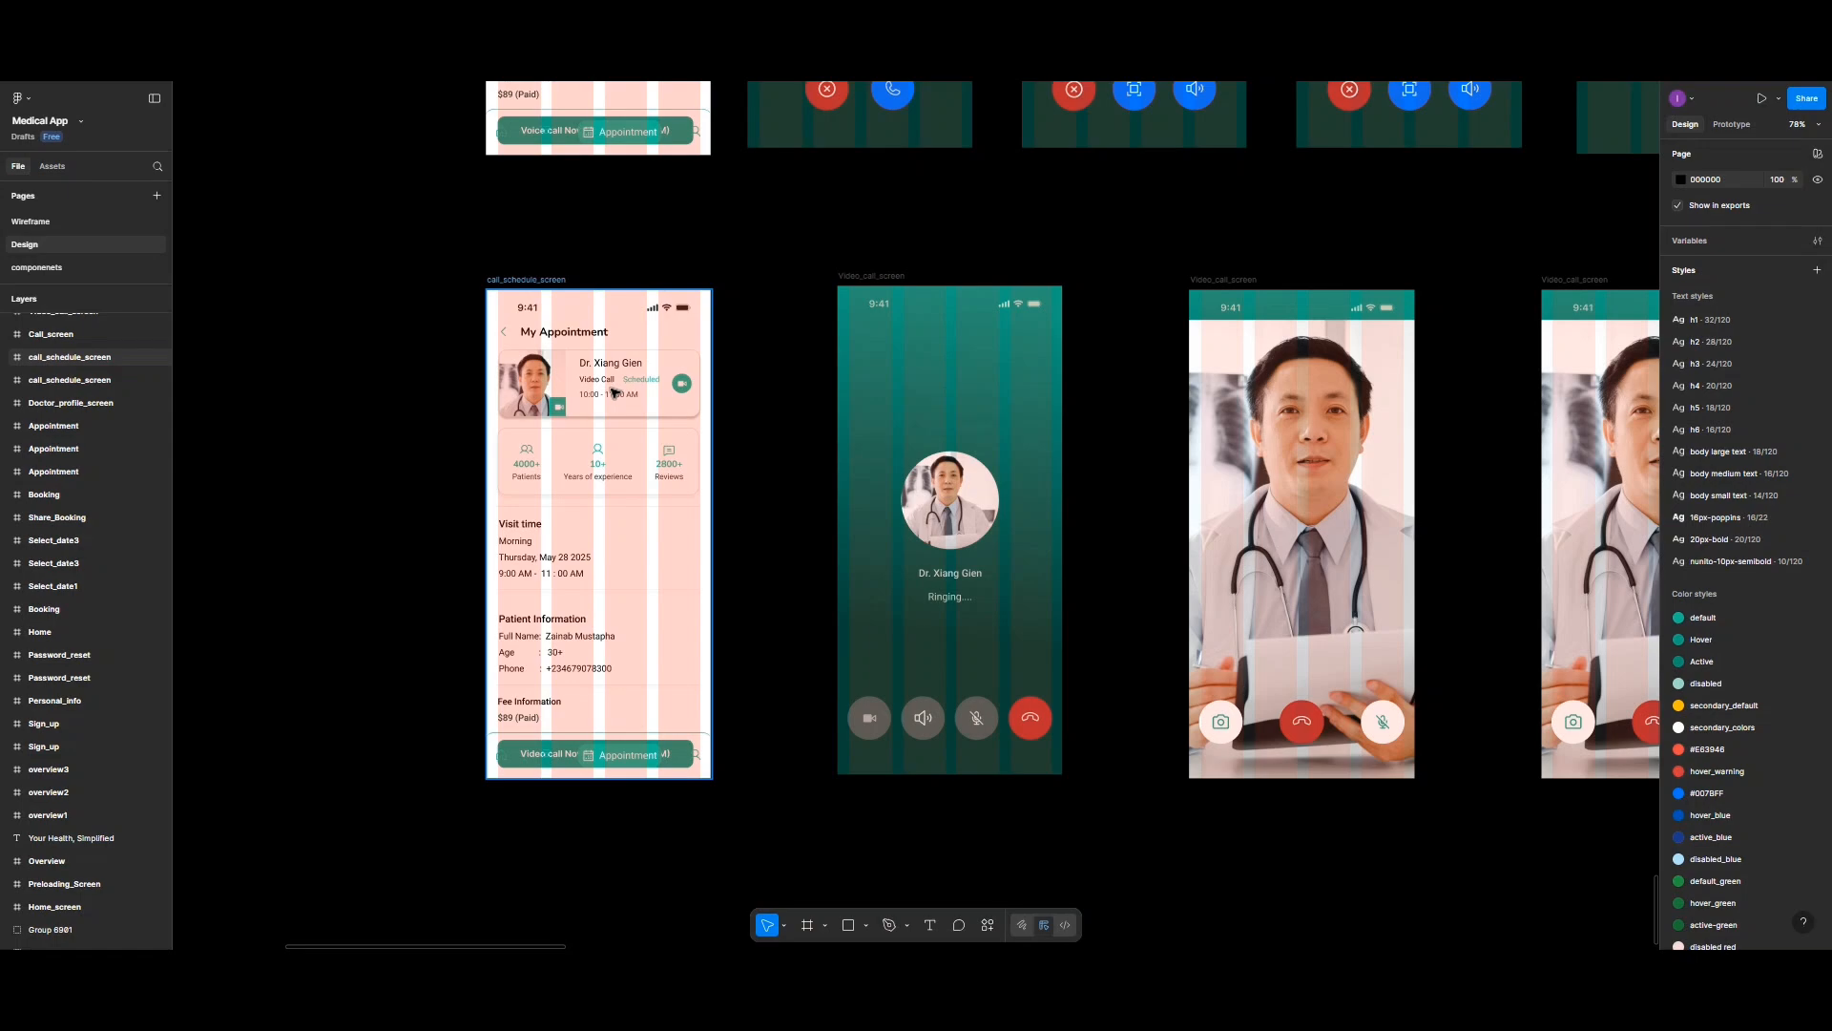
Step: Duplicate the Scheduled Appointment section banner and place the copy below the video call screens
scroll(614, 393, up, 10)
scroll(614, 392, down, 1)
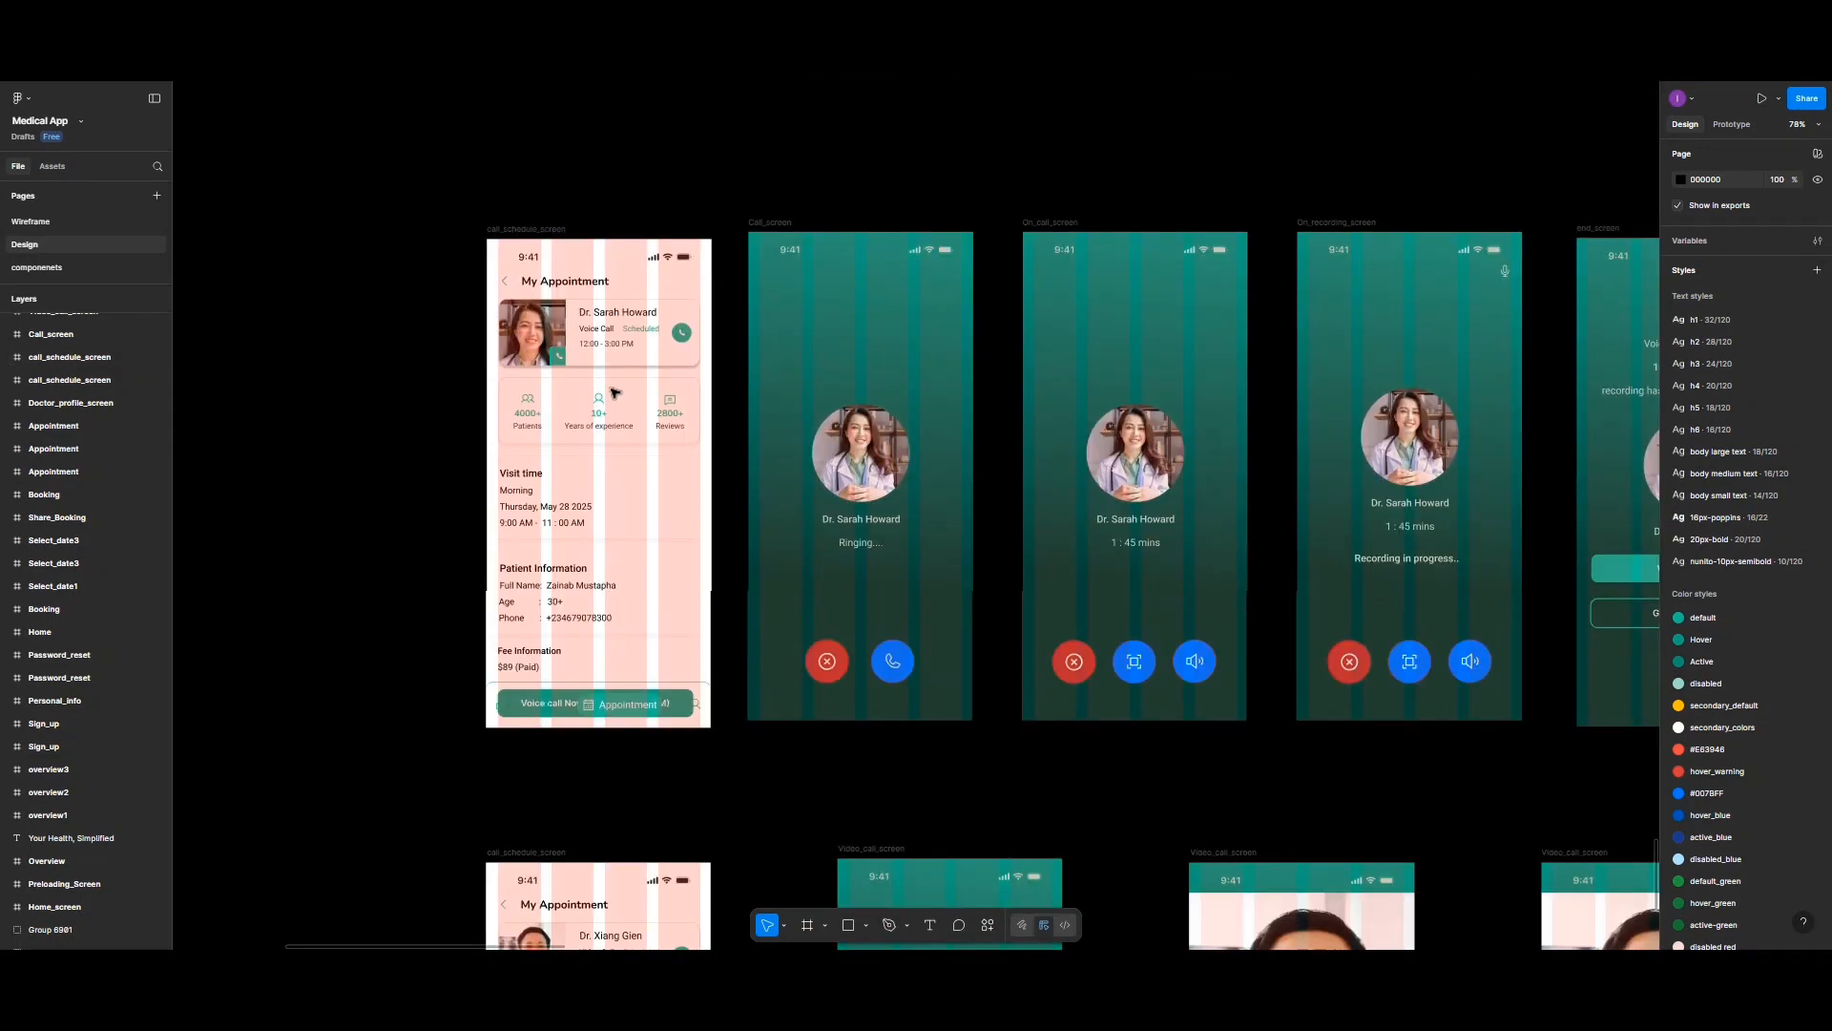
scroll(613, 393, up, 15)
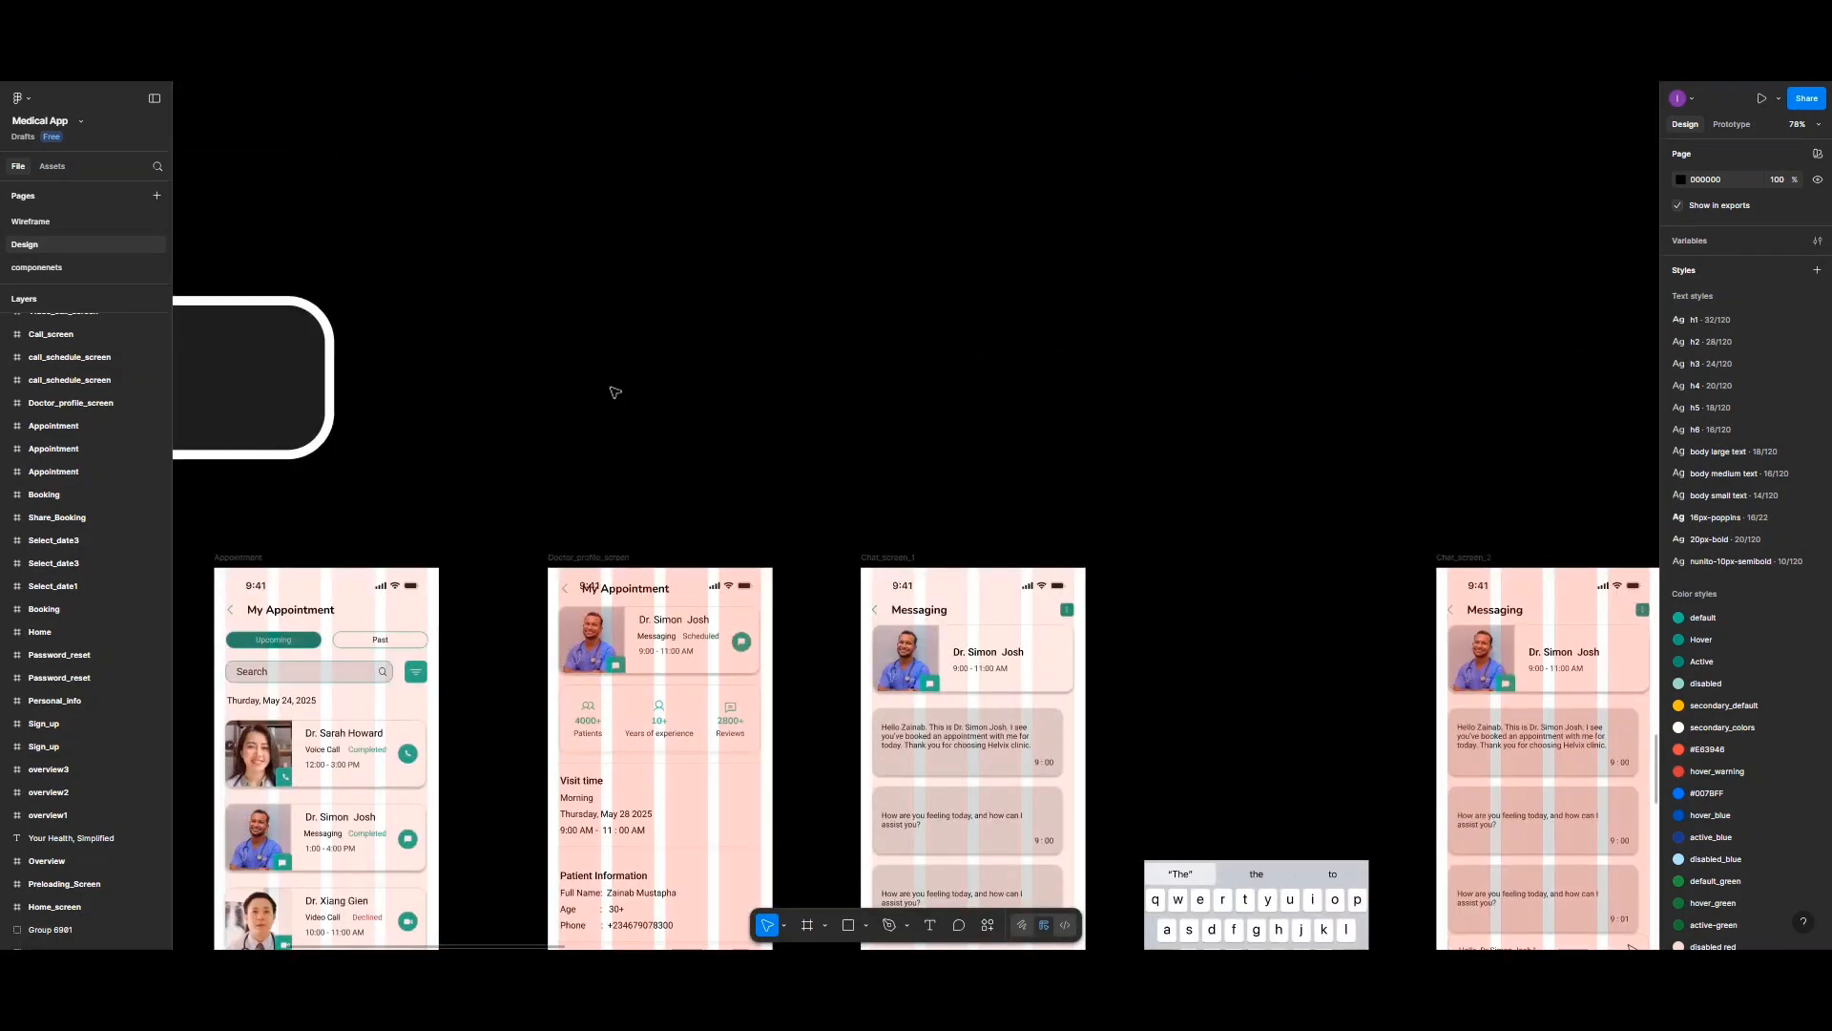
scroll(615, 392, up, 4)
scroll(614, 392, down, 4)
scroll(614, 393, left, 10)
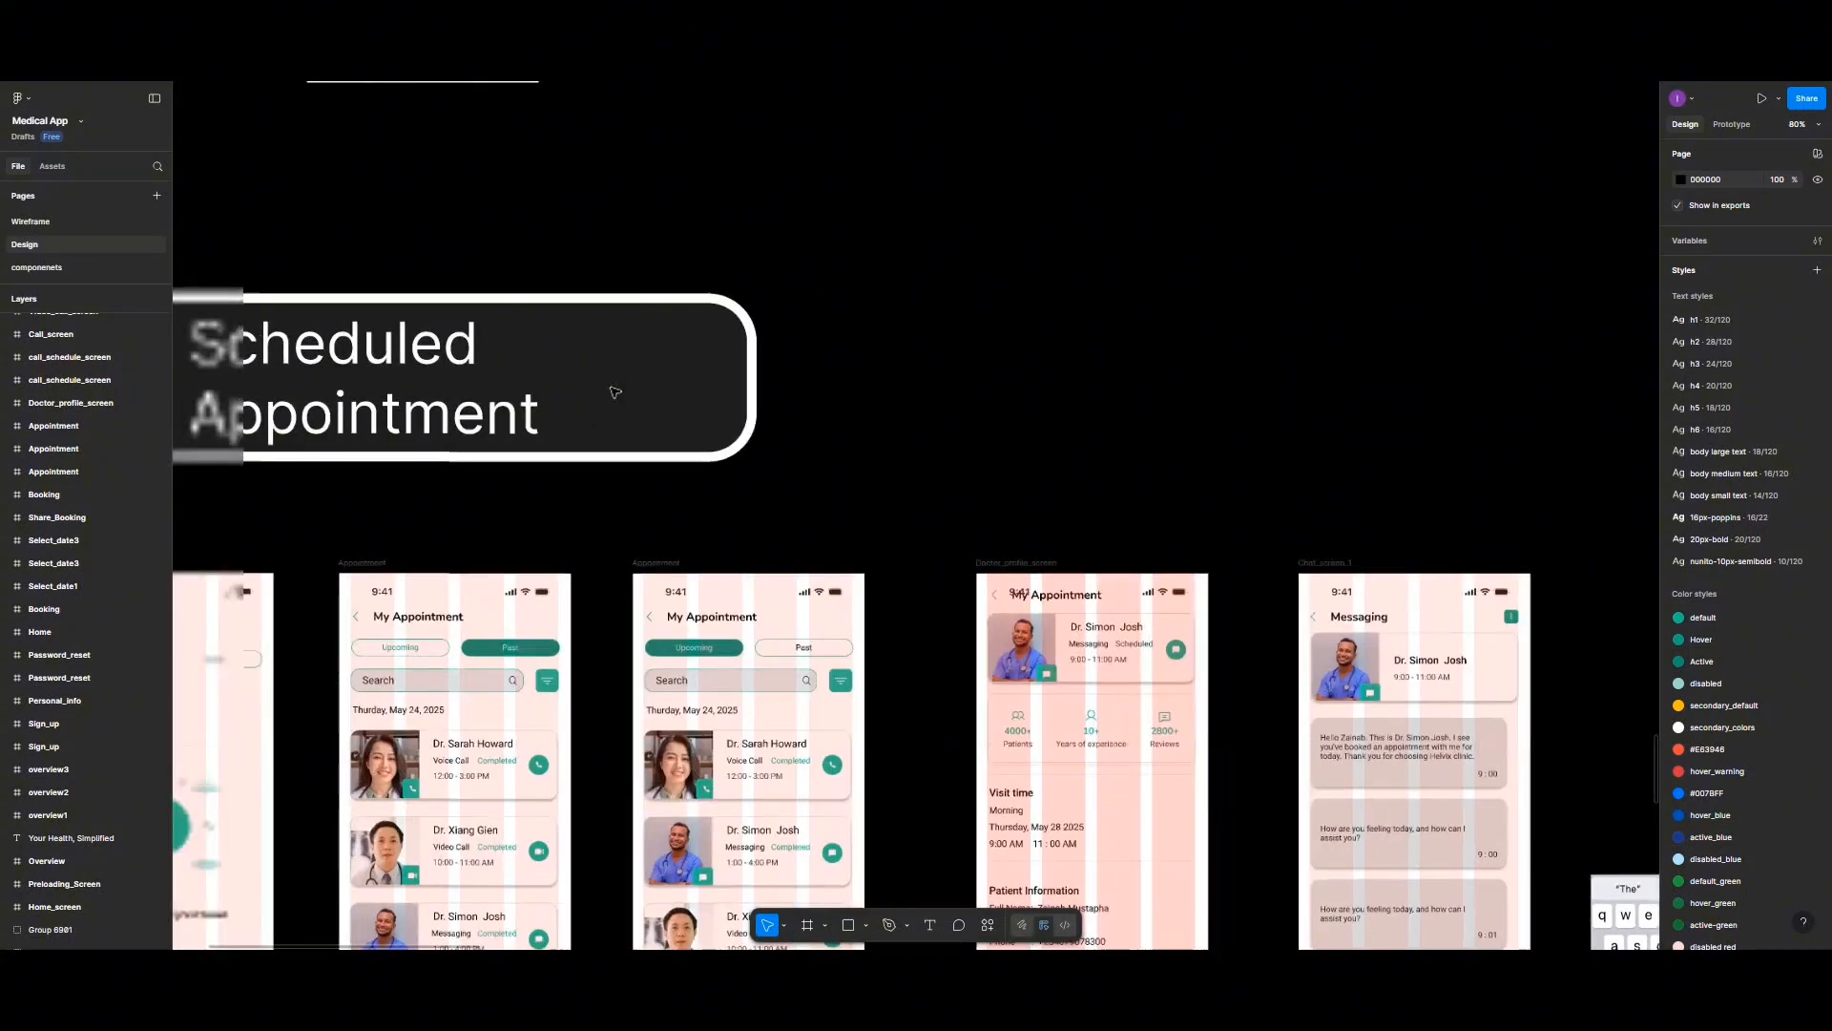
scroll(614, 392, down, 3)
click(529, 274)
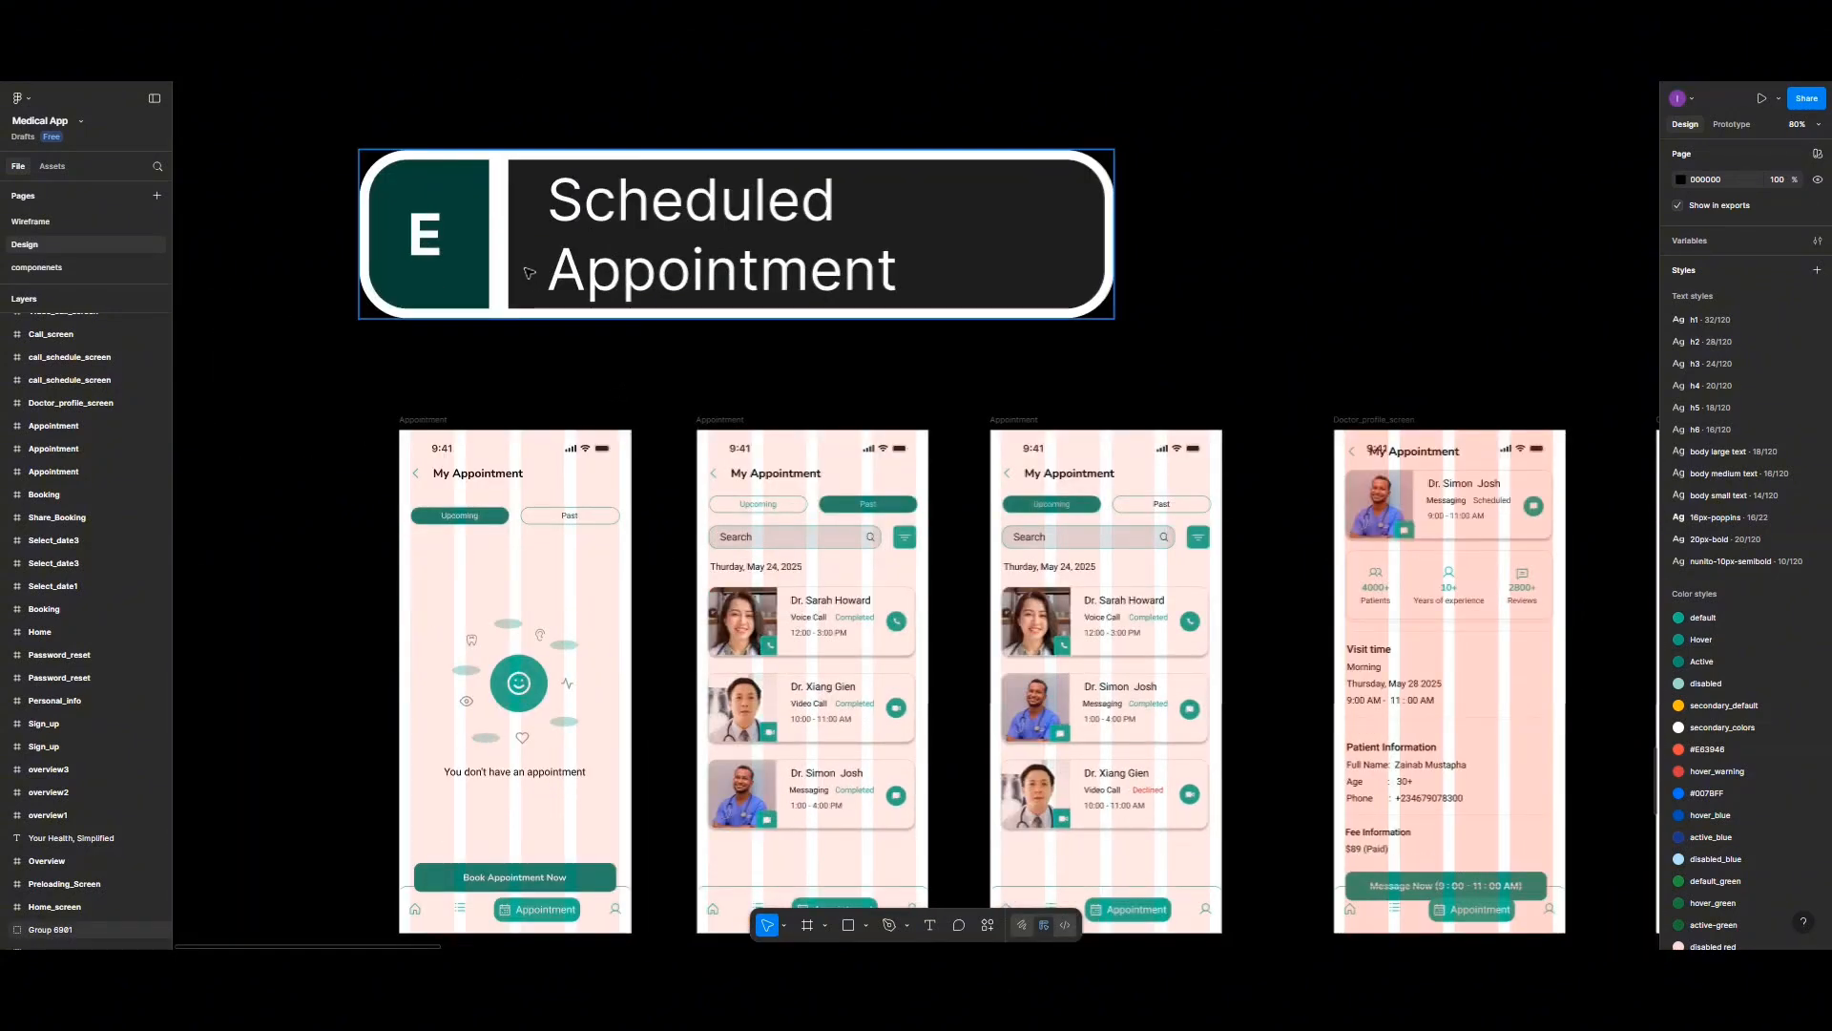
drag(530, 273, 534, 764)
scroll(534, 763, down, 6)
scroll(536, 774, down, 12)
scroll(535, 771, down, 5)
scroll(533, 725, down, 3)
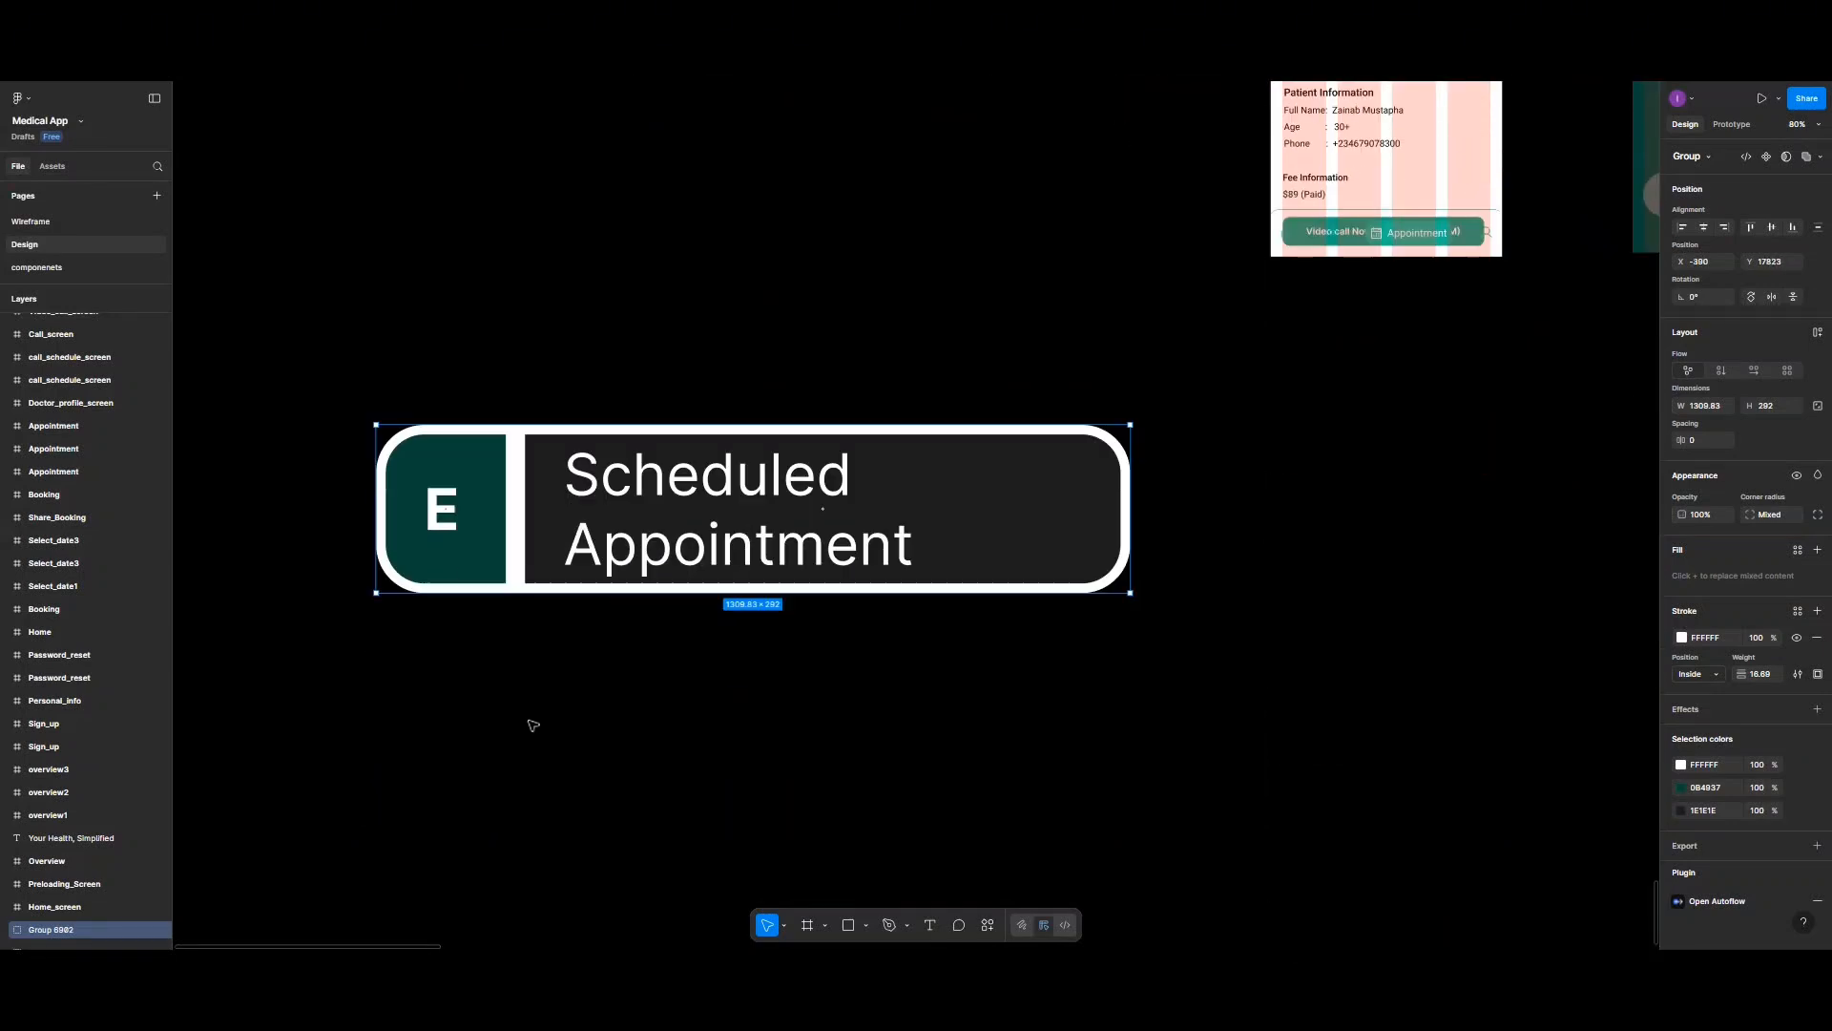
Step: Change the copied banner's title to "History" and its section letter to "F"
double_click(616, 484)
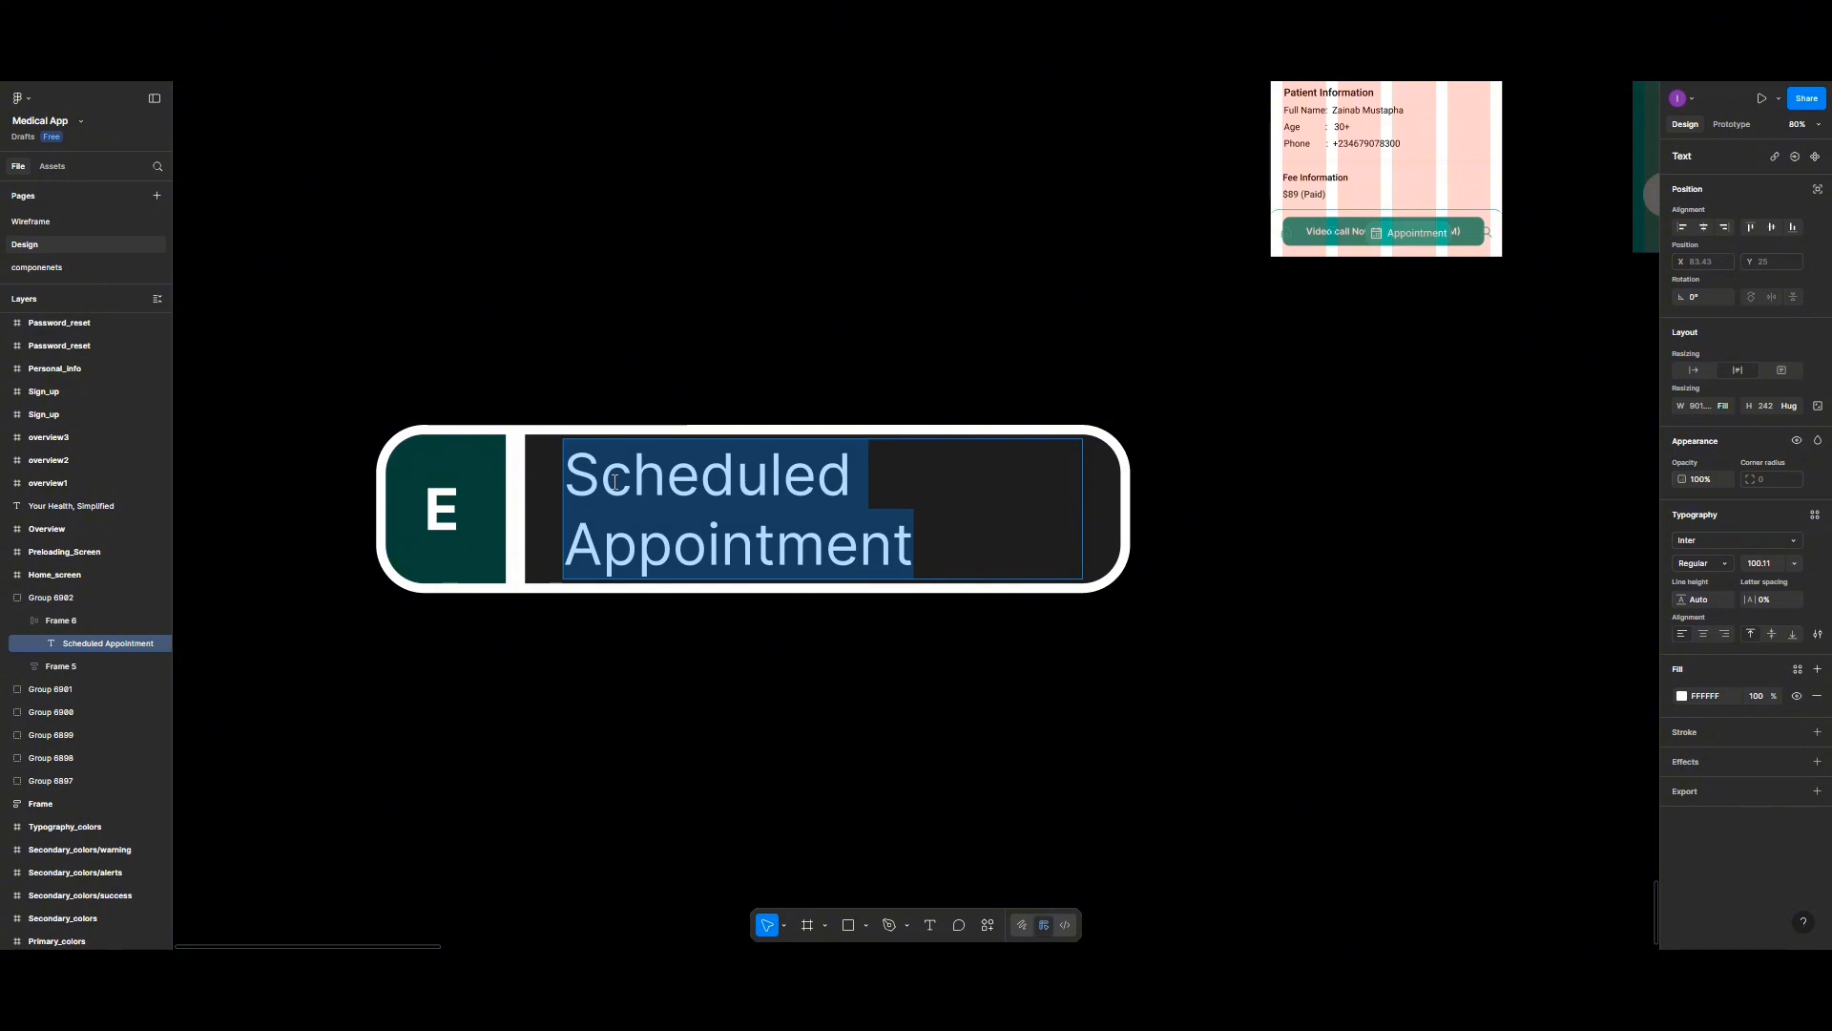
text(Histor)
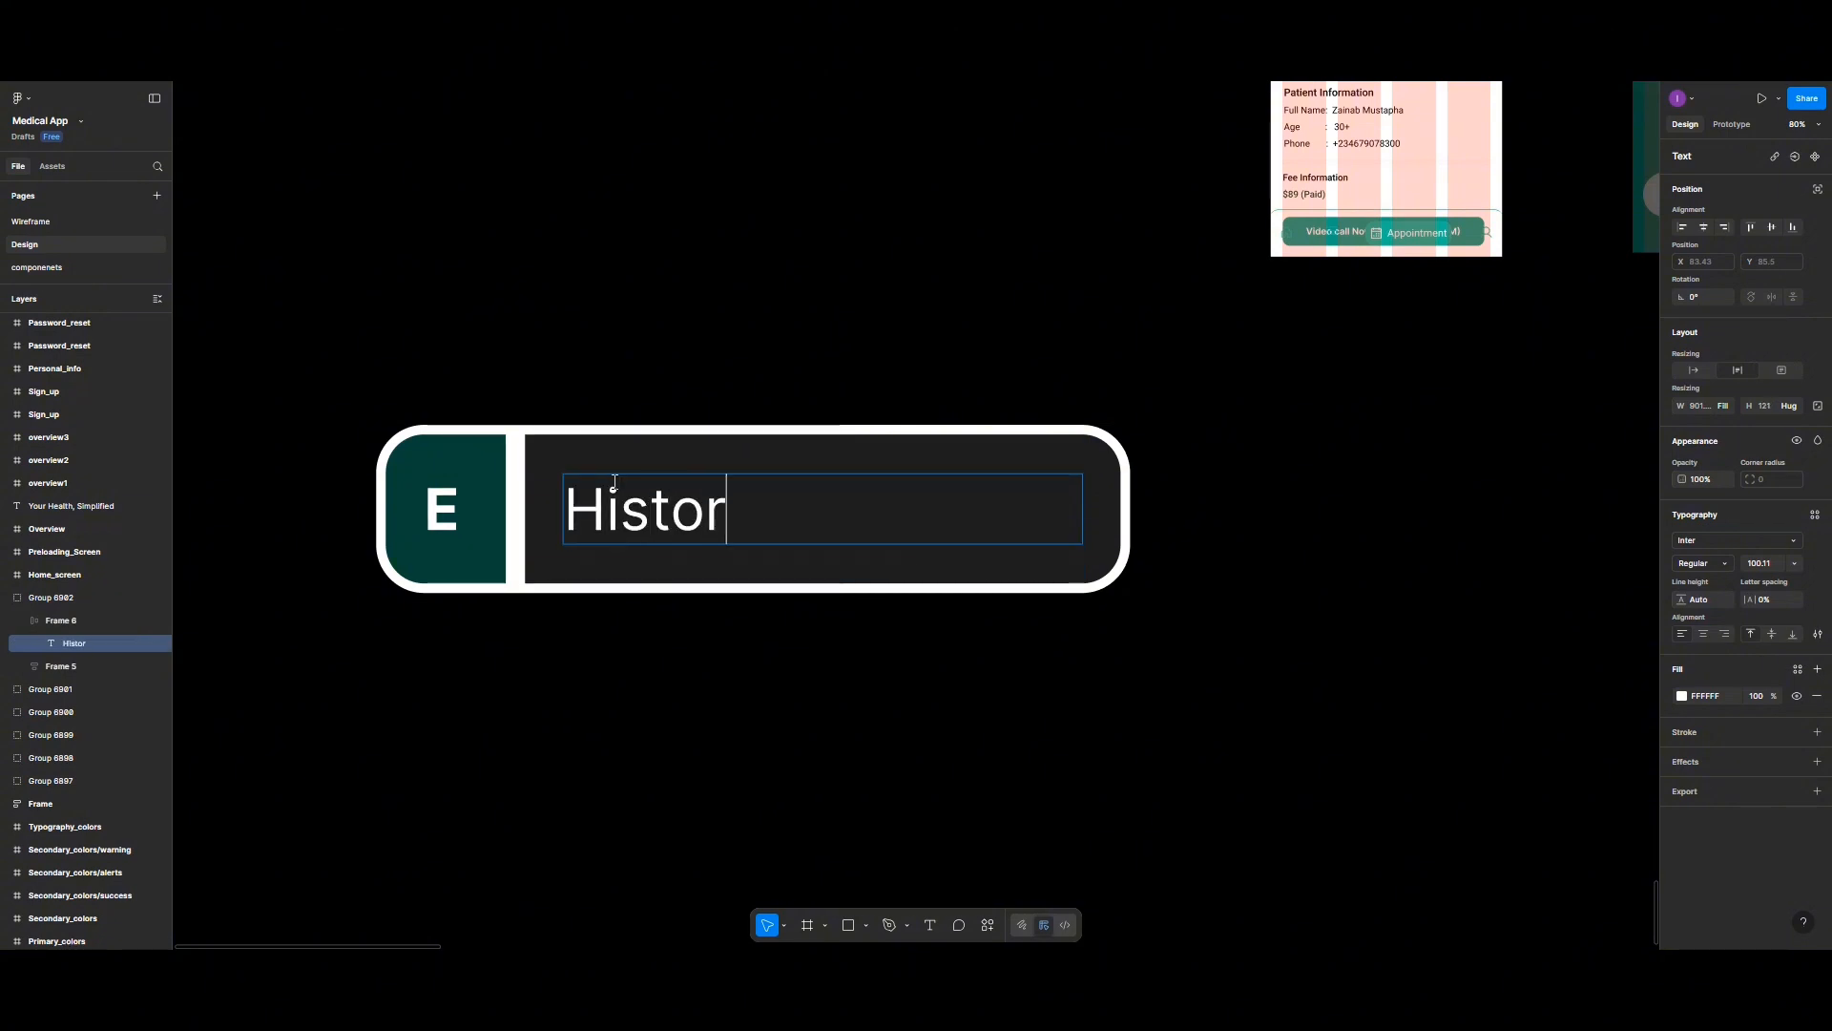
text(y)
click(464, 513)
key(BackSpace)
text(F)
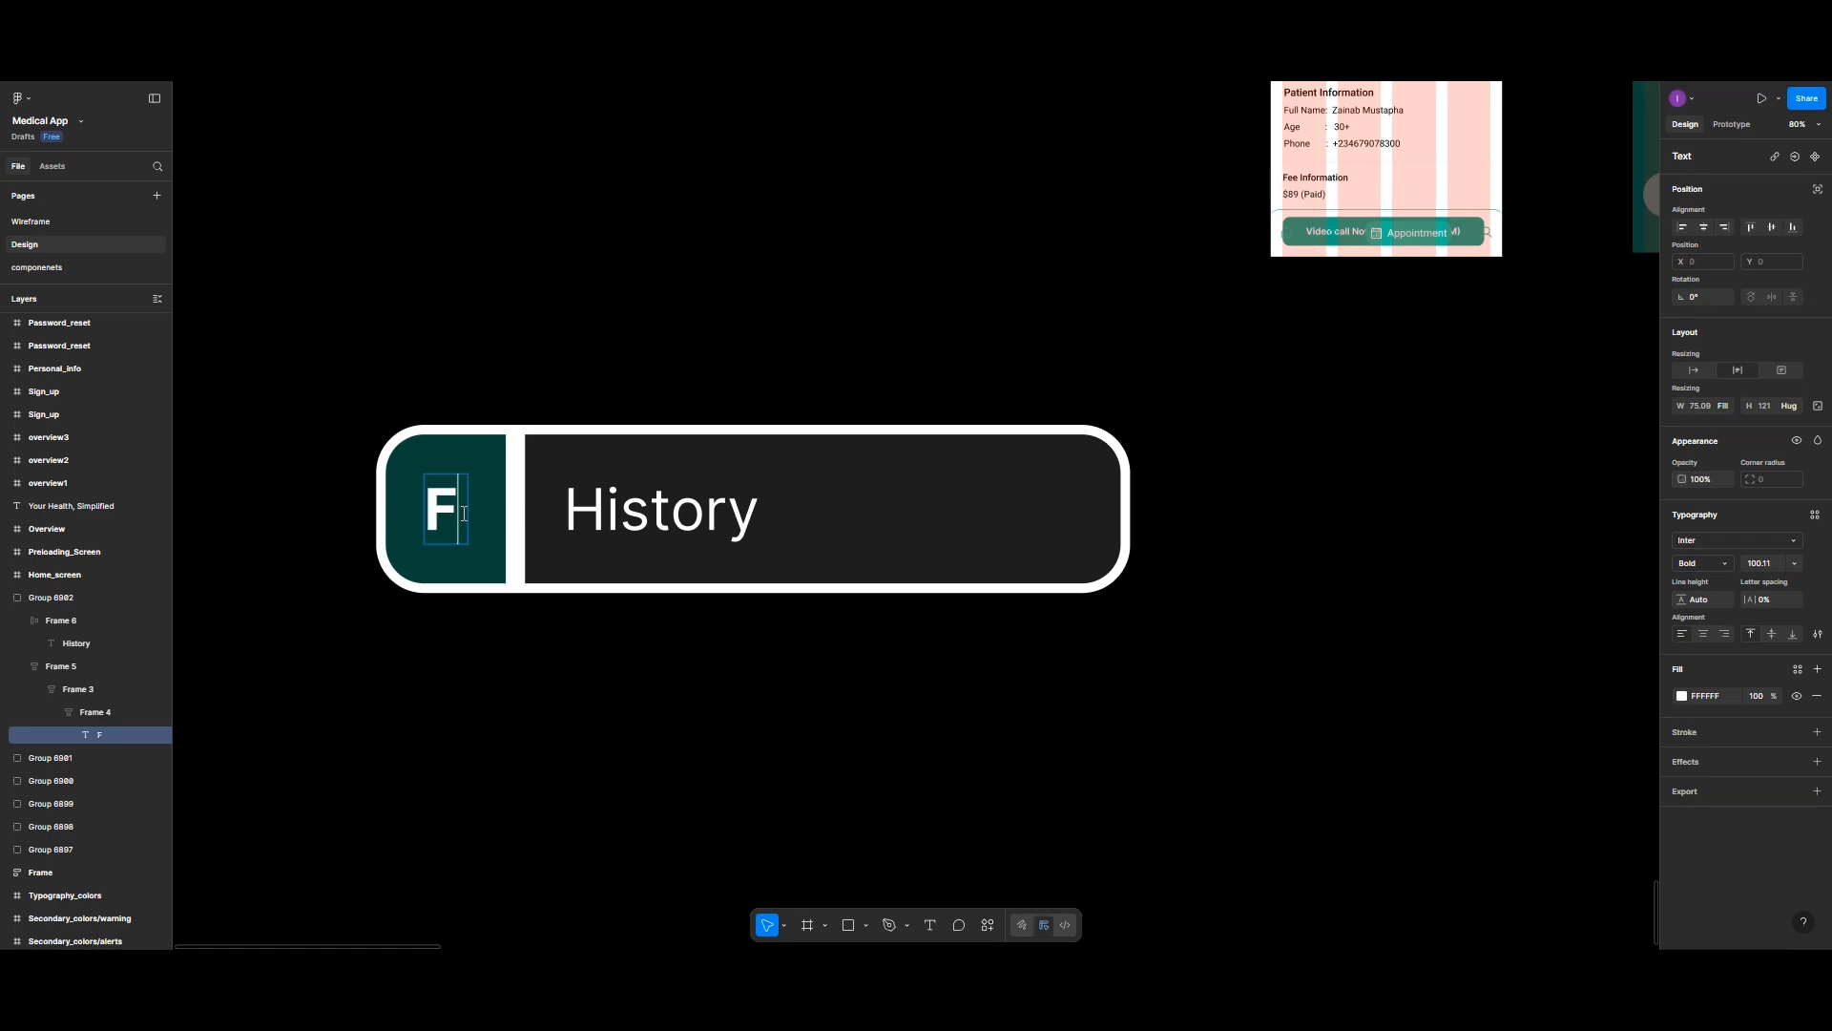
key(Escape)
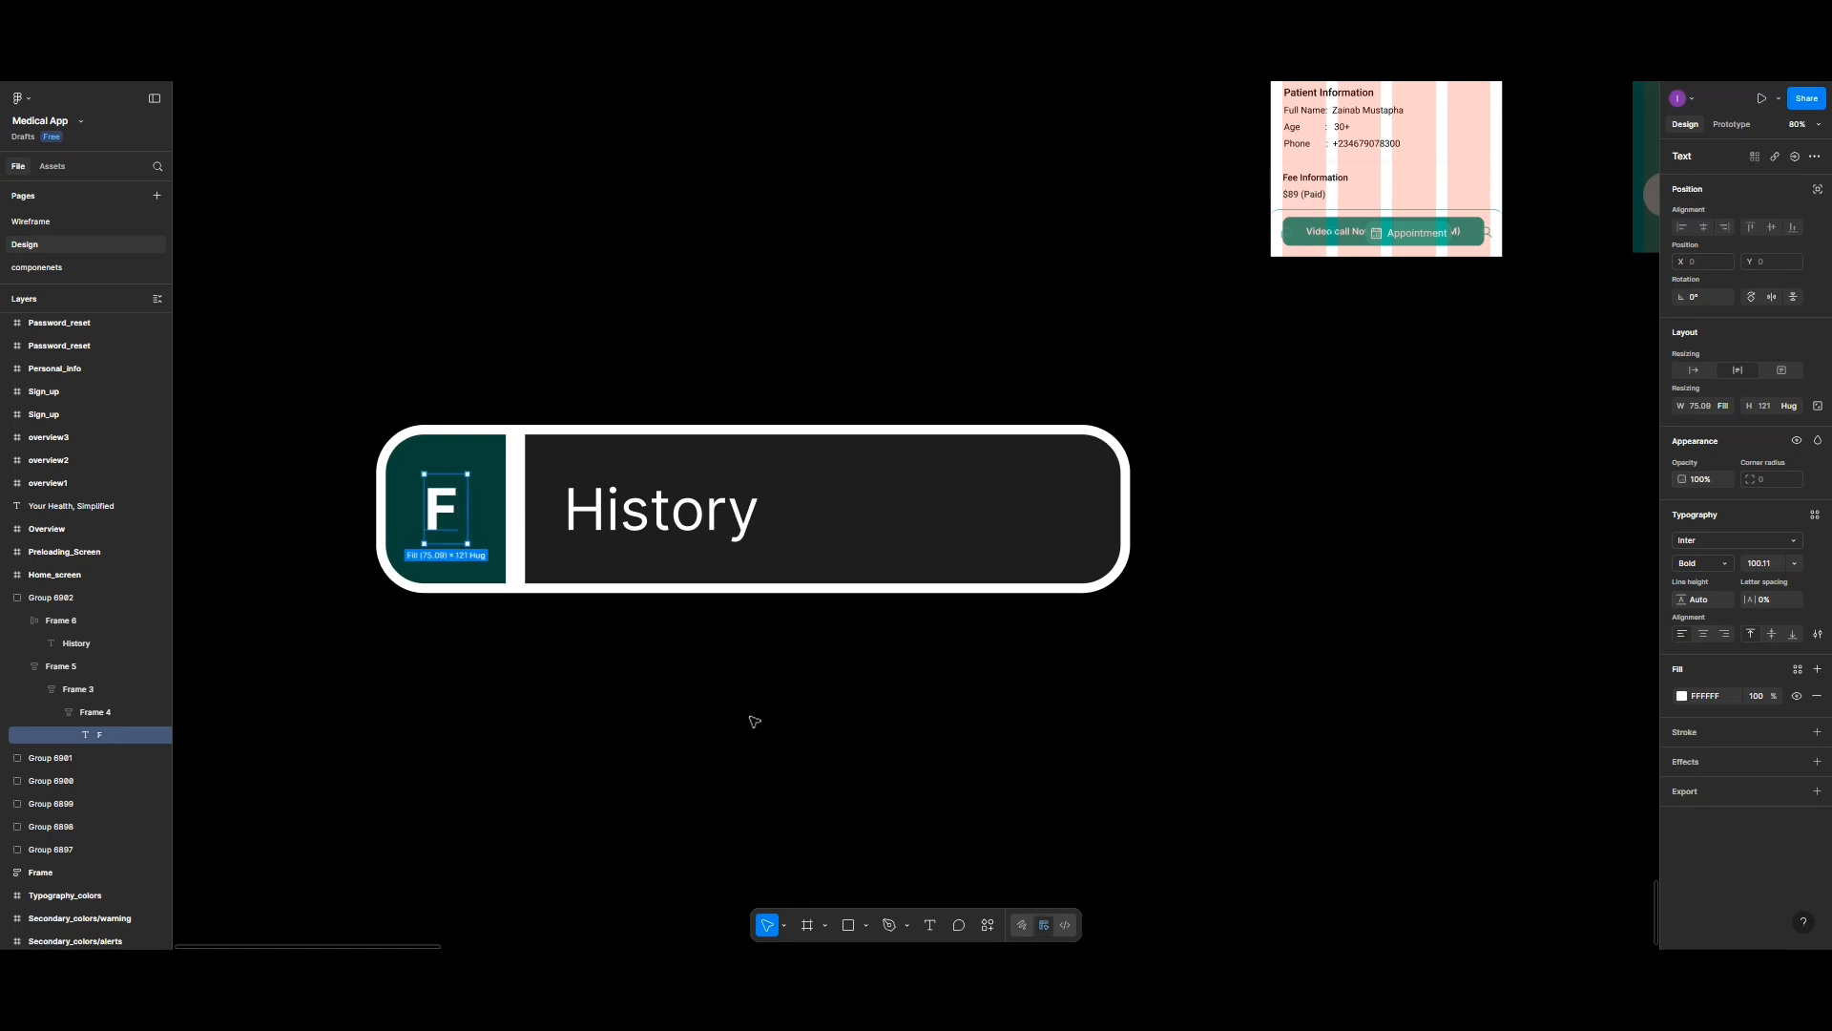
Step: Duplicate the Appointment screen that has Past active and place the copy beneath the History banner
scroll(754, 722, down, 3)
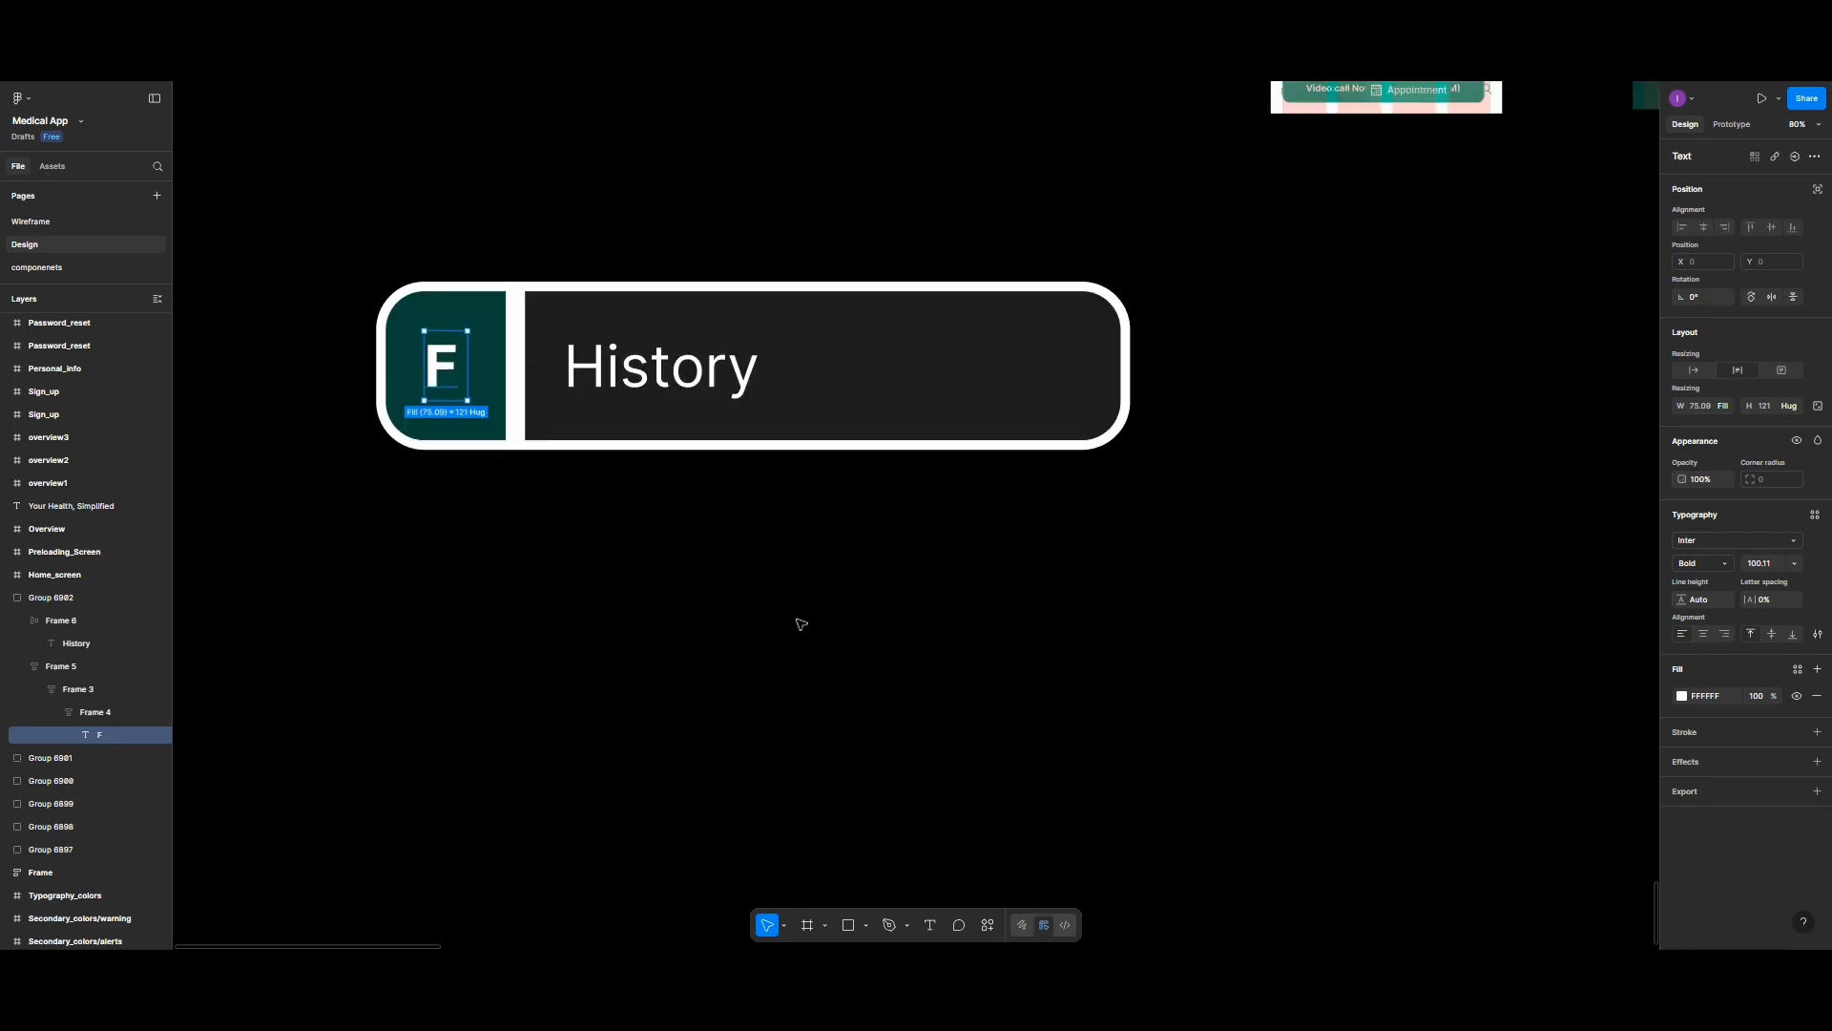
scroll(801, 624, up, 15)
scroll(800, 625, up, 20)
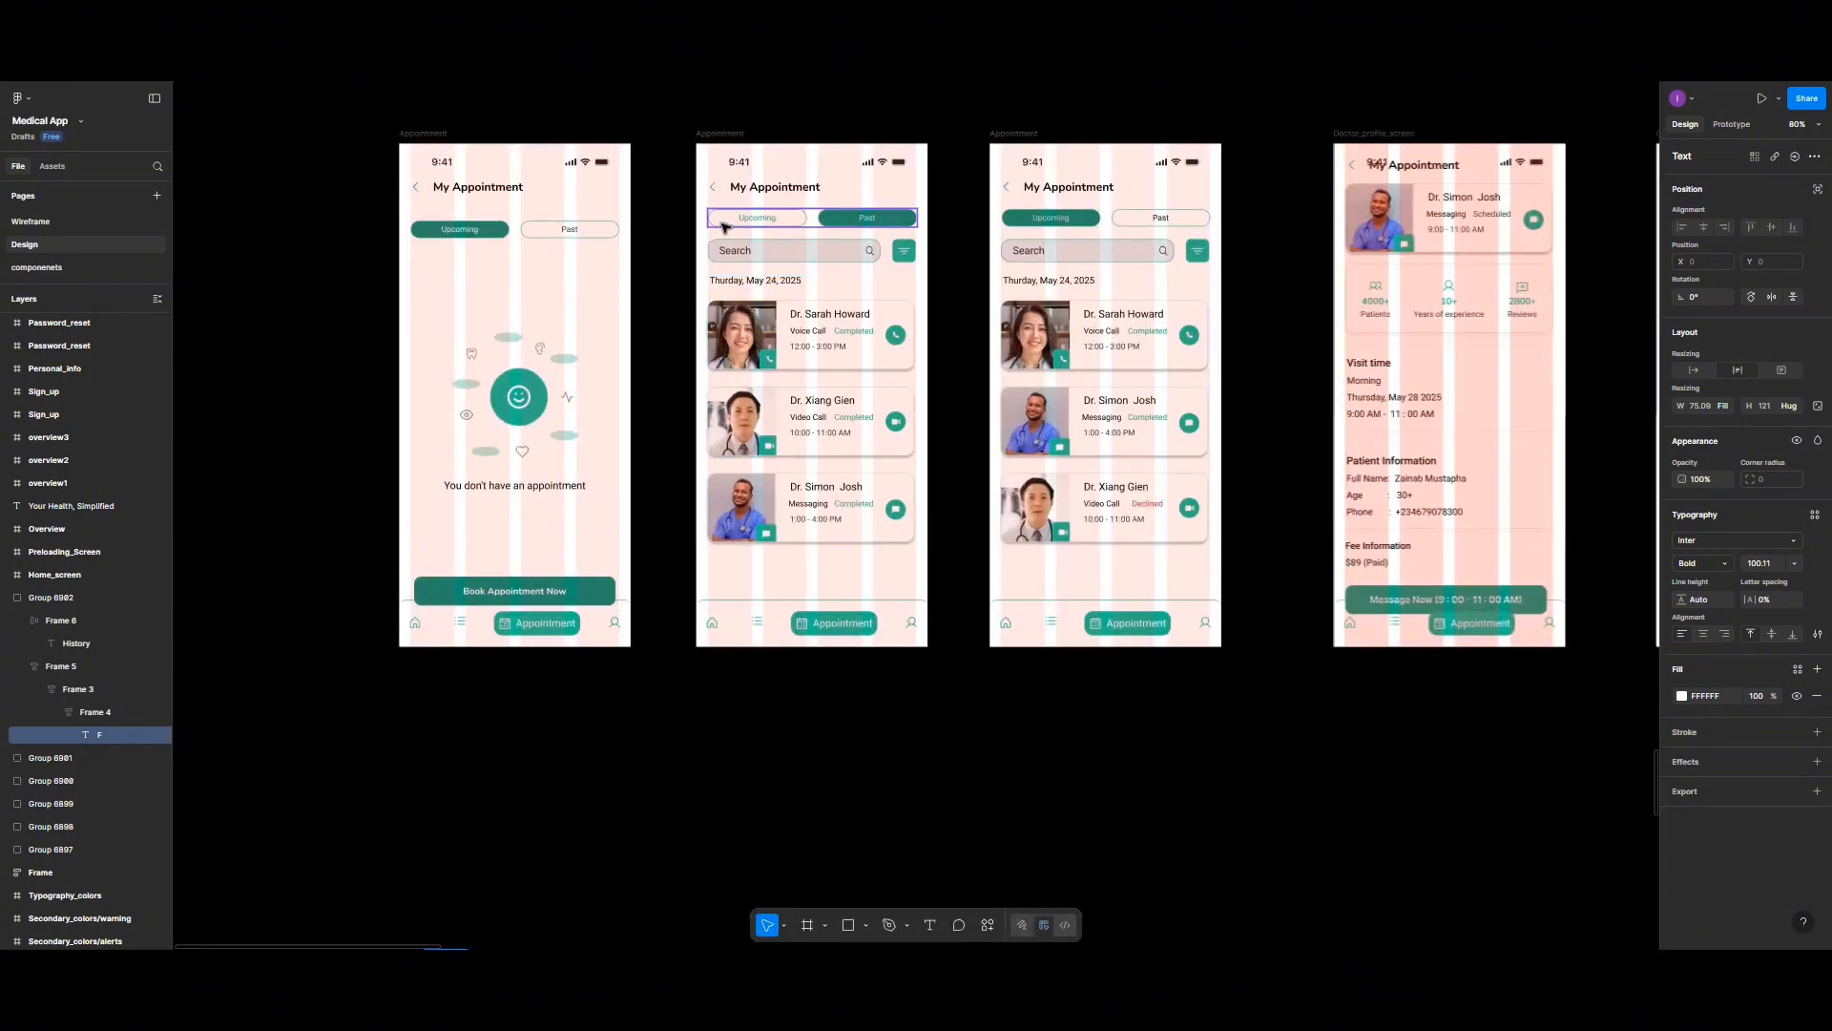
click(733, 135)
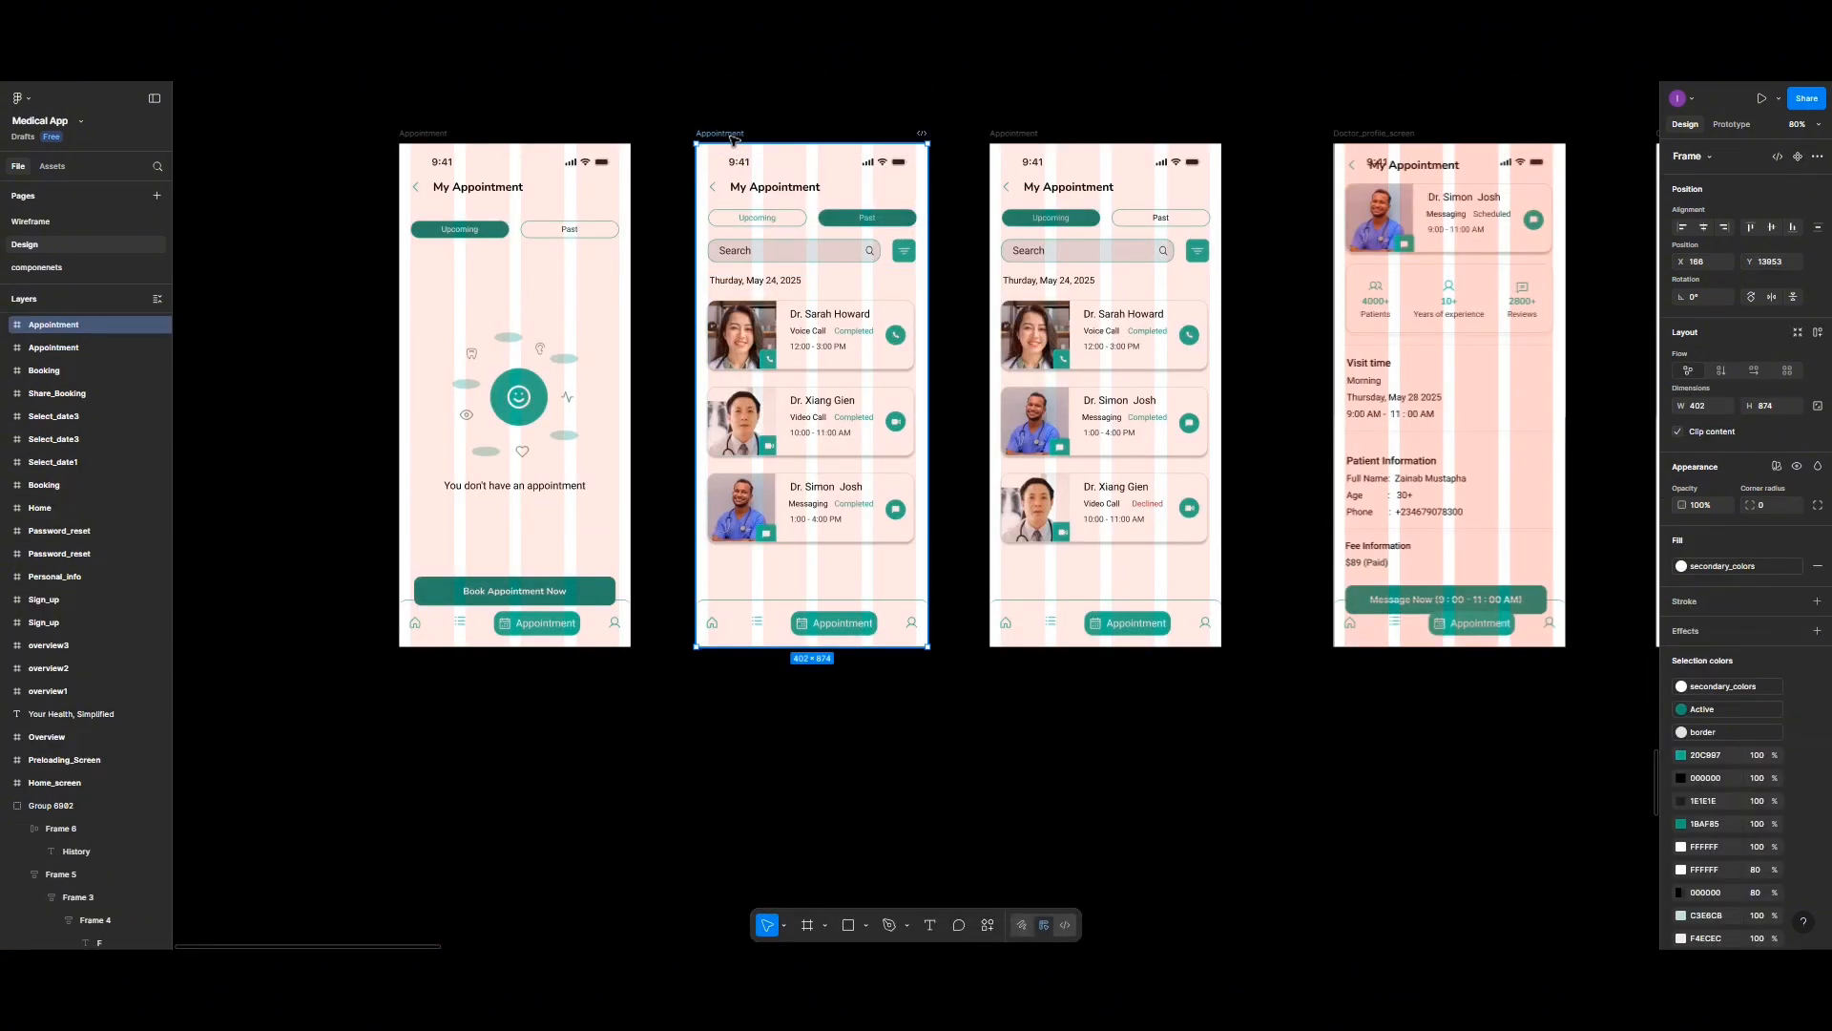
drag(733, 138, 470, 765)
scroll(520, 747, down, 5)
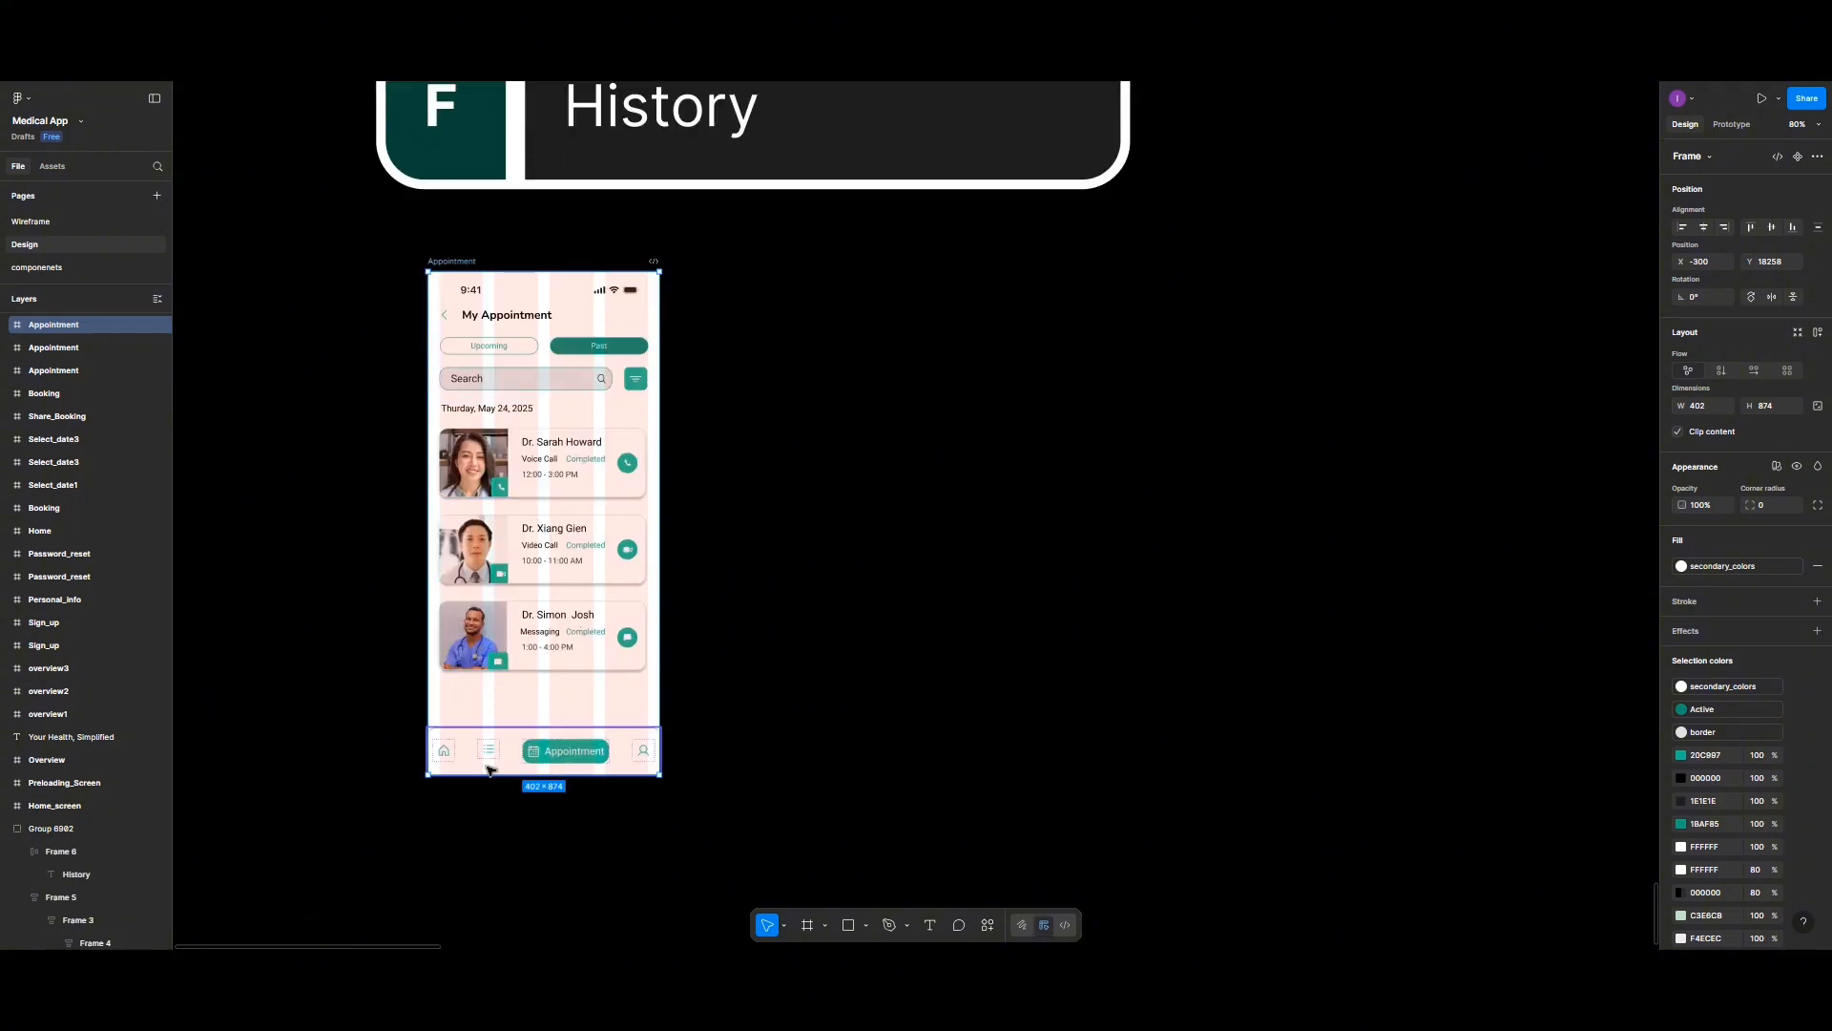
Step: Add a fourth variant to the Nav_Menu component set on the components page
ctrl+scroll(535, 723, up, 5)
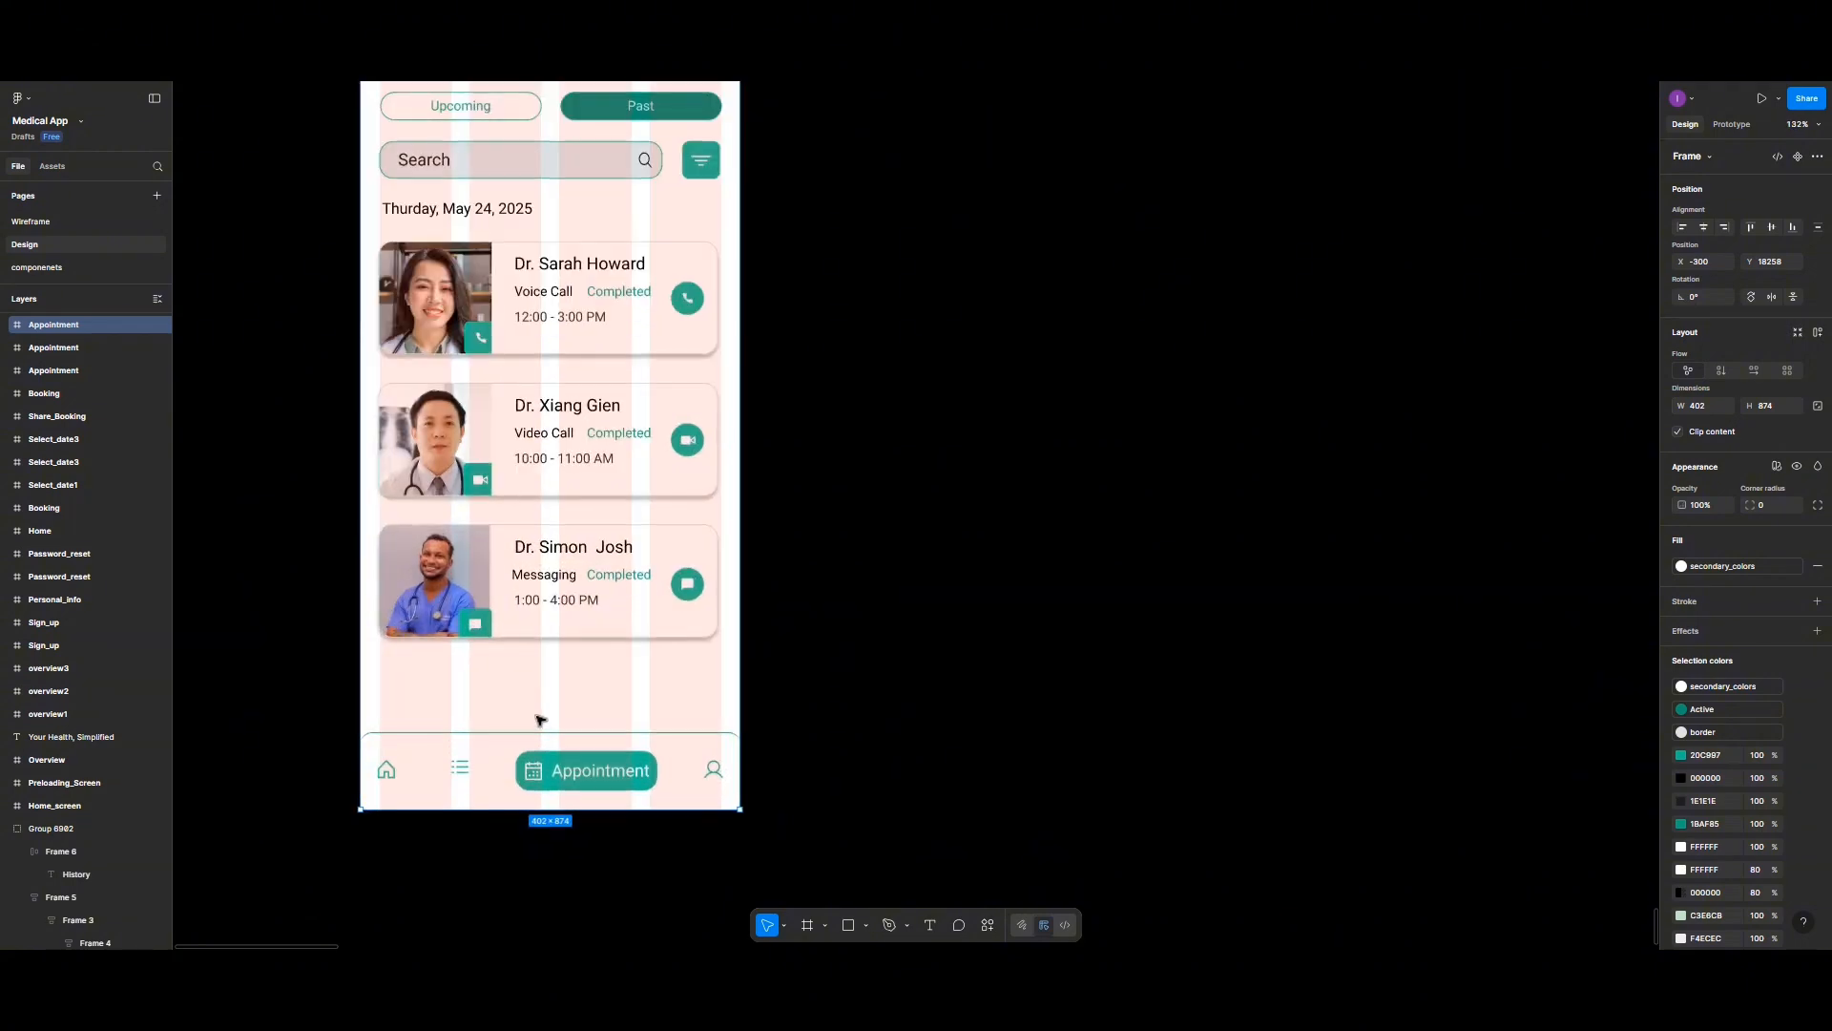
scroll(540, 719, down, 2)
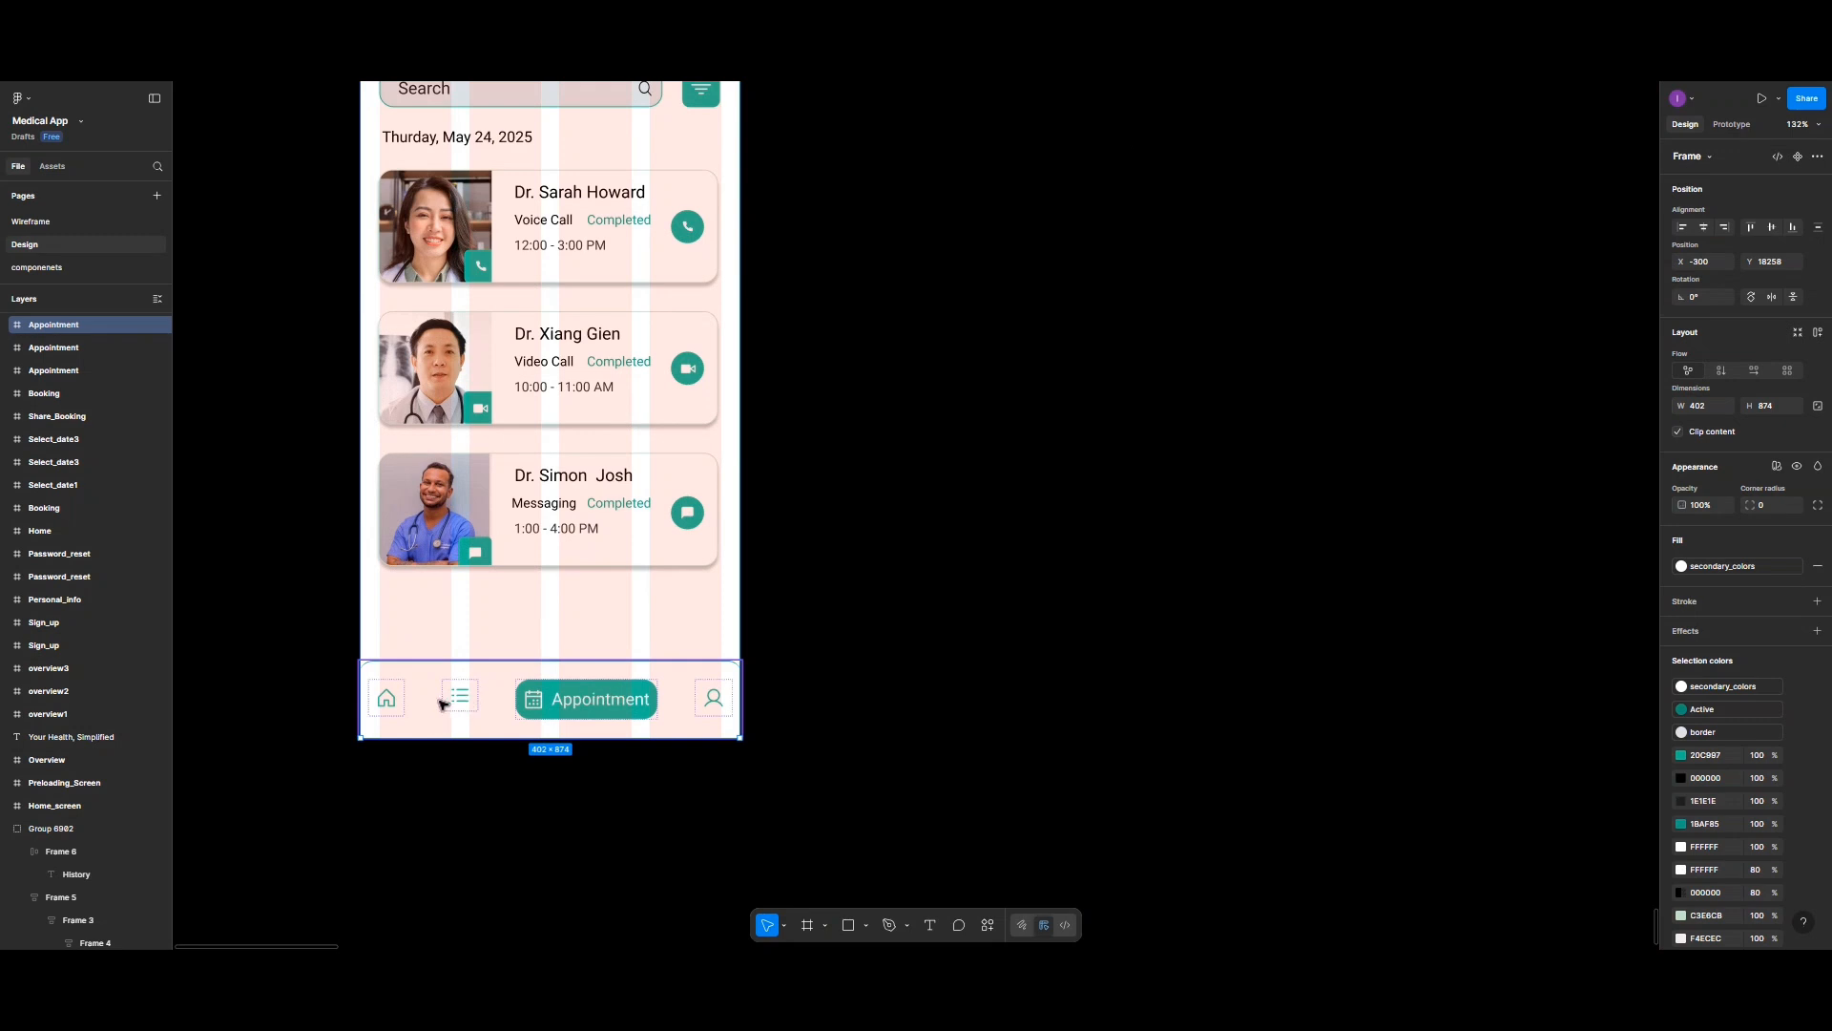
click(503, 677)
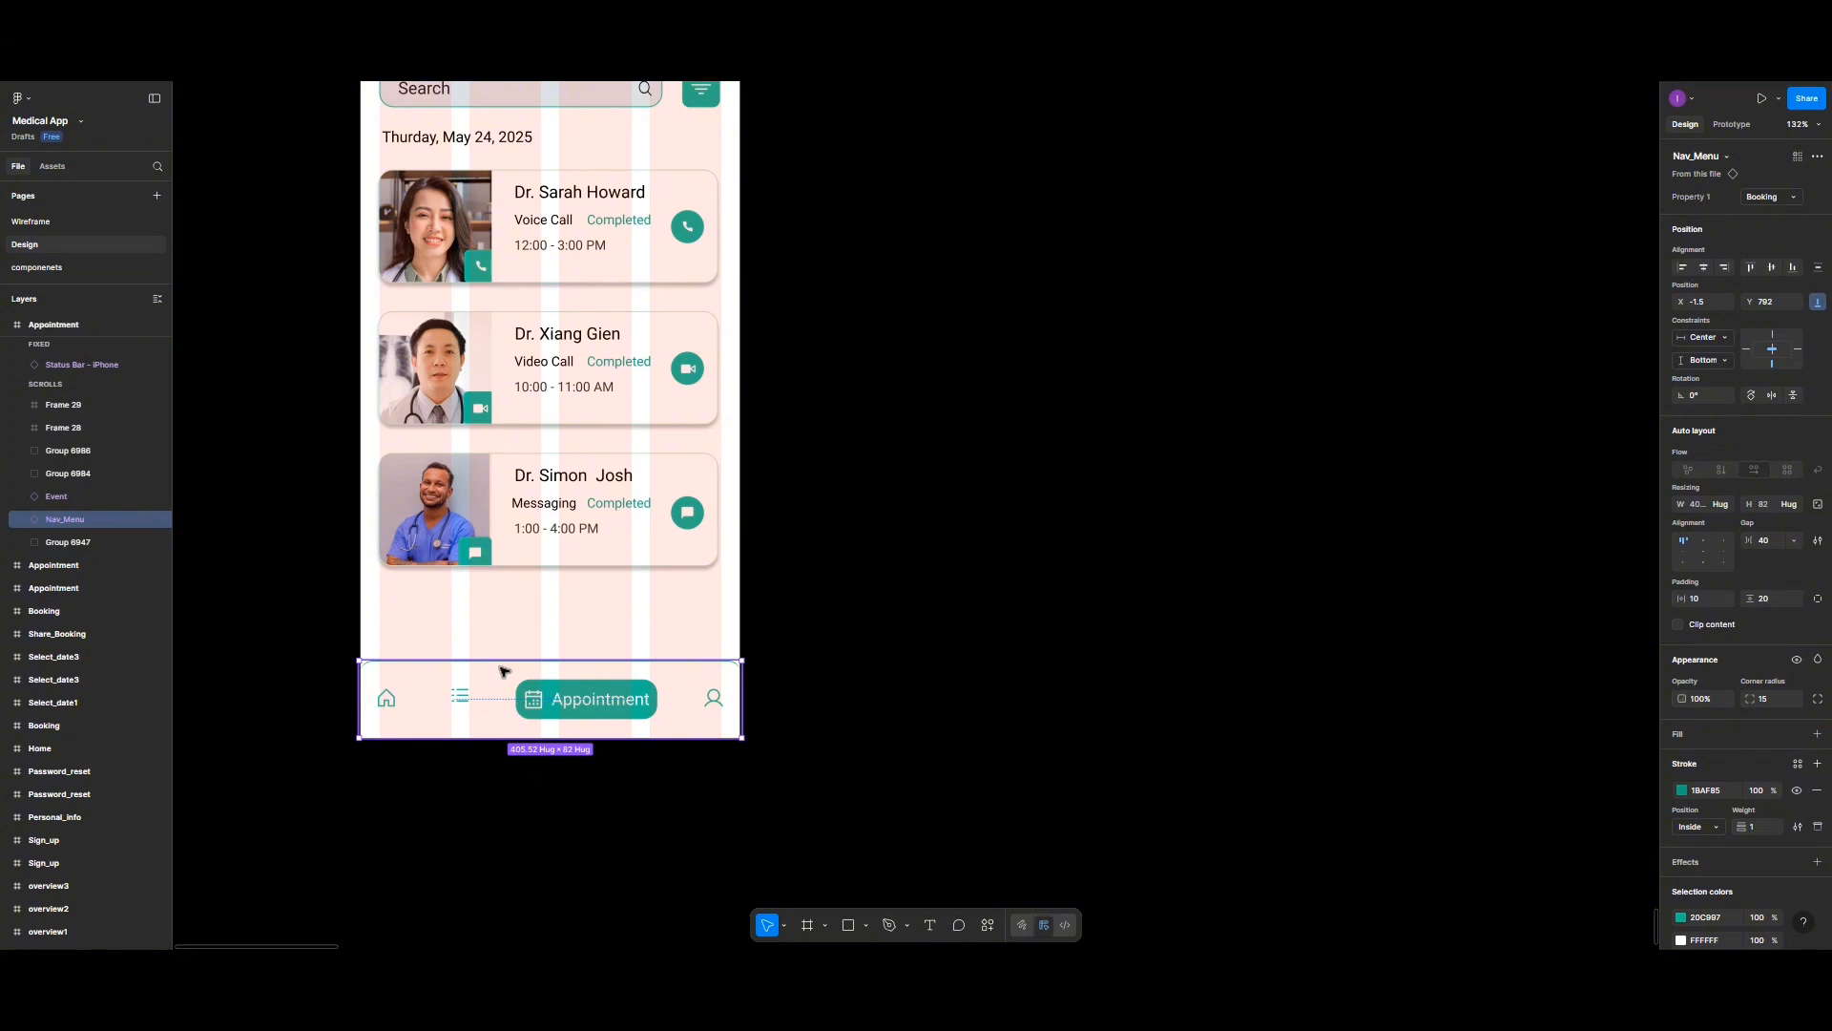
click(30, 271)
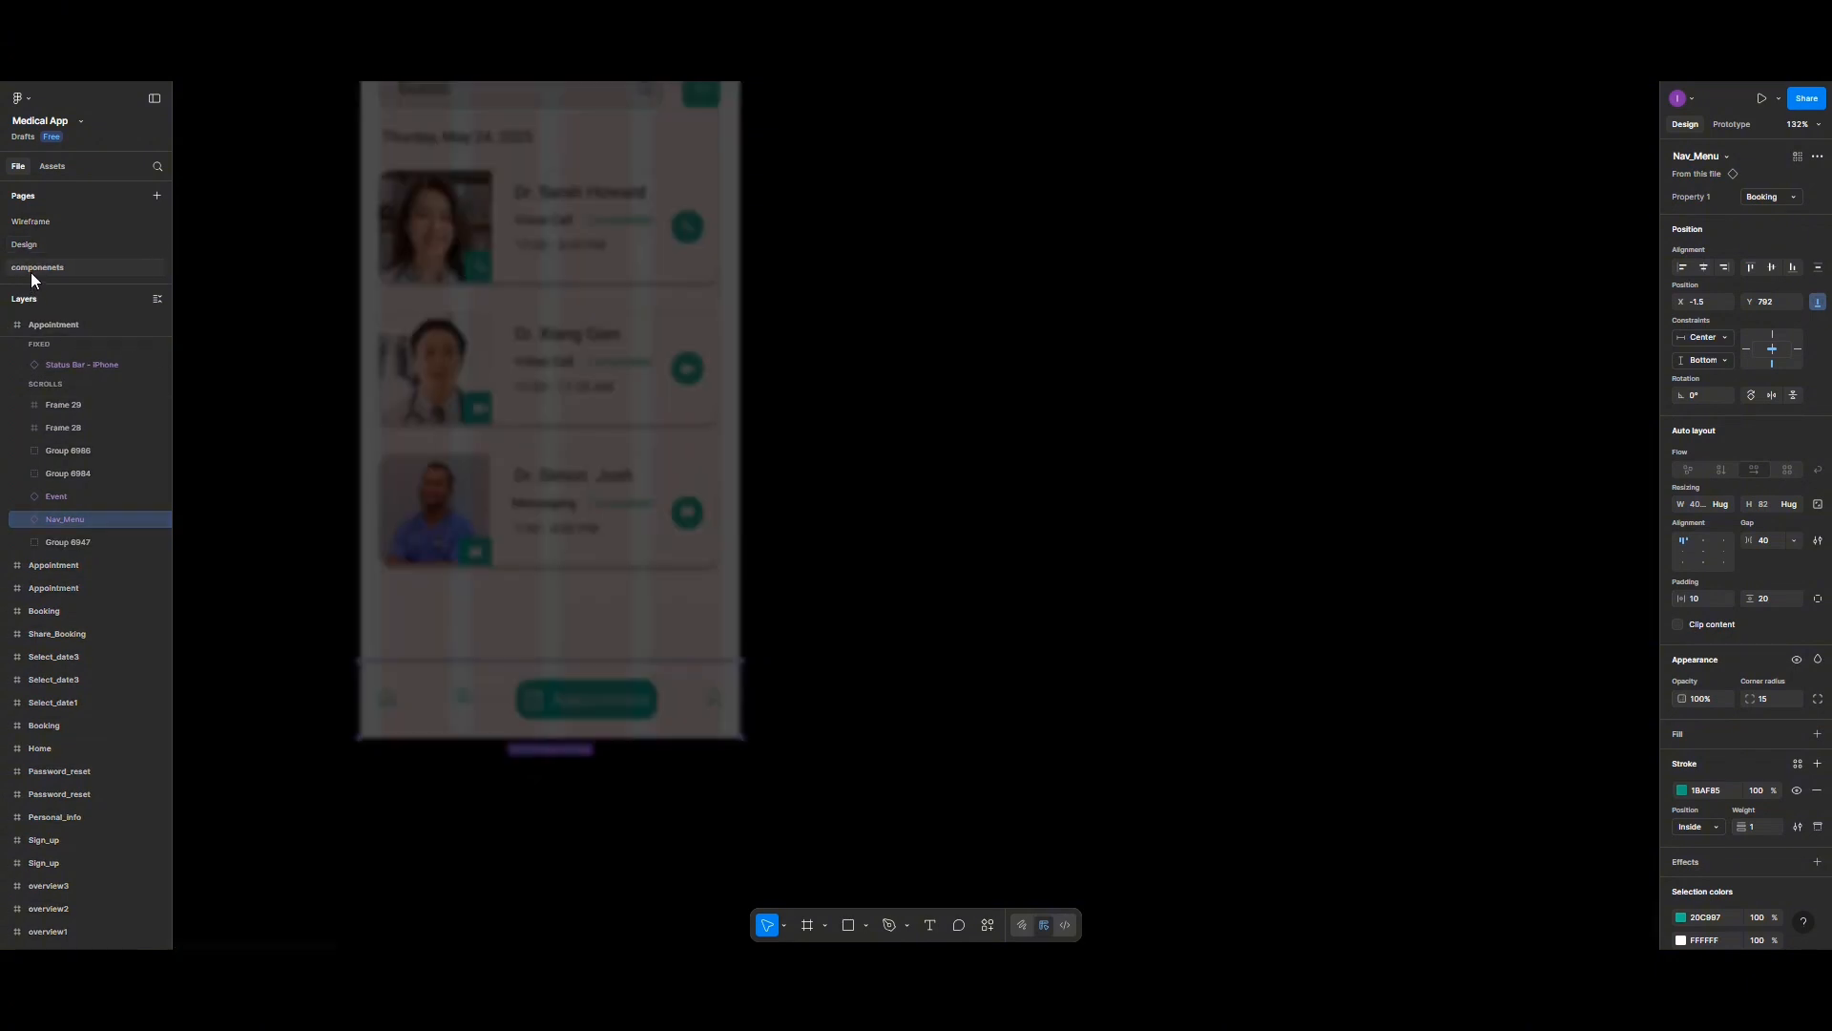
scroll(1298, 438, up, 4)
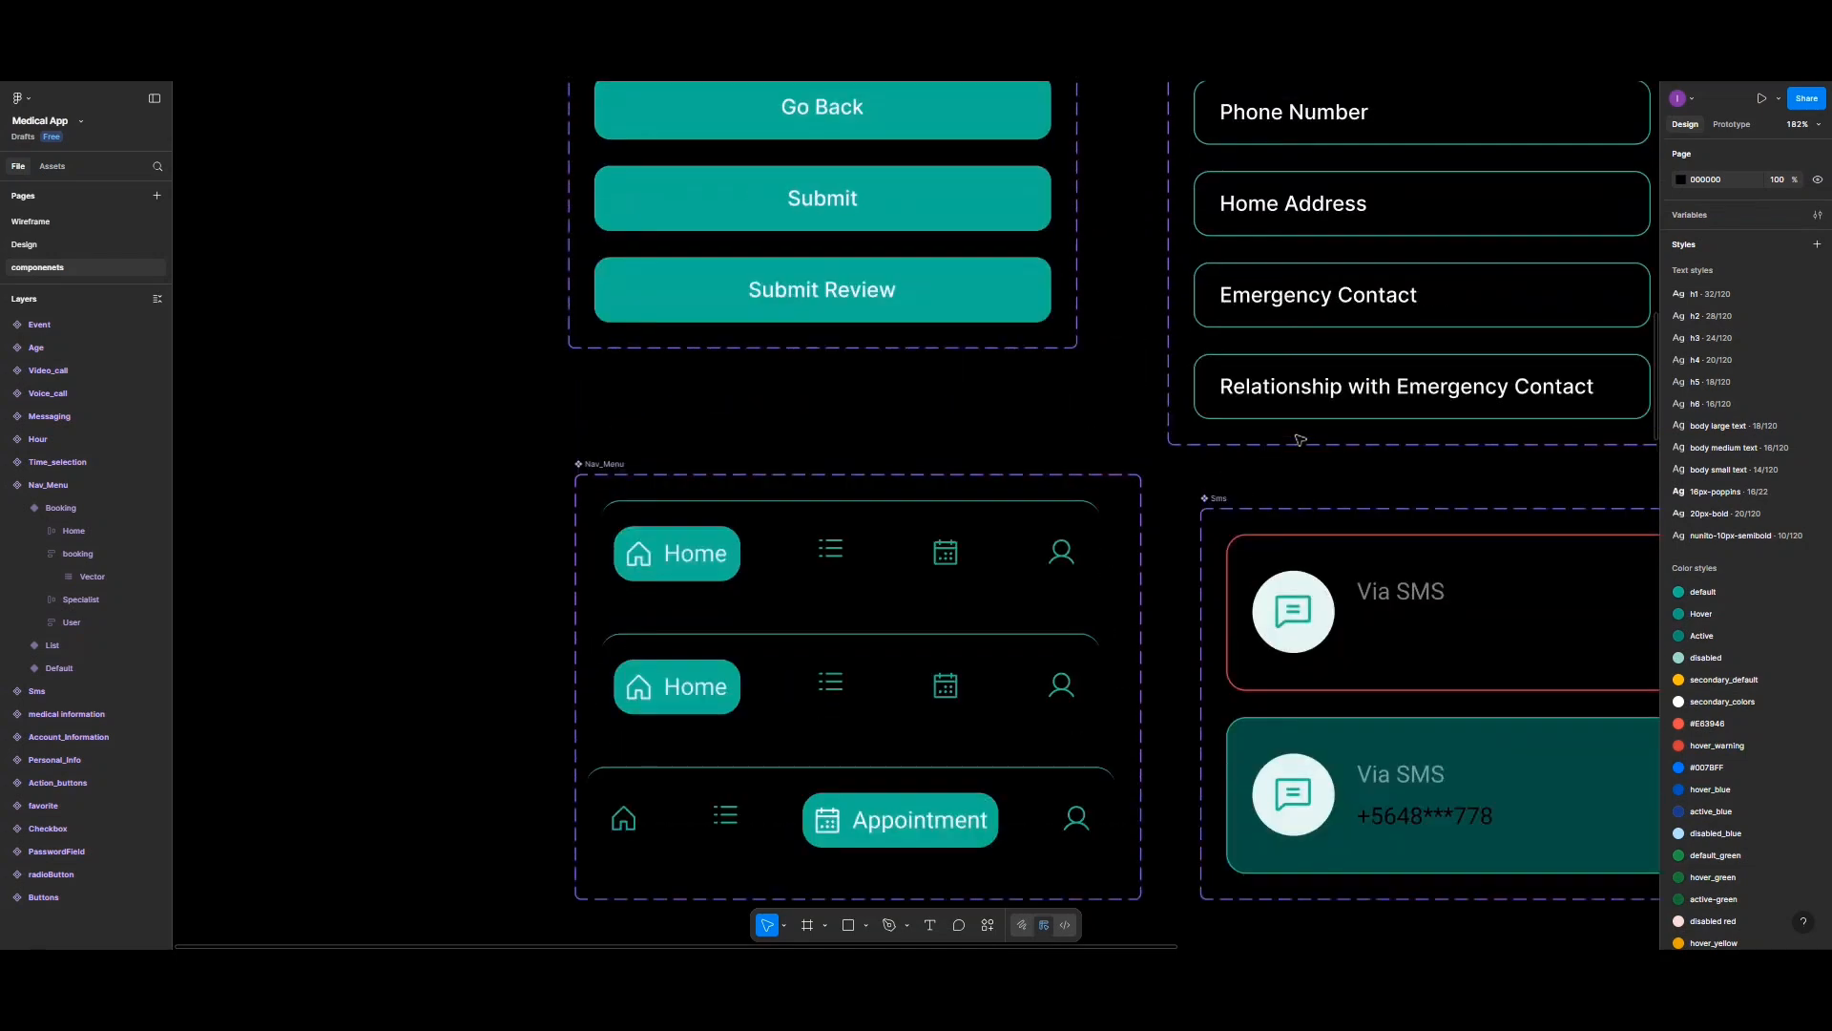
scroll(1298, 438, down, 2)
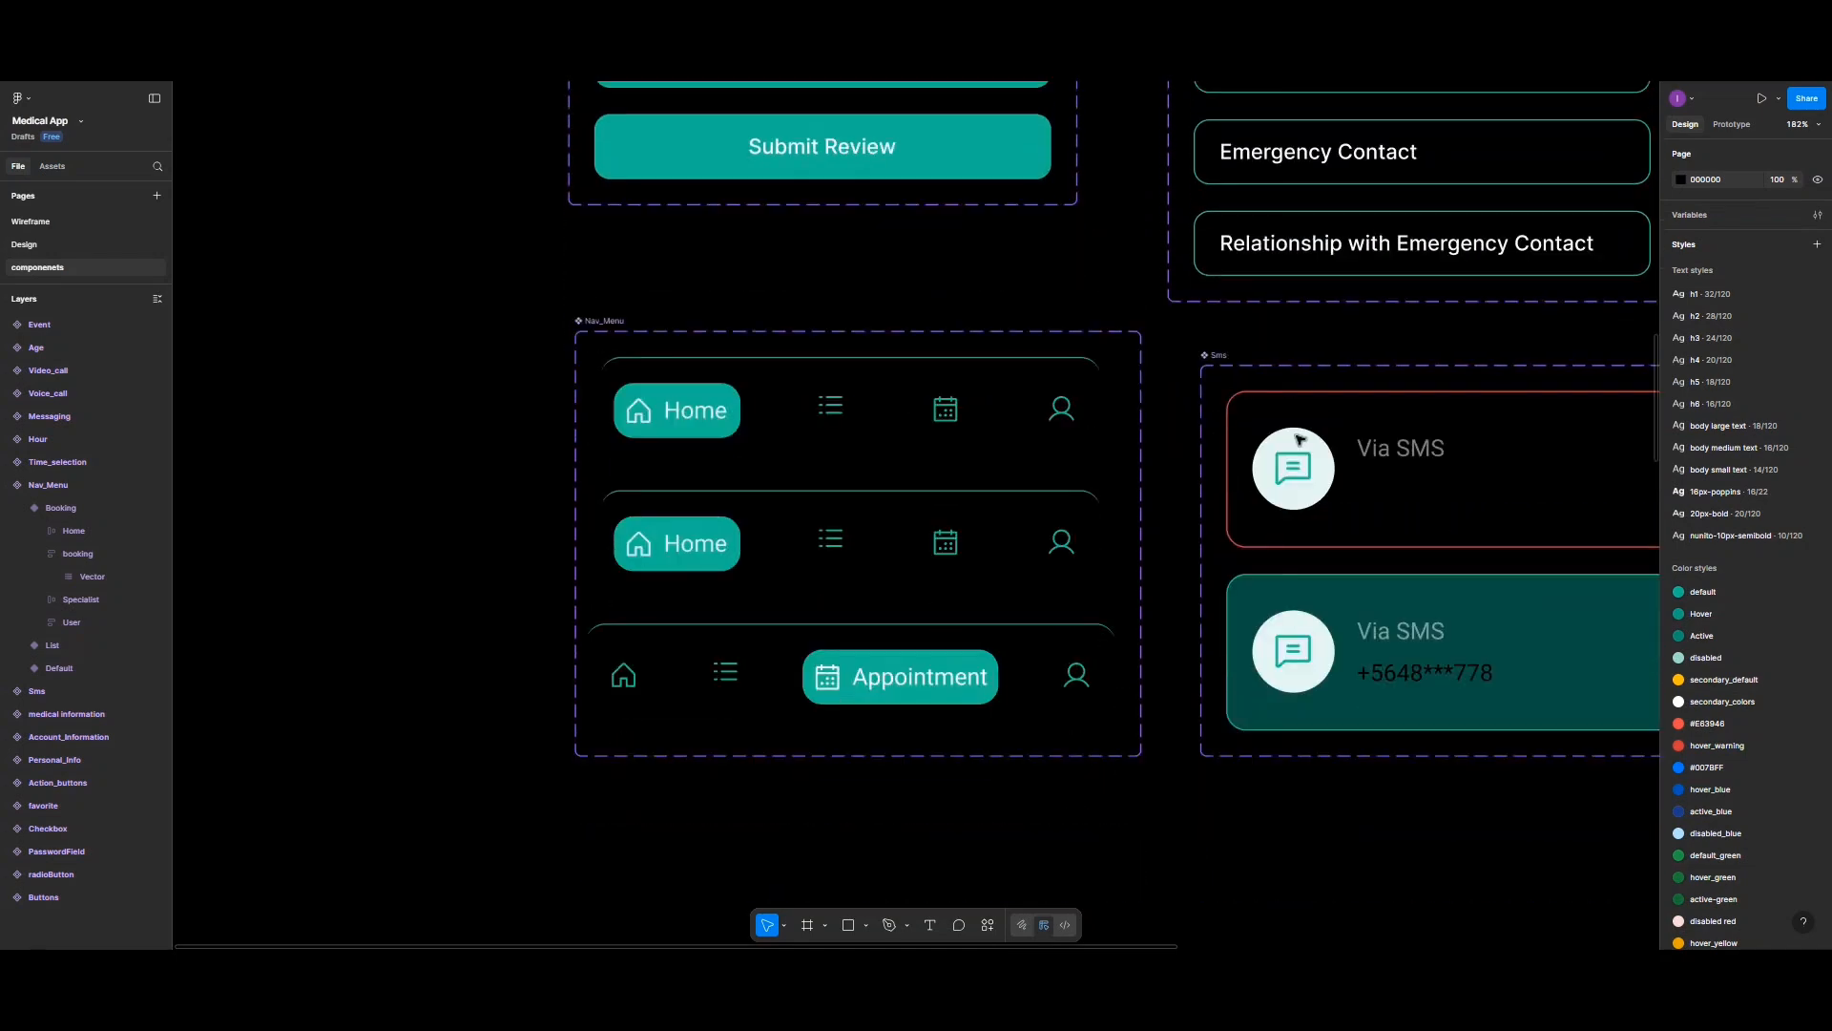
click(599, 323)
scroll(602, 324, down, 2)
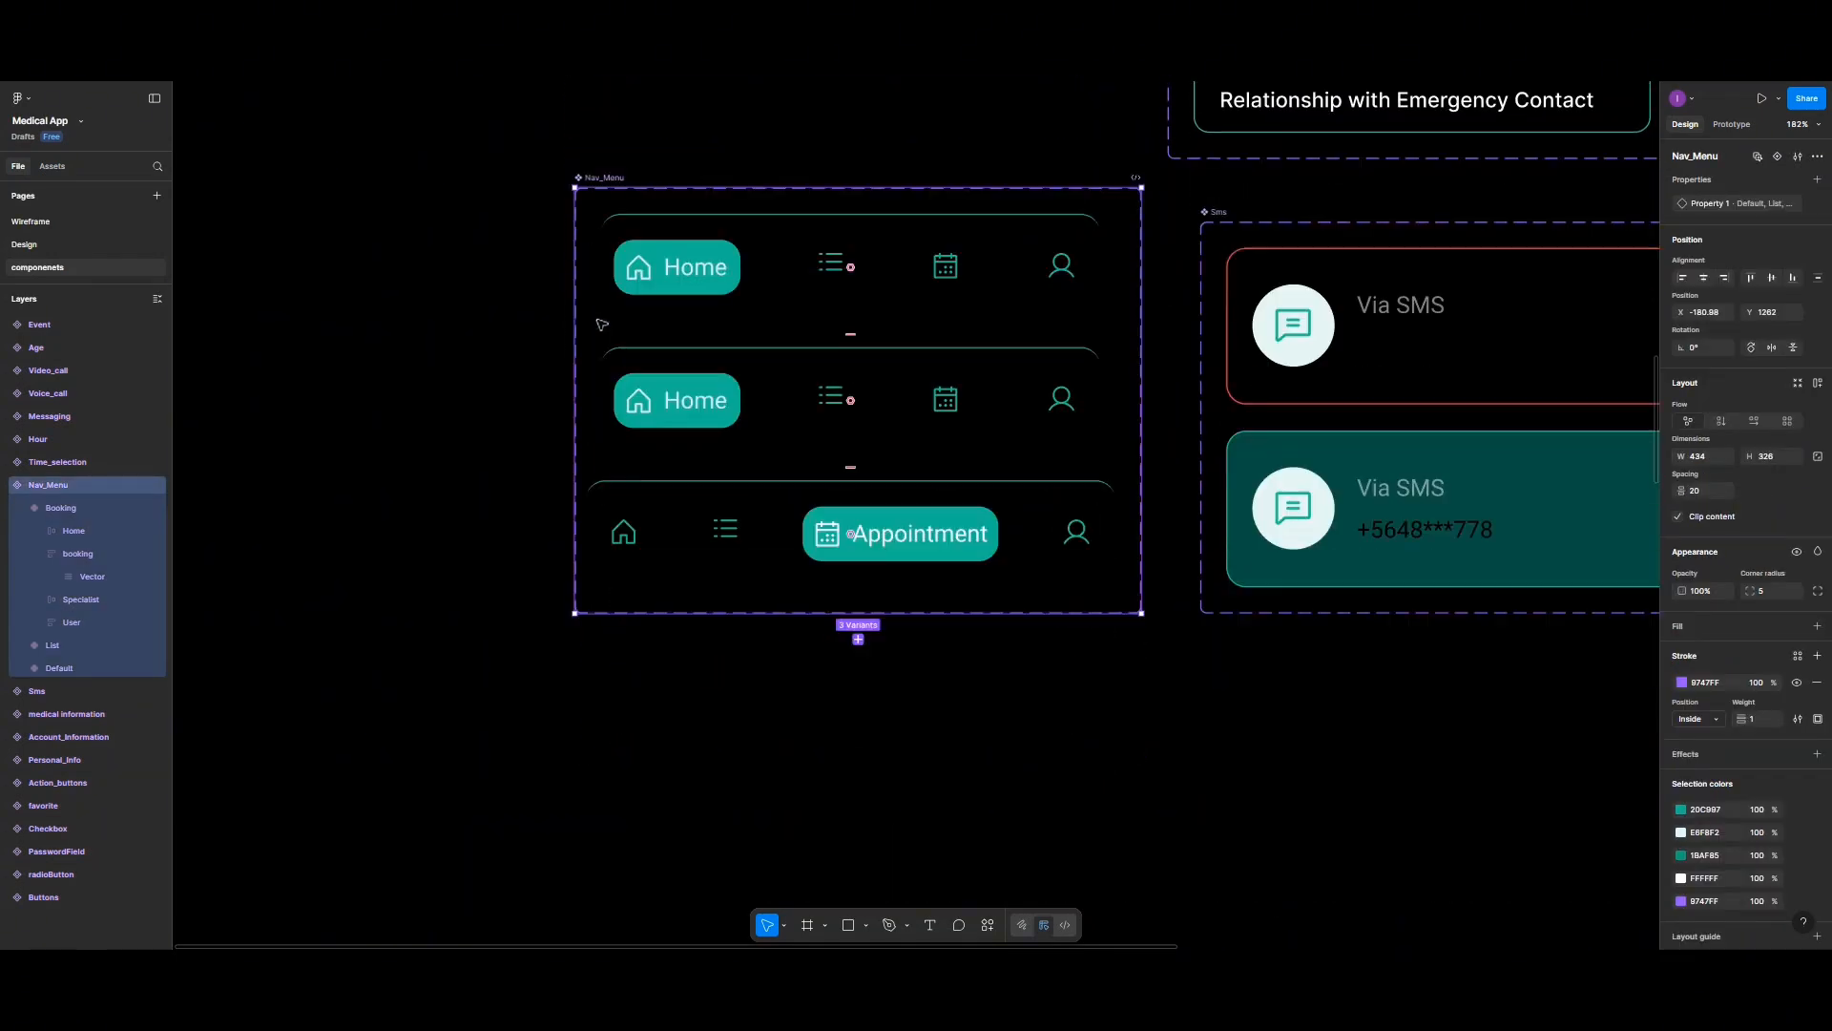
click(858, 639)
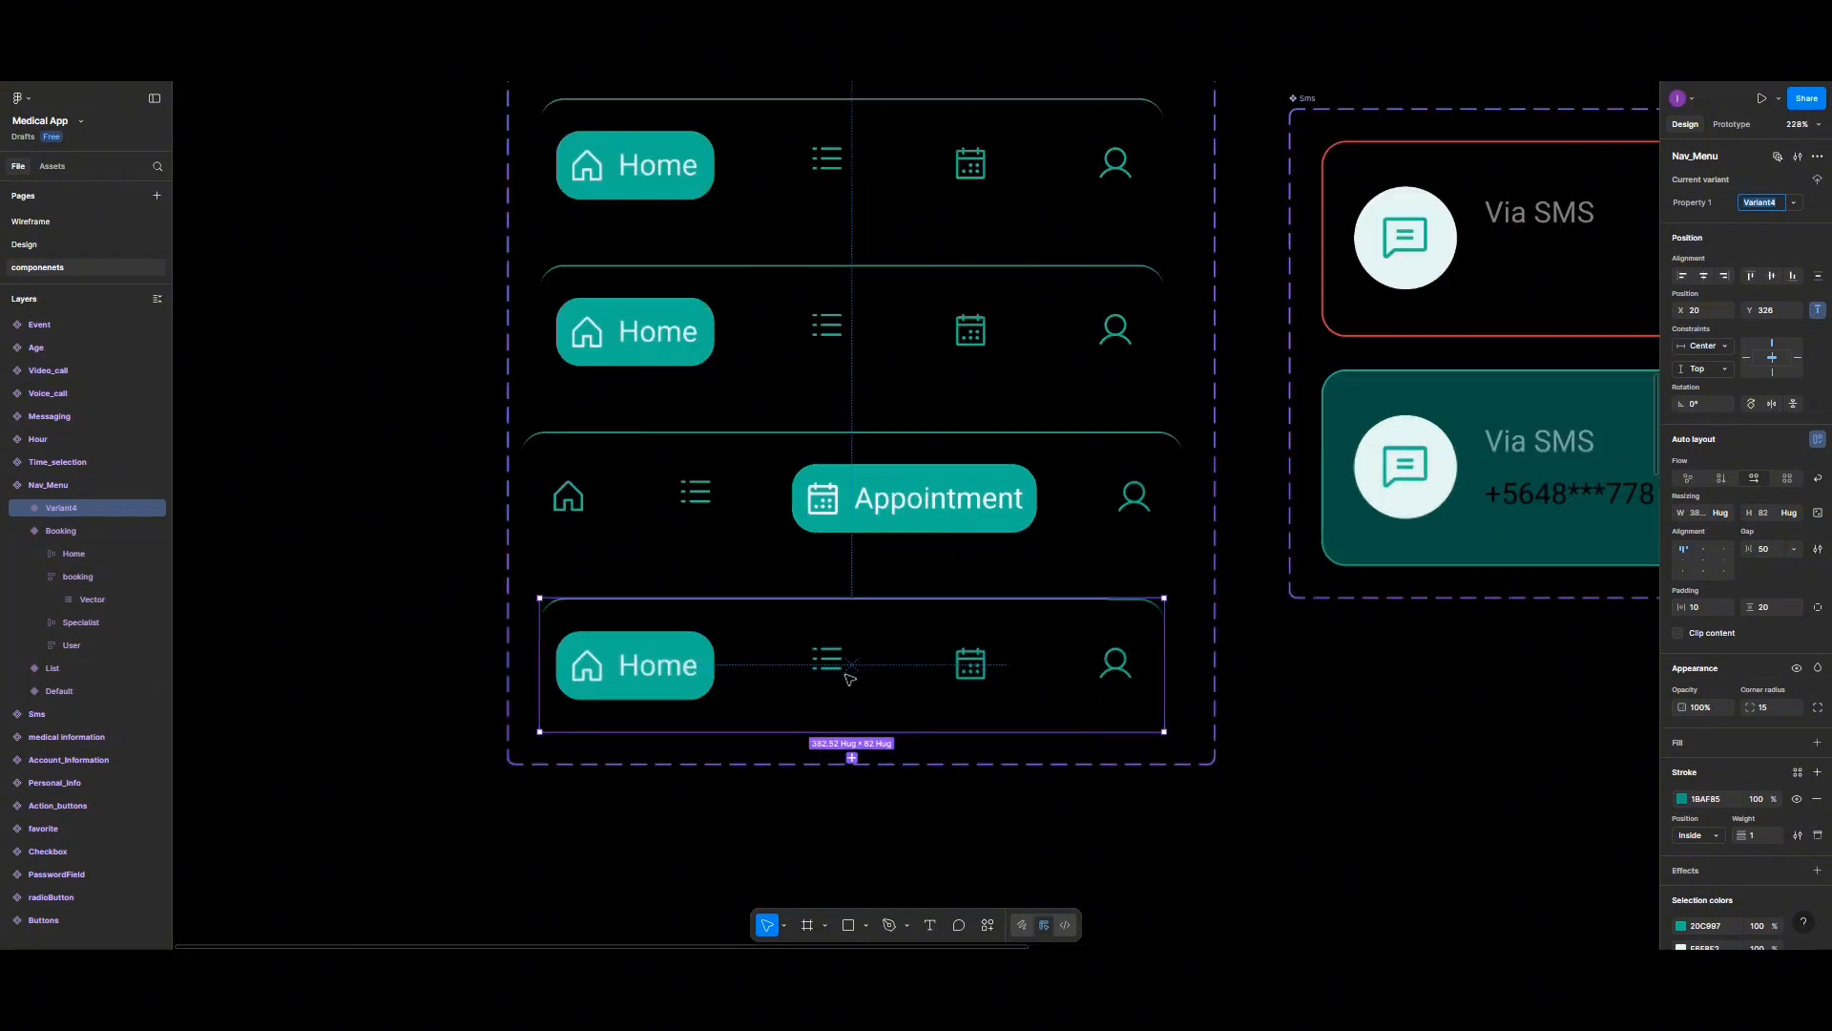
Step: Delete the Home text label from the new Nav_Menu variant
scroll(850, 678, up, 3)
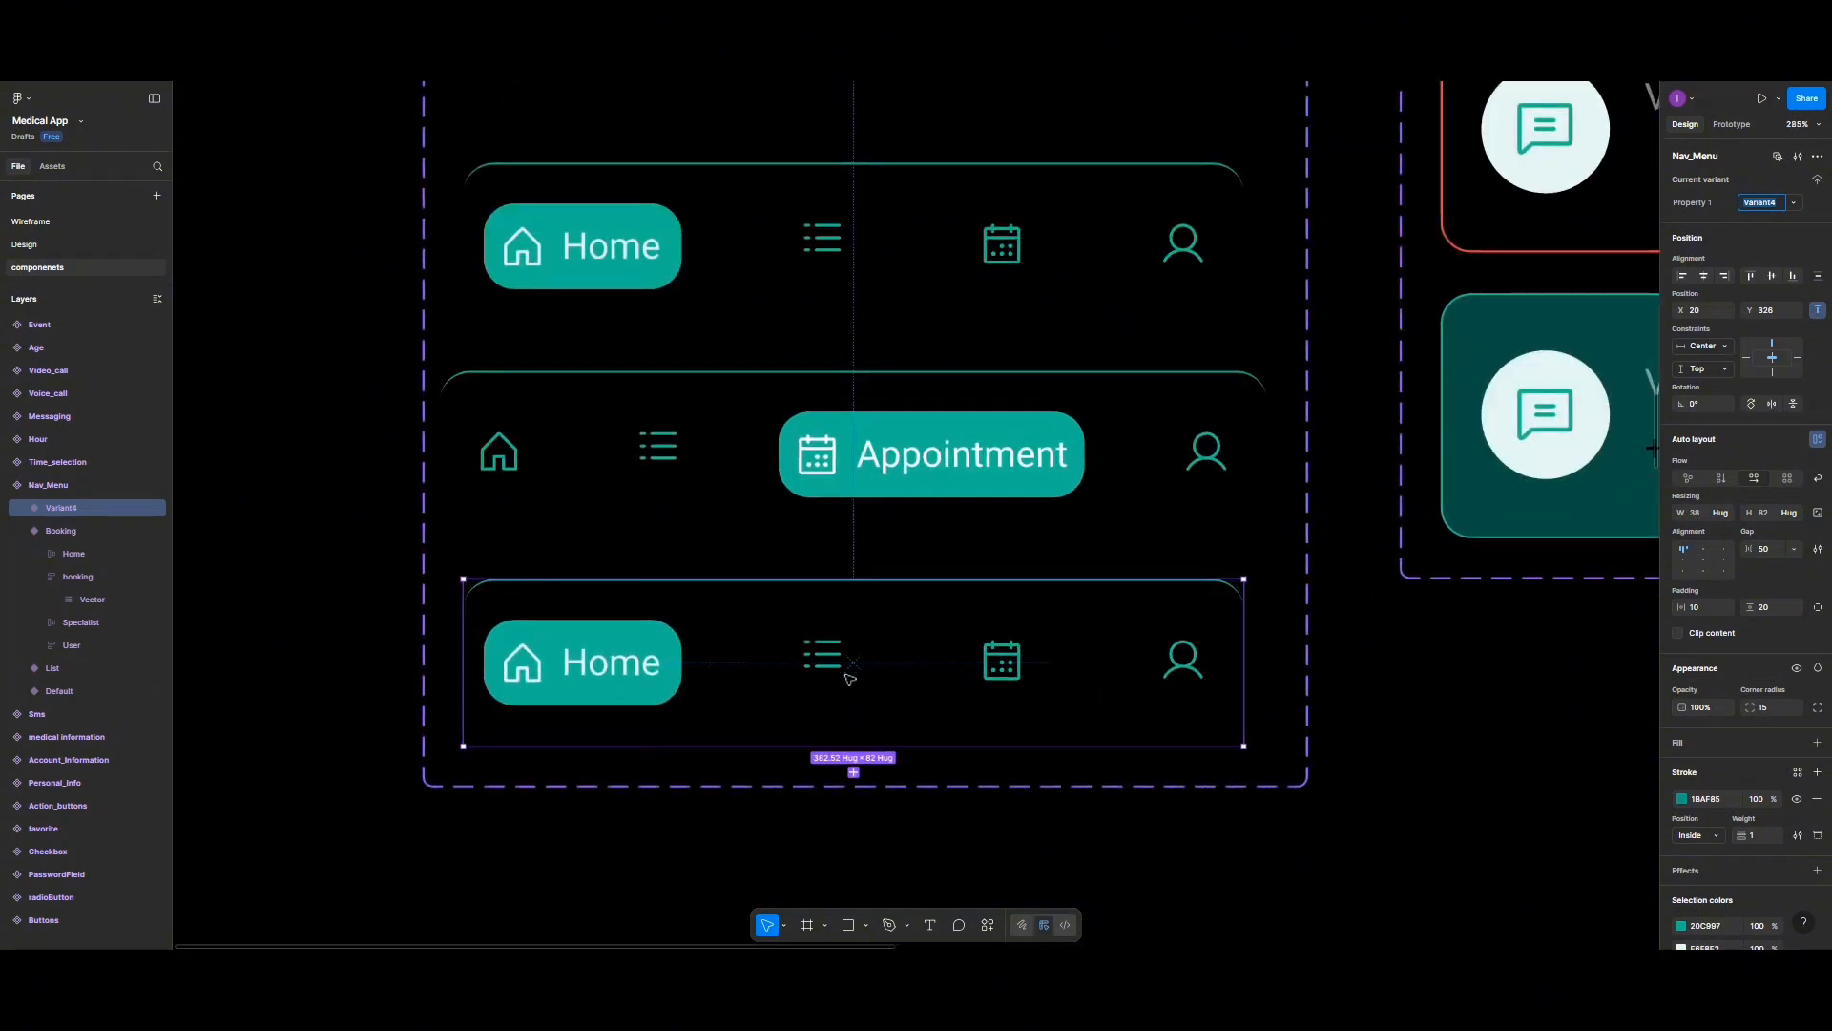
click(630, 658)
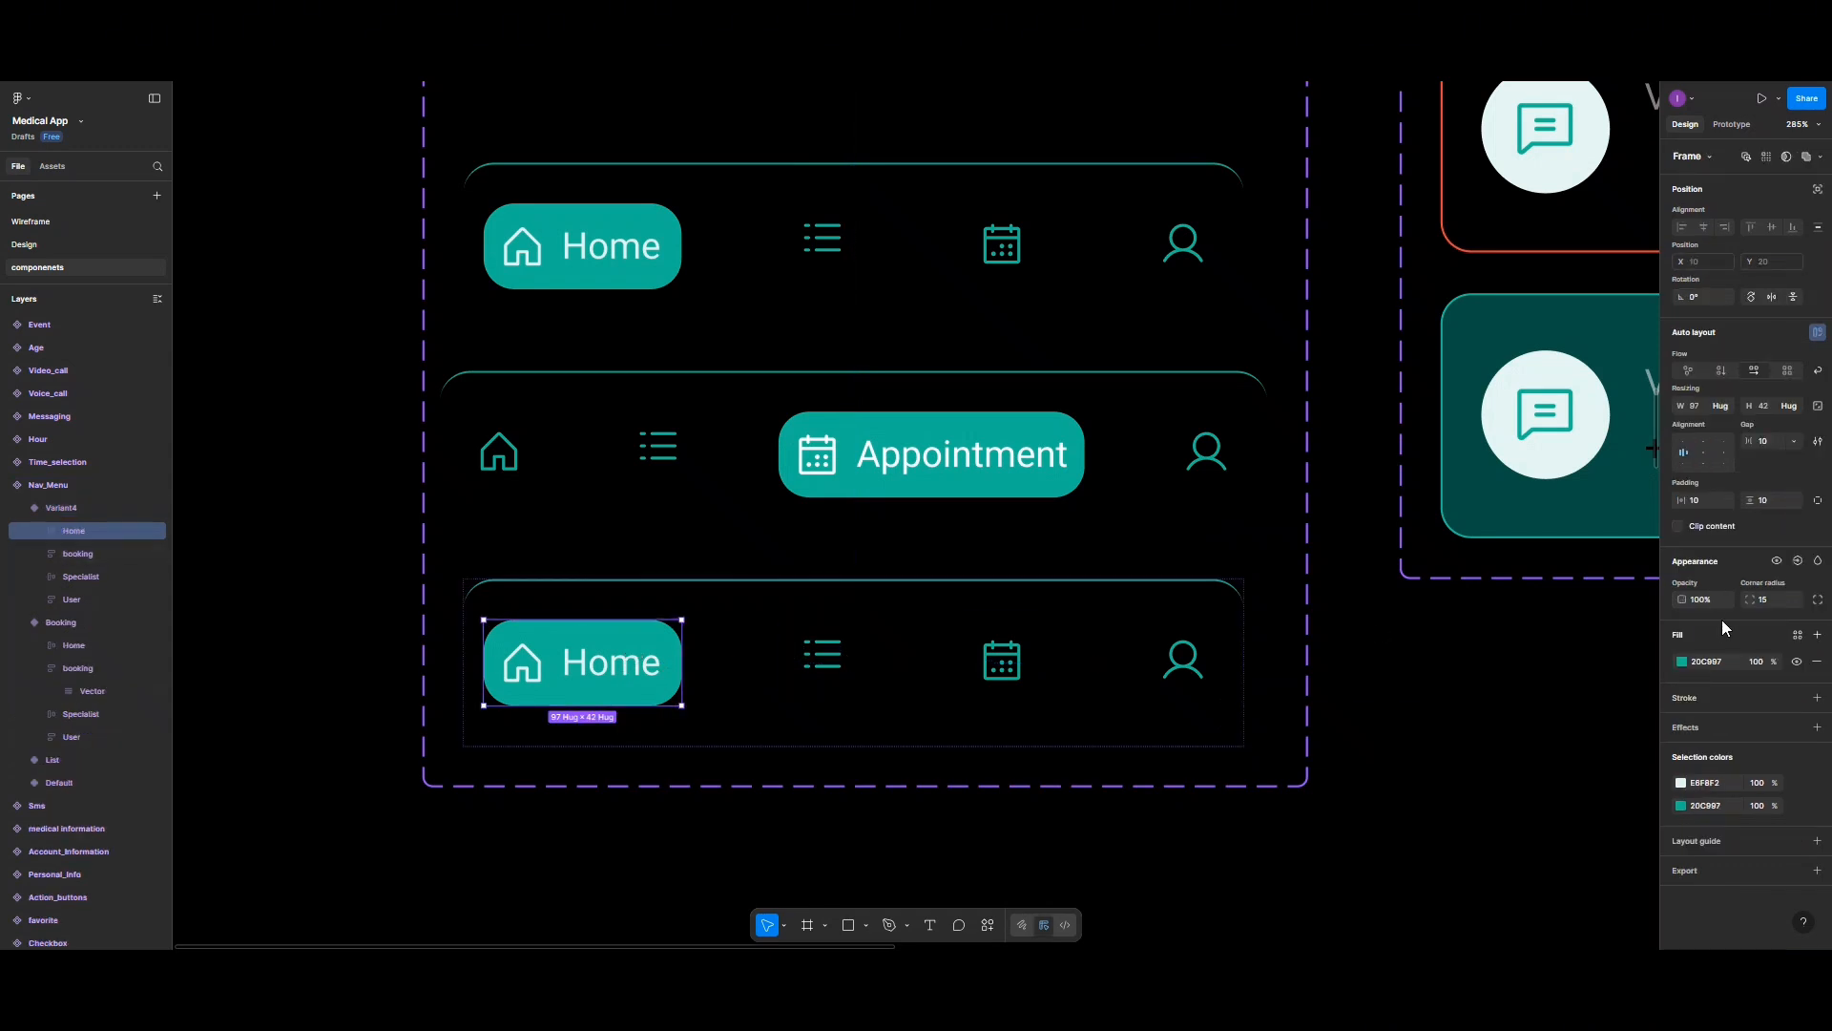
click(649, 667)
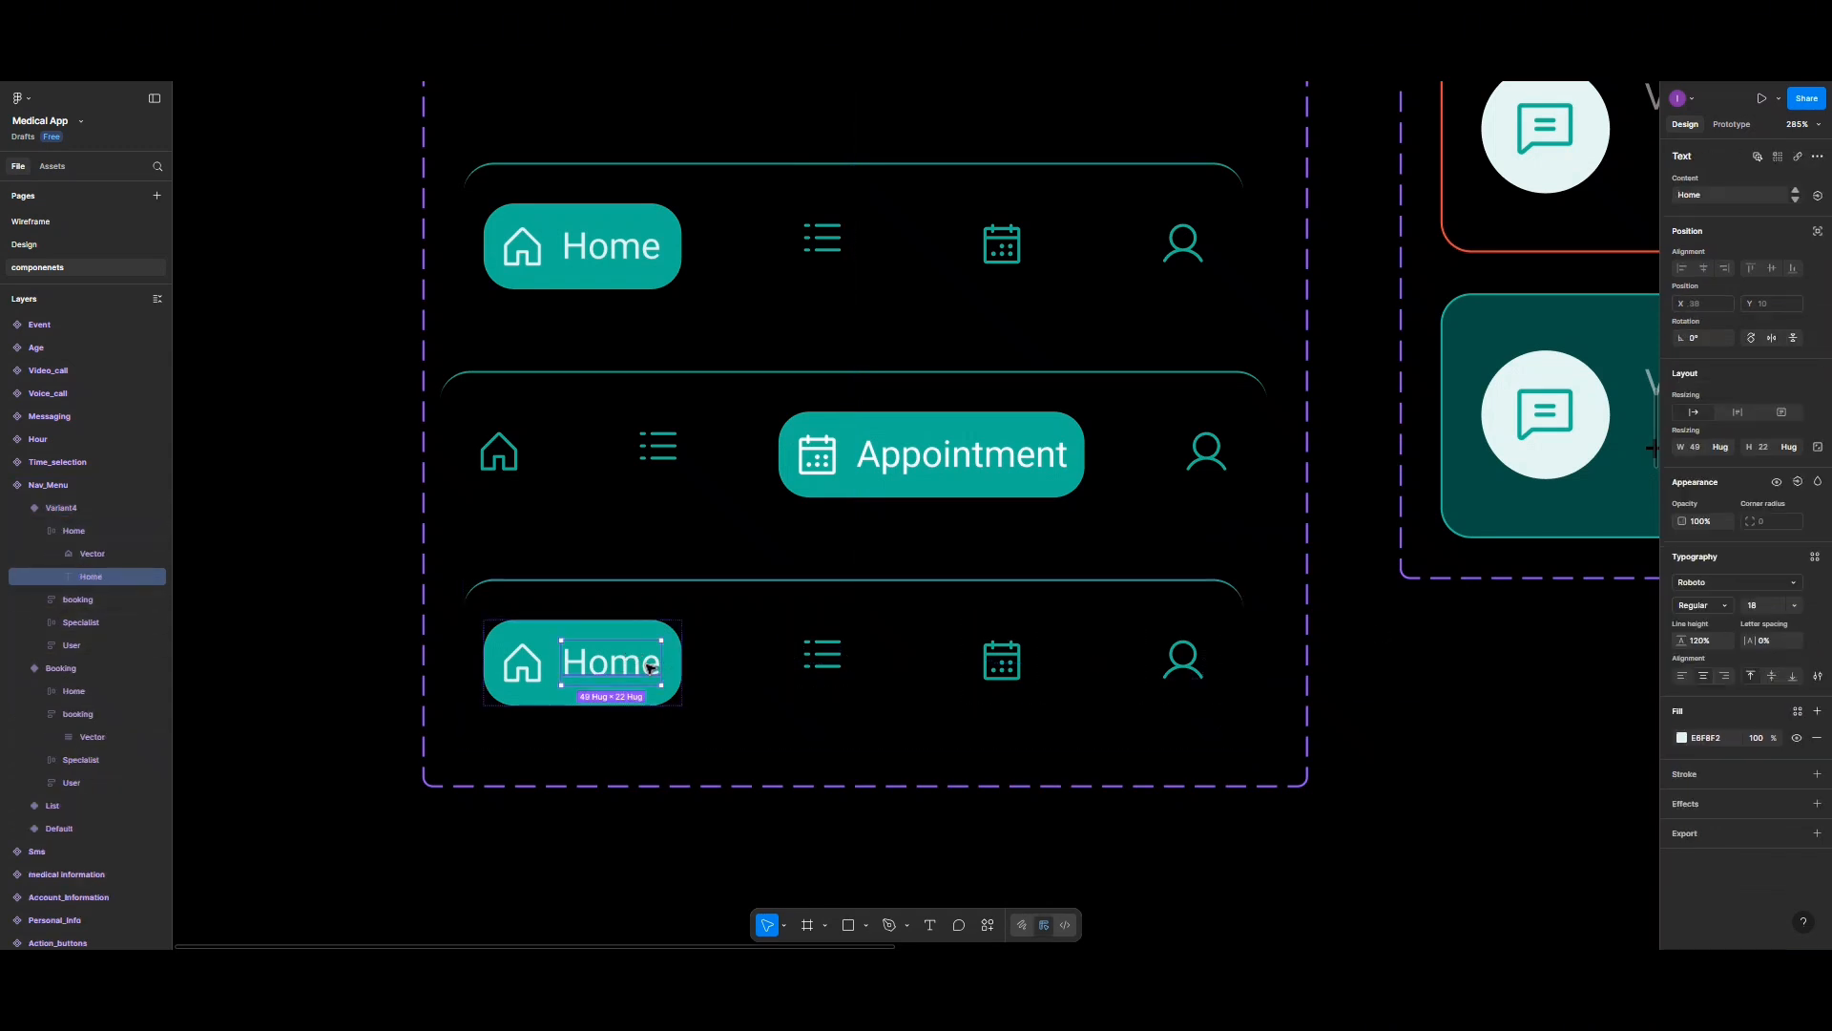
key(Delete)
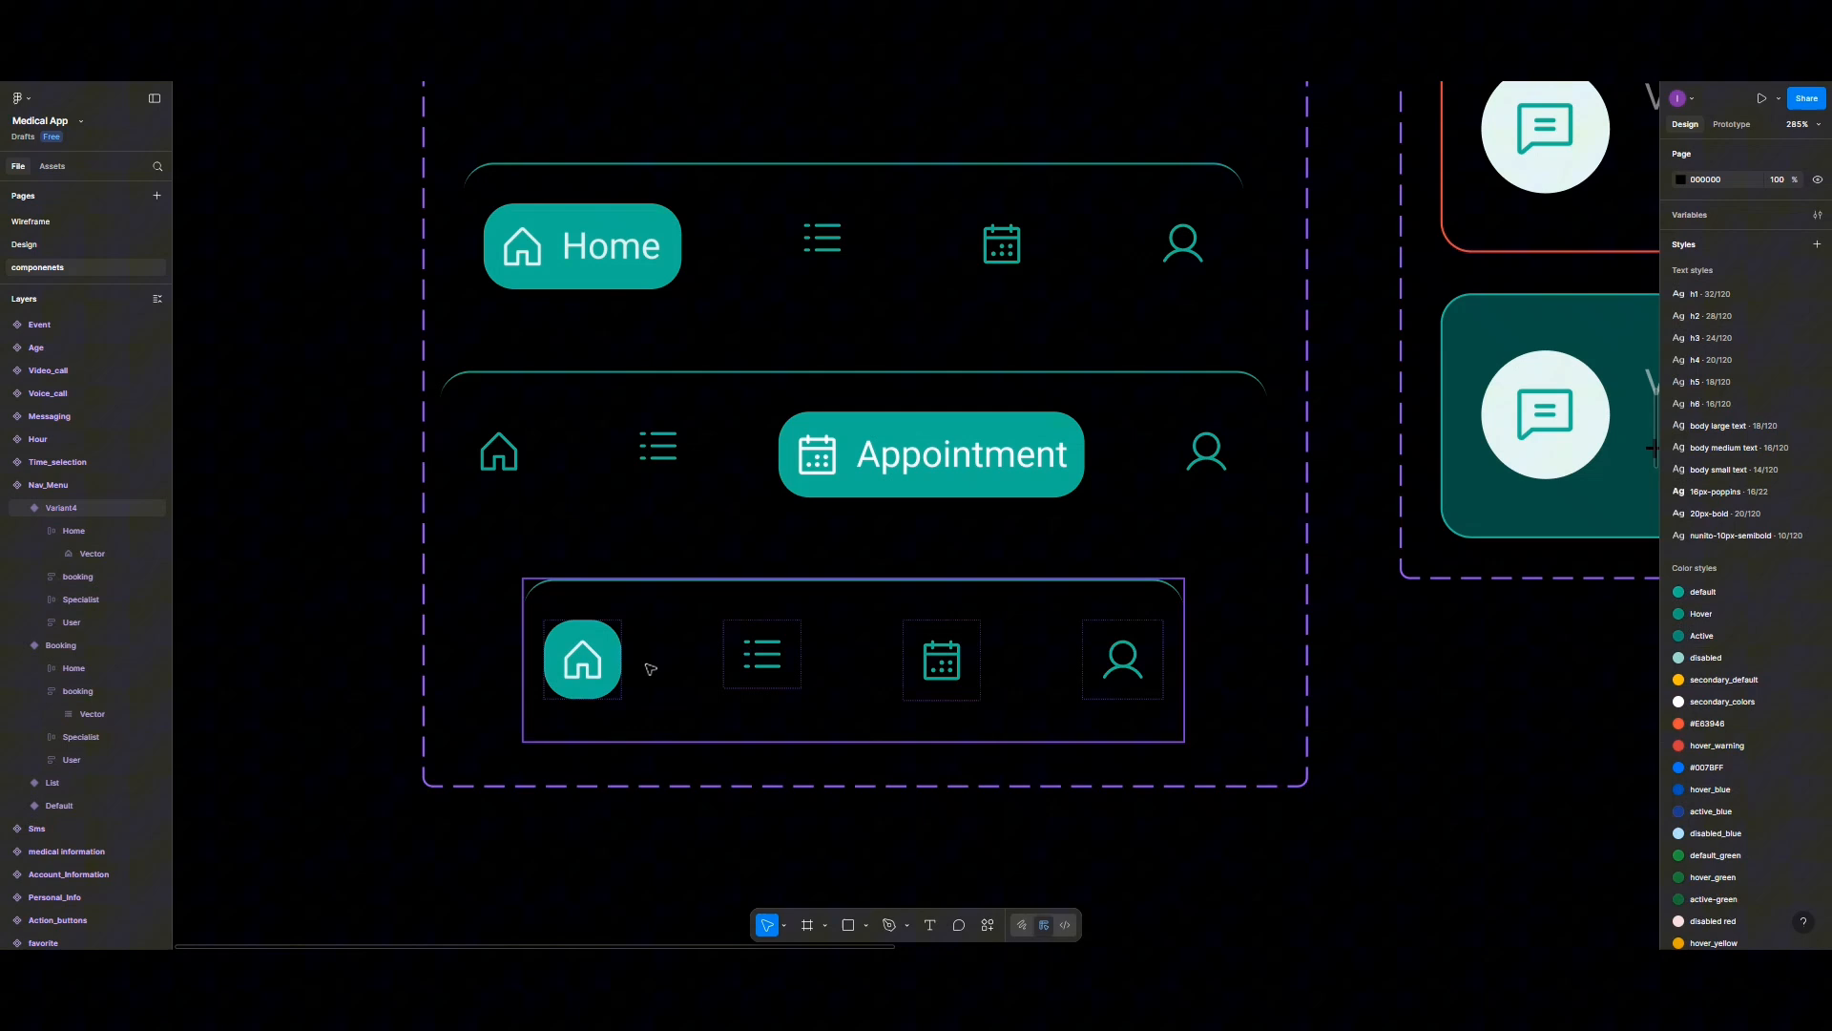
Step: Remove the green fill behind the new variant's home icon and recolour the icon to 1BAF85
click(587, 641)
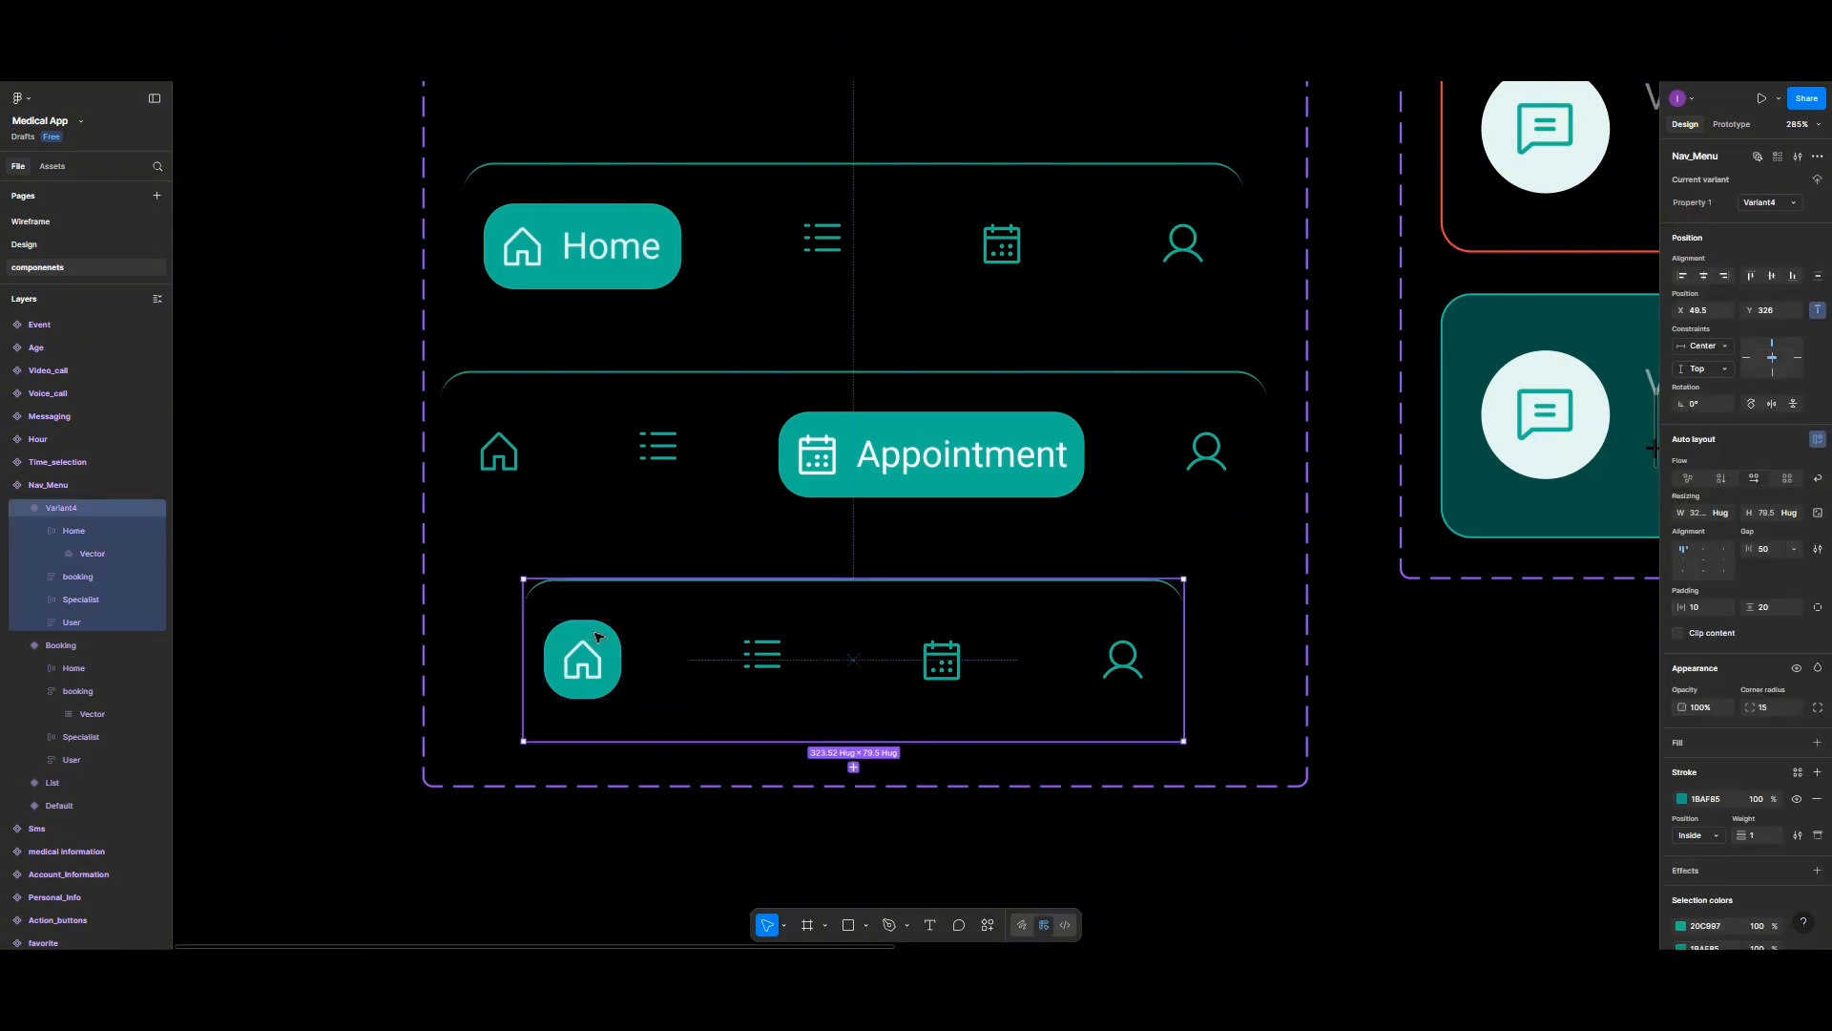
click(595, 636)
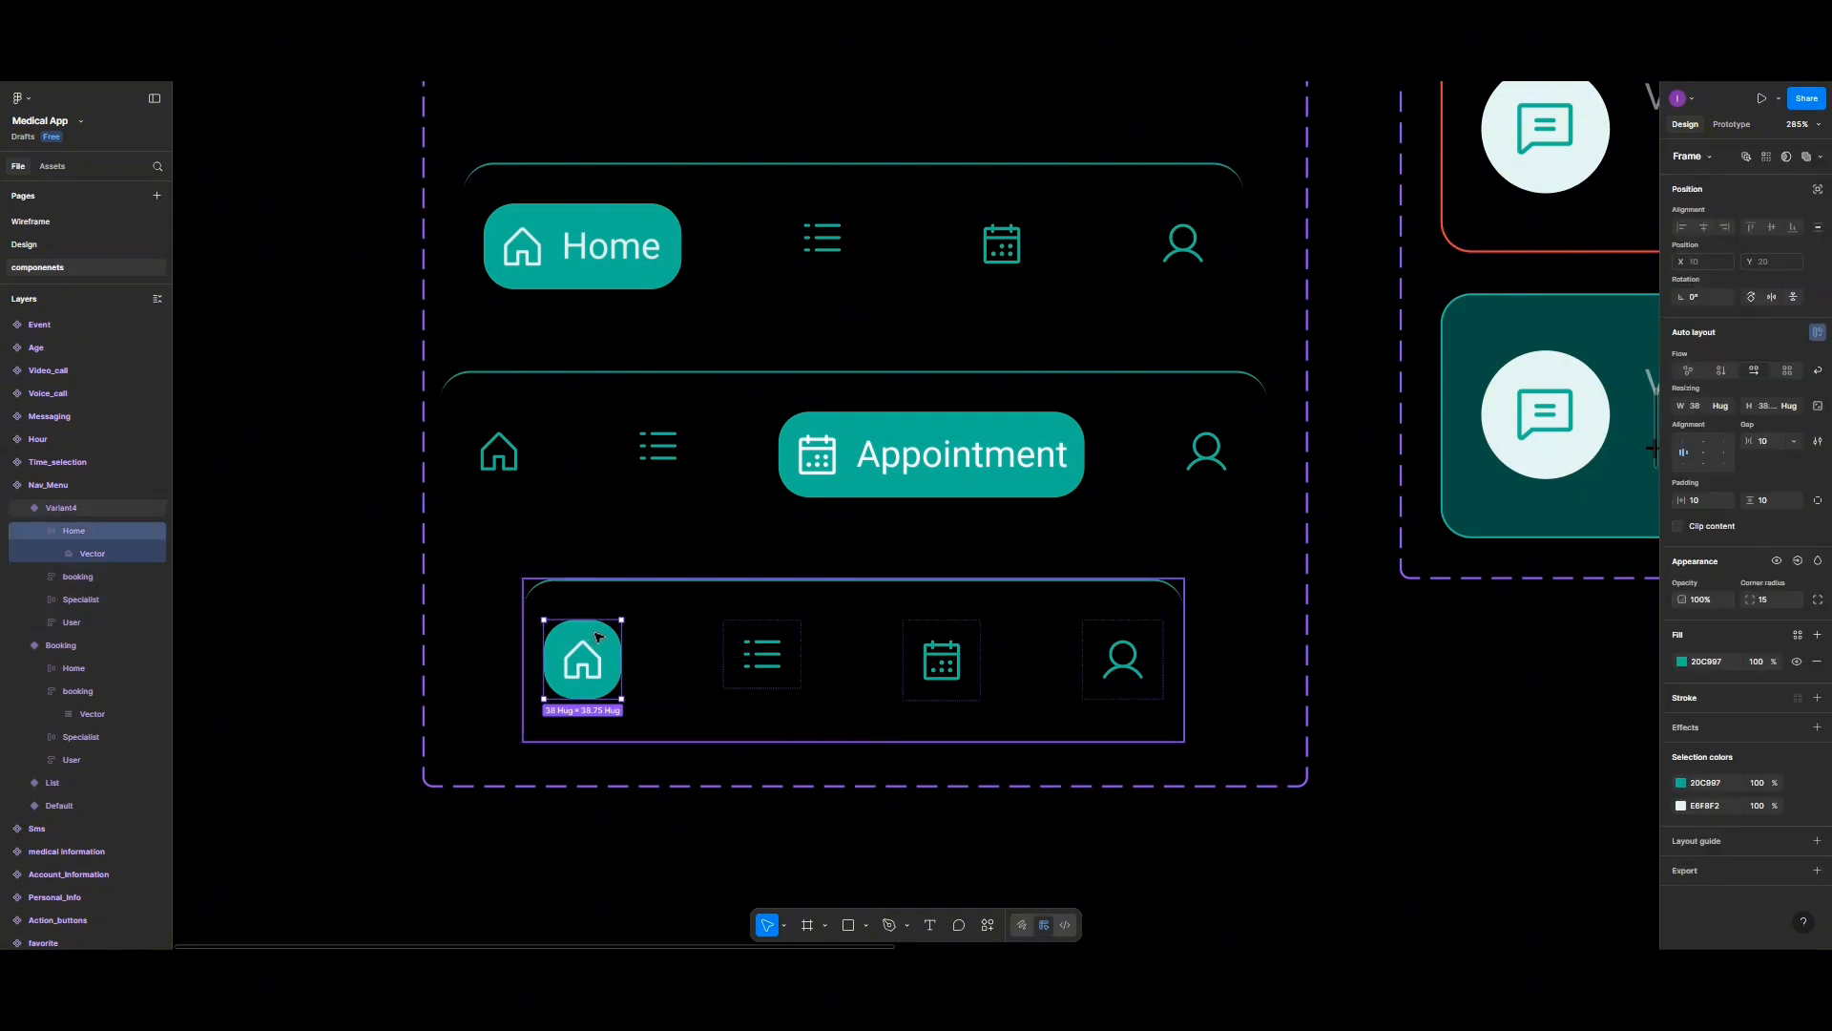
click(1816, 661)
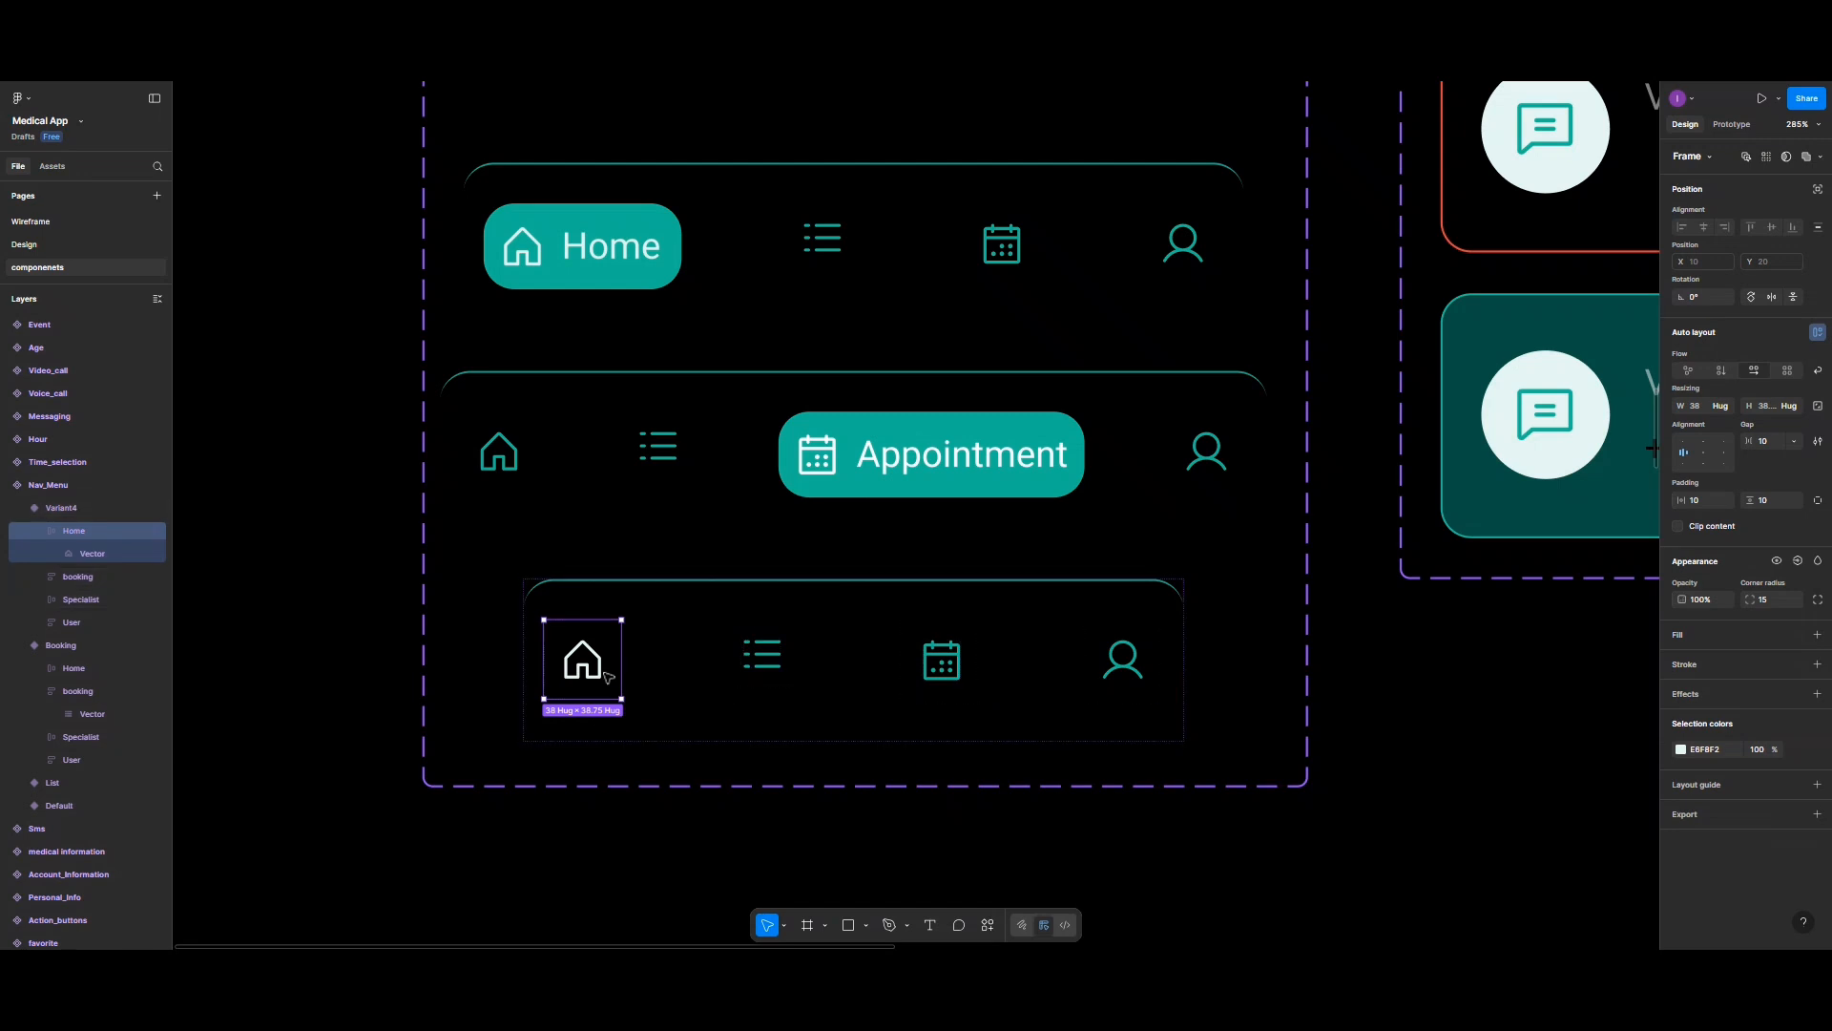
click(1682, 749)
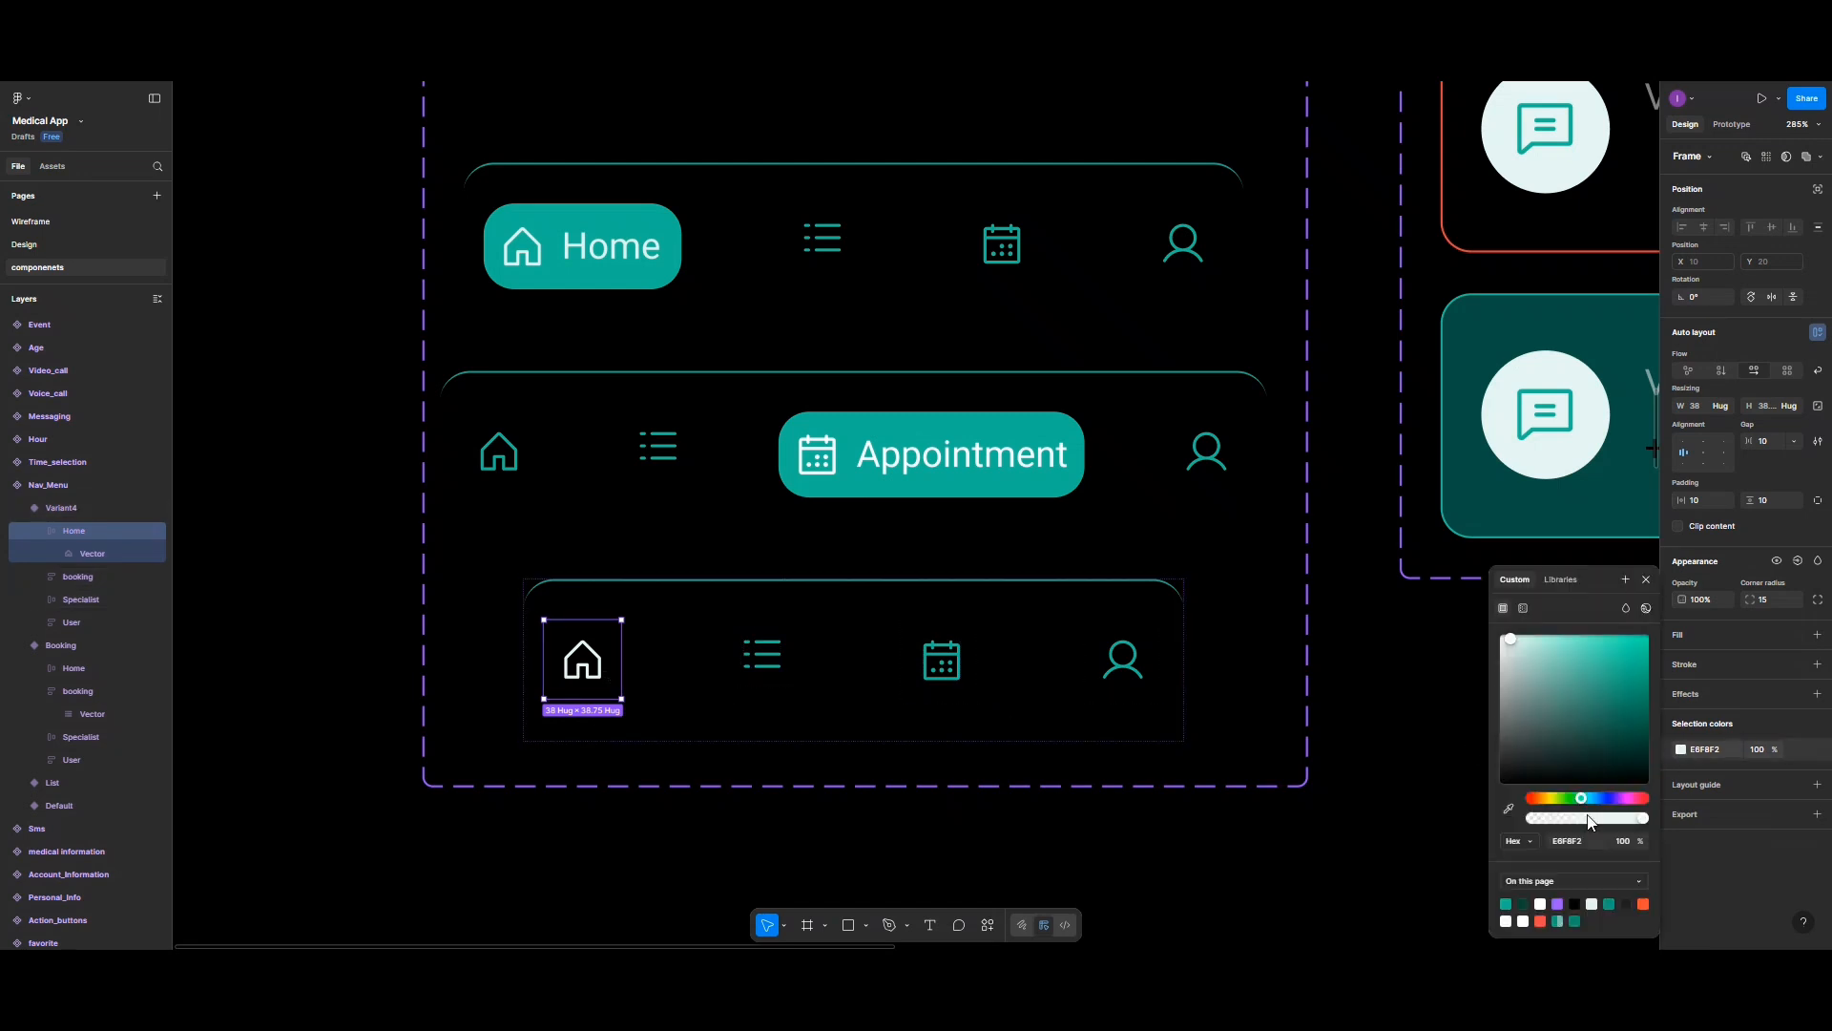
click(1609, 904)
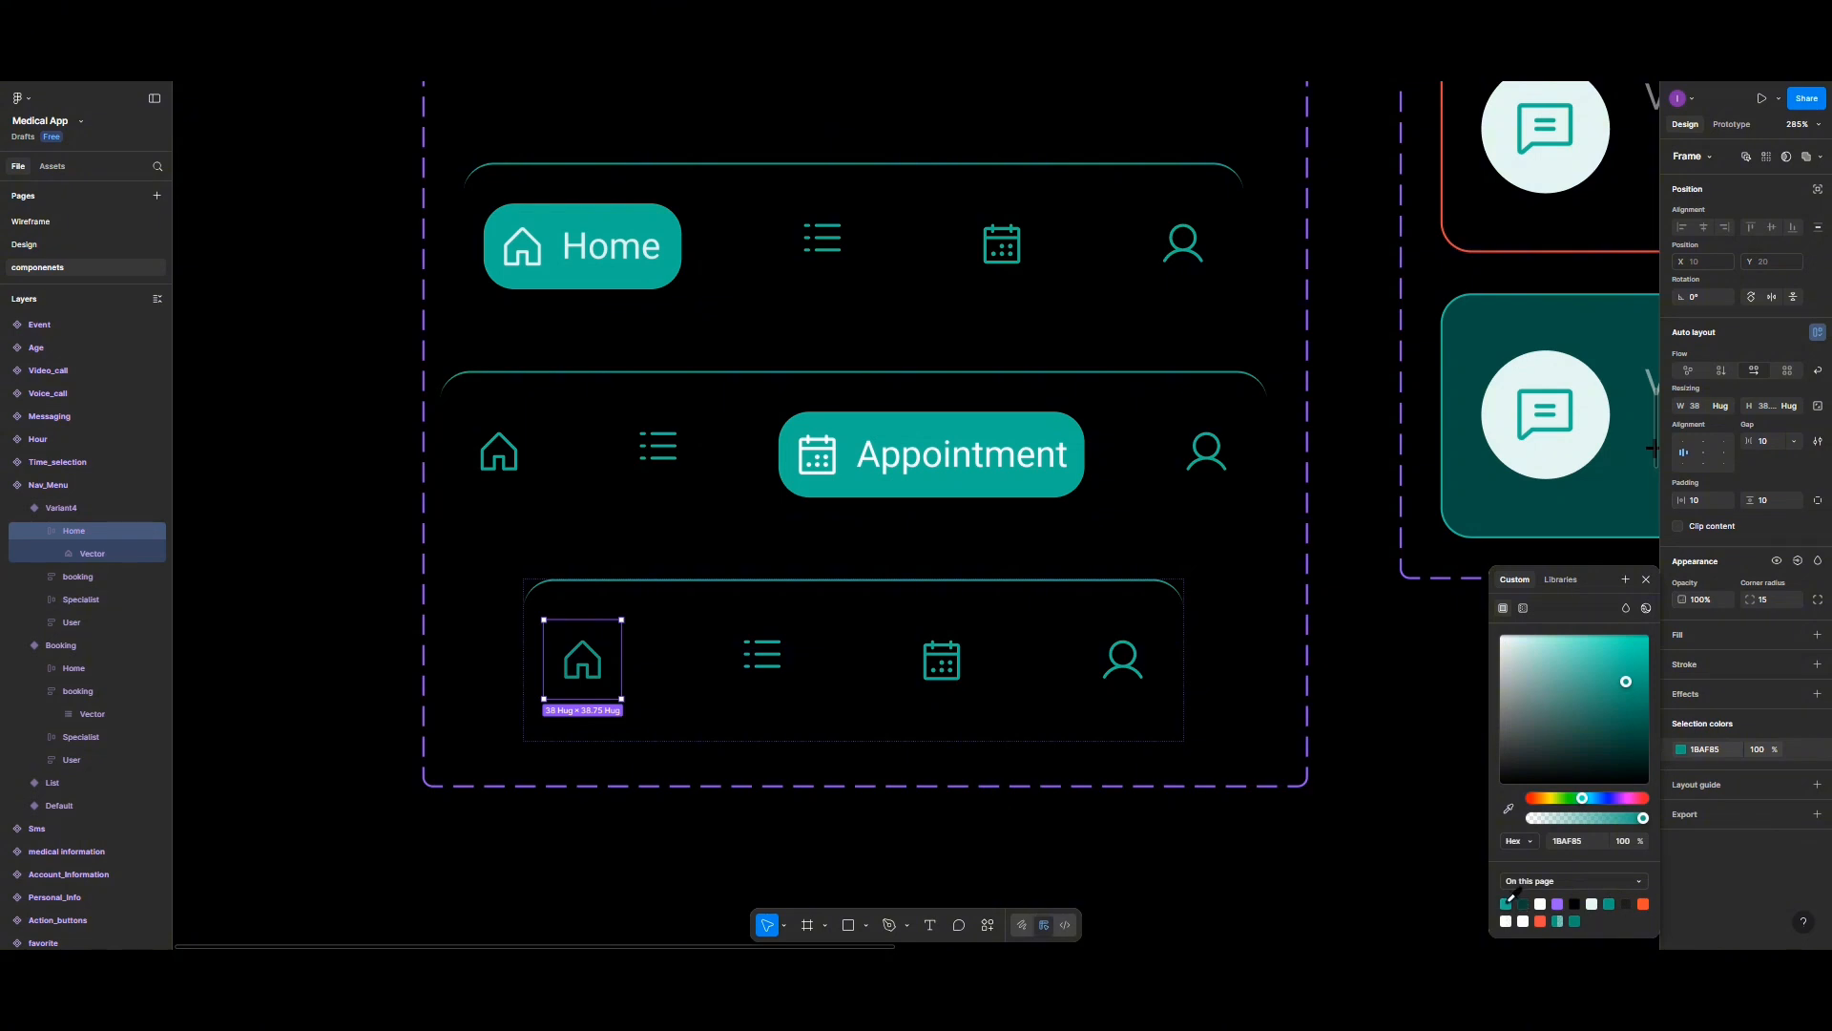
Step: Widen the new variant's list-icon frame to about 88 and add the text "History" inside it
click(790, 660)
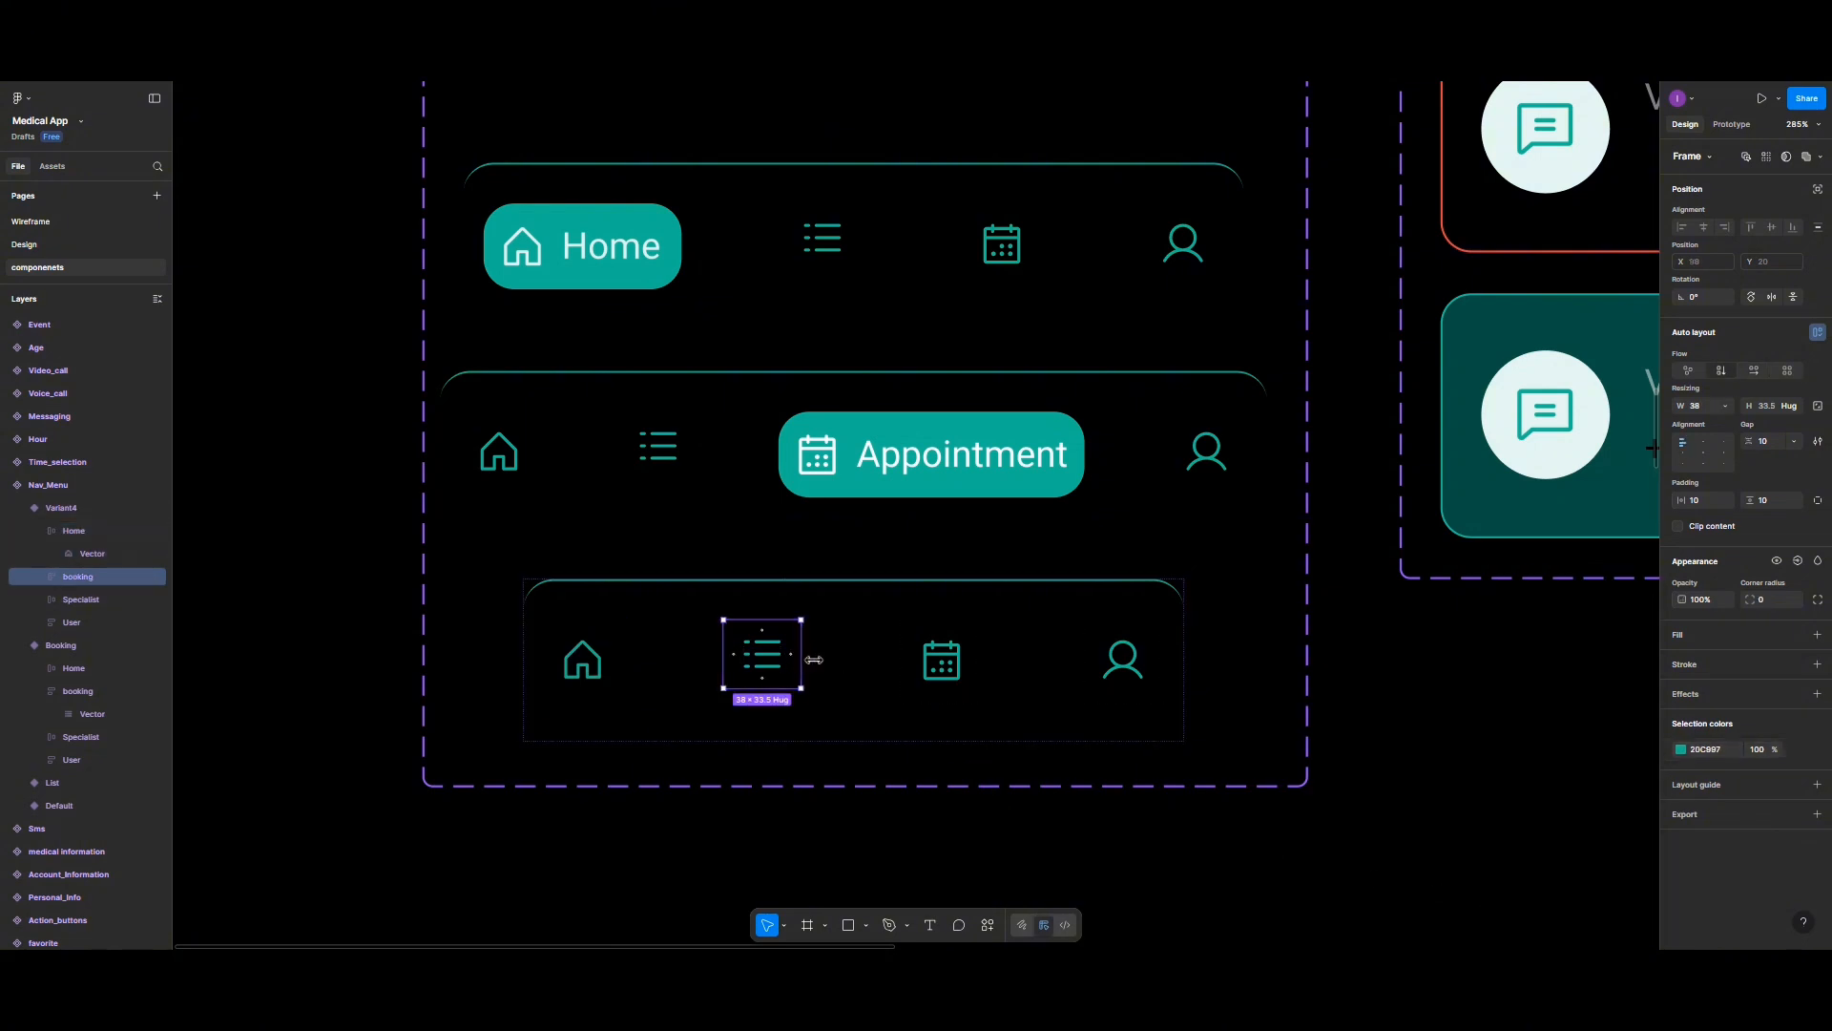
drag(814, 659, 901, 668)
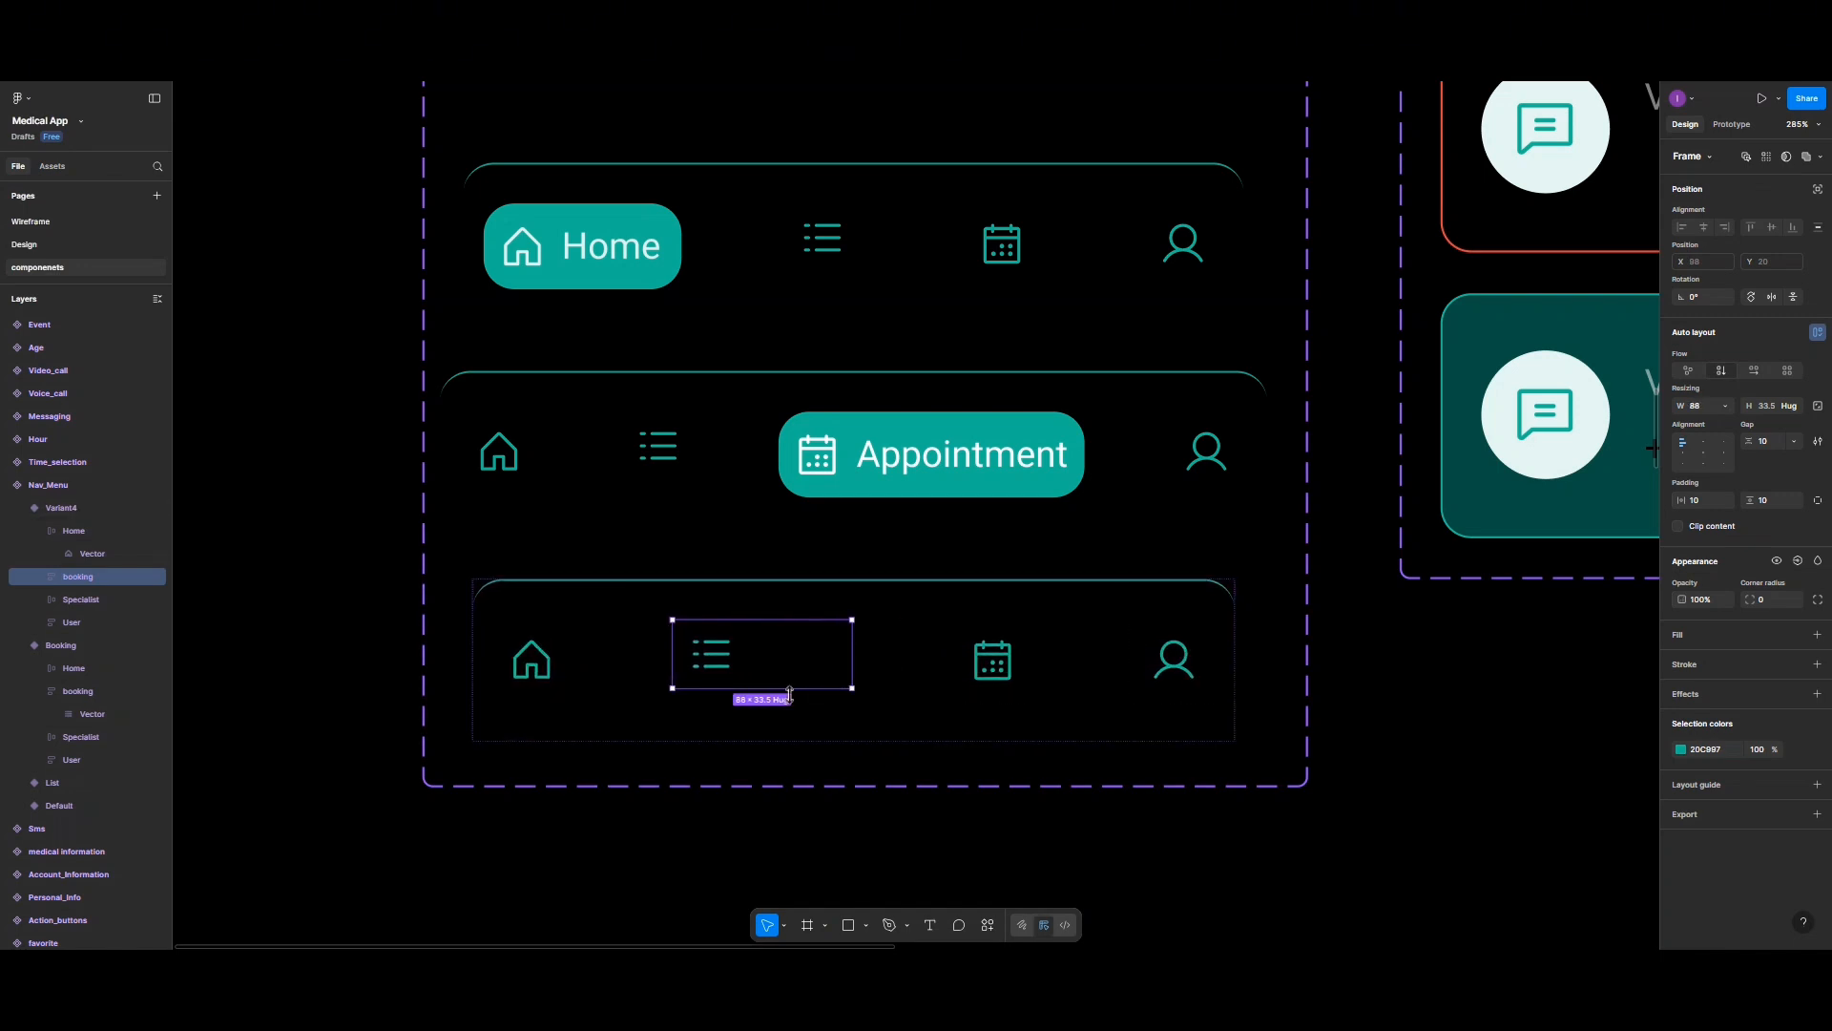
click(928, 925)
click(763, 658)
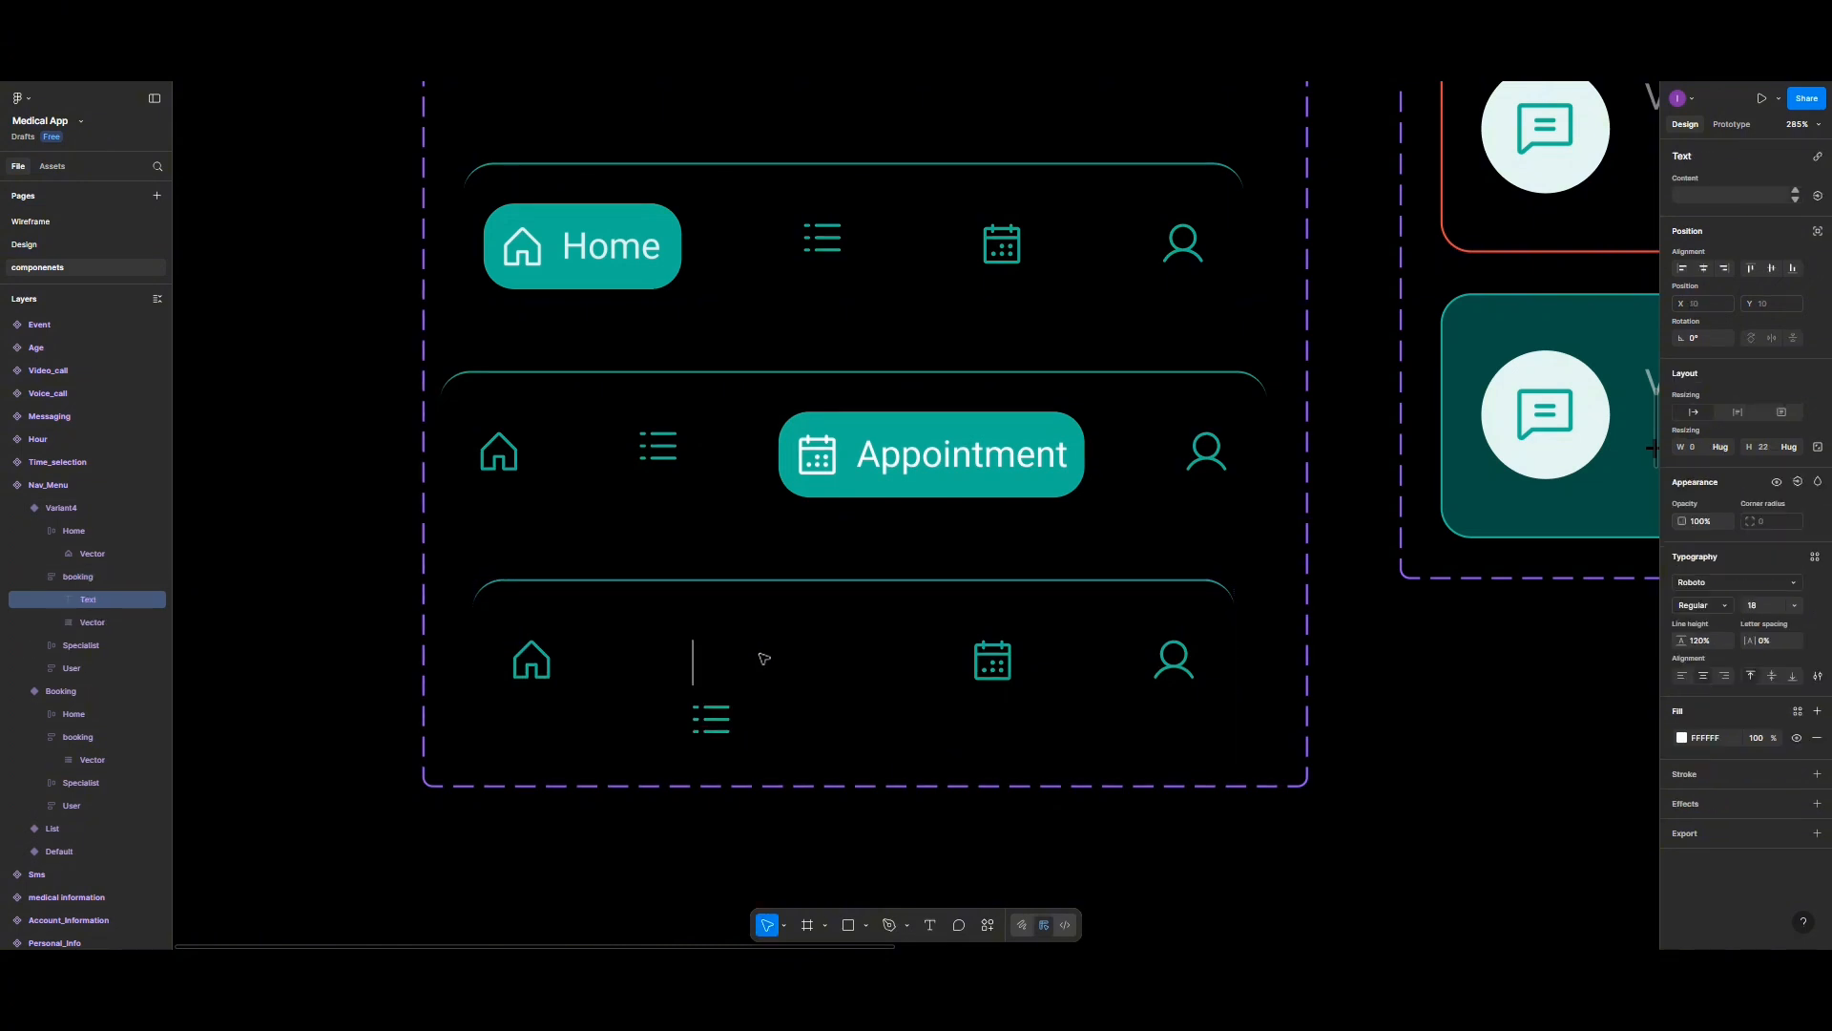
text(Hist)
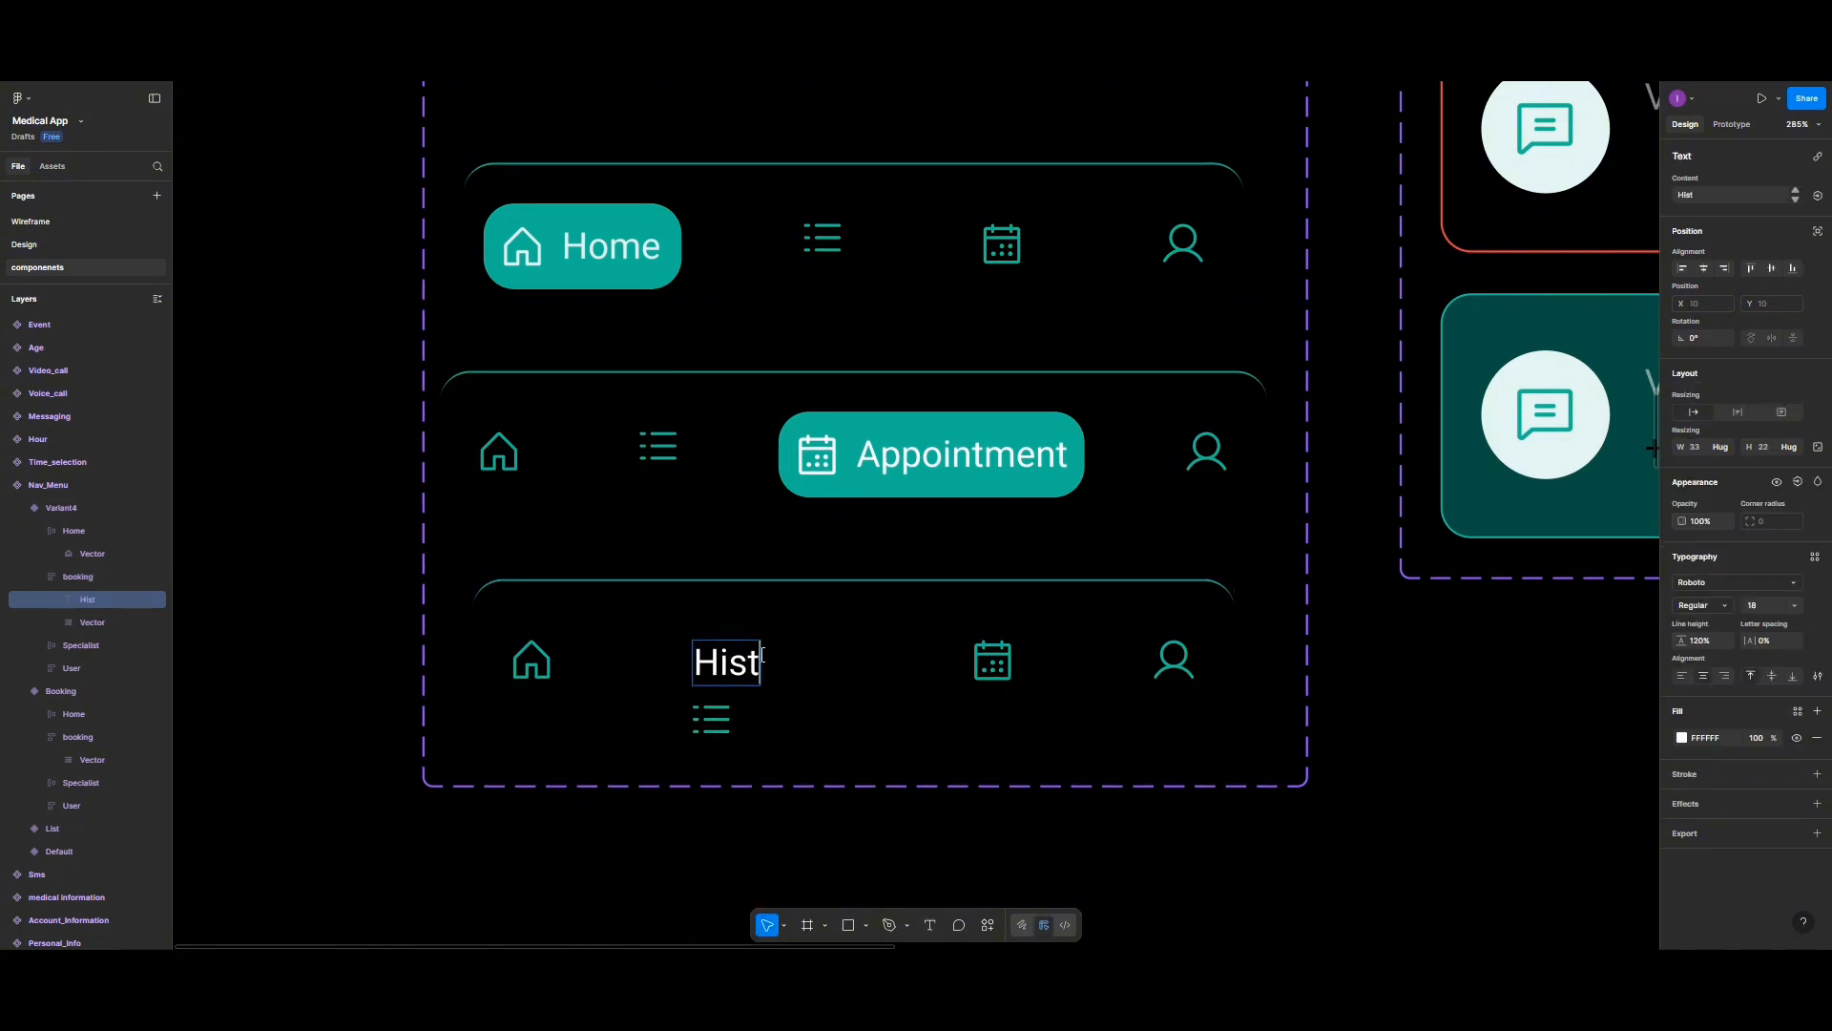
text(ory)
key(Escape)
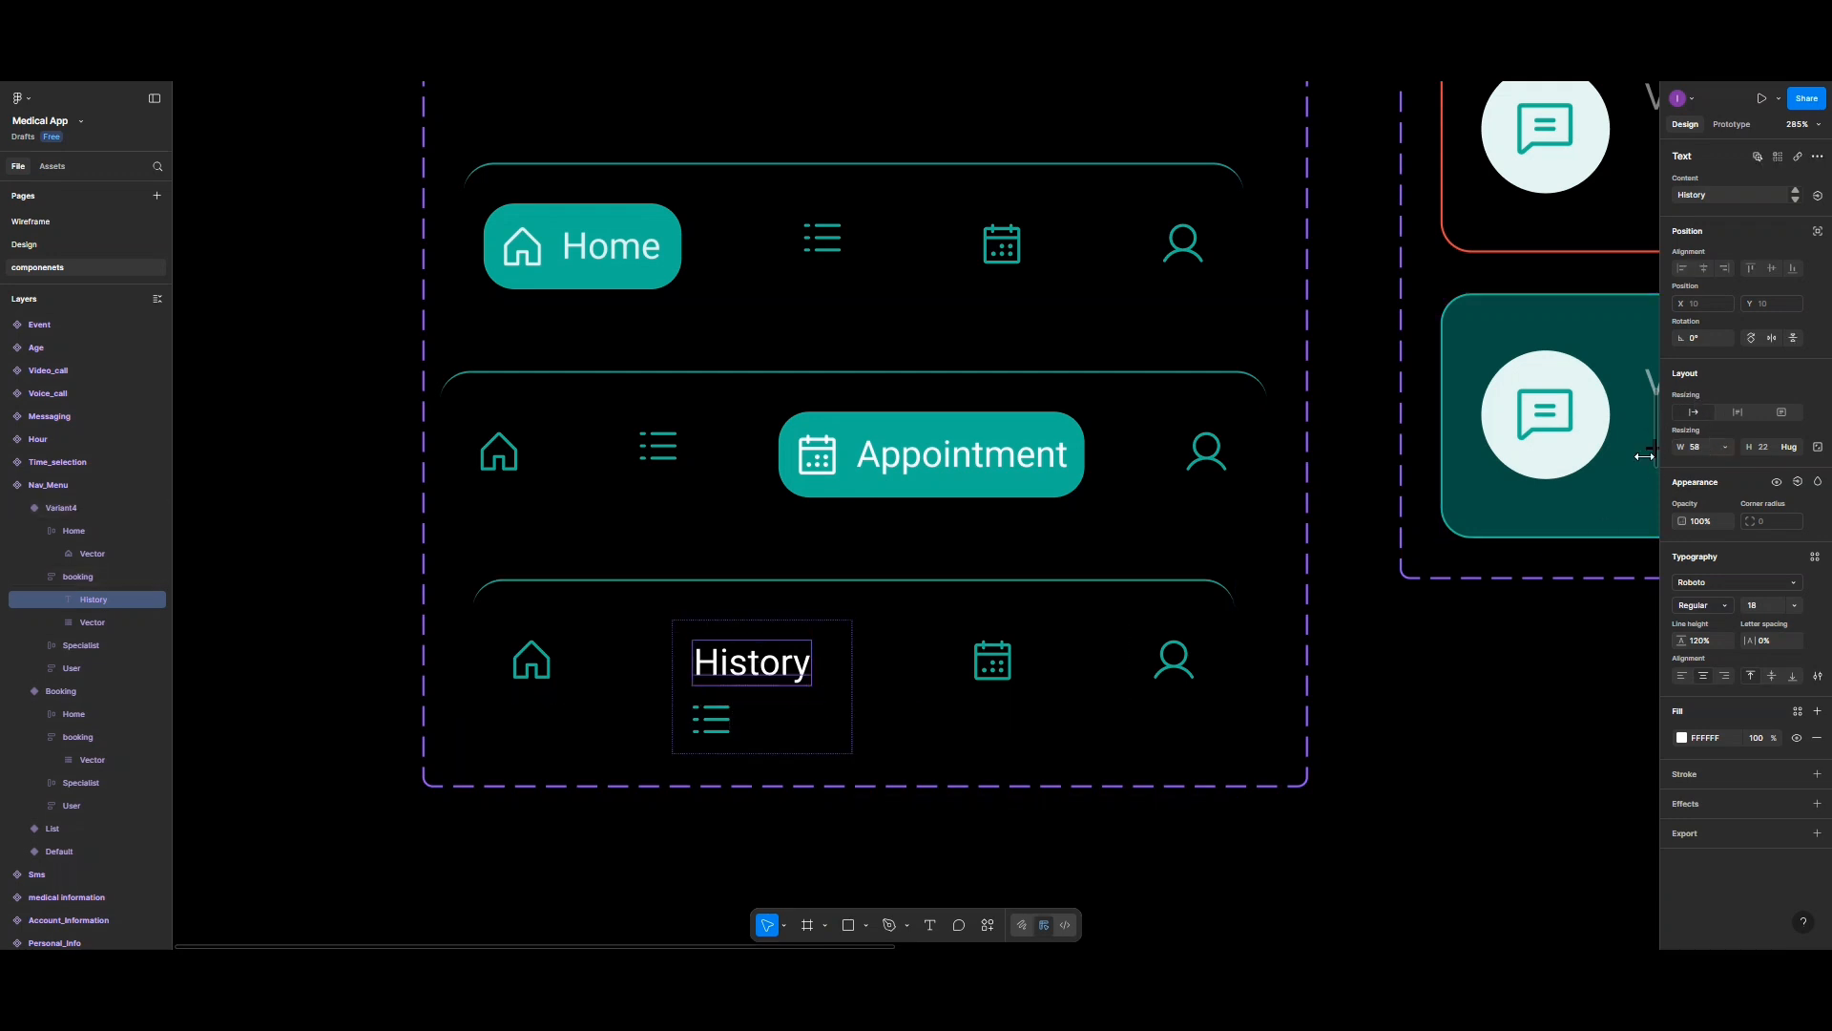
Step: Set the History frame's auto layout flow to horizontal and move the list icon ahead of the "History" text
click(714, 635)
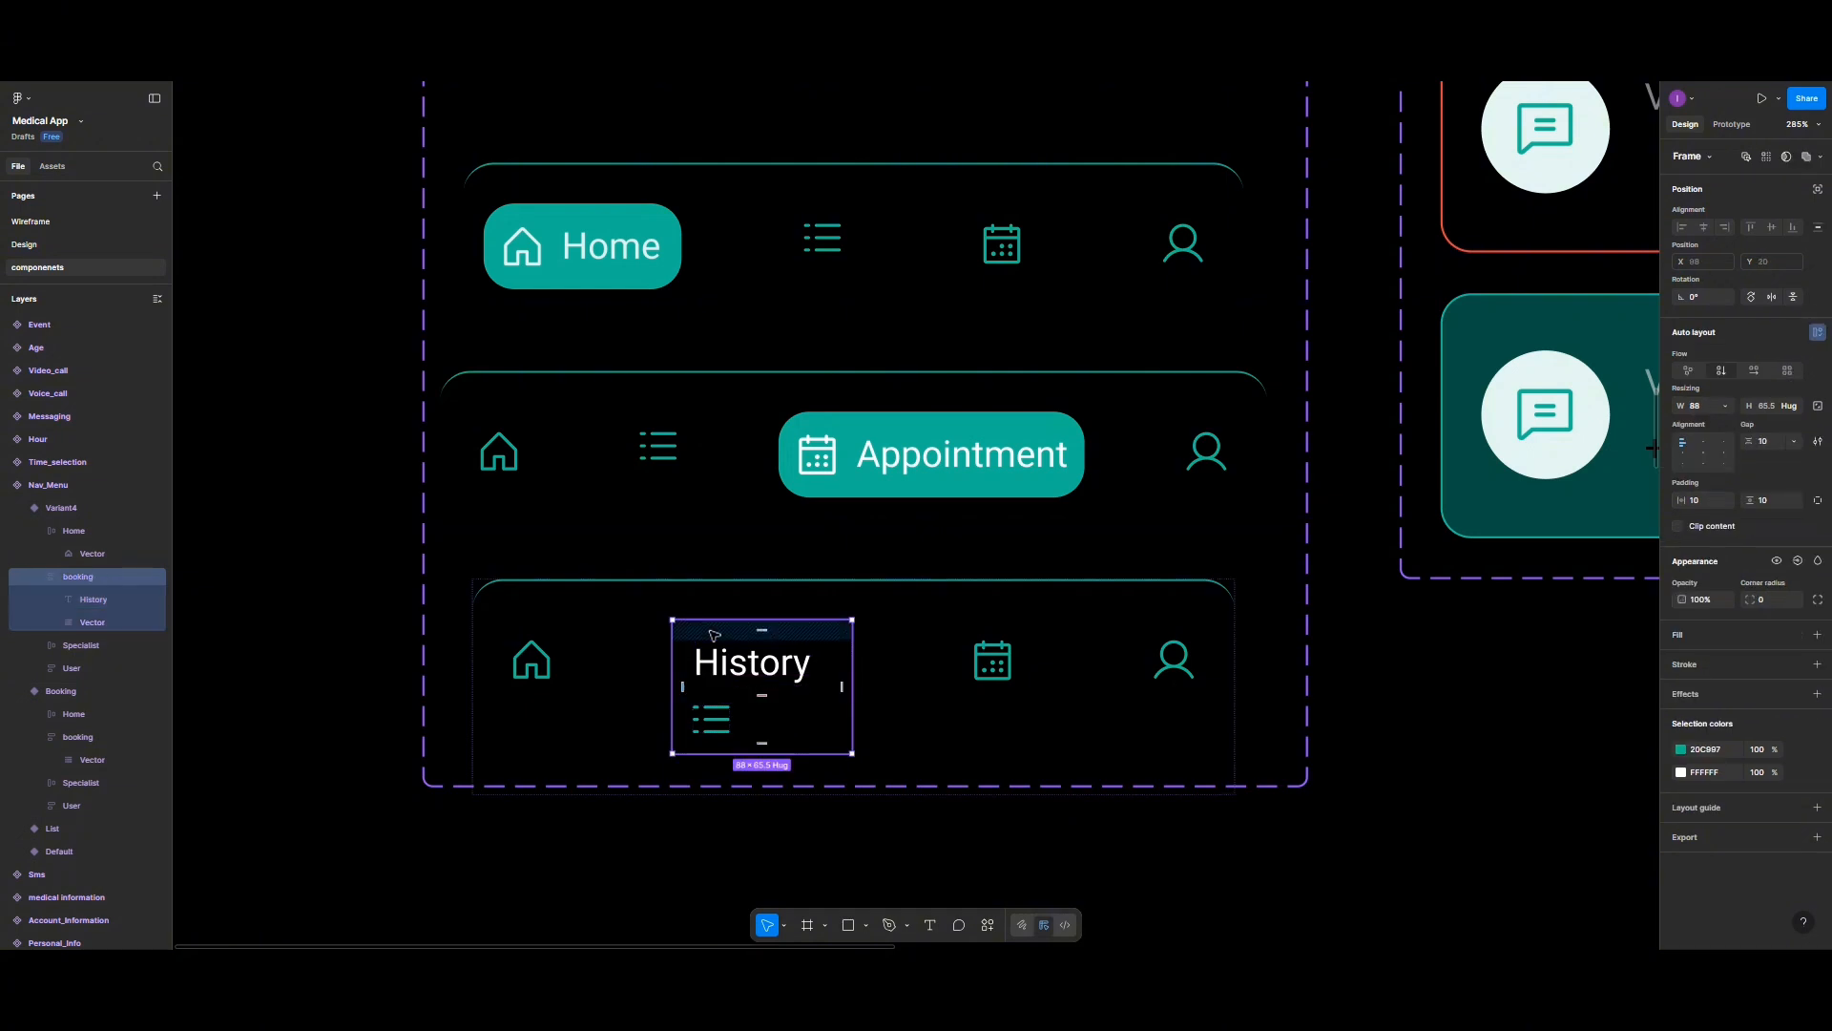
click(1755, 371)
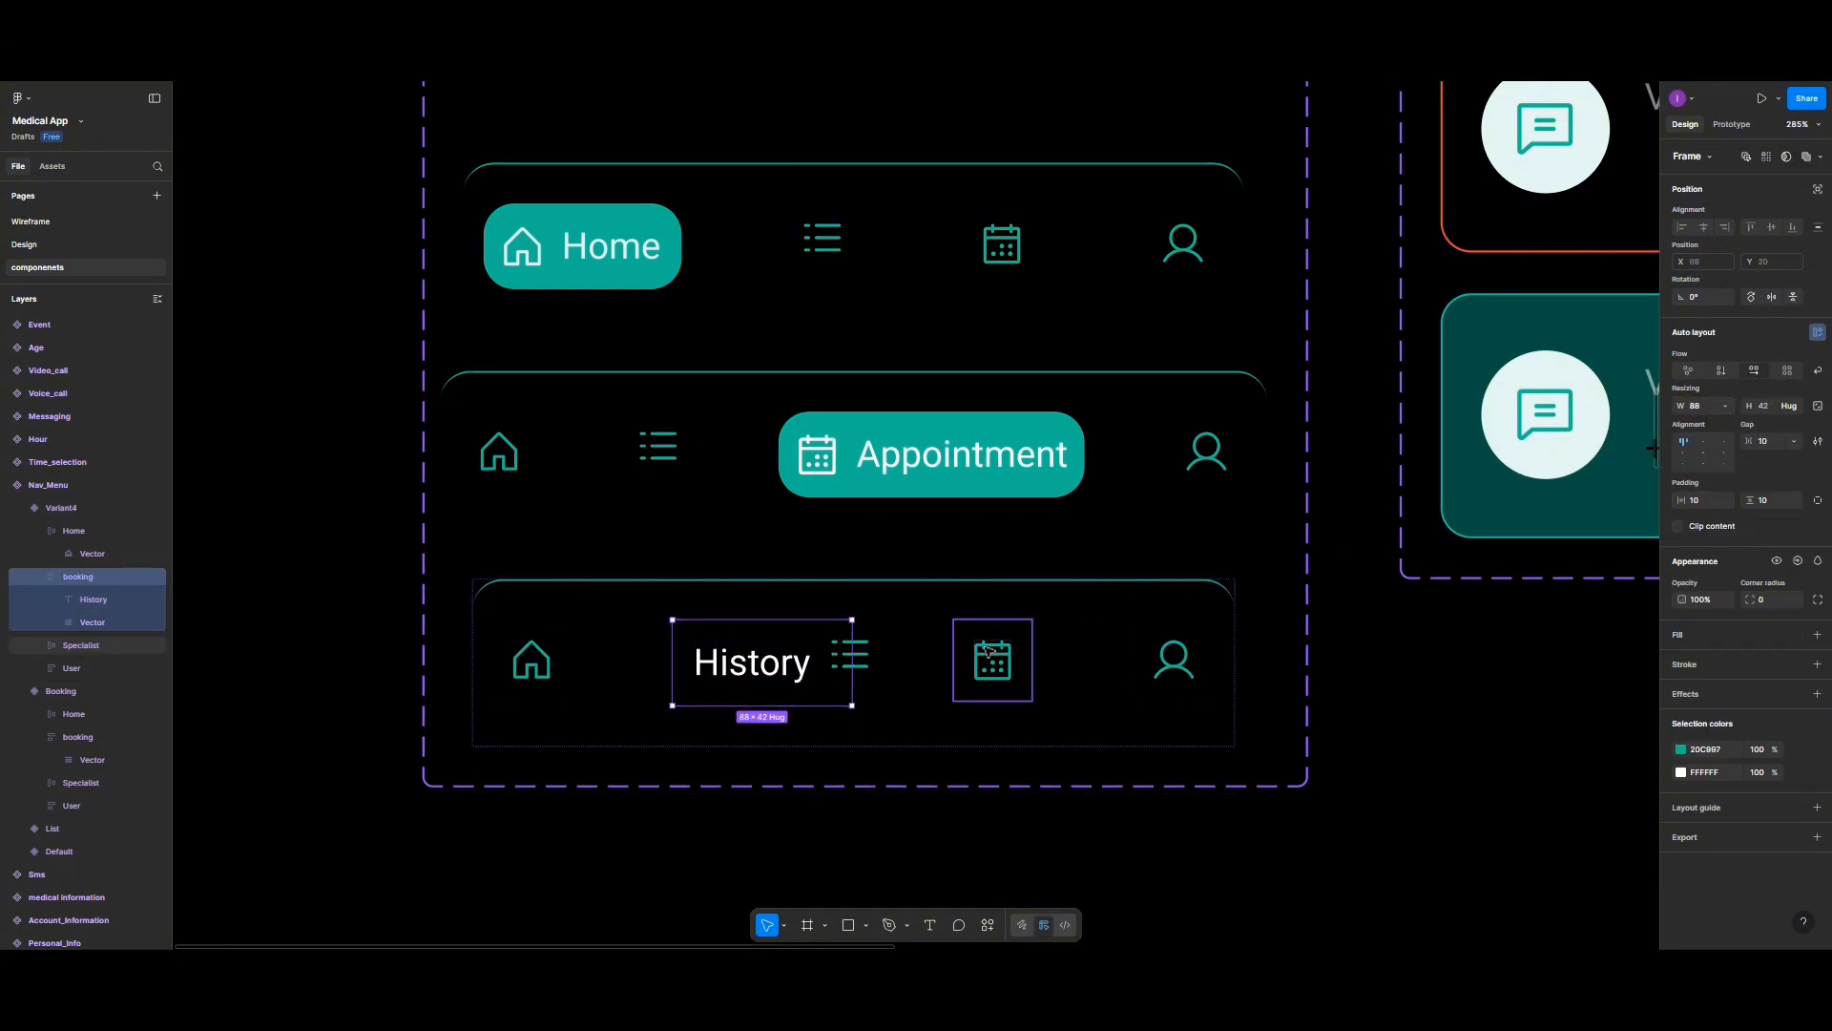
click(841, 661)
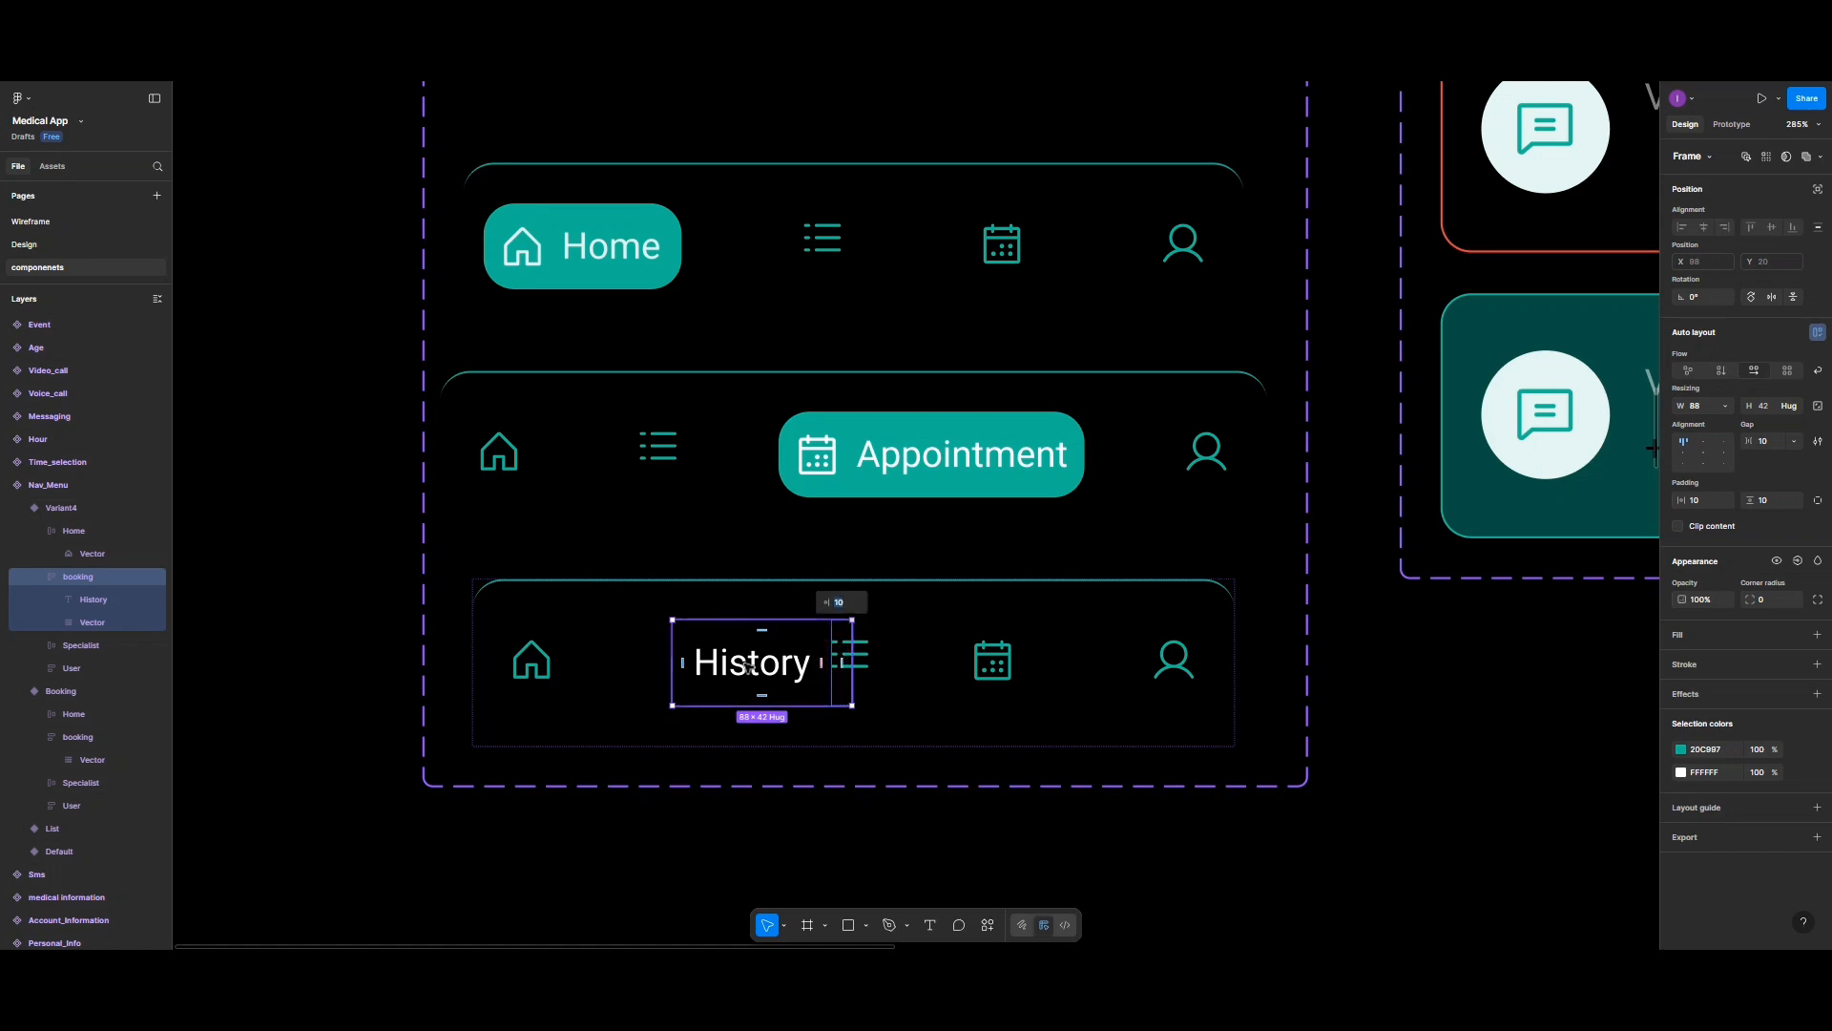
click(845, 650)
drag(844, 654, 735, 655)
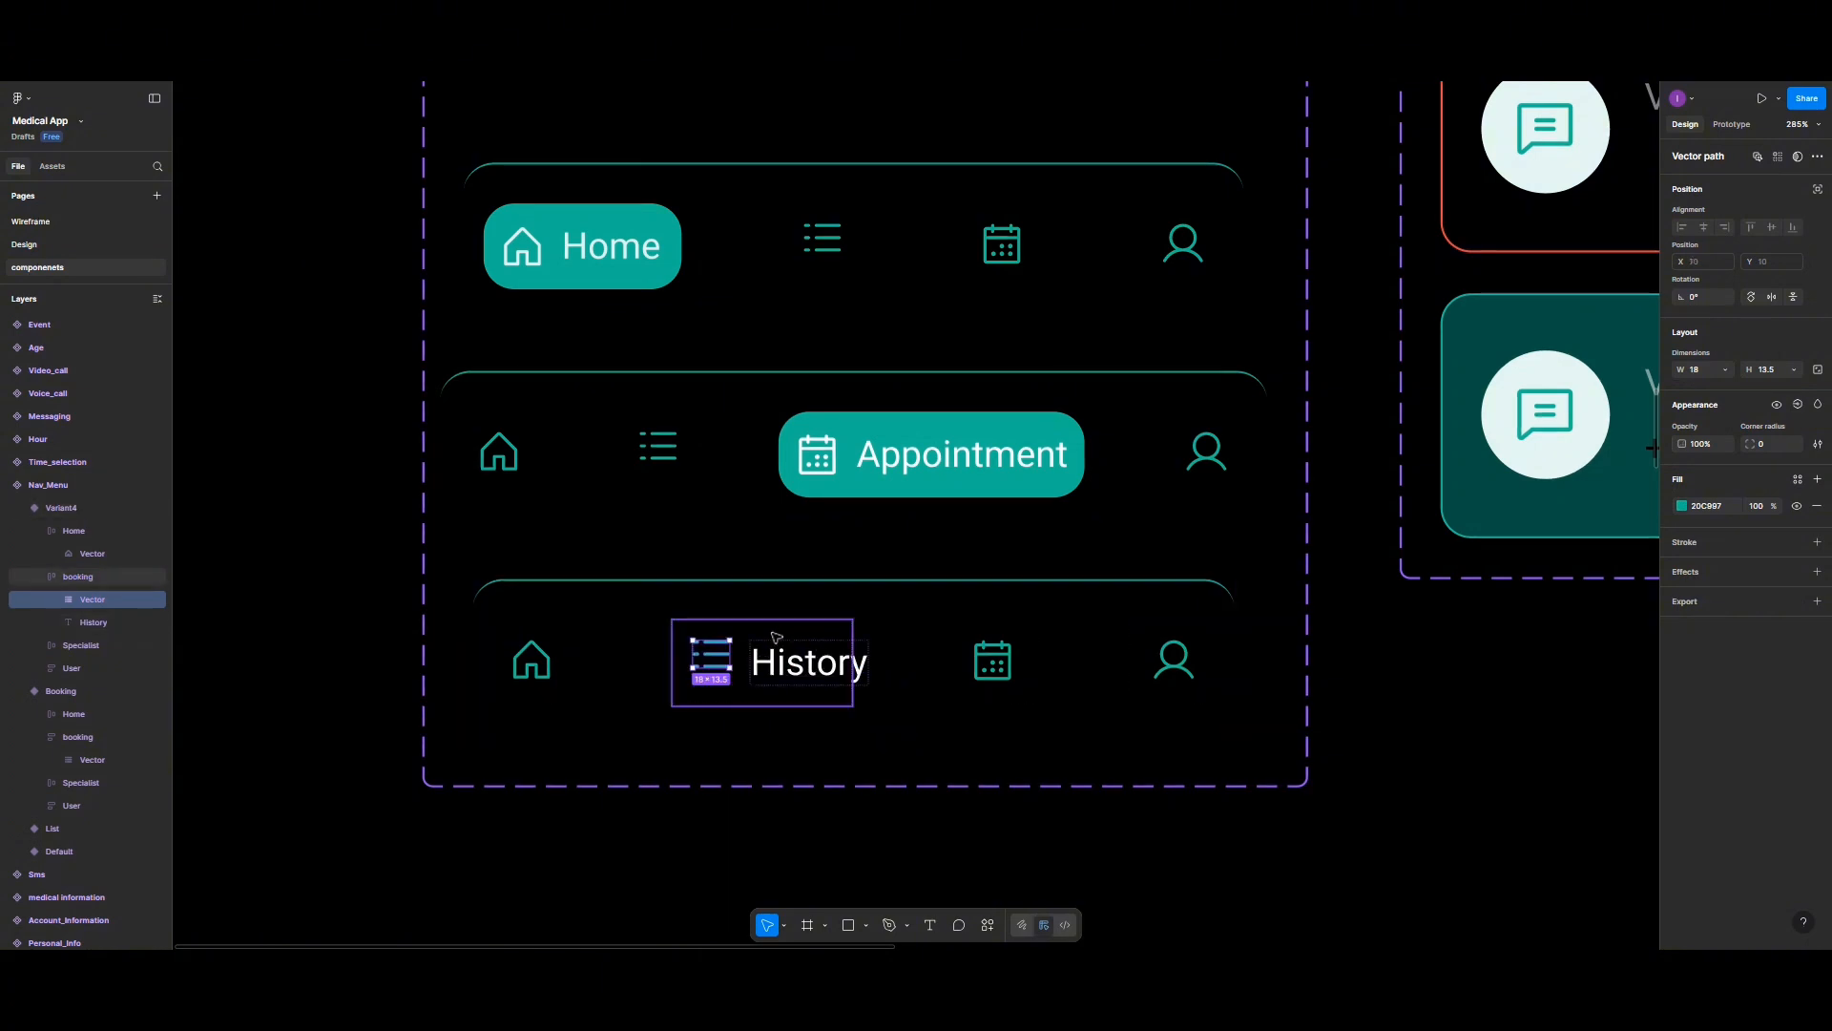
Step: Make the "History" text ignore auto layout and centre it vertically in its frame
click(791, 662)
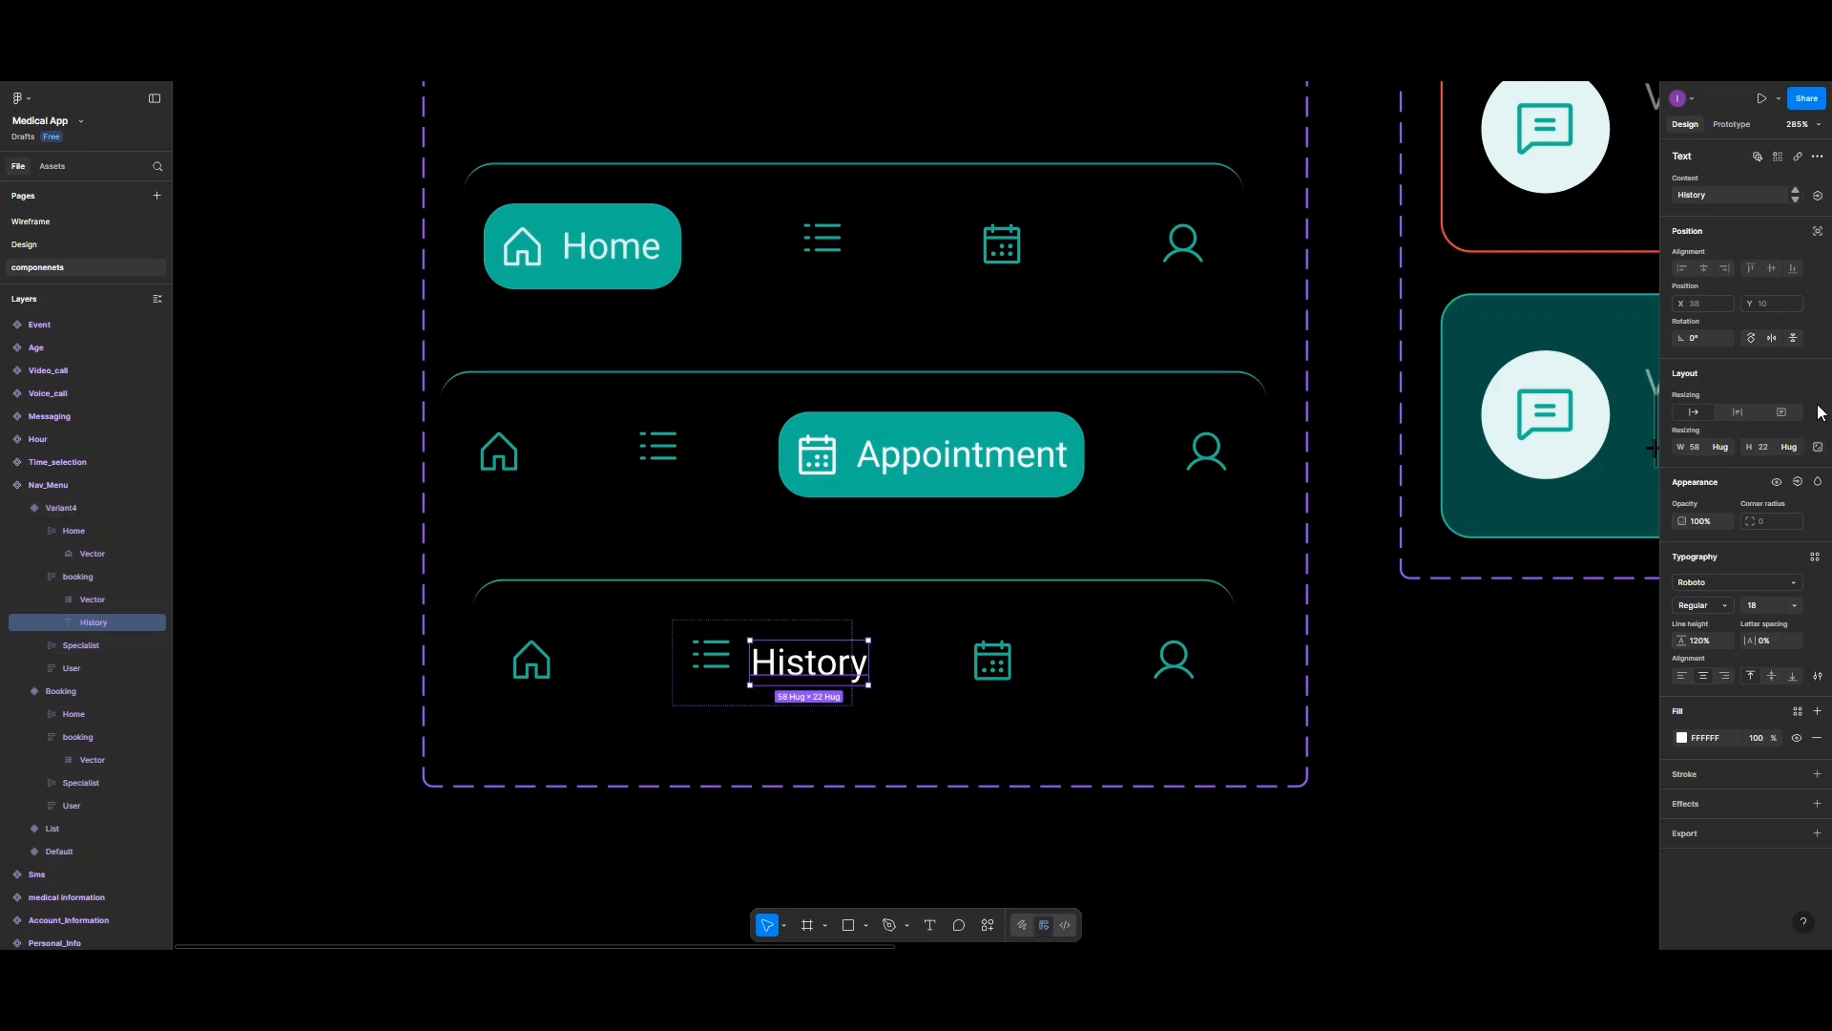
click(1817, 233)
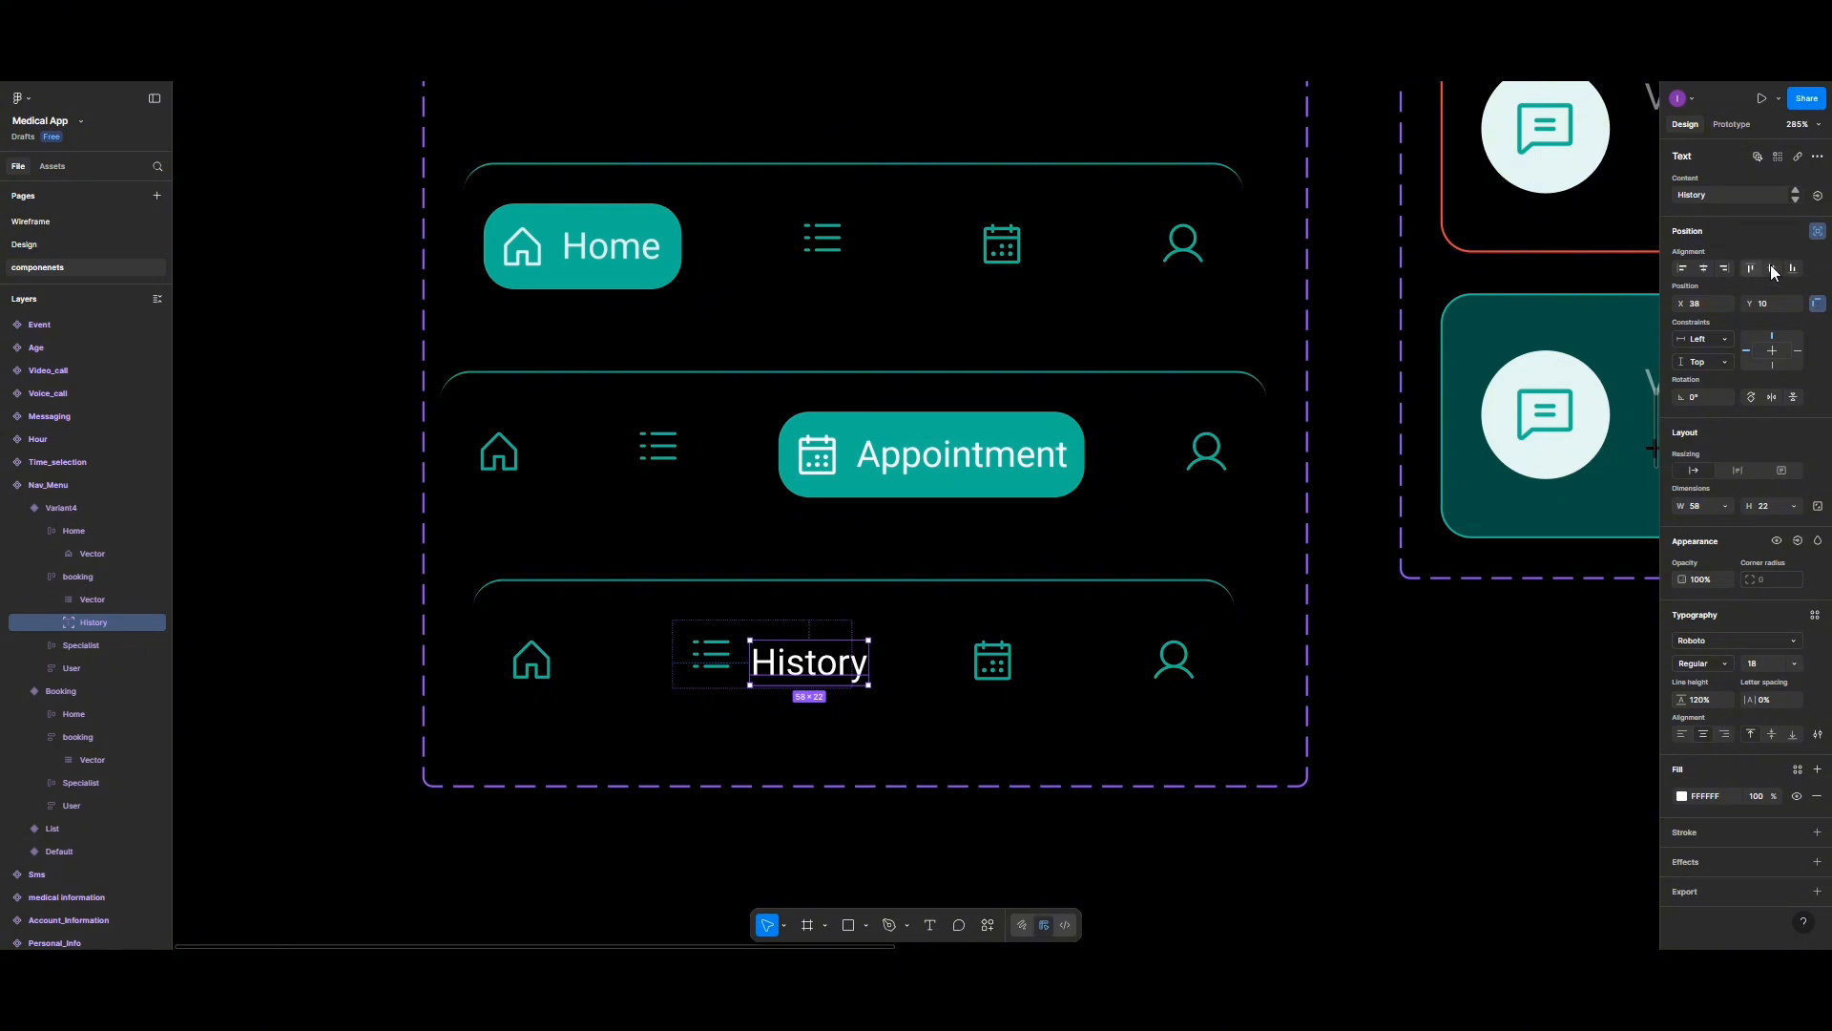
click(1771, 269)
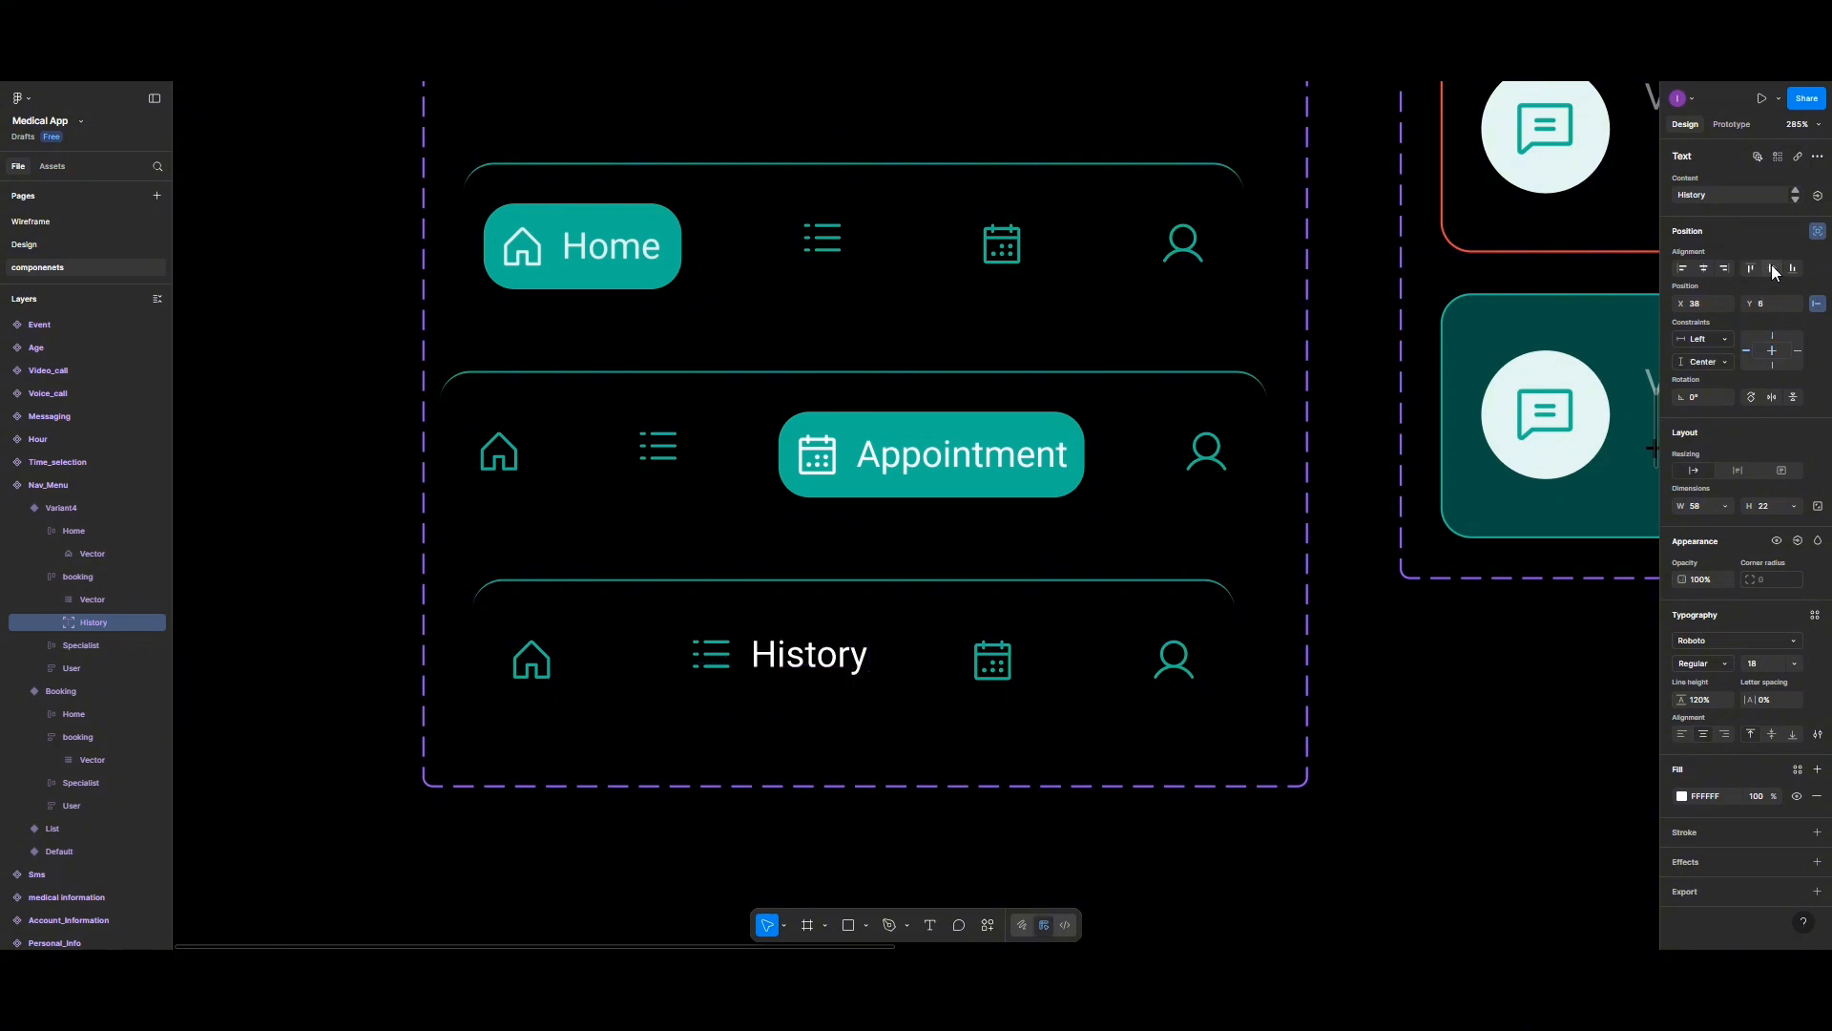
Step: Widen the frame around the list icon and "History" text to about 99
click(706, 632)
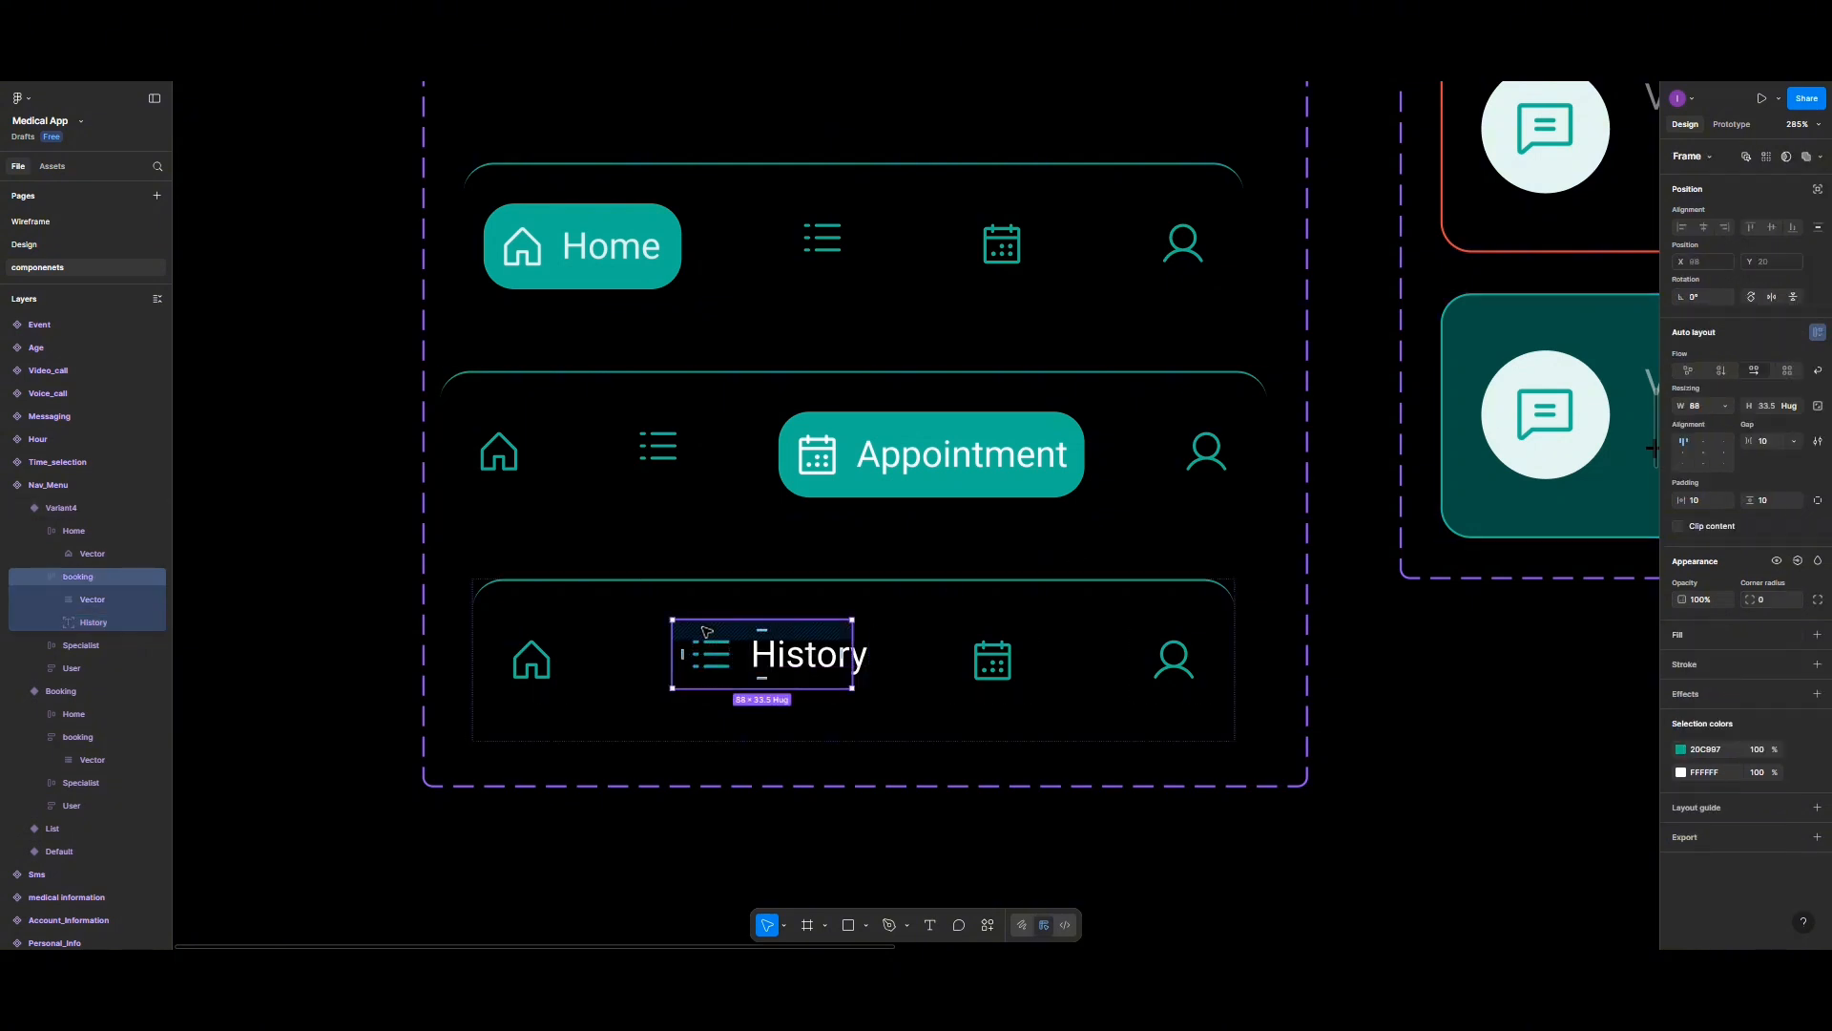
drag(849, 652, 876, 649)
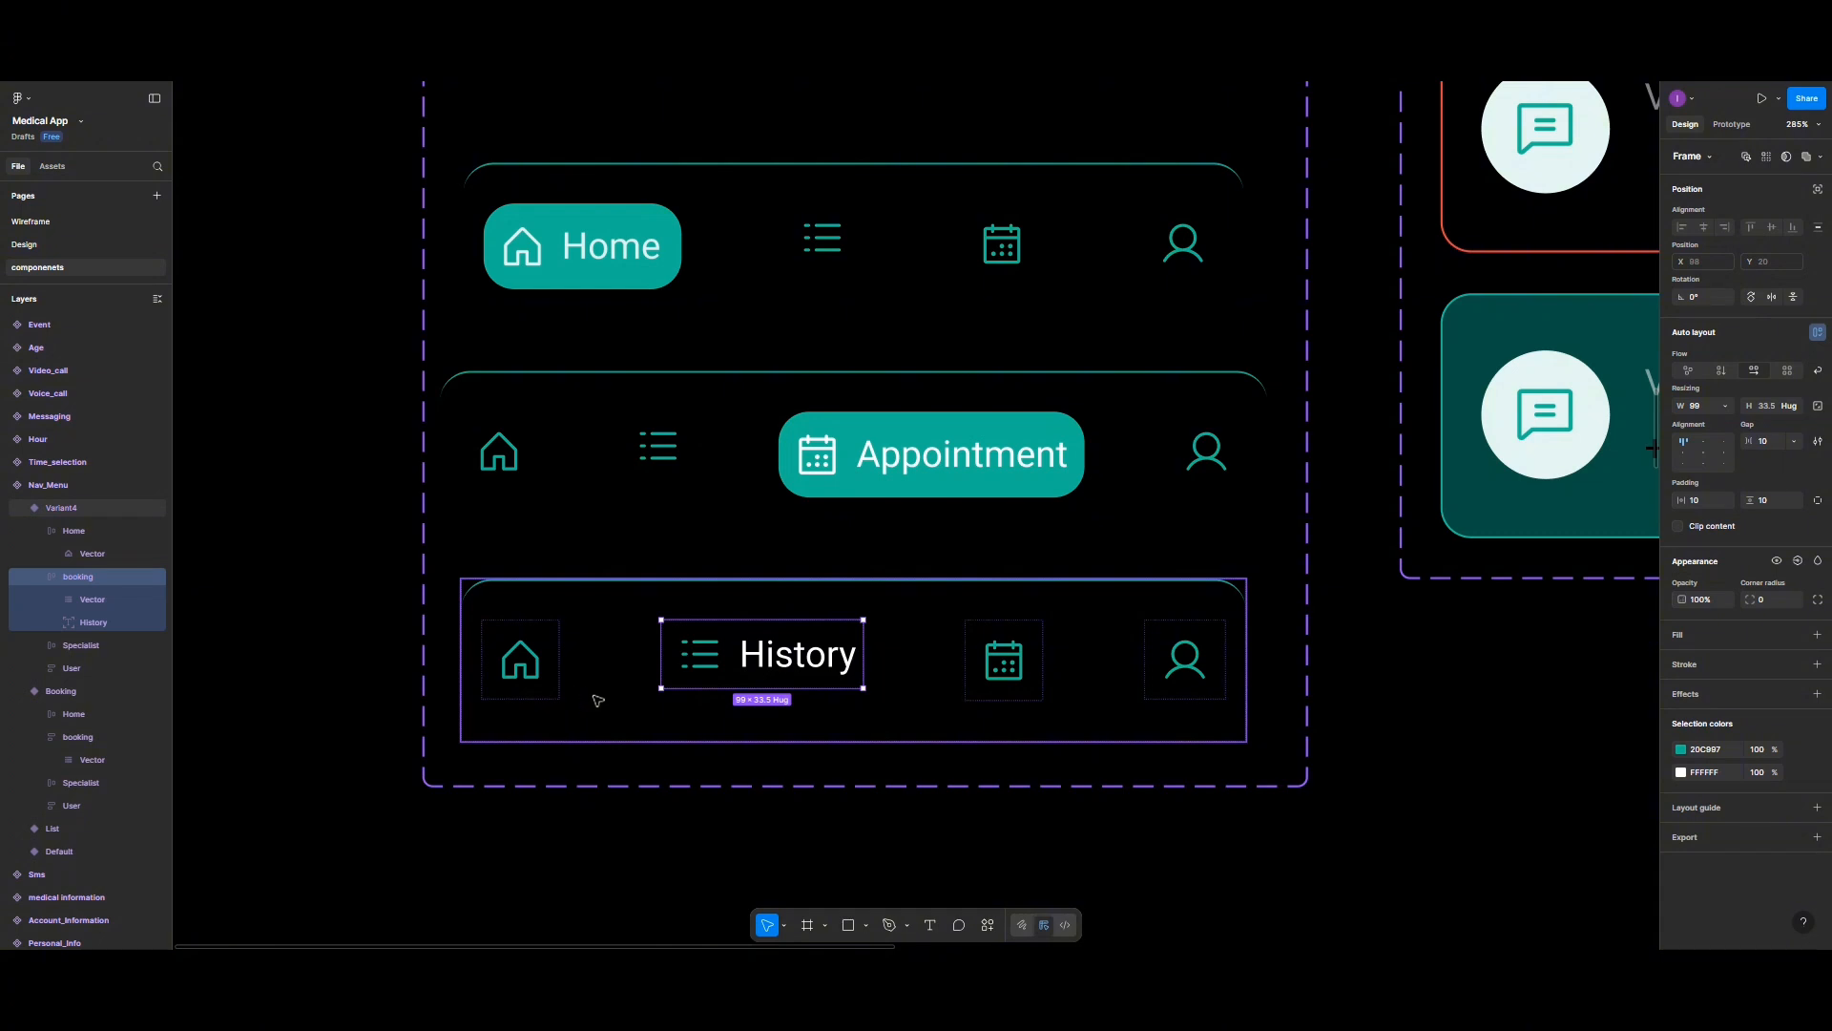
click(639, 694)
Step: Add a fill to the History item's frame using the library colour style "default"
click(715, 641)
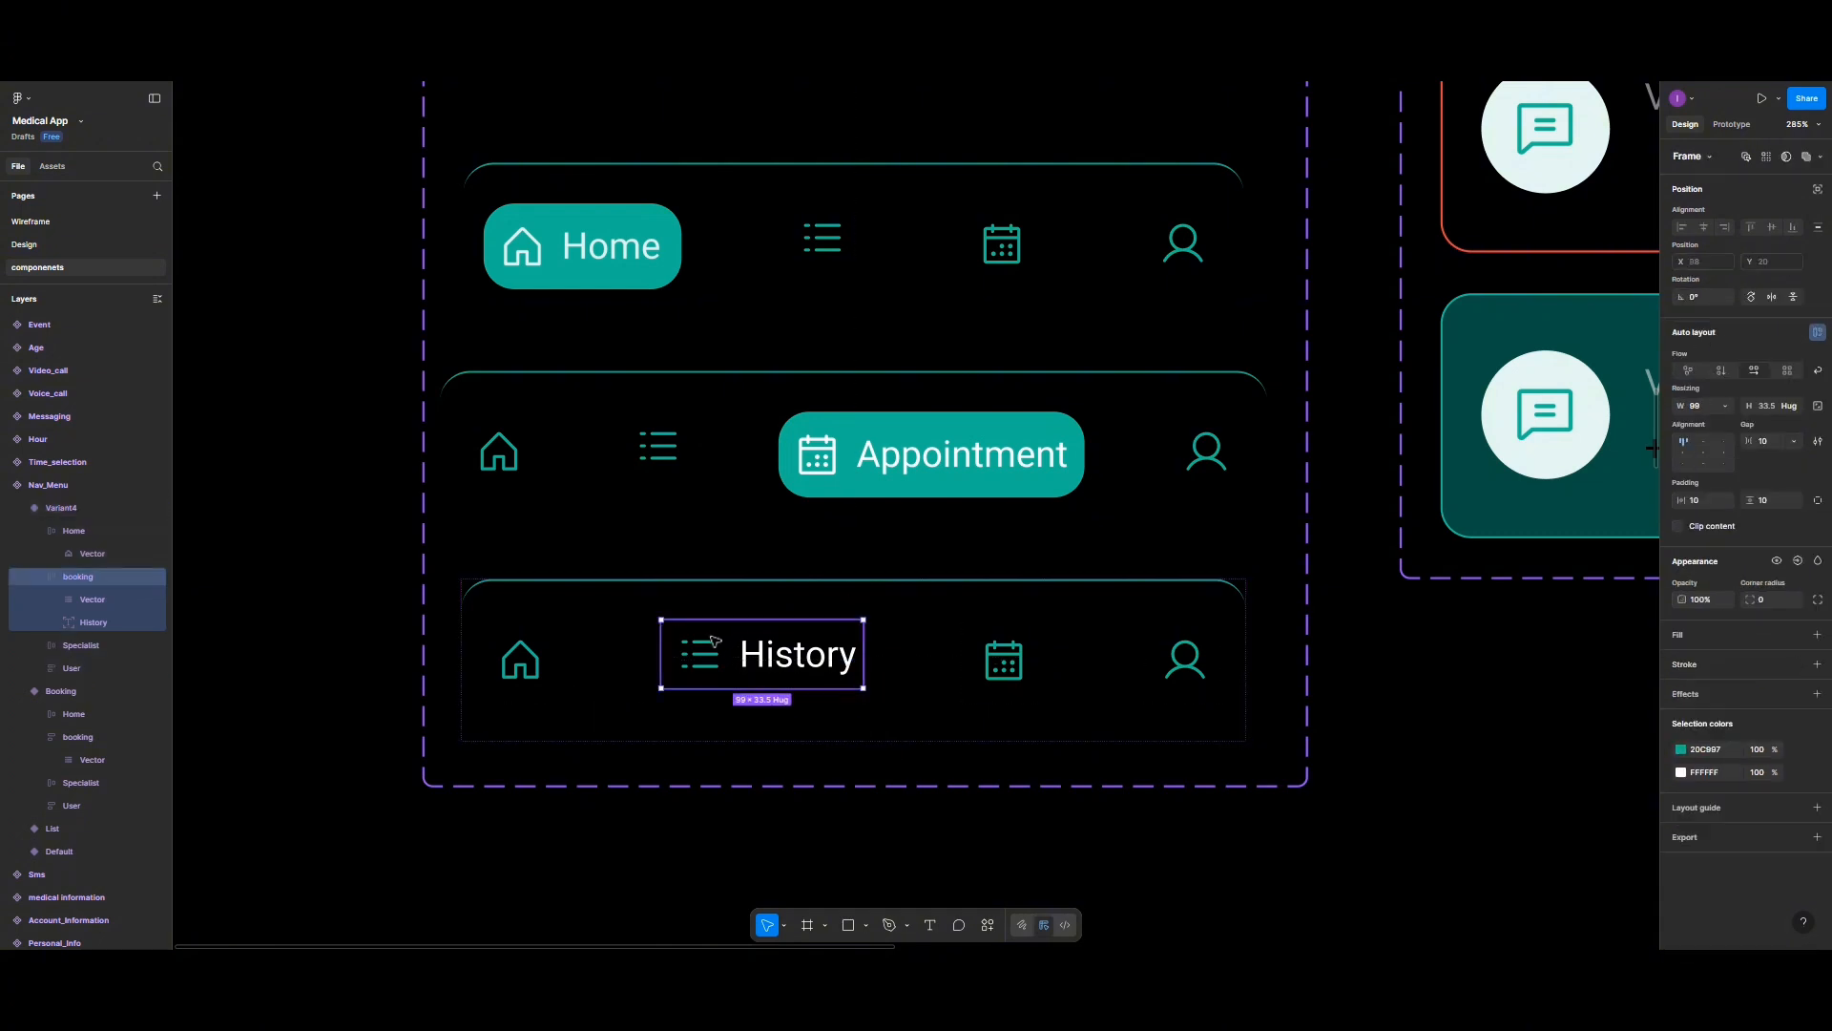
click(1678, 634)
click(1681, 660)
click(1680, 661)
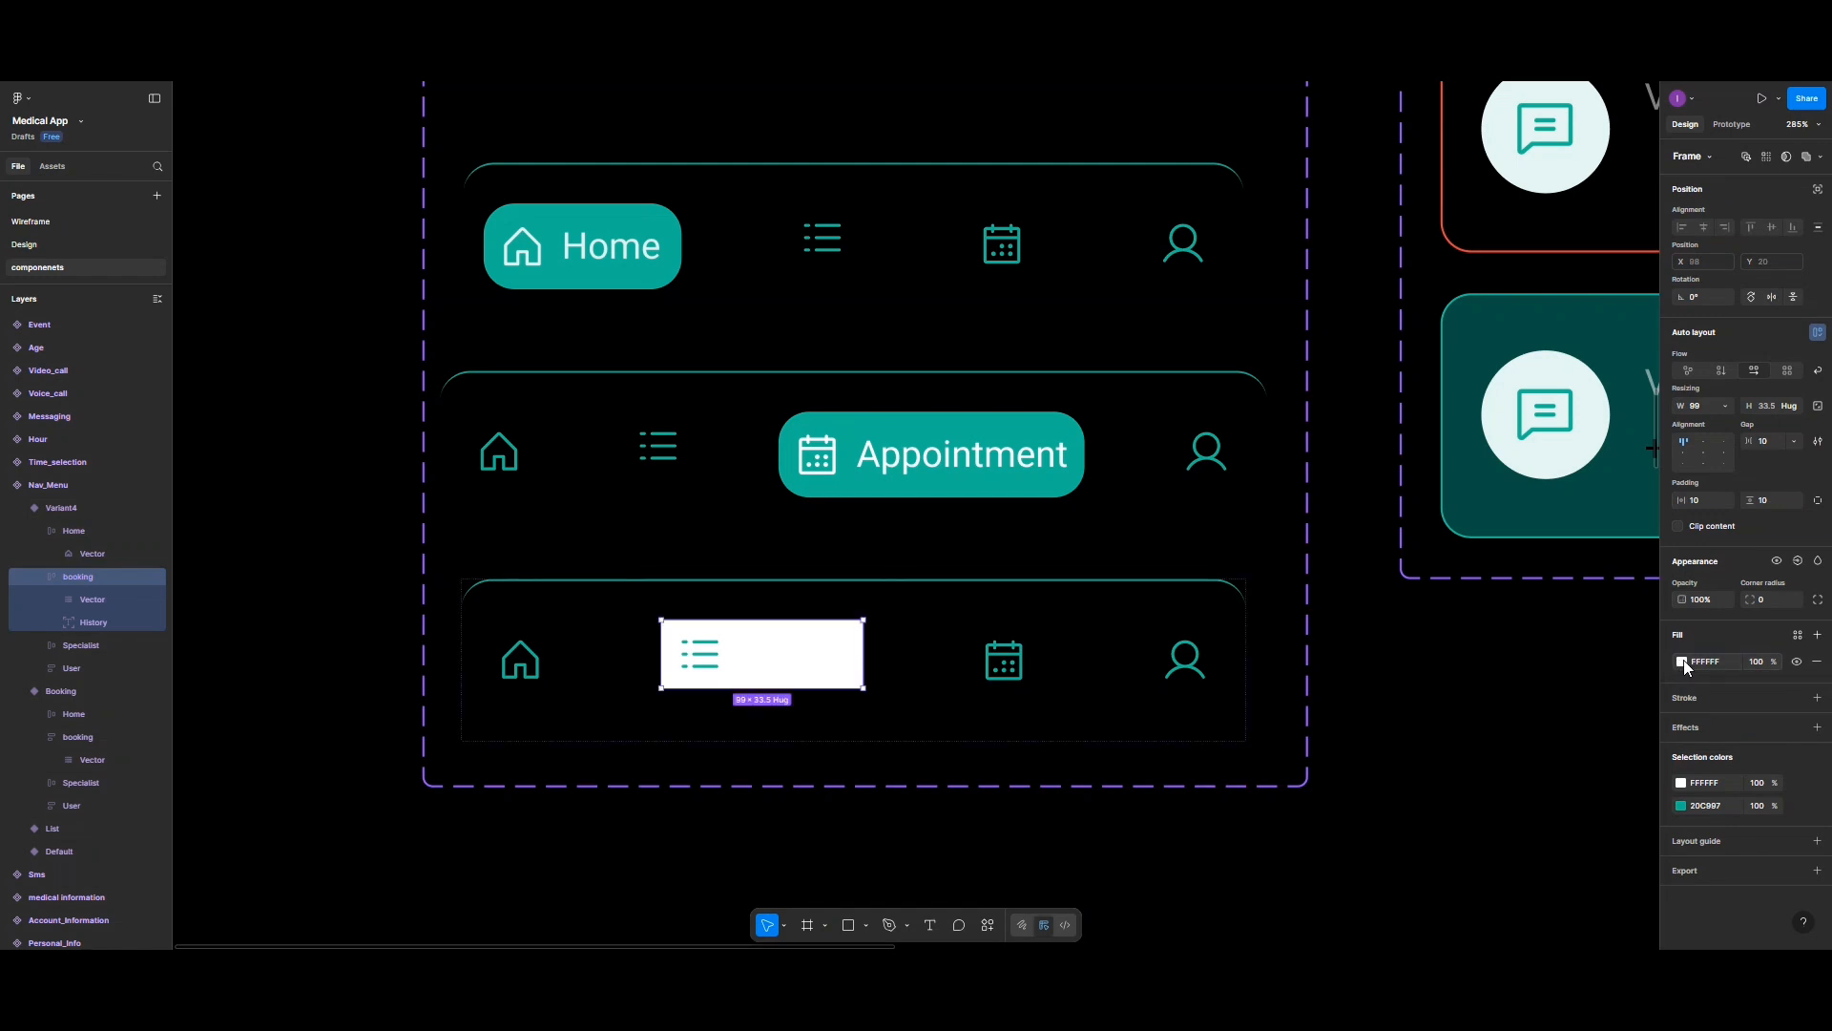
click(1682, 661)
click(1777, 648)
click(1798, 635)
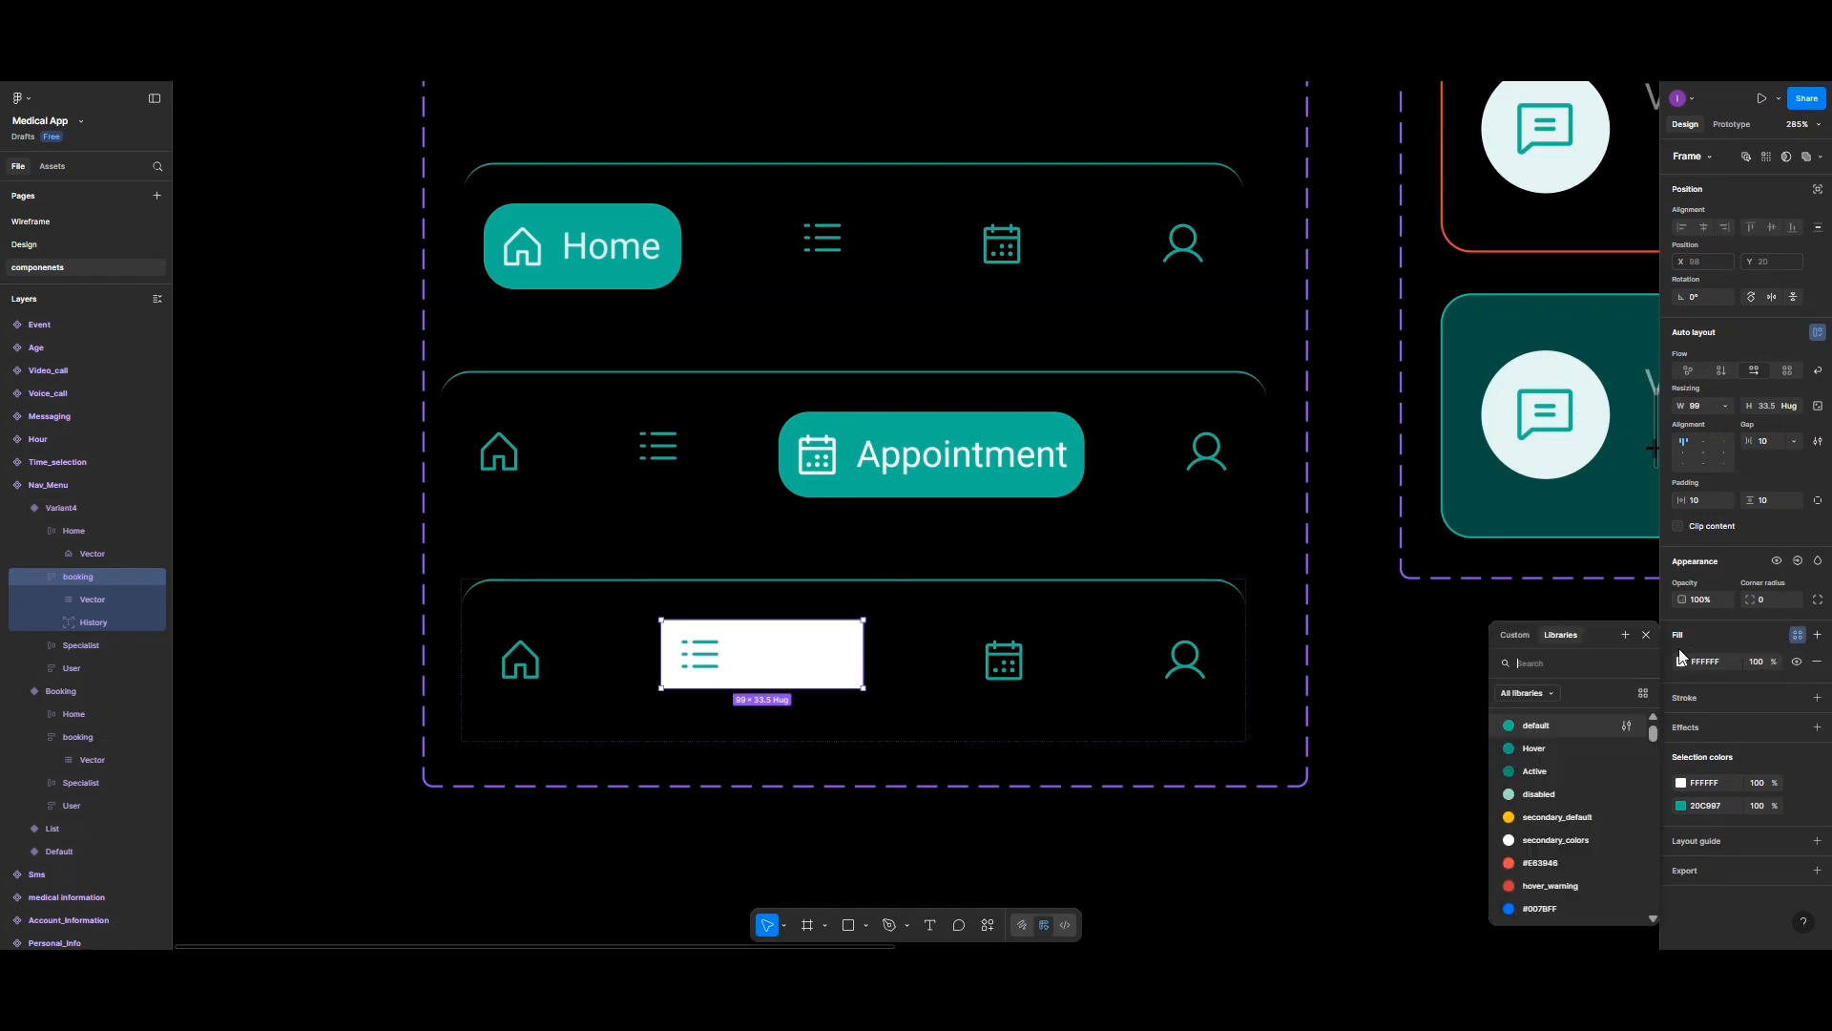
click(1525, 727)
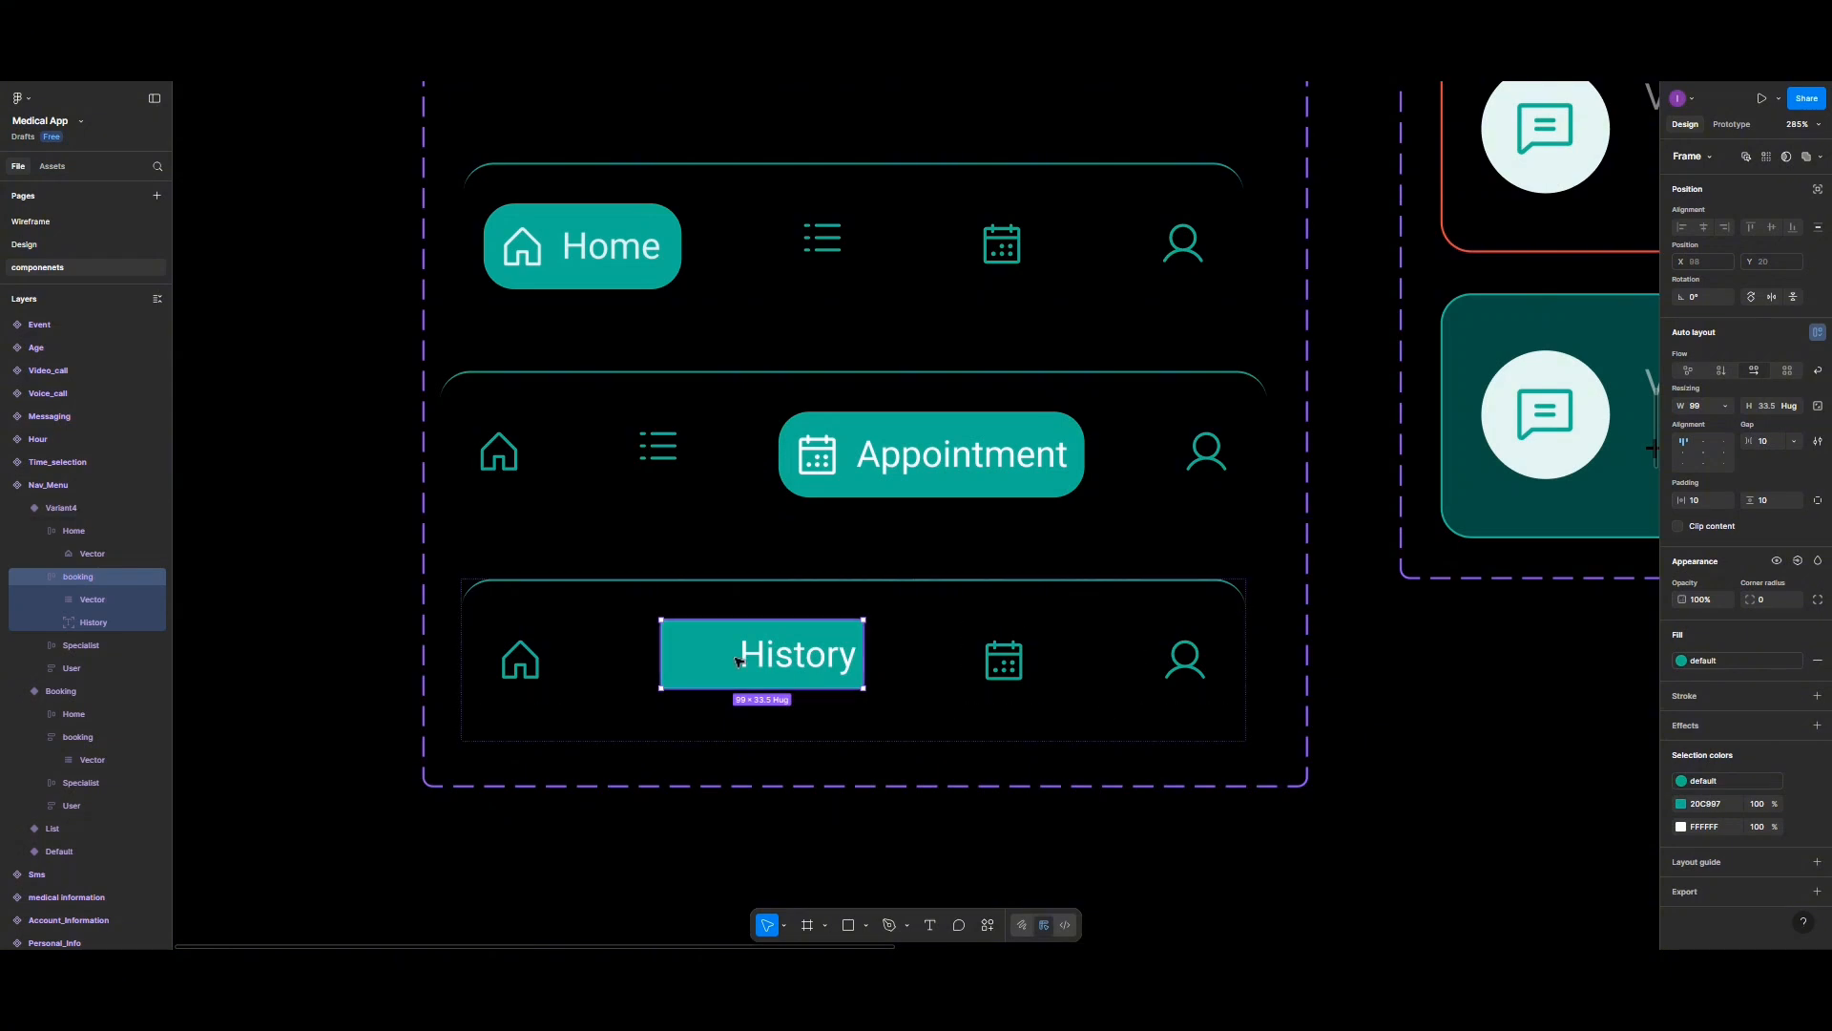
Step: Recolour the list icon inside the green History item to white FFFFFF
double_click(706, 655)
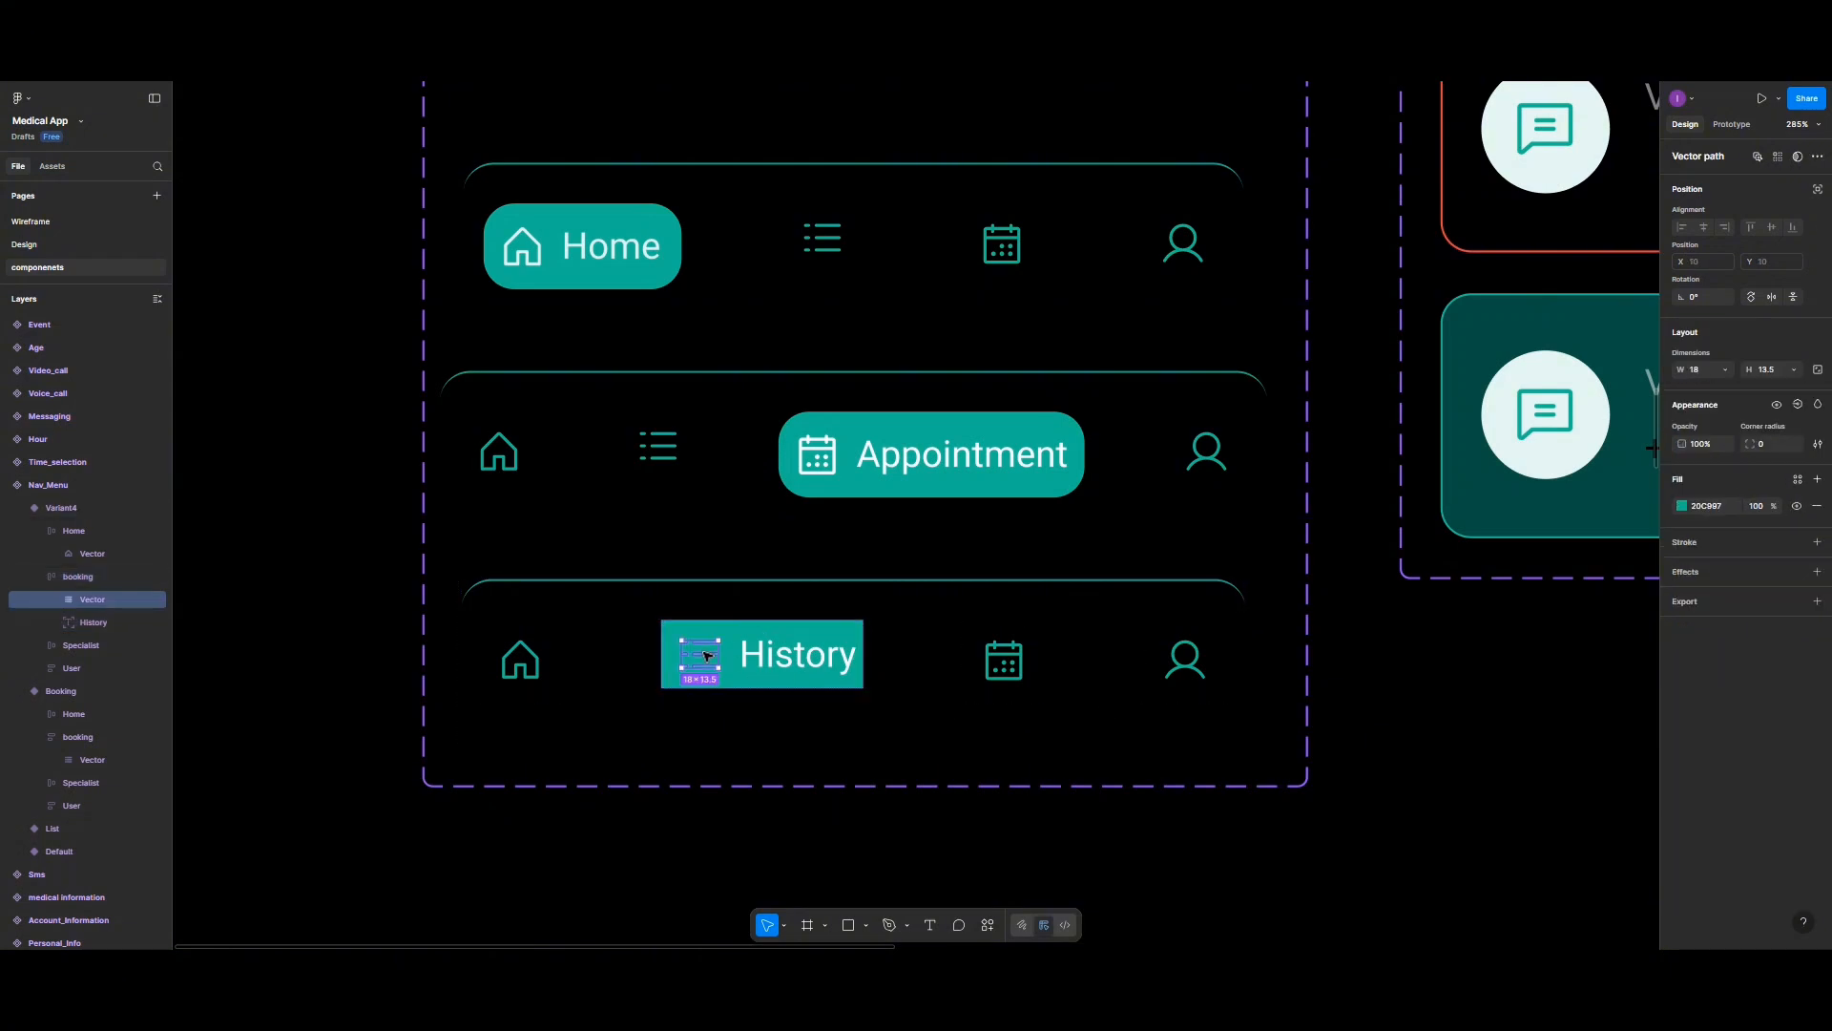
click(1682, 507)
click(1540, 832)
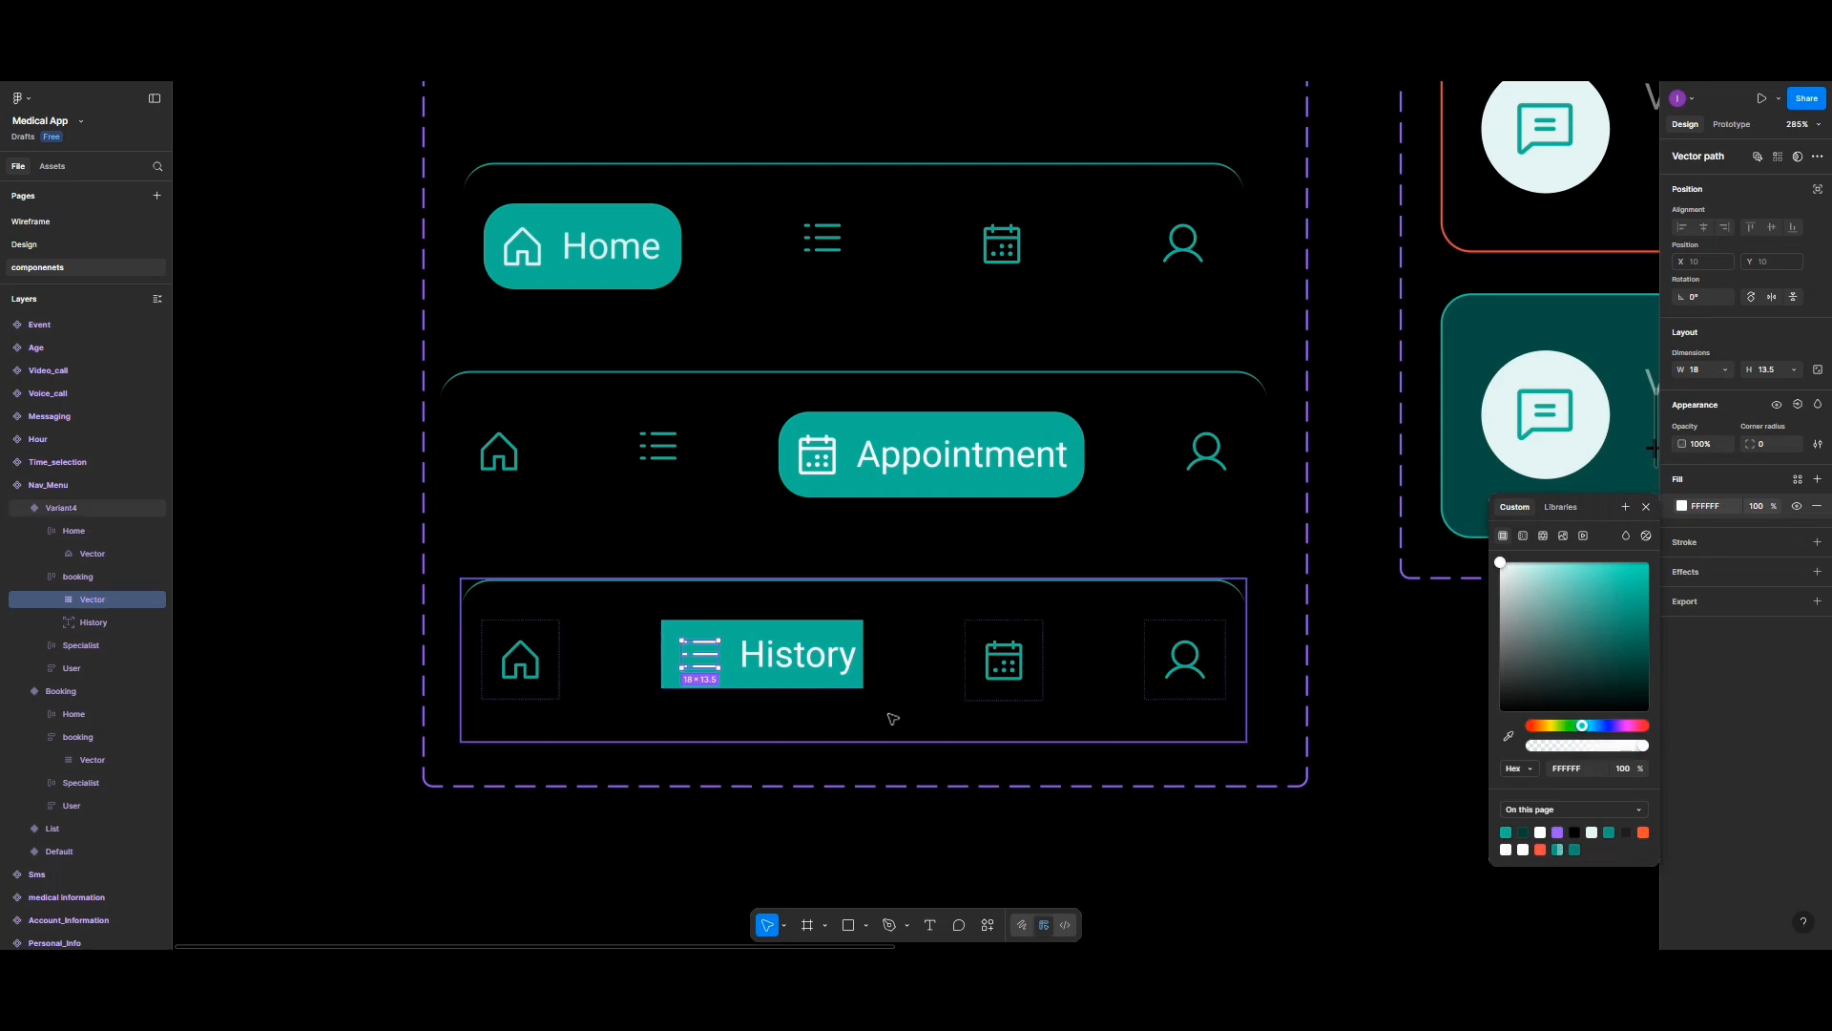
Step: Set the History item frame's corner radius to 15 and widen the frame to about 104
click(727, 631)
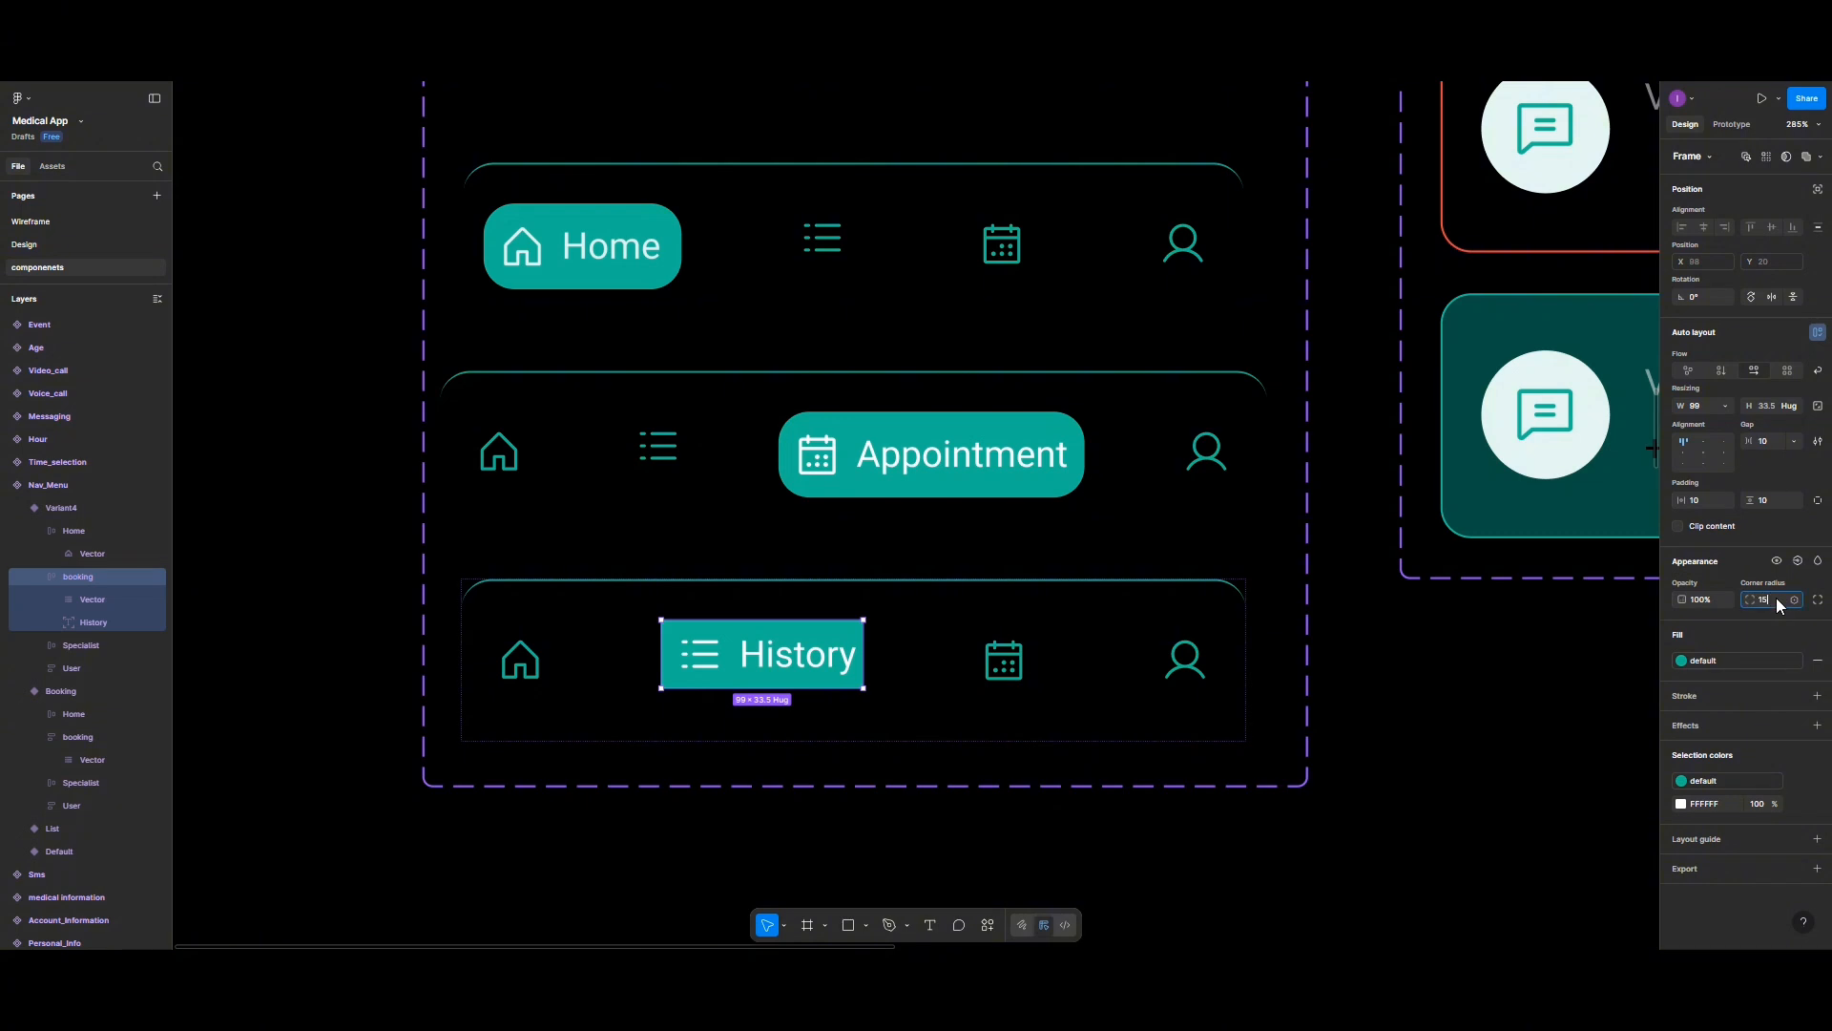
key(Return)
drag(869, 654, 875, 655)
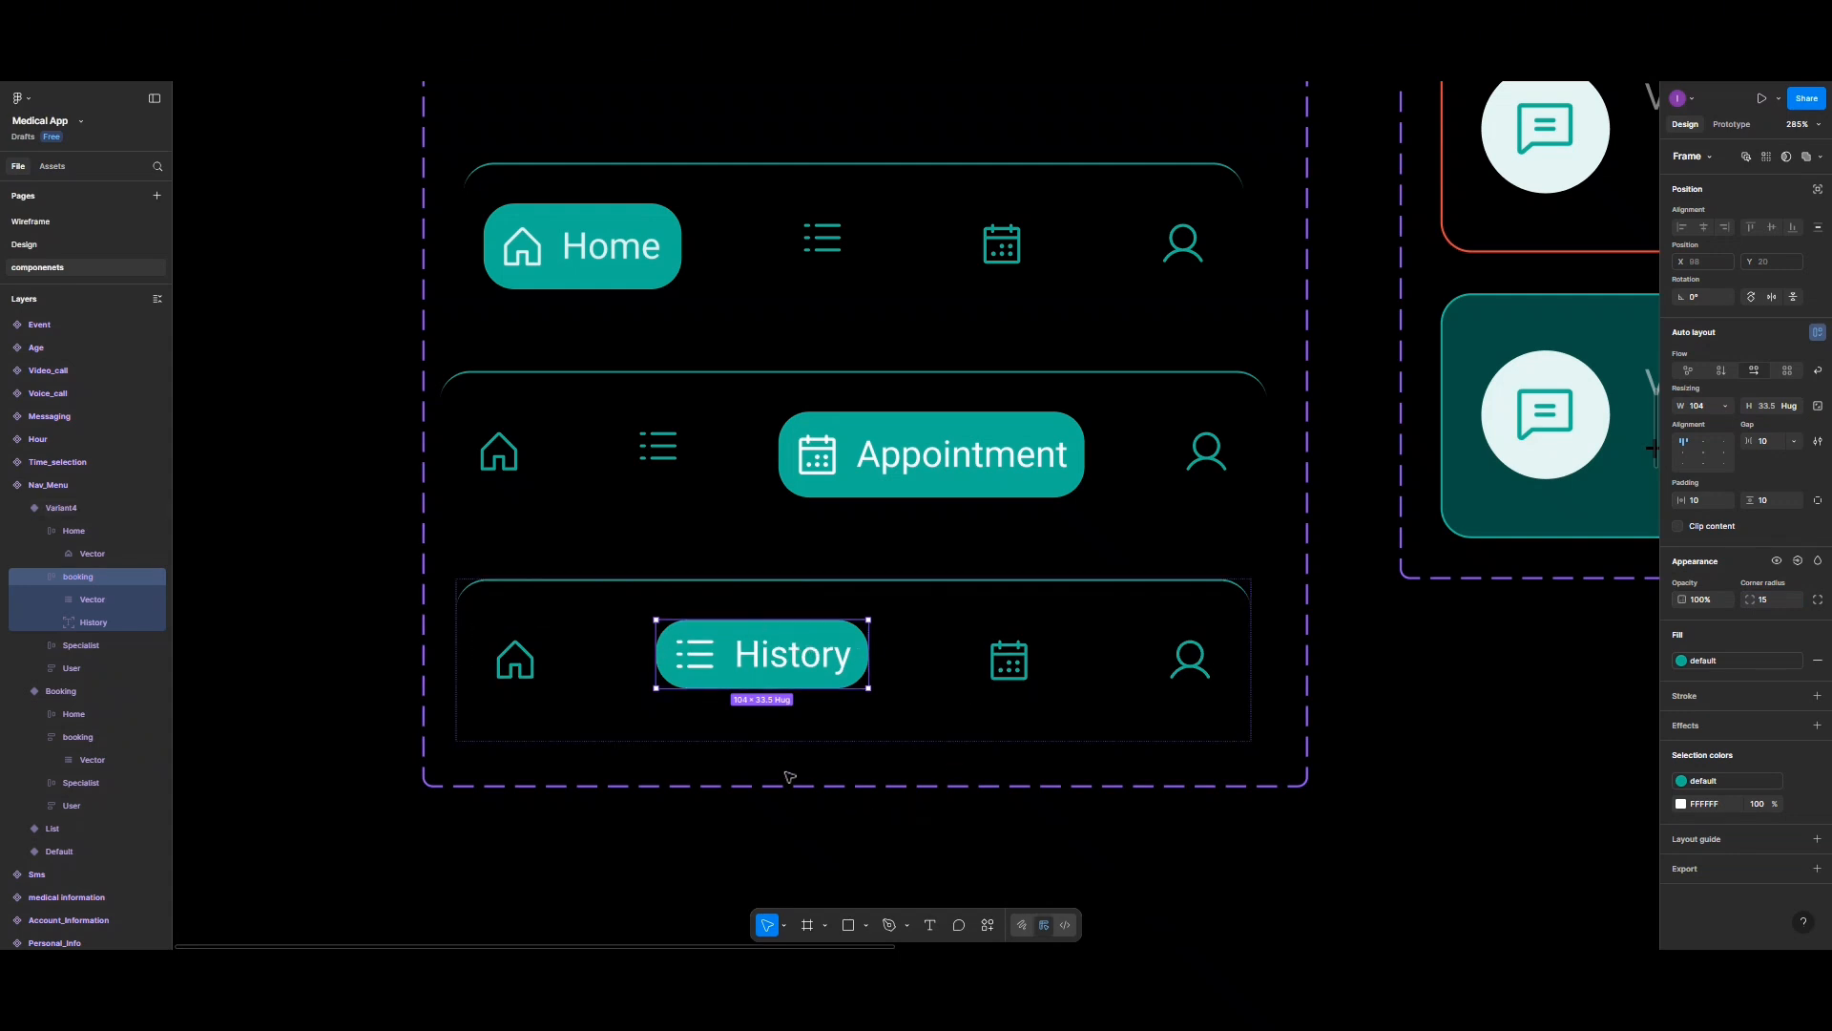
click(782, 768)
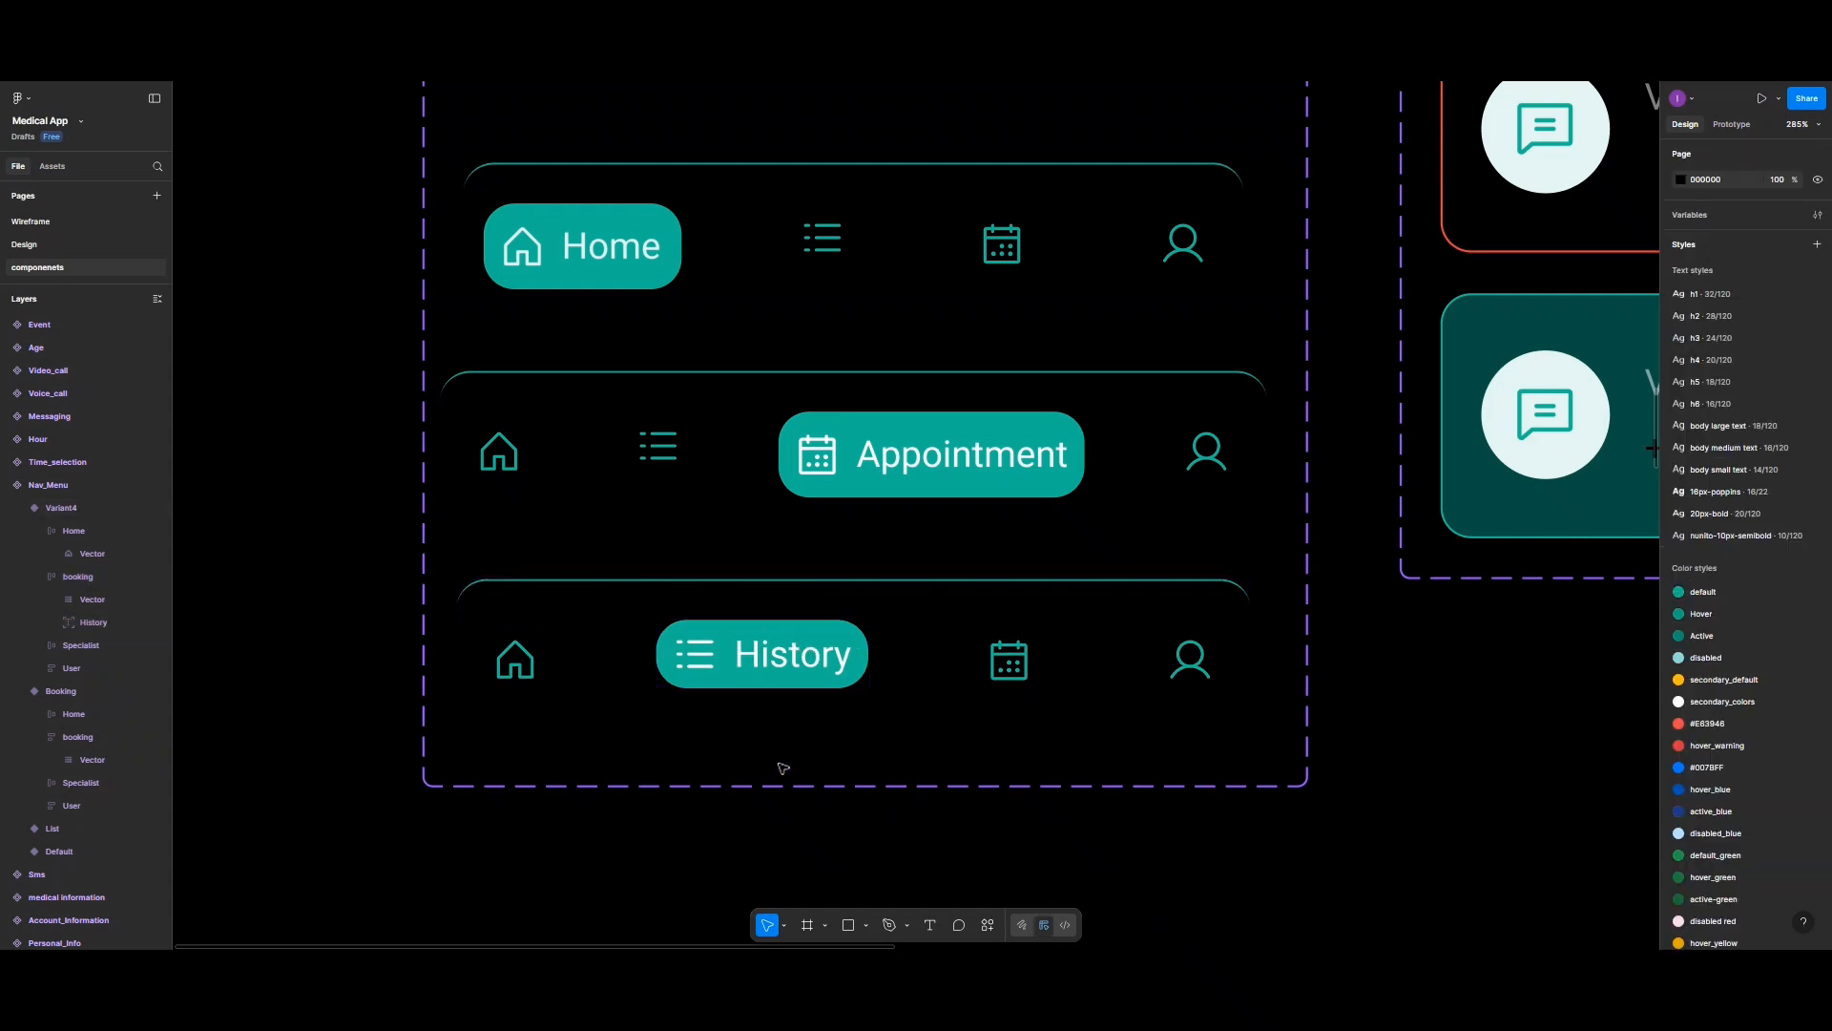
Step: Set Property 1 of the new variant to "History" and of the variant with the Home label to "Home"
click(743, 612)
click(1760, 203)
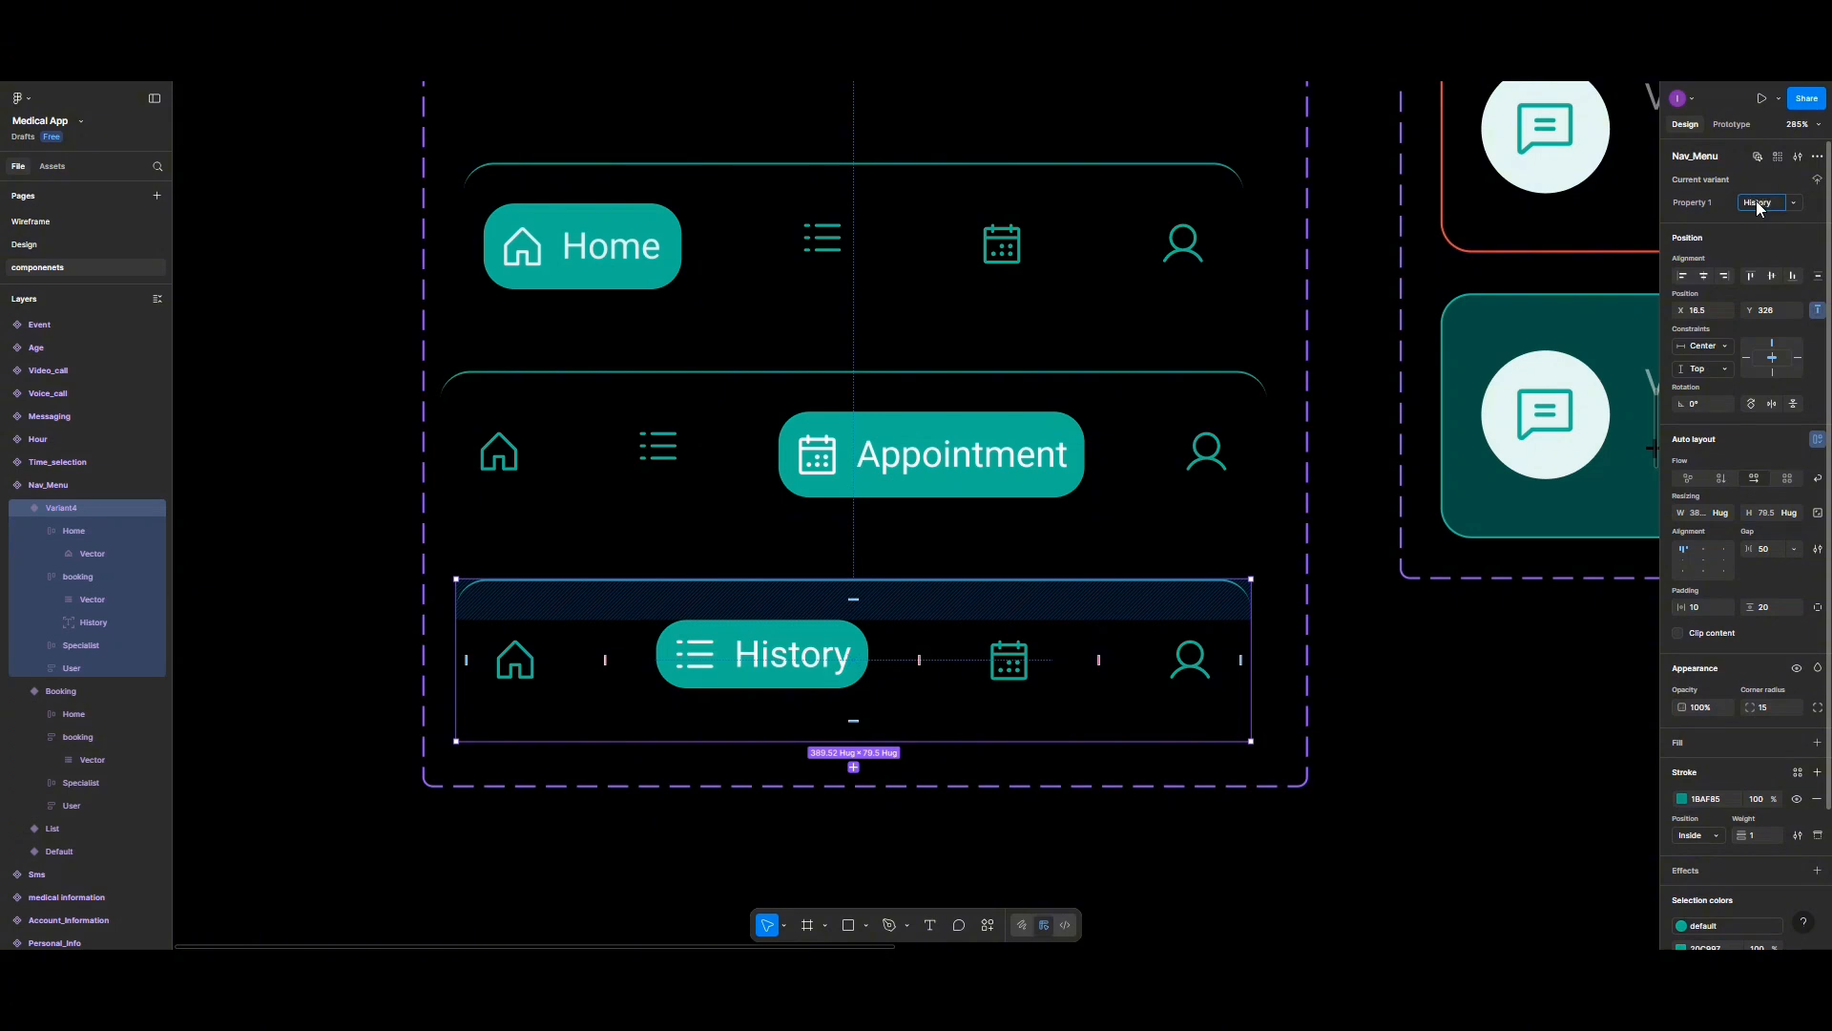
click(985, 391)
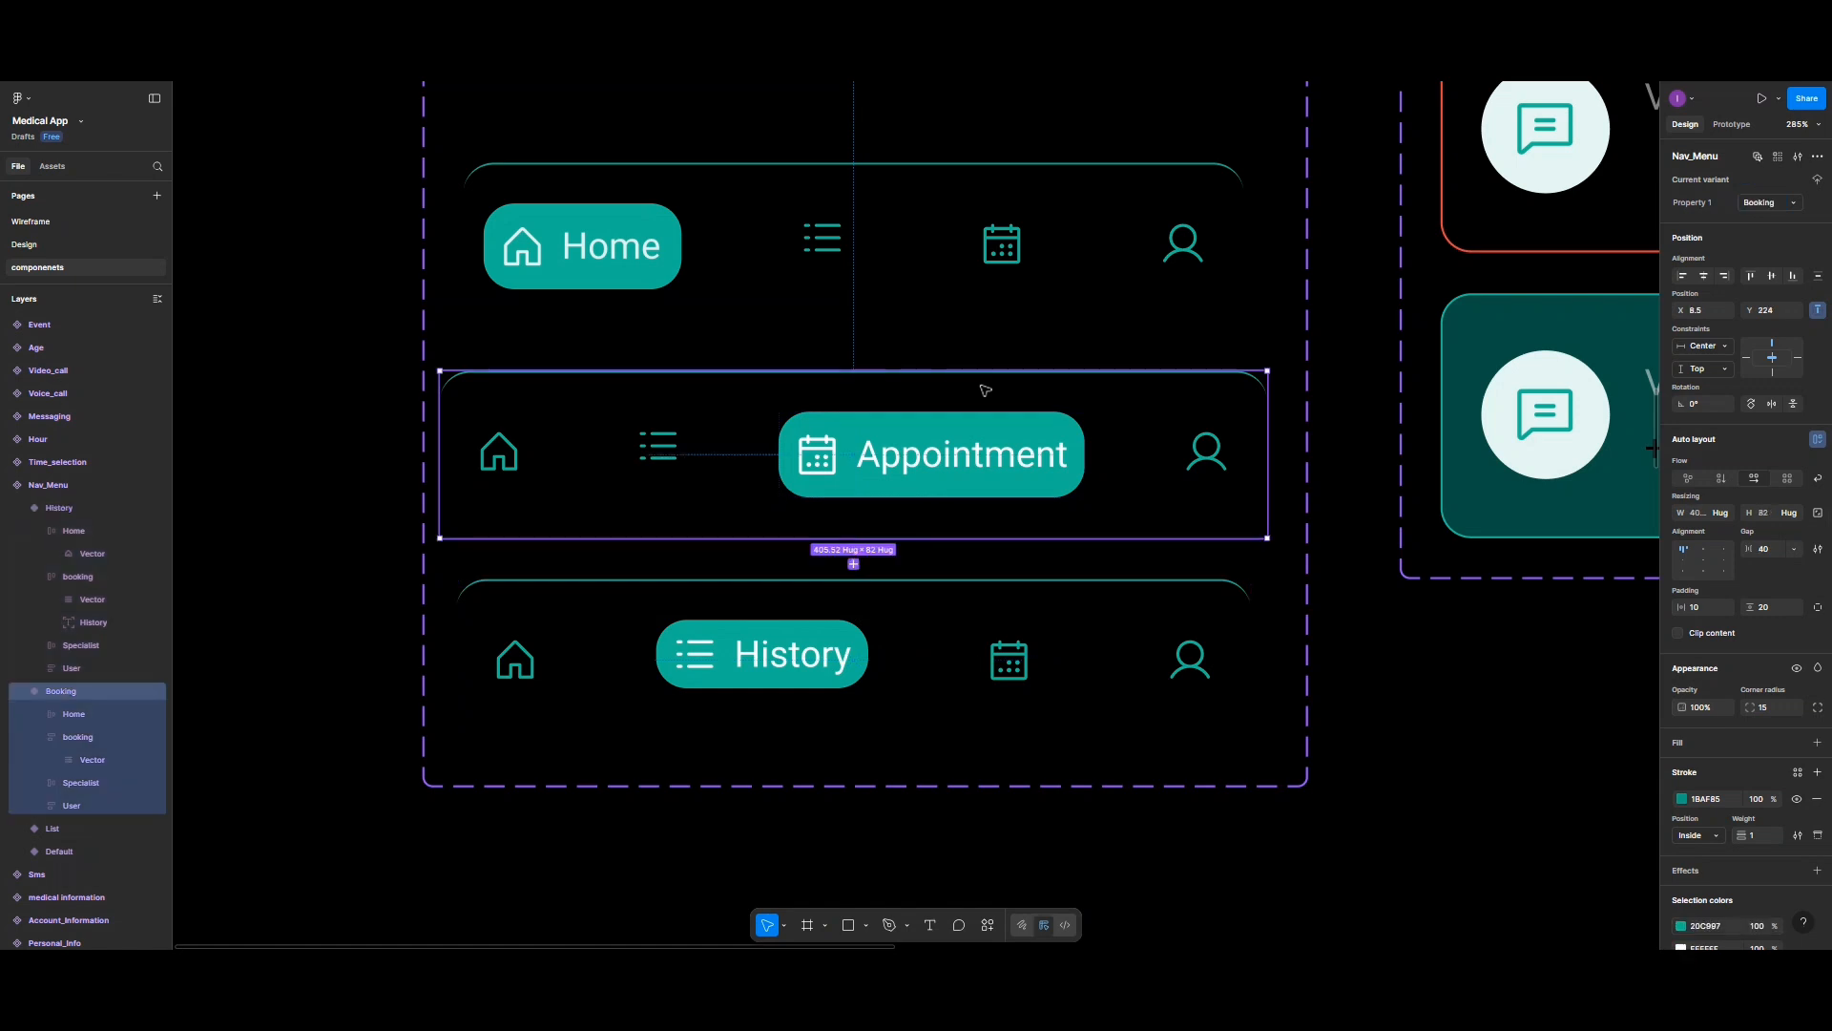
click(938, 254)
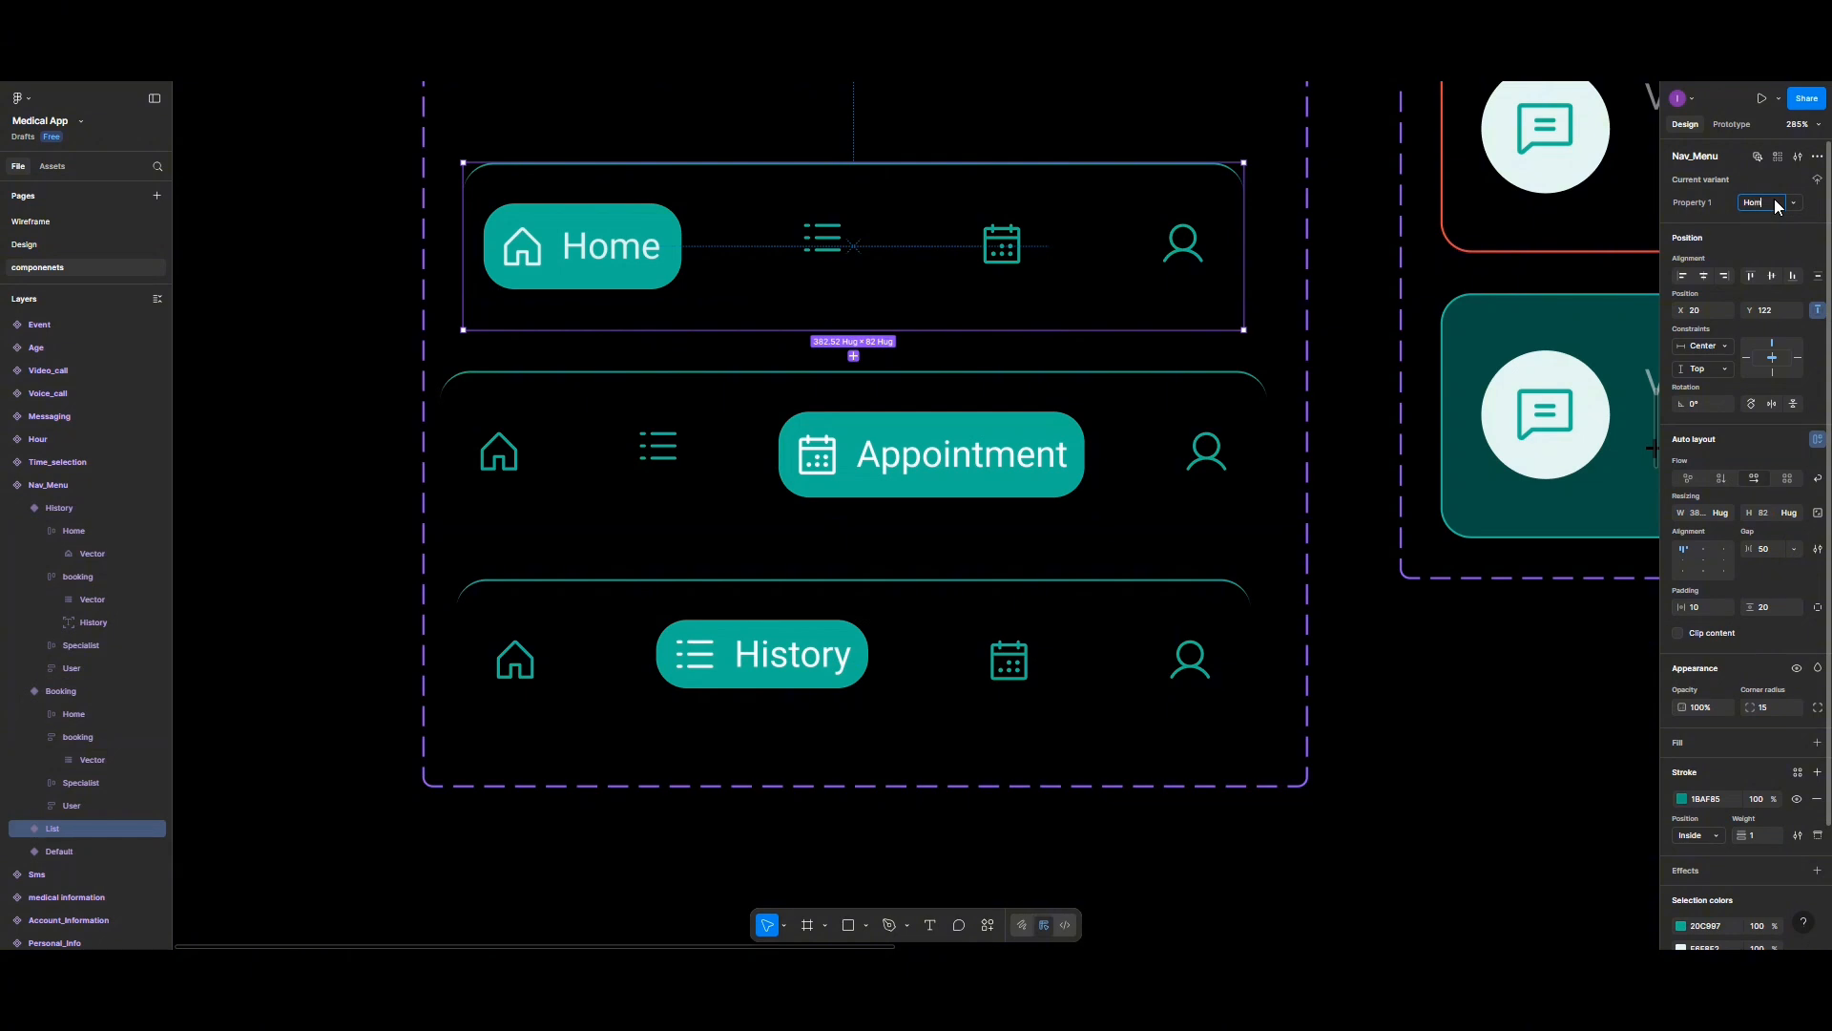
click(950, 459)
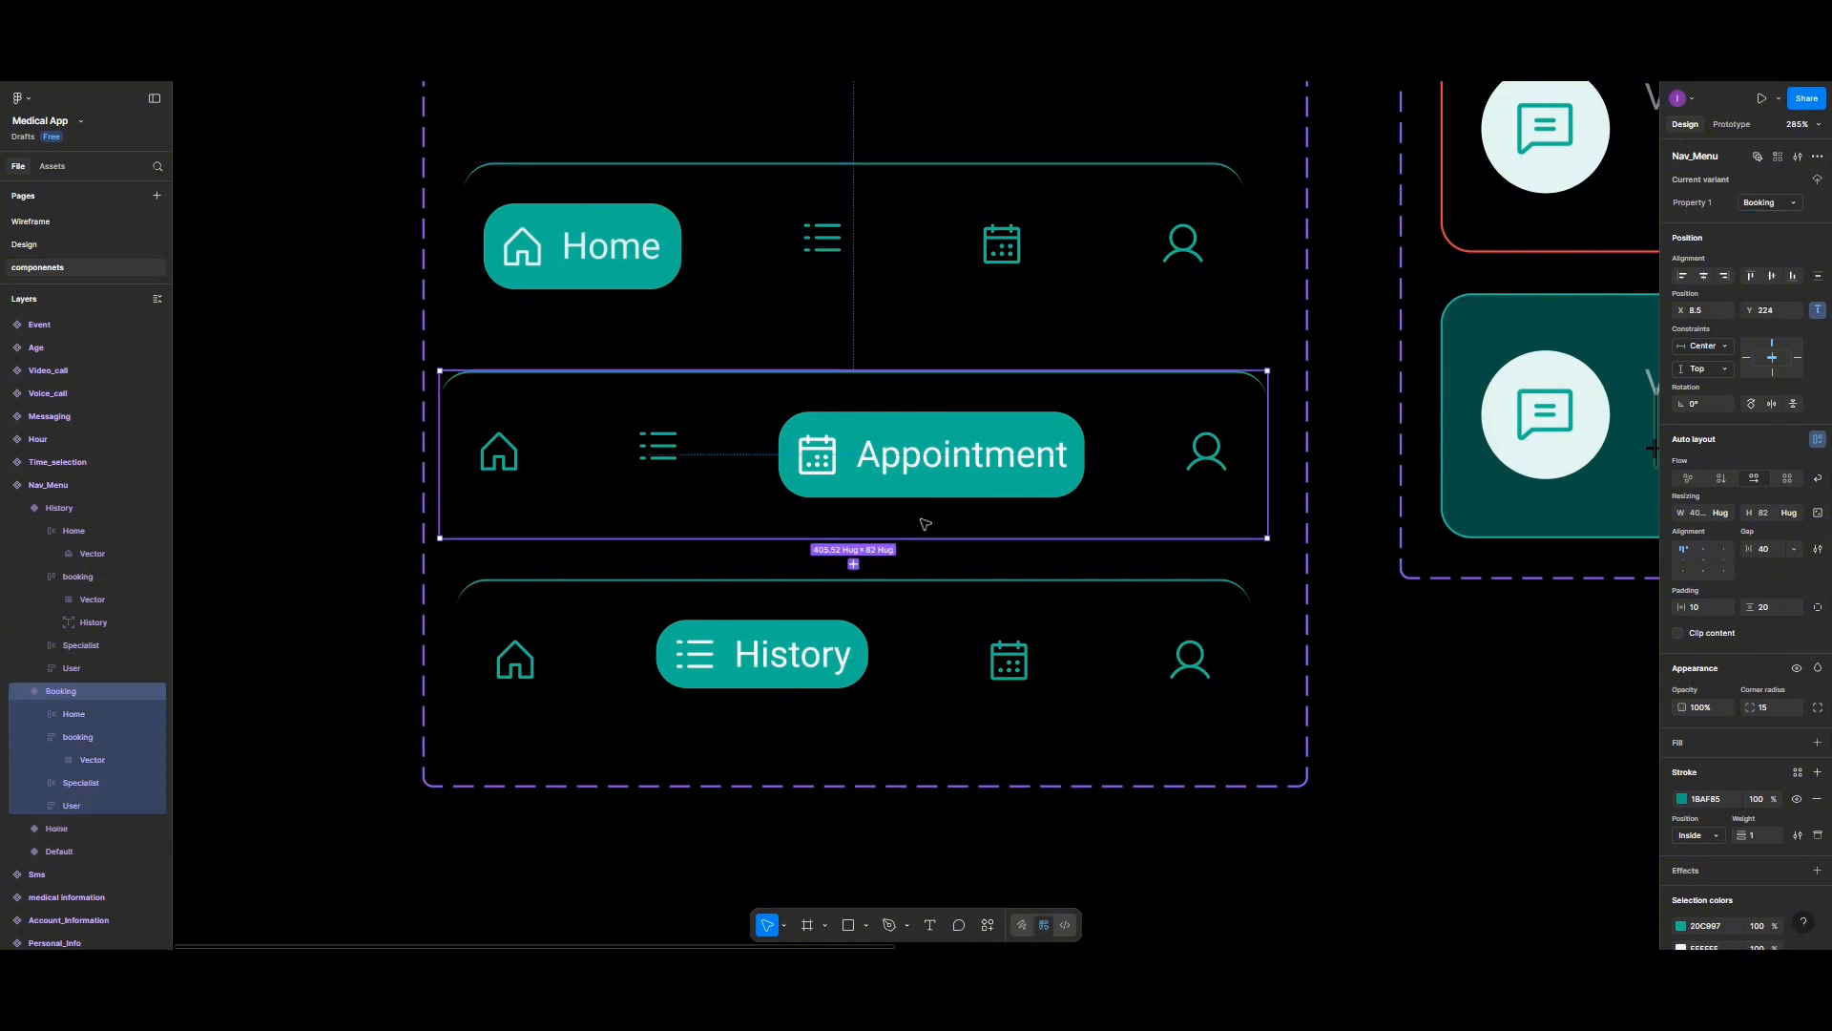
Step: Narrow the Booking variant to a width of 399 from its left edge
click(597, 607)
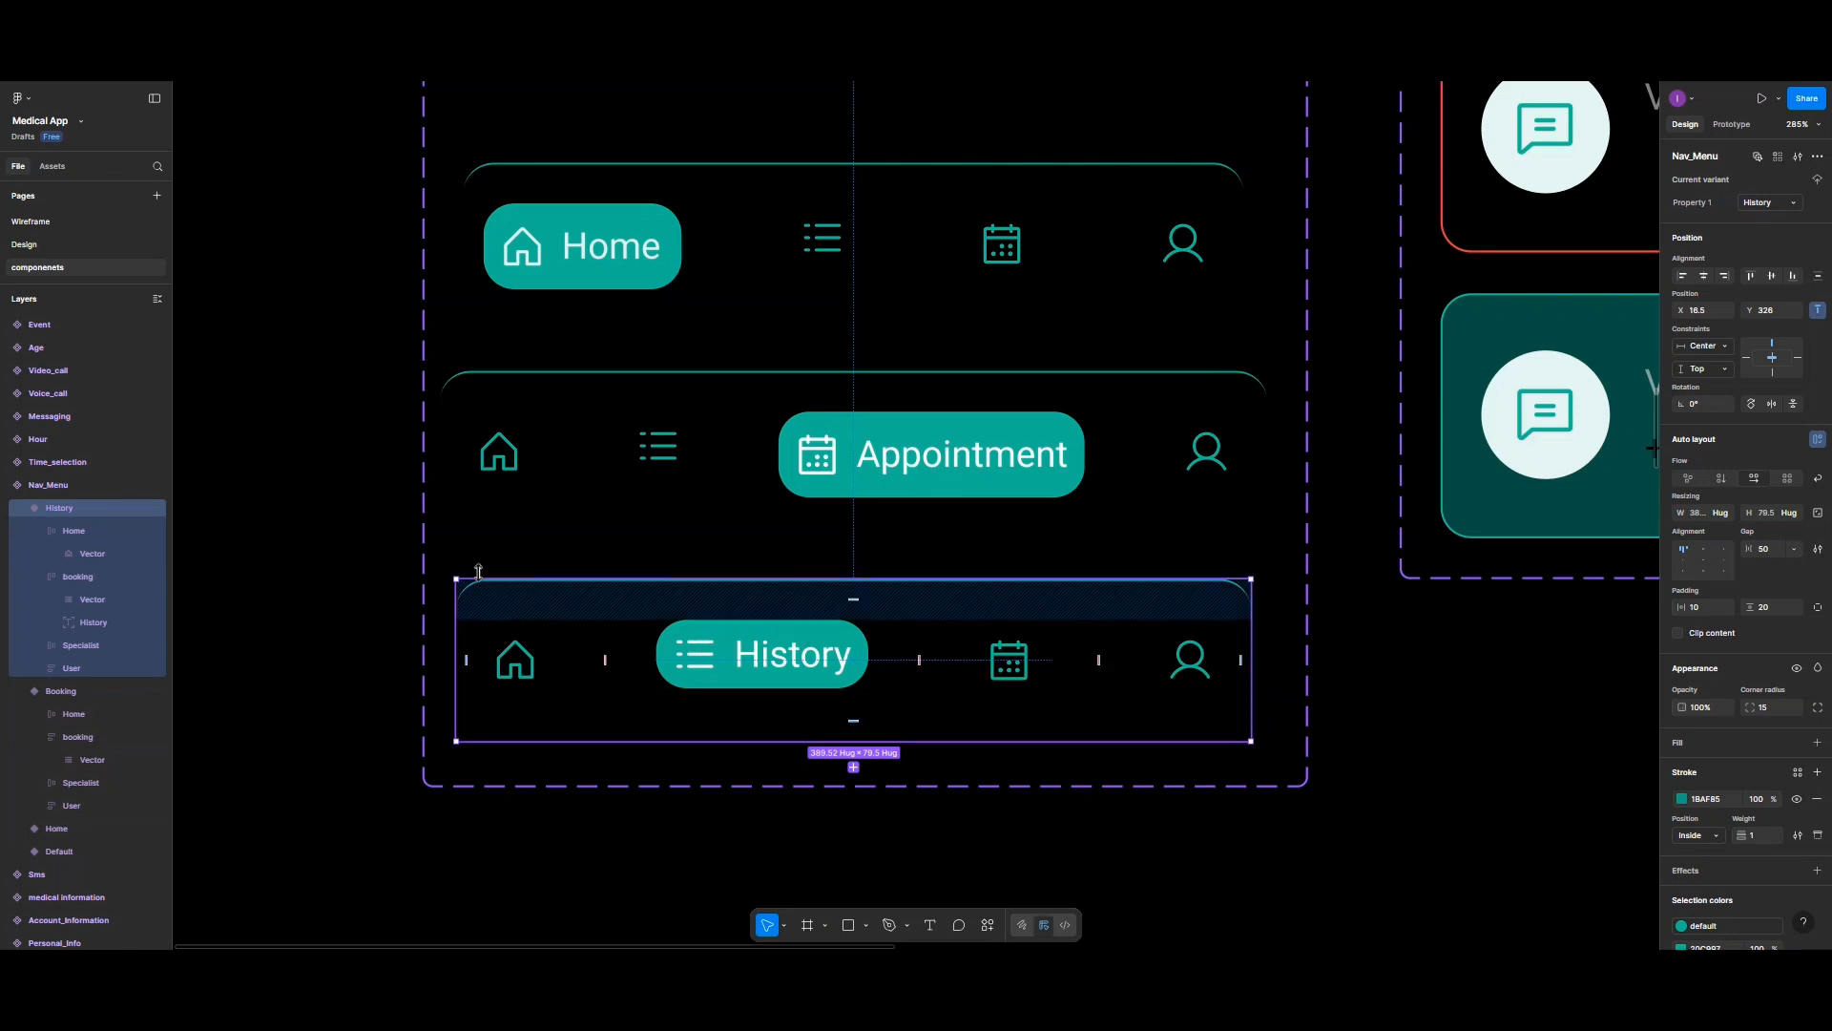
click(527, 509)
click(557, 192)
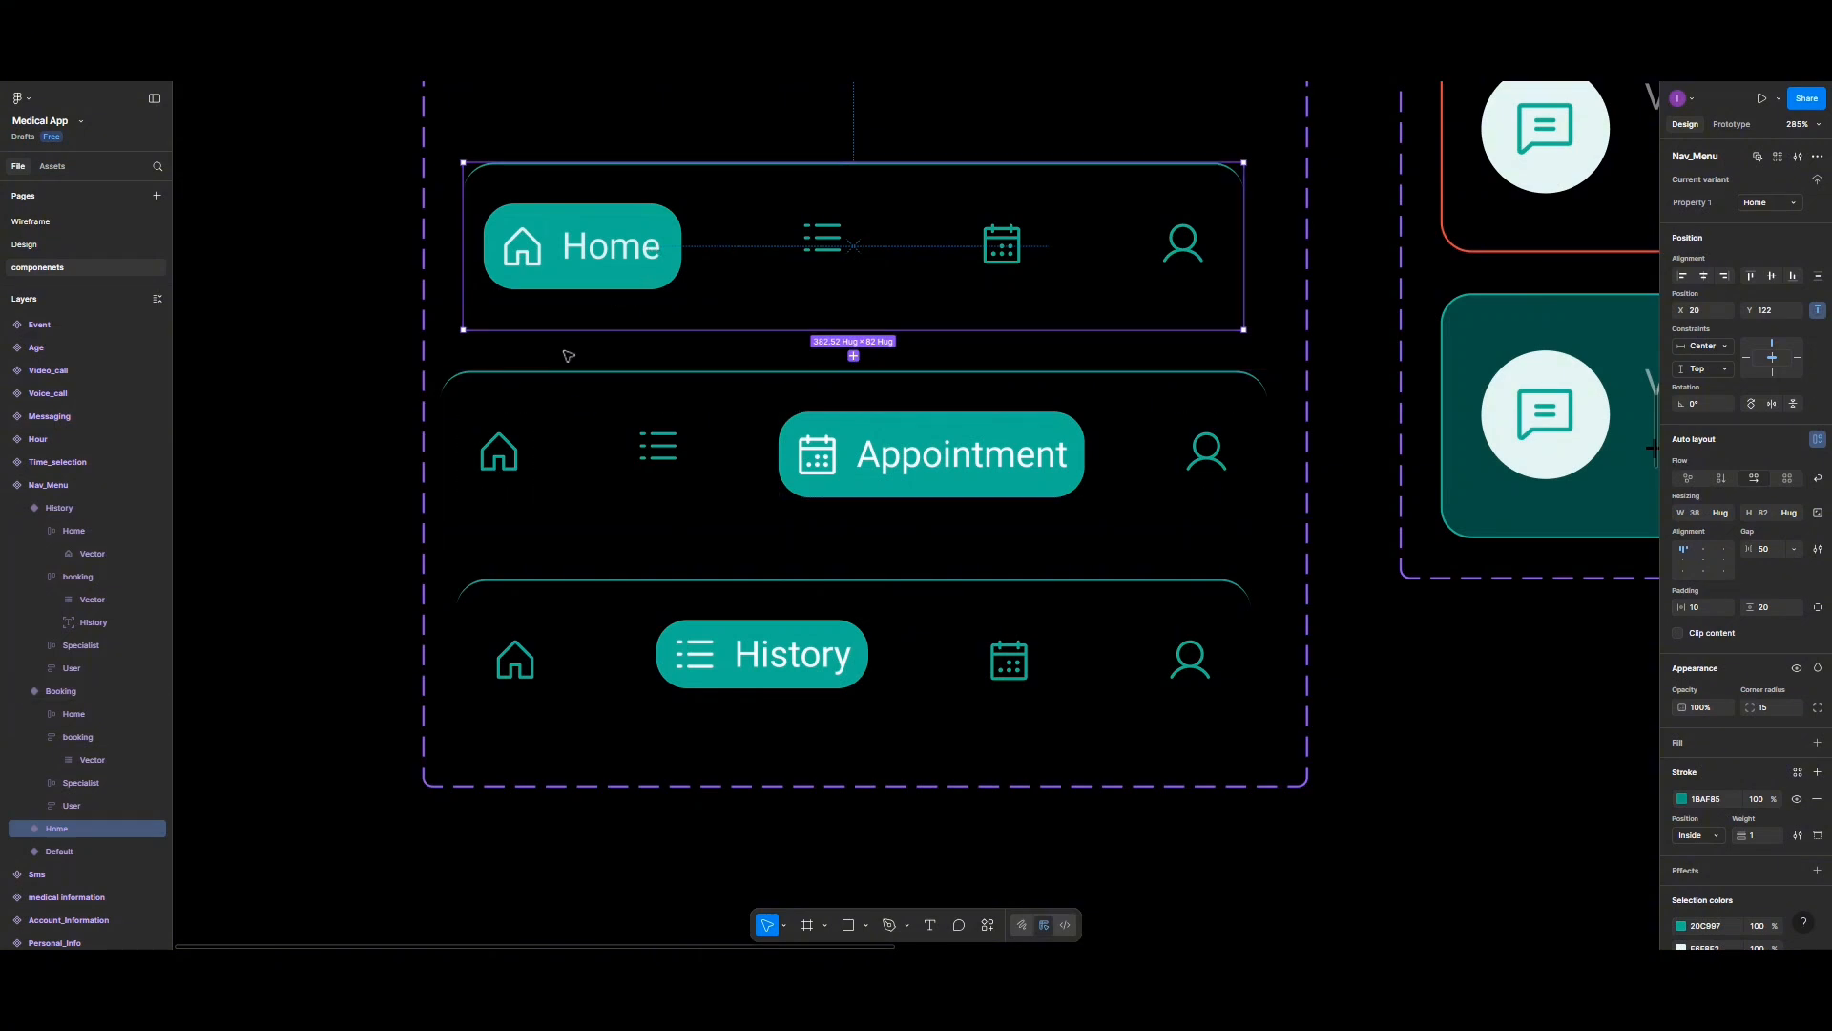
click(521, 416)
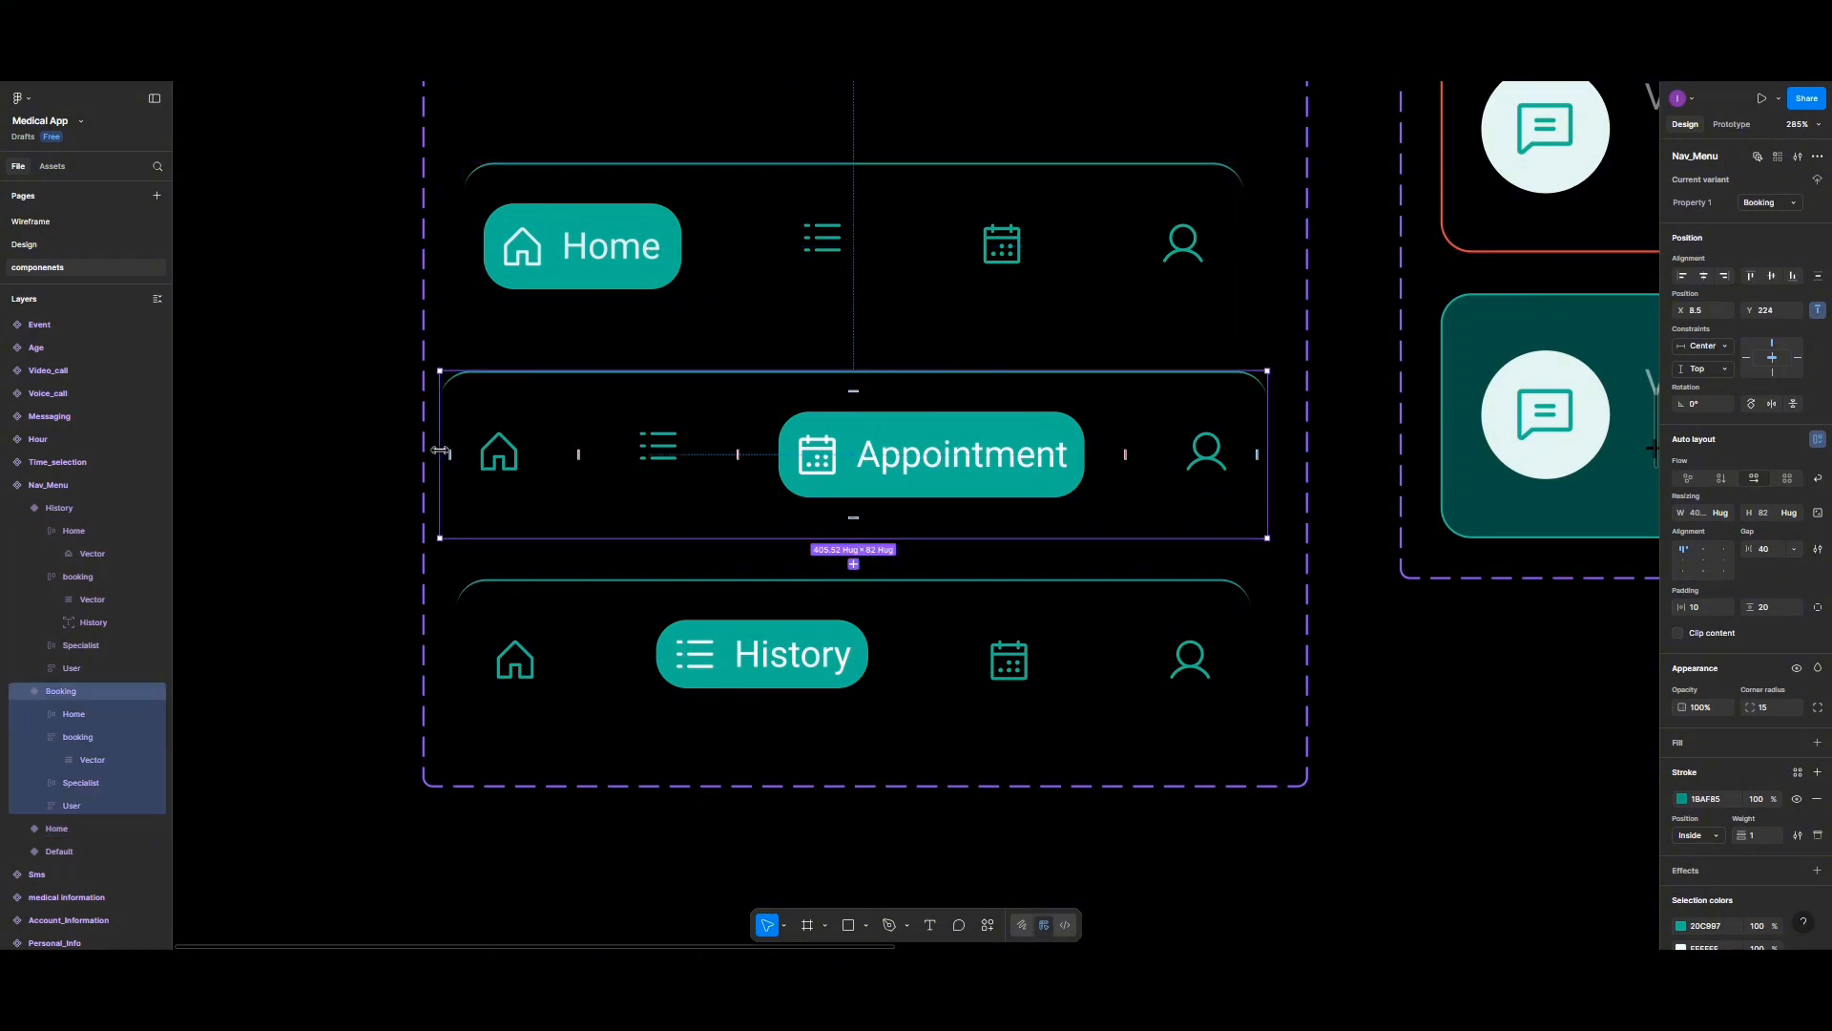
drag(440, 446, 453, 445)
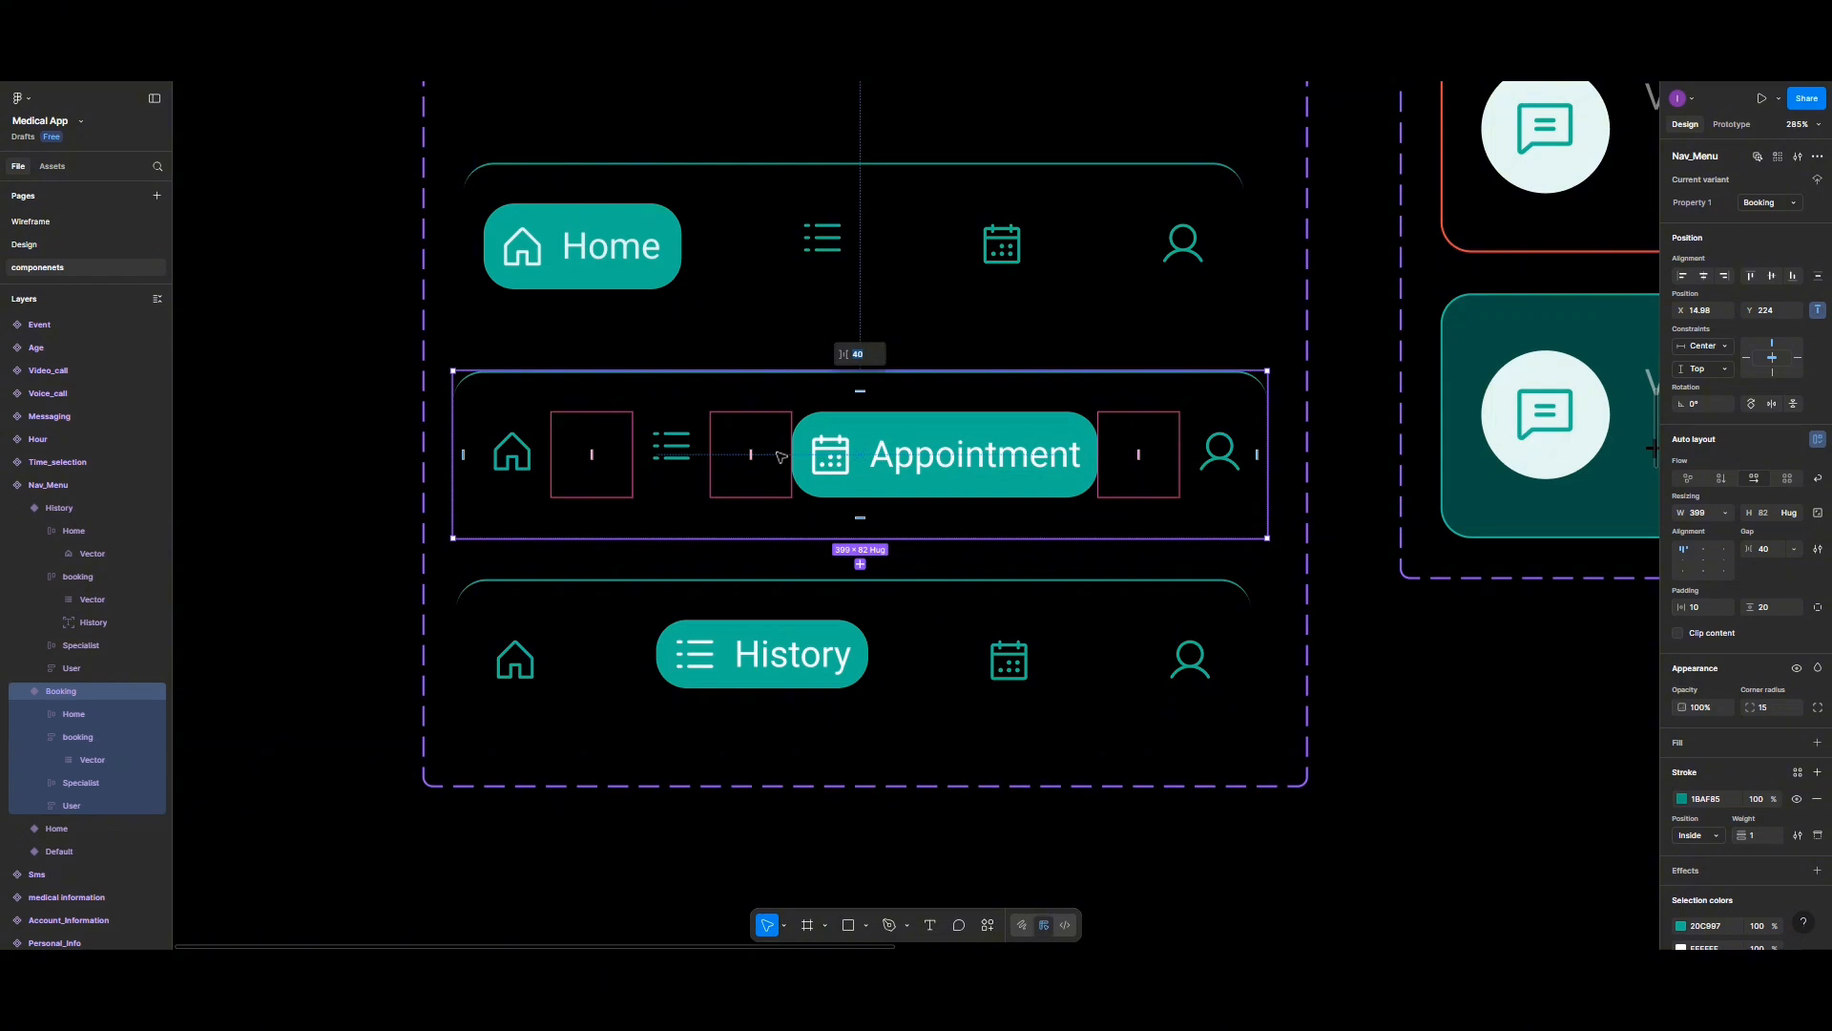
Step: Set the History variant's gap between items to 51 and widen the variant to 399
click(603, 654)
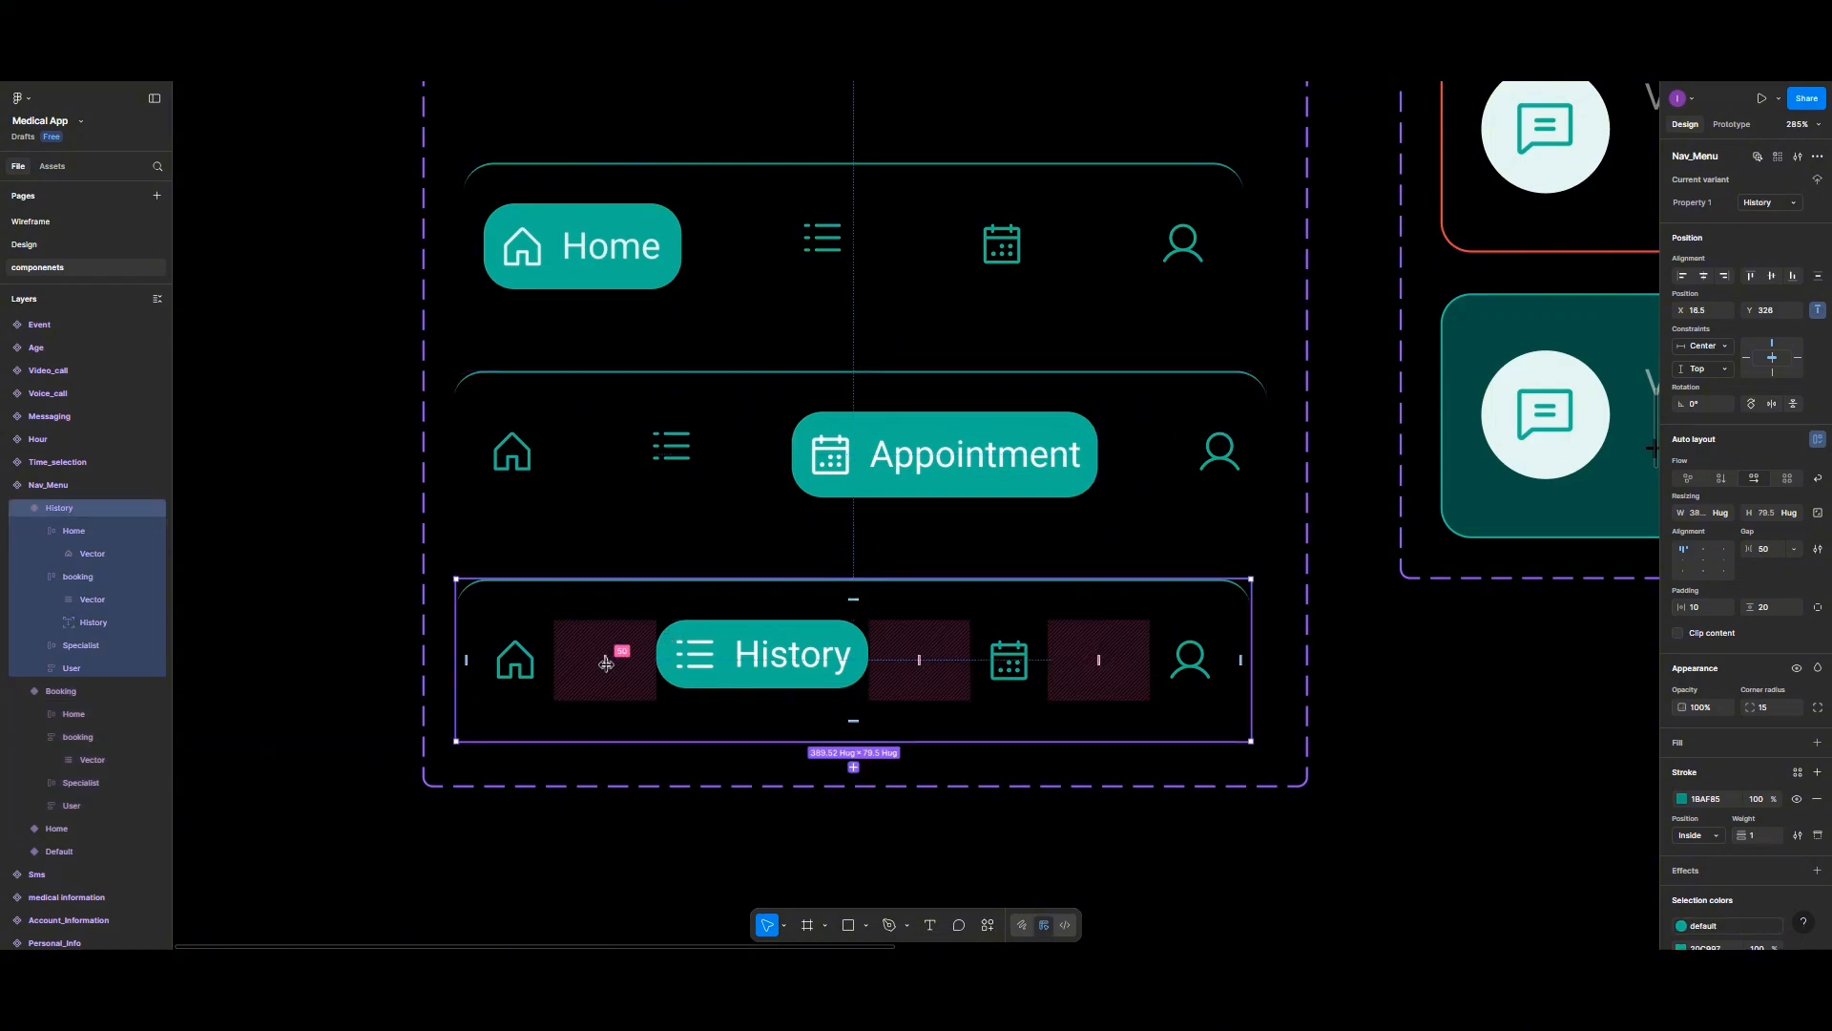
drag(605, 658, 613, 664)
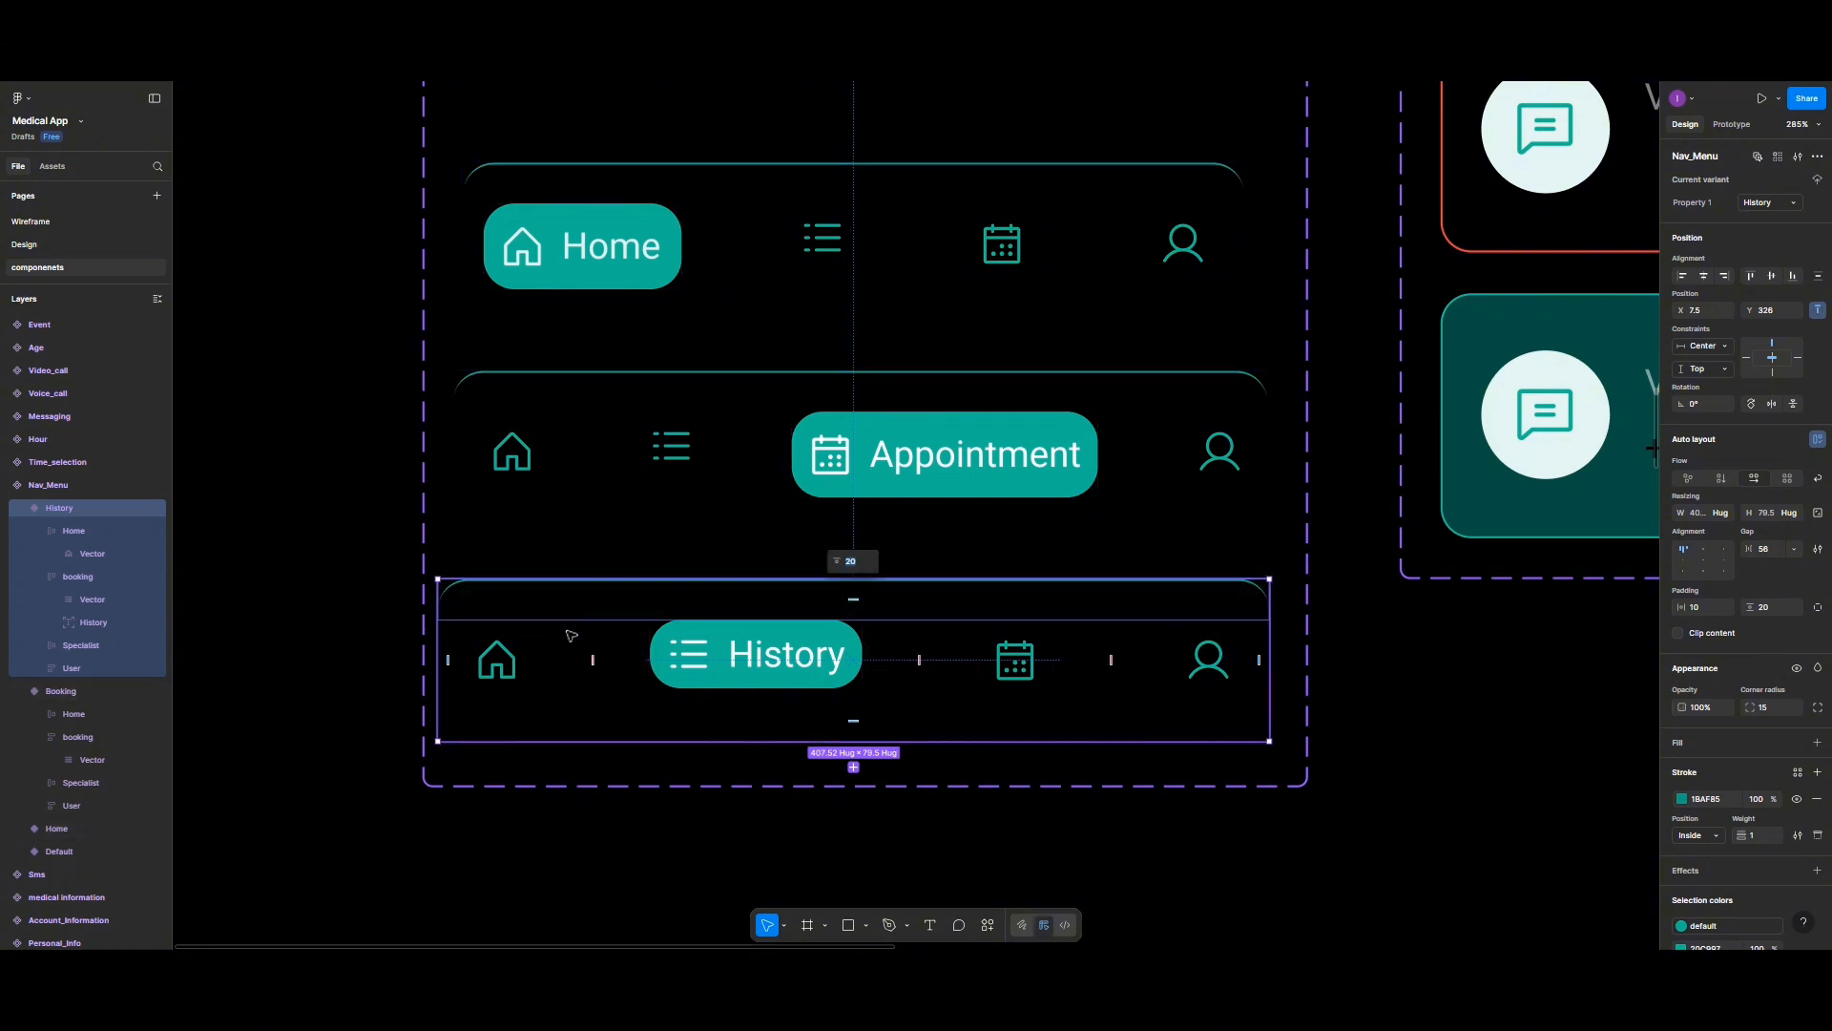
drag(595, 657, 593, 653)
click(592, 448)
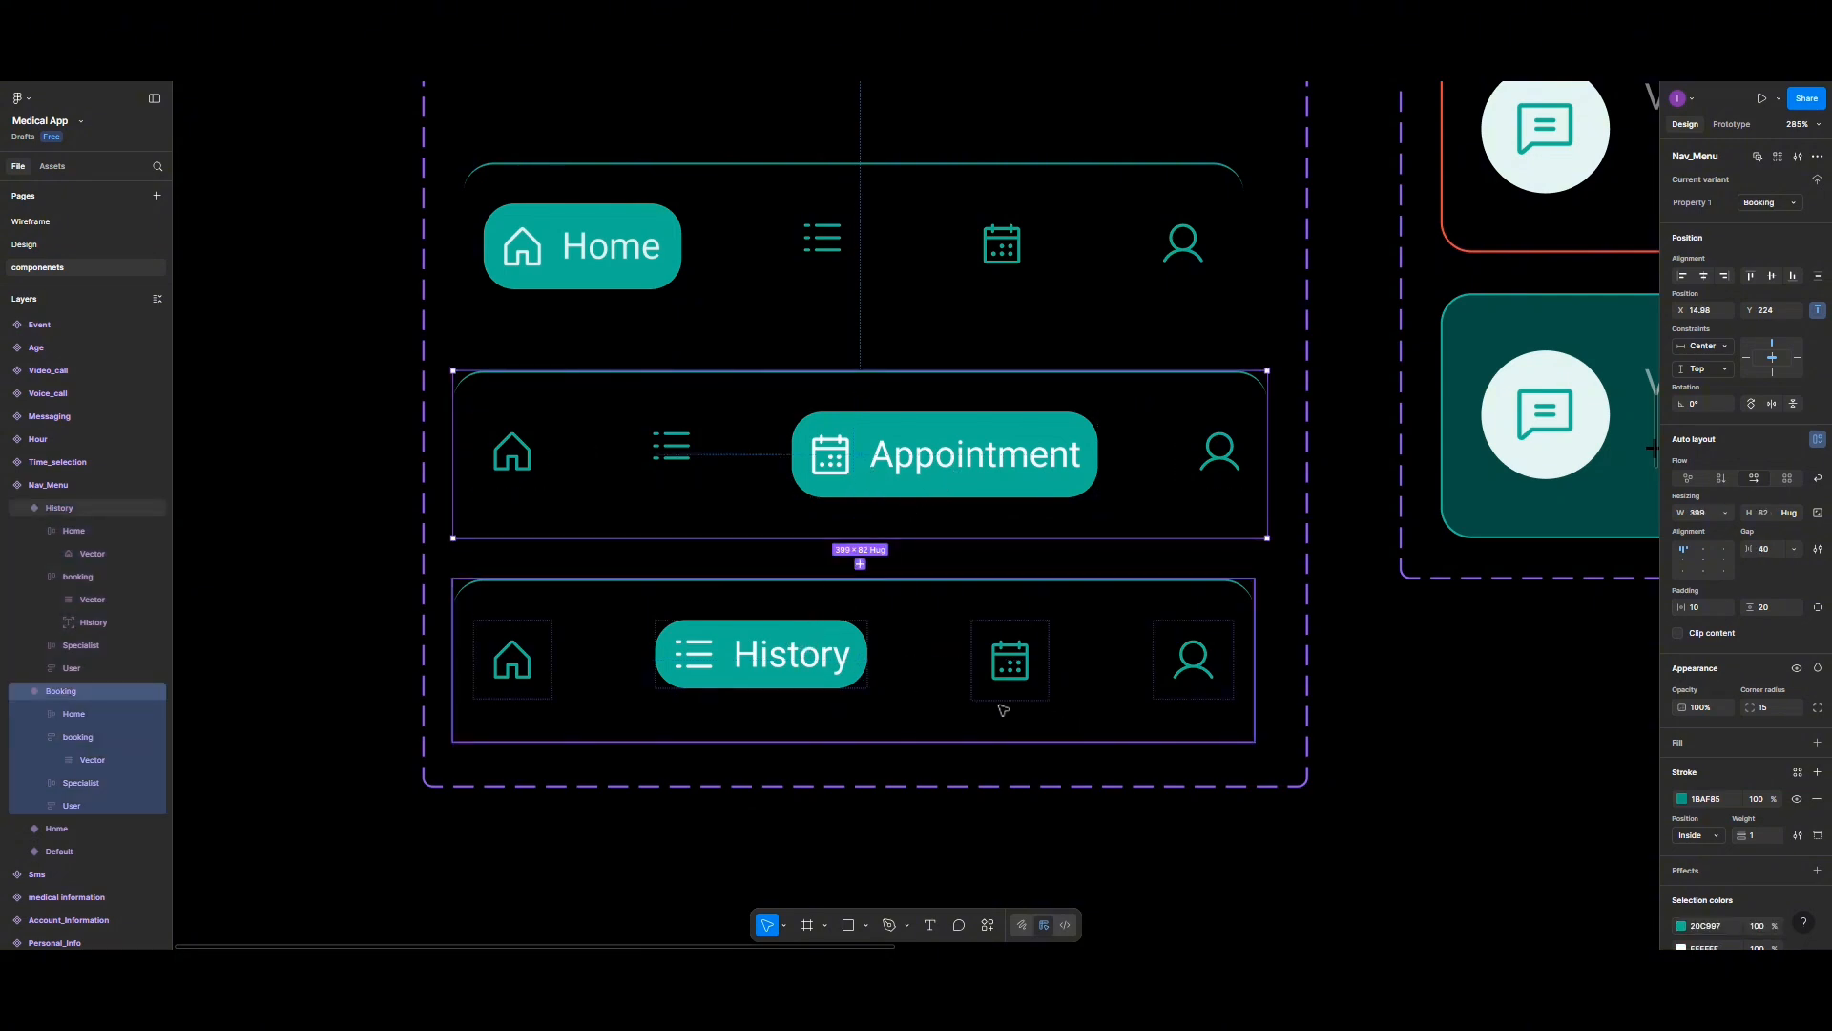
click(1188, 659)
drag(1262, 650, 1275, 650)
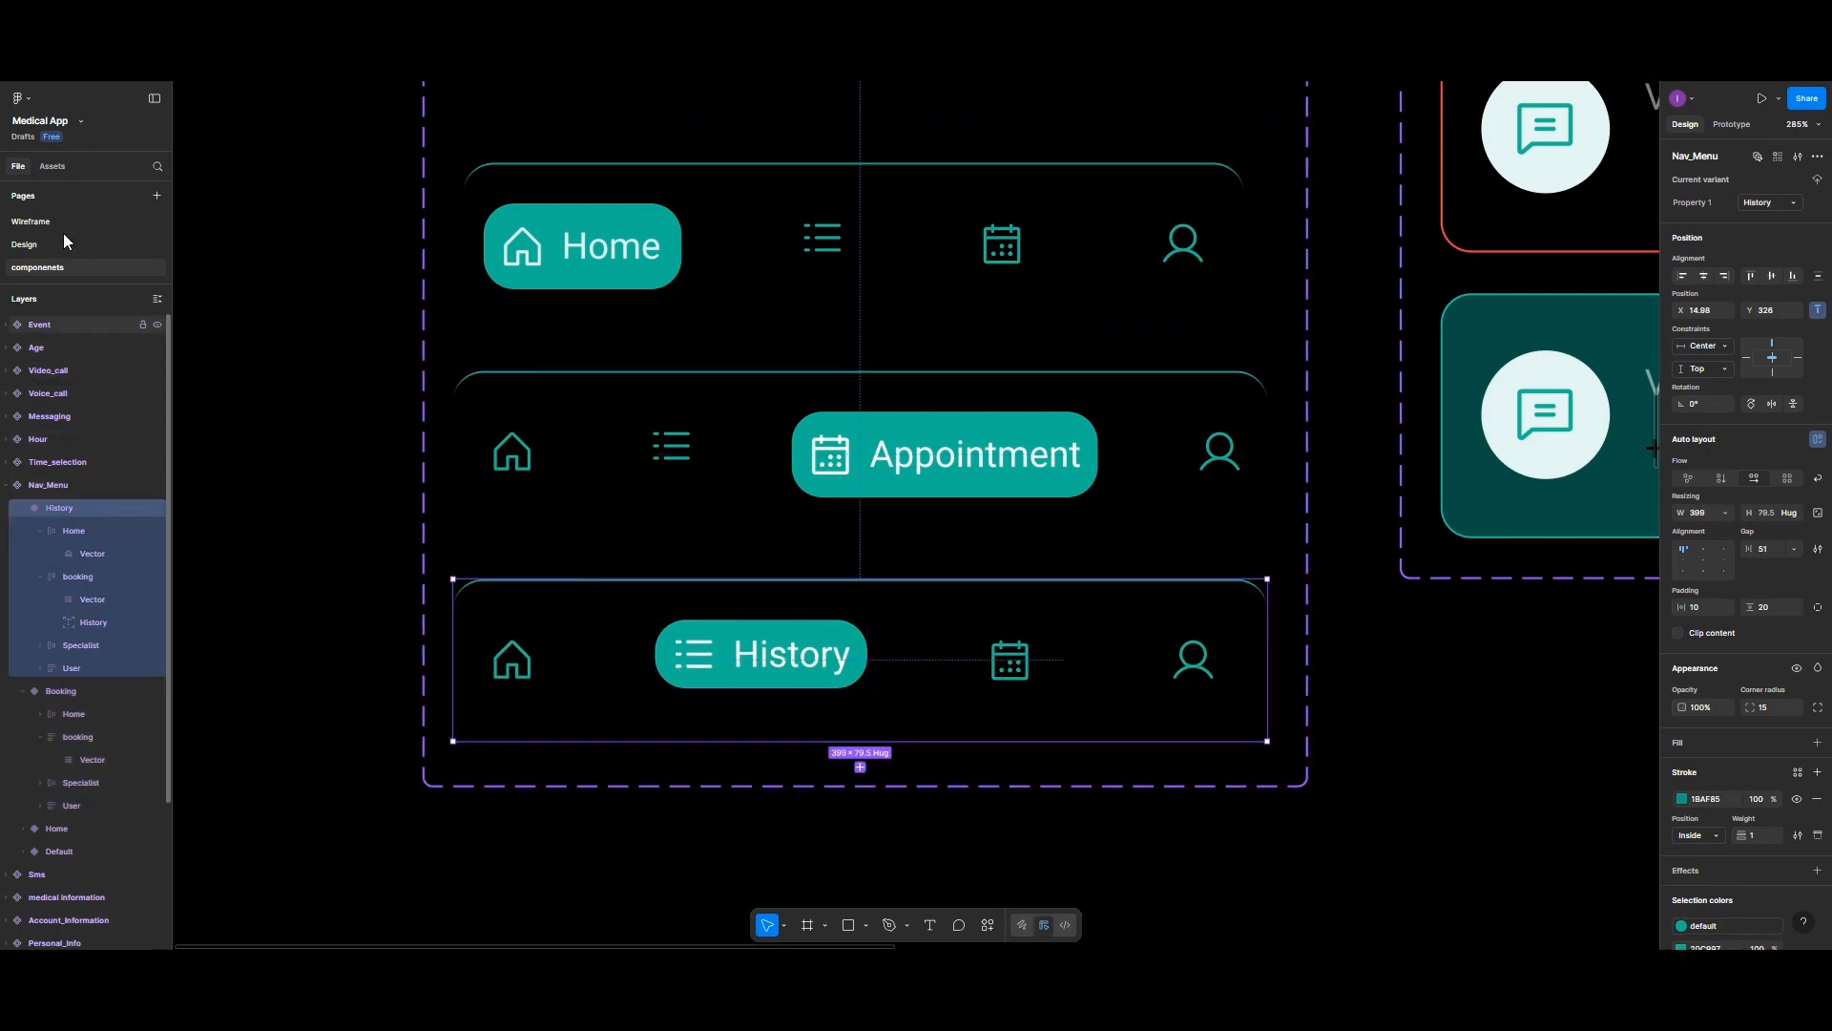
Step: On the Design page, switch the copied appointment screen's Nav_Menu instance to the History variant
click(35, 238)
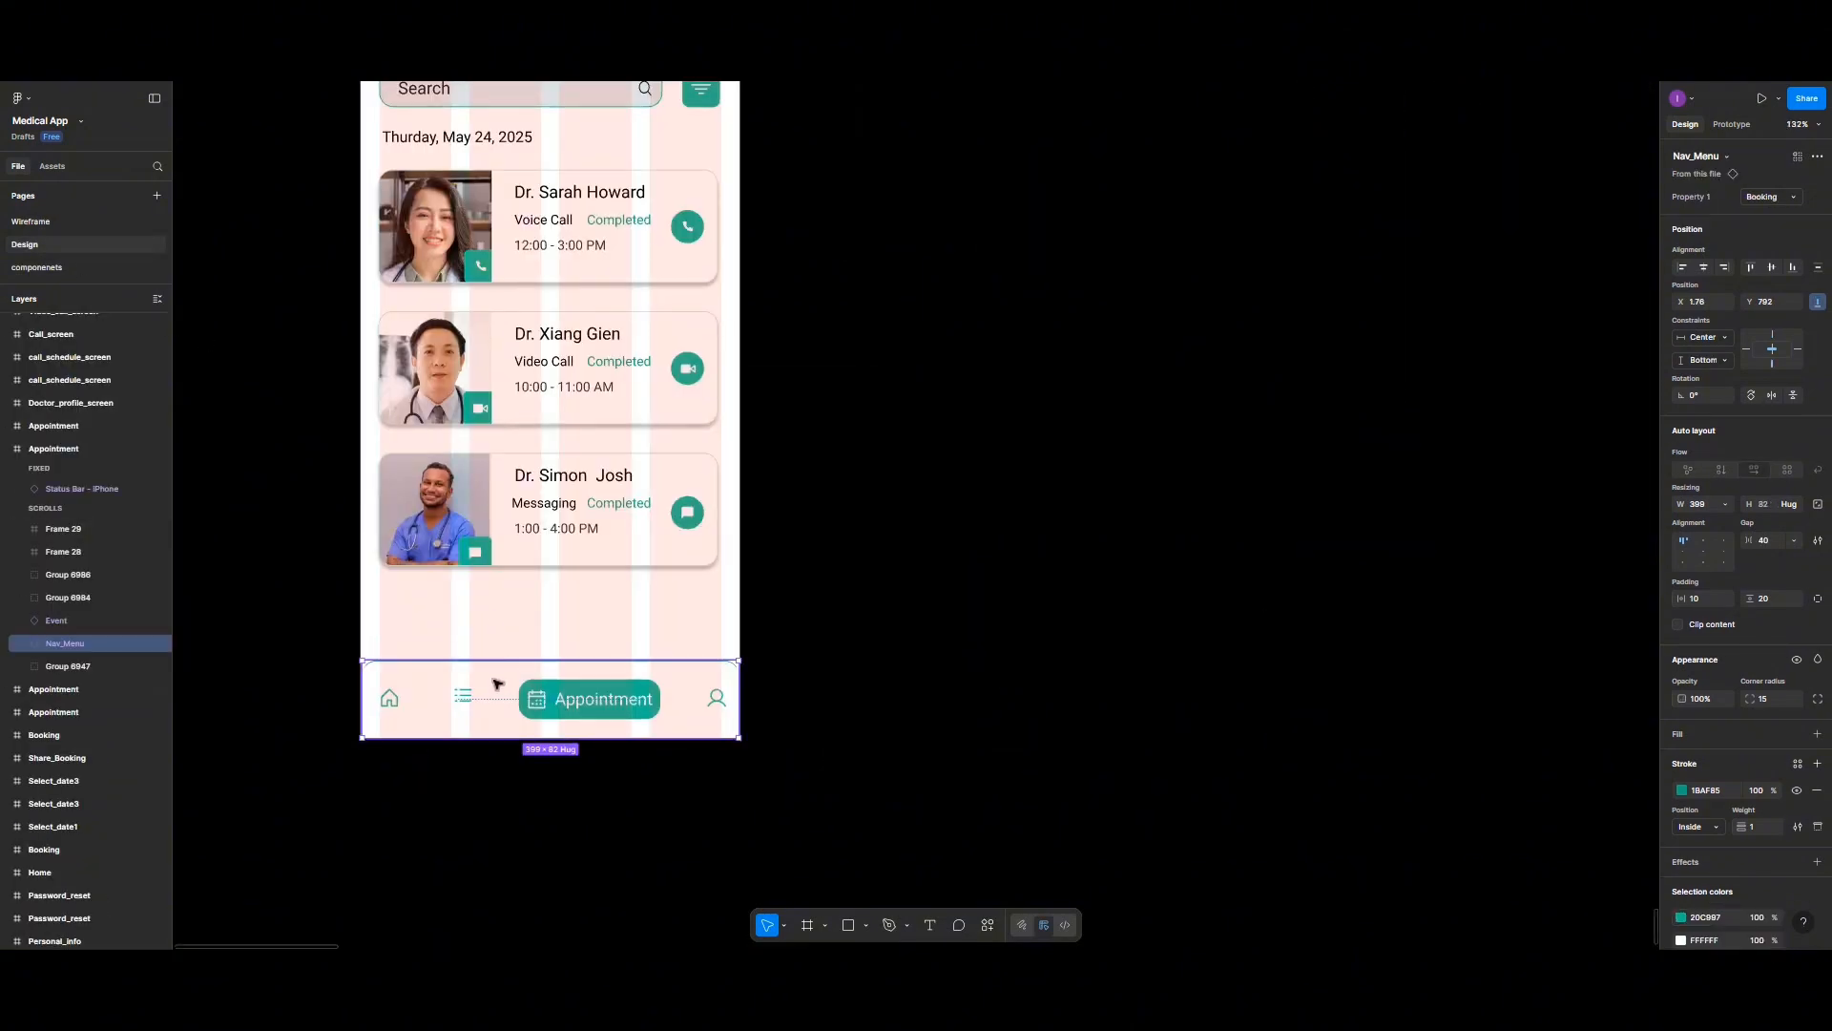
click(1767, 204)
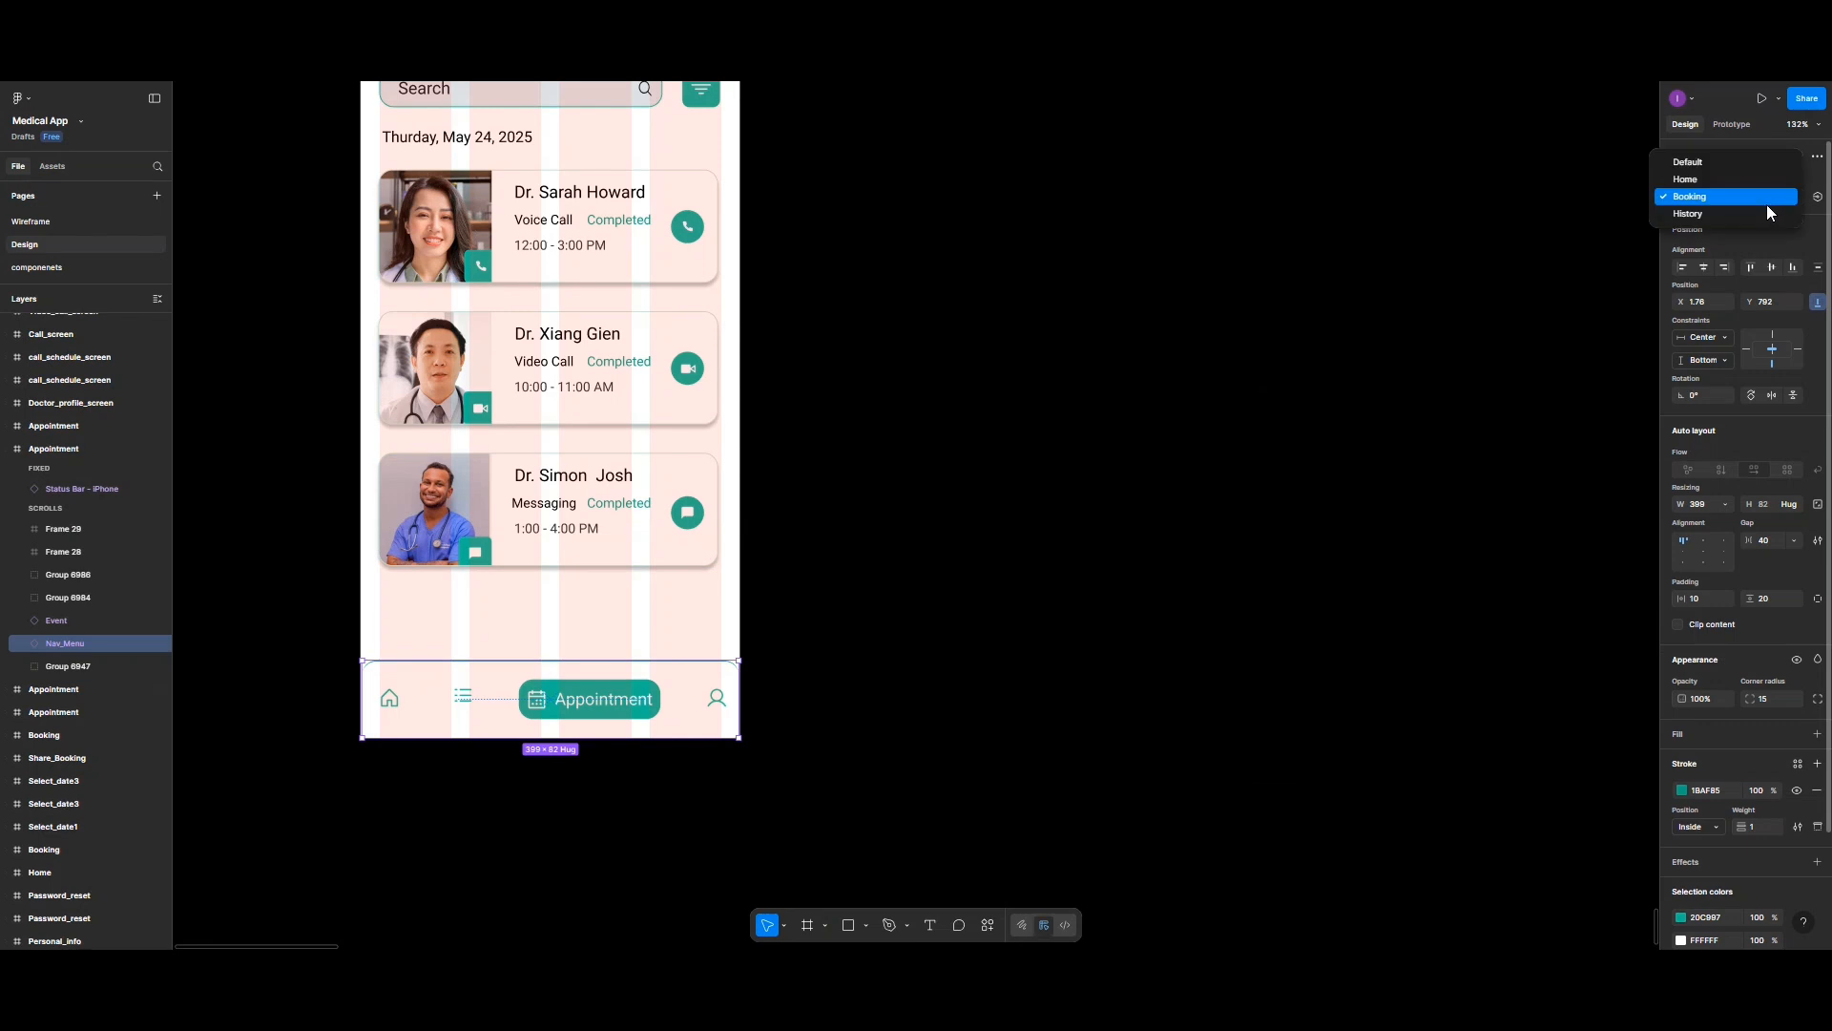
click(1756, 216)
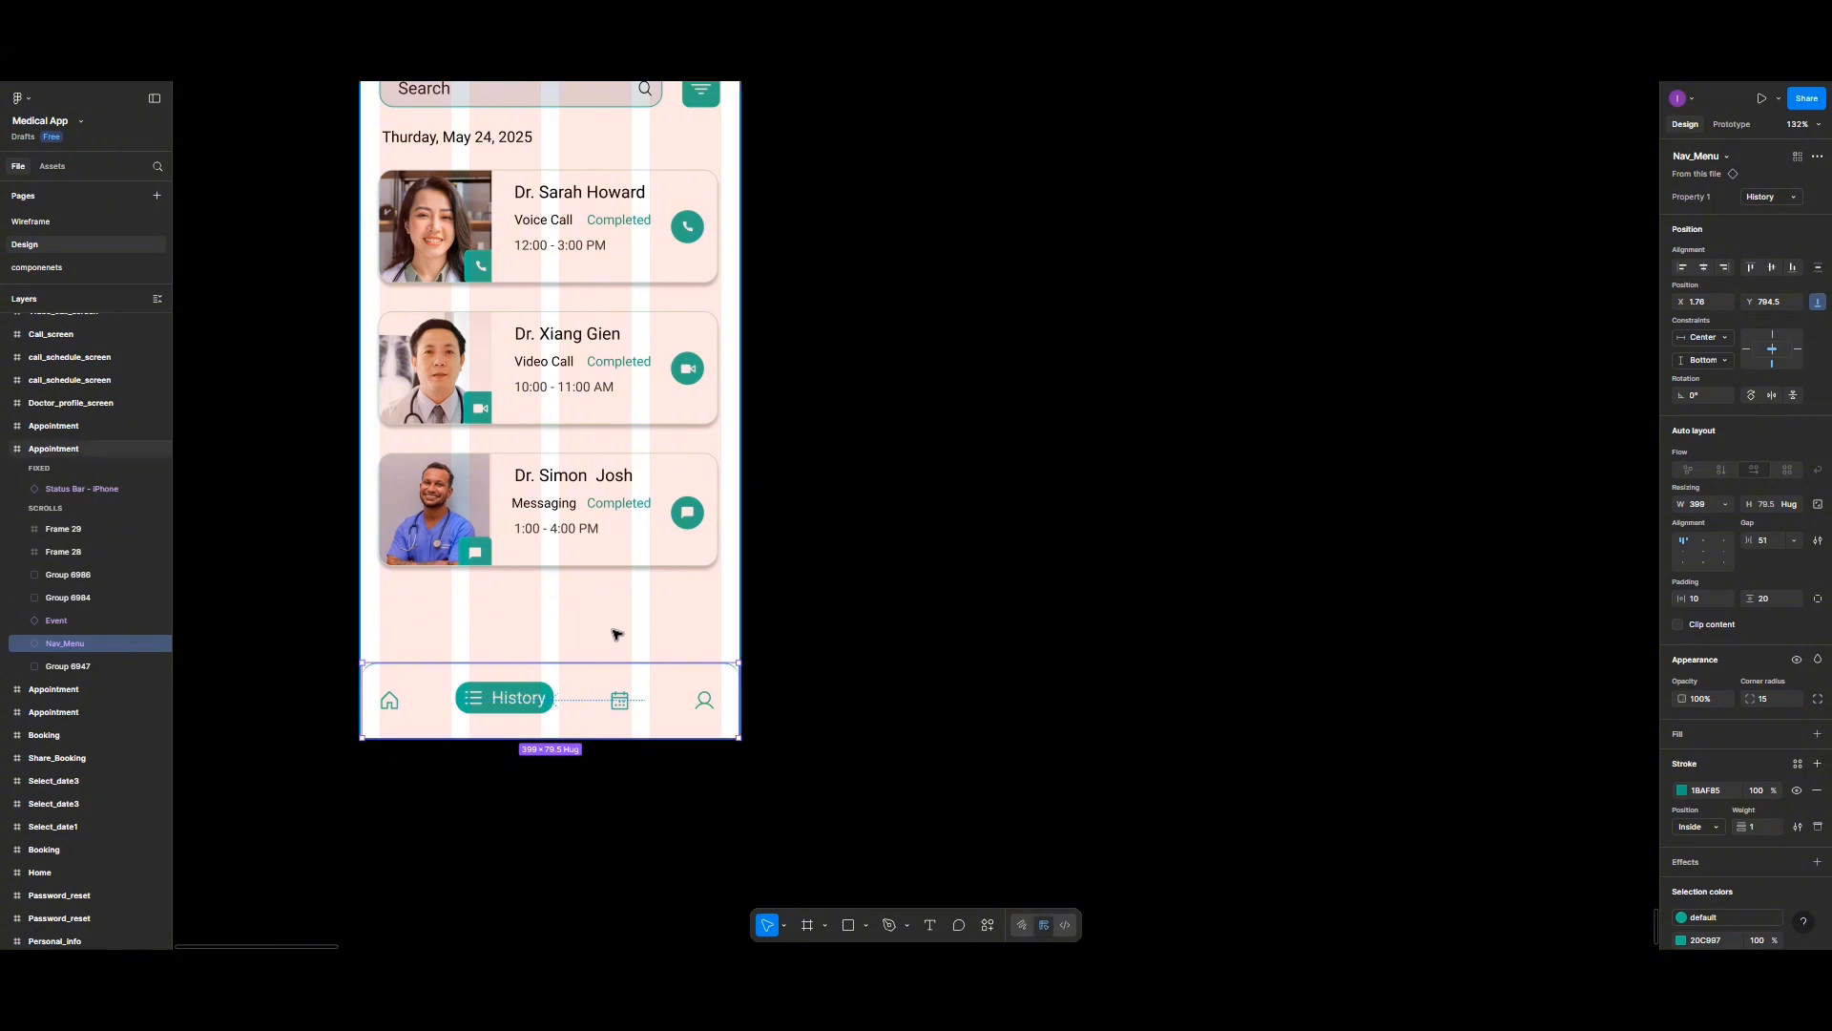
Step: Hide the Past pill inside the Event instance beneath the My Appointment heading
scroll(614, 633, up, 3)
scroll(613, 633, up, 4)
scroll(620, 630, left, 3)
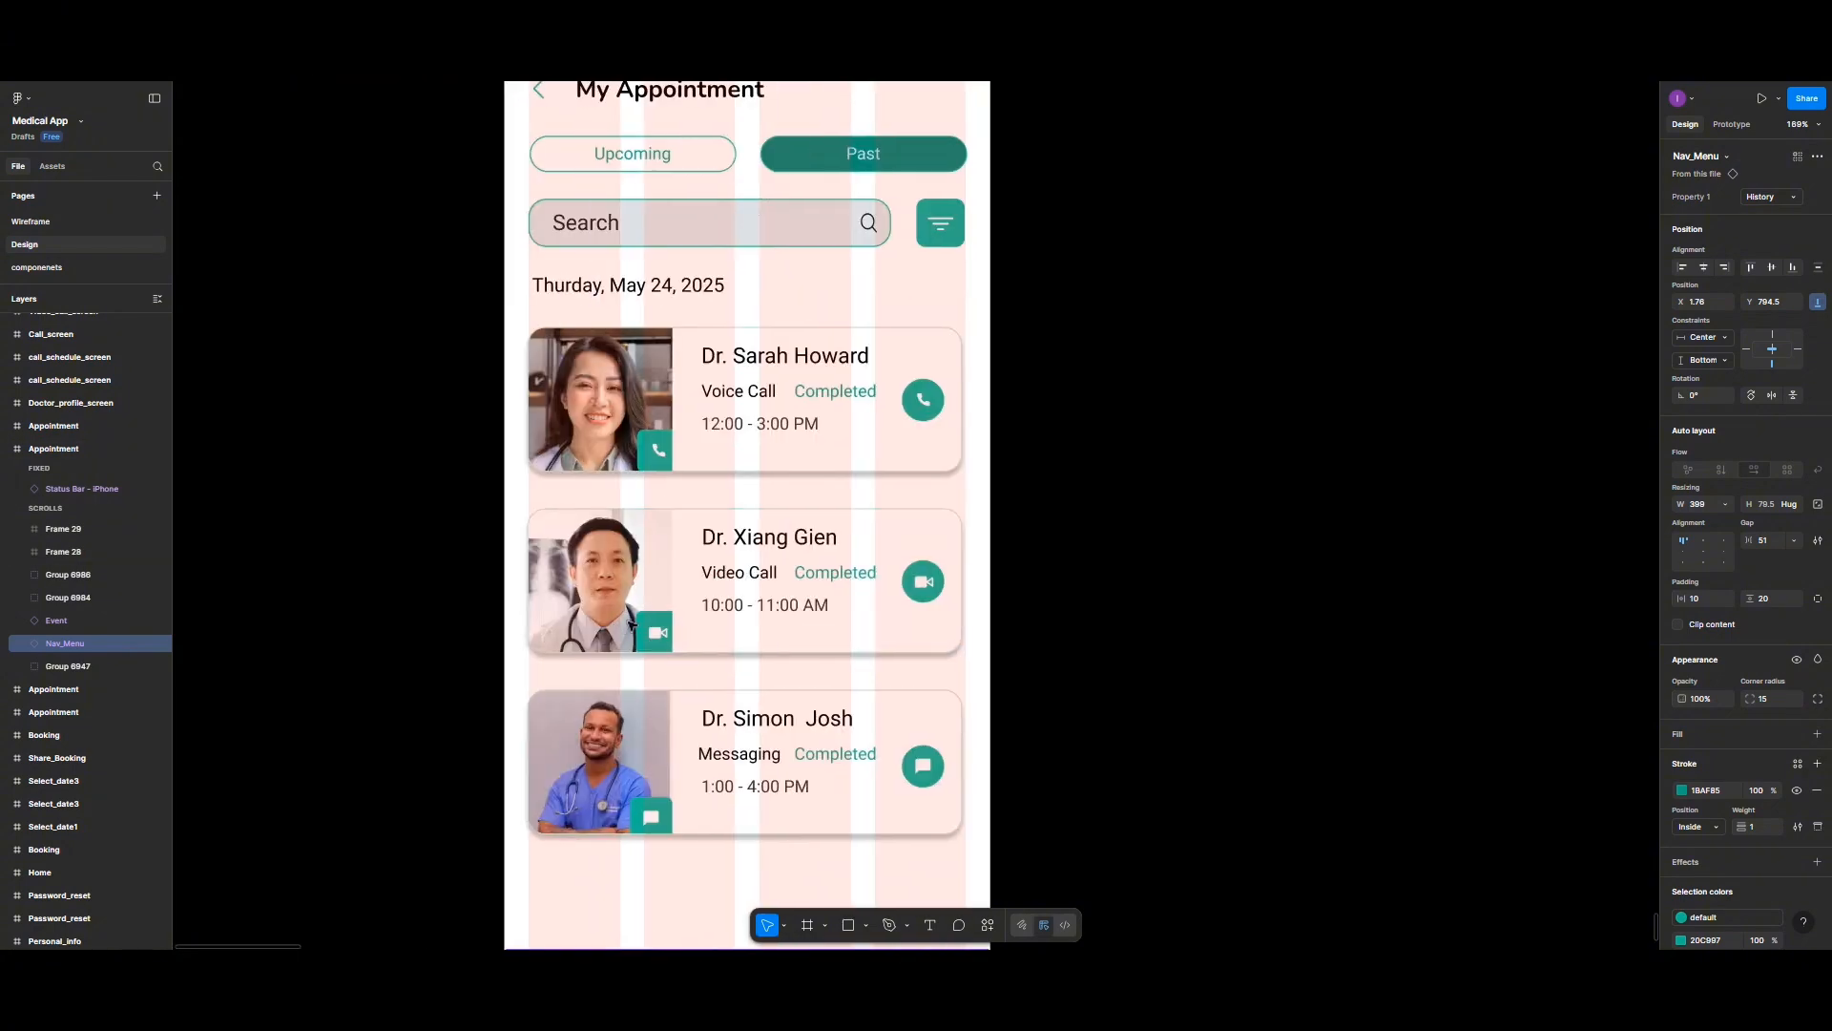
scroll(630, 592, up, 3)
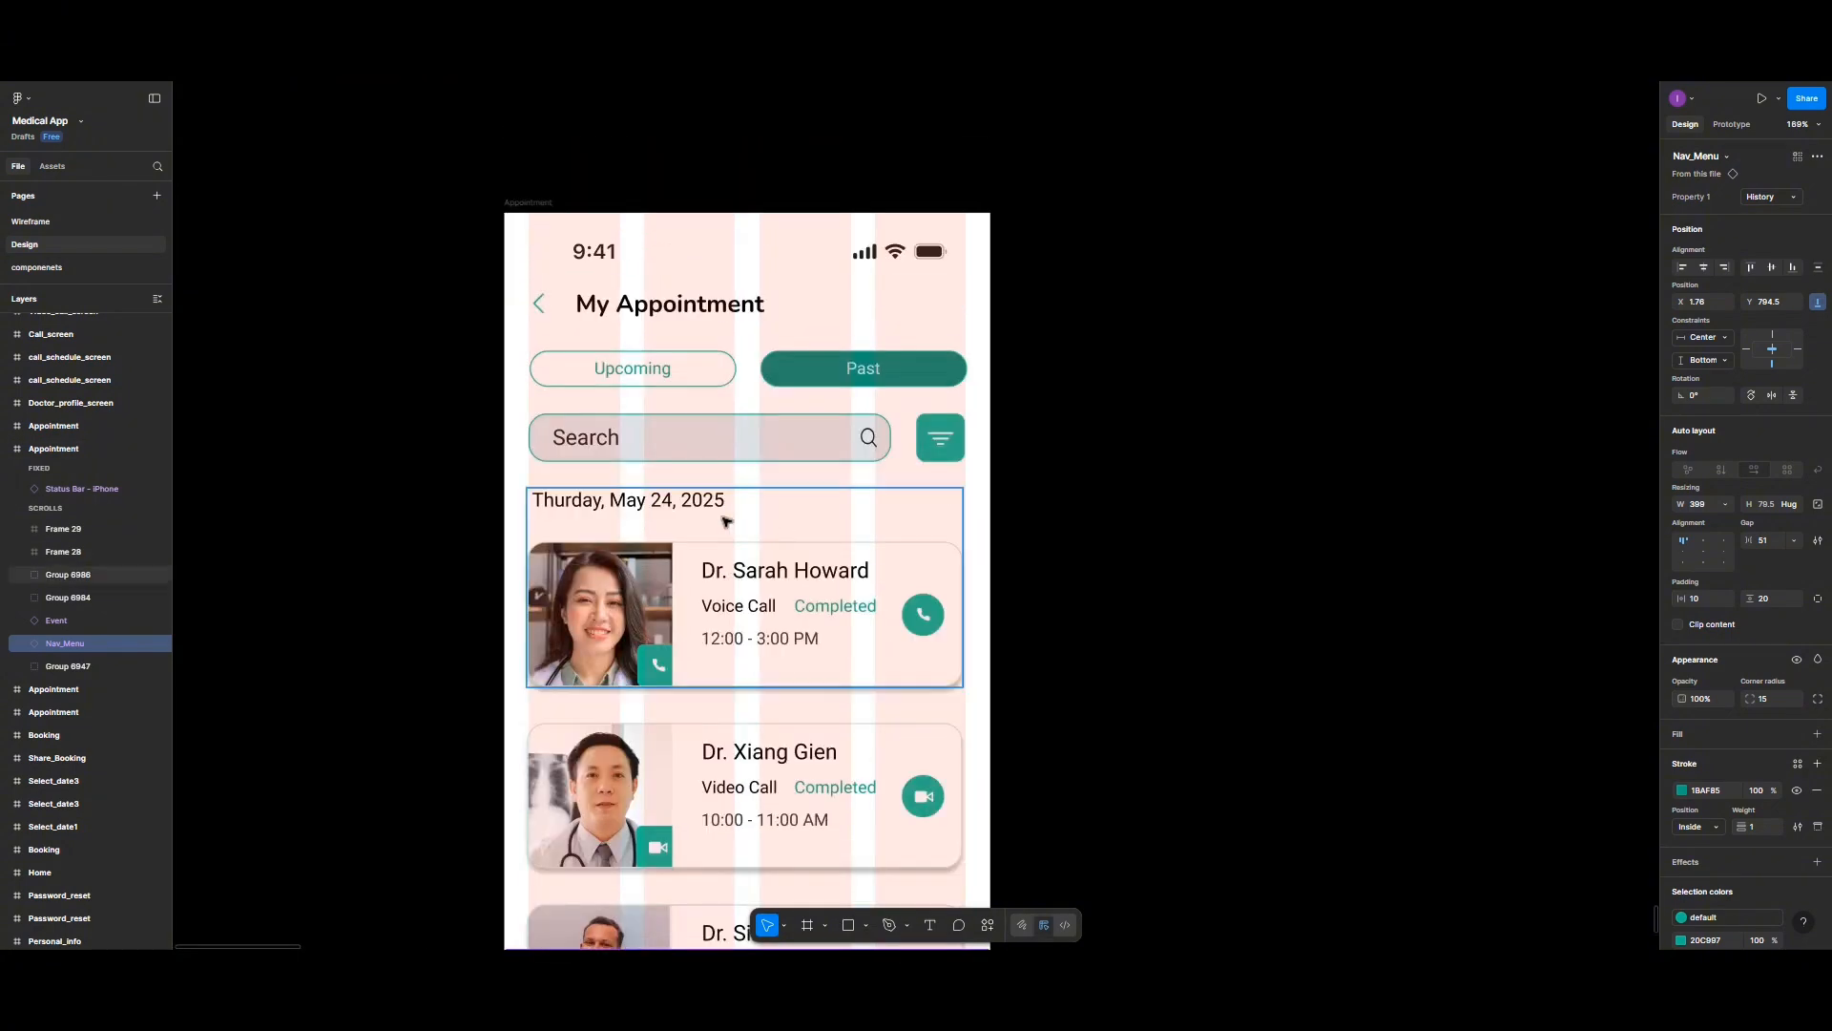
click(653, 370)
right_click(653, 369)
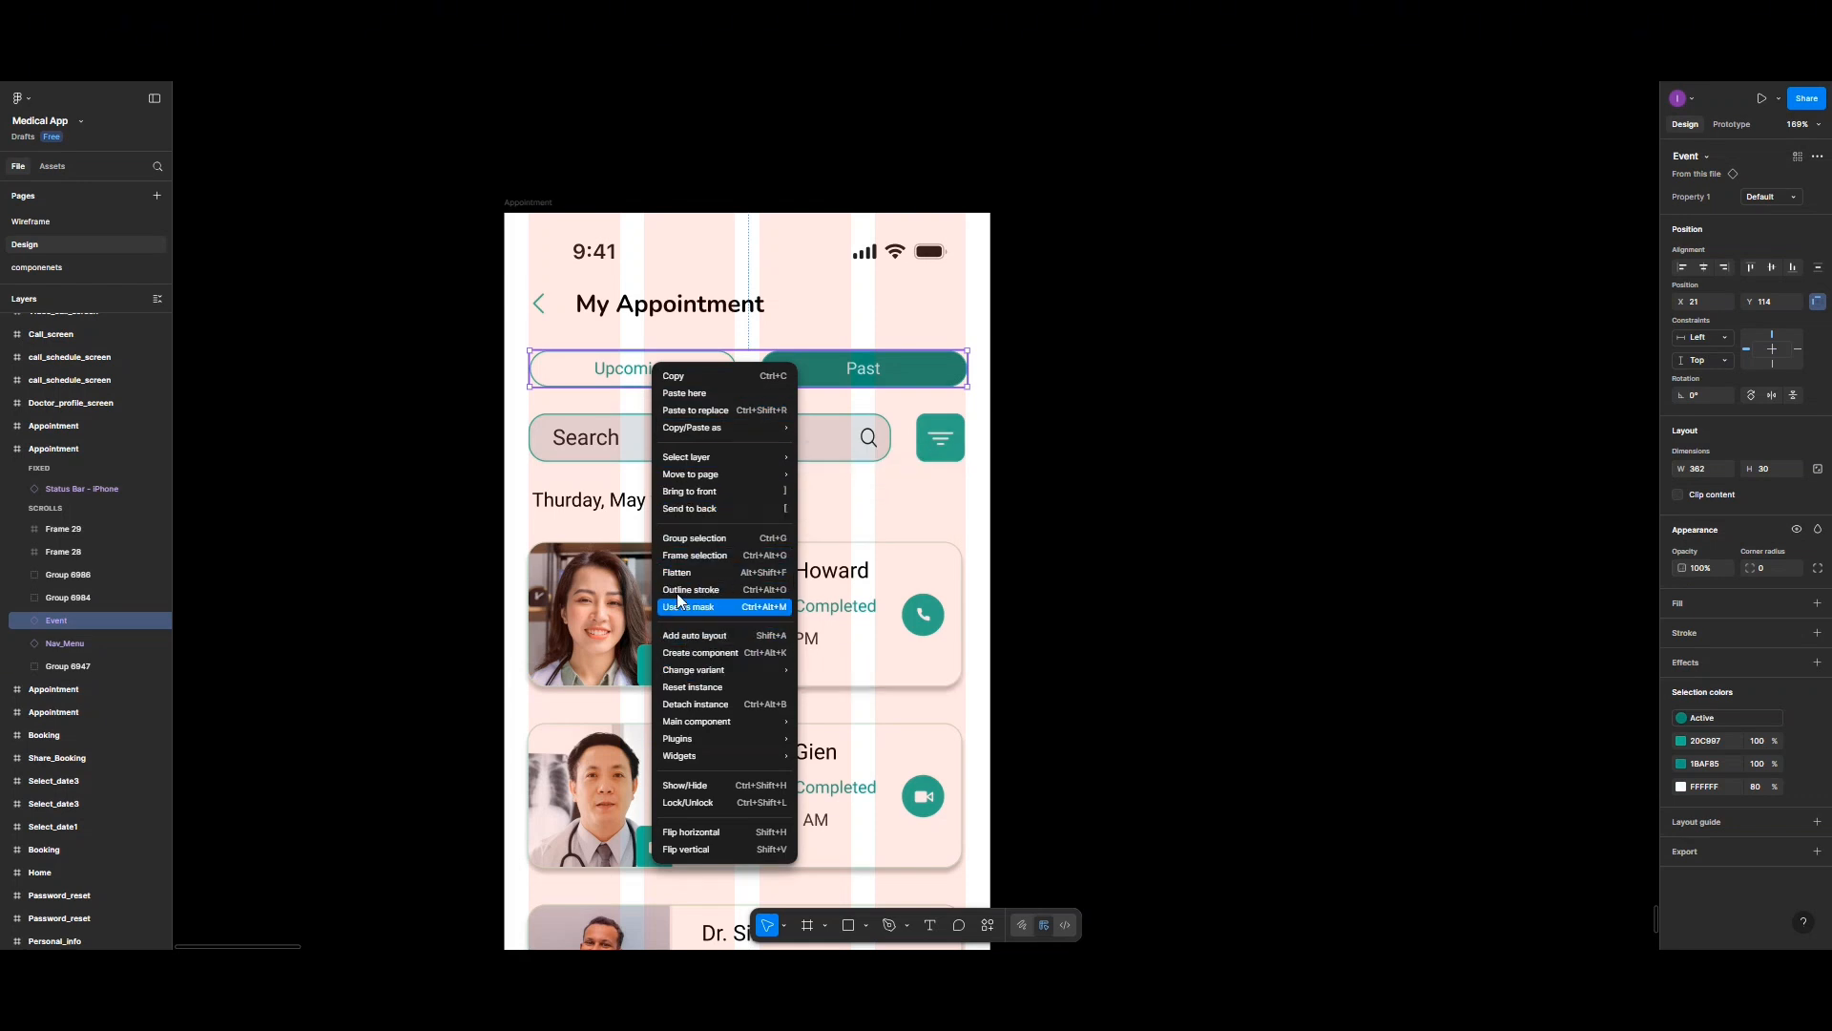
click(797, 353)
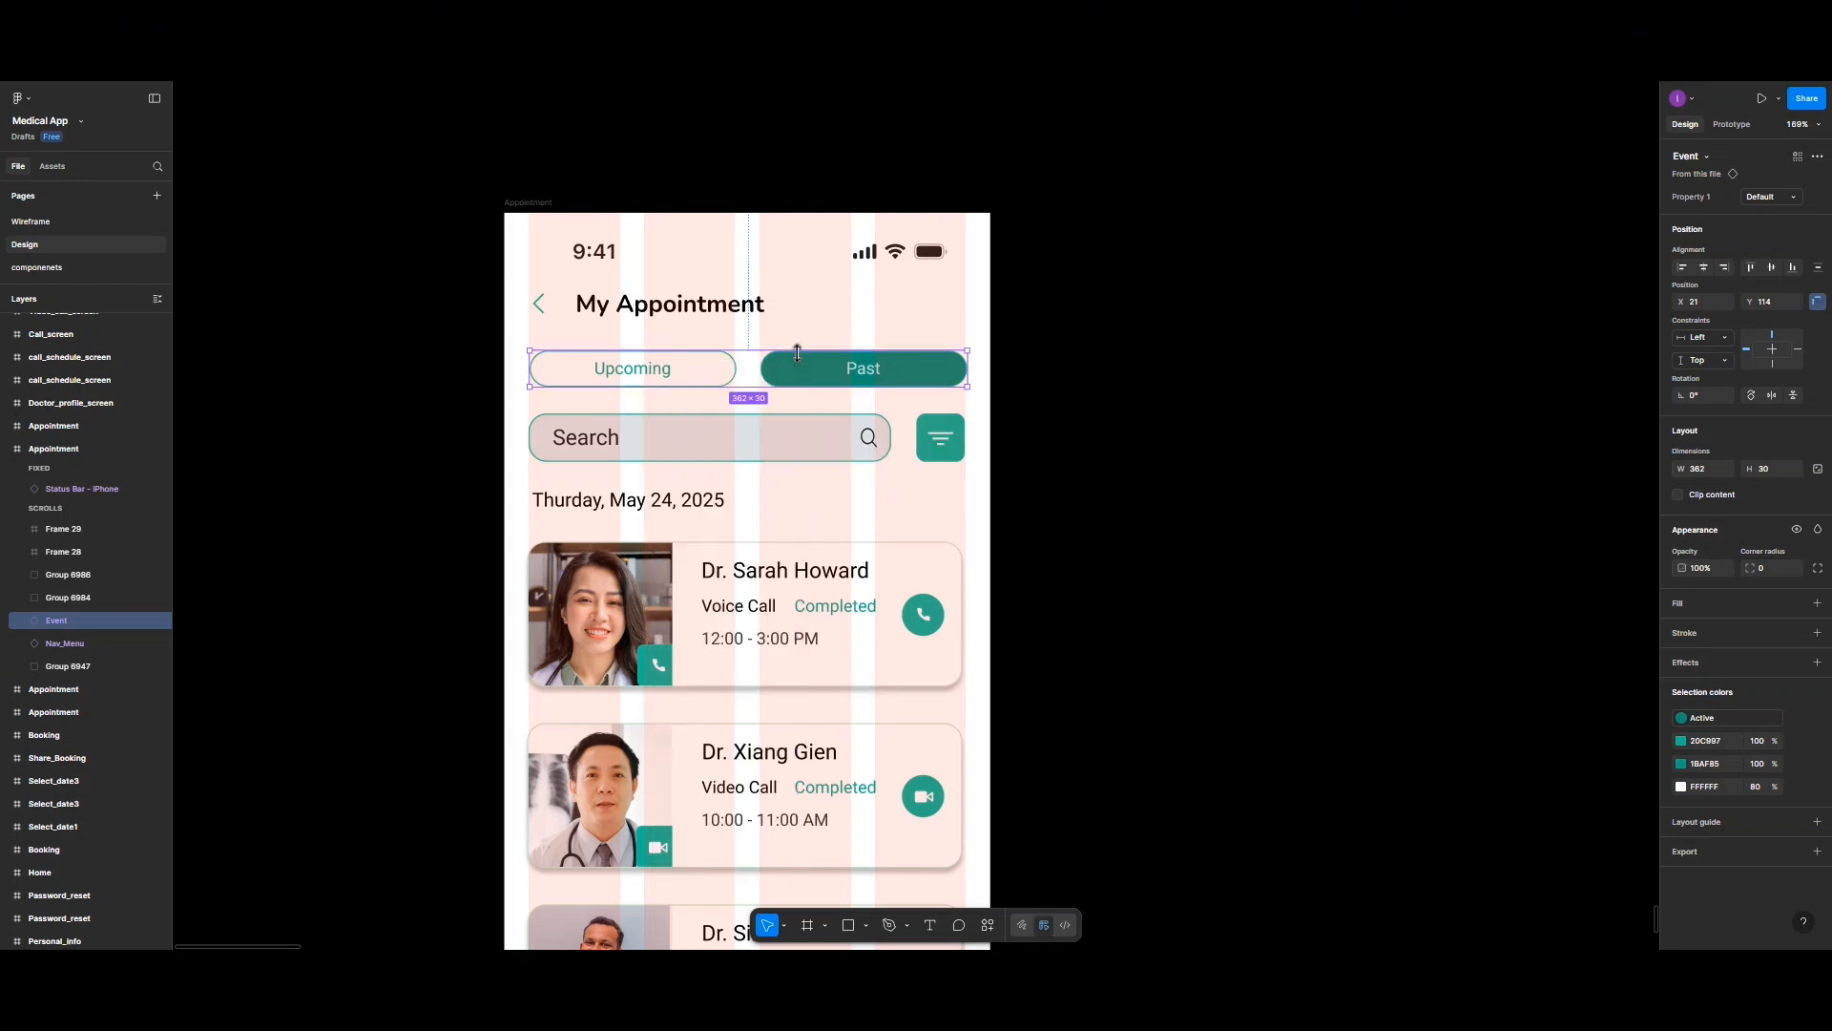
right_click(797, 366)
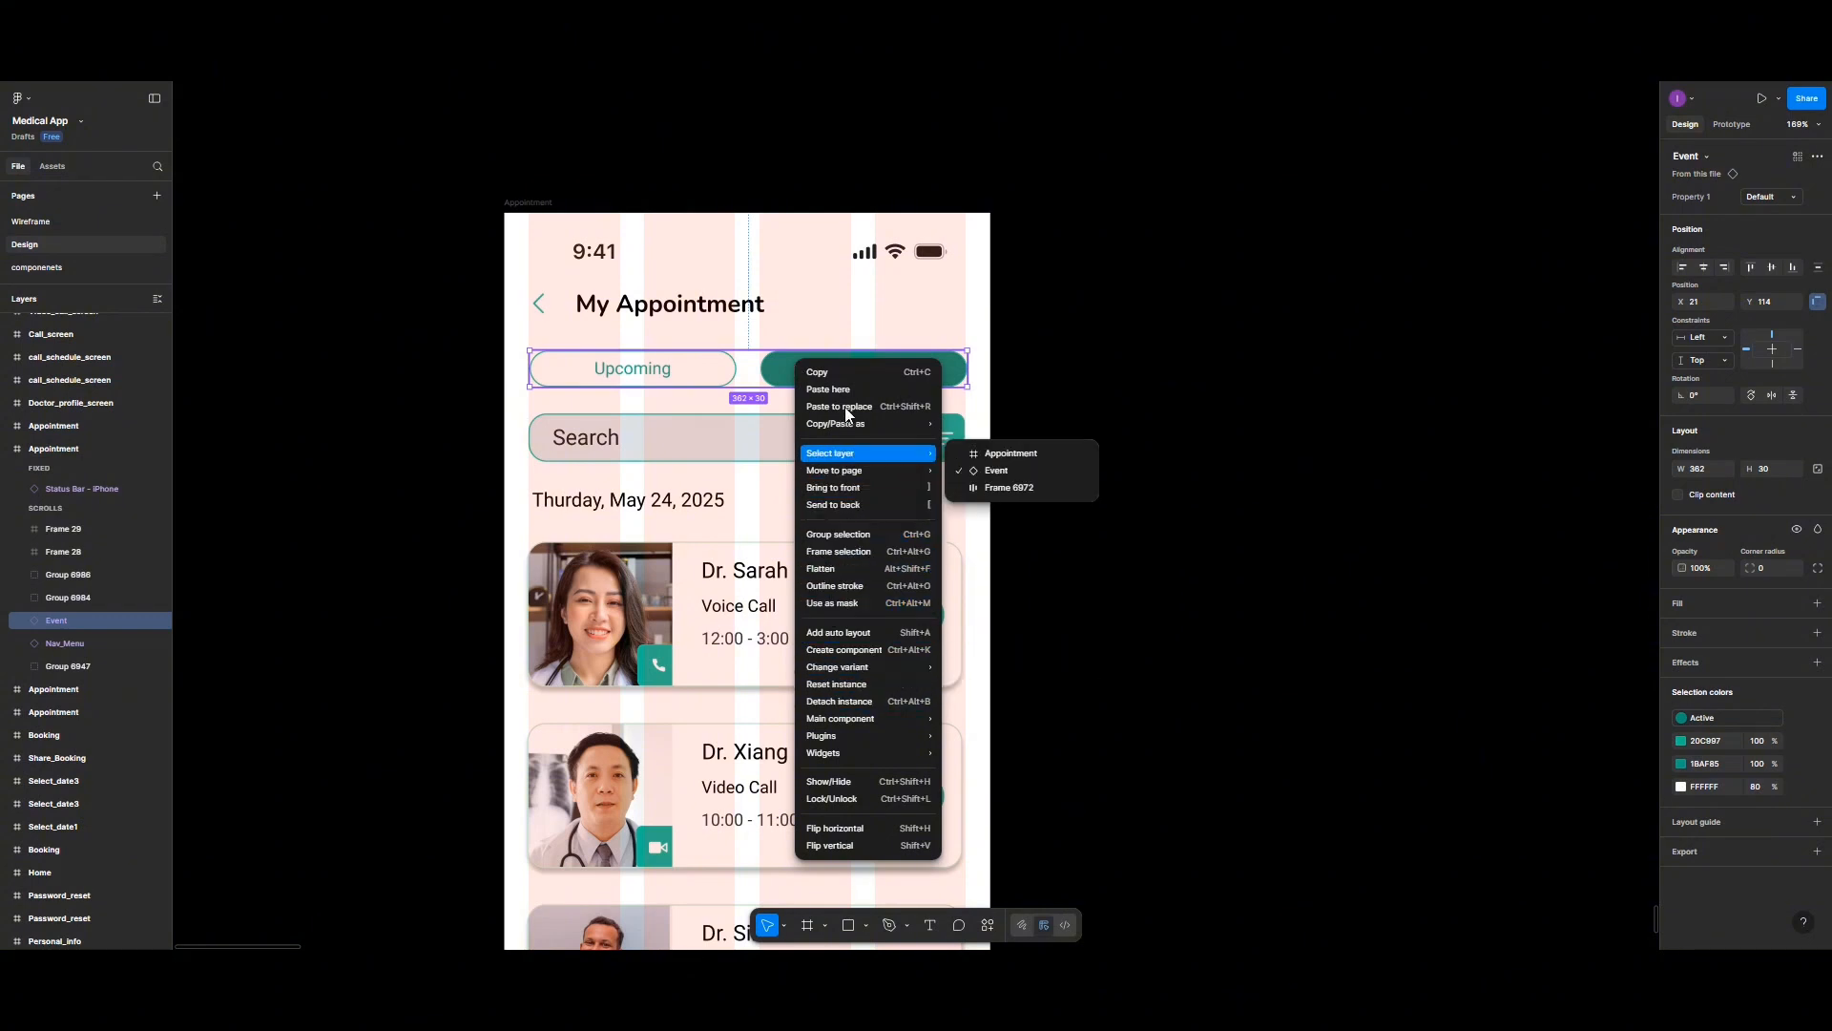
click(678, 368)
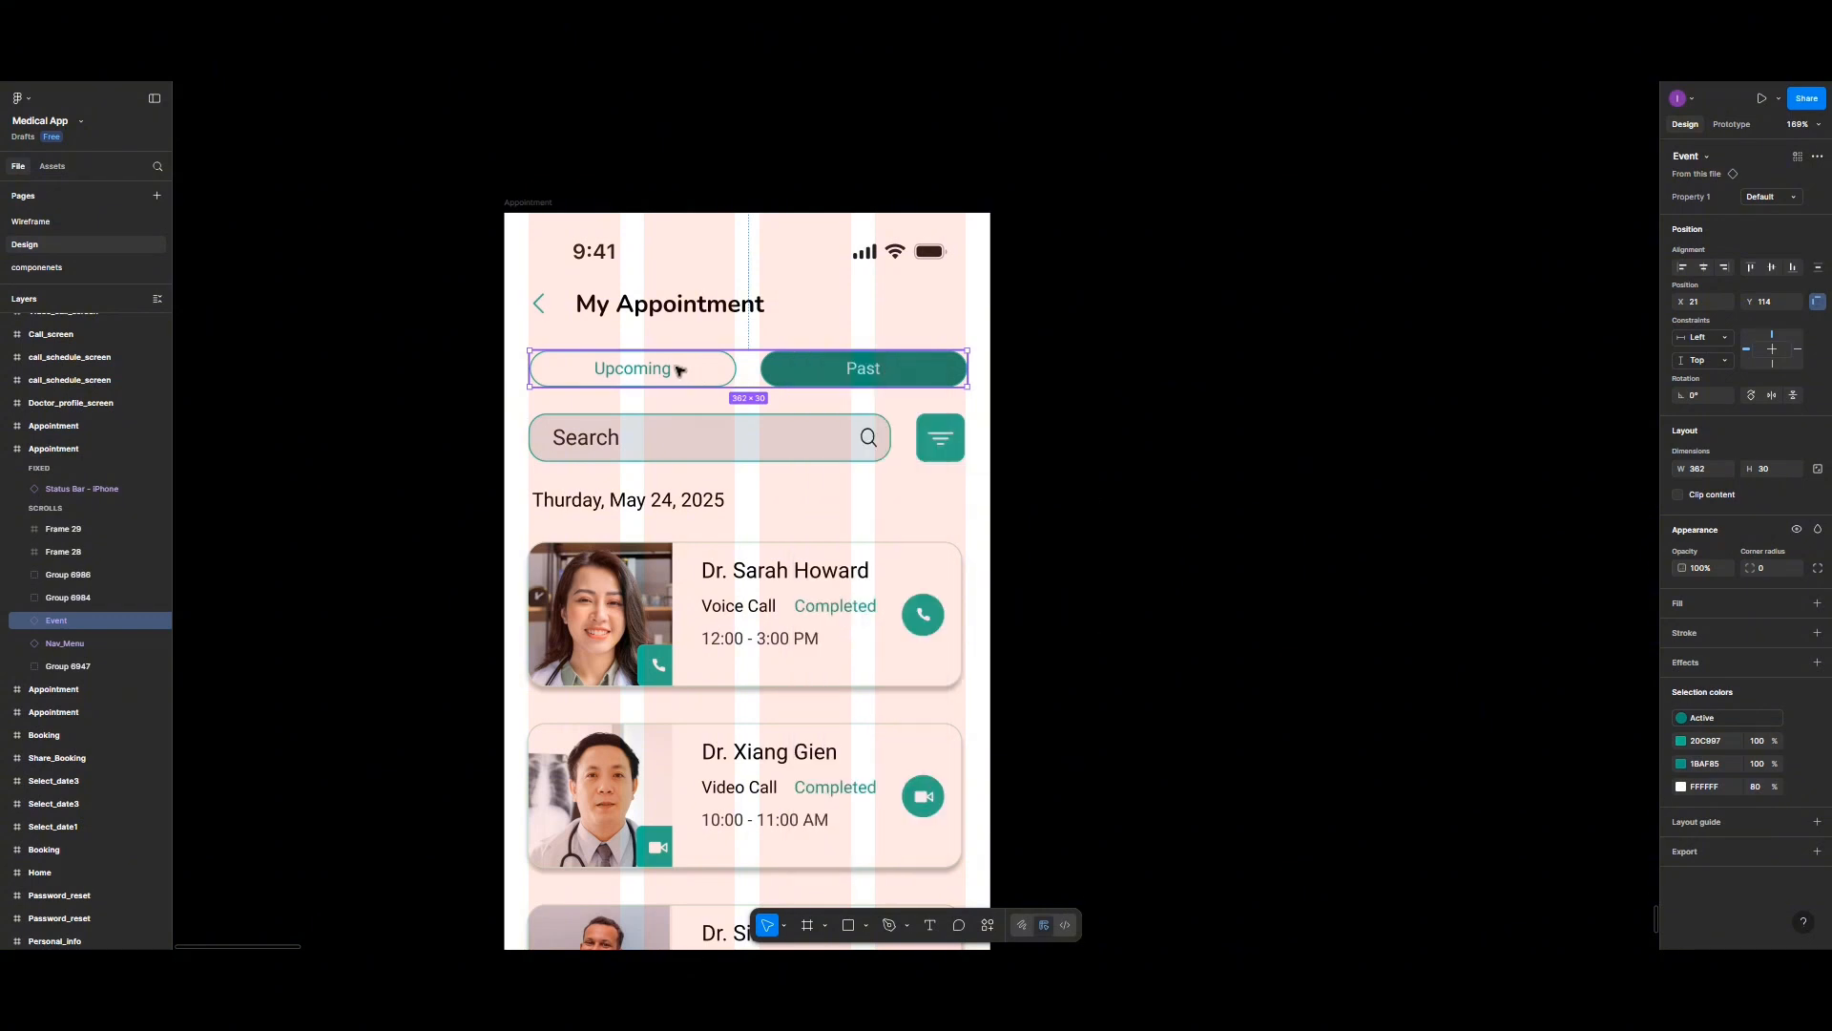
double_click(790, 370)
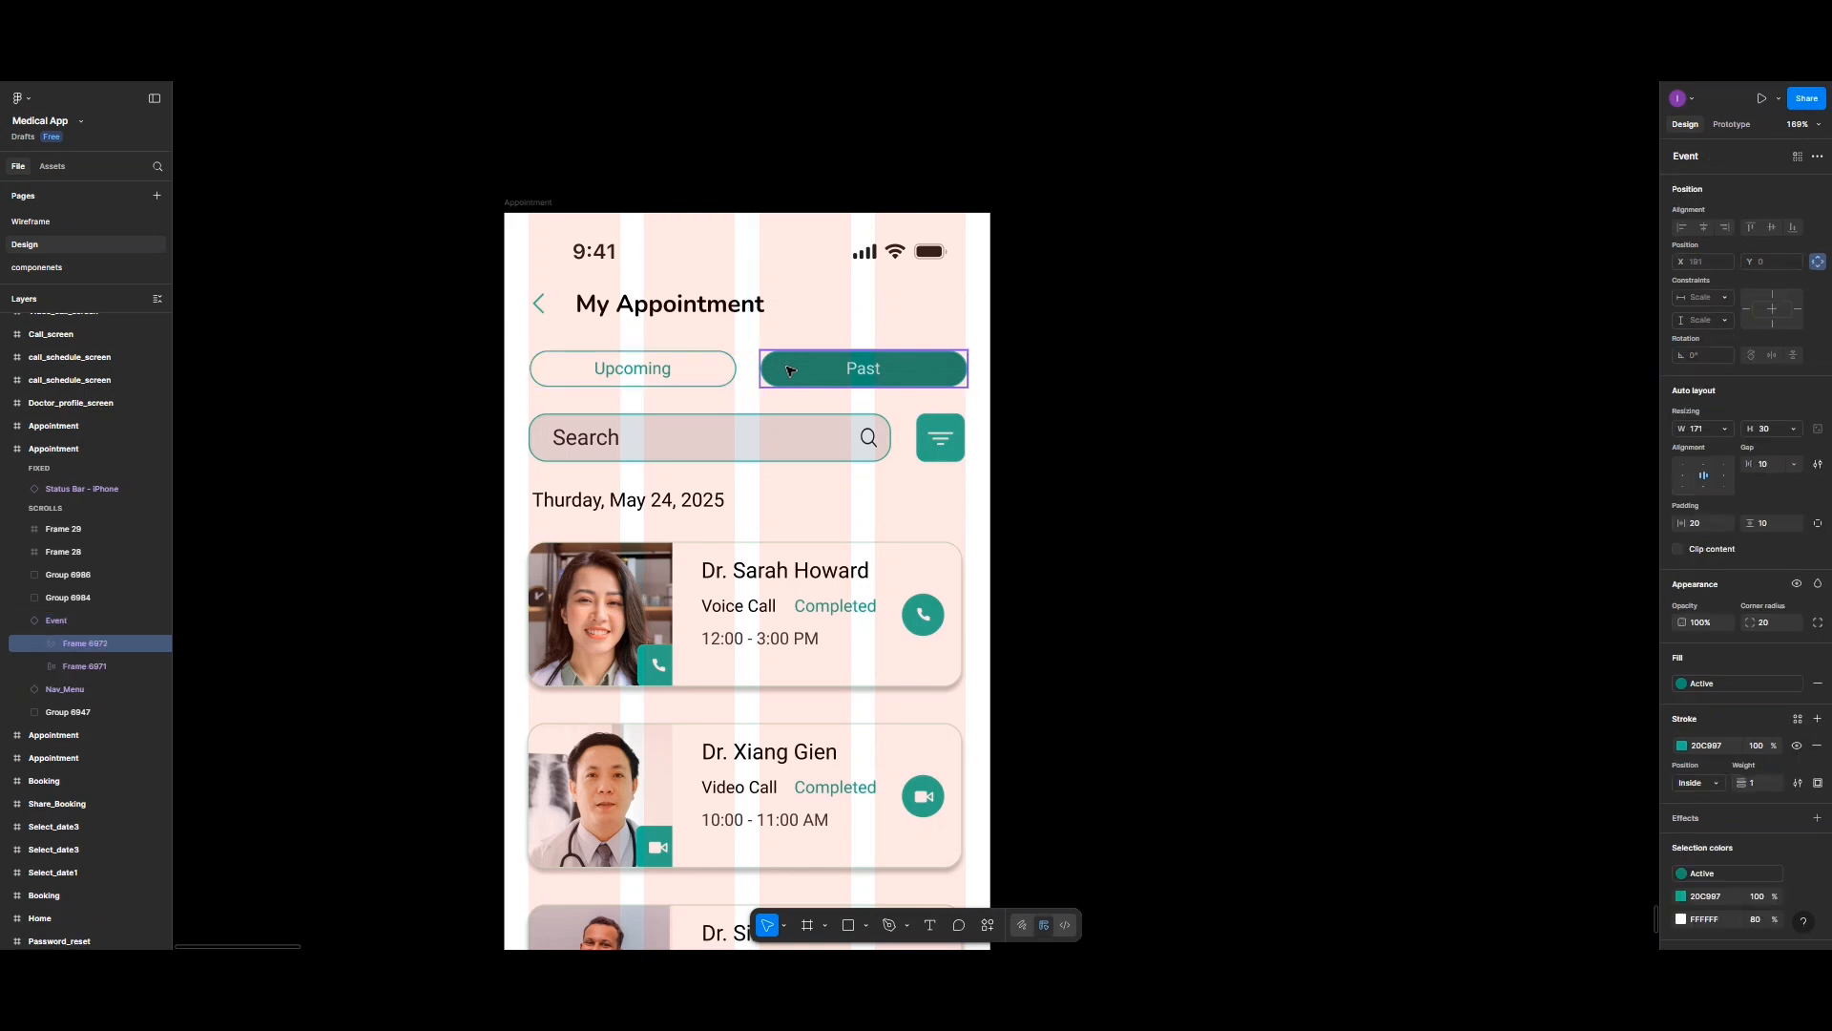
key(ctrl+shift+h)
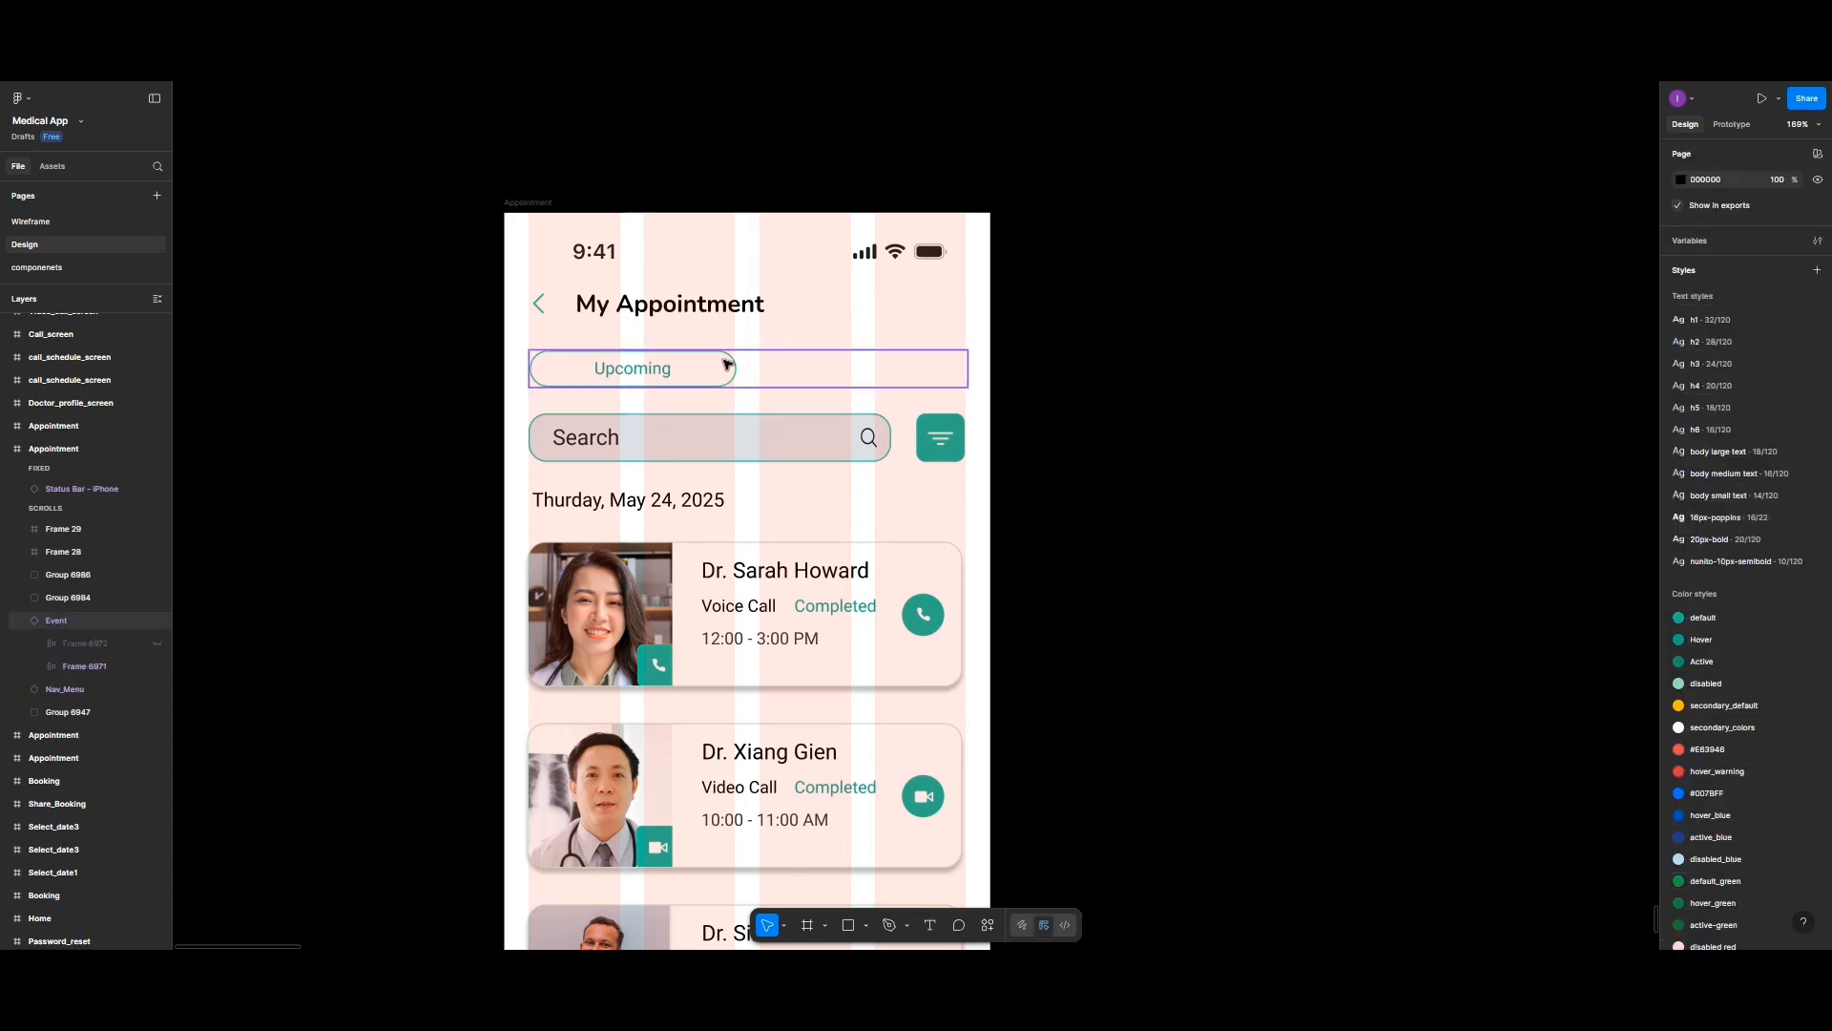
Step: Move the Event instance slightly to about X 24, Y 109 on the appointment screen
click(708, 365)
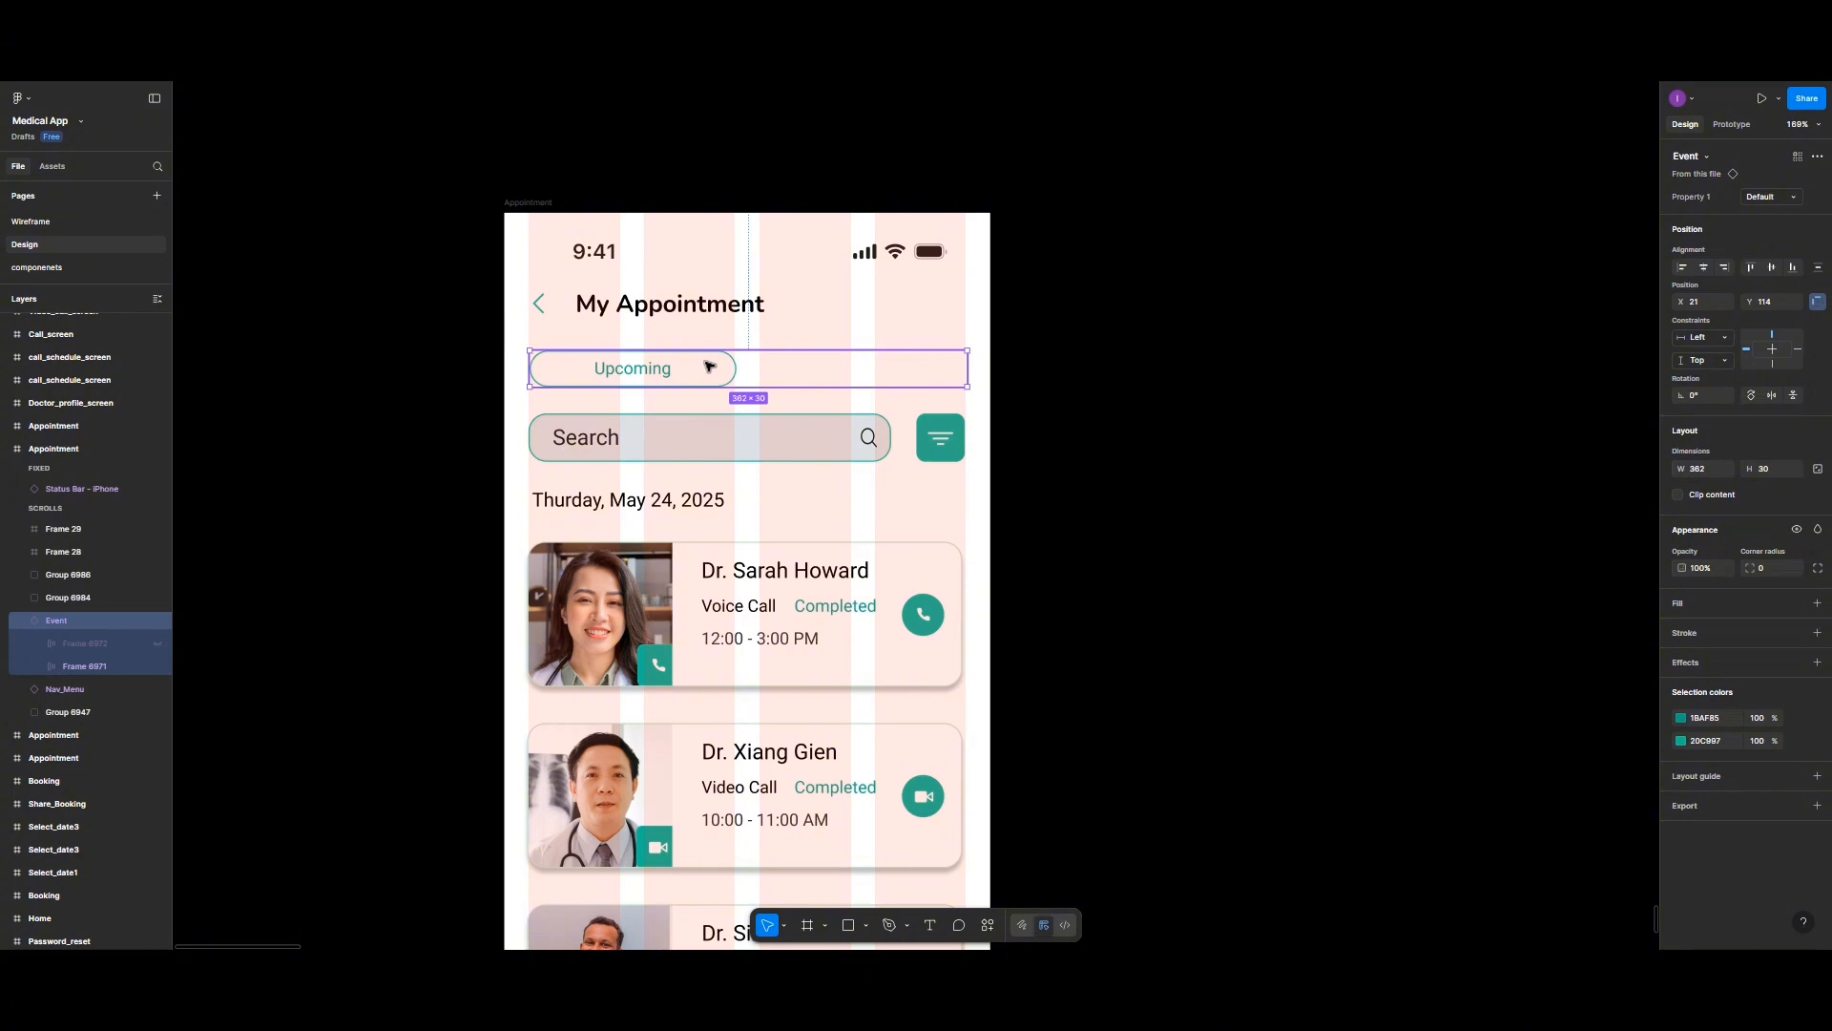
mouse_move(708, 366)
mouse_down()
mouse_move(1337, 409)
mouse_move(1195, 536)
mouse_move(690, 392)
mouse_move(702, 363)
mouse_up()
double_click(1329, 416)
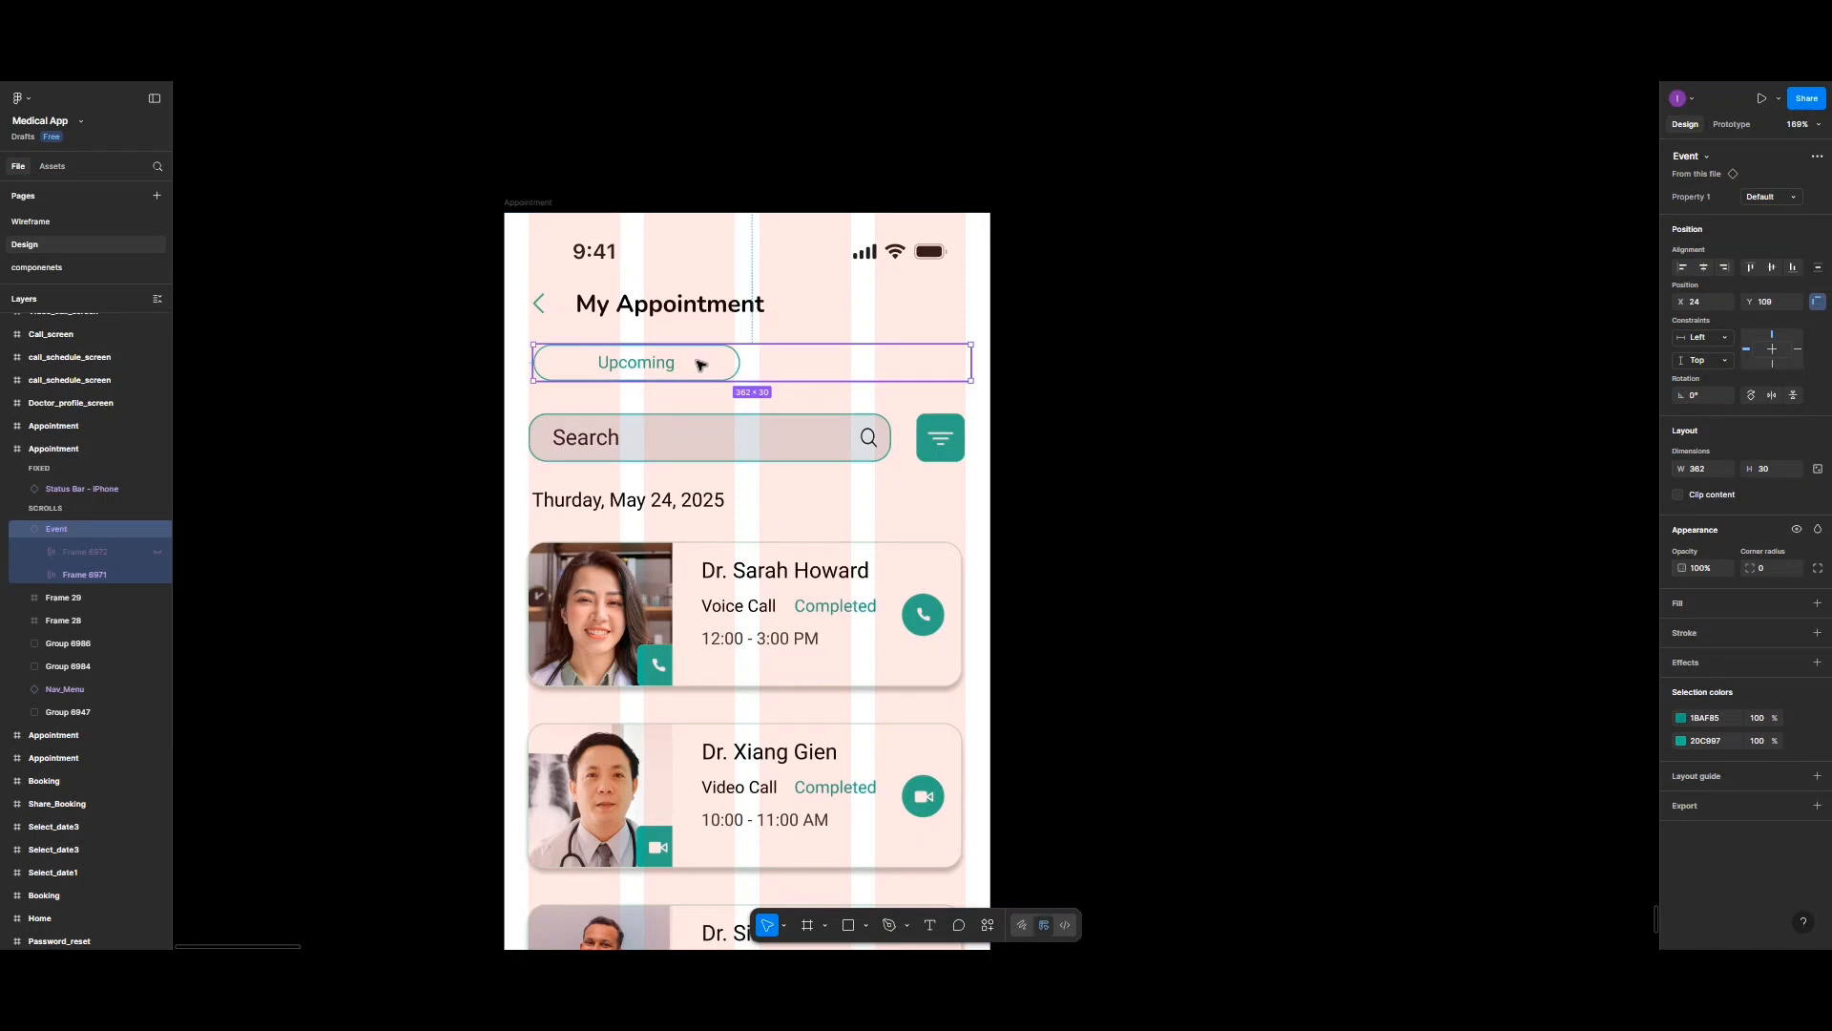
Step: Change the text of the remaining Upcoming pill to "Messaging"
double_click(702, 363)
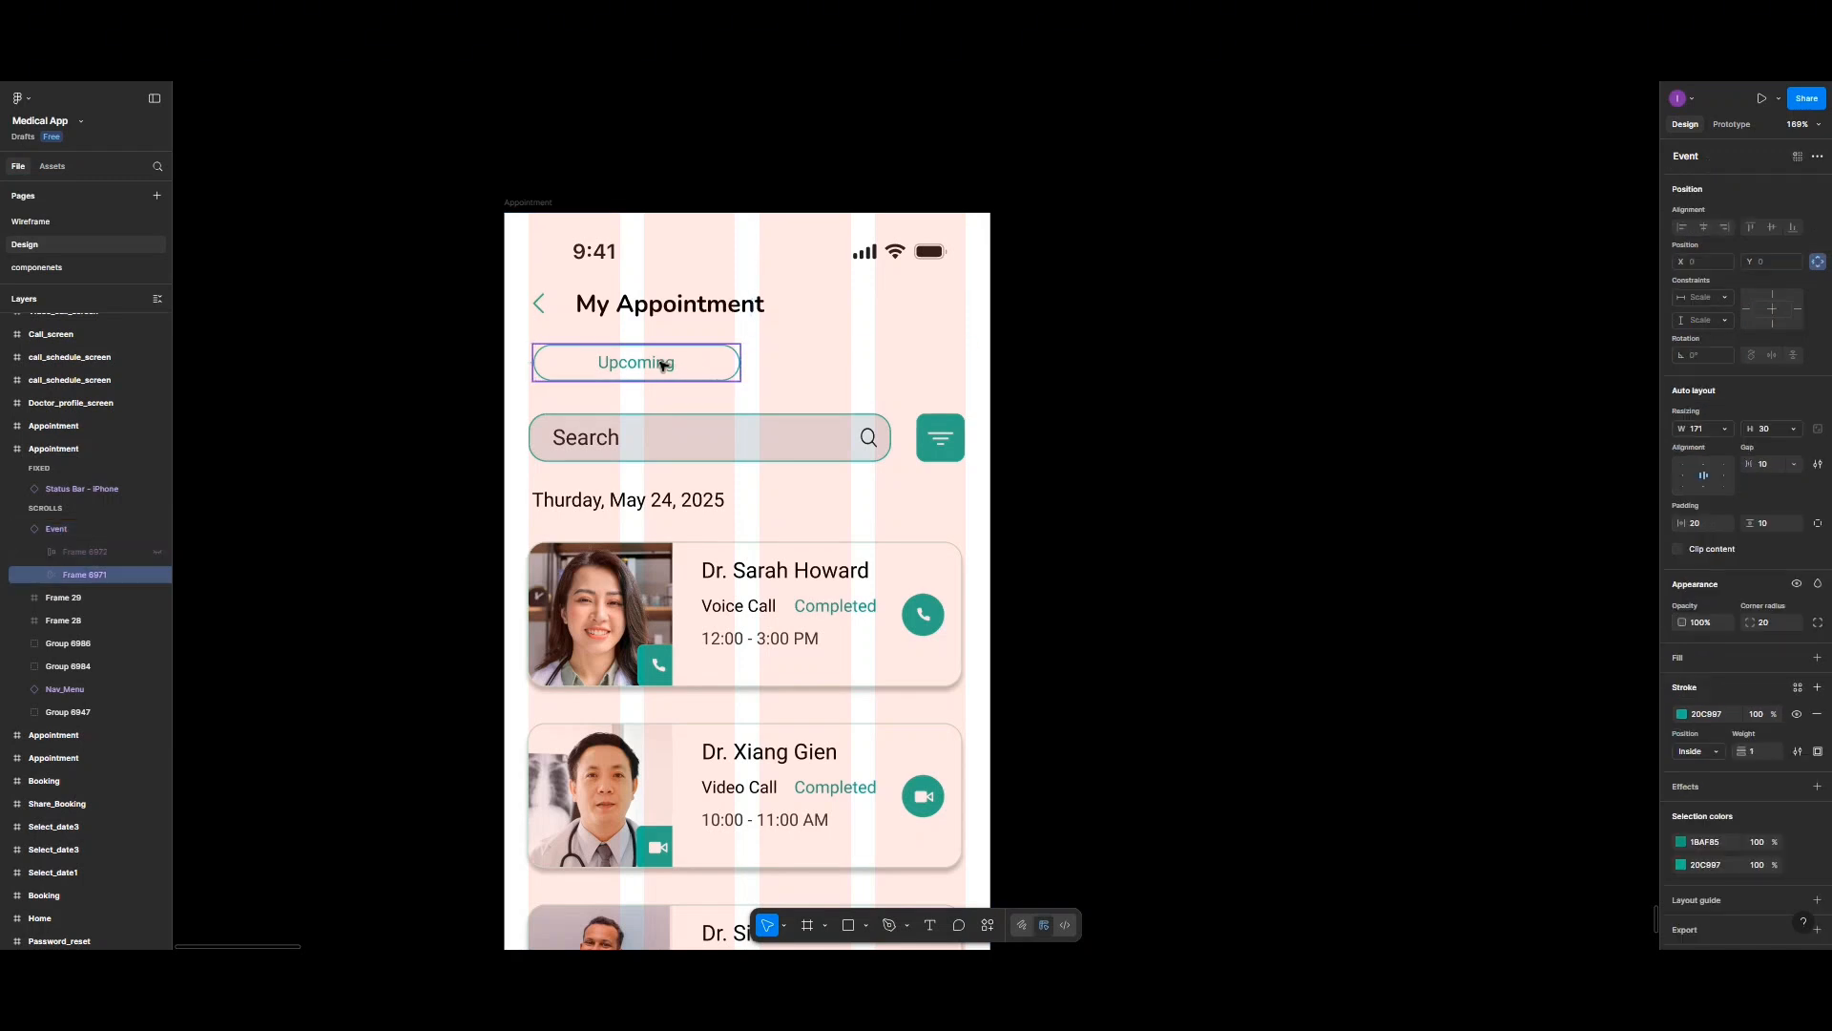
double_click(663, 364)
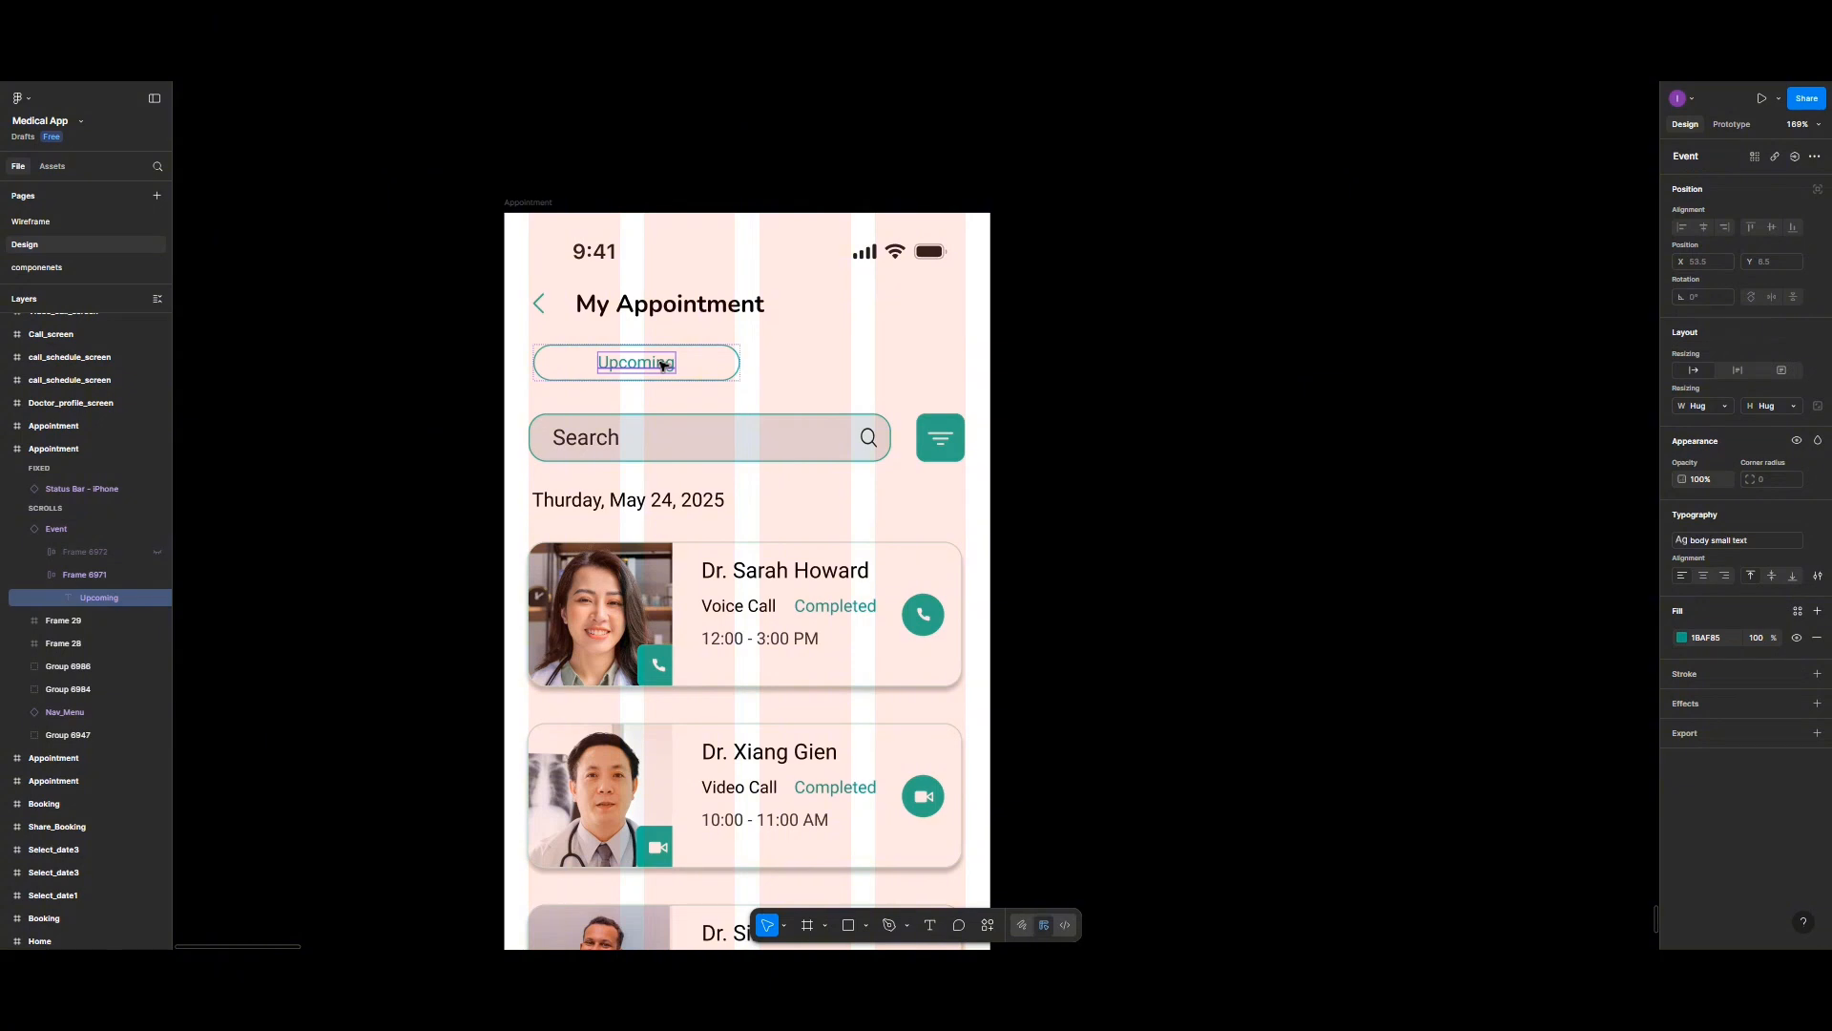
double_click(664, 364)
text(Messaging)
key(Escape)
Step: Try a fixed width on the Messaging label, return it to hug contents, and open the width options of its pill frame
click(1702, 403)
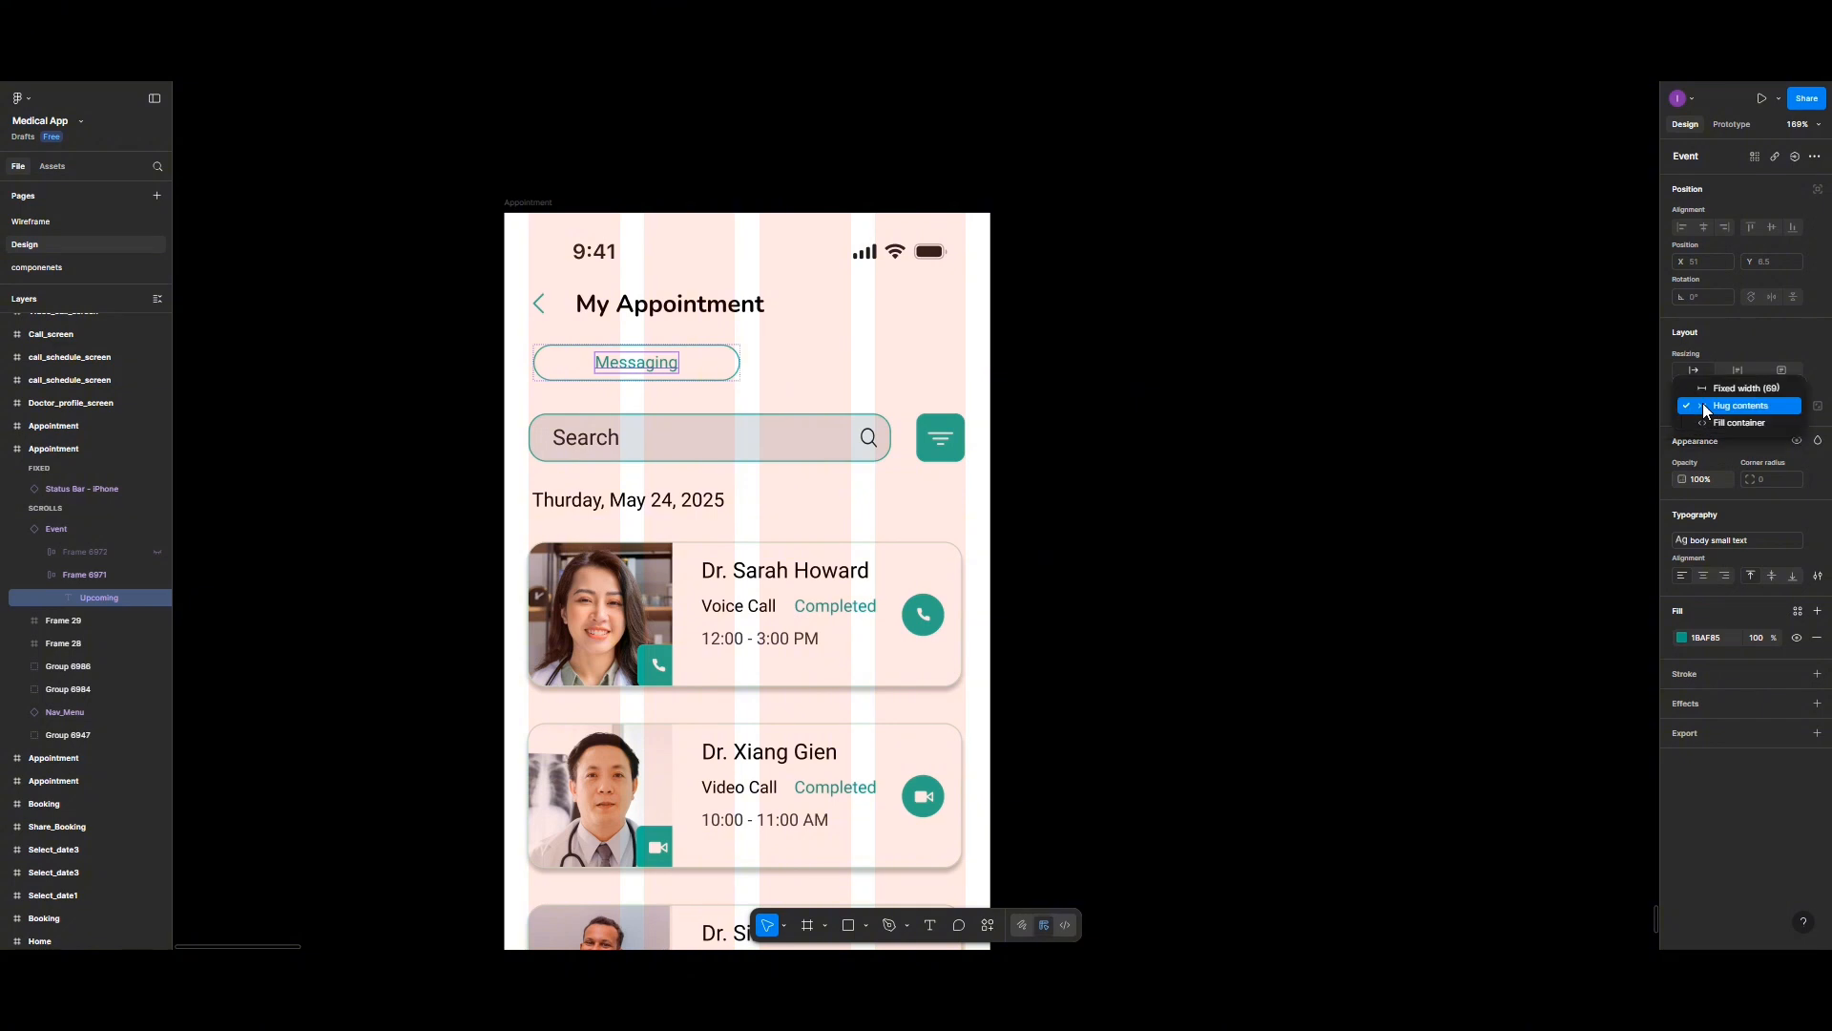
click(1681, 409)
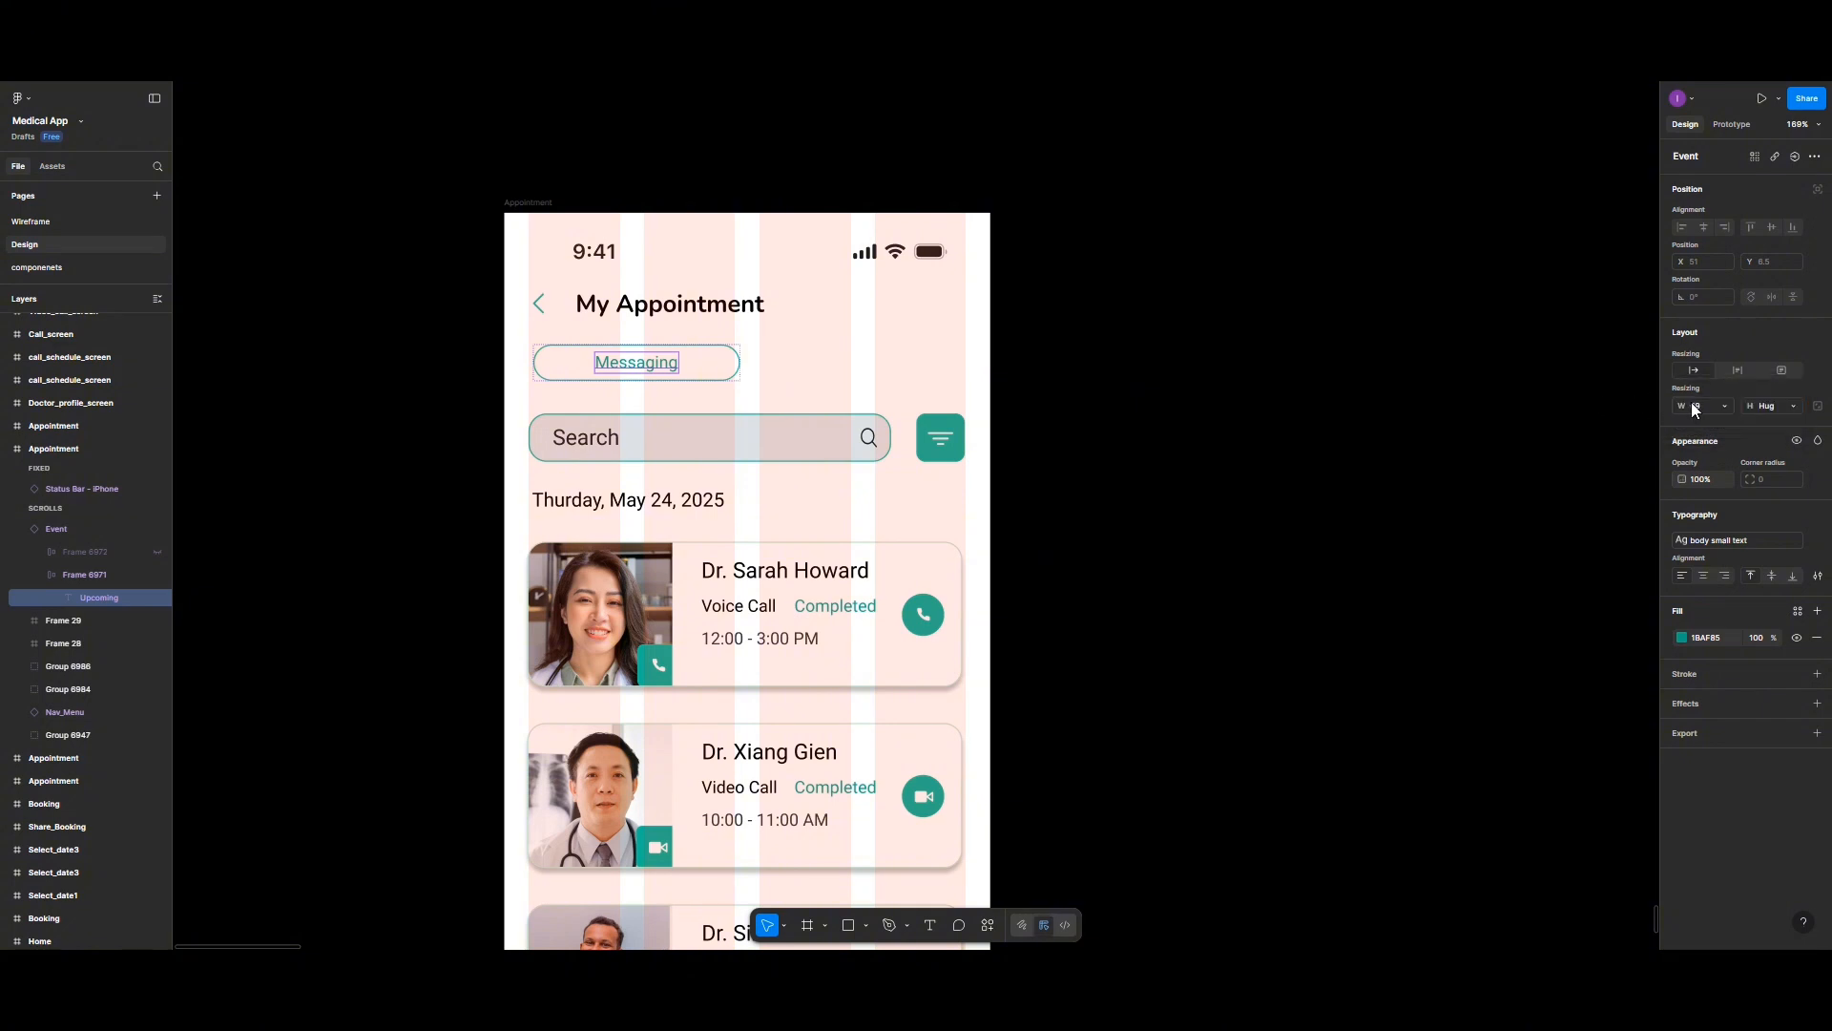
click(1703, 407)
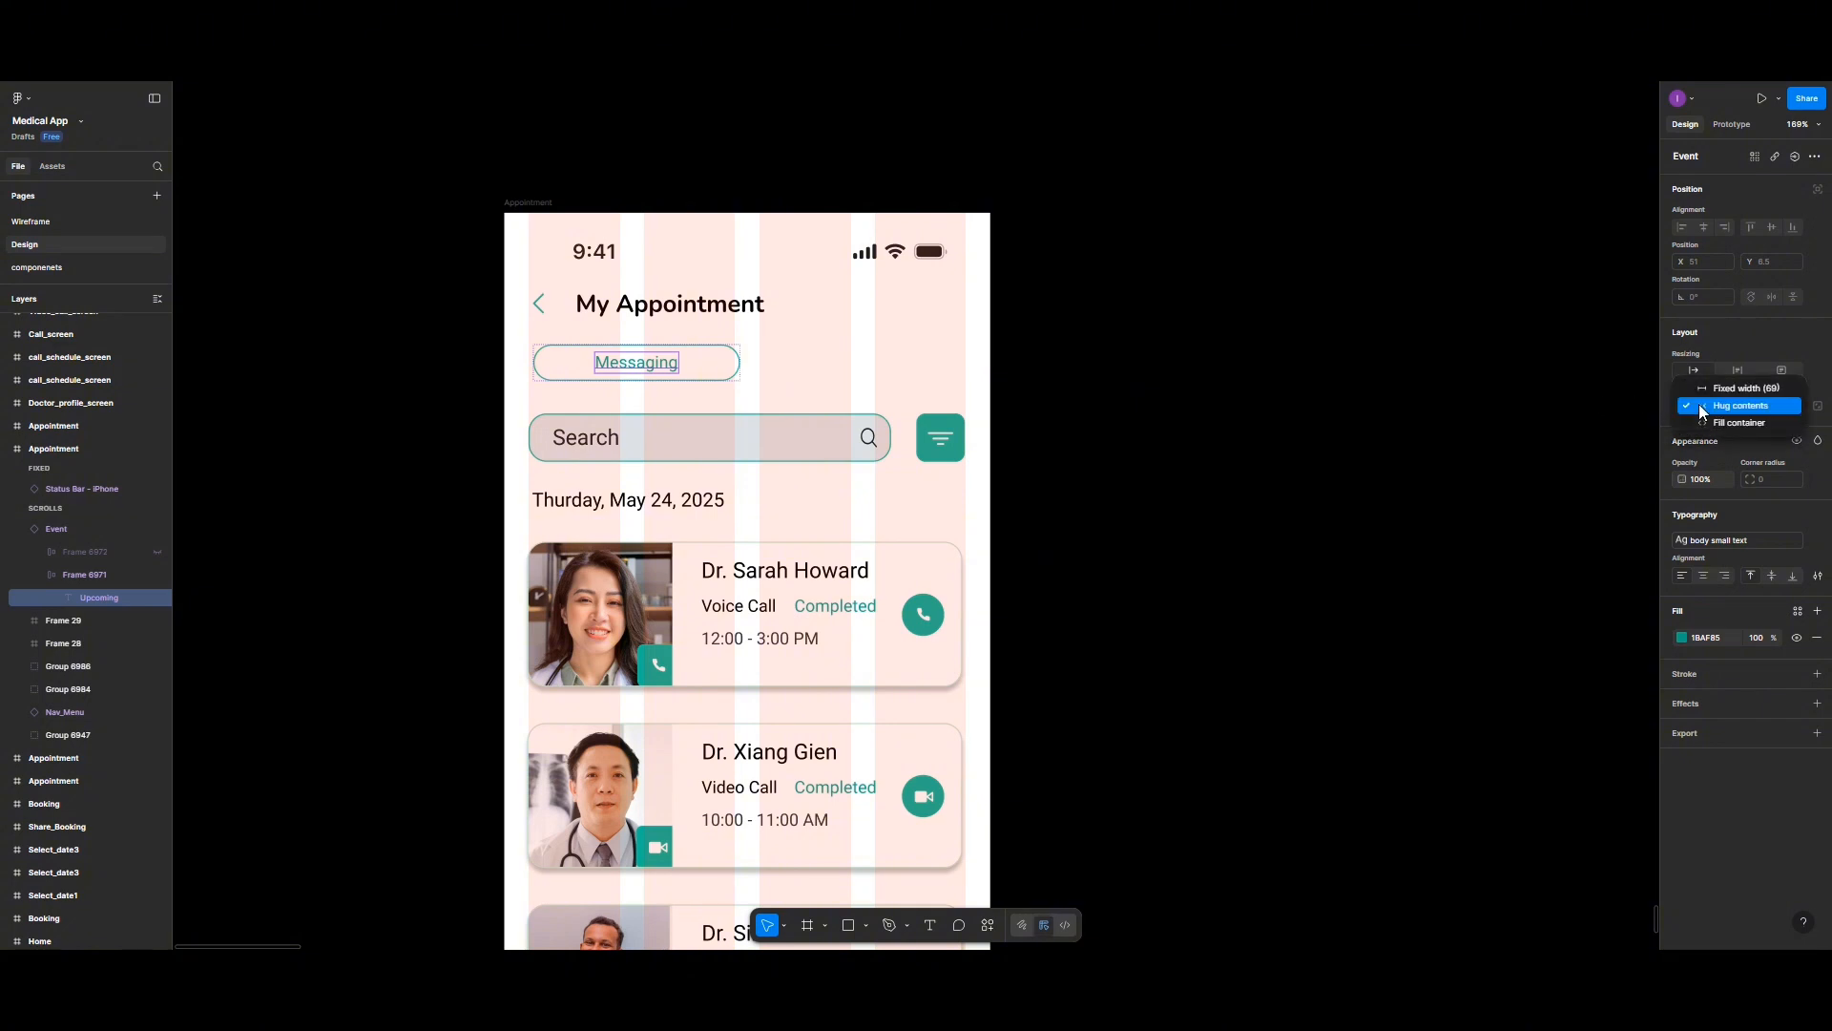
click(1700, 402)
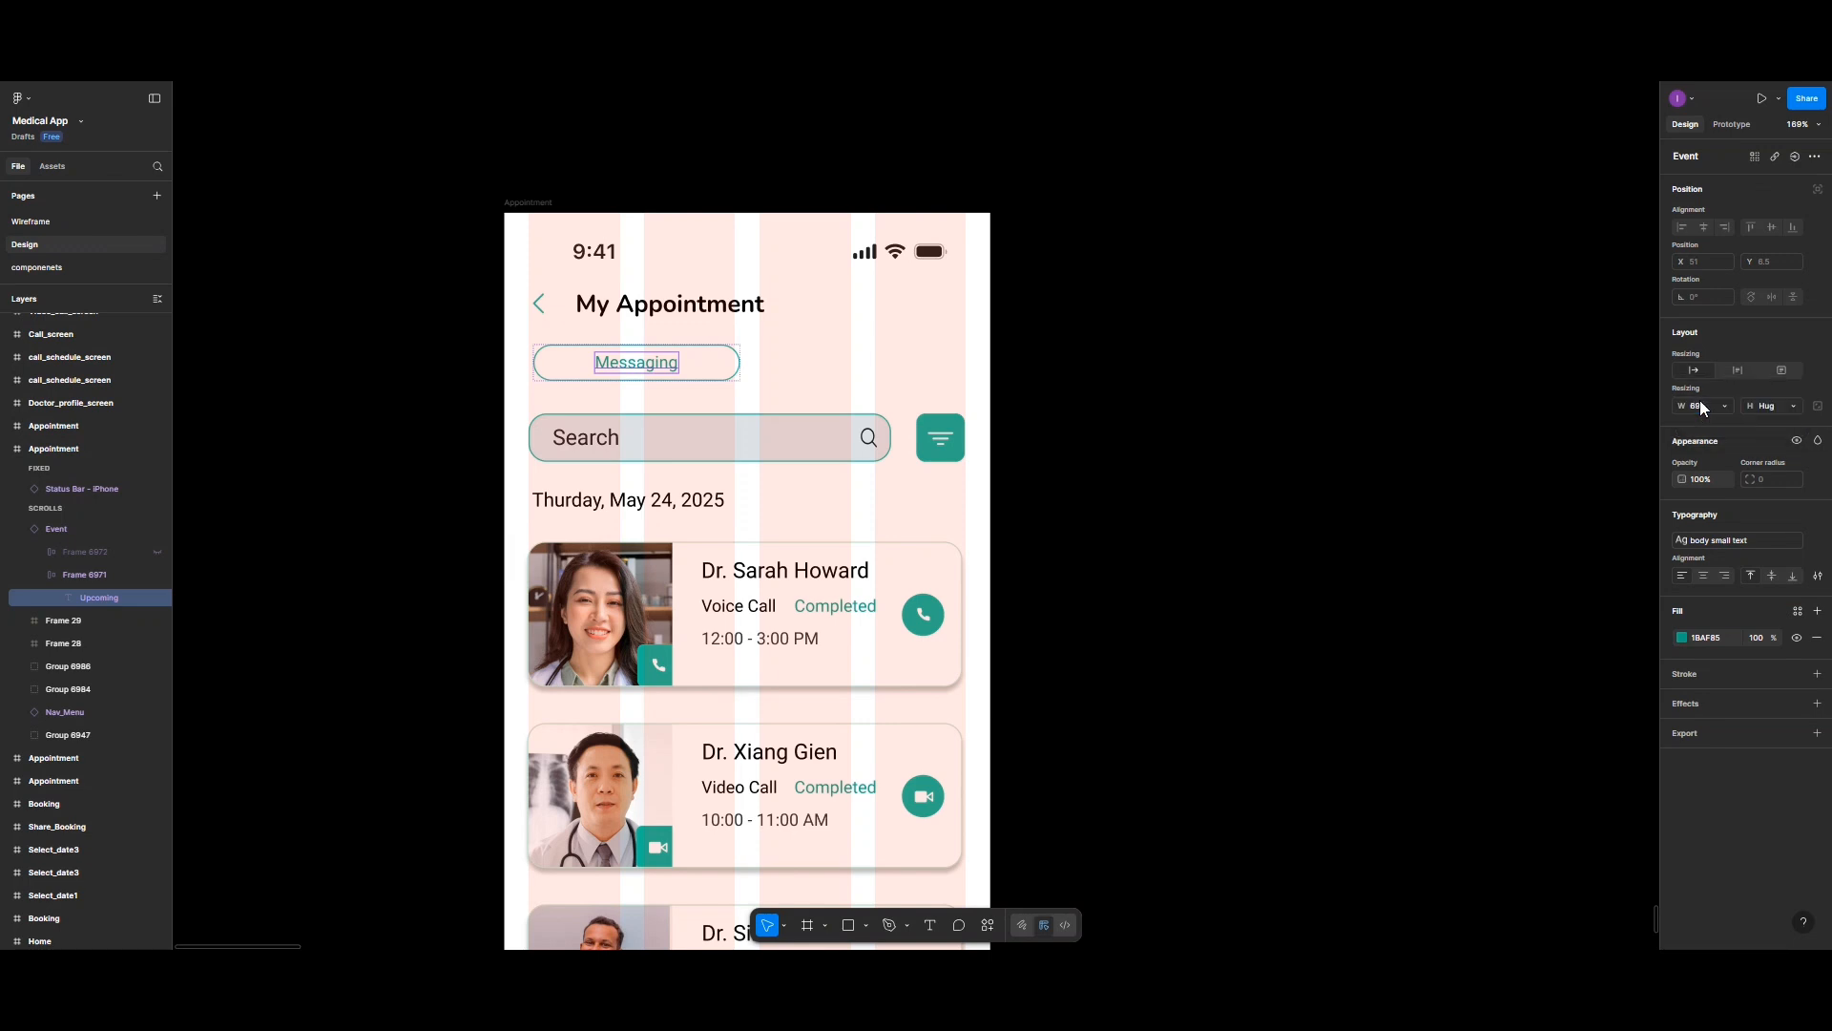
click(1727, 404)
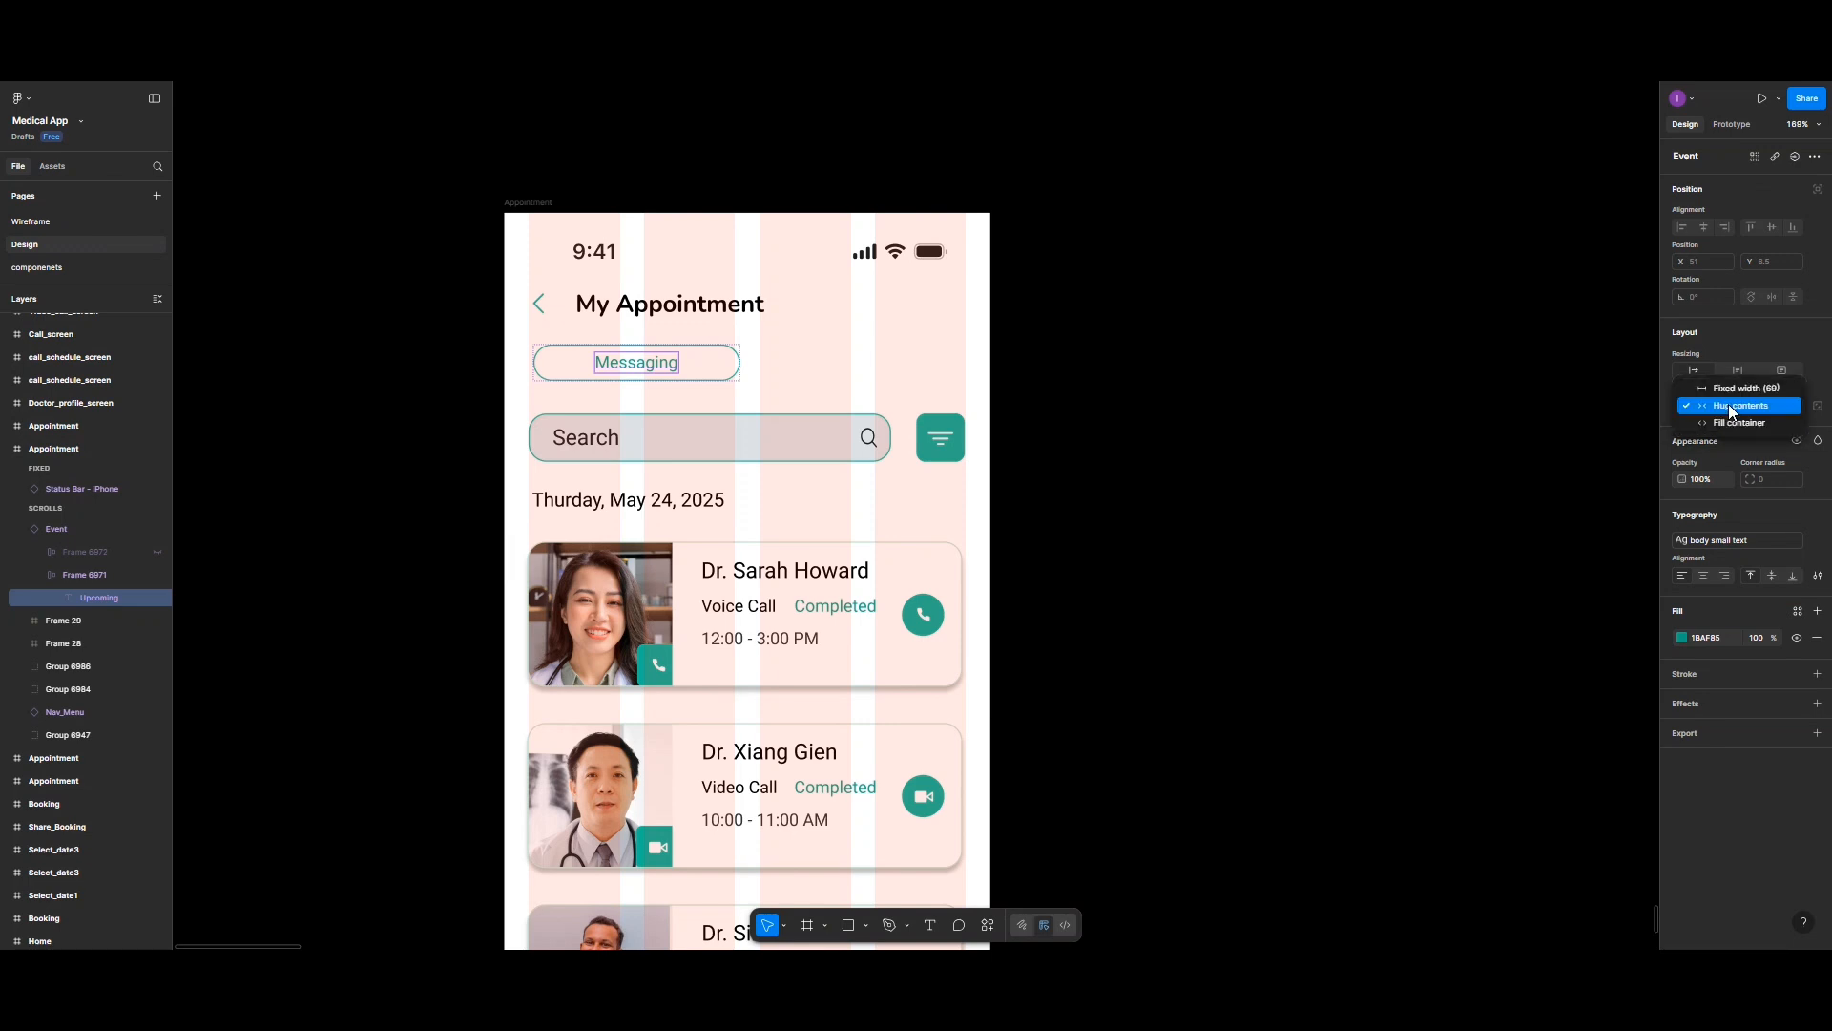
click(1726, 391)
click(1699, 402)
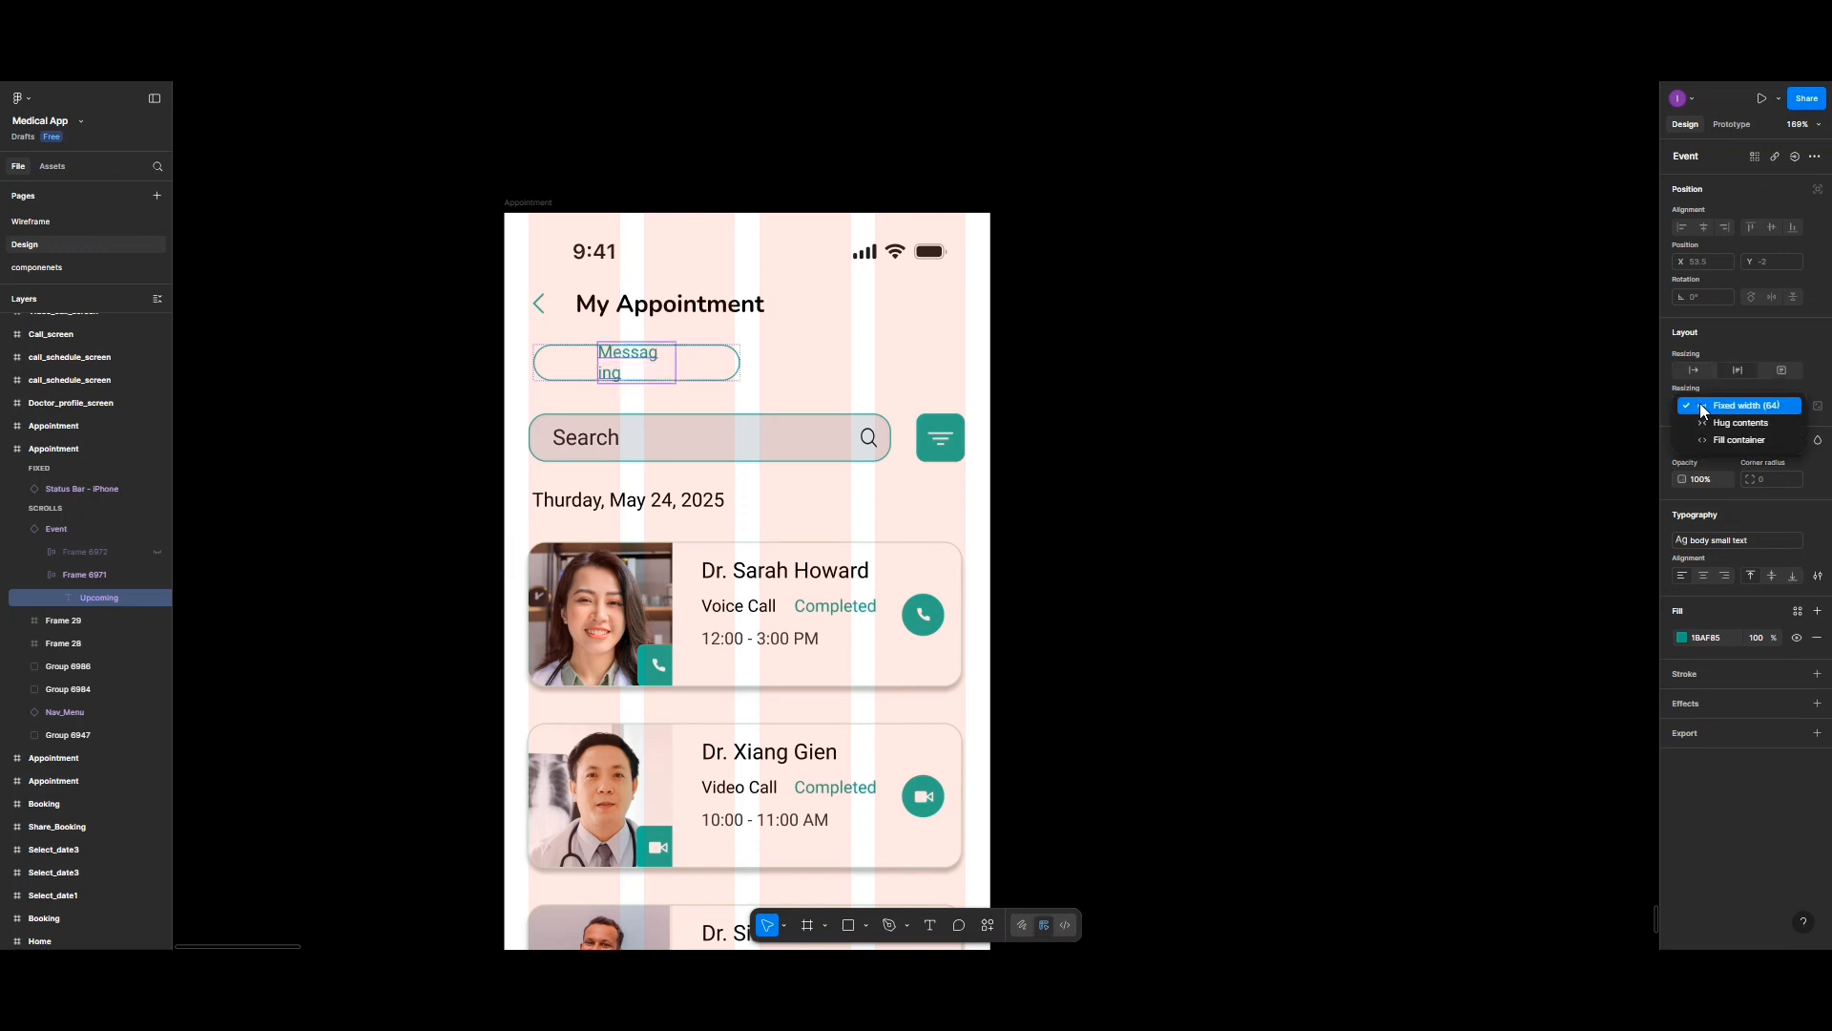
click(1714, 423)
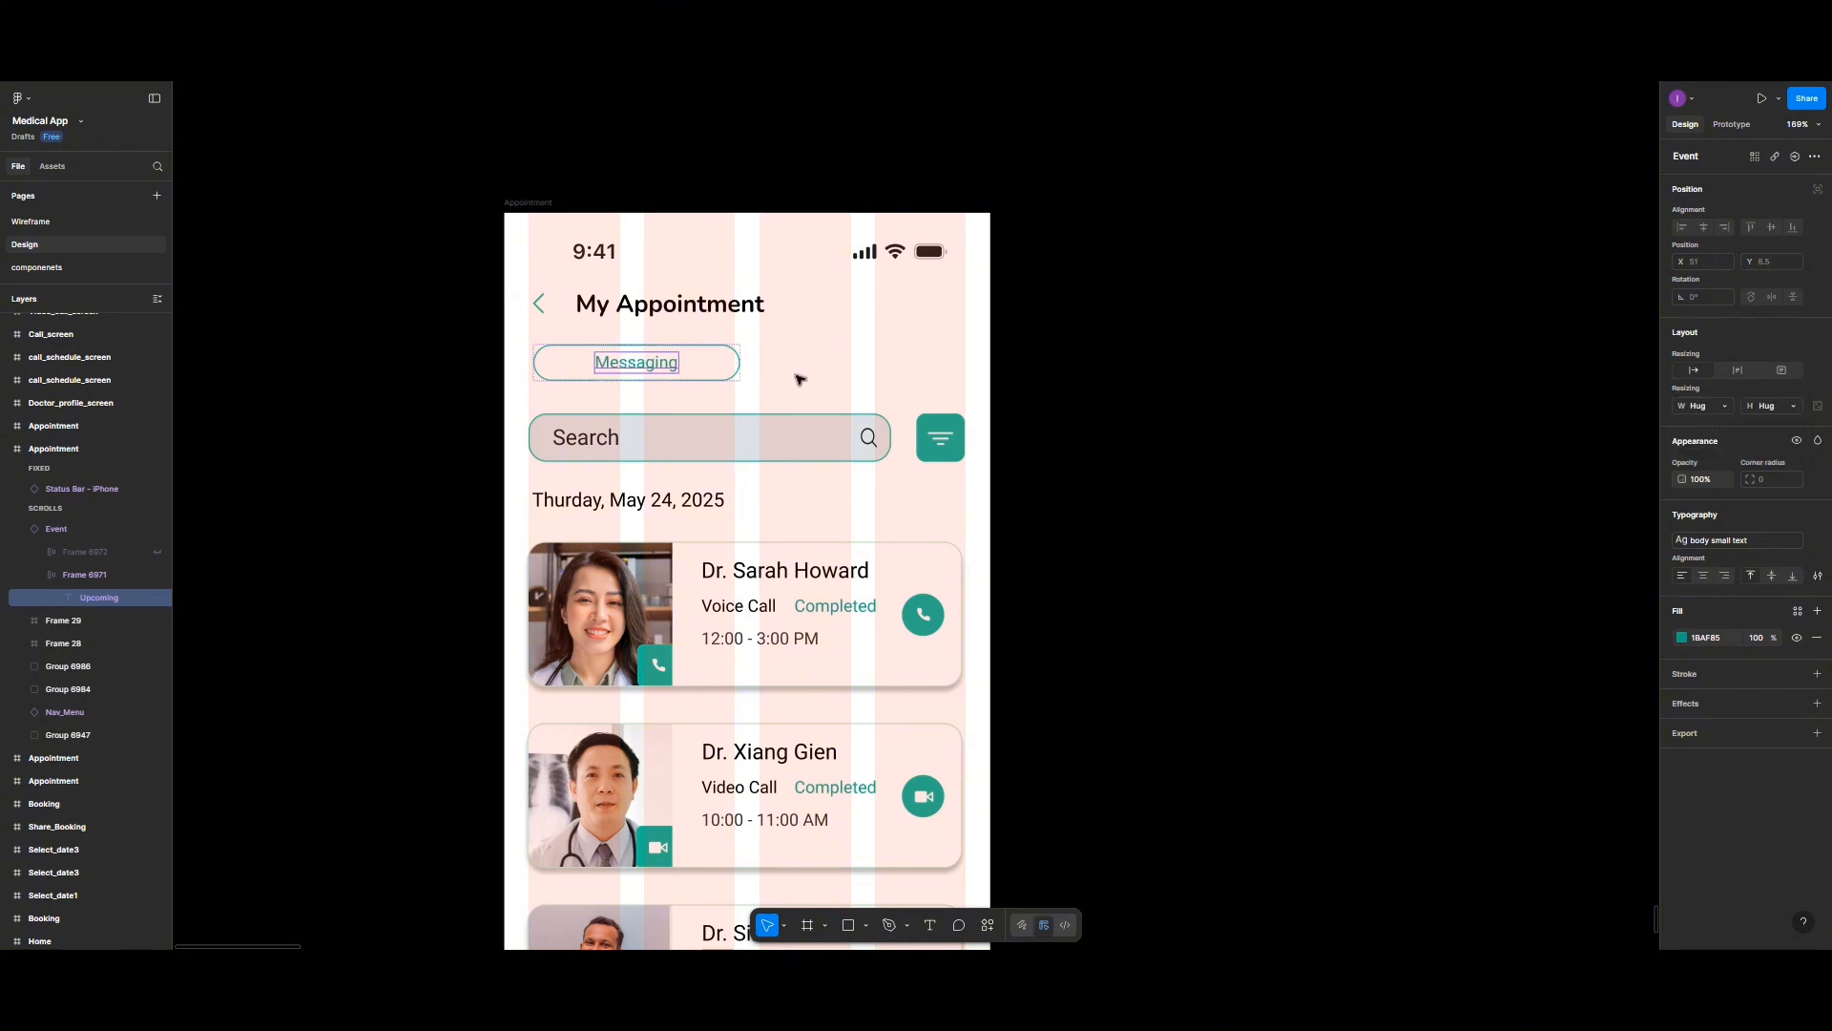
click(707, 360)
click(1702, 434)
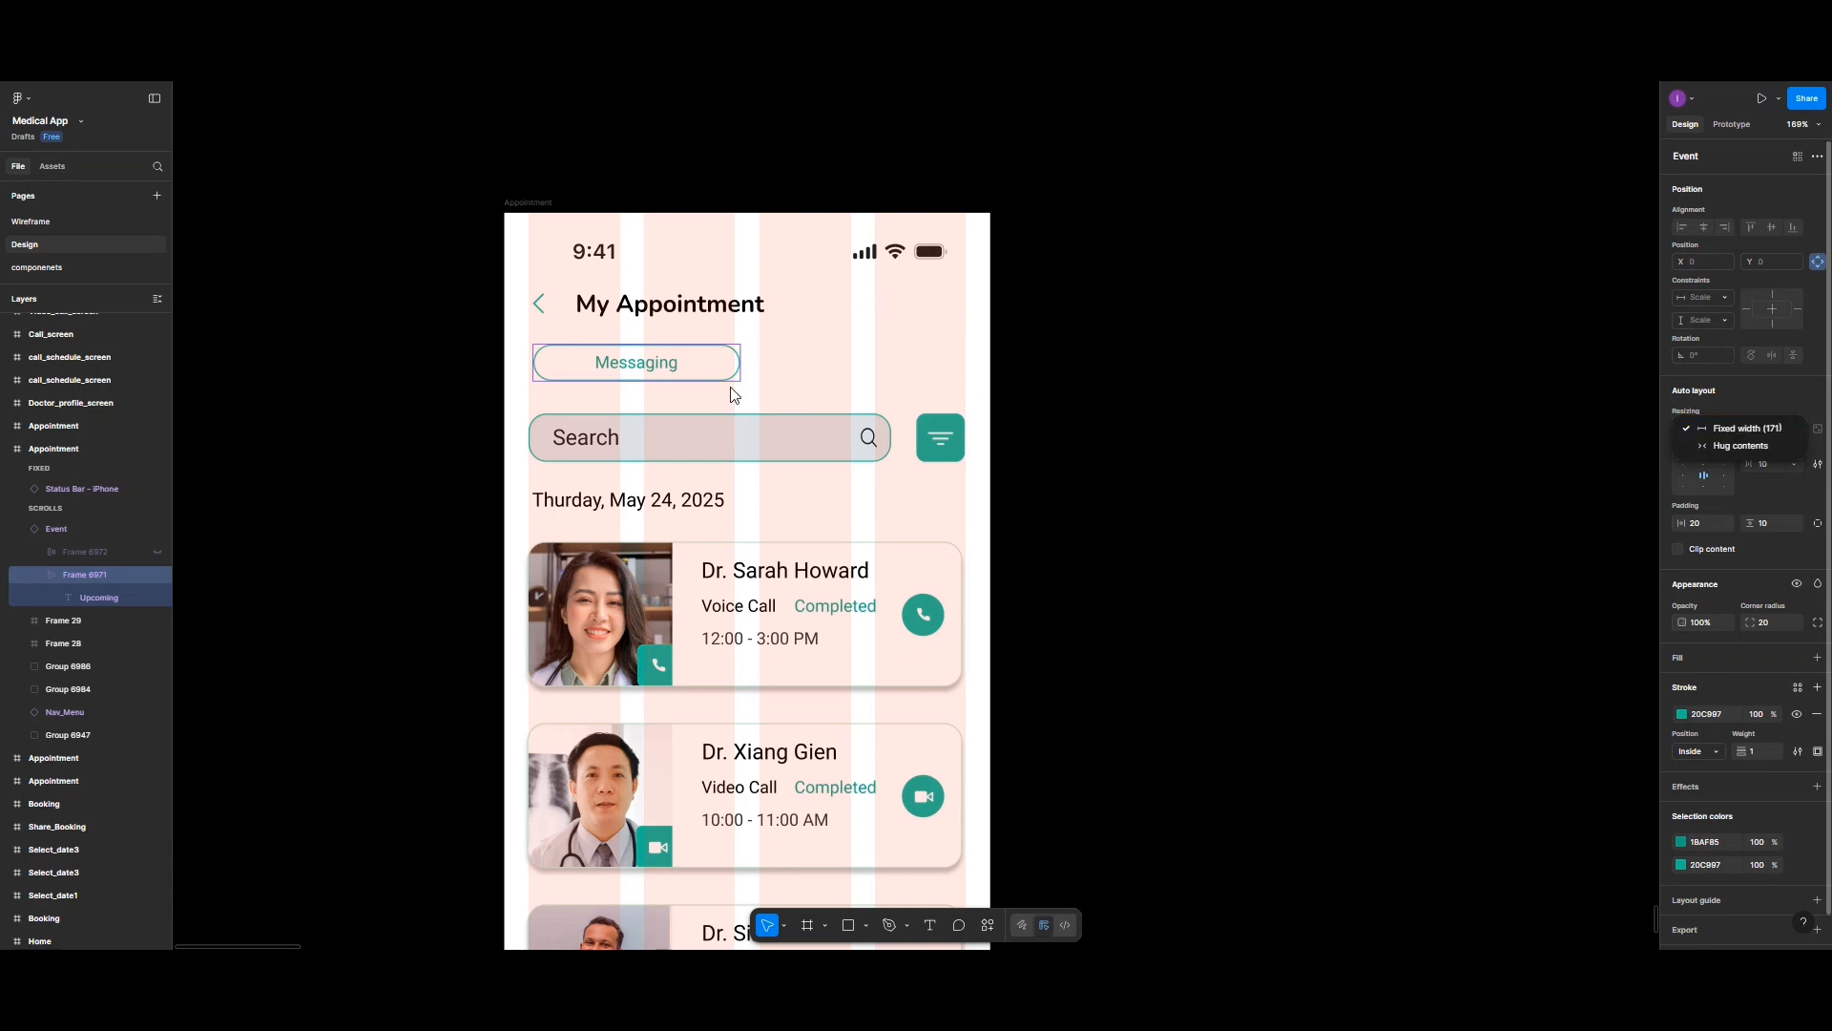
Step: Move the Event instance with the Messaging pill off the appointment screen and delete it
click(645, 358)
drag(646, 358, 1387, 477)
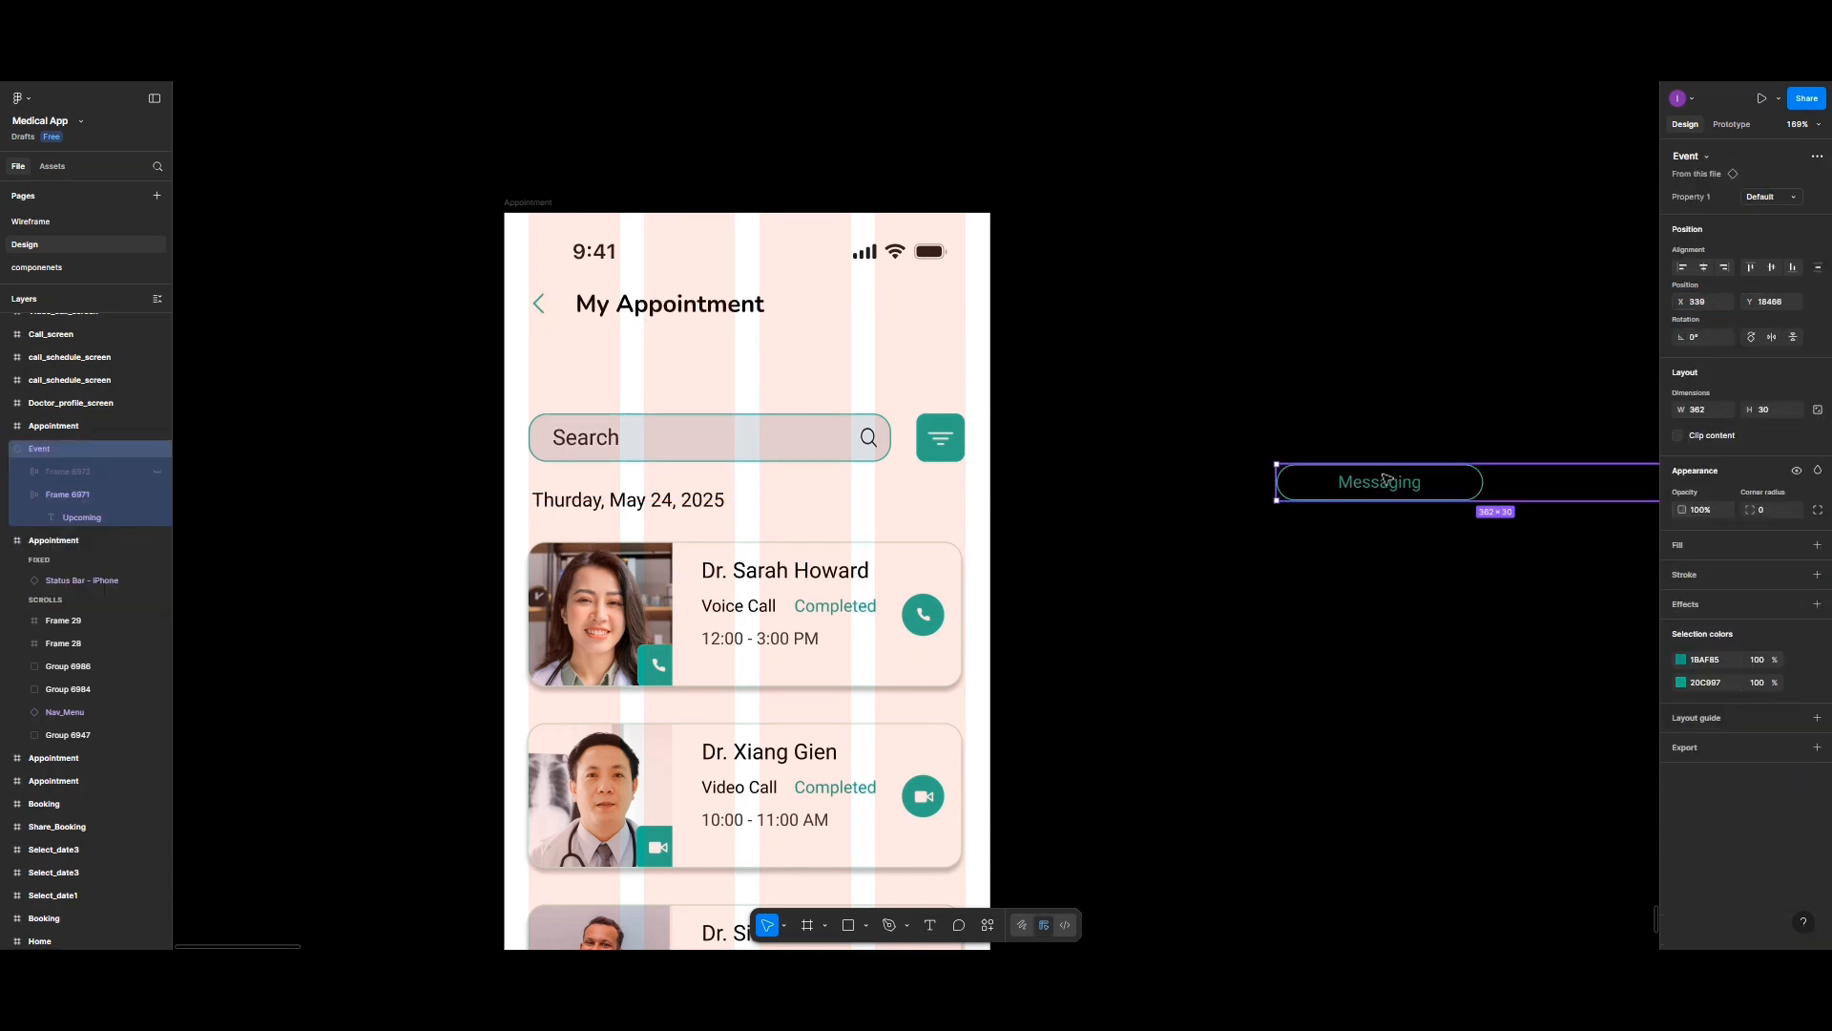
key(Delete)
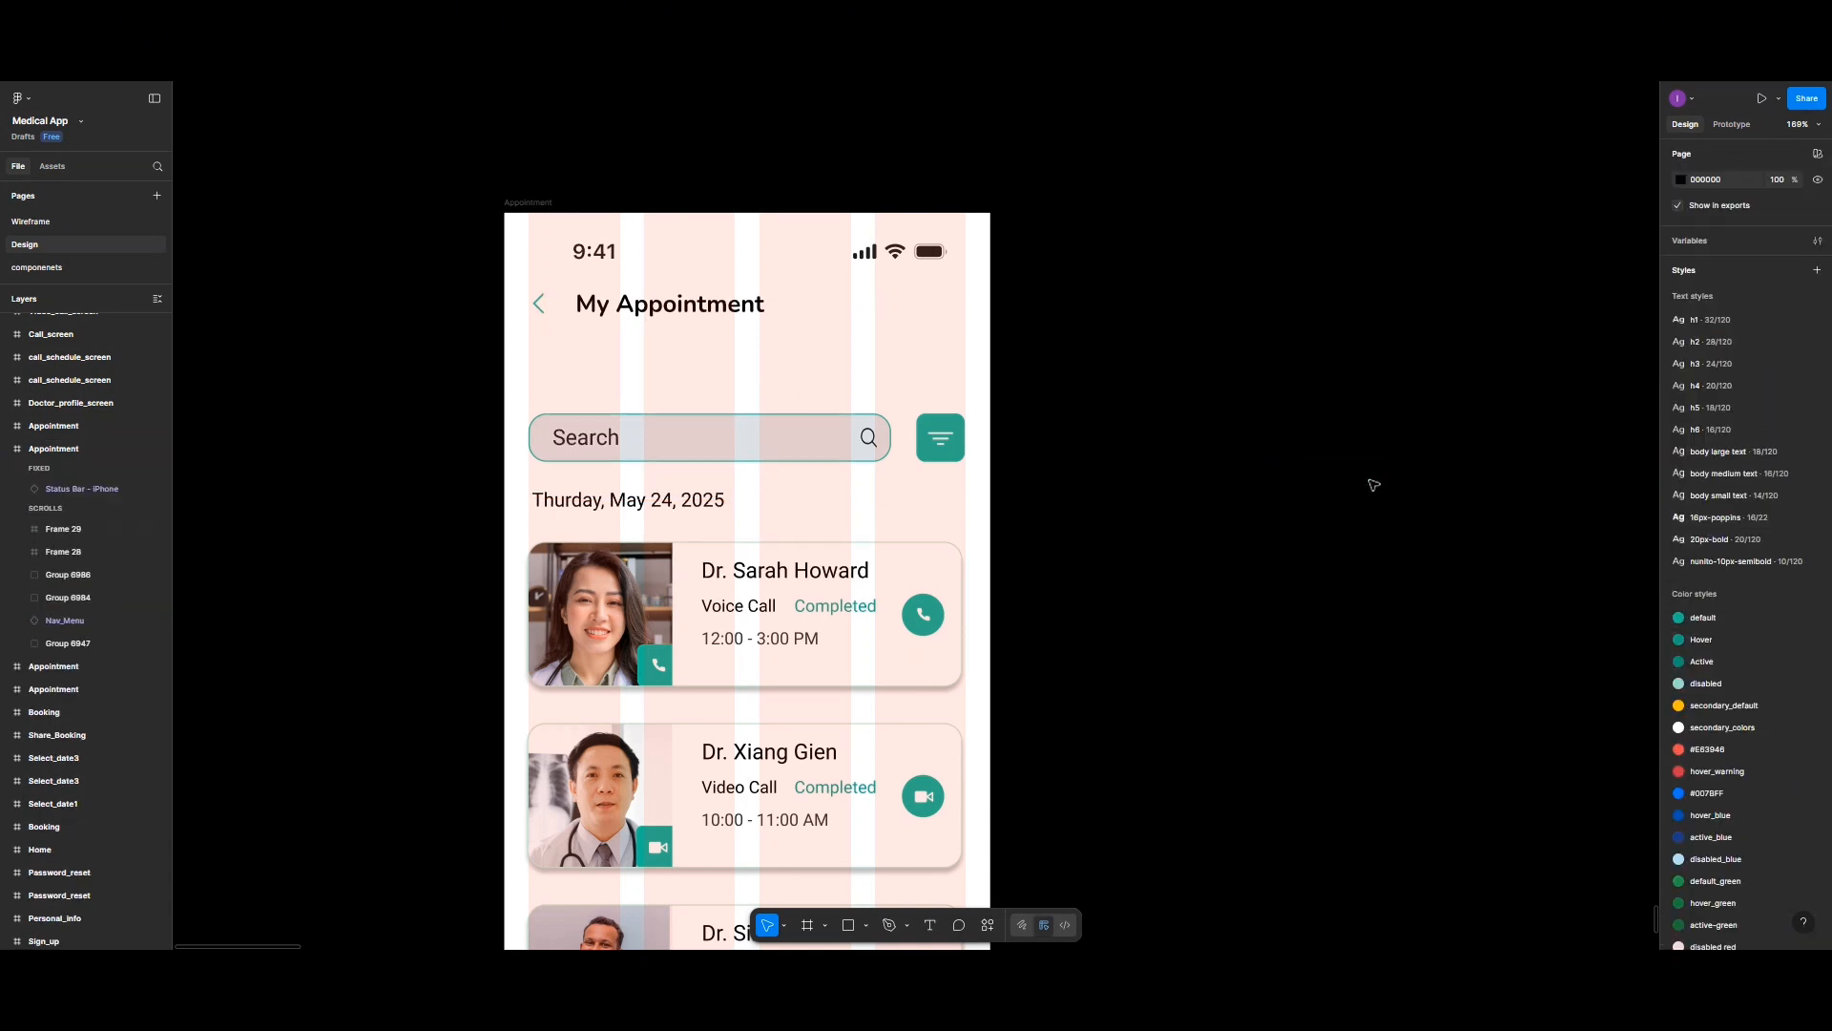
Step: Draw a frame about 28 high below the My Appointment heading and set its width to 100
click(808, 925)
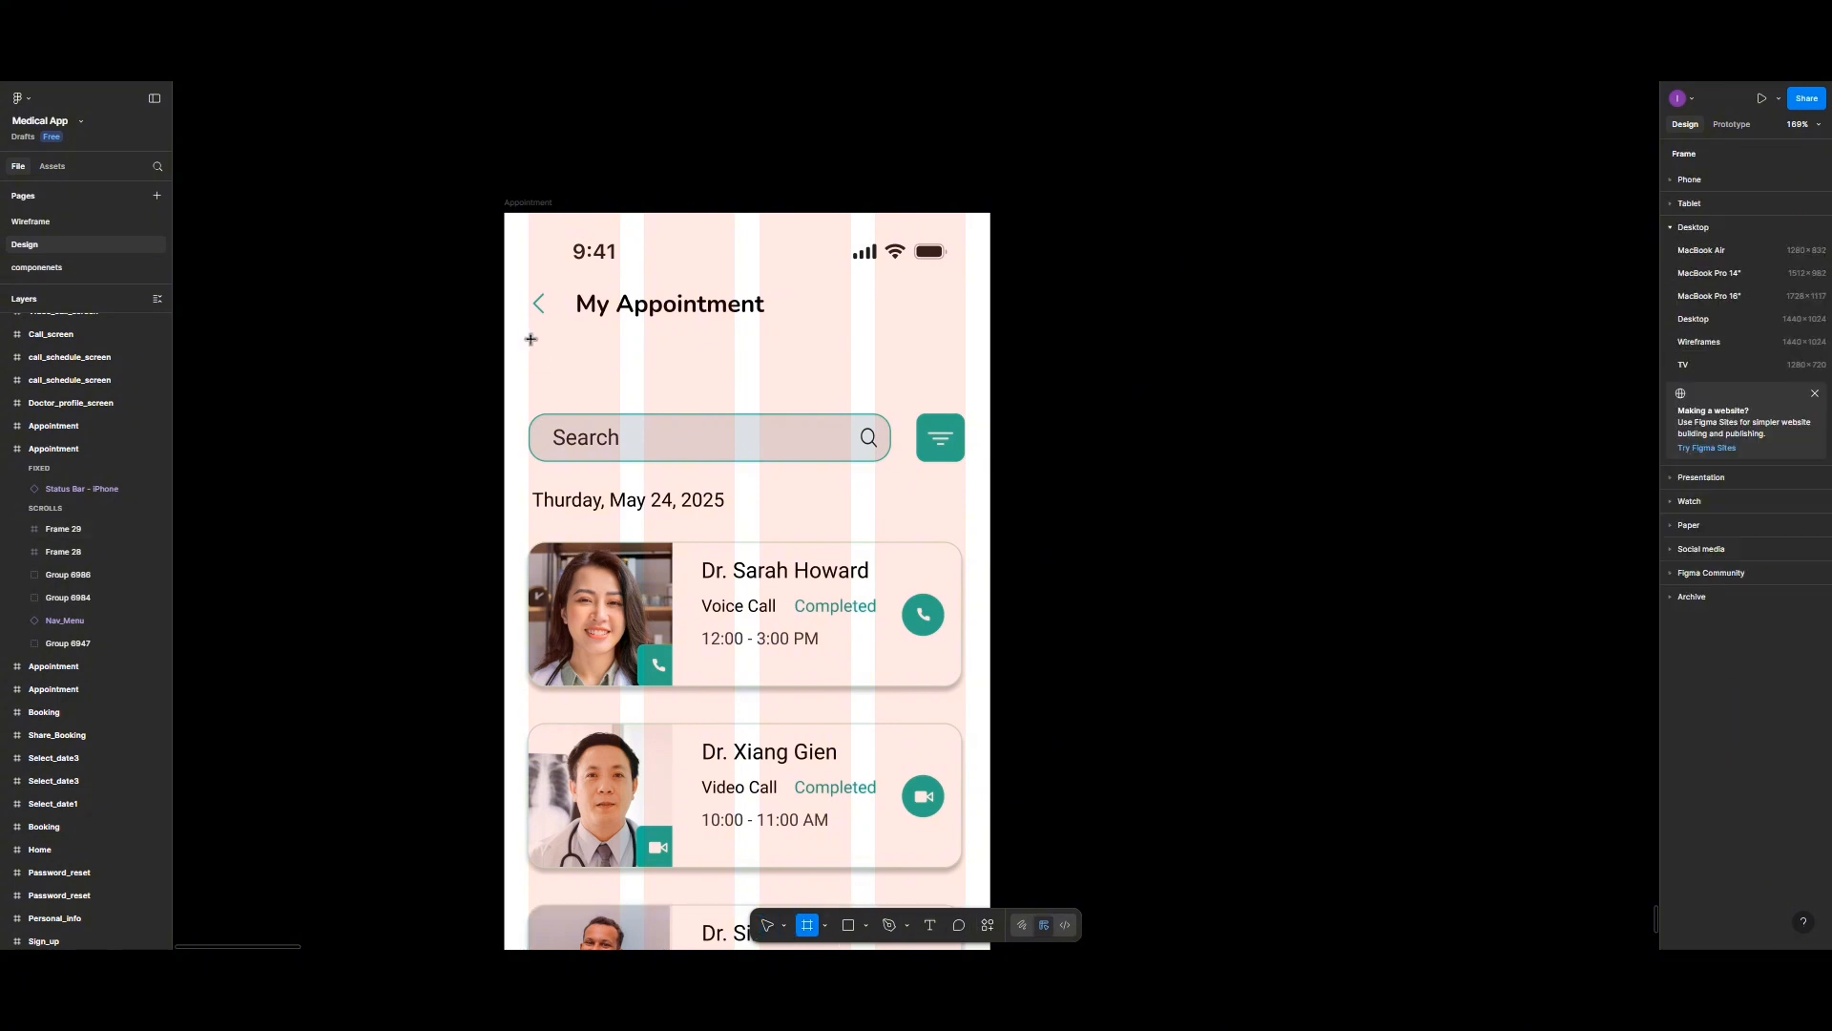
drag(529, 337, 666, 369)
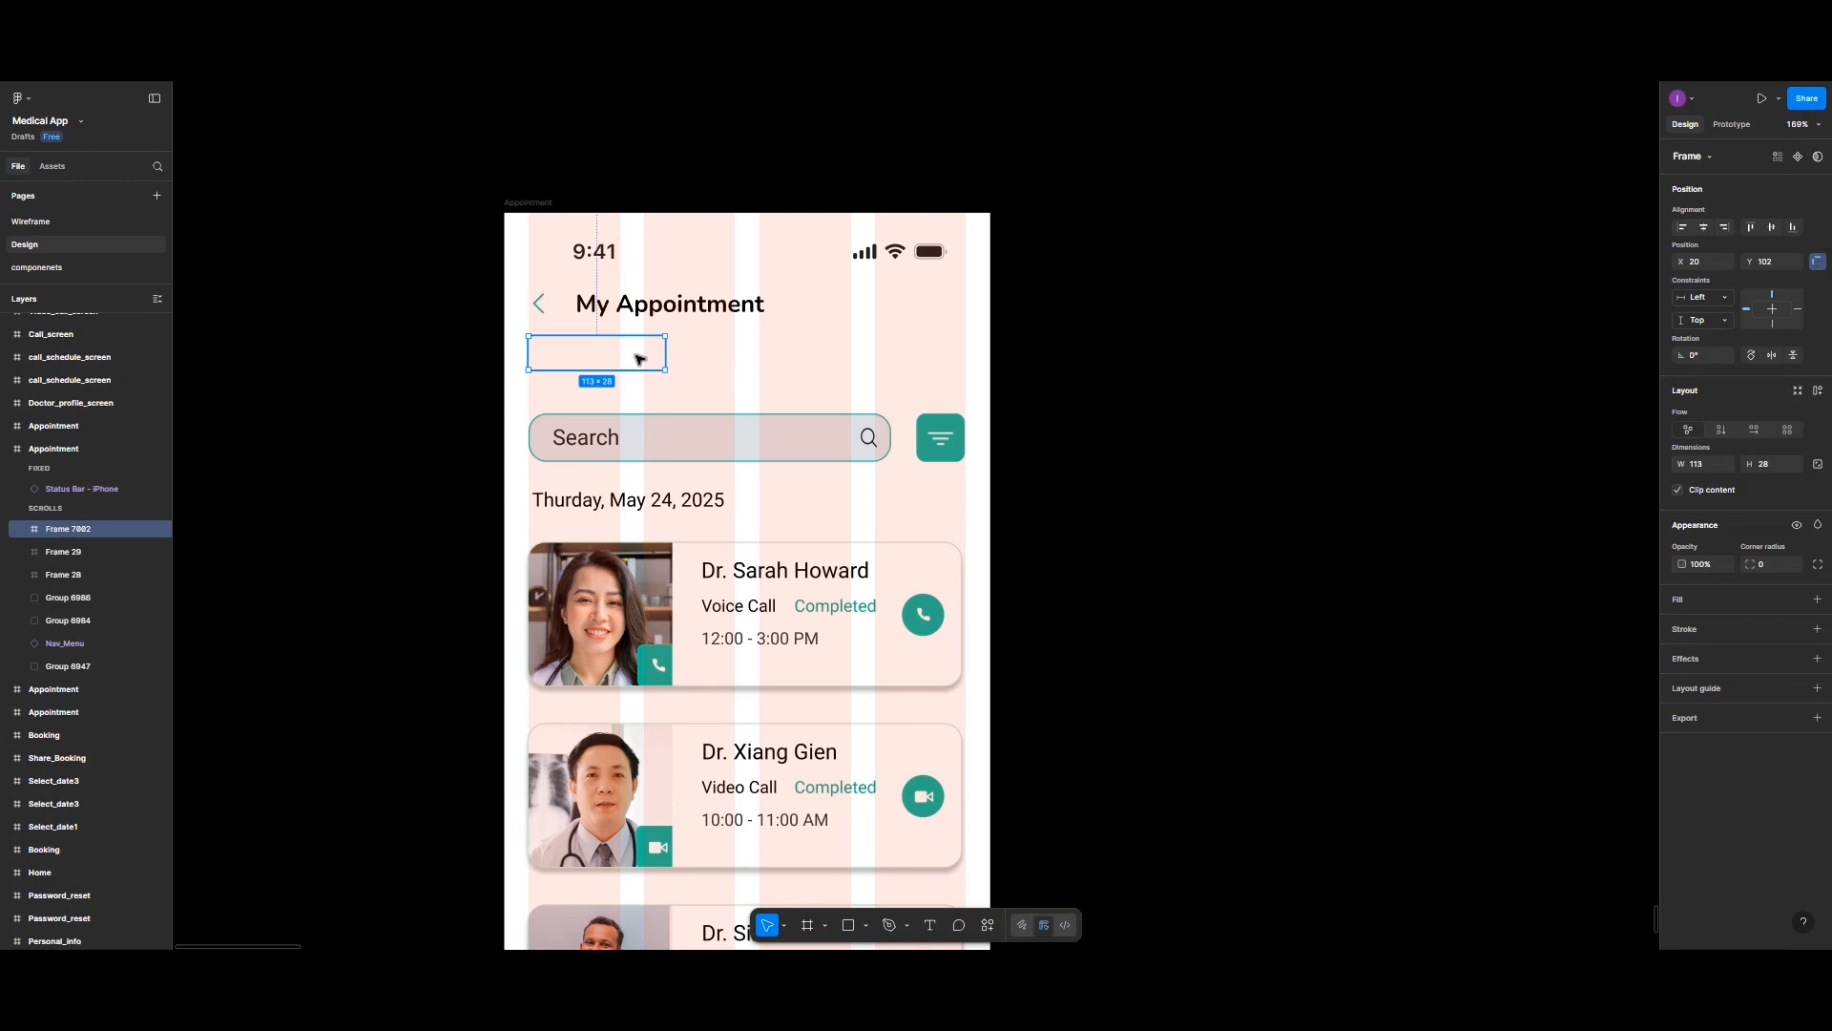
click(1708, 467)
text(100)
key(Return)
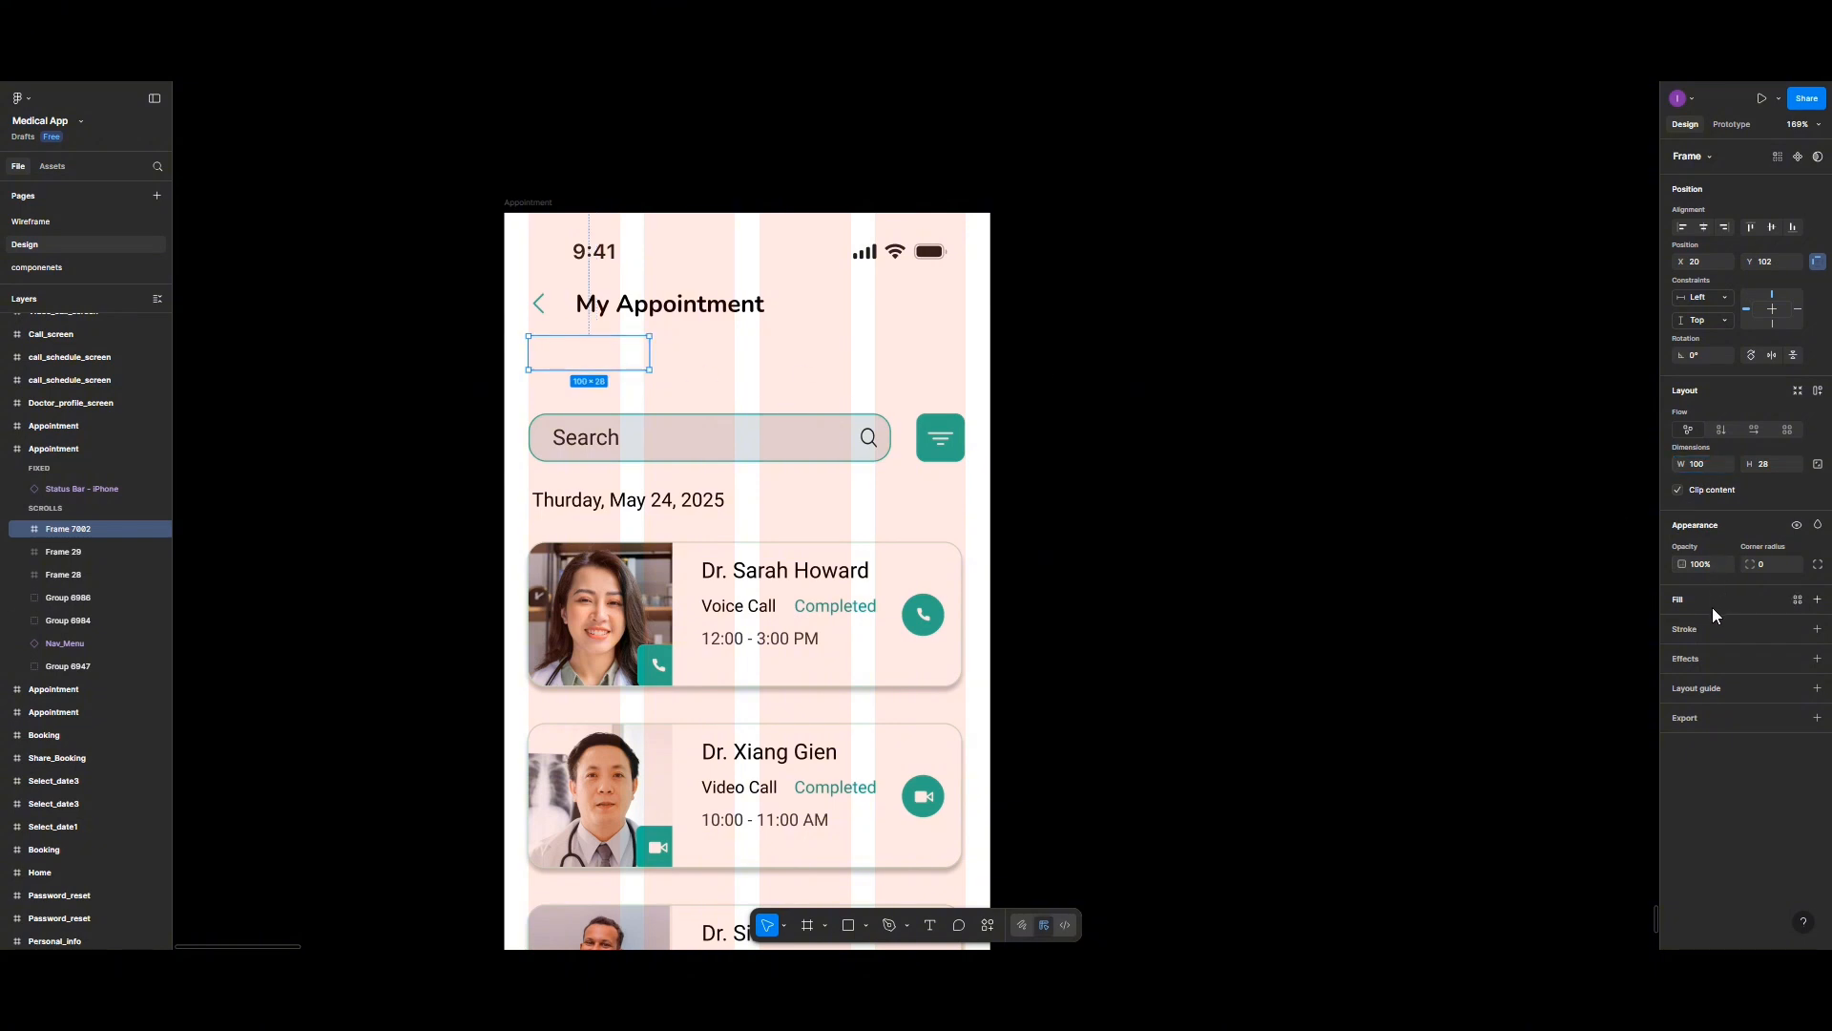
Step: Fill the new frame with green 20C997 and set its corner radius to 10
click(1677, 601)
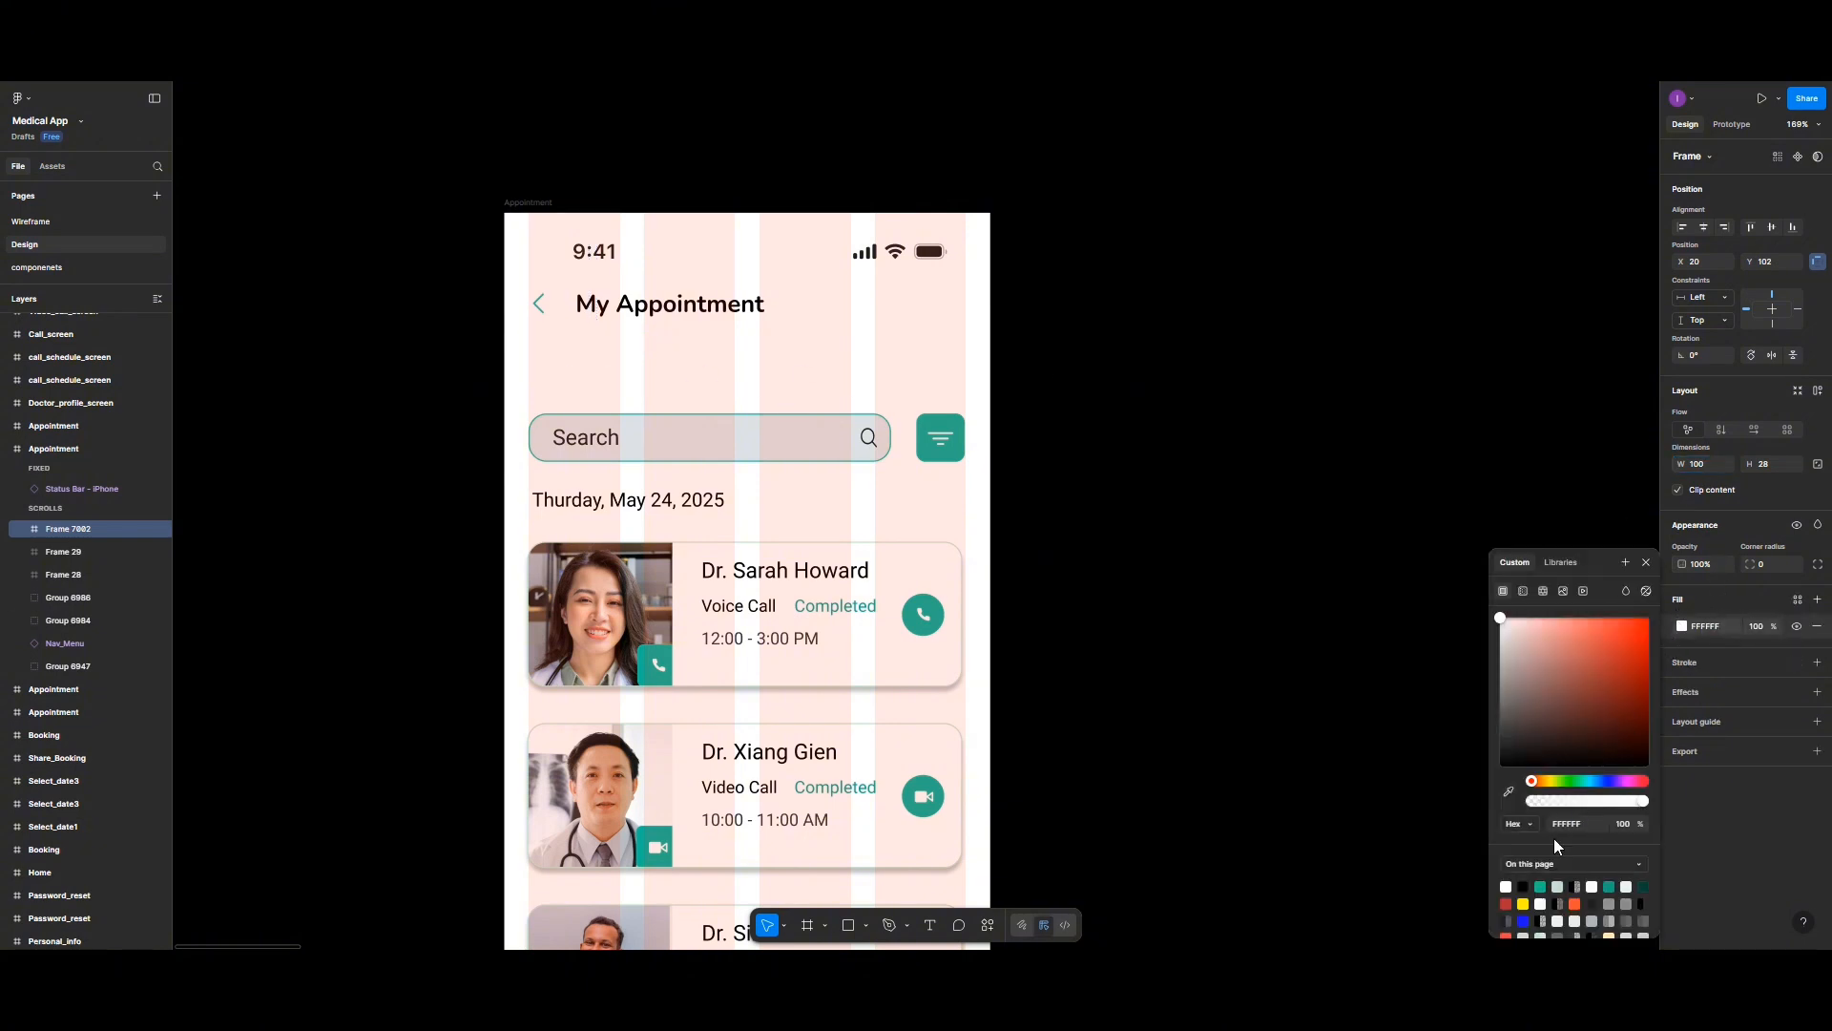
click(1540, 887)
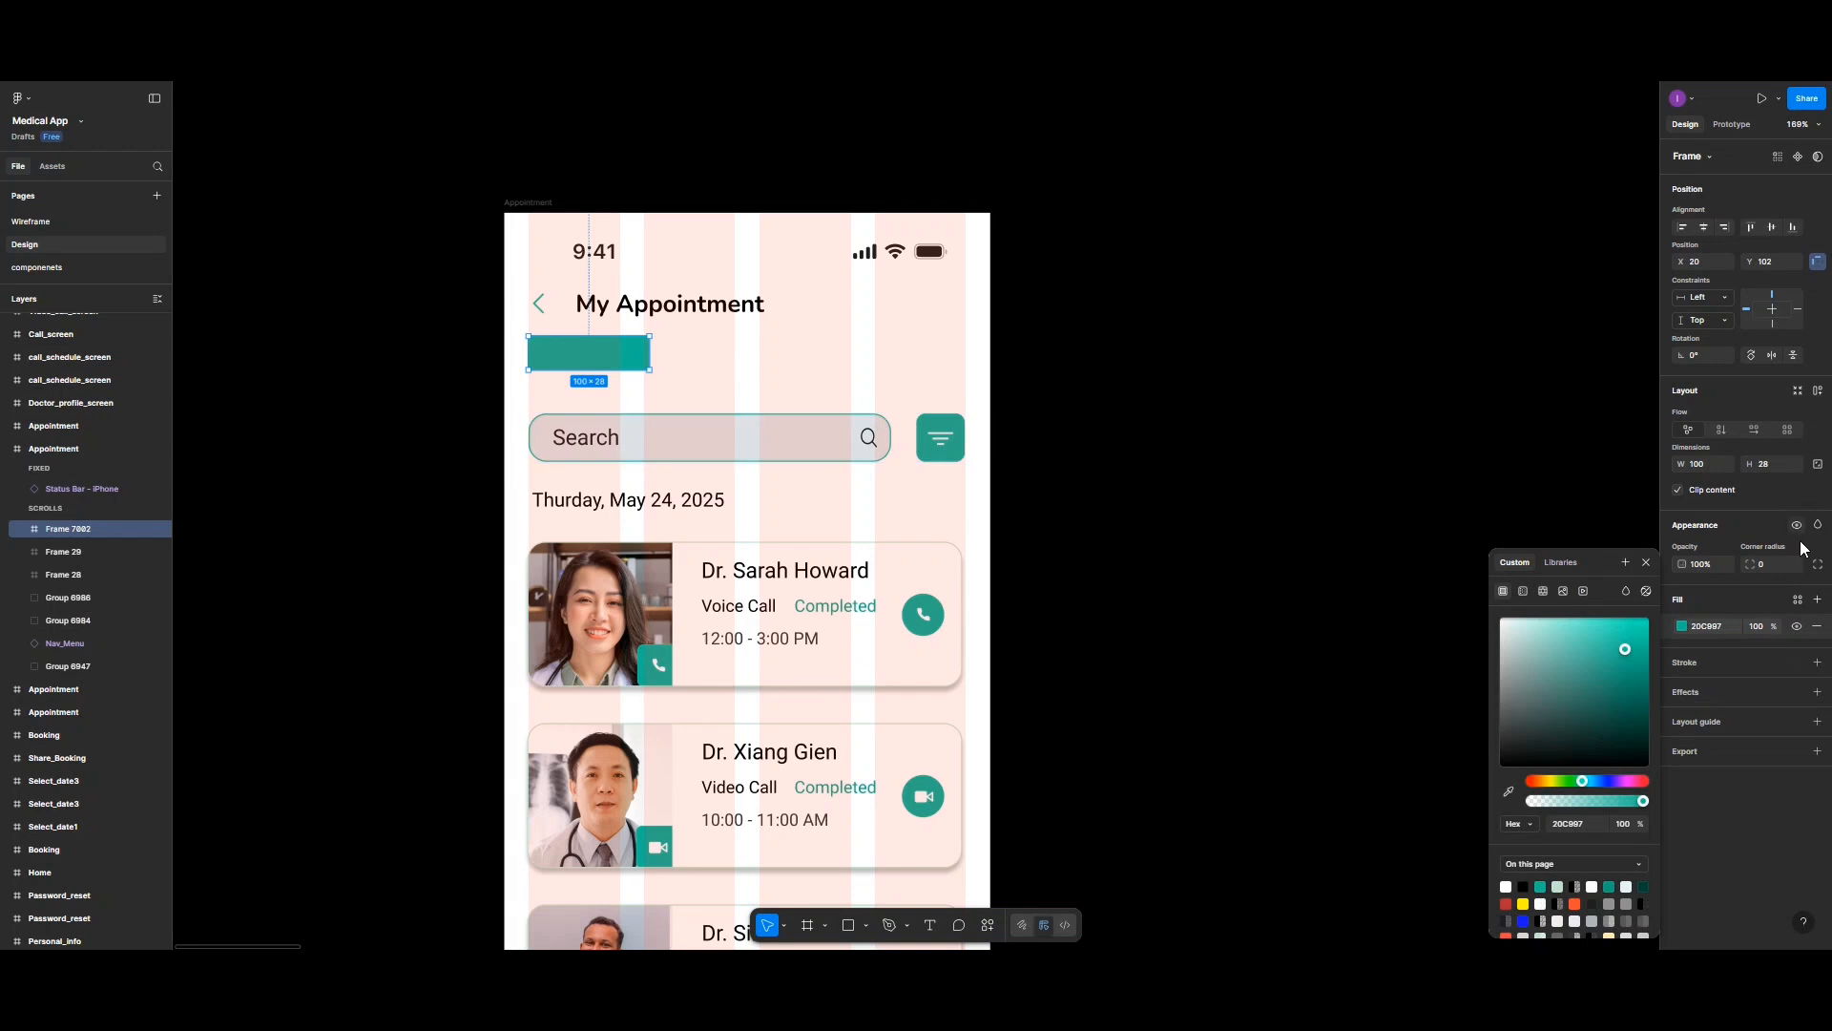
click(1771, 570)
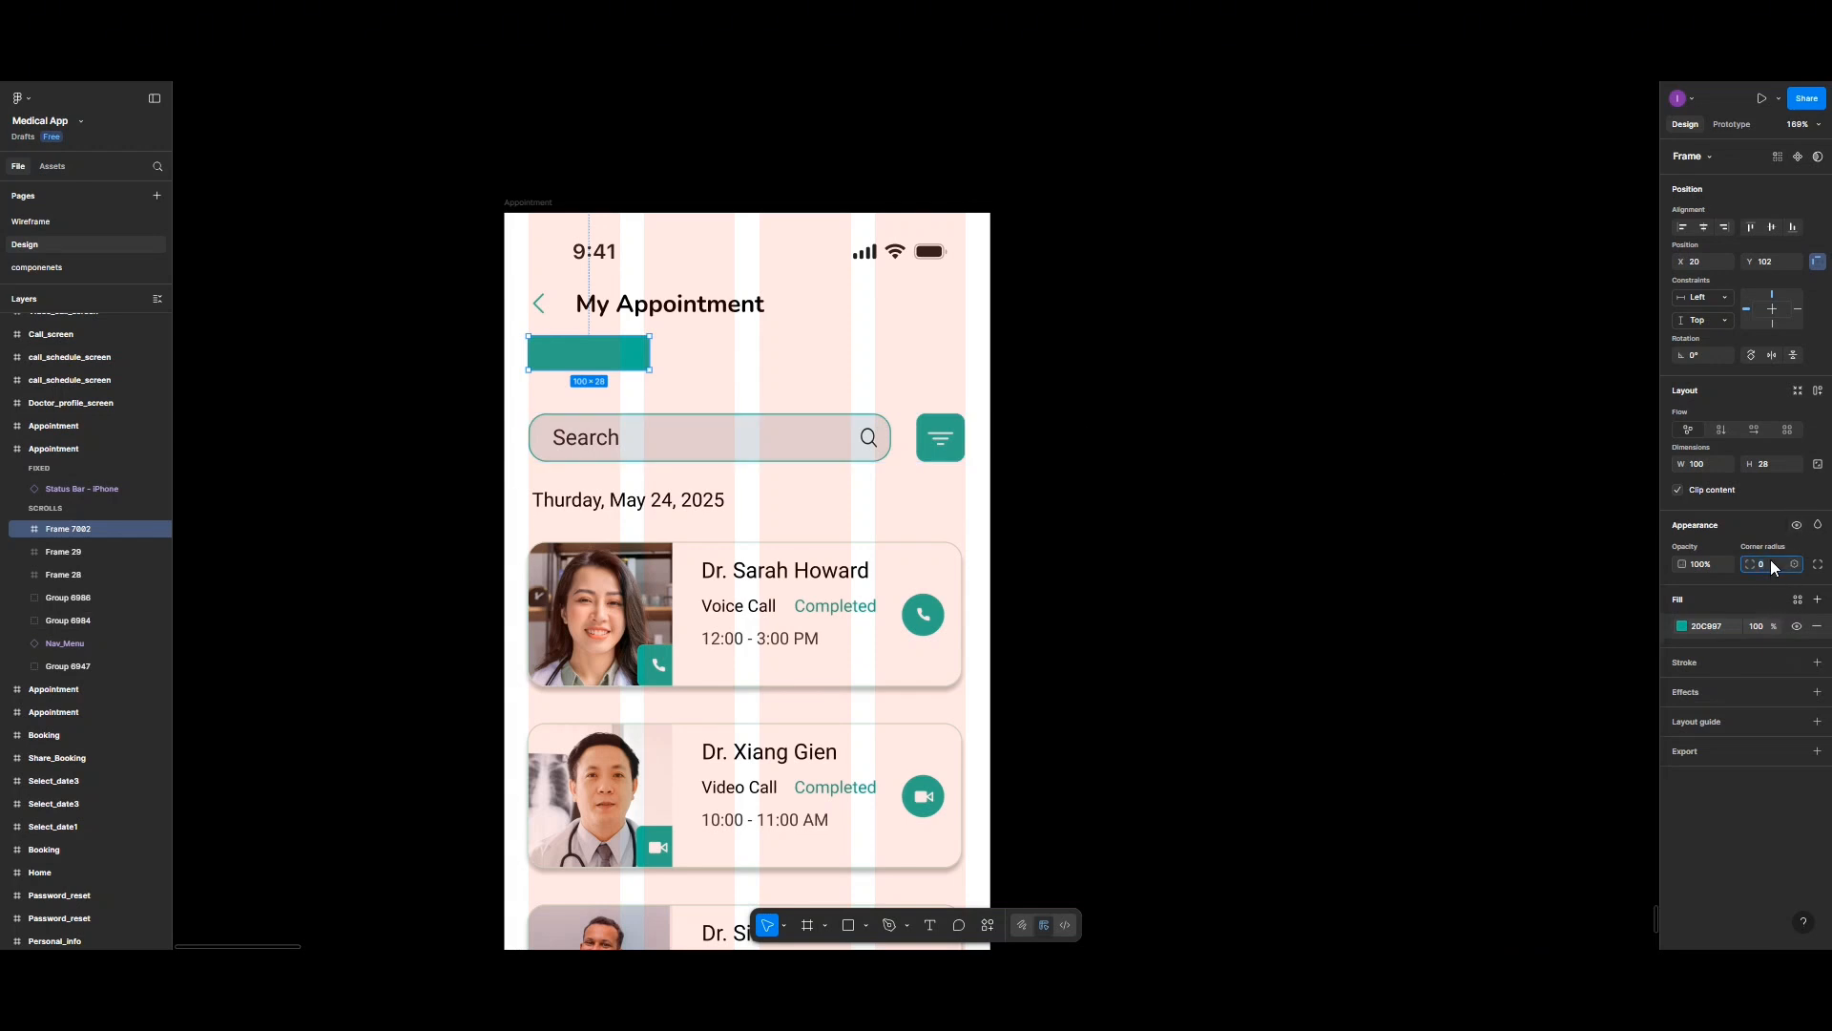
text(10)
key(Return)
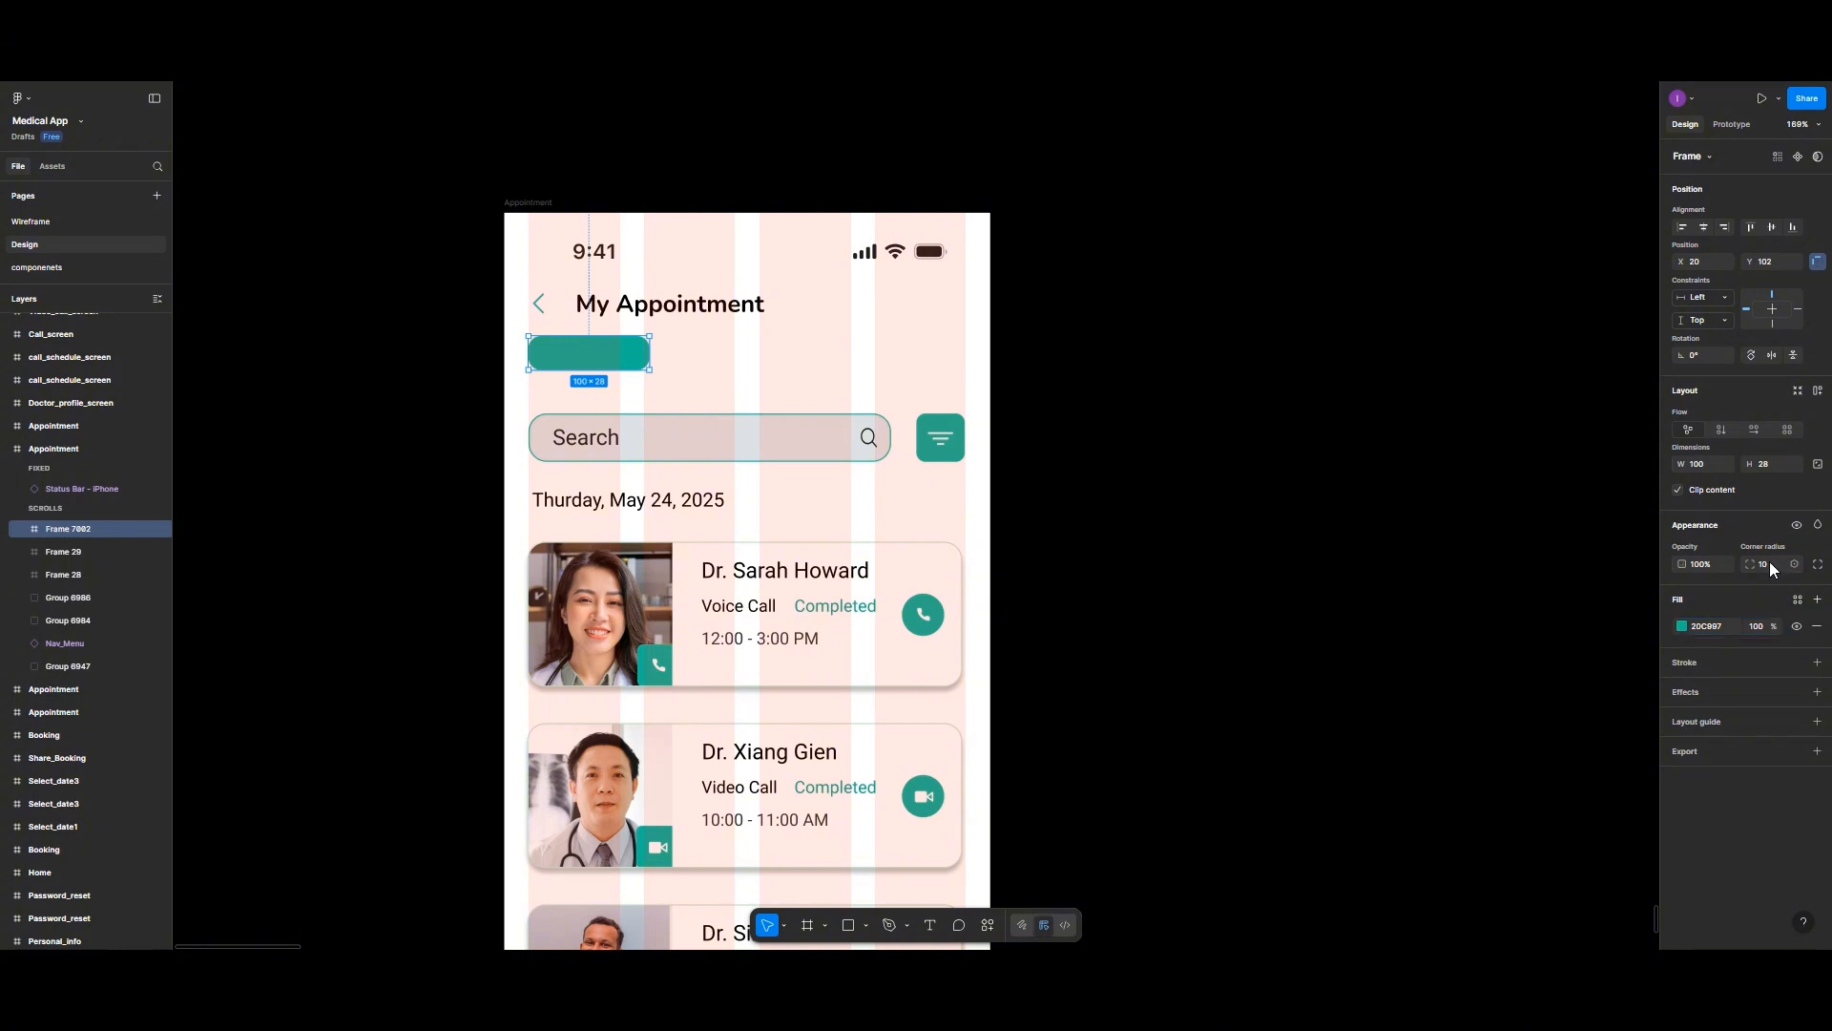
key(Return)
Step: Add a "Messaging" text label inside the green frame, positioned at about X 16, Y 8
click(930, 925)
click(554, 353)
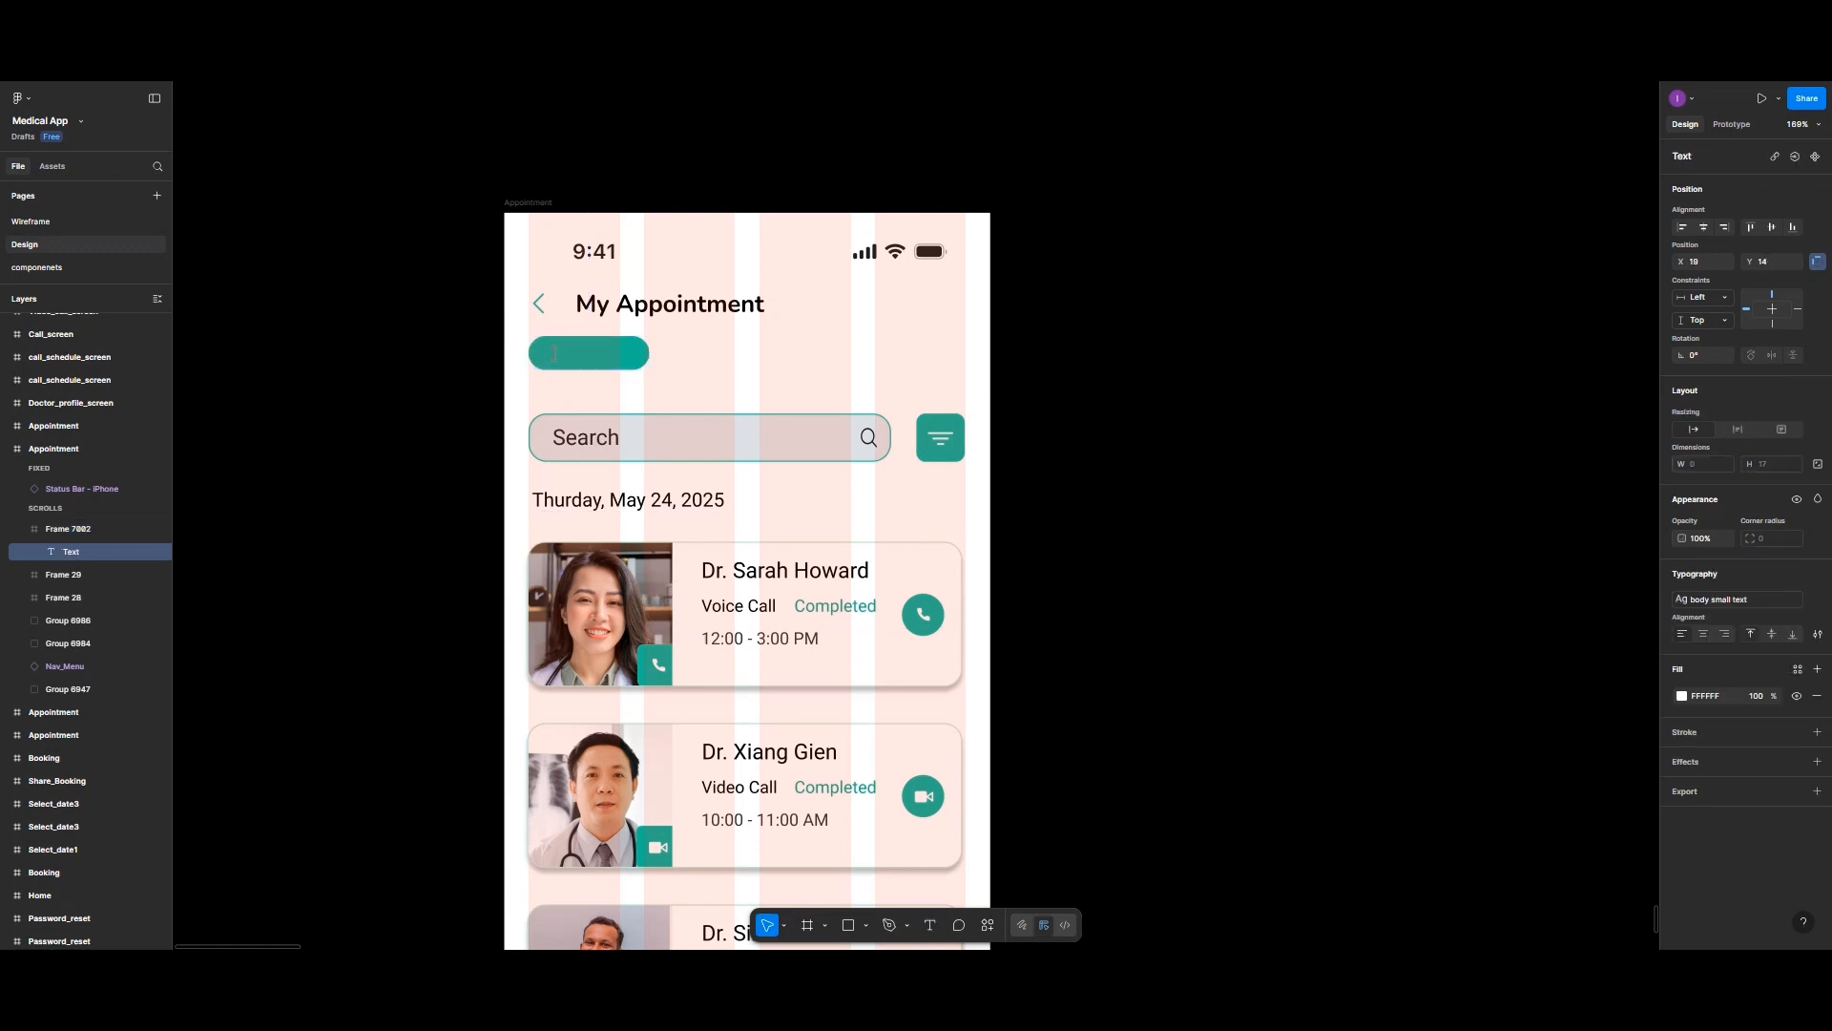
text(Messaging)
key(Escape)
drag(628, 367, 625, 360)
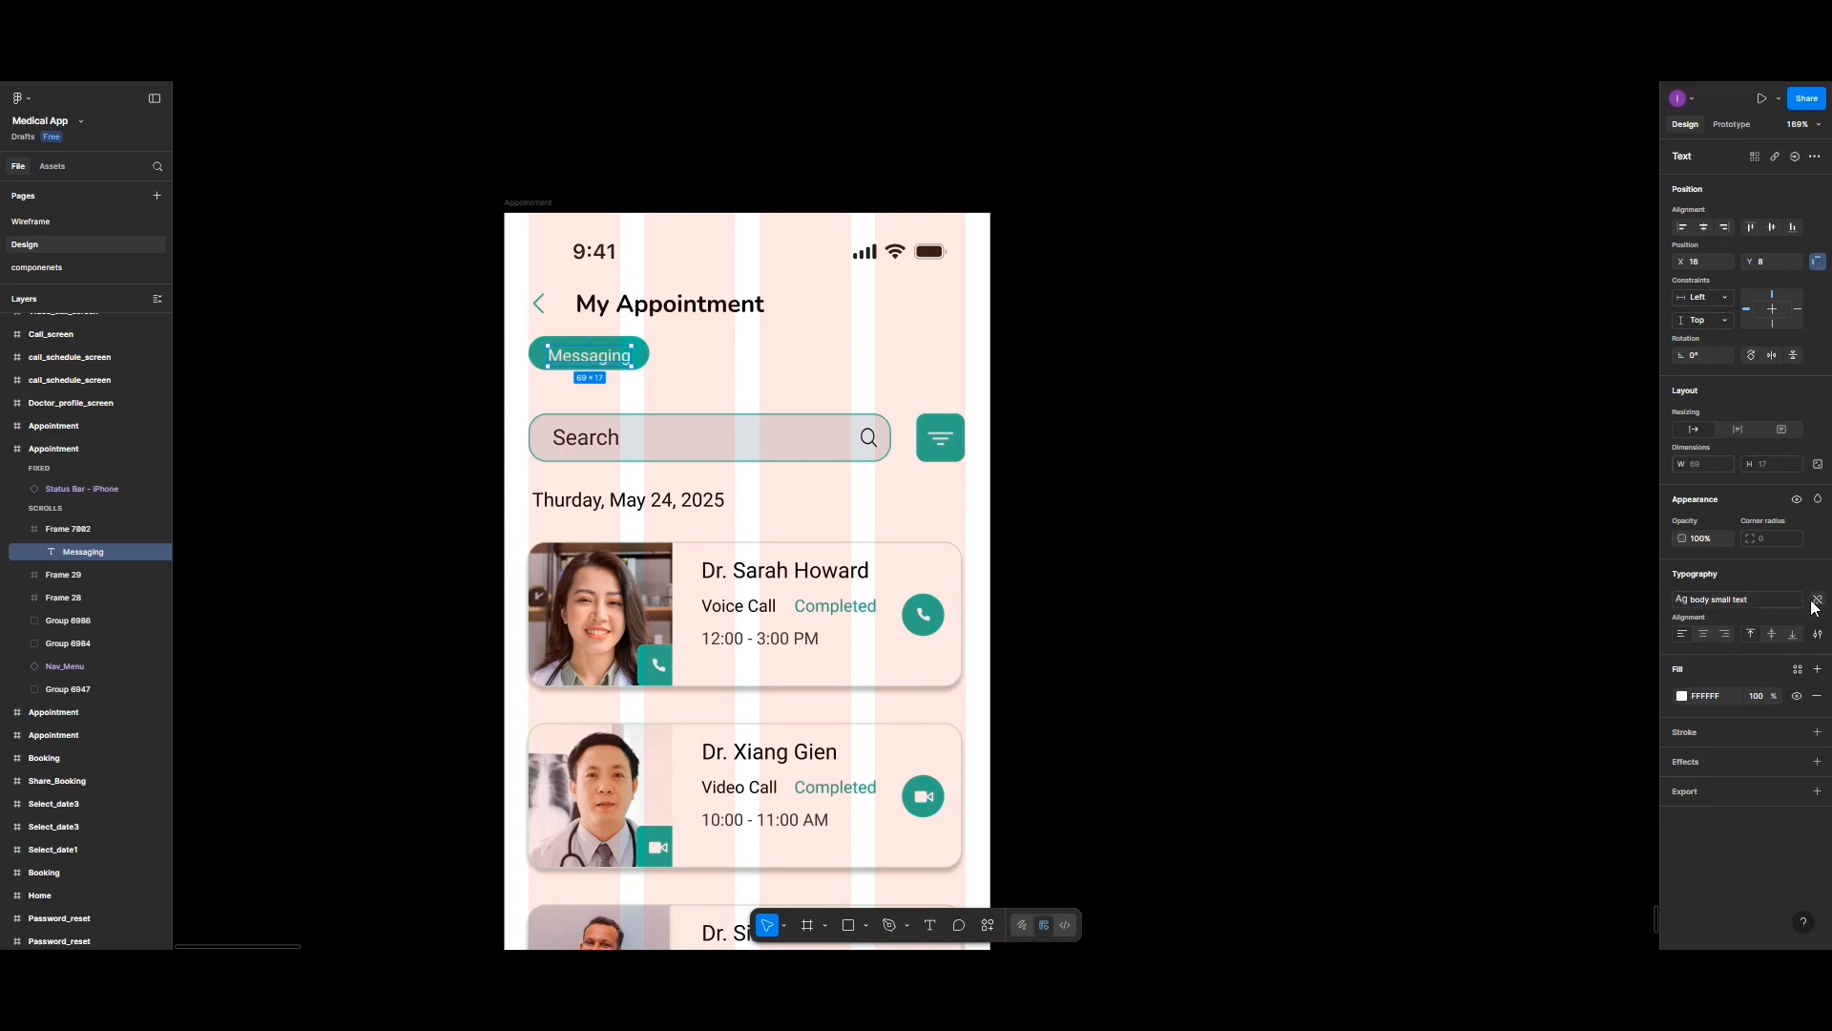
Step: Apply the body large text style to the Messaging label in the green pill
click(1815, 601)
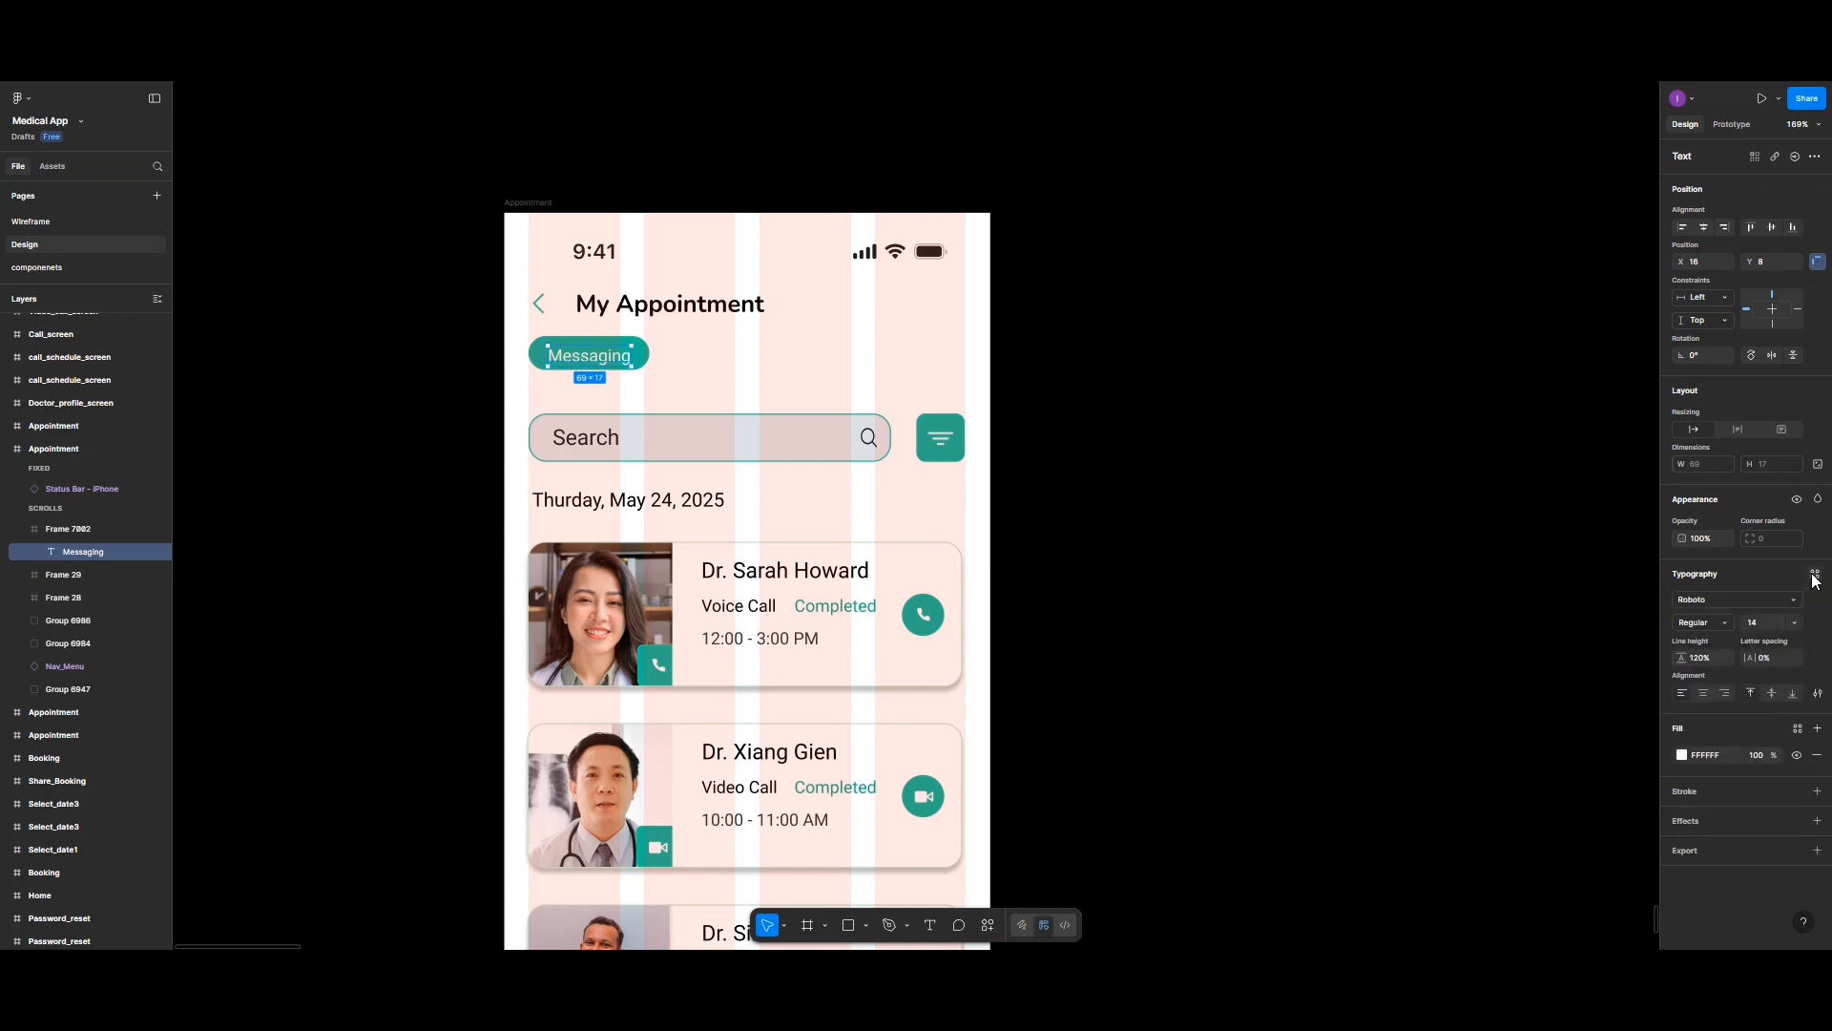
click(1814, 575)
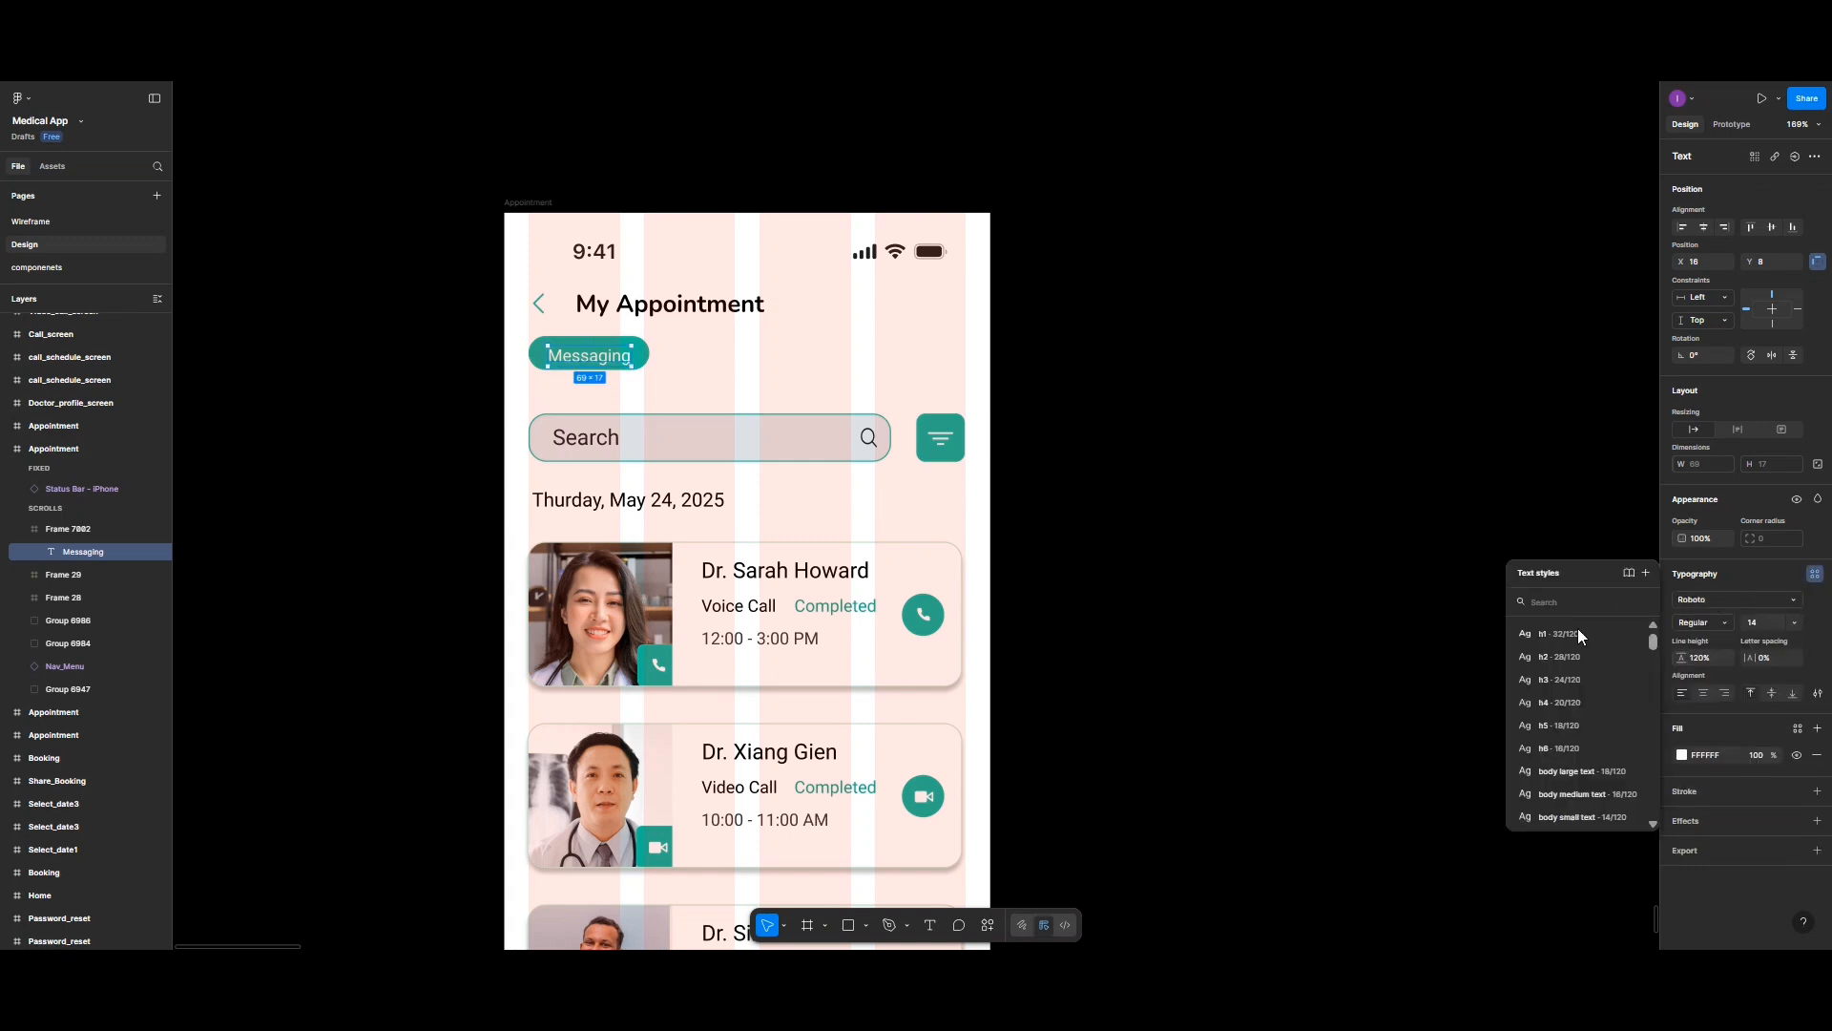
click(1566, 773)
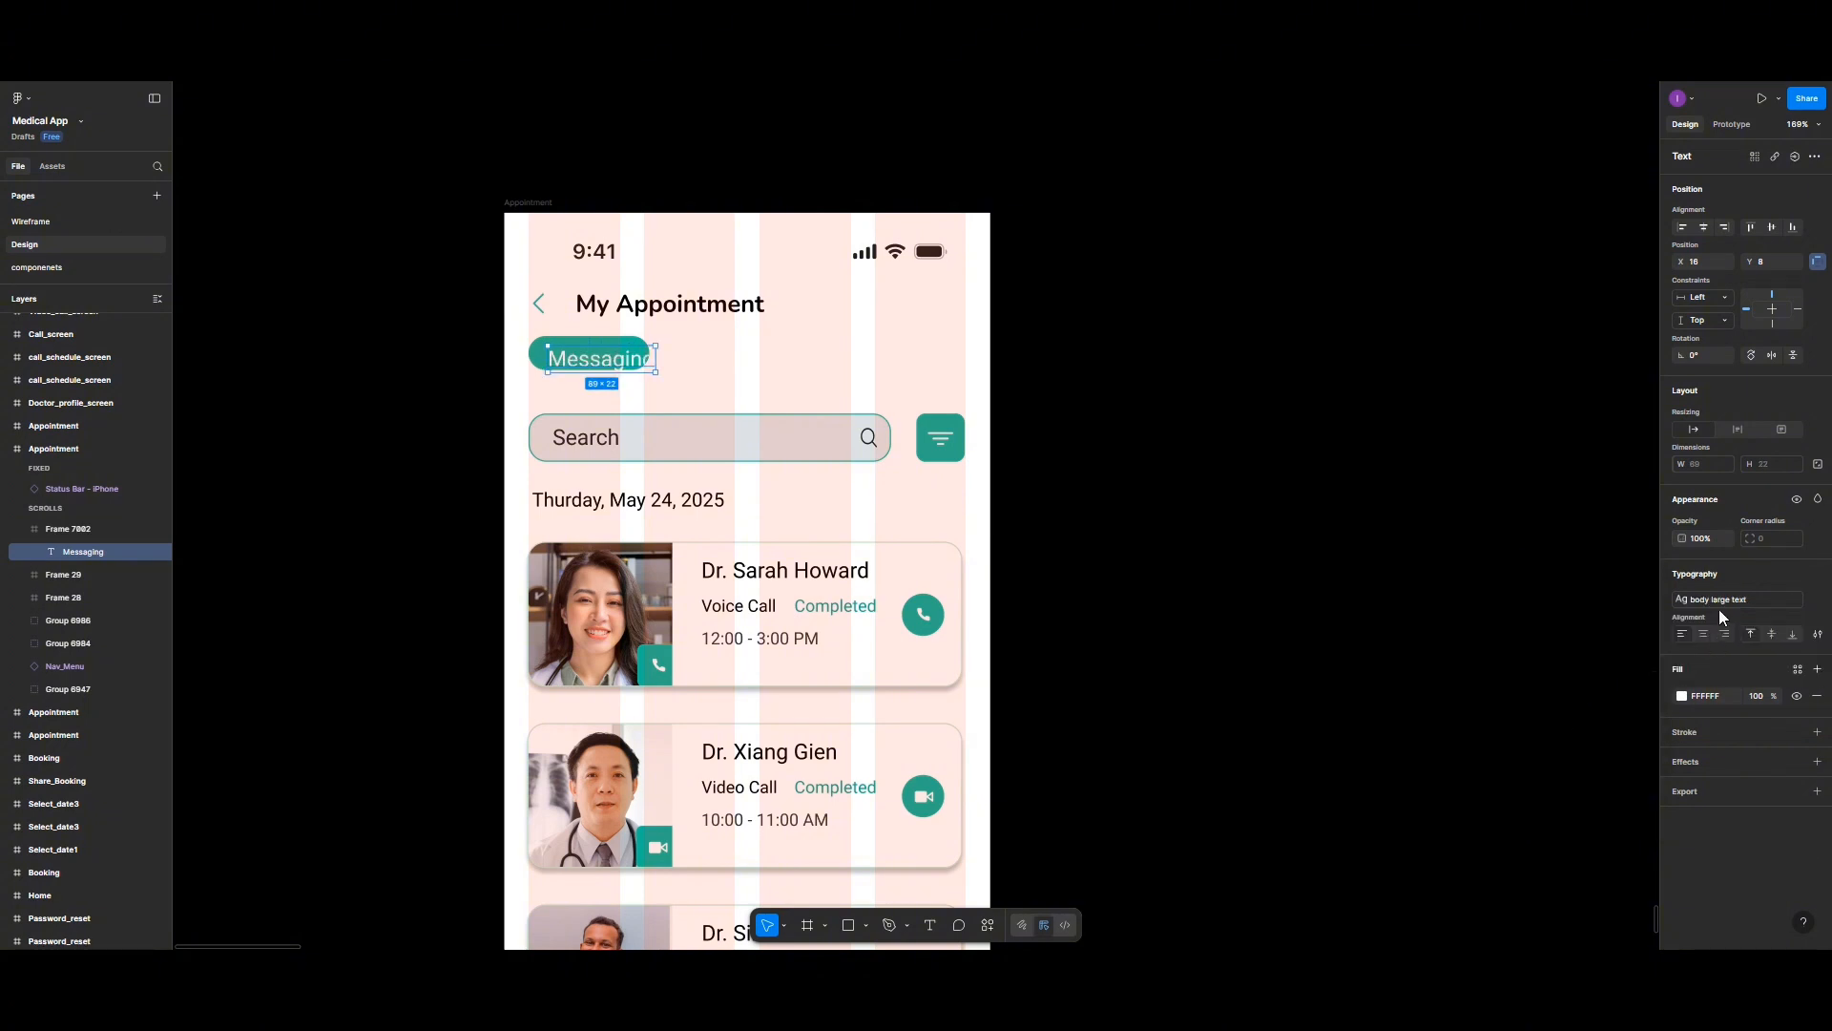
Step: Apply the body medium text style to the Messaging label and reposition it at about X 11, Y 4 in the pill
click(1817, 599)
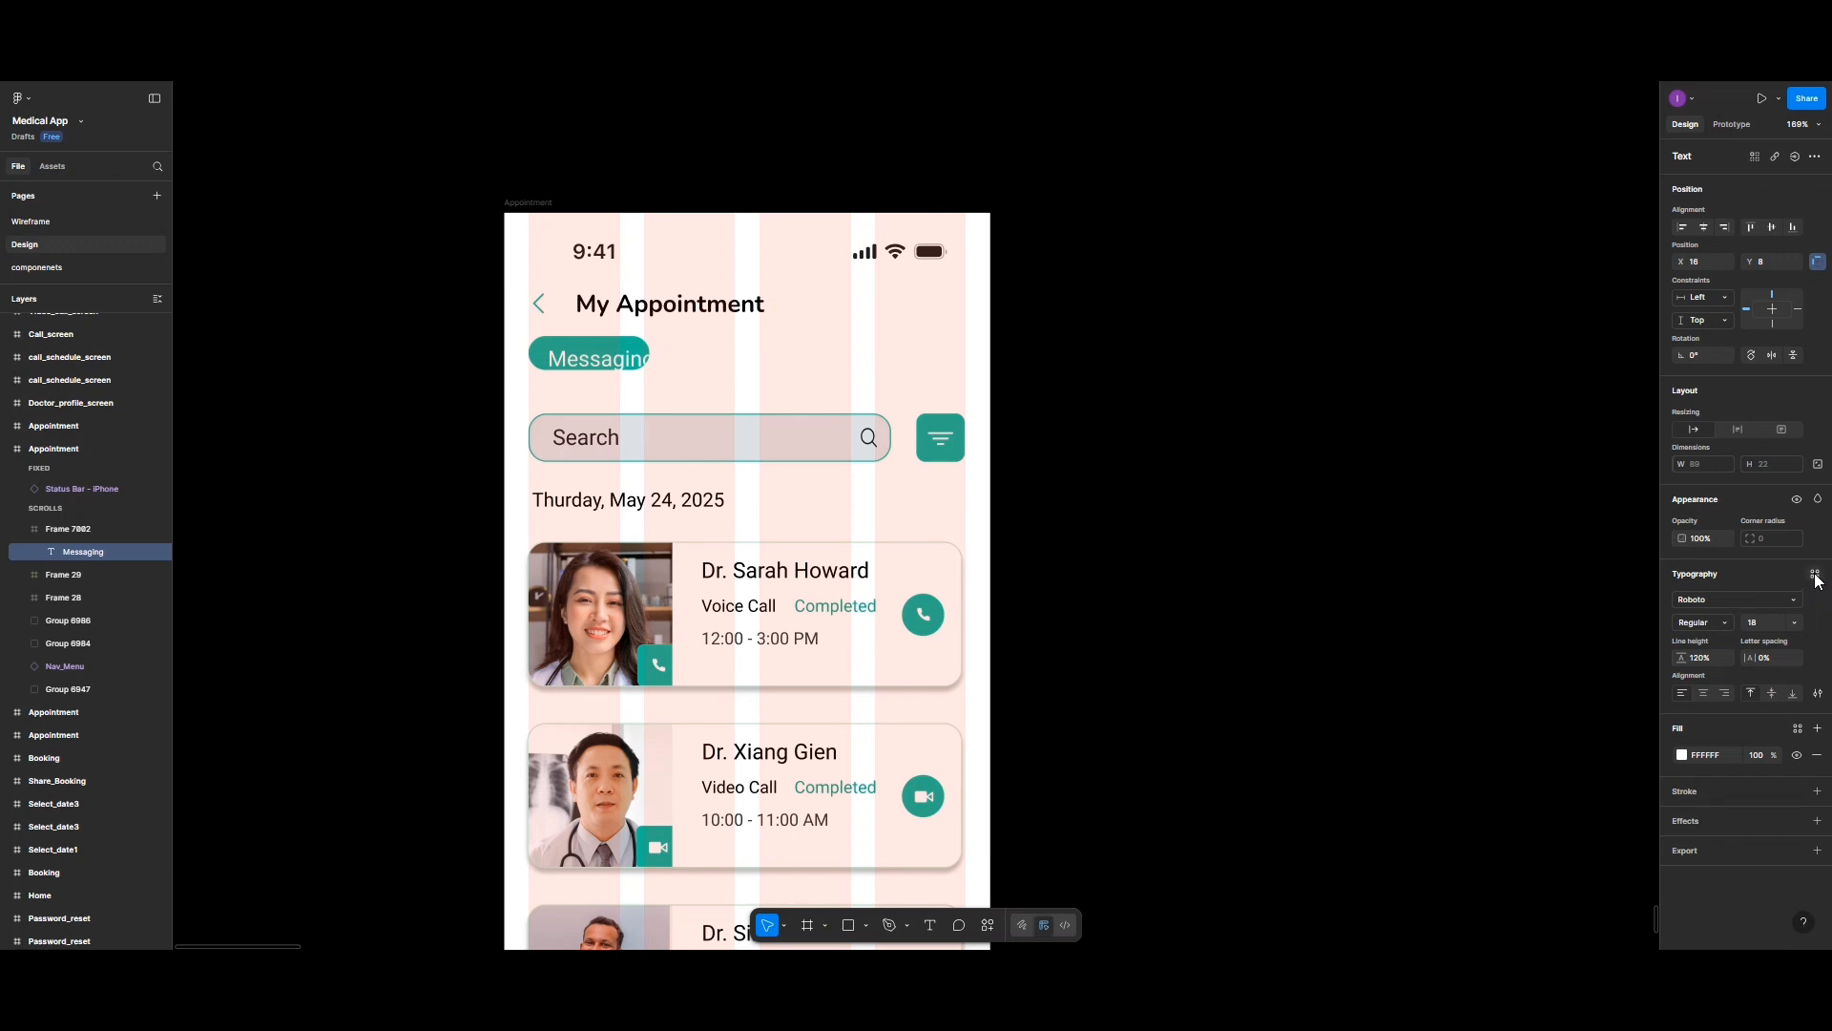
click(1814, 574)
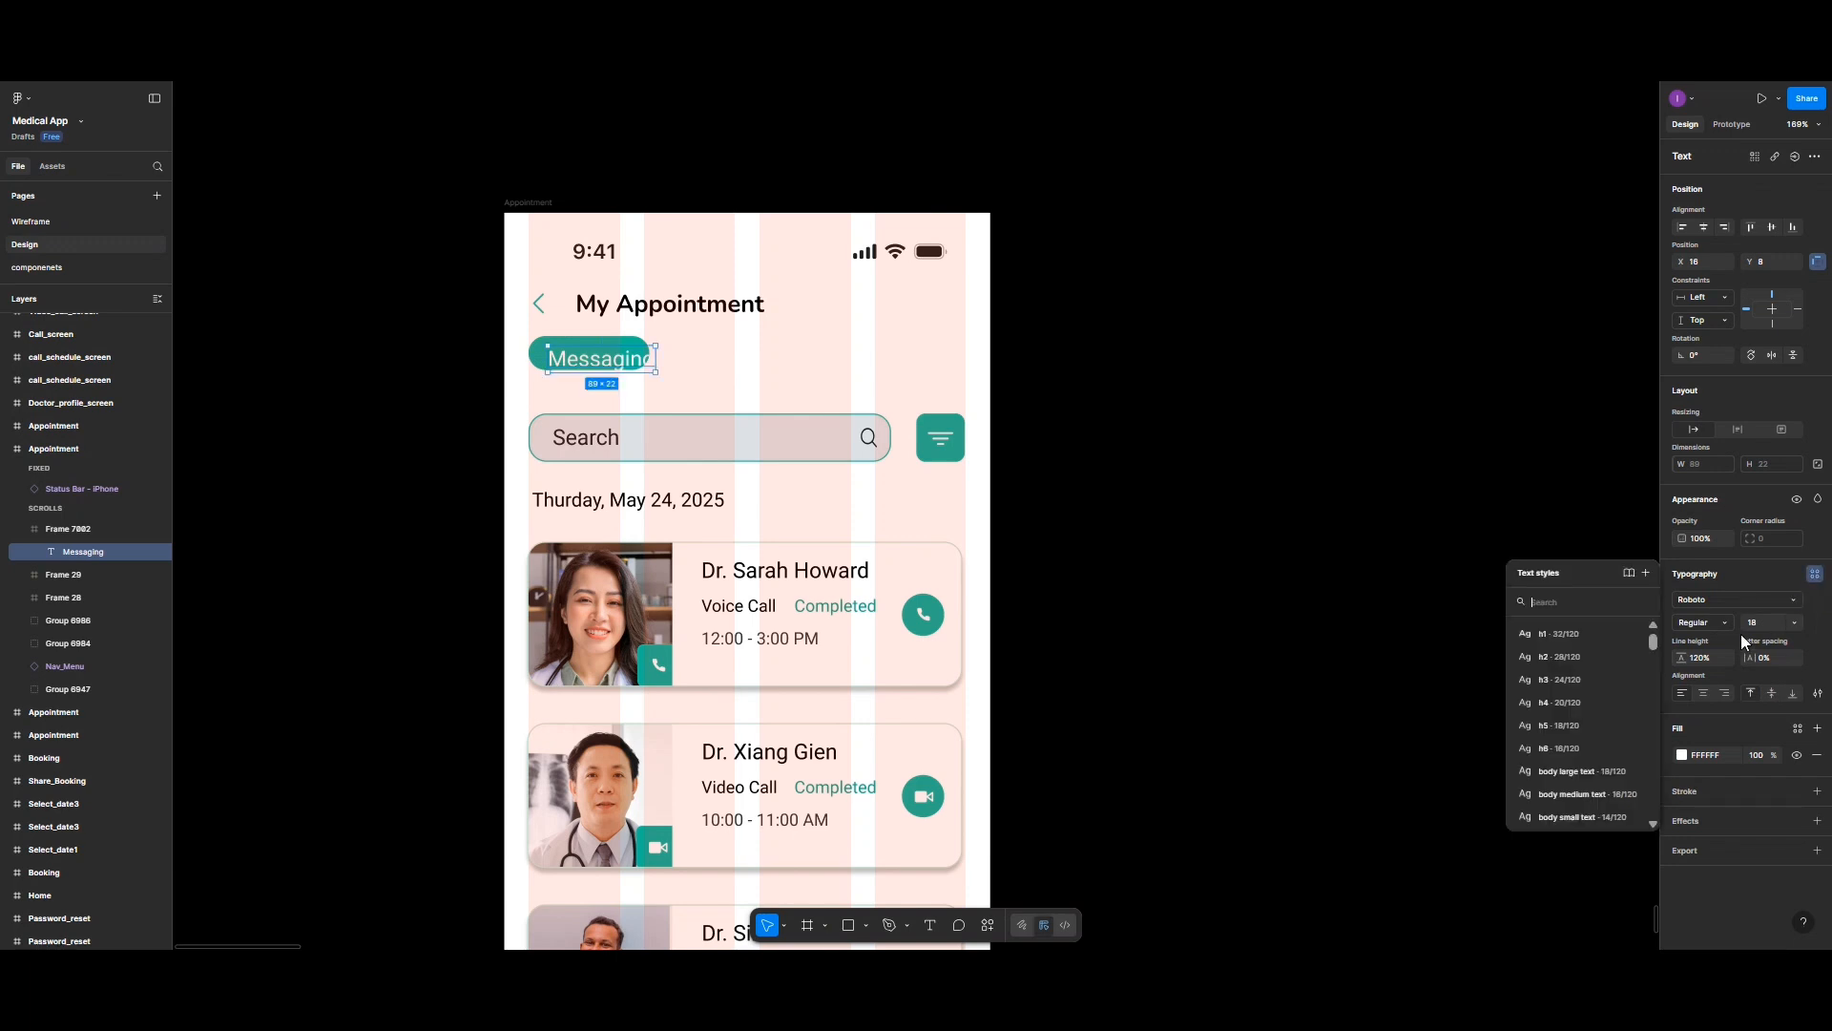
click(1583, 798)
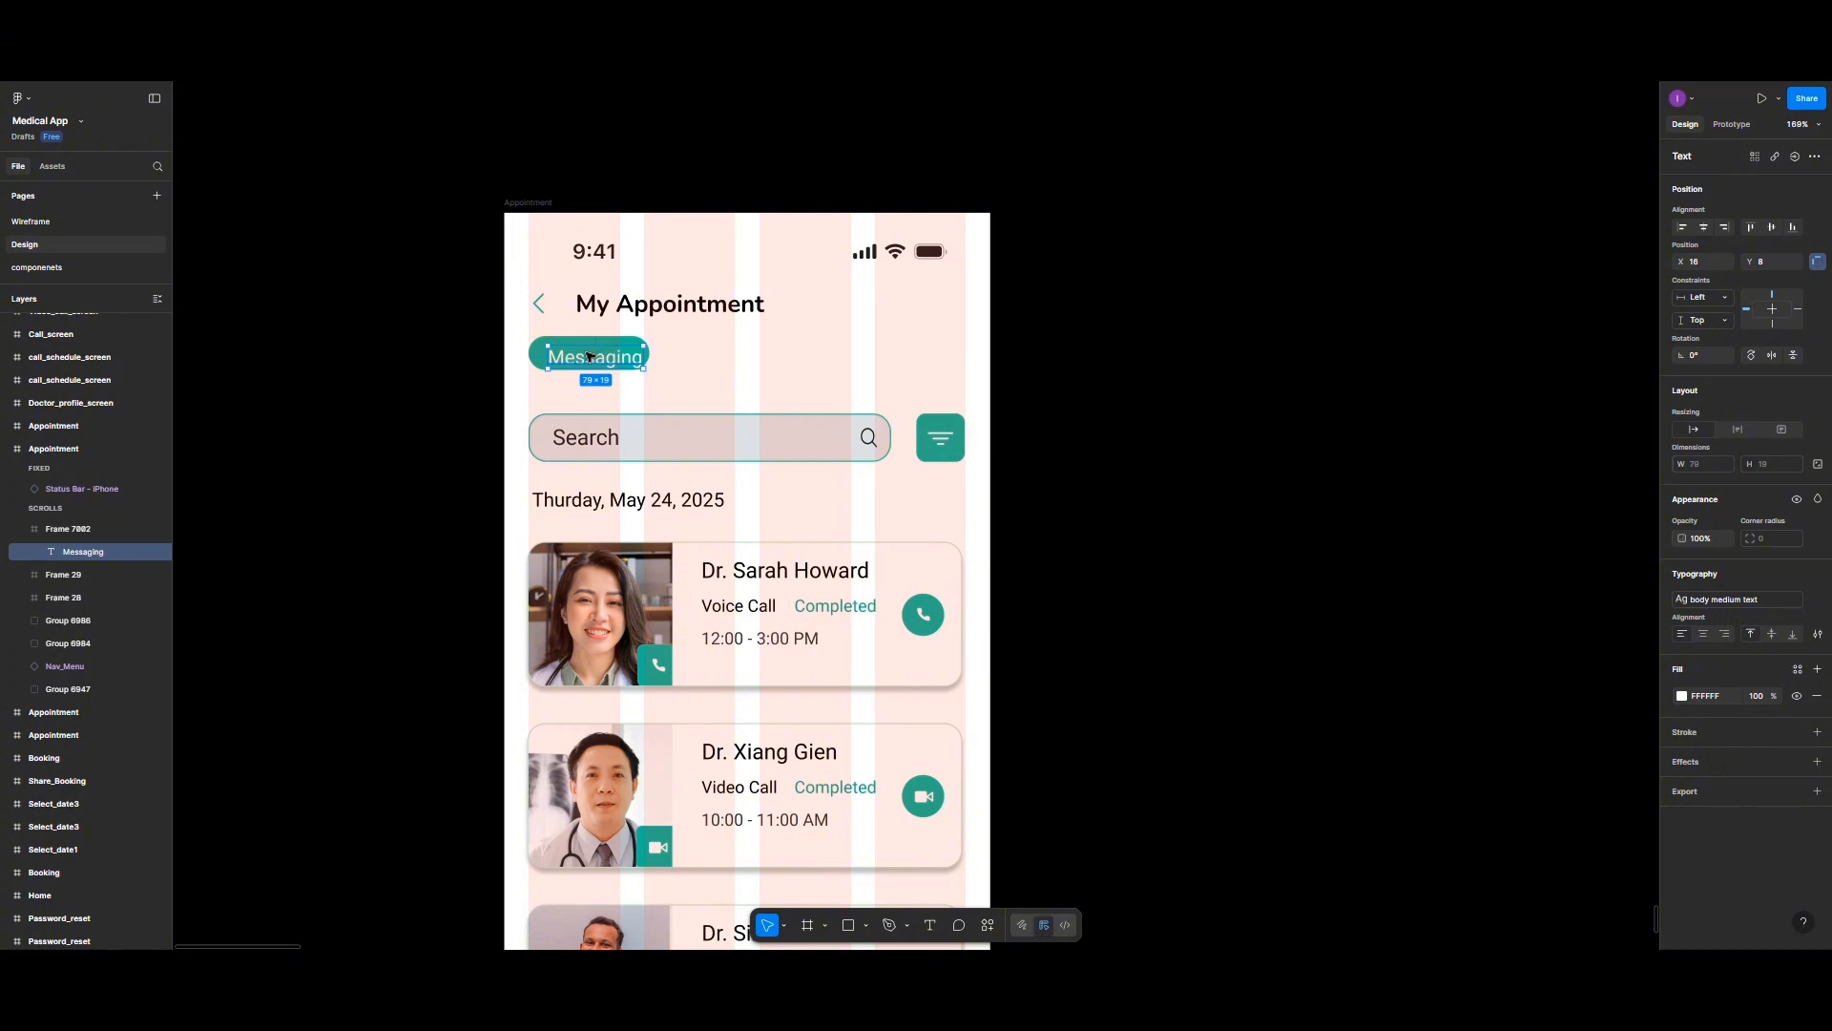
drag(589, 356, 588, 354)
Step: Duplicate the Messaging pill twice along the same row, placing the copies at about X 140 and X 262, Y 102
click(687, 364)
click(608, 367)
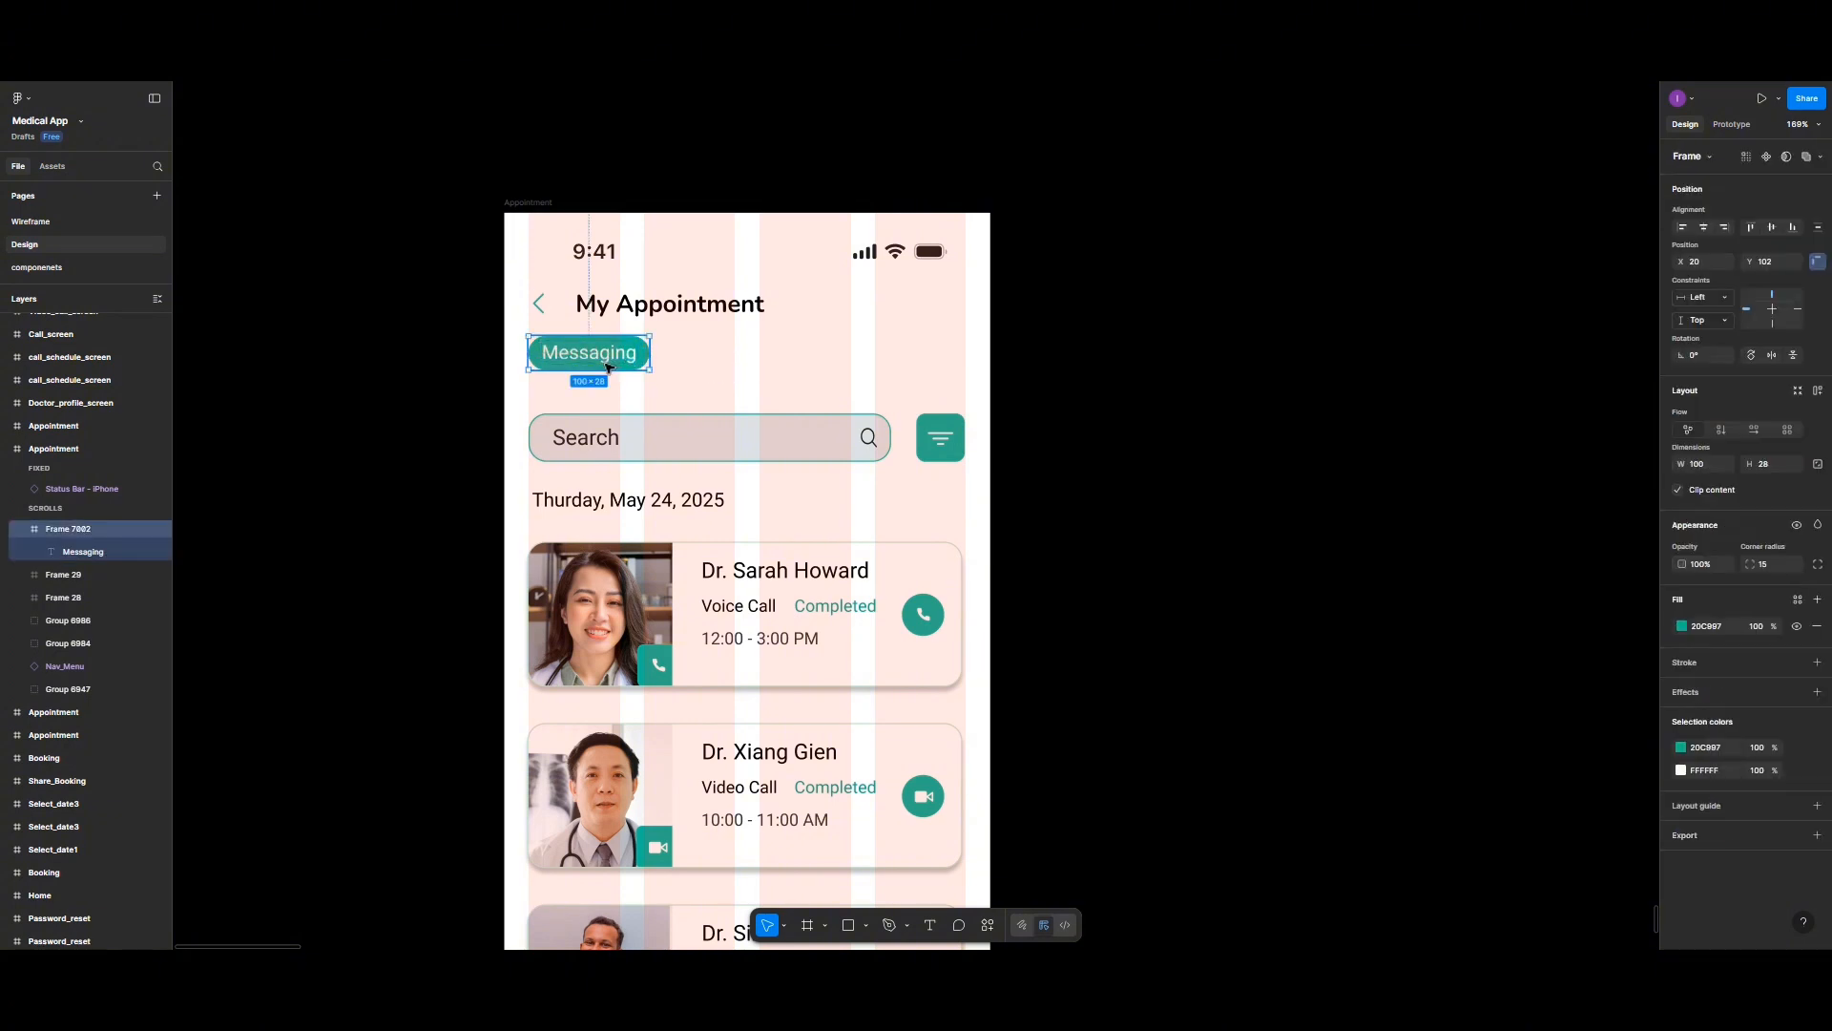
drag(608, 368, 902, 365)
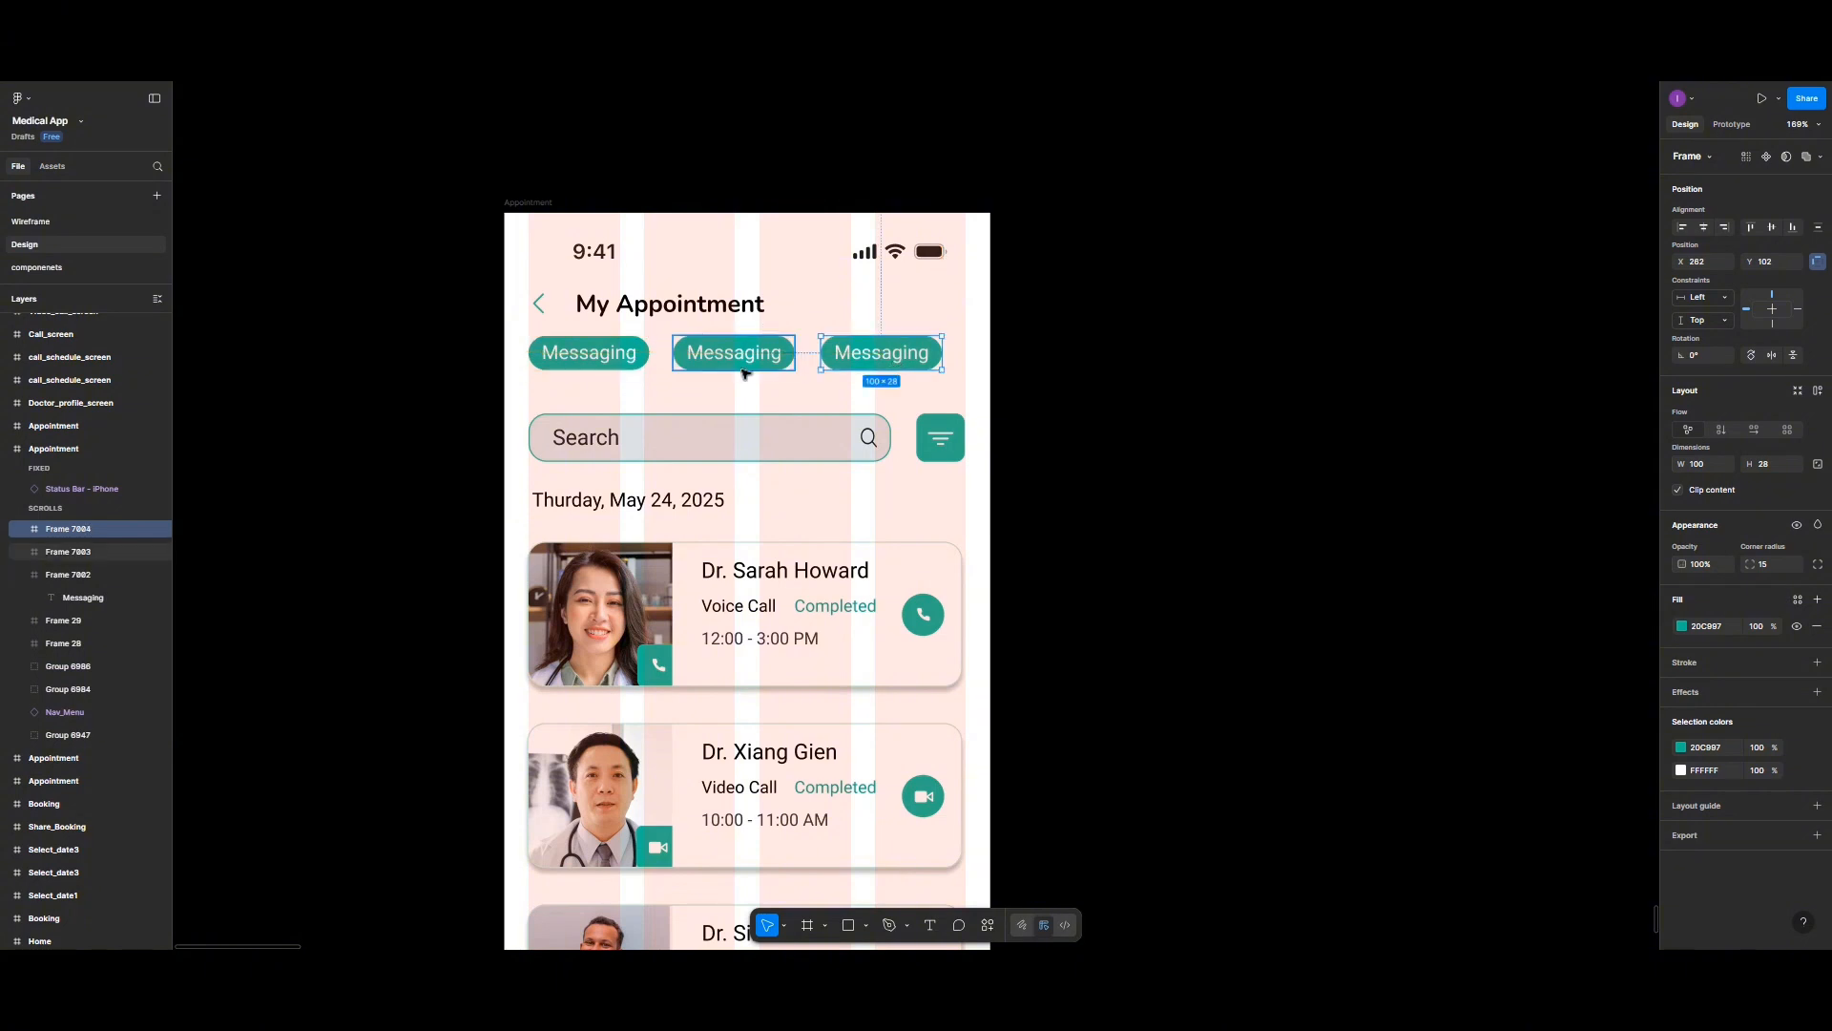
Step: Relabel the second pill "Voice Call" and the third pill "Video Call"
double_click(734, 358)
double_click(735, 357)
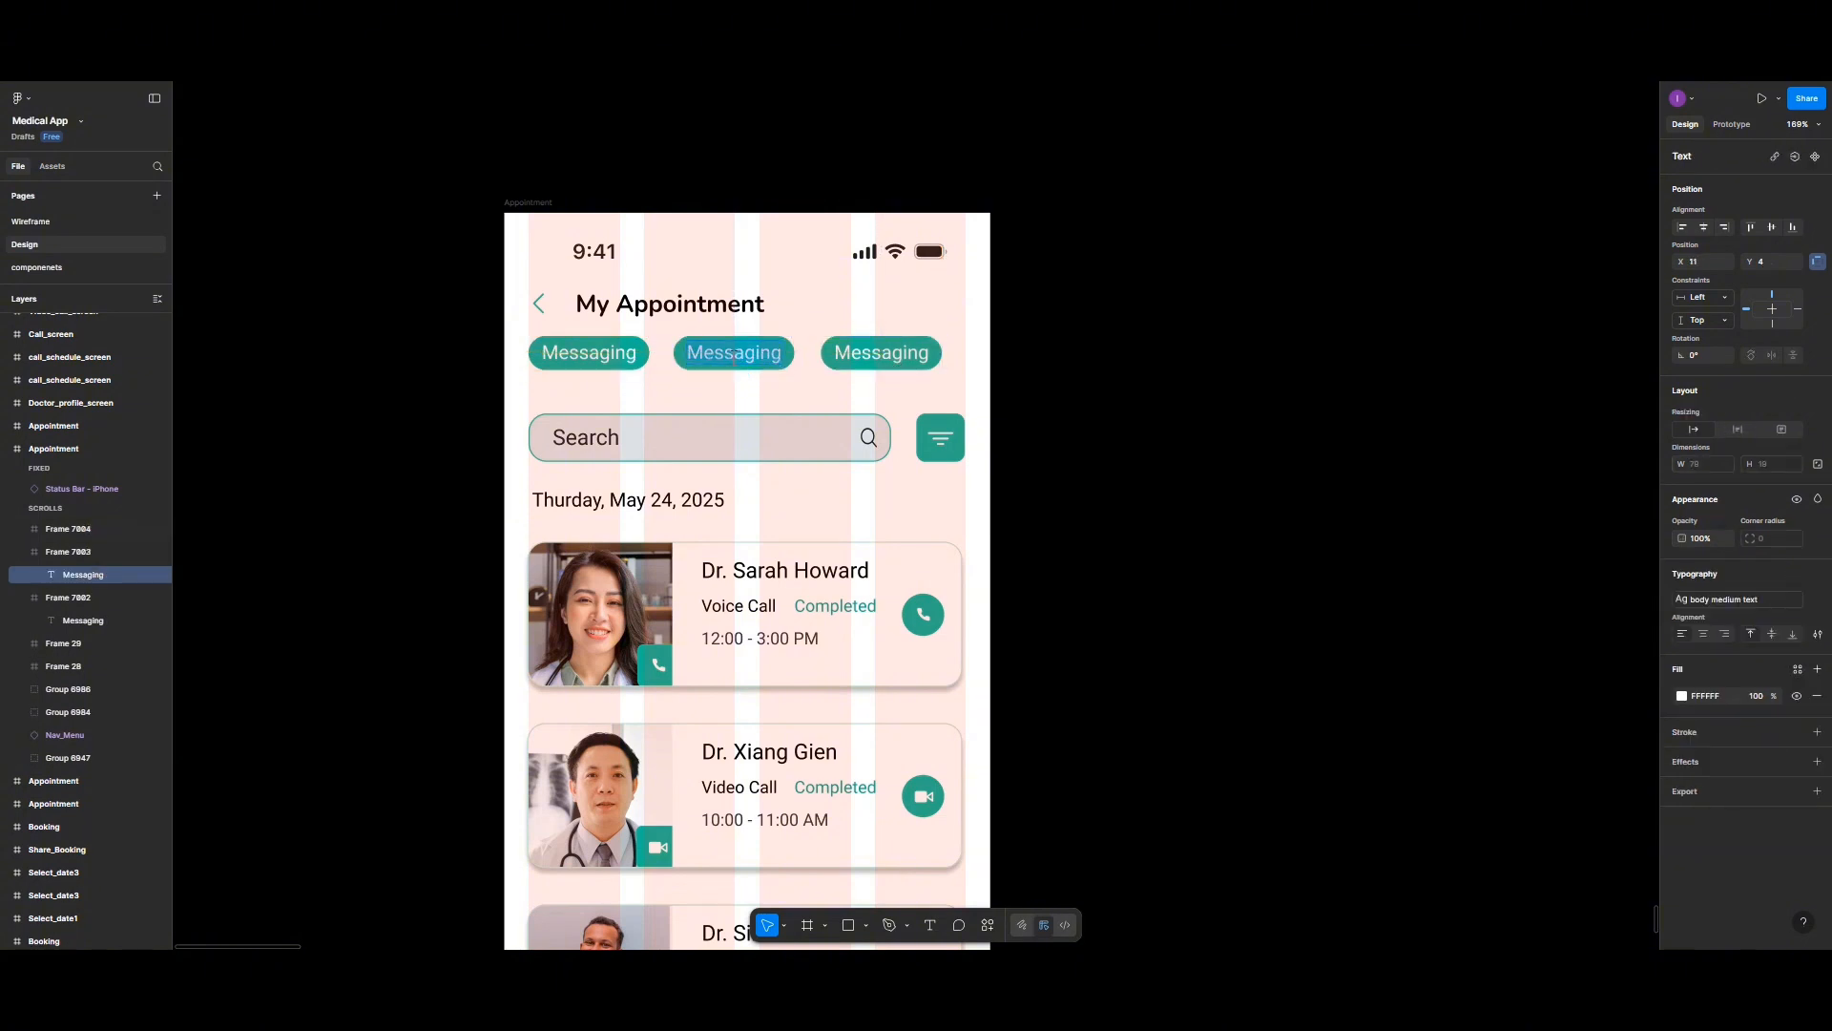
text(Voice cal)
key(BackSpace)
text(C)
double_click(873, 357)
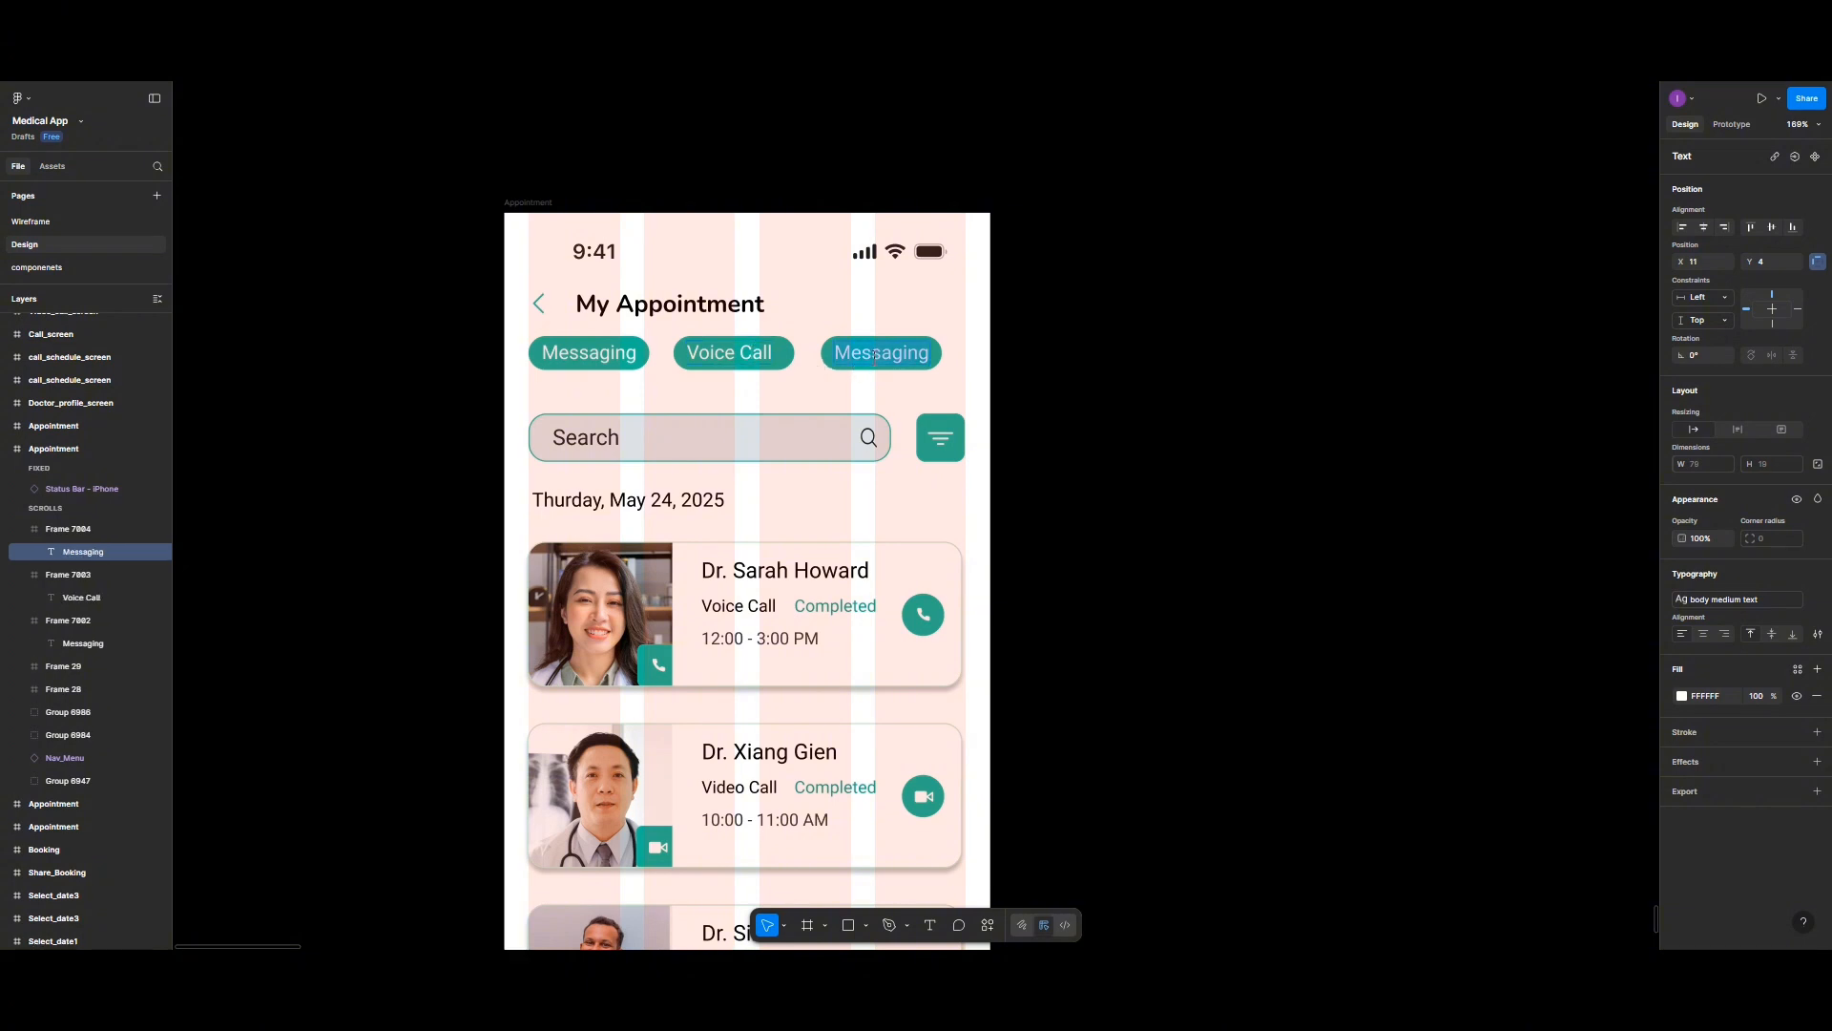
text(Video Call)
Step: Centre the Voice Call and Video Call labels horizontally and vertically within their pills
click(730, 352)
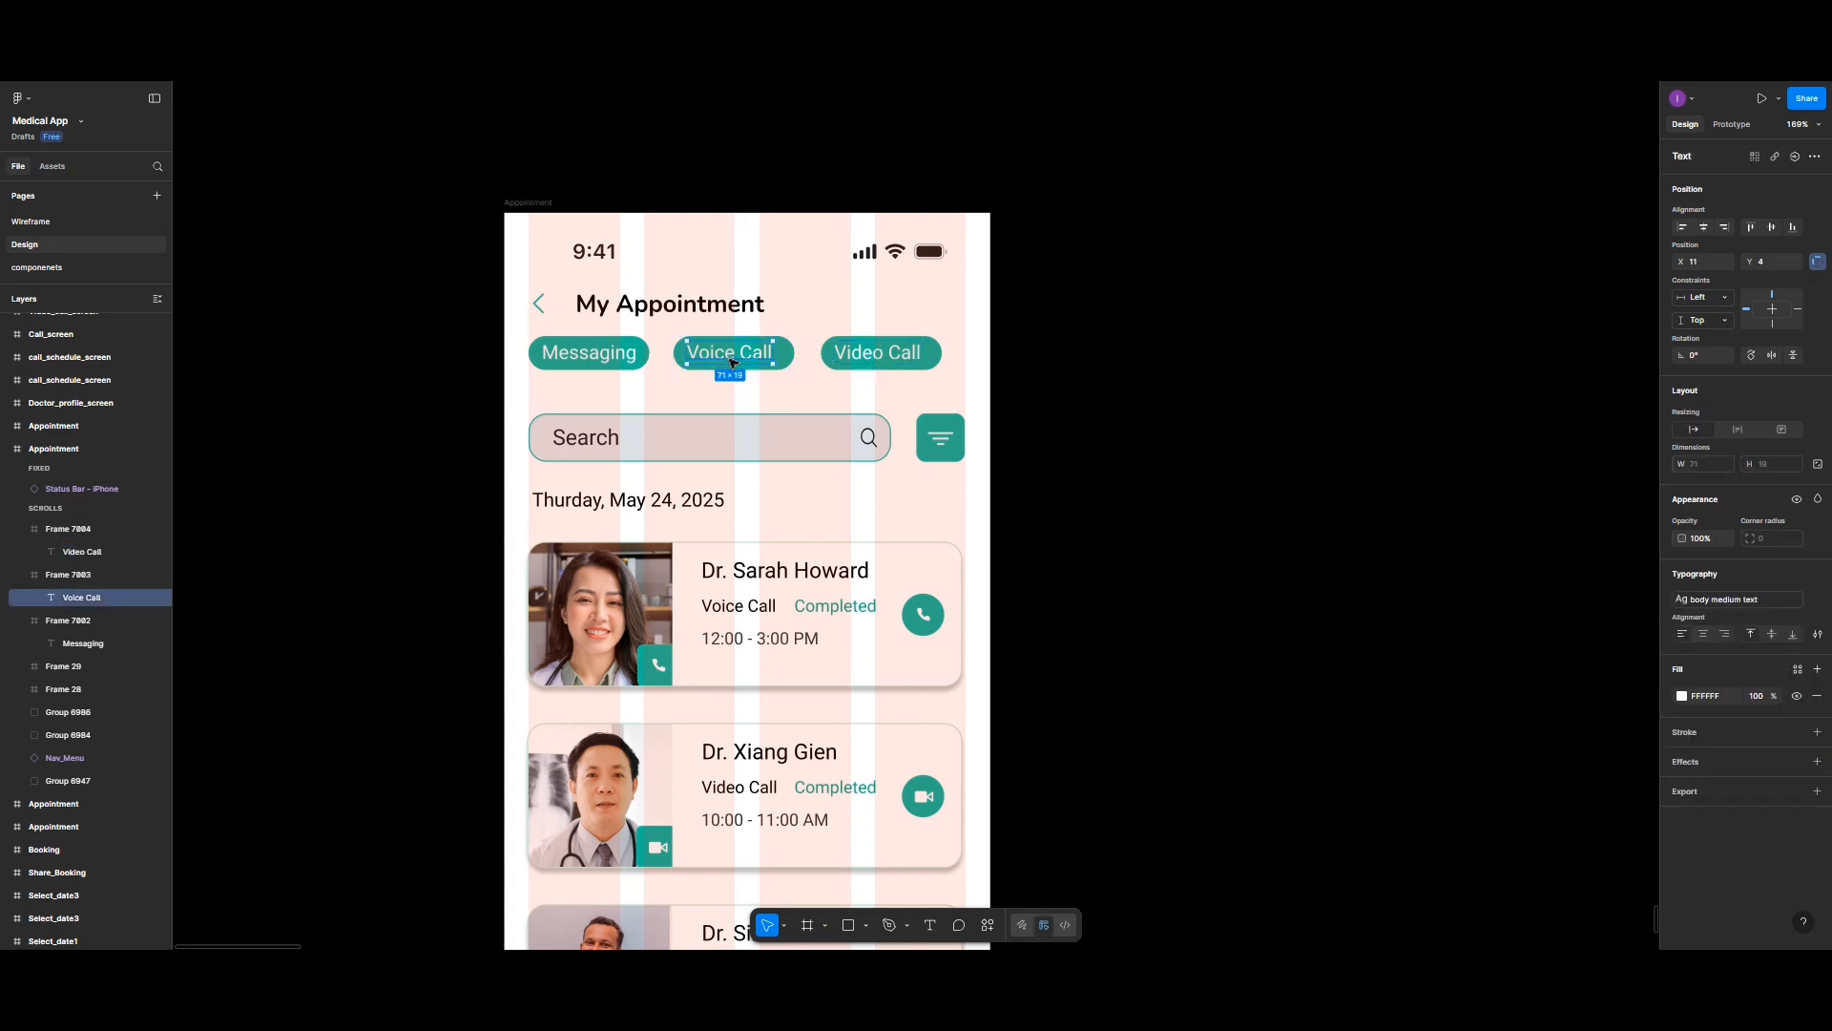
click(1768, 228)
click(1703, 228)
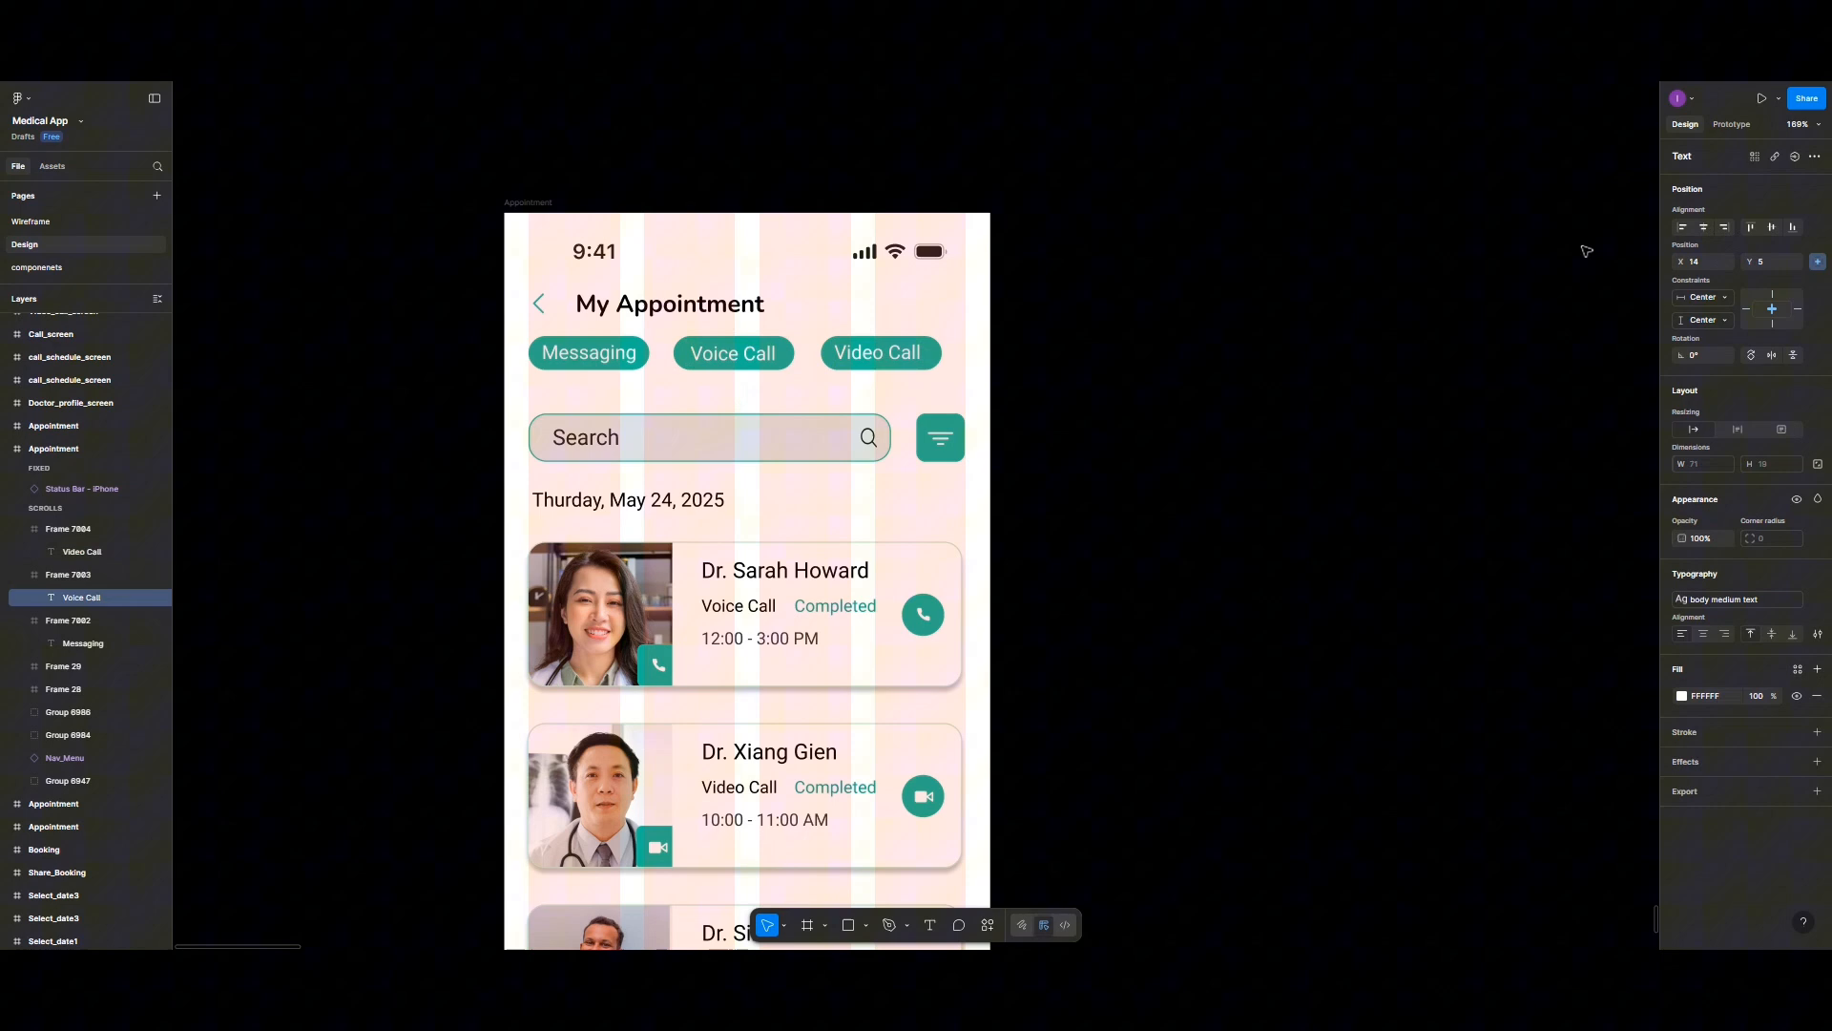
click(907, 354)
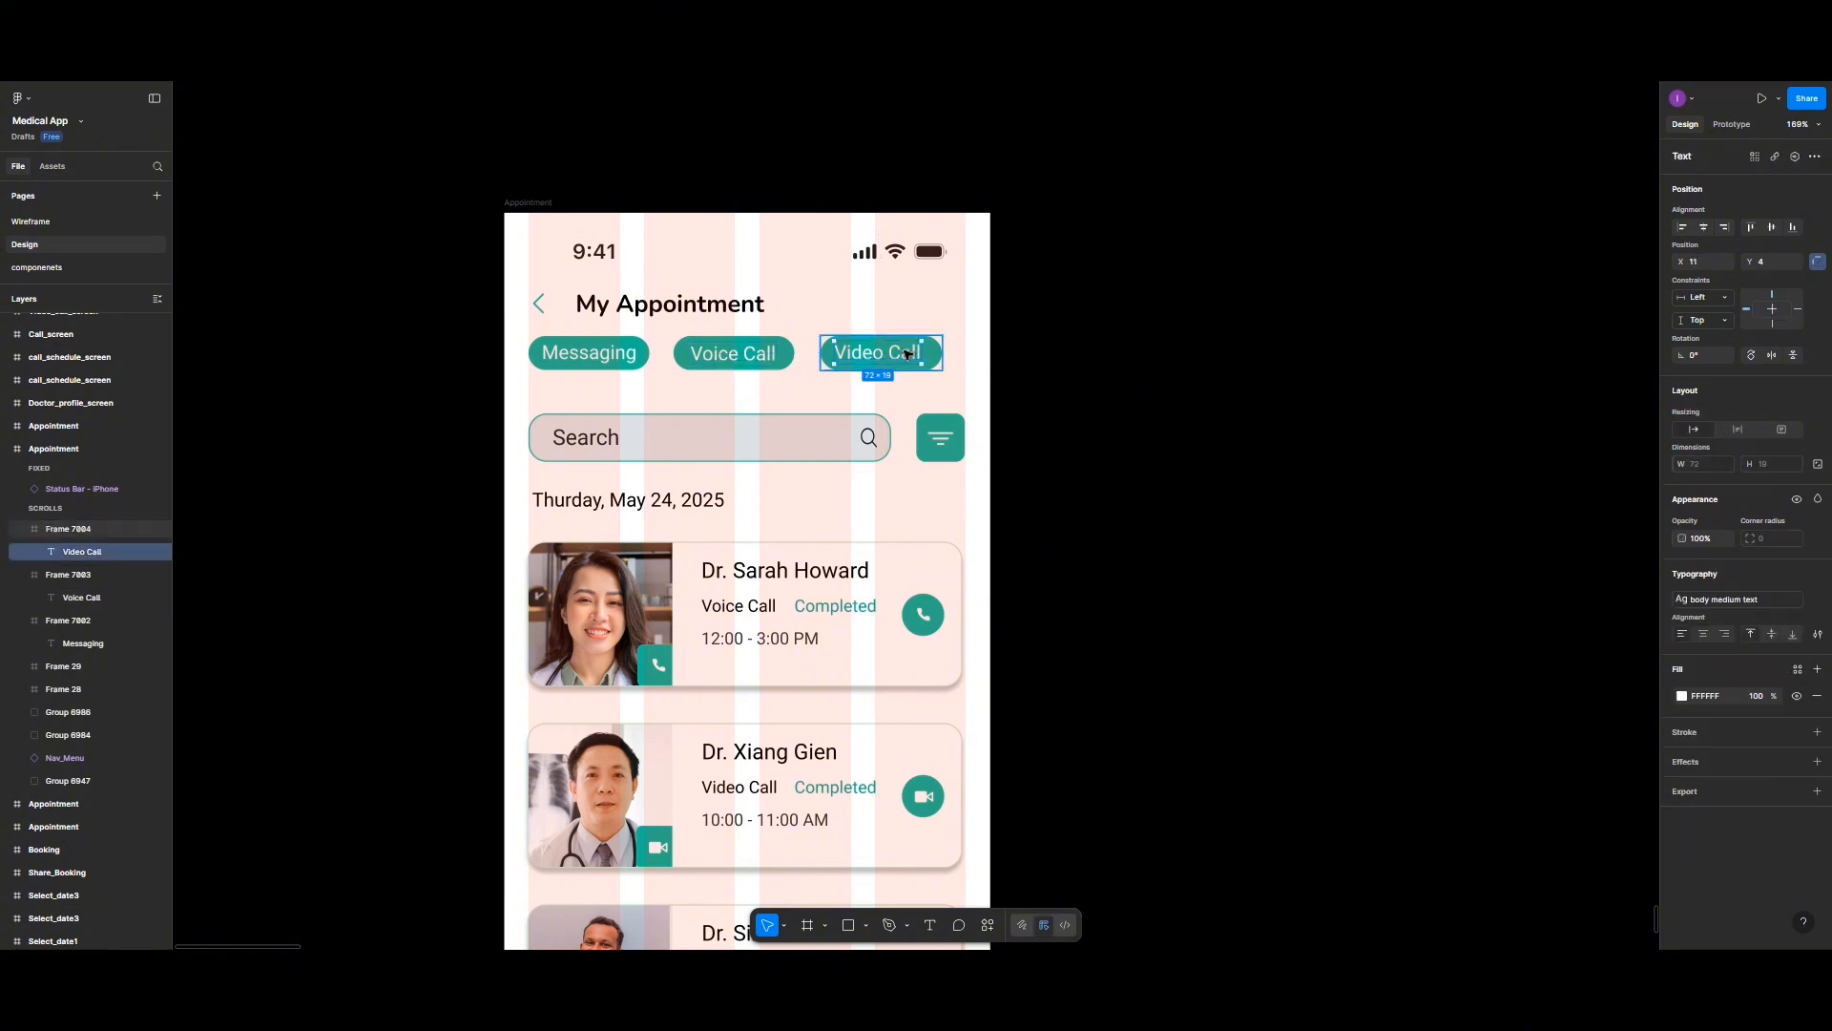
click(1772, 227)
click(1703, 228)
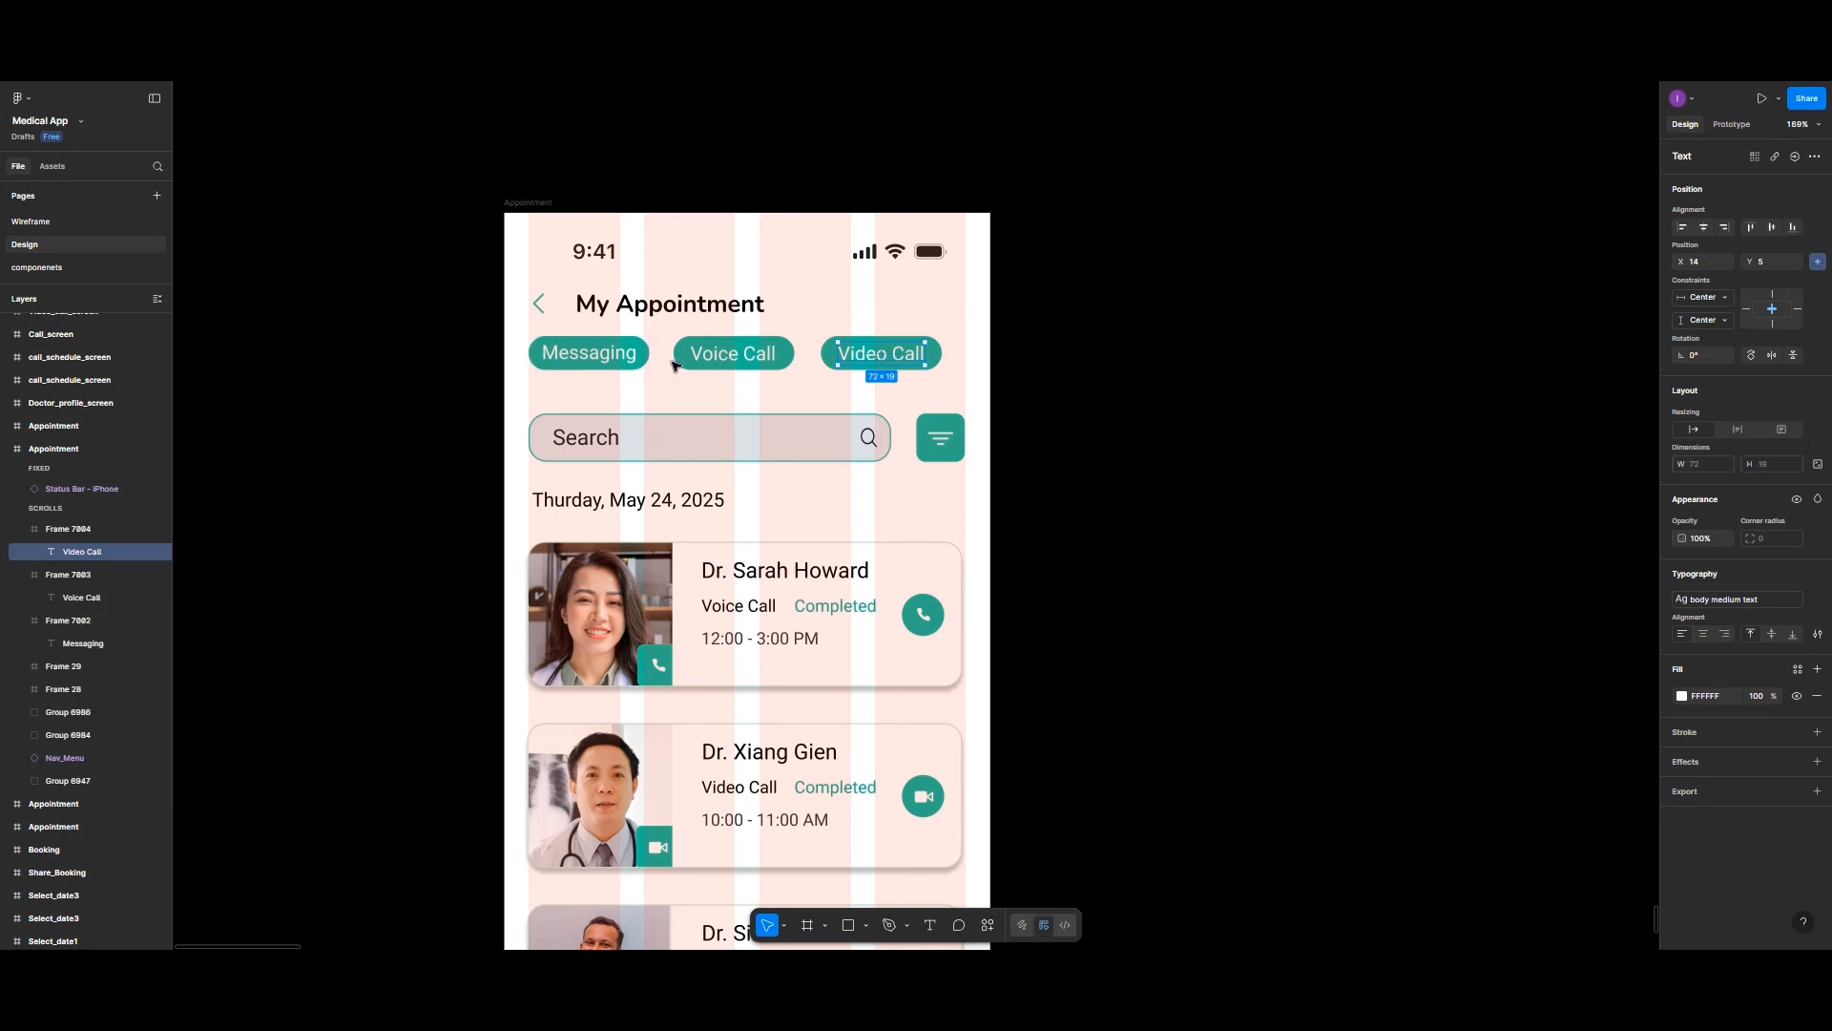
Step: Change the Voice Call label's fill to the dark green page colour 0B4937
click(631, 359)
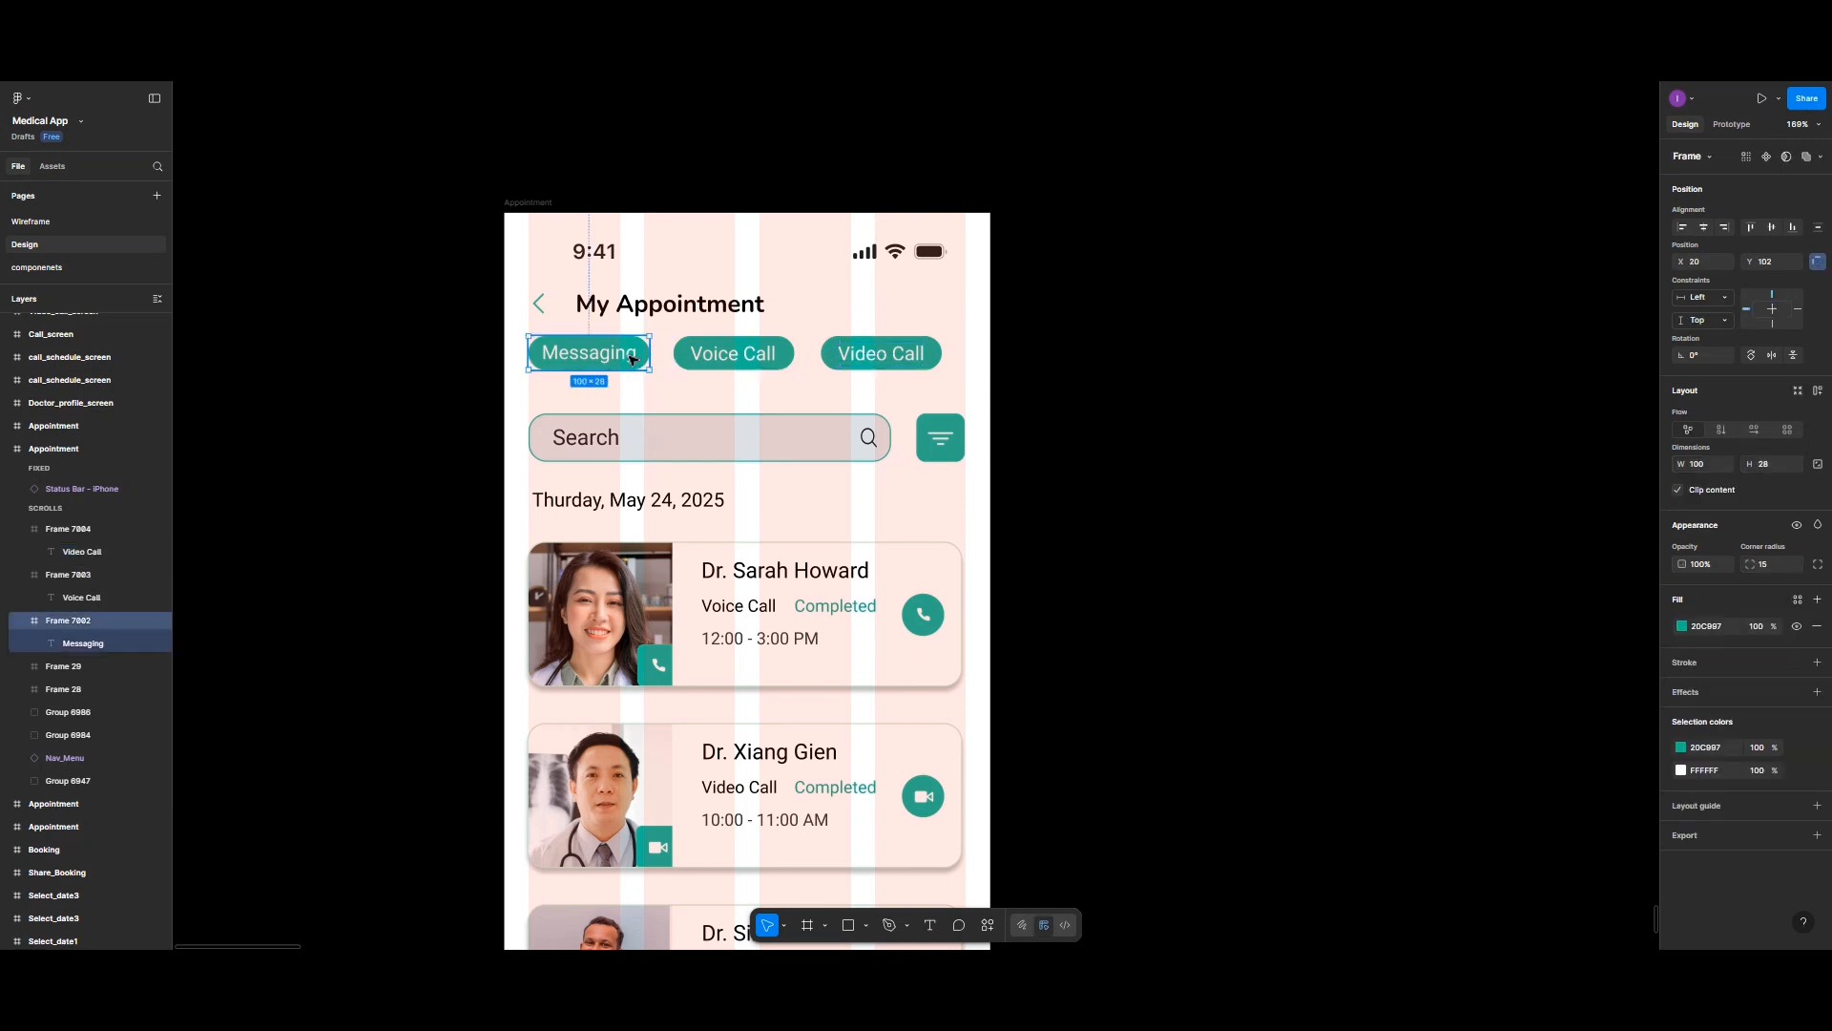
click(700, 369)
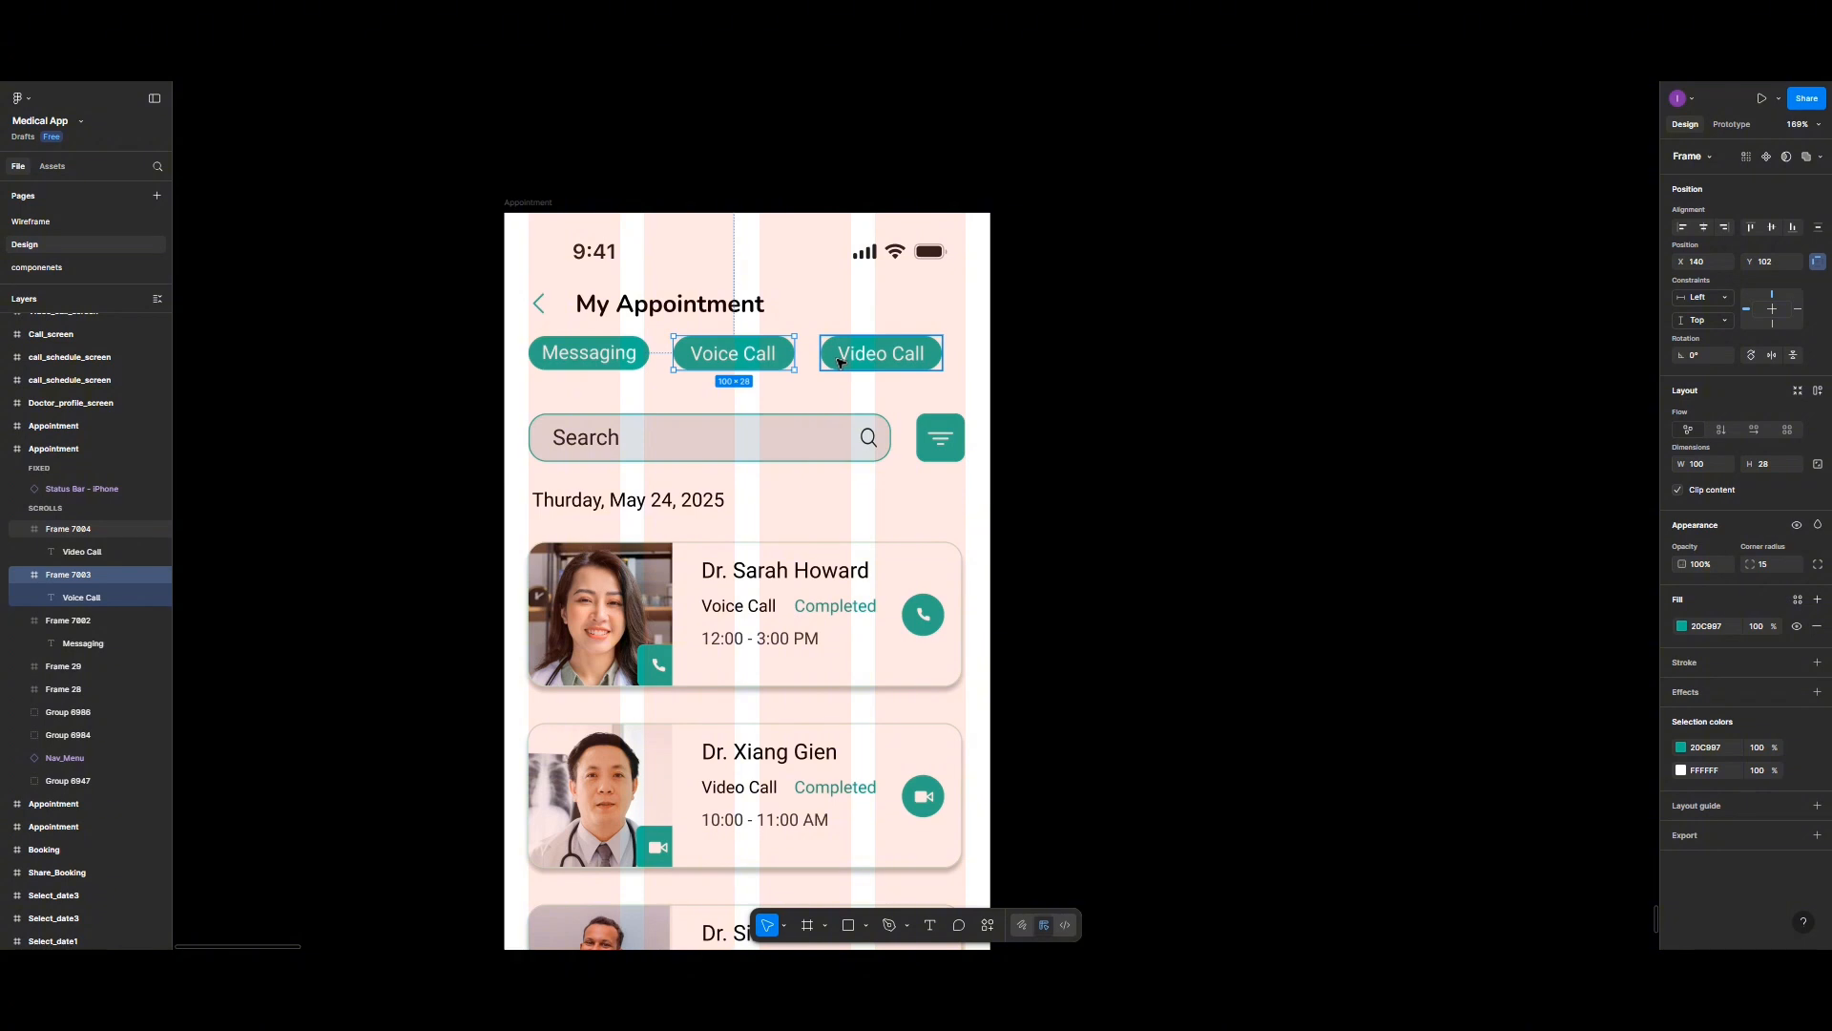
double_click(759, 359)
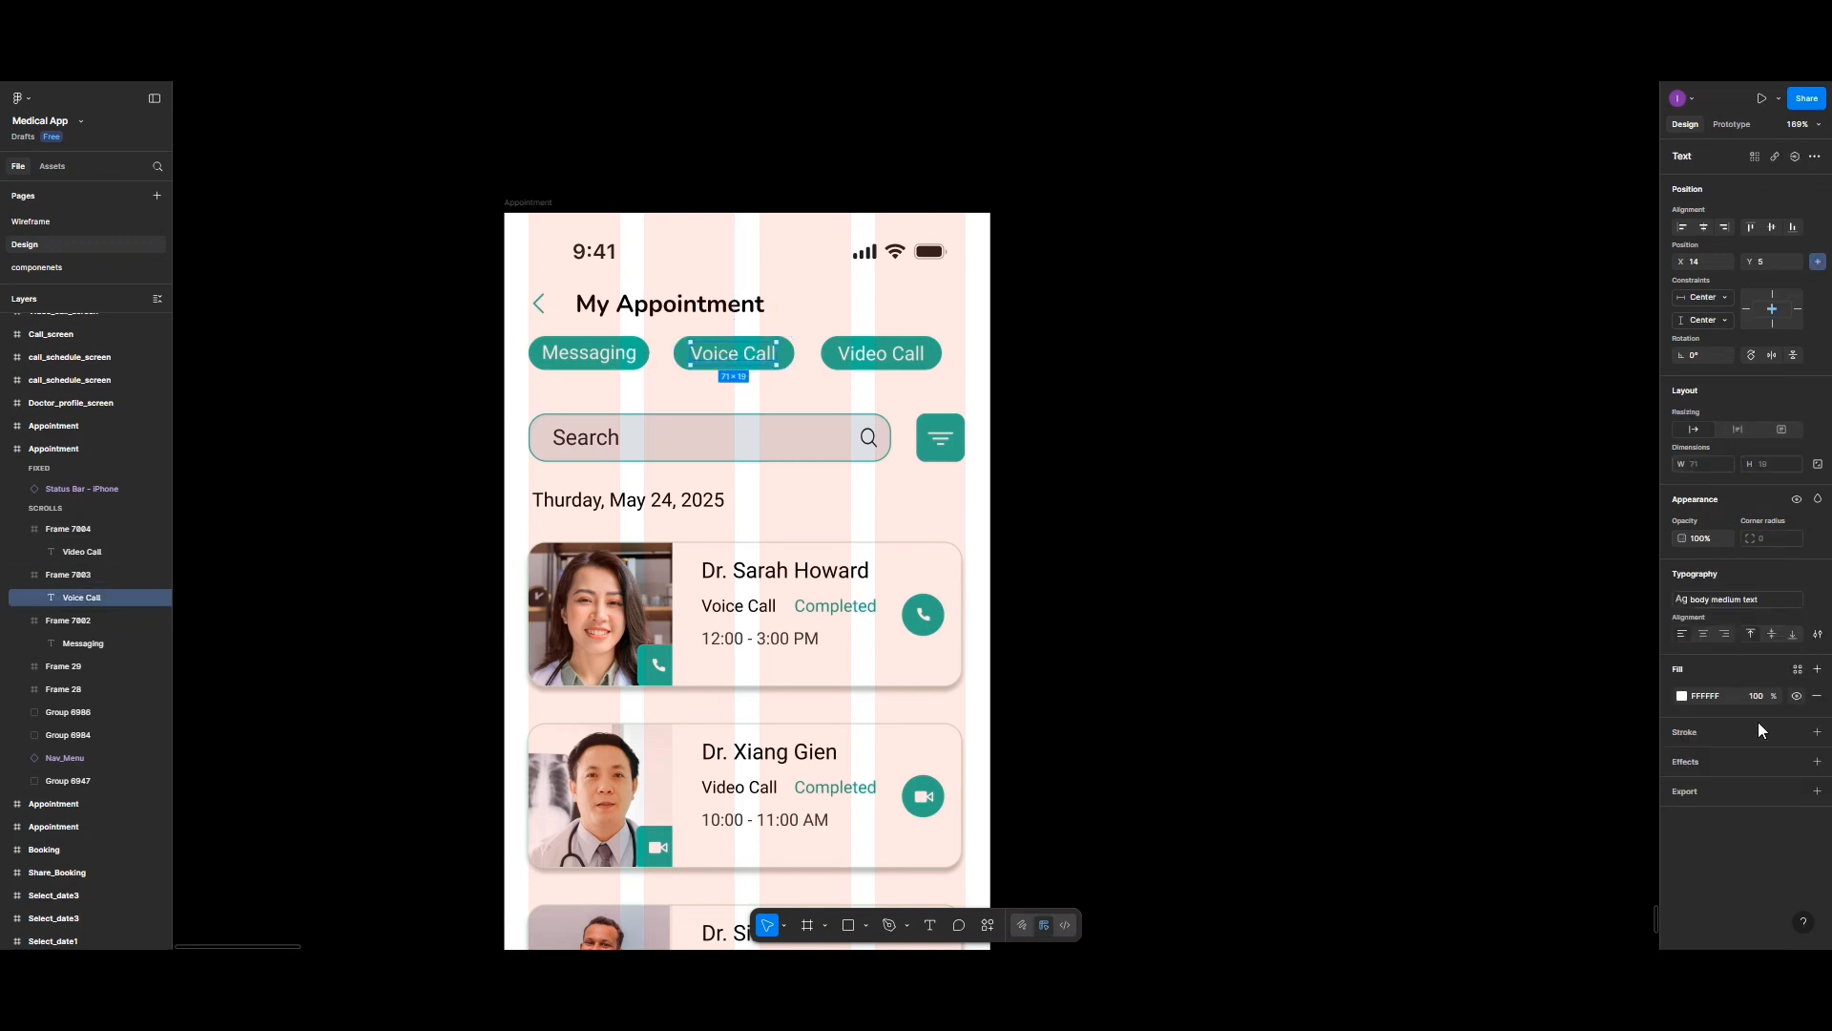
click(1682, 697)
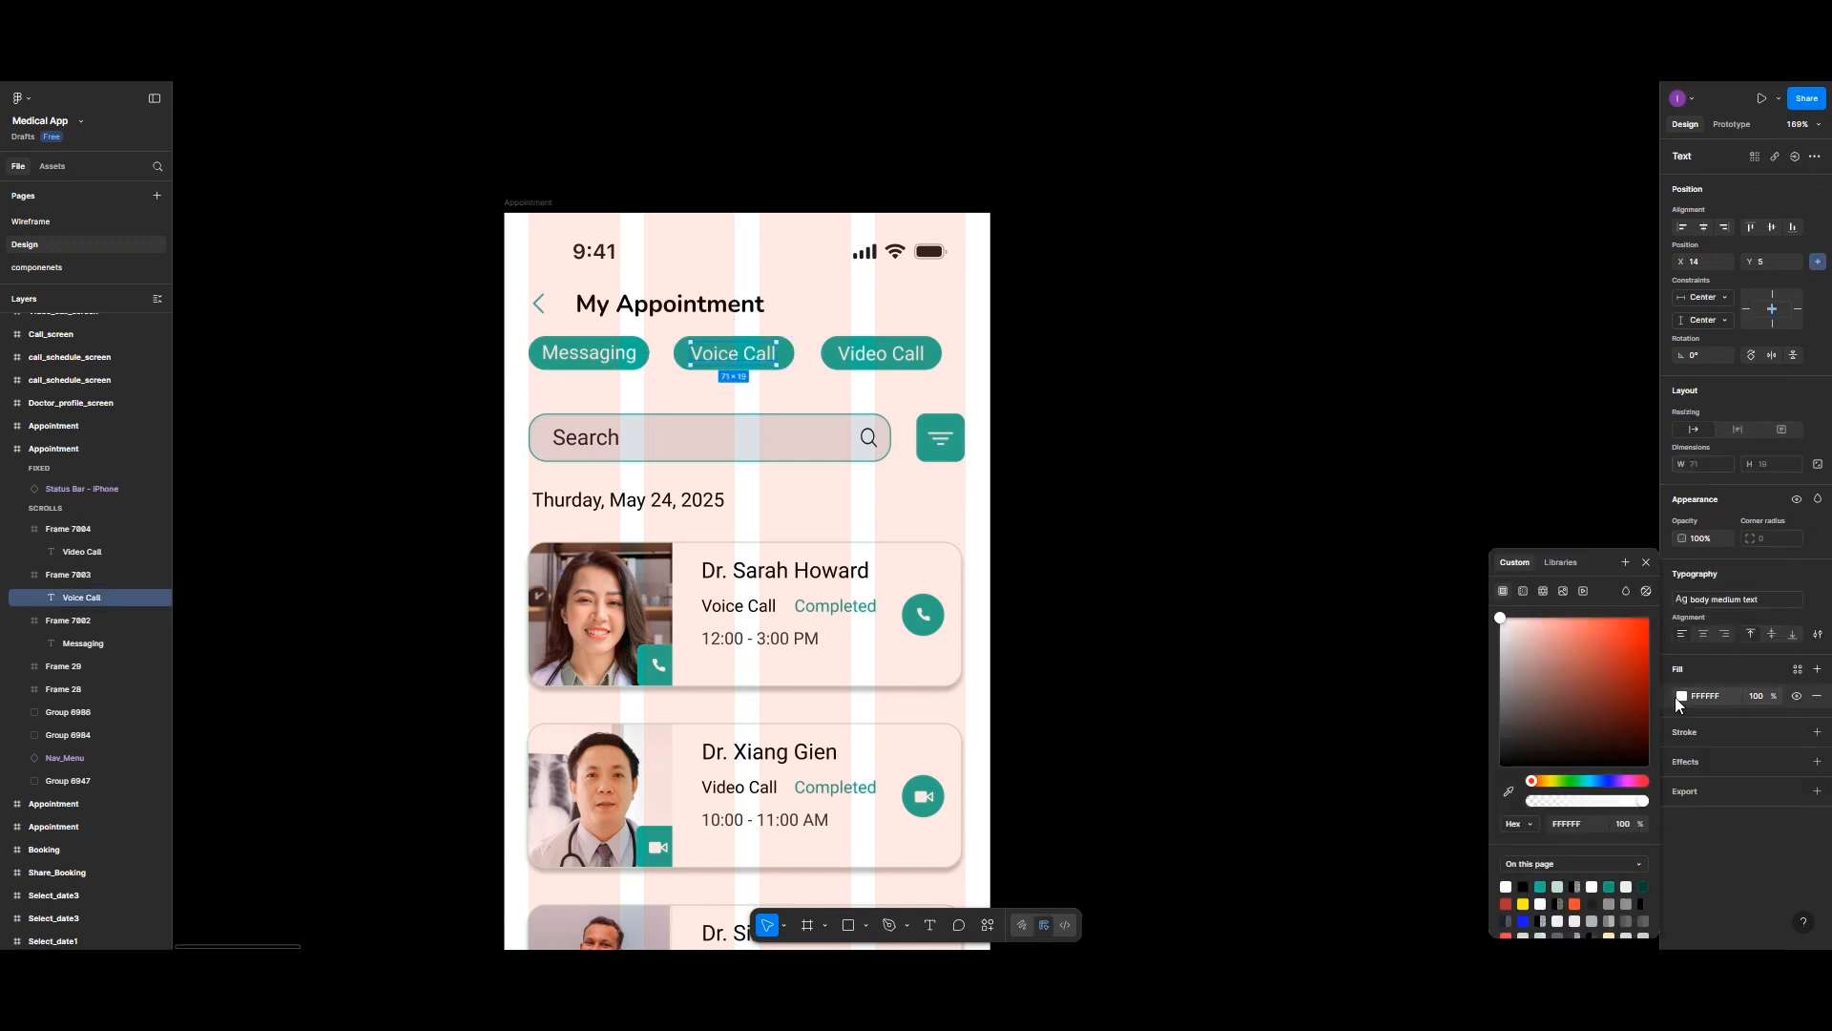
click(1644, 886)
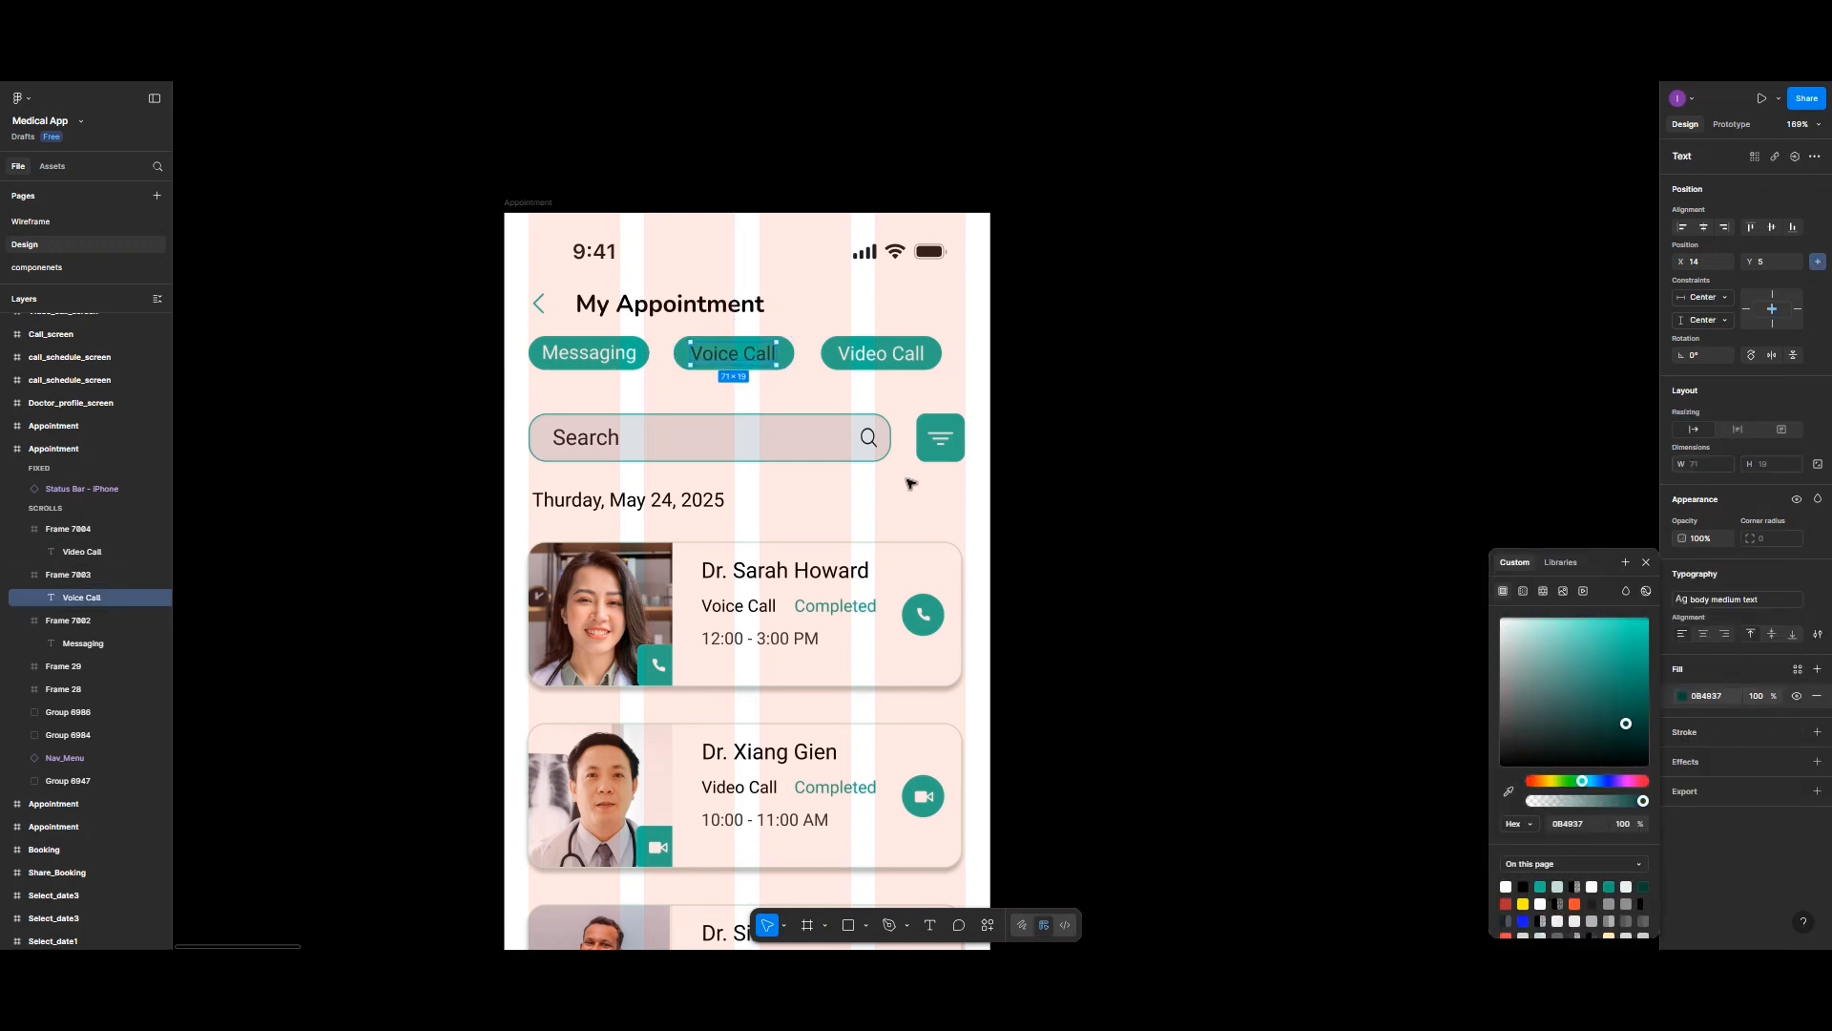
Step: Give the Voice Call pill an inside stroke of weight 1 in 20C997 and remove its fill
click(790, 355)
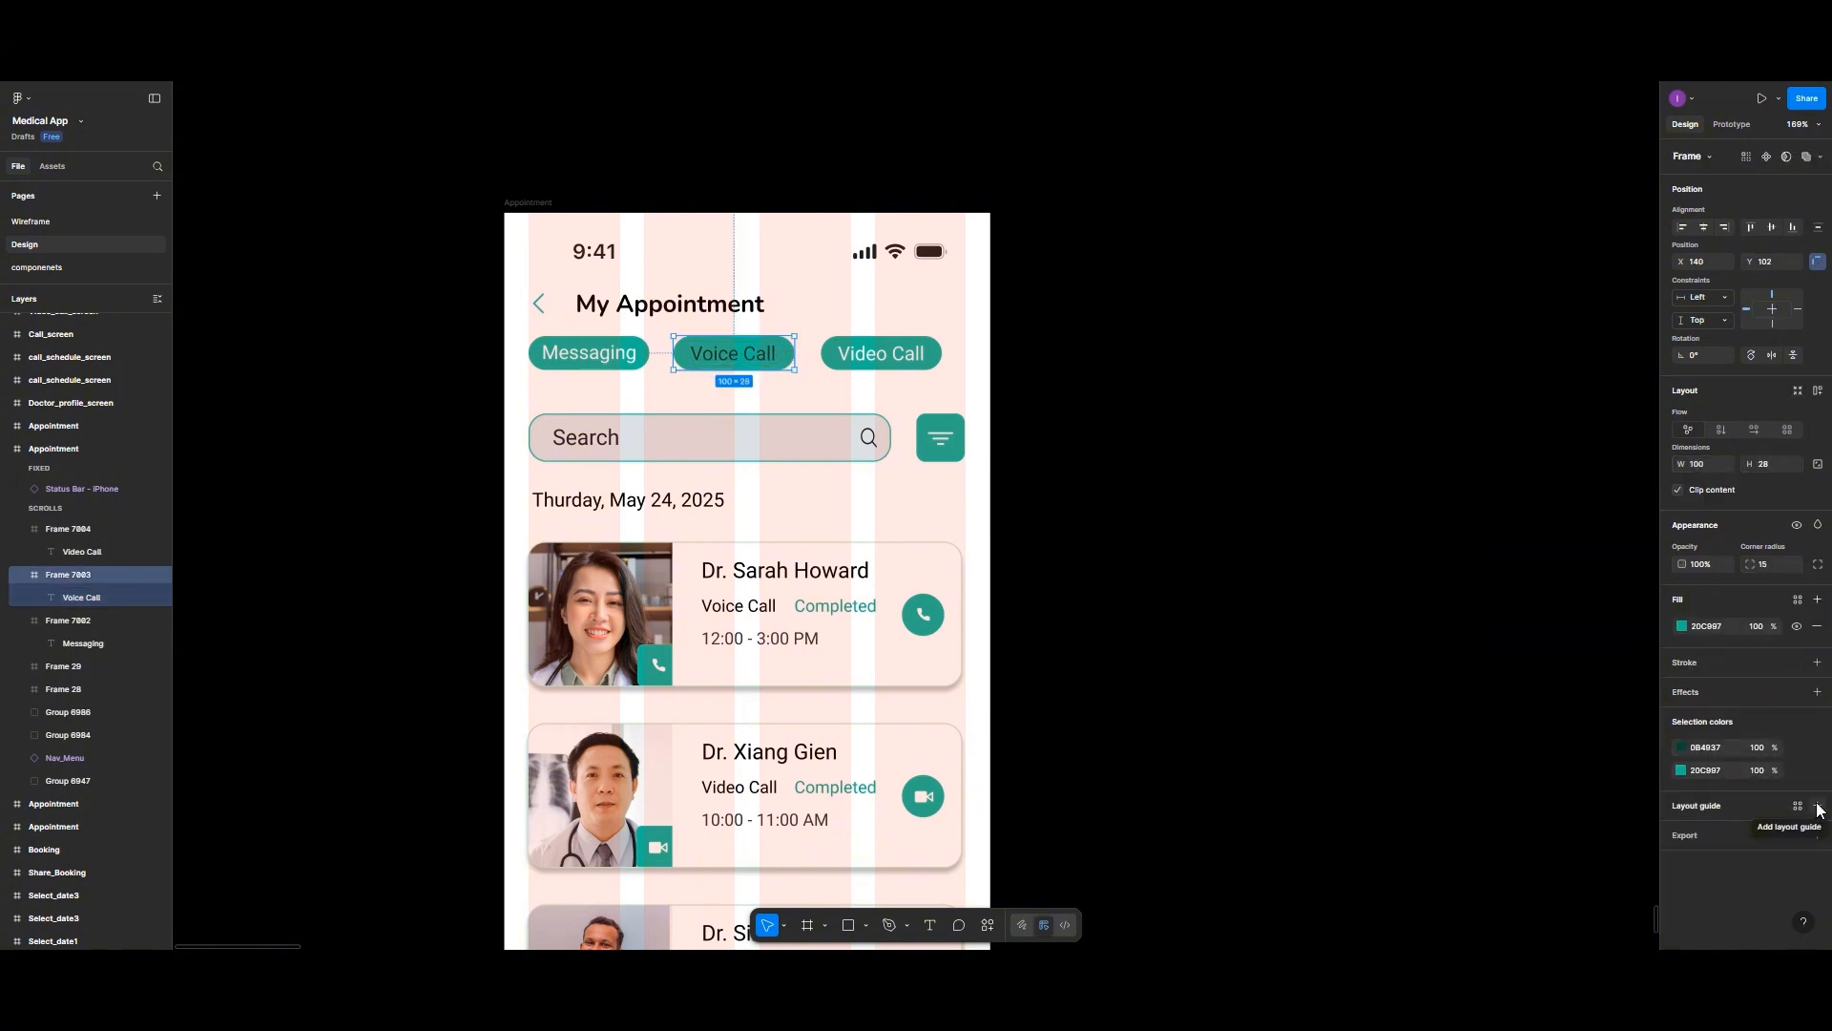
click(1820, 663)
click(1681, 688)
click(1682, 688)
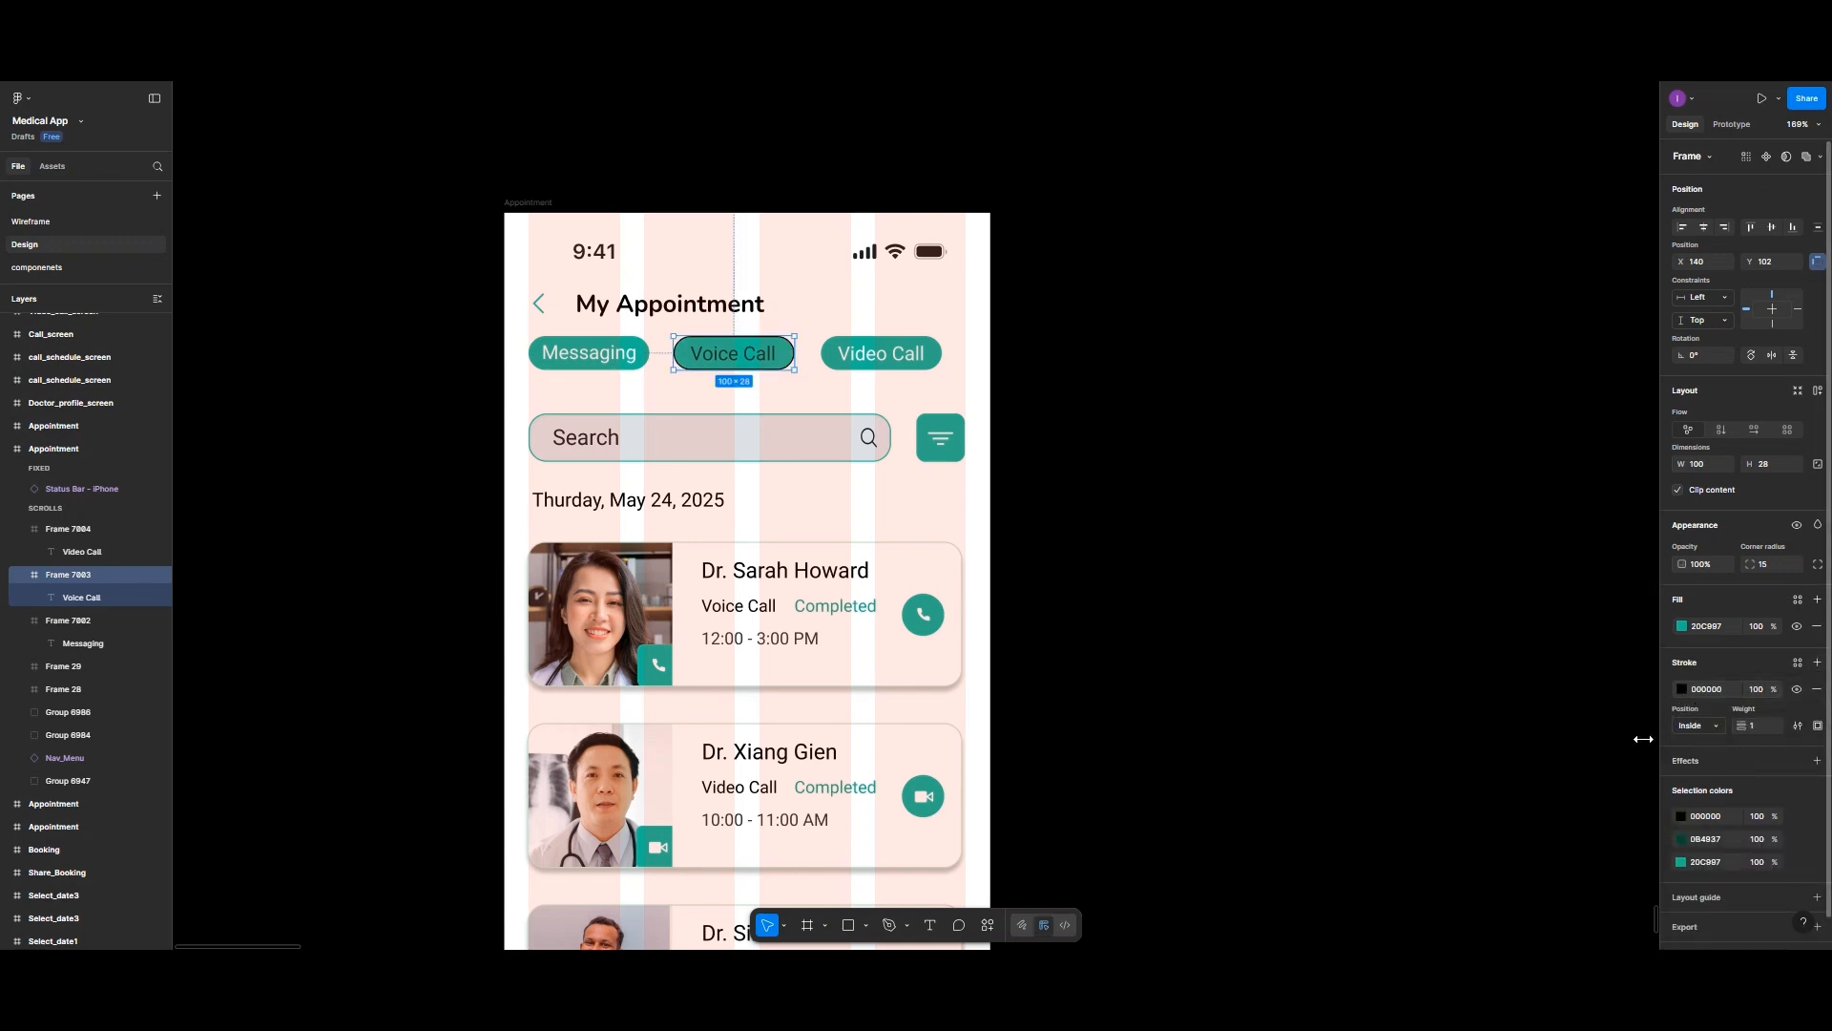
click(1682, 688)
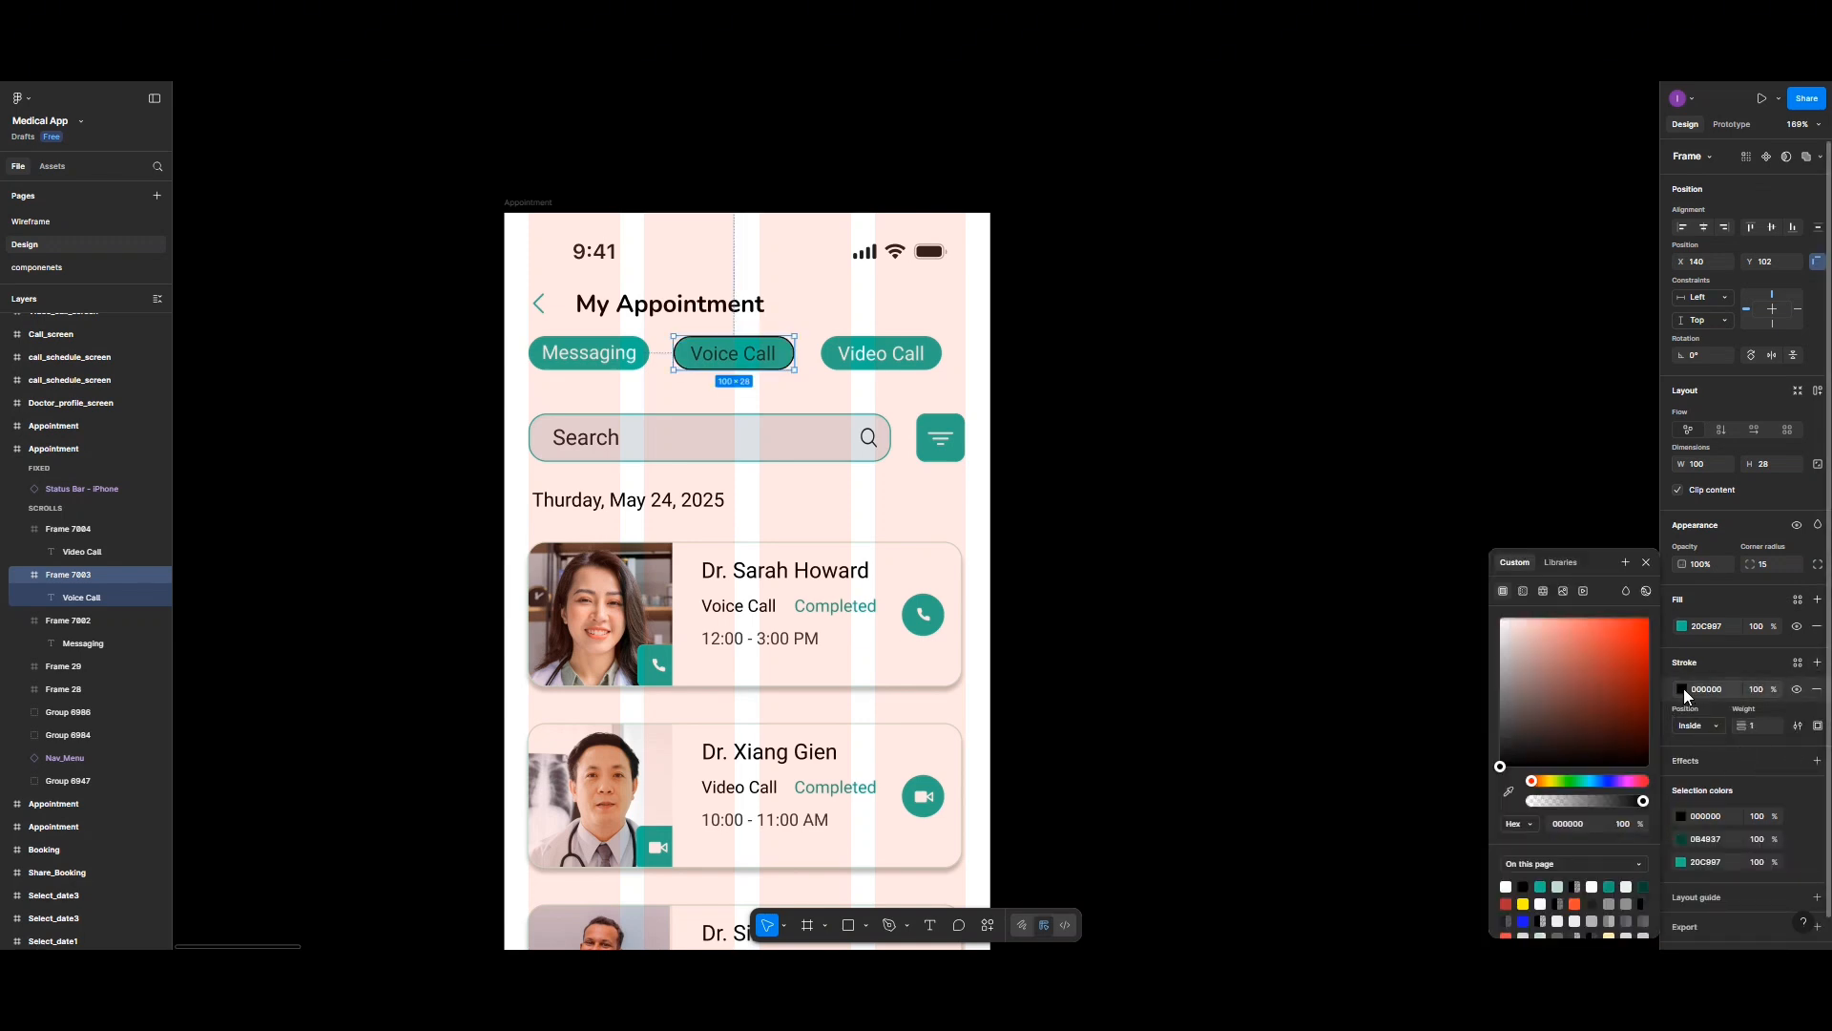
click(1544, 886)
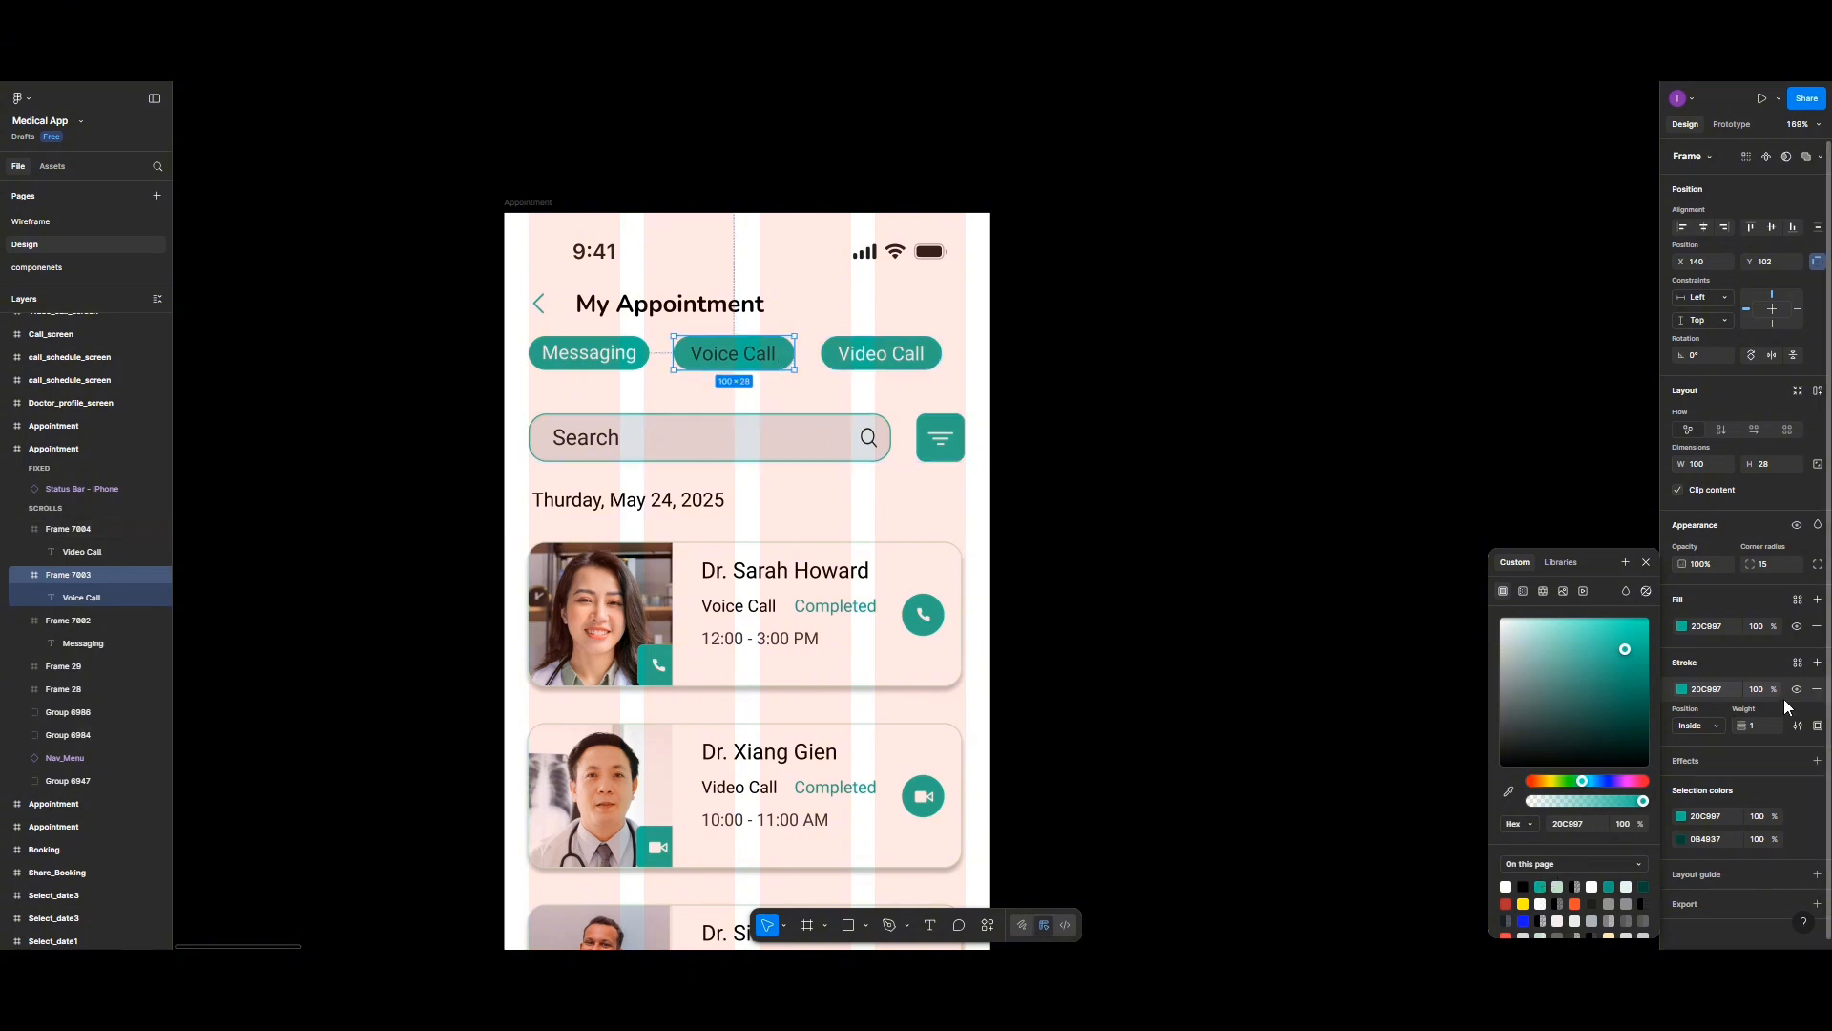
click(1817, 626)
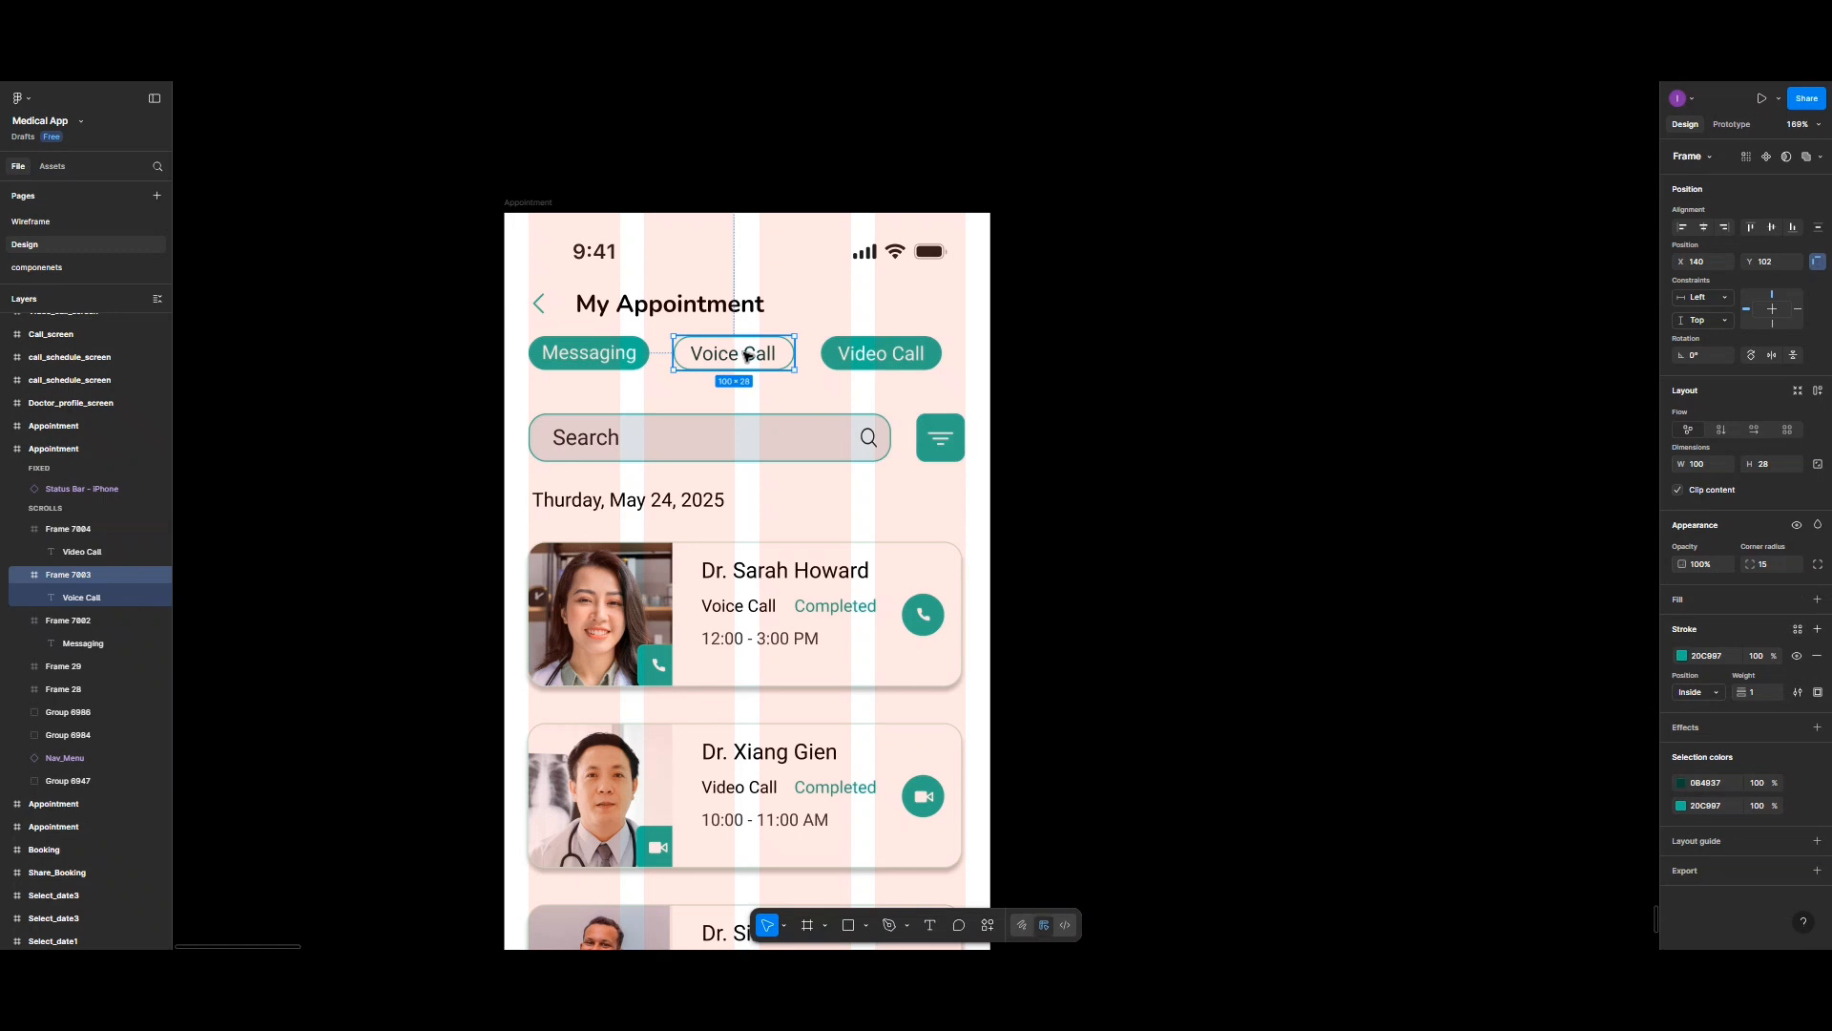
Step: Outline the Video Call pill with an inside stroke of weight 1 in 20C997 and remove its fill
click(854, 358)
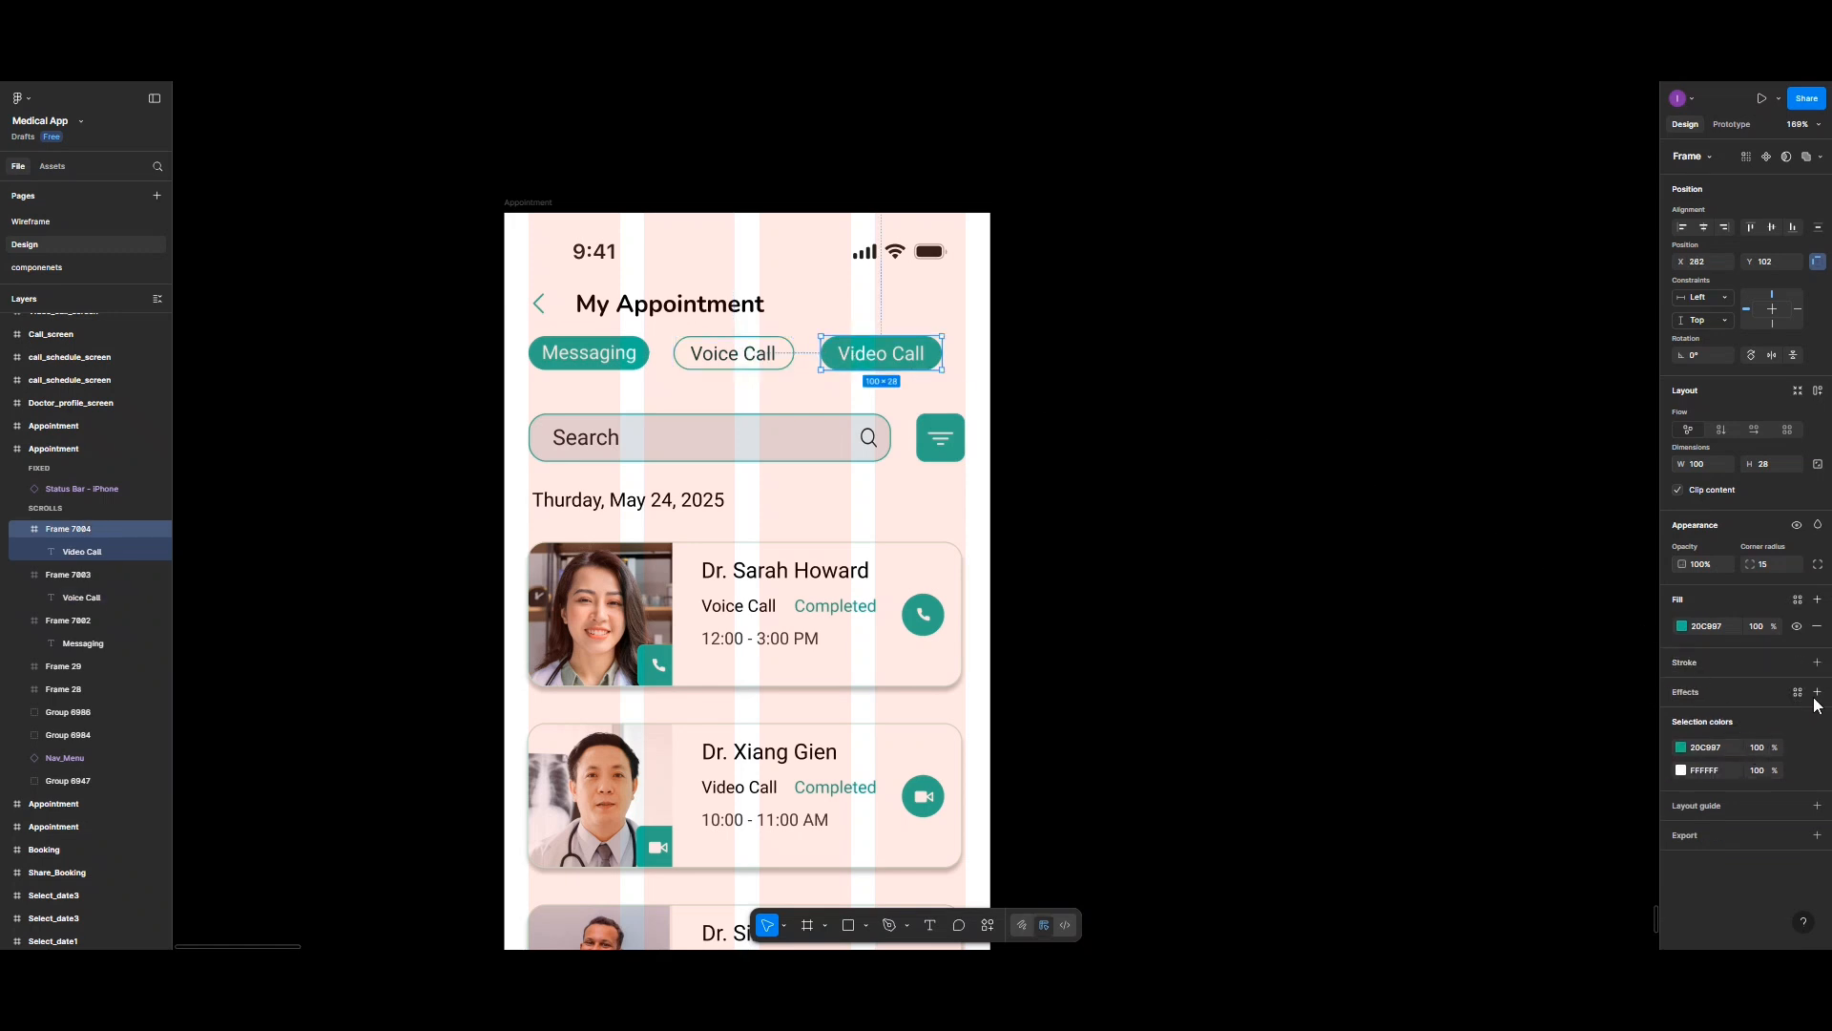
click(1817, 663)
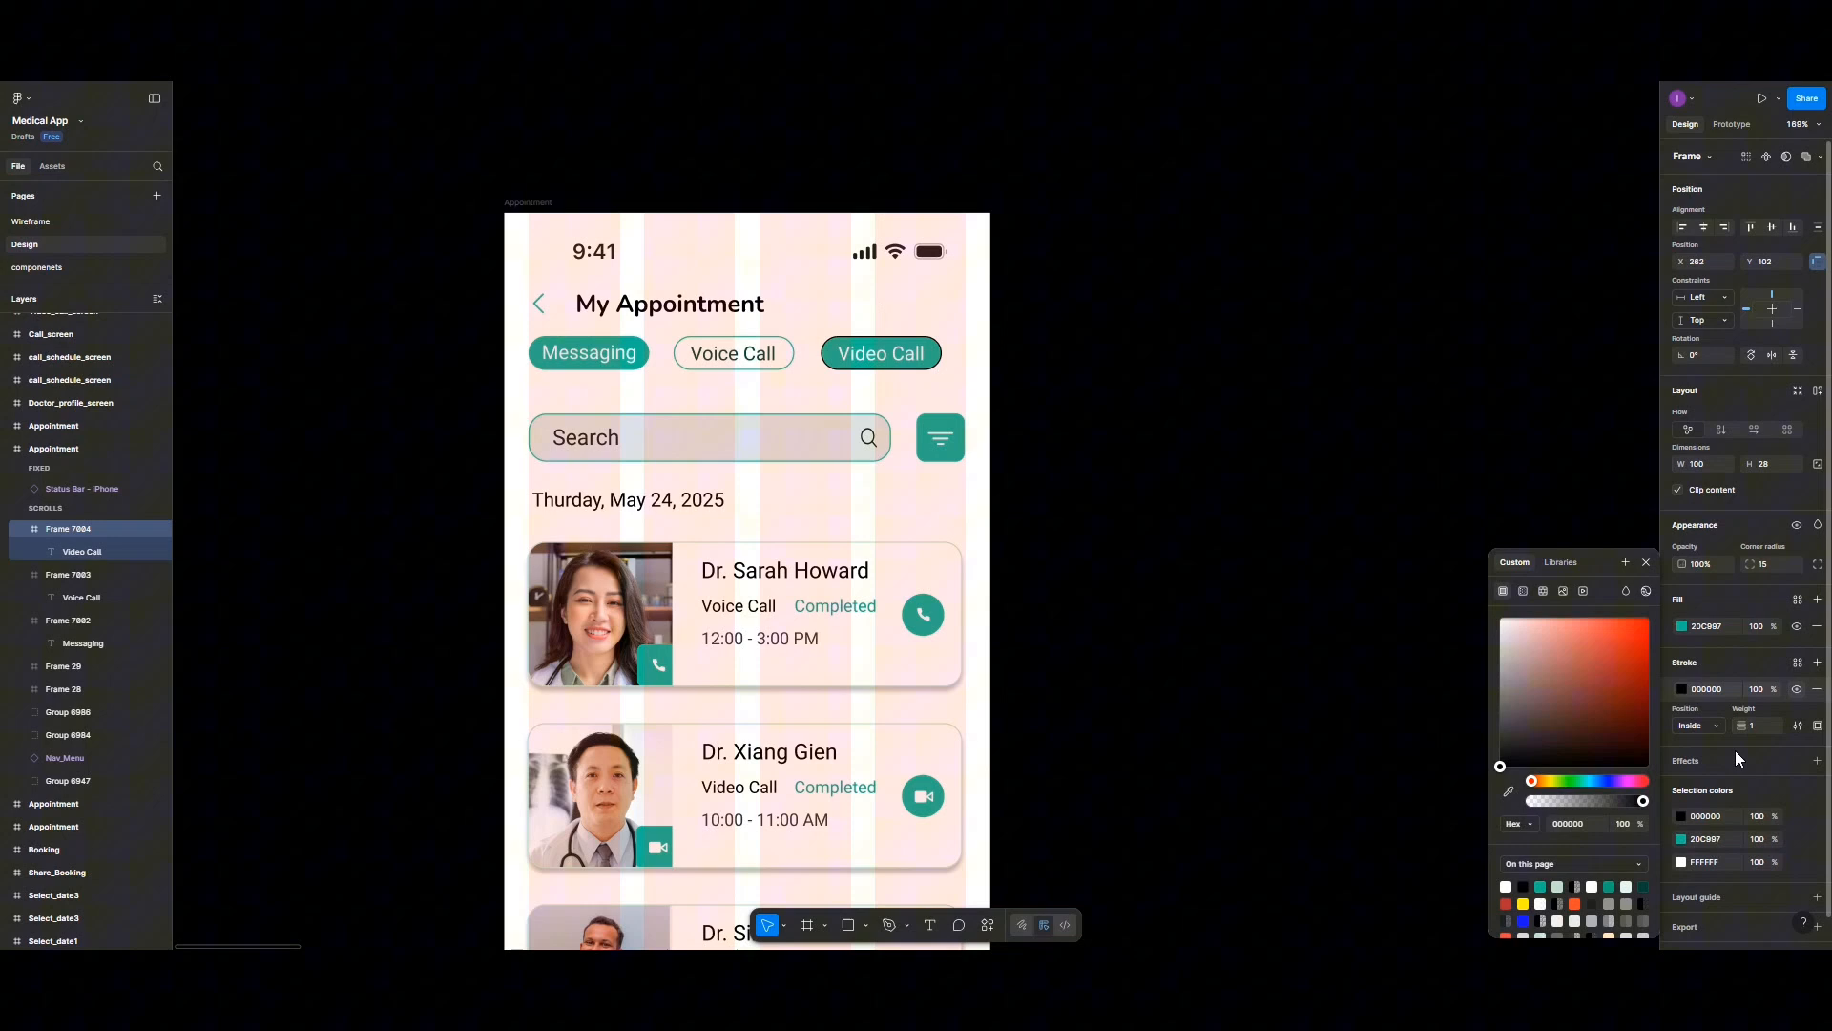
click(1685, 814)
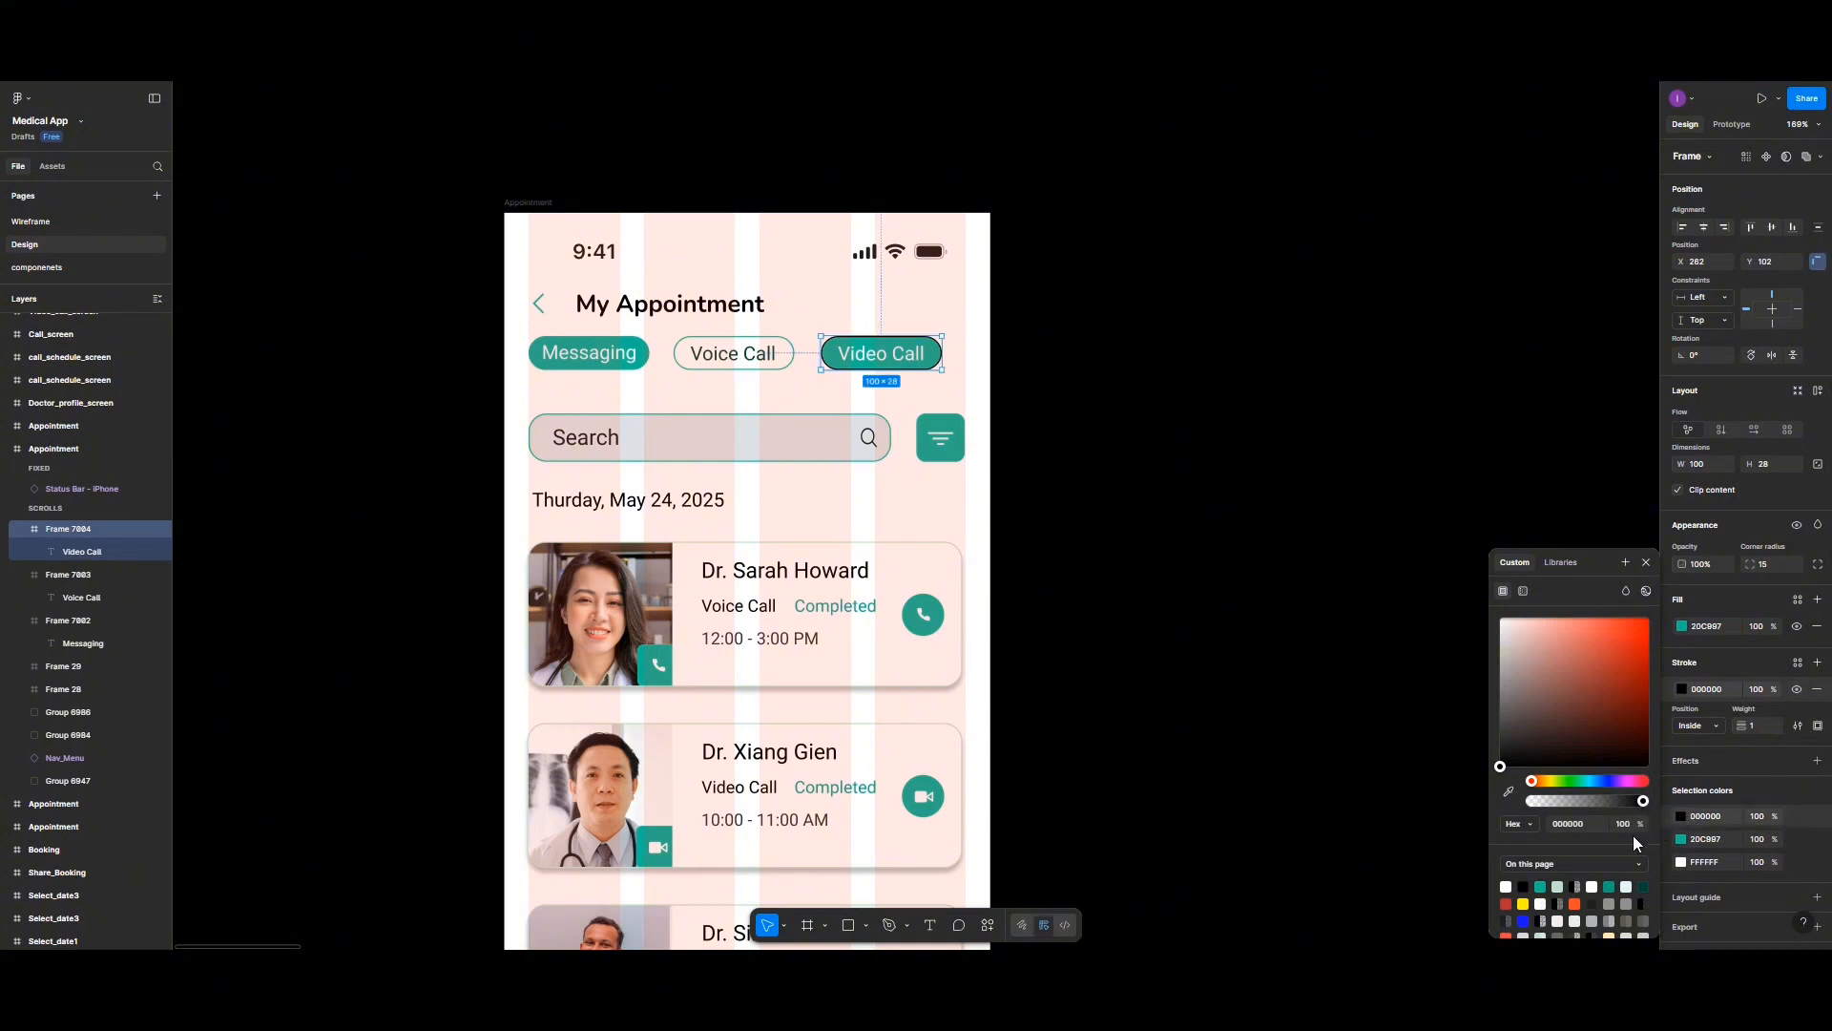
click(1682, 817)
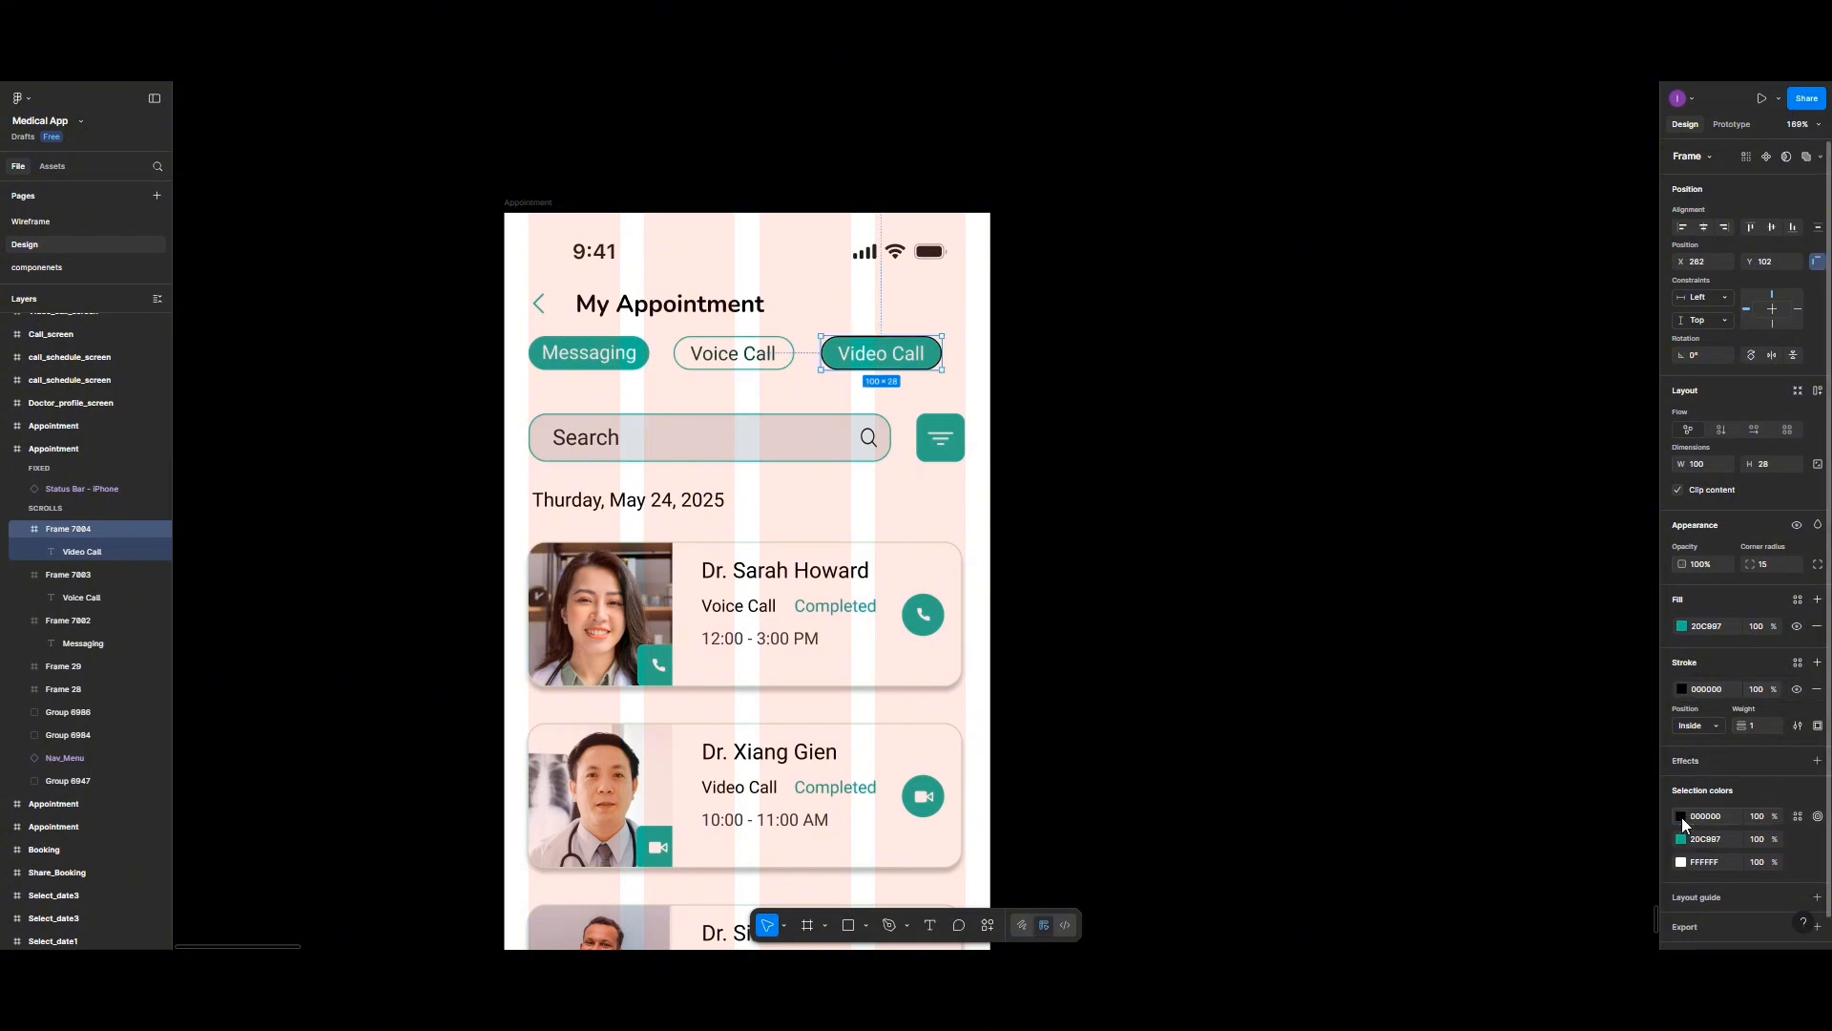
click(1683, 684)
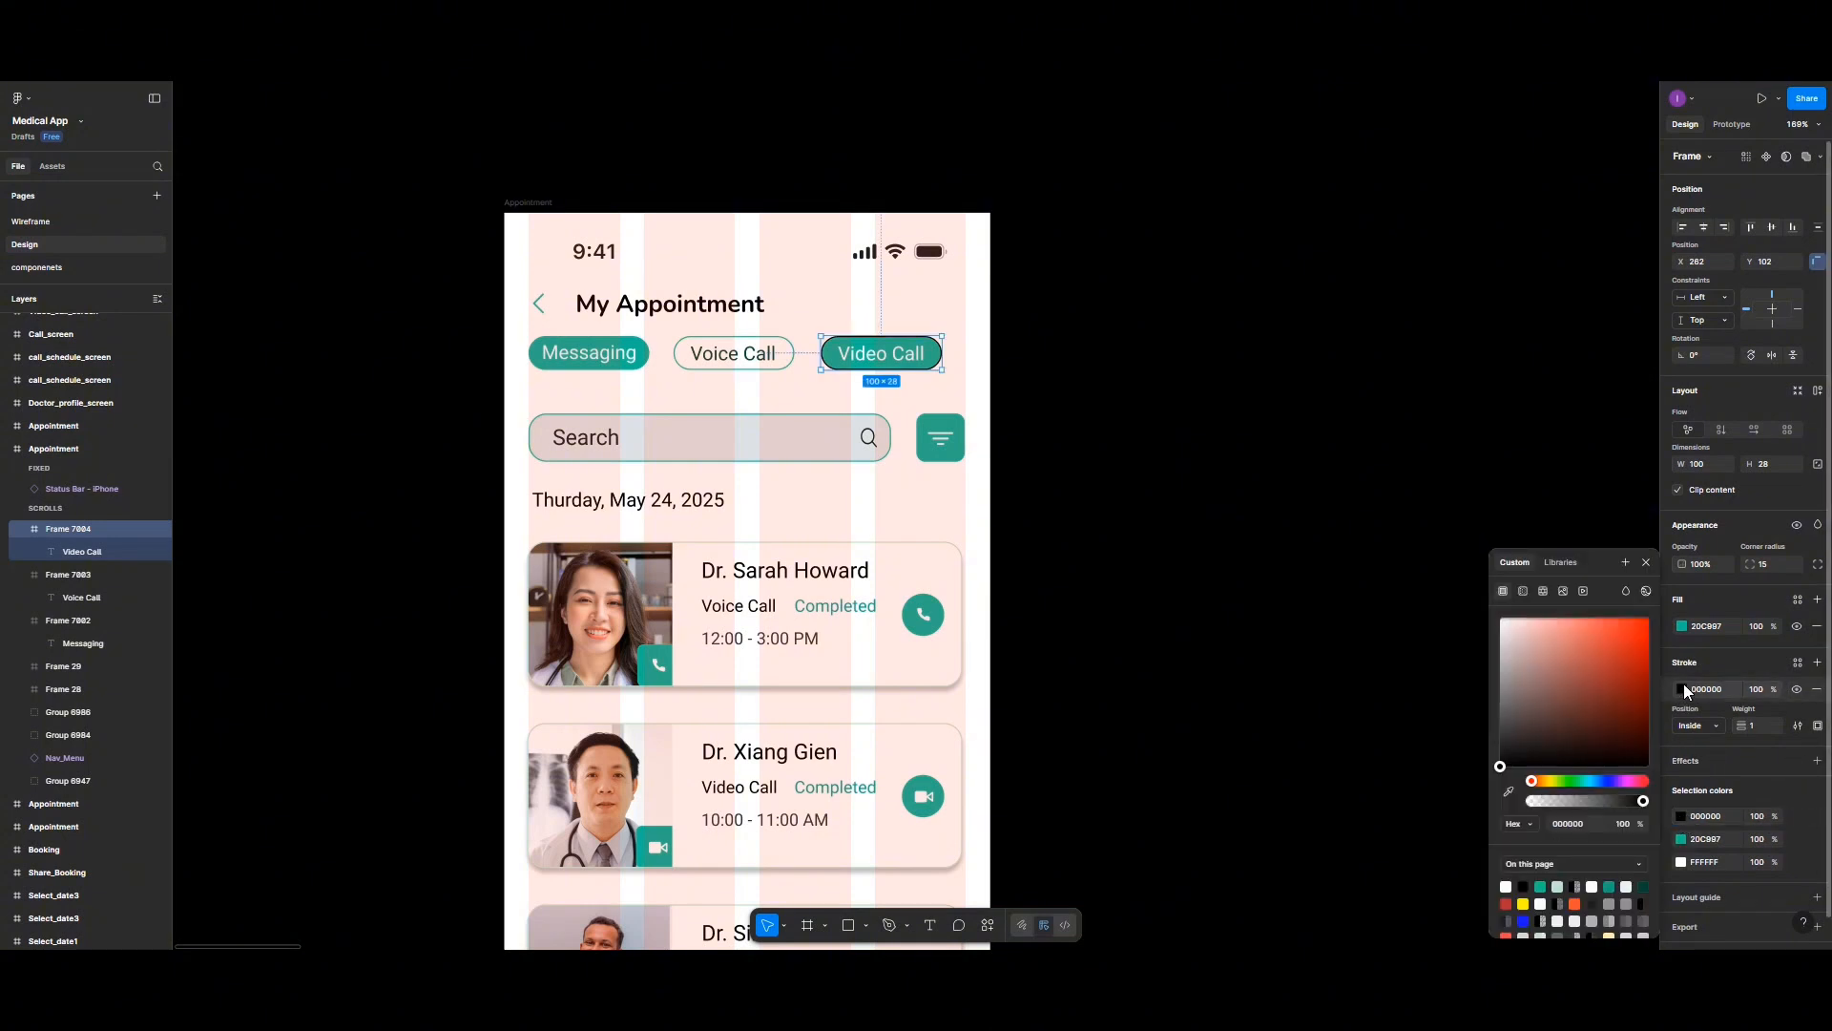
click(1540, 886)
click(1817, 629)
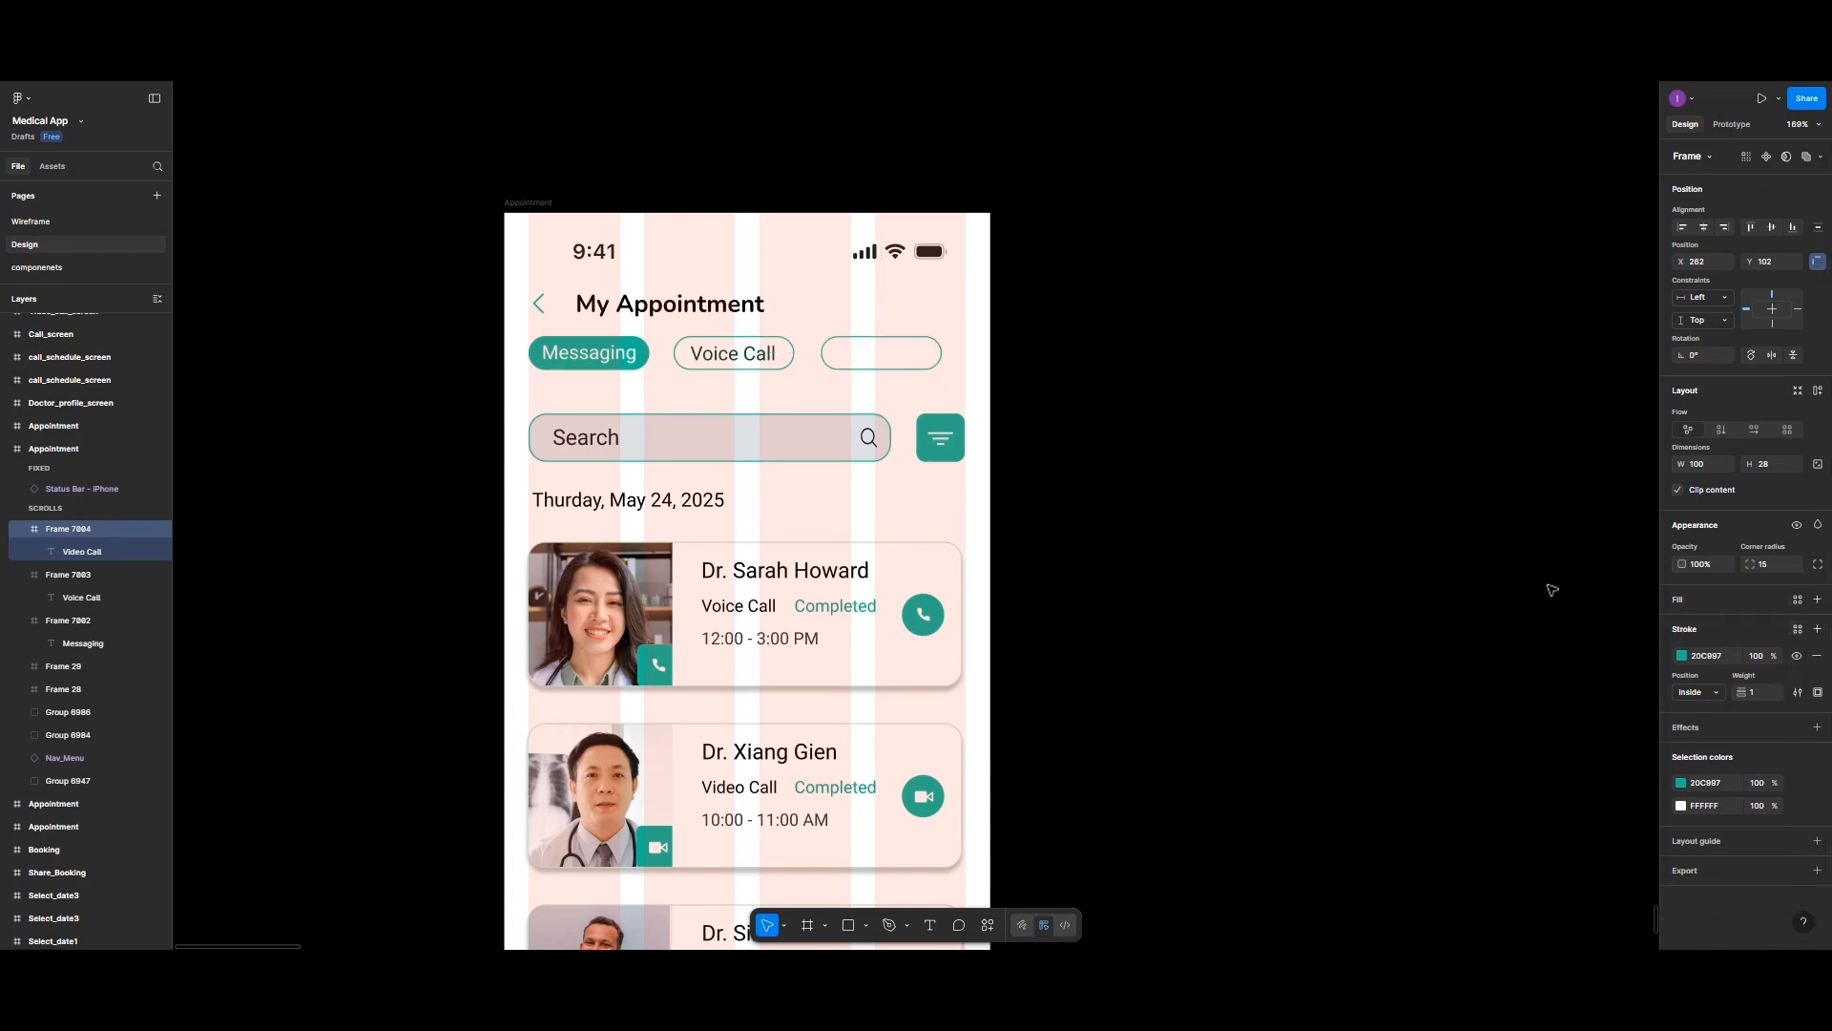
Step: Recolour the Video Call label with green 18AF85 and the Voice Call label with 20C997
double_click(906, 360)
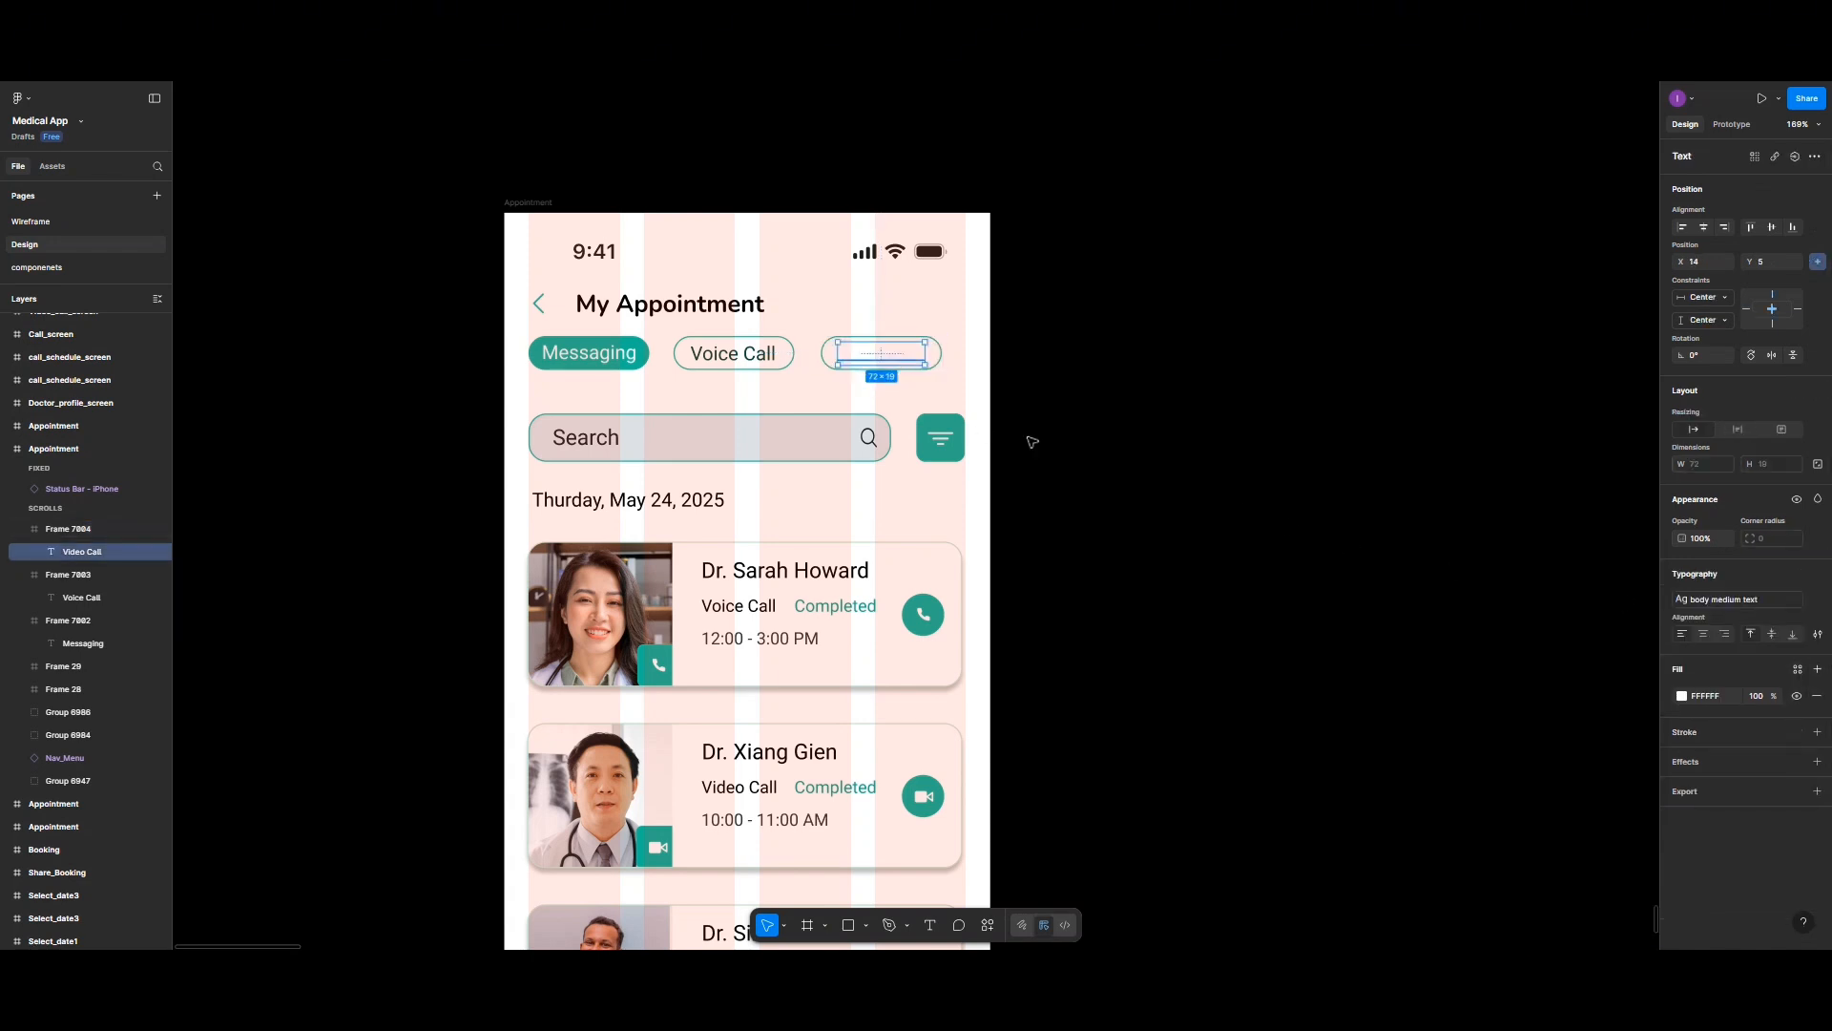
click(1682, 696)
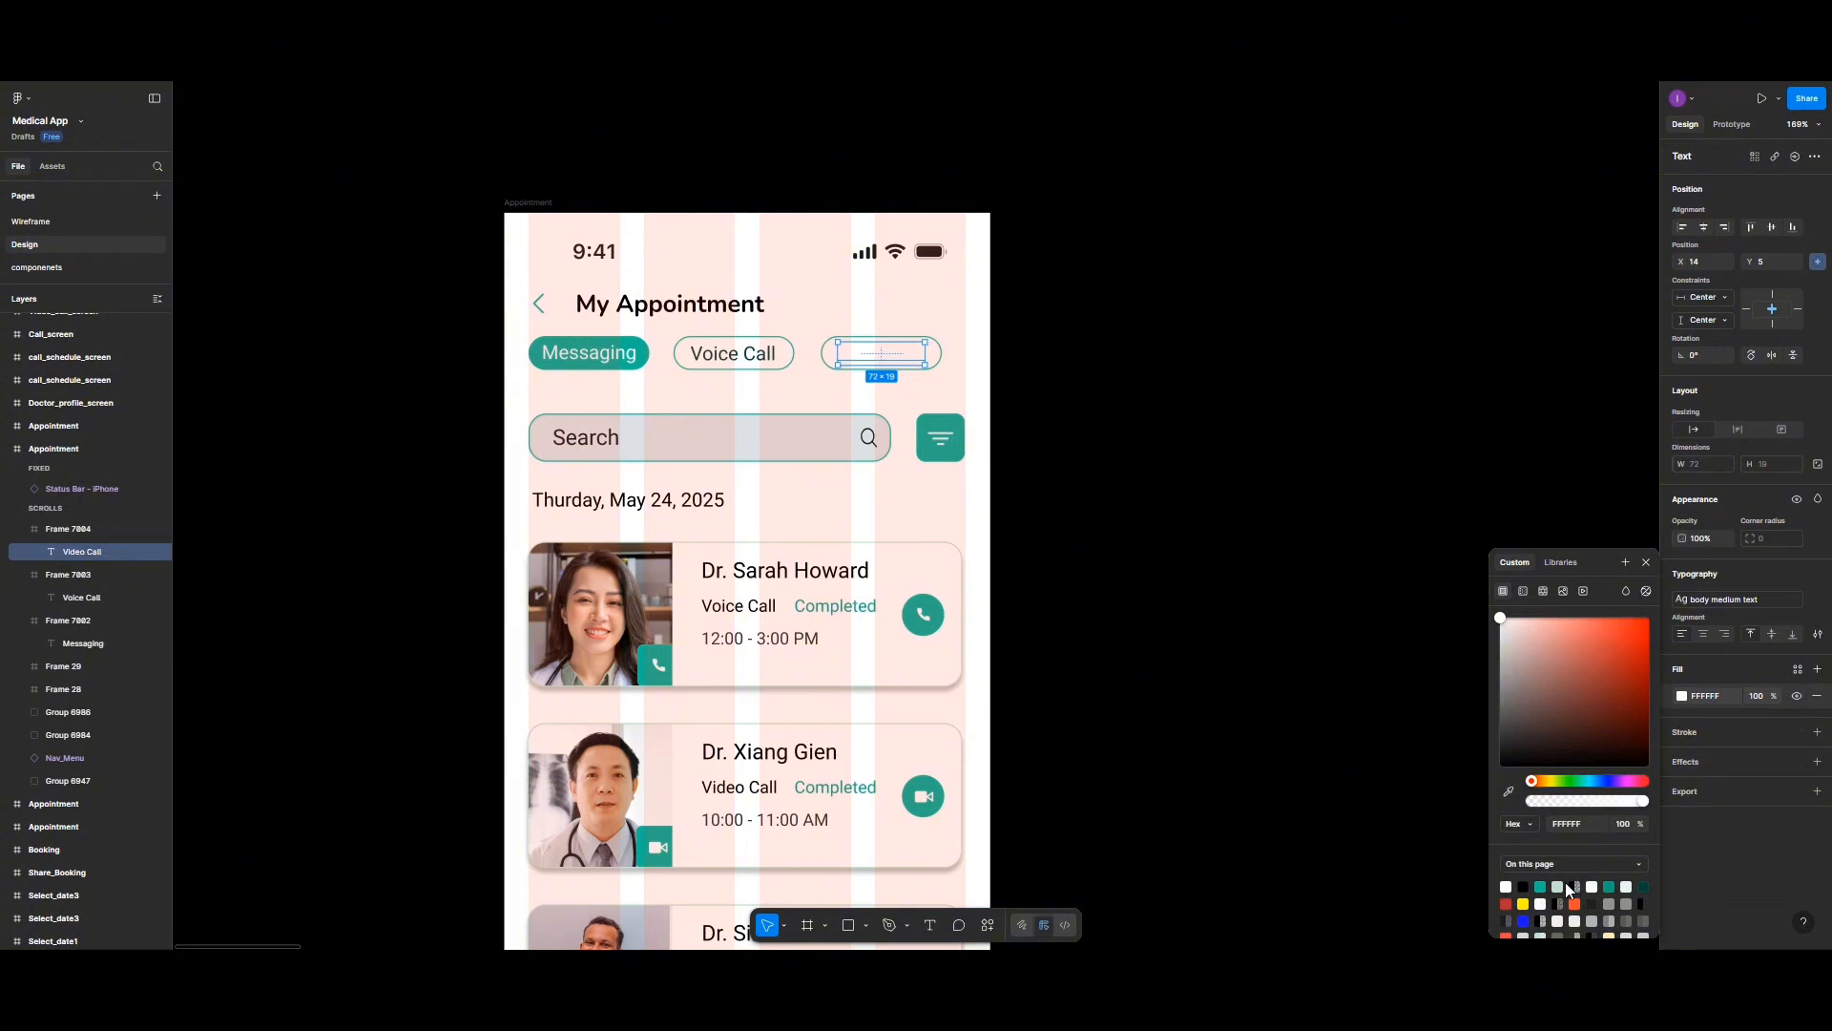
click(1610, 885)
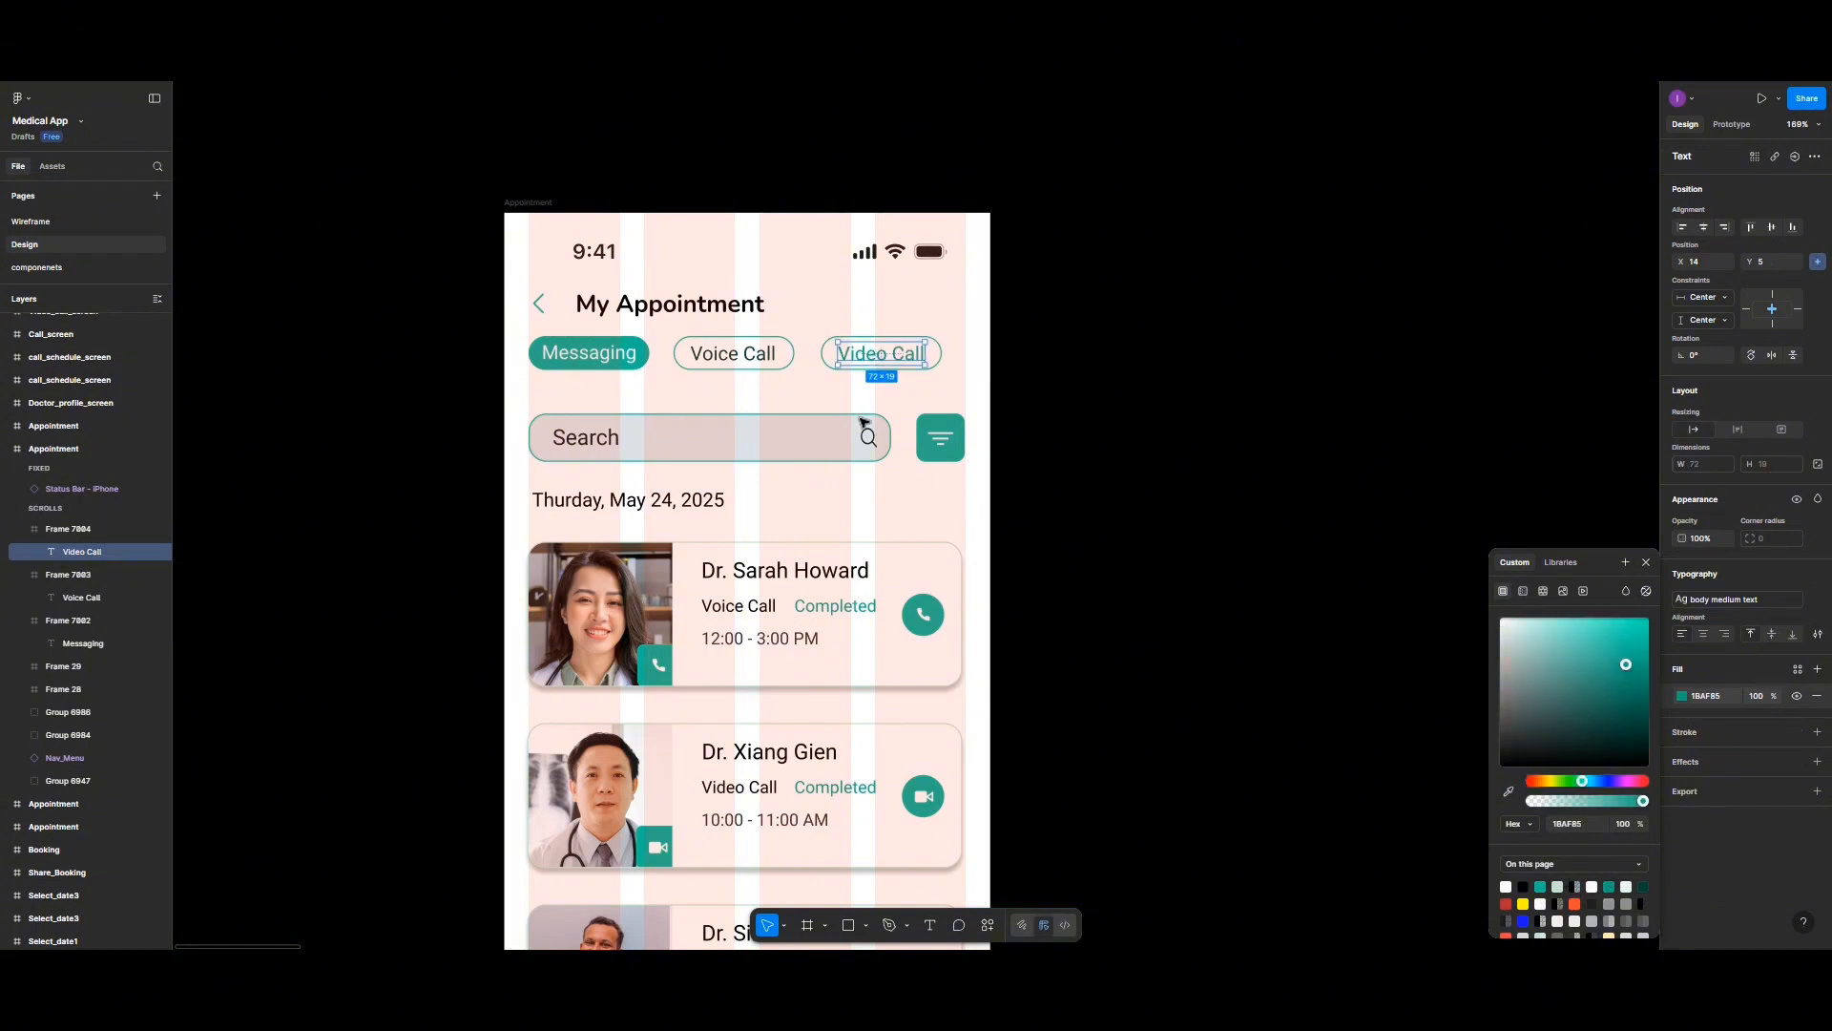
double_click(748, 355)
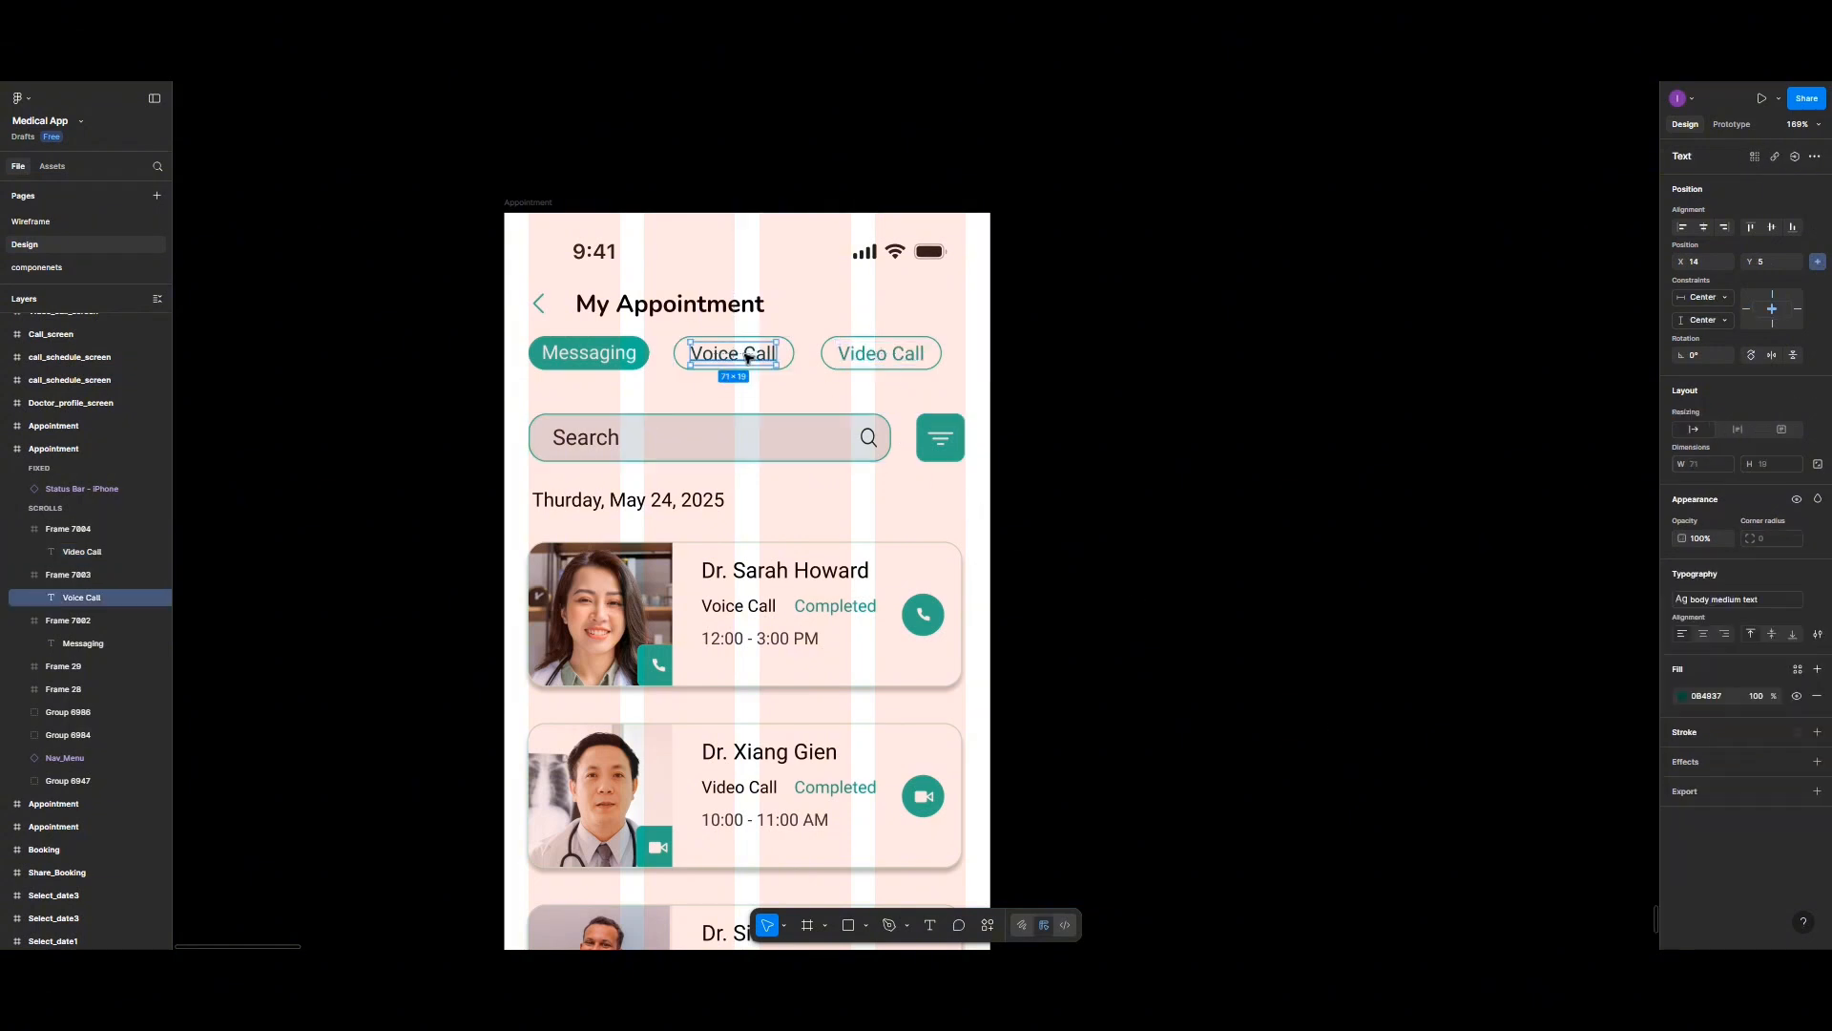
click(1682, 696)
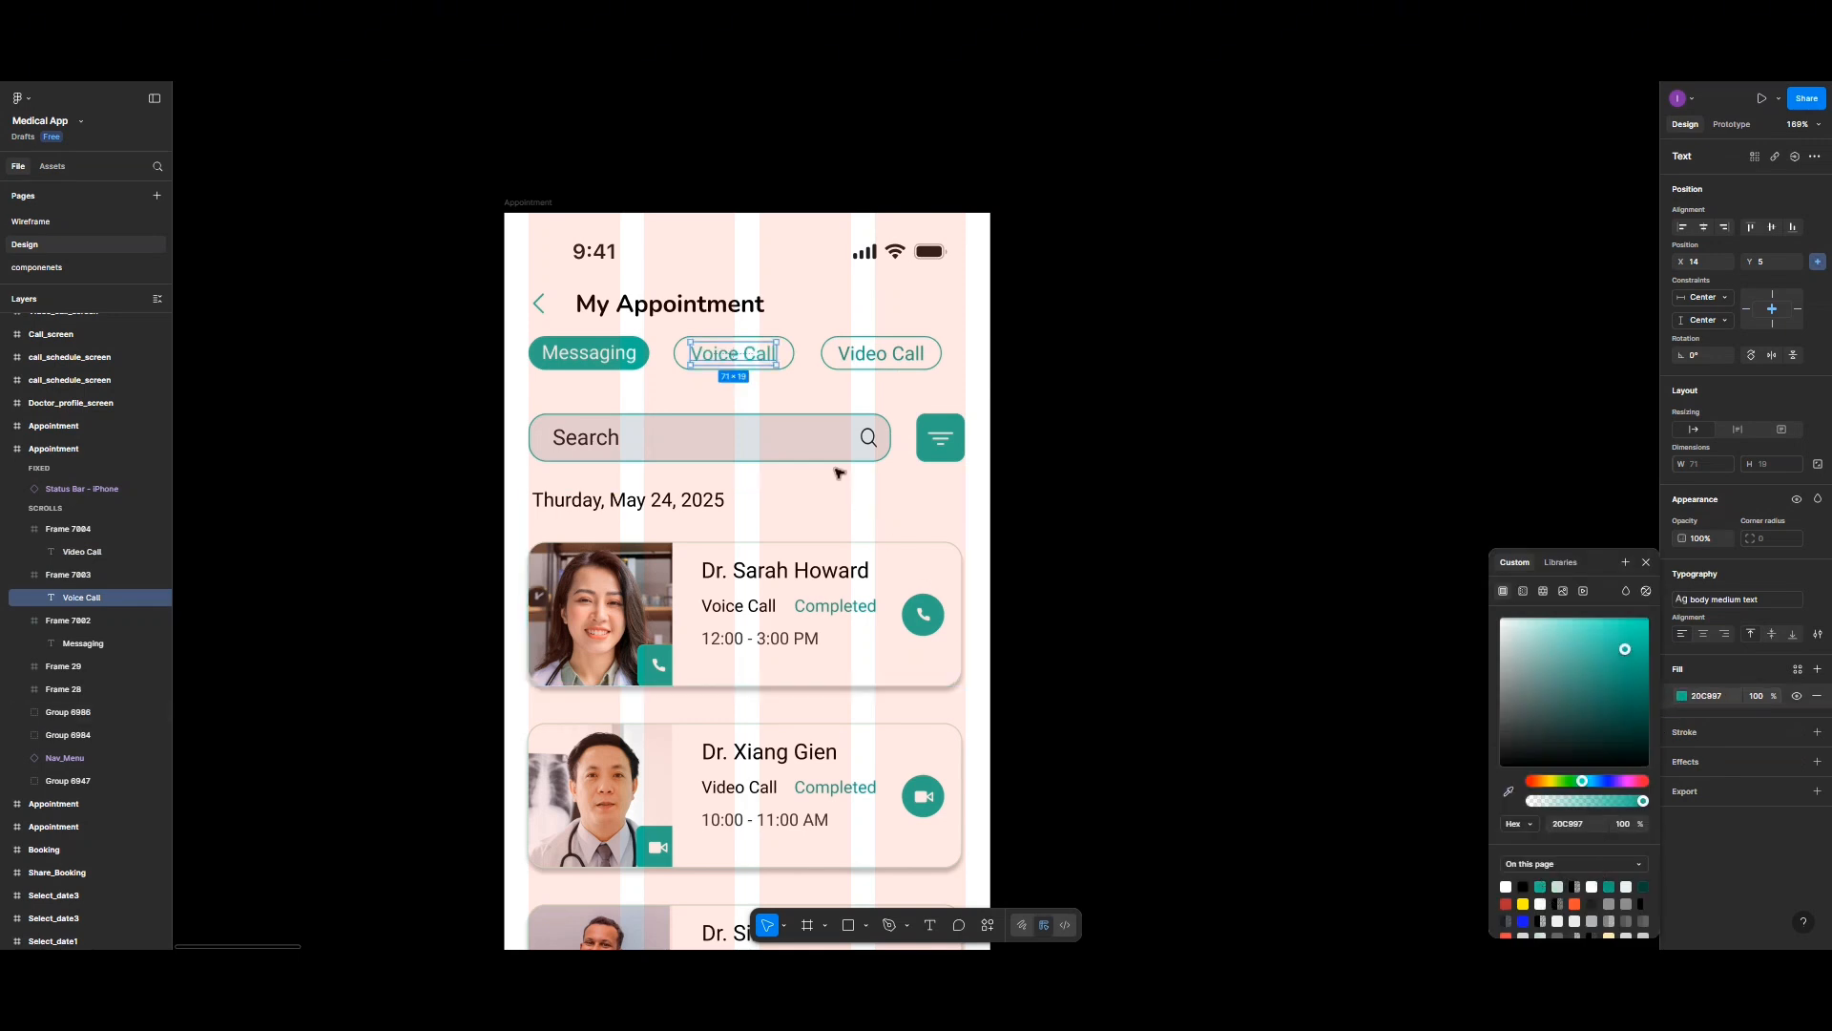
Step: Distribute the three filter pills horizontally with a spacing of 30 and group them
click(790, 383)
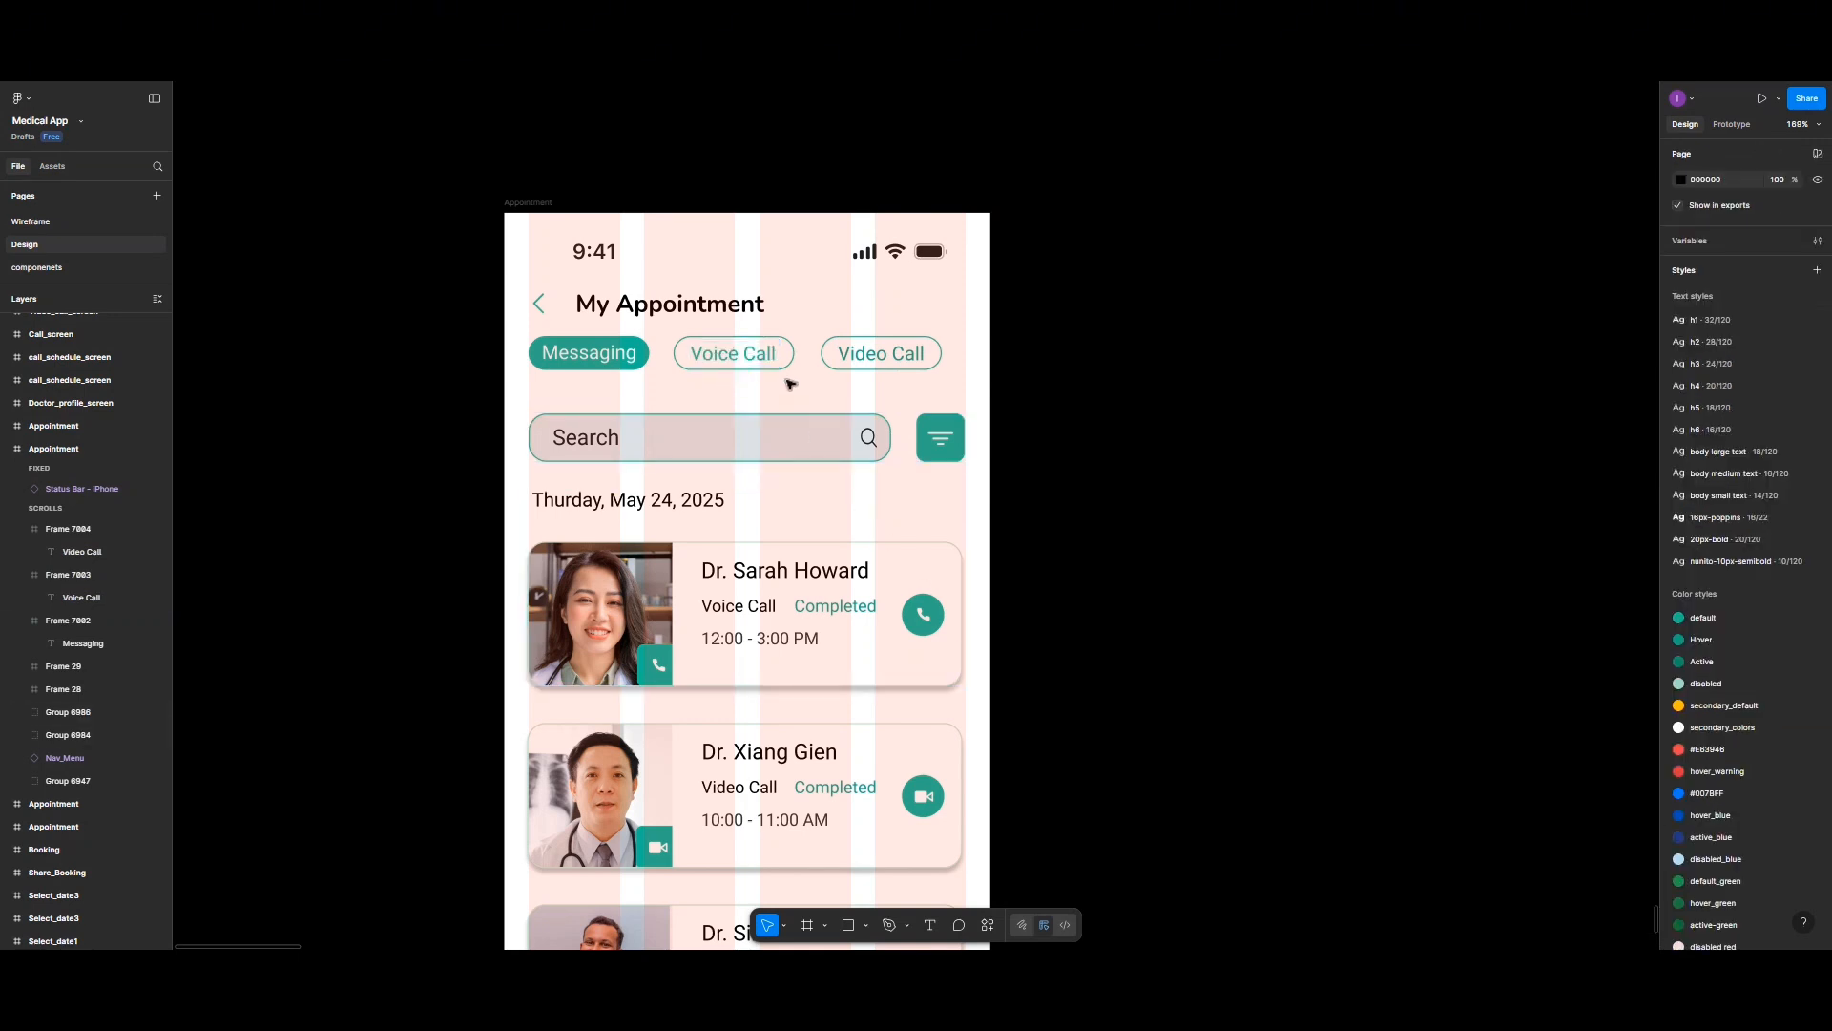
click(630, 355)
shift+click(707, 364)
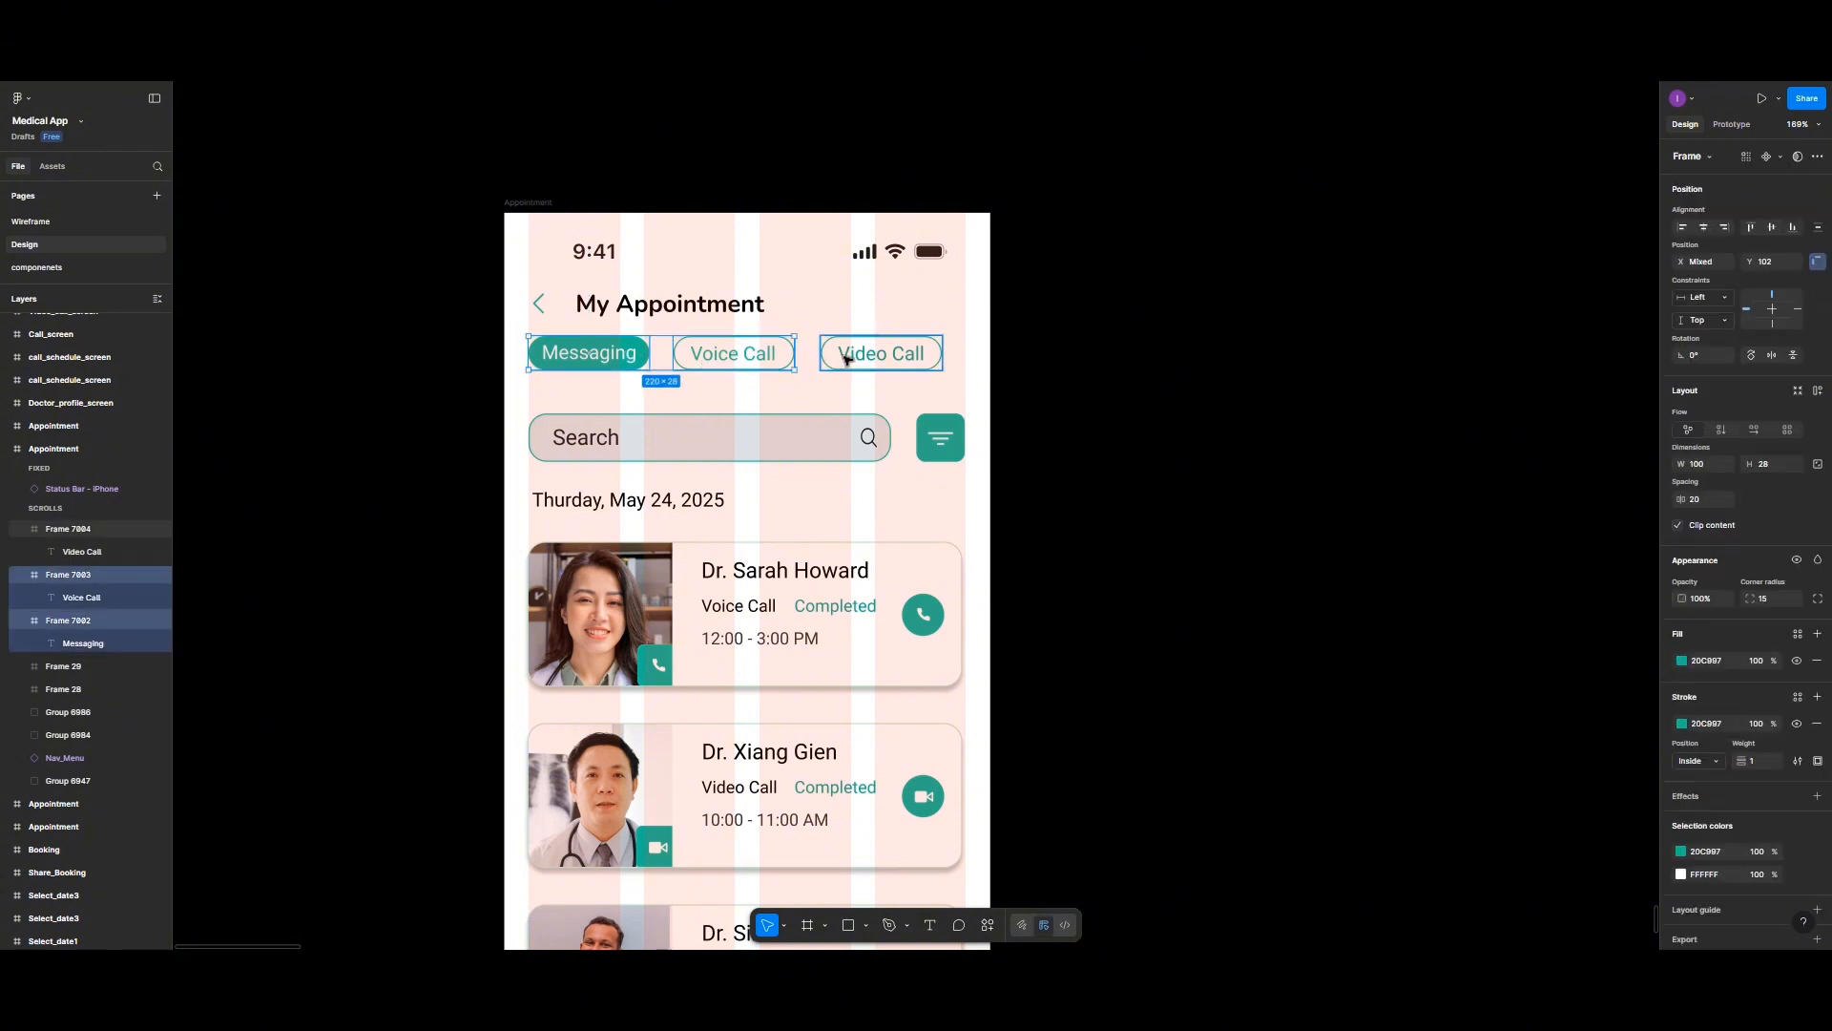
shift+click(848, 360)
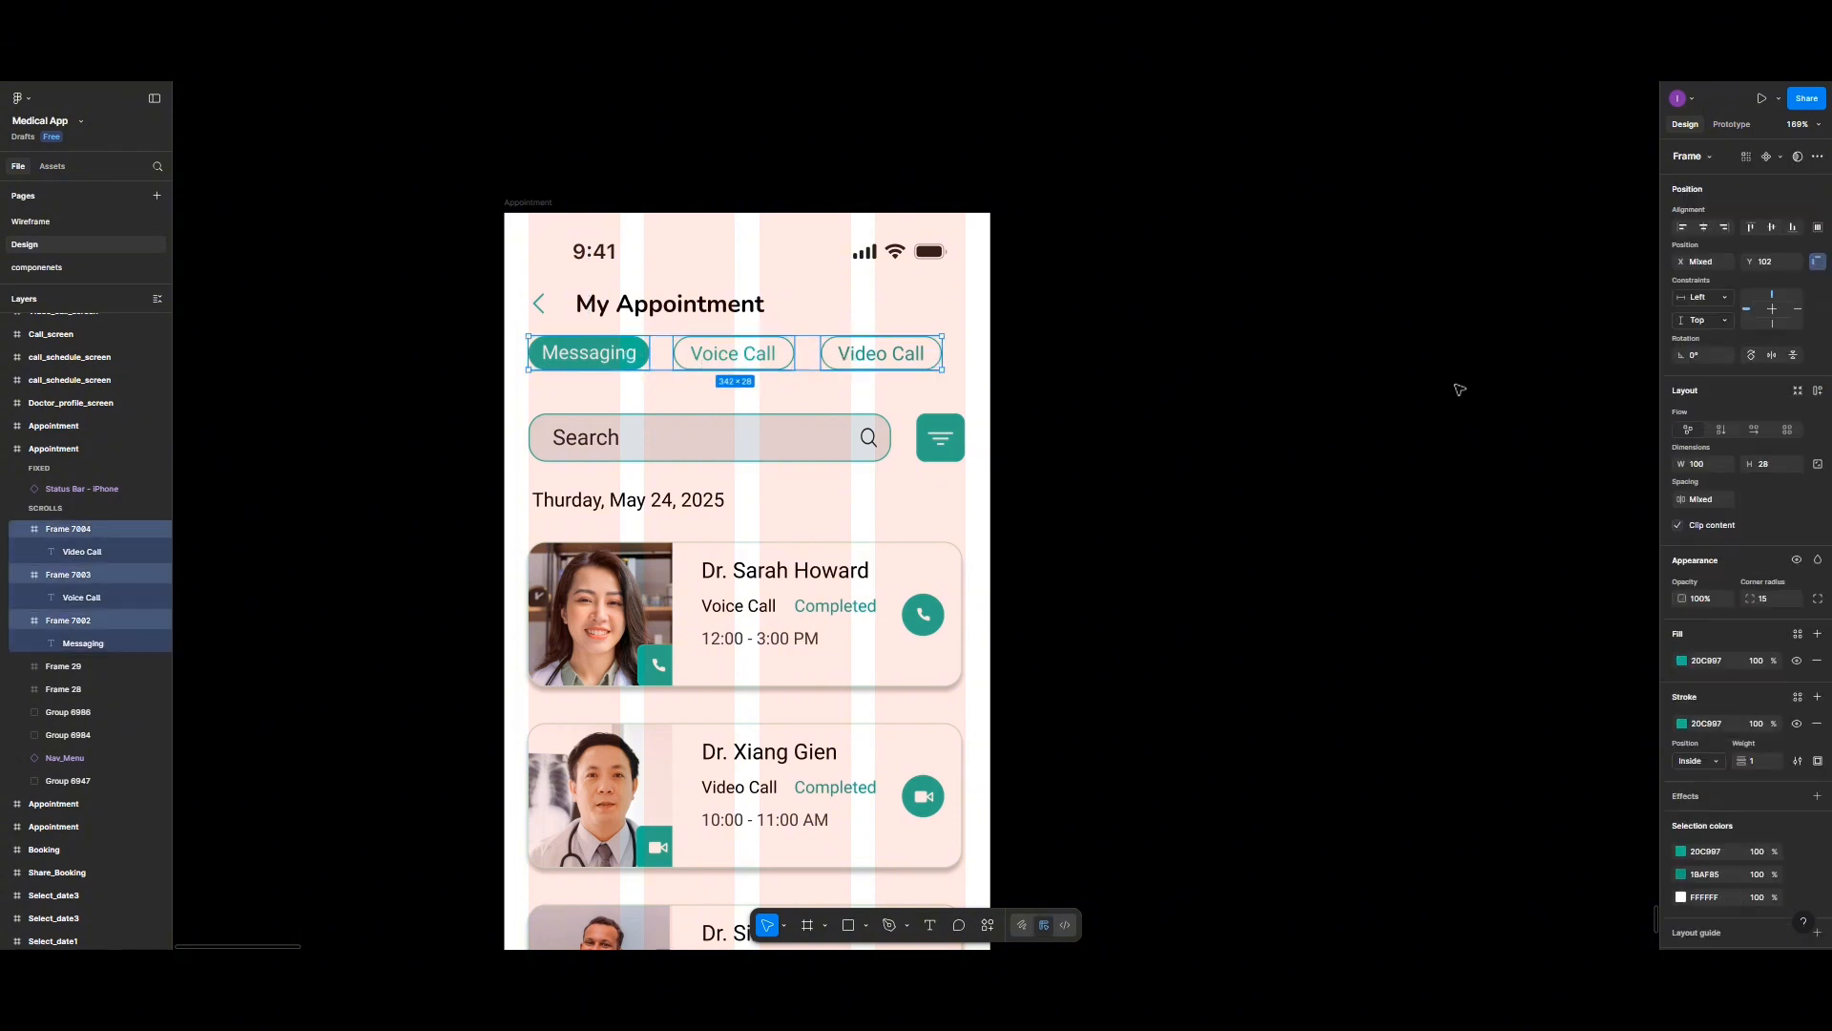
click(1818, 229)
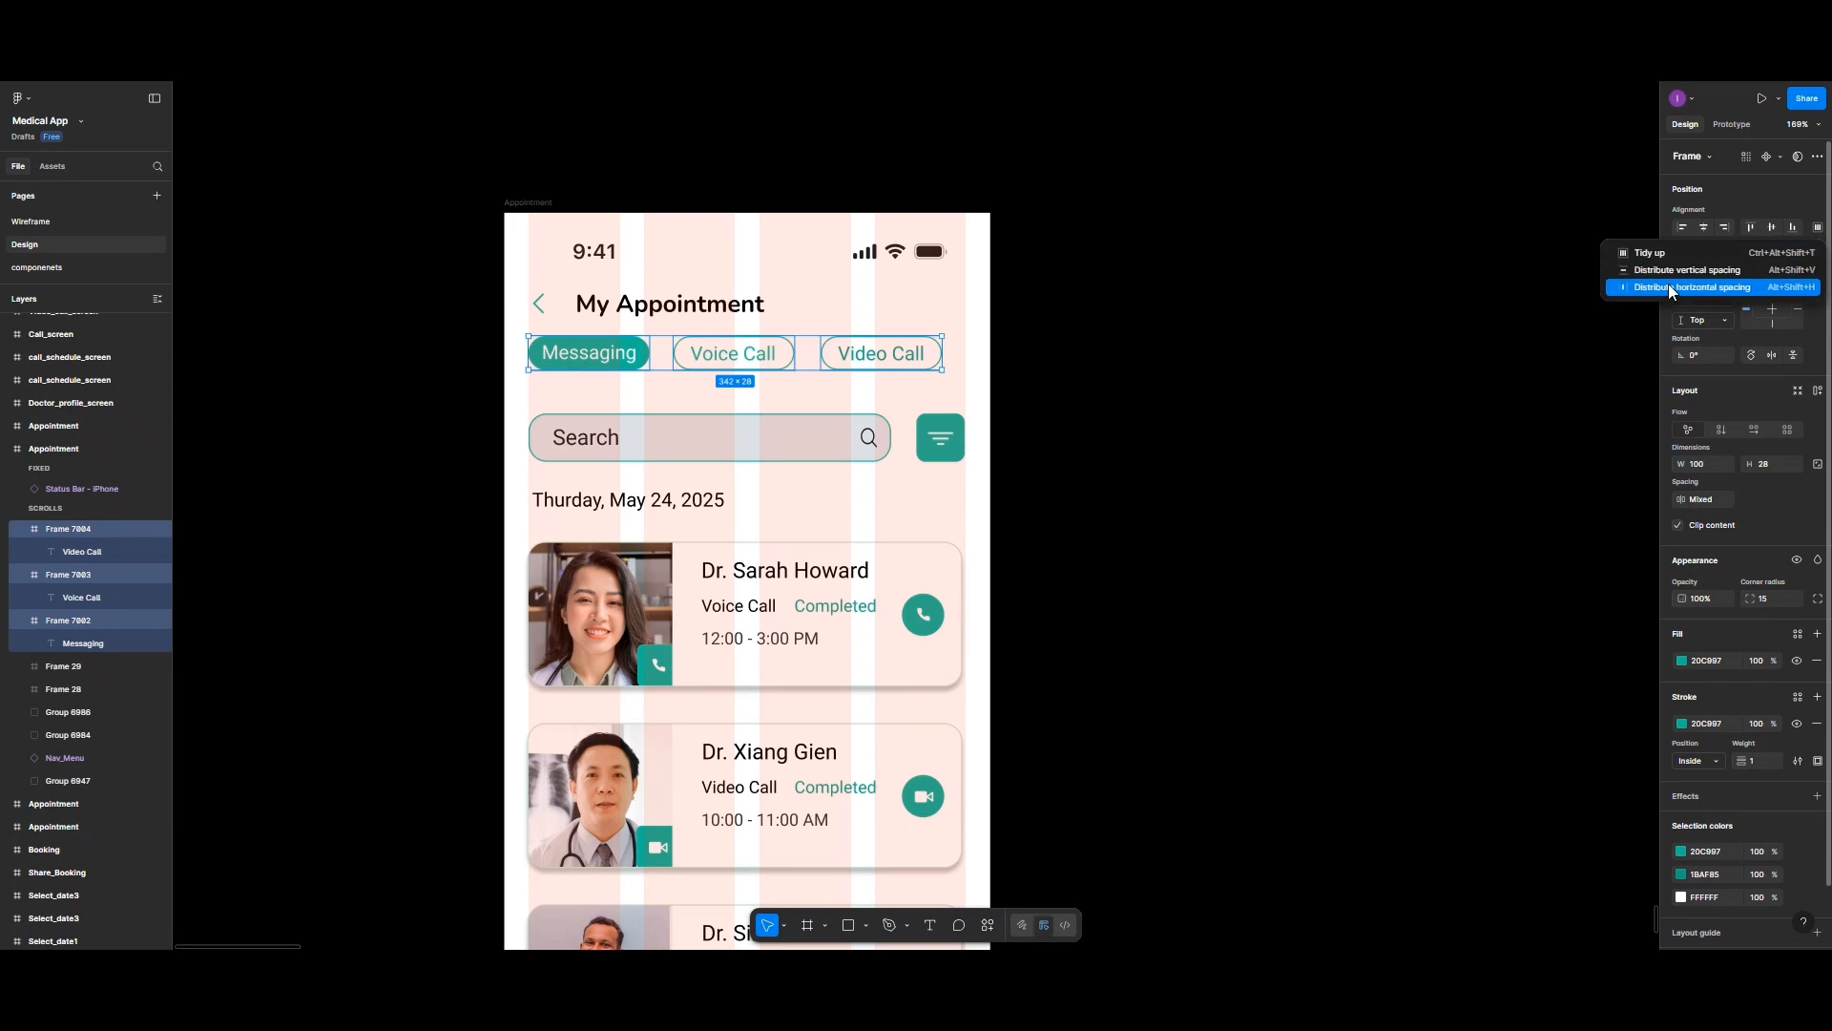
click(1668, 283)
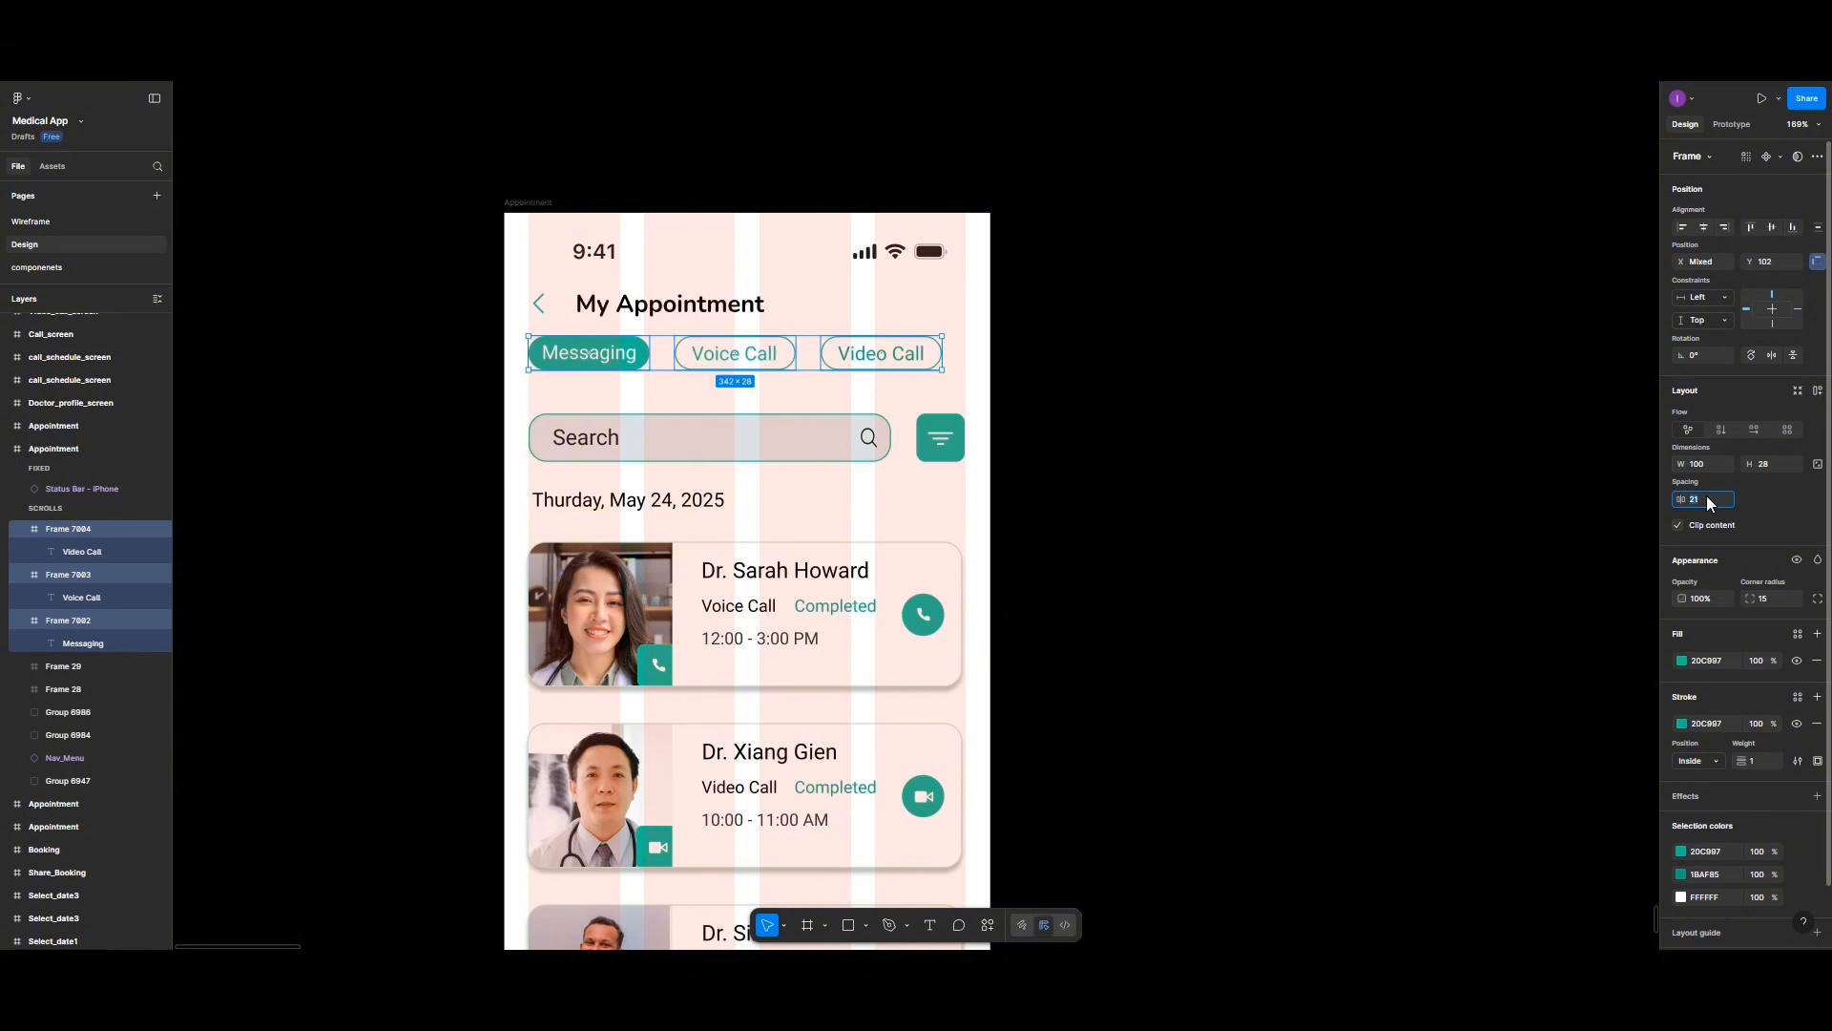
key(Return)
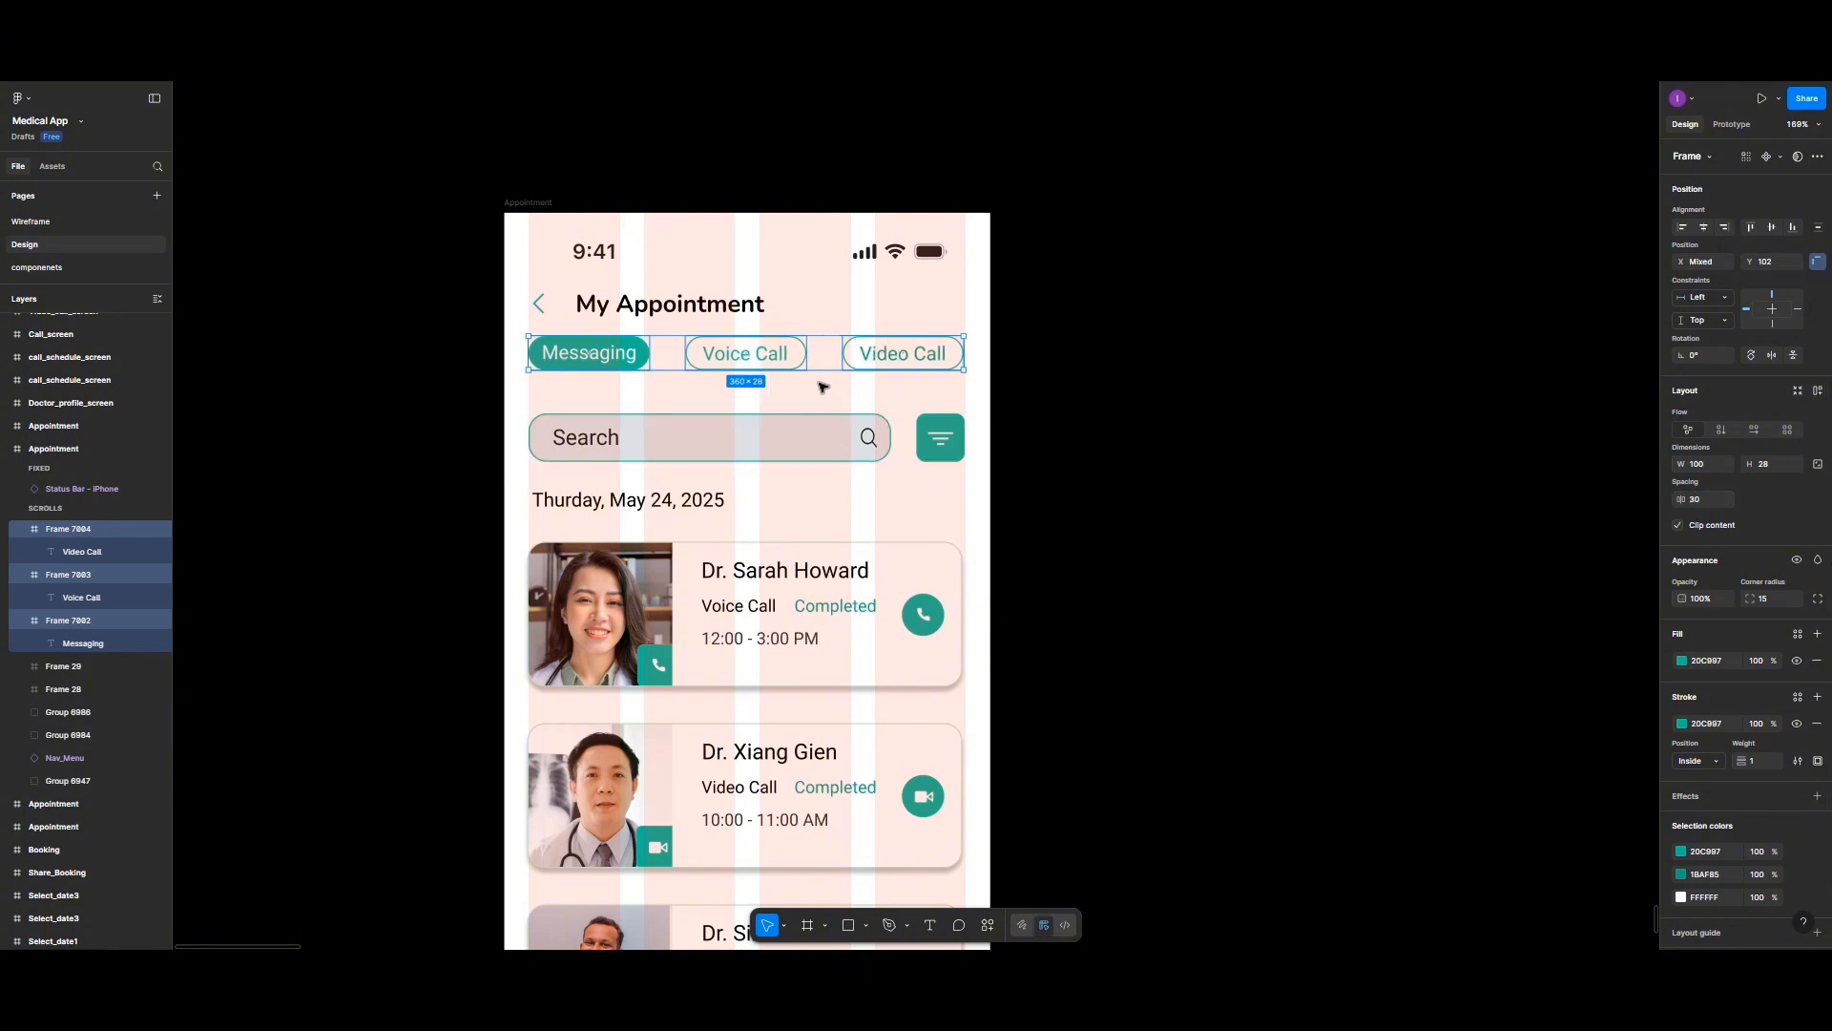
key(ctrl+g)
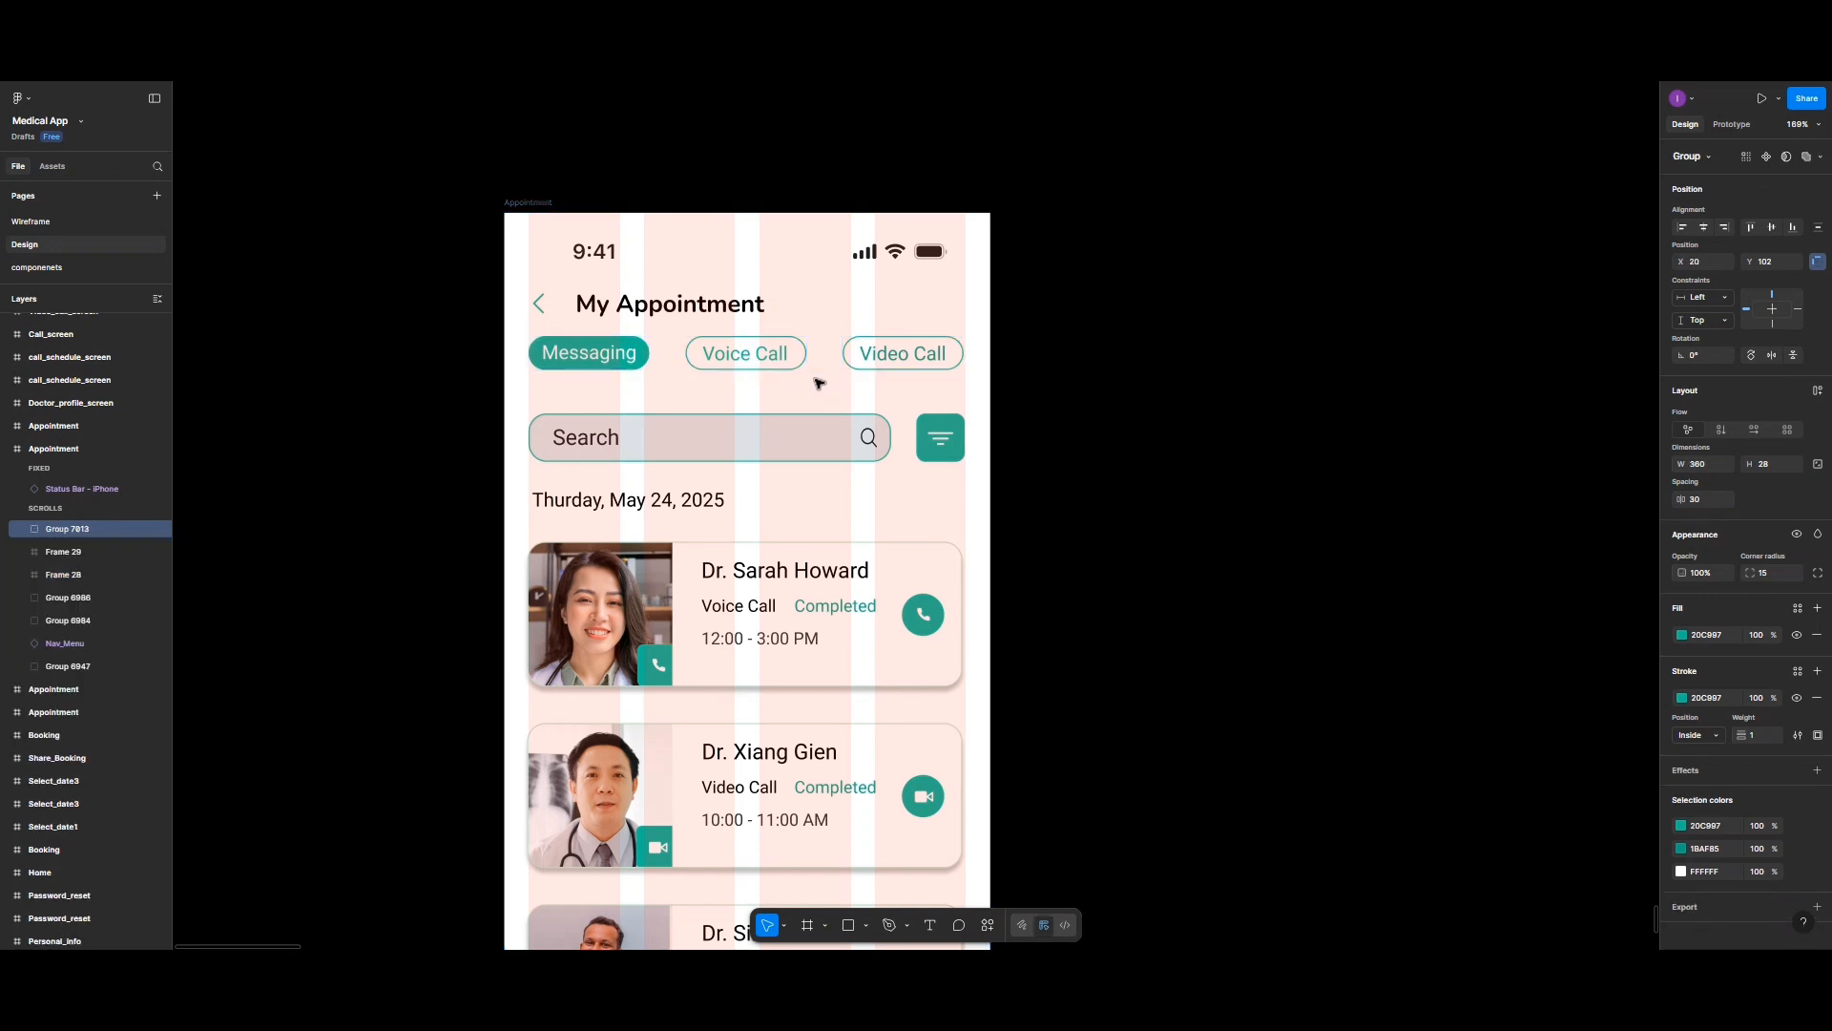
Step: Change the screen title from My Appointment to "History"
click(715, 302)
click(715, 302)
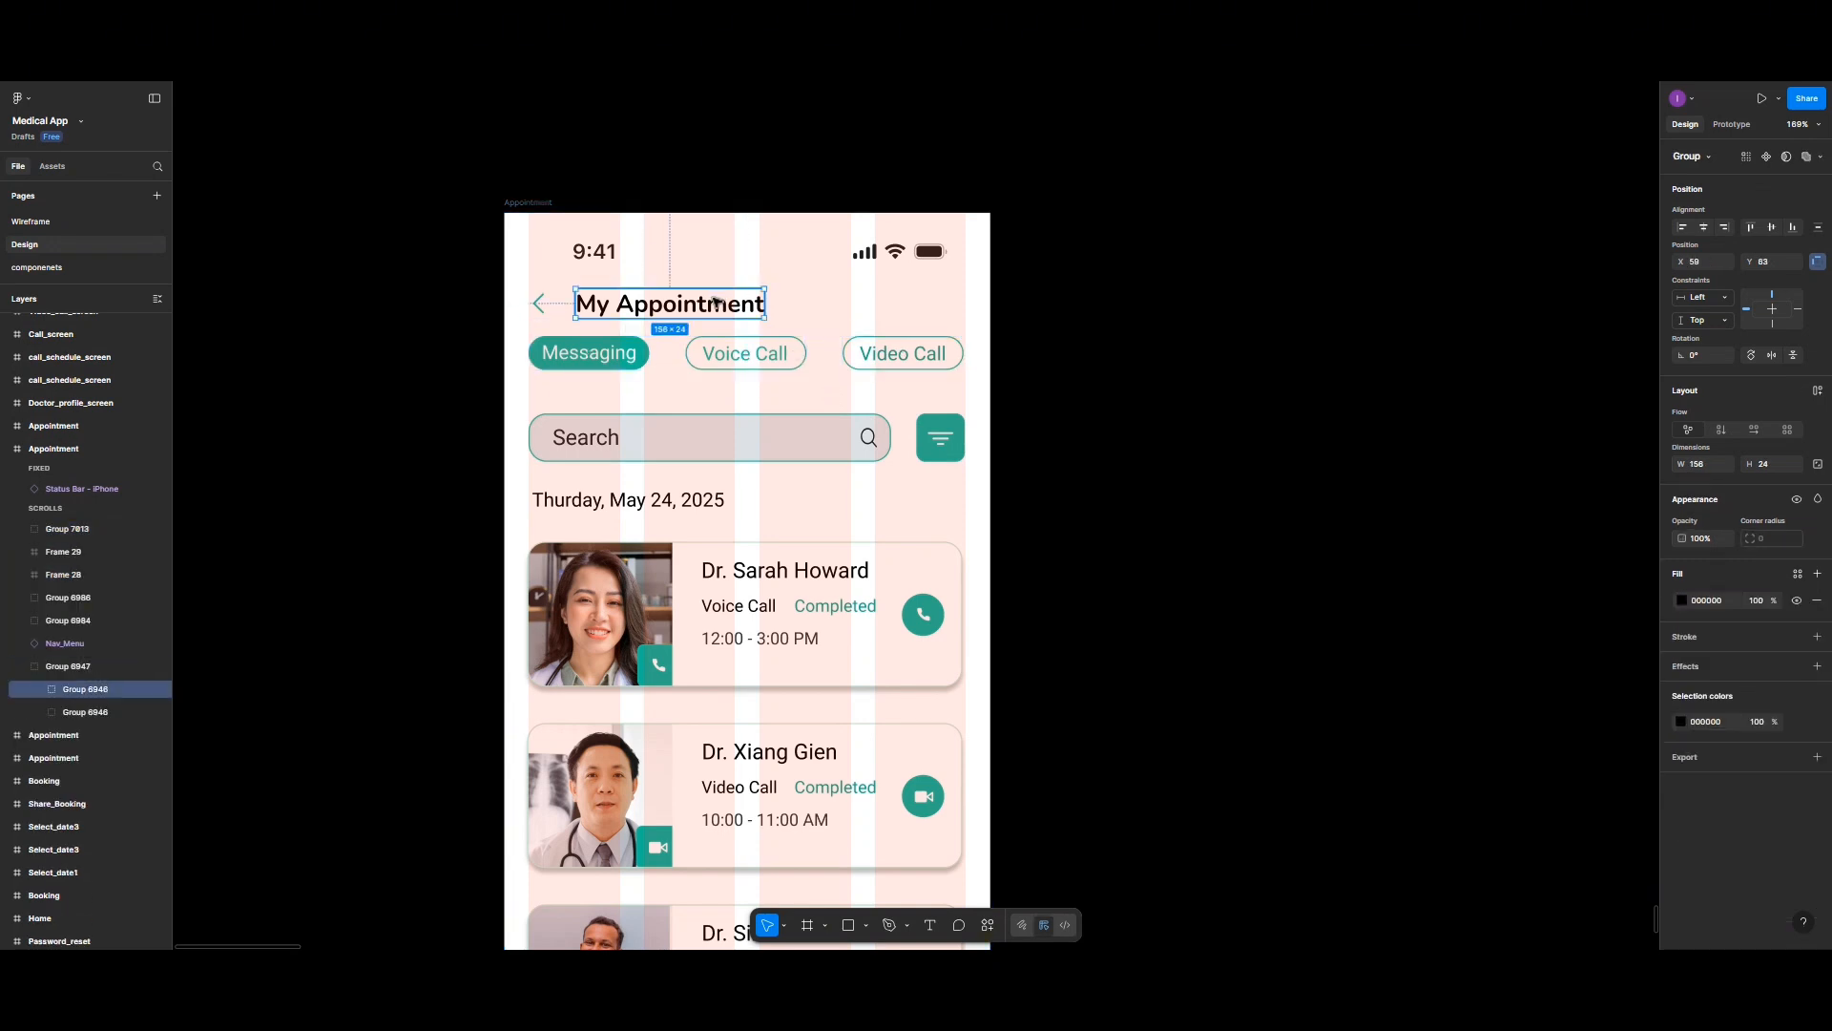
double_click(716, 301)
double_click(716, 303)
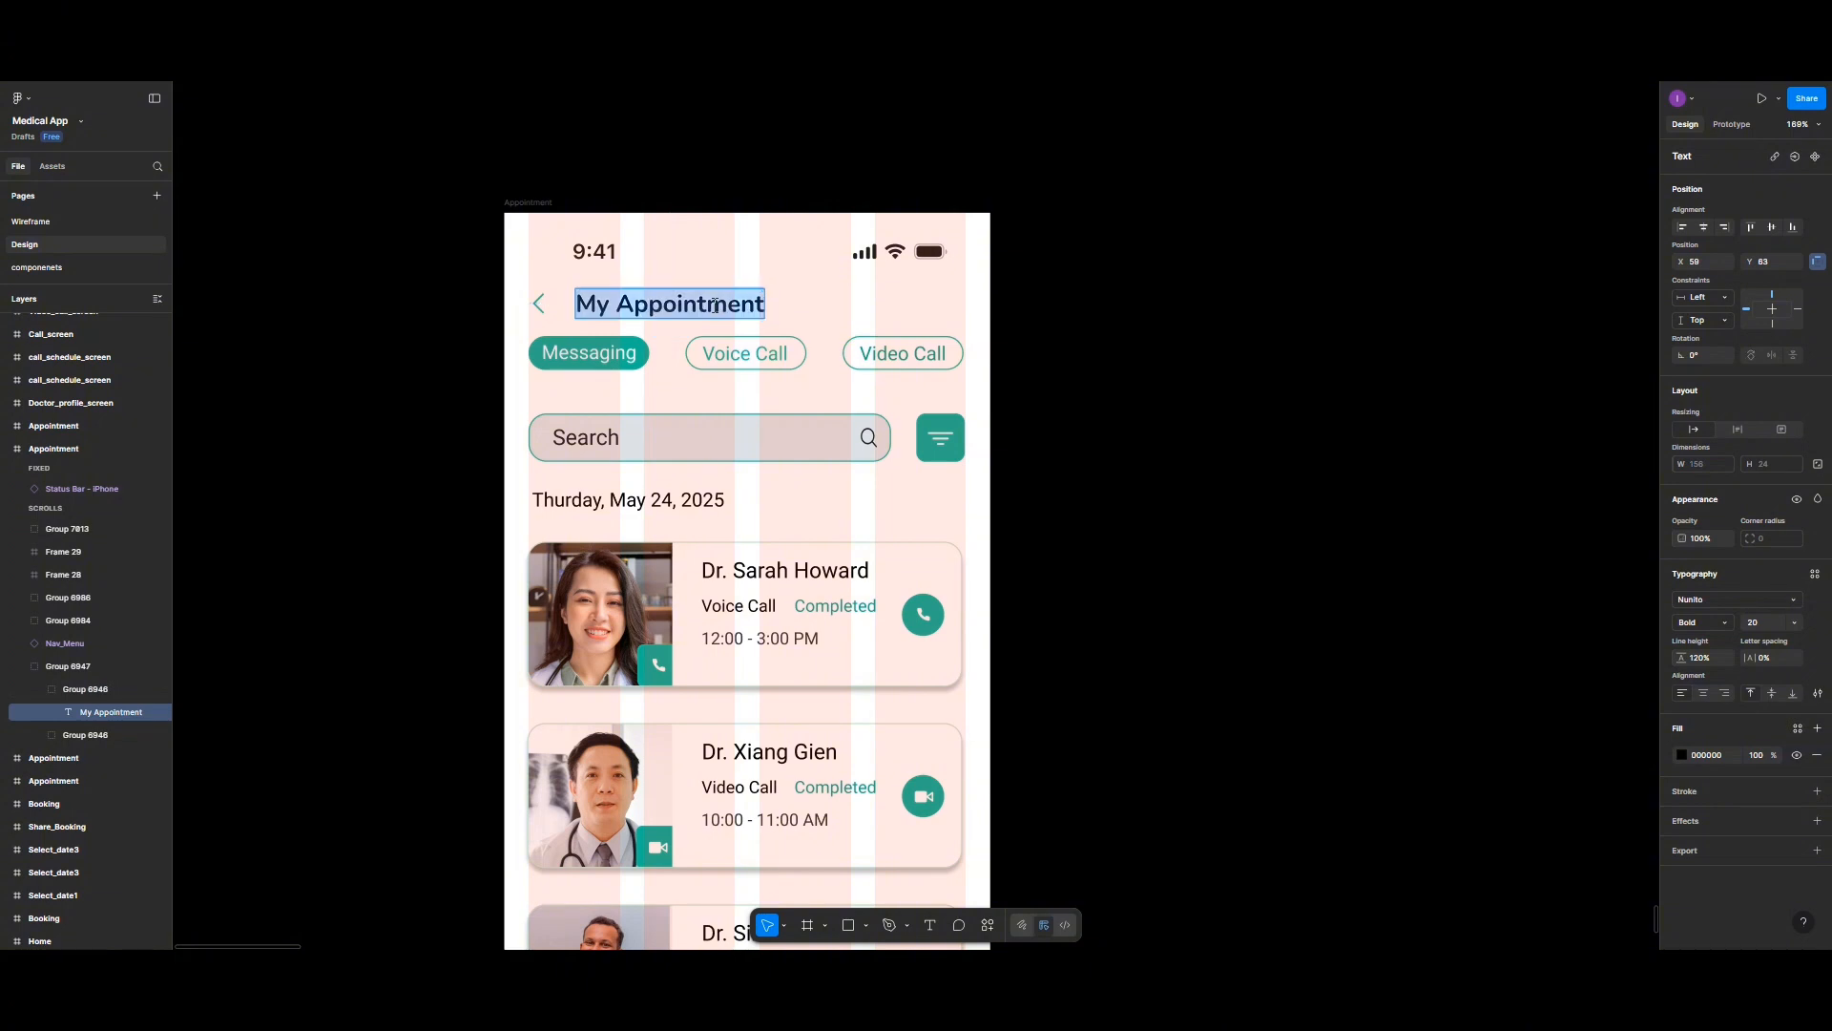
text(His)
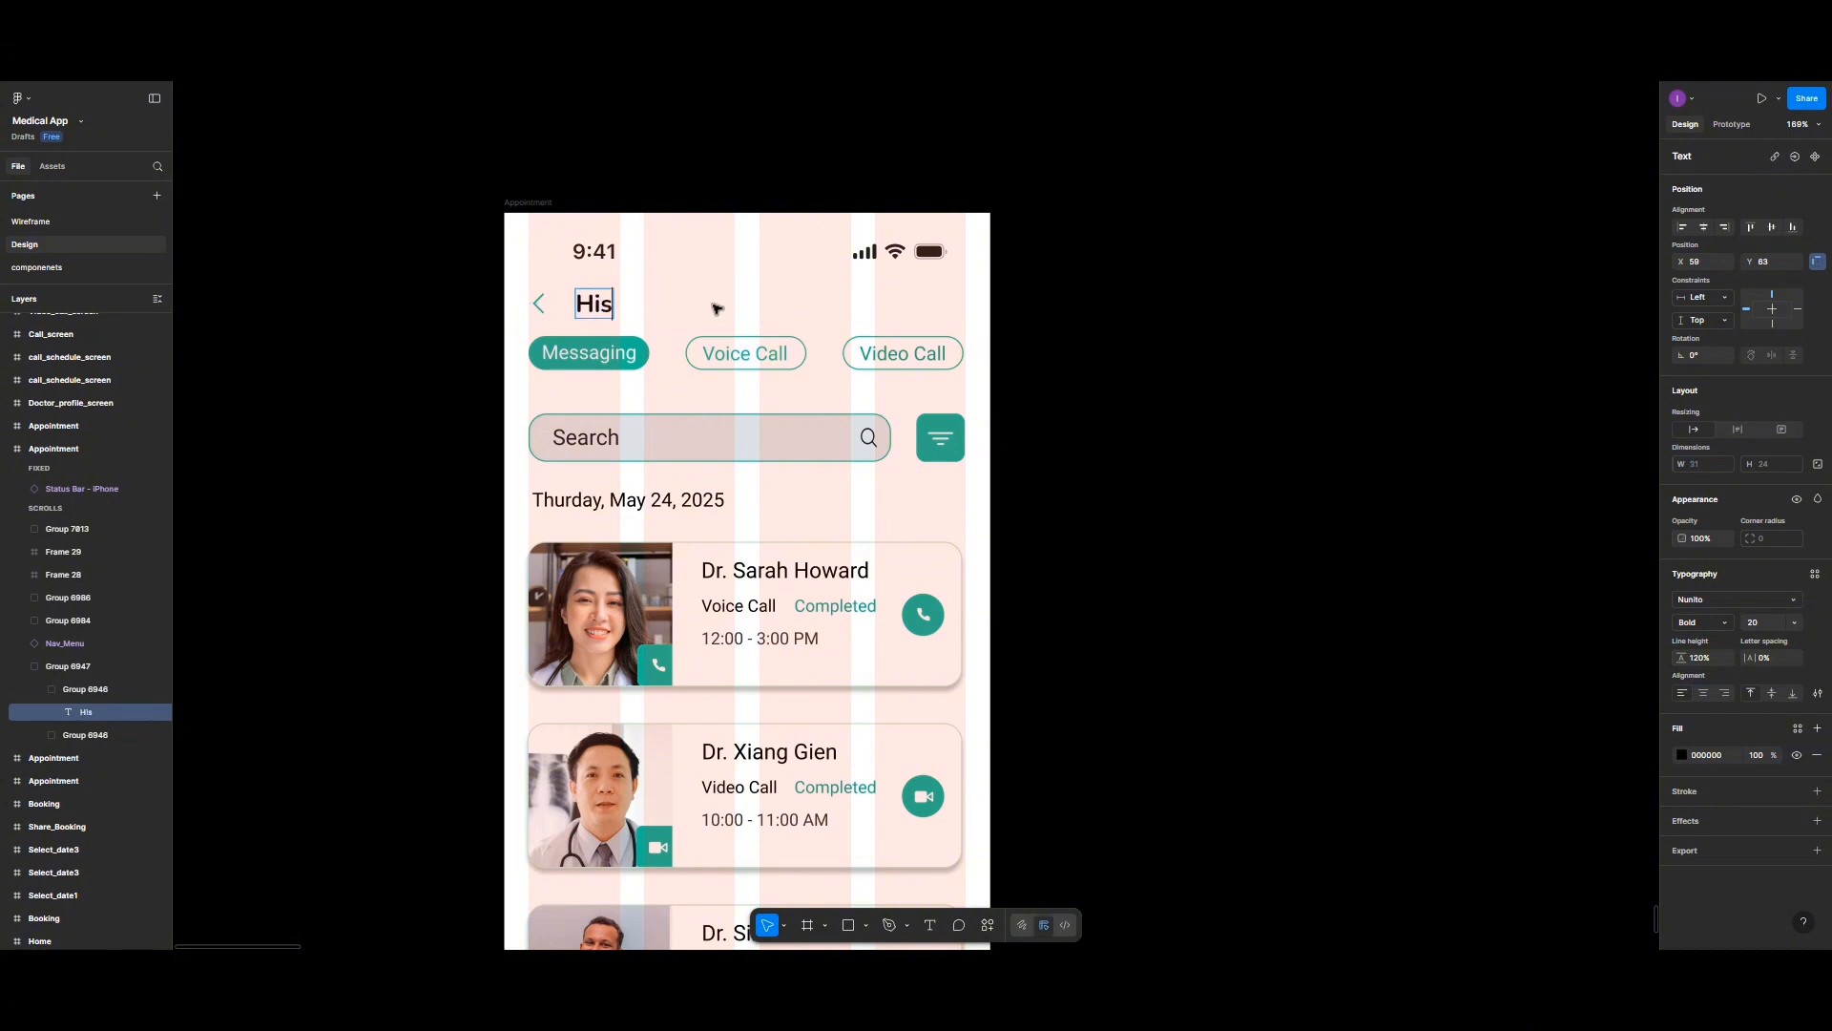
text(tory)
key(Escape)
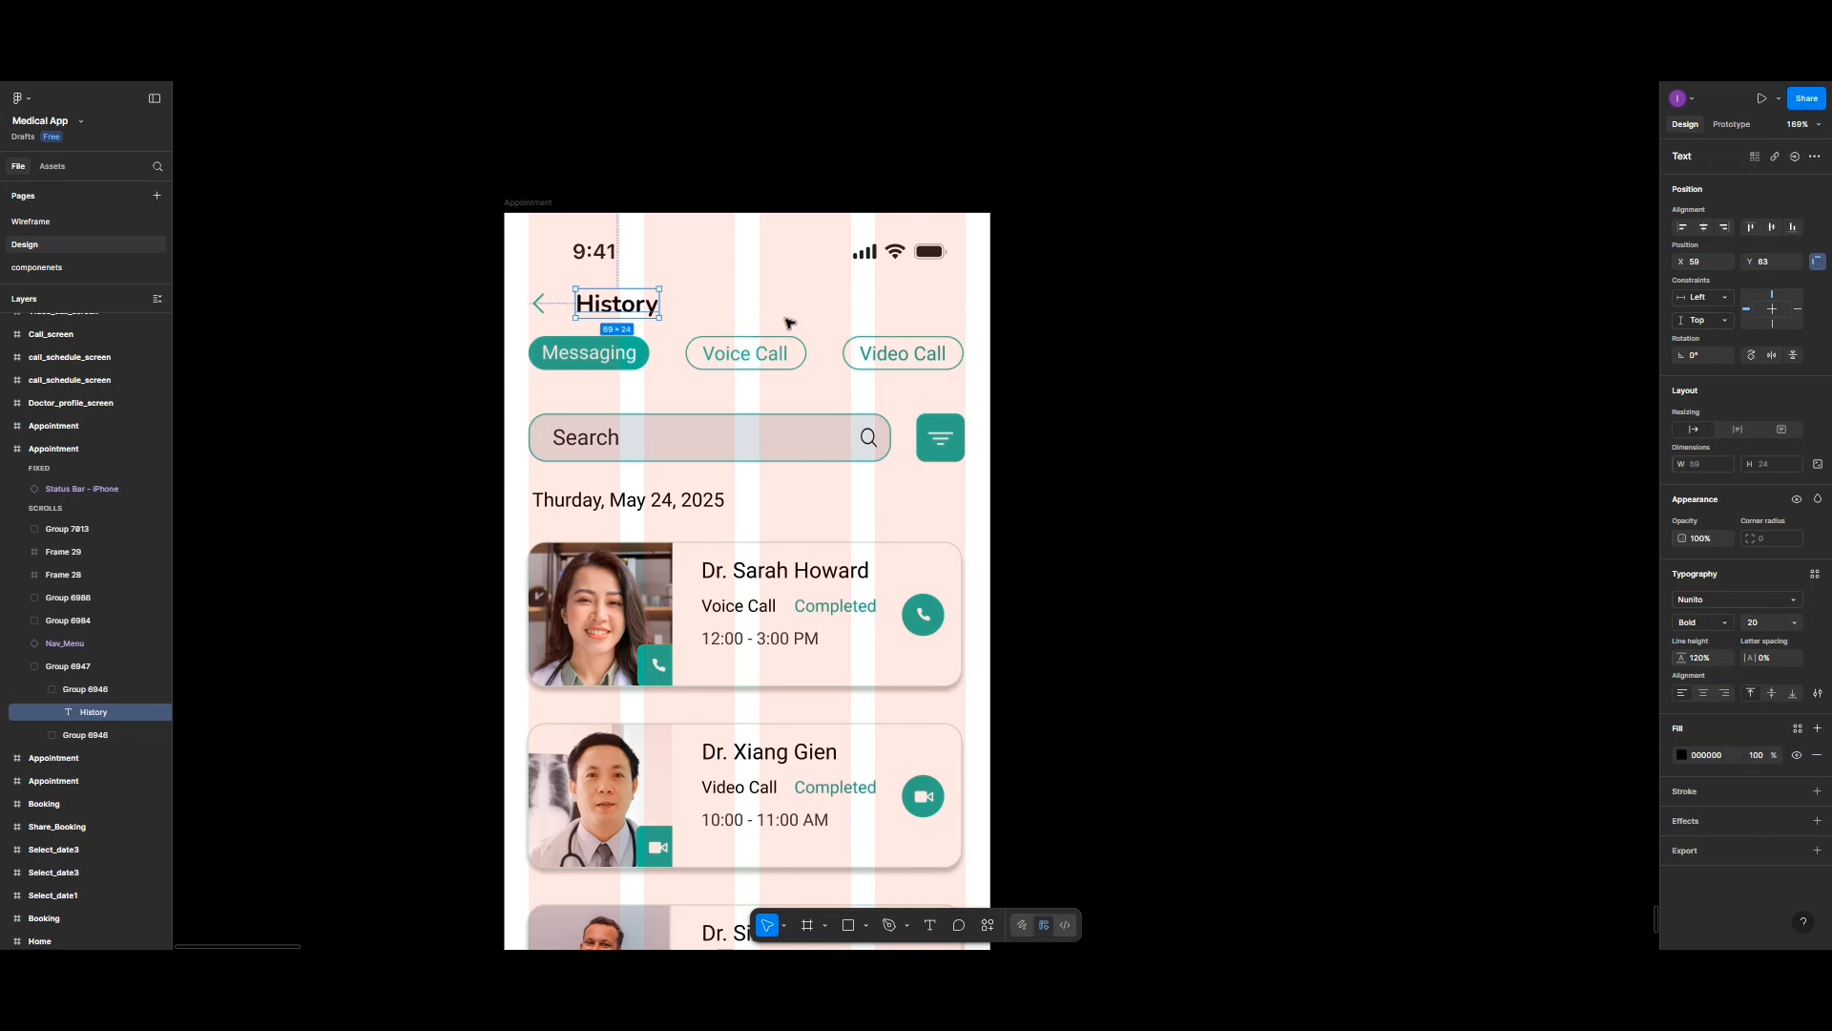
Step: Move the History title closer to the back arrow
click(751, 372)
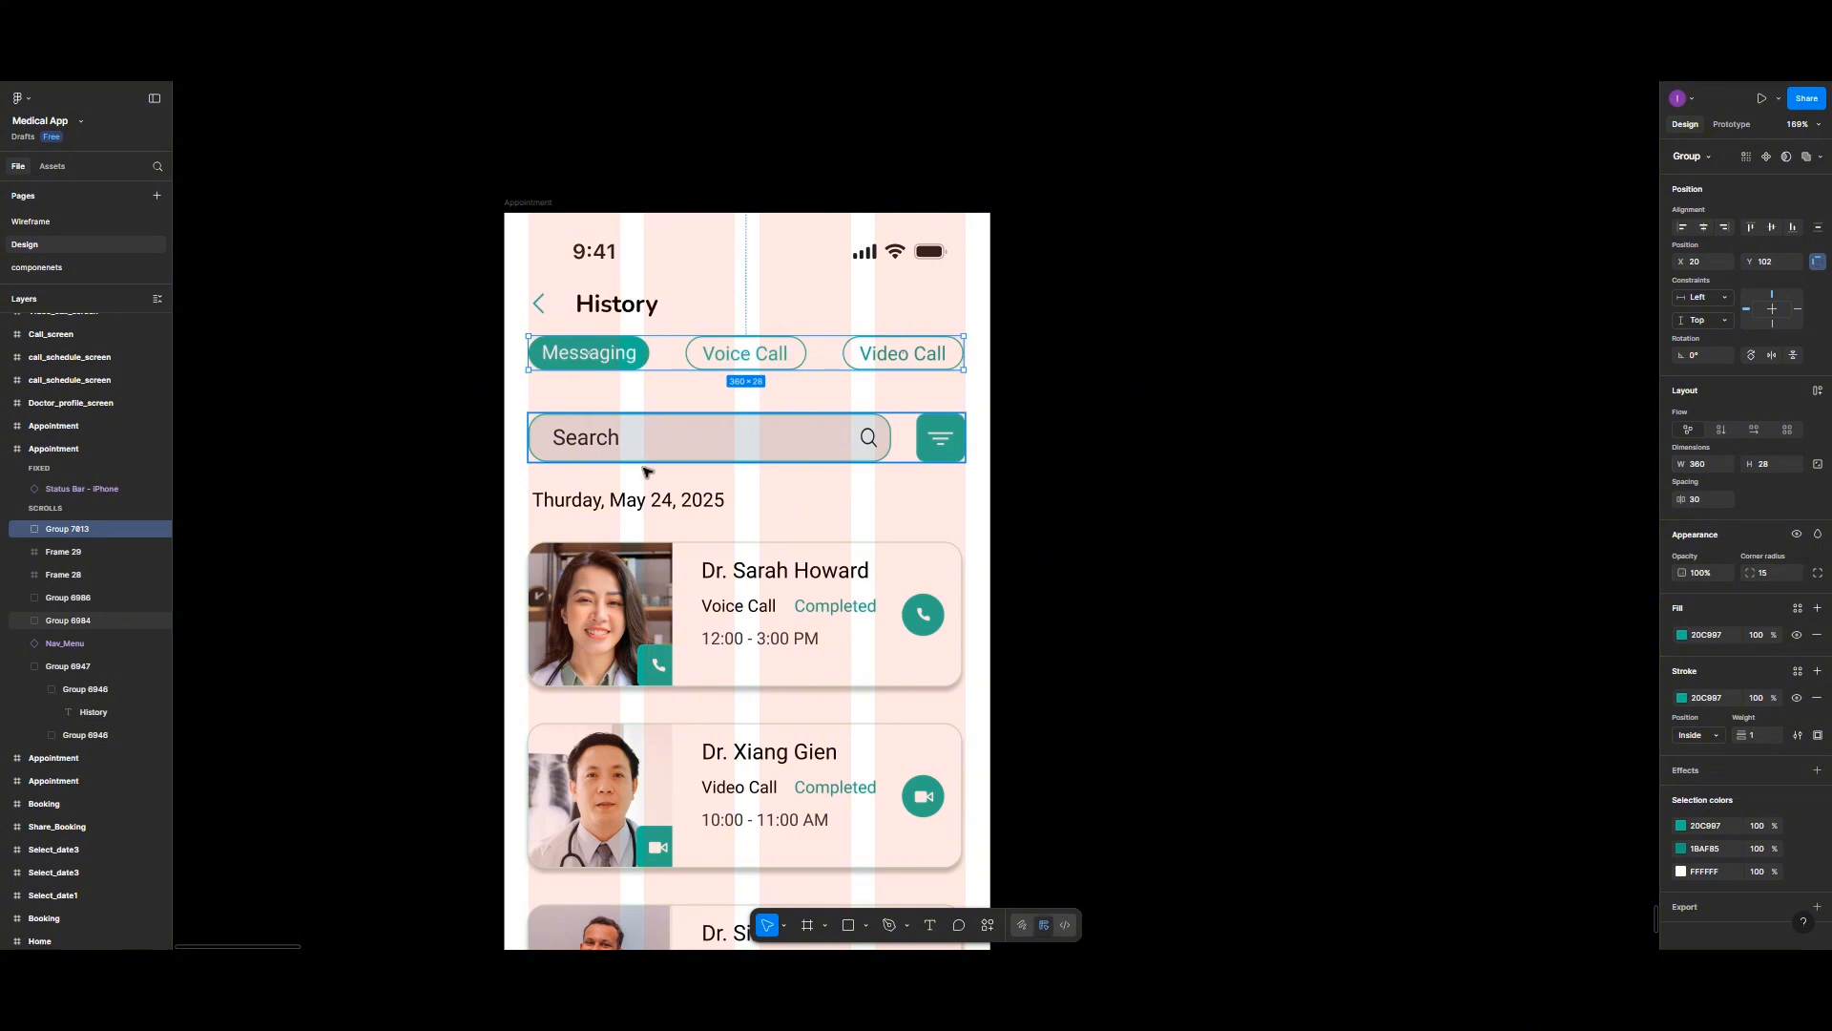
click(1177, 437)
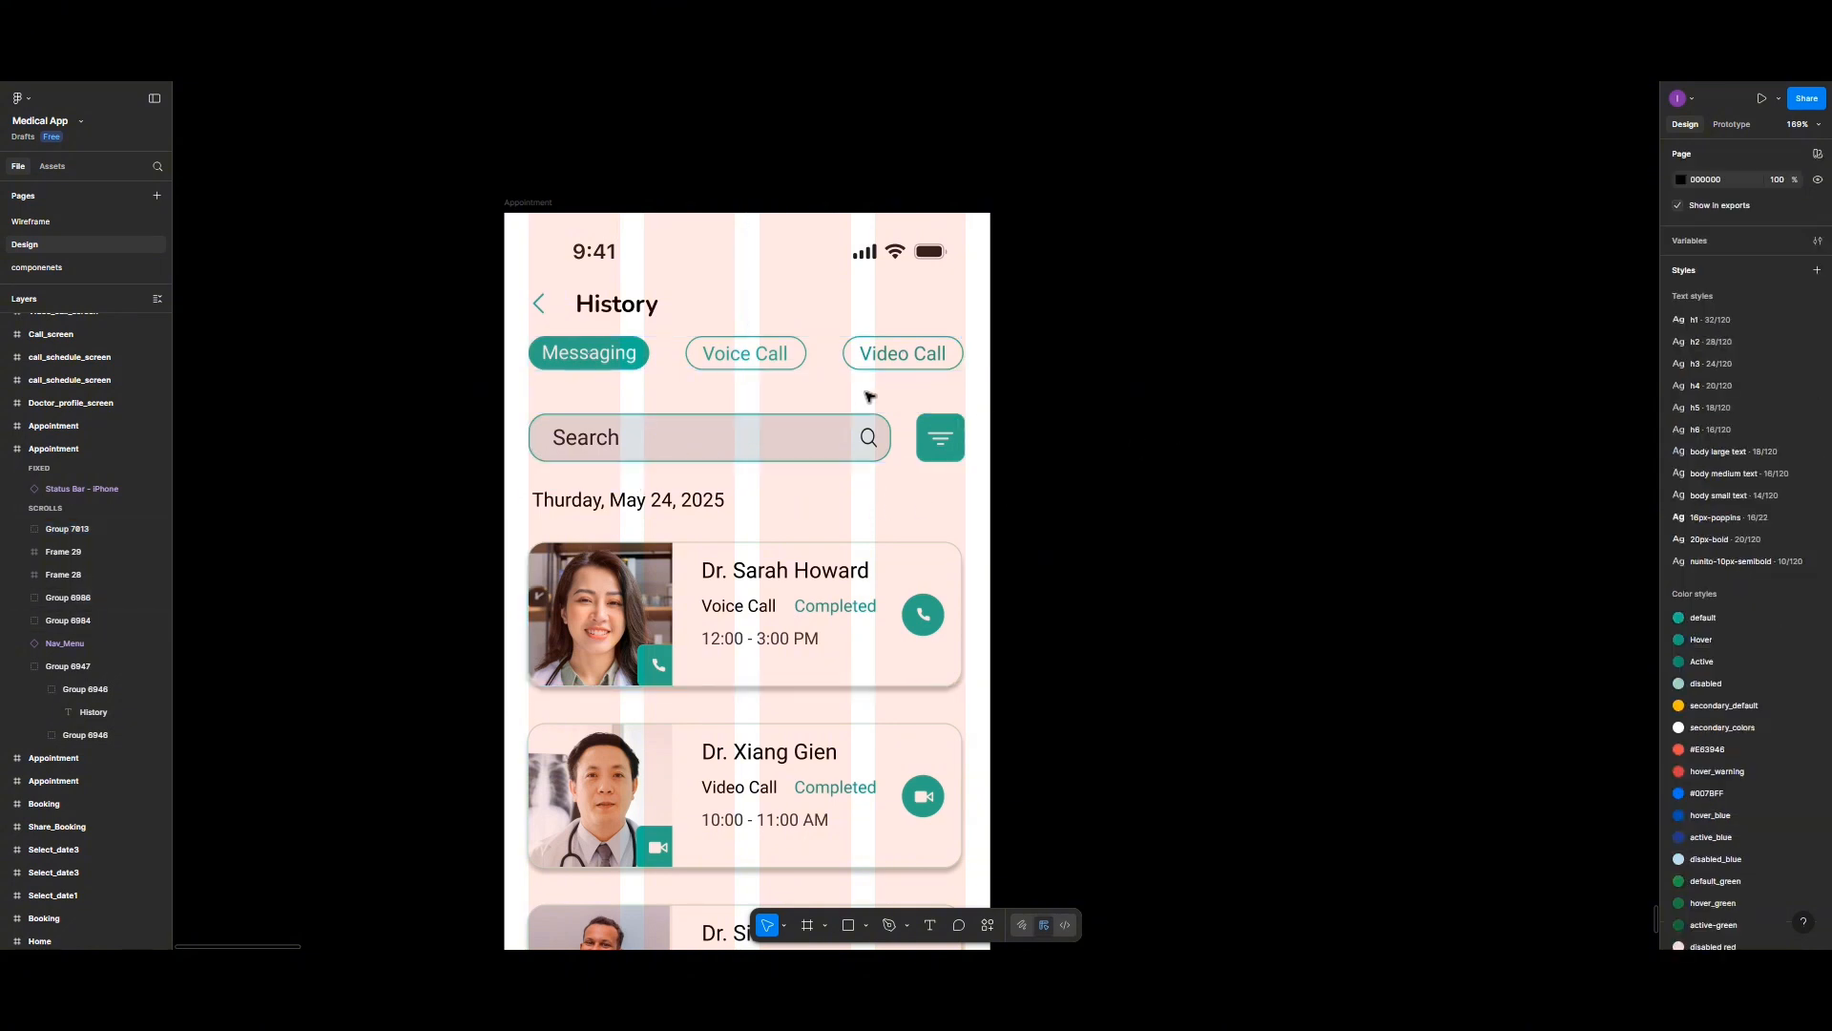
click(616, 306)
click(569, 305)
double_click(570, 307)
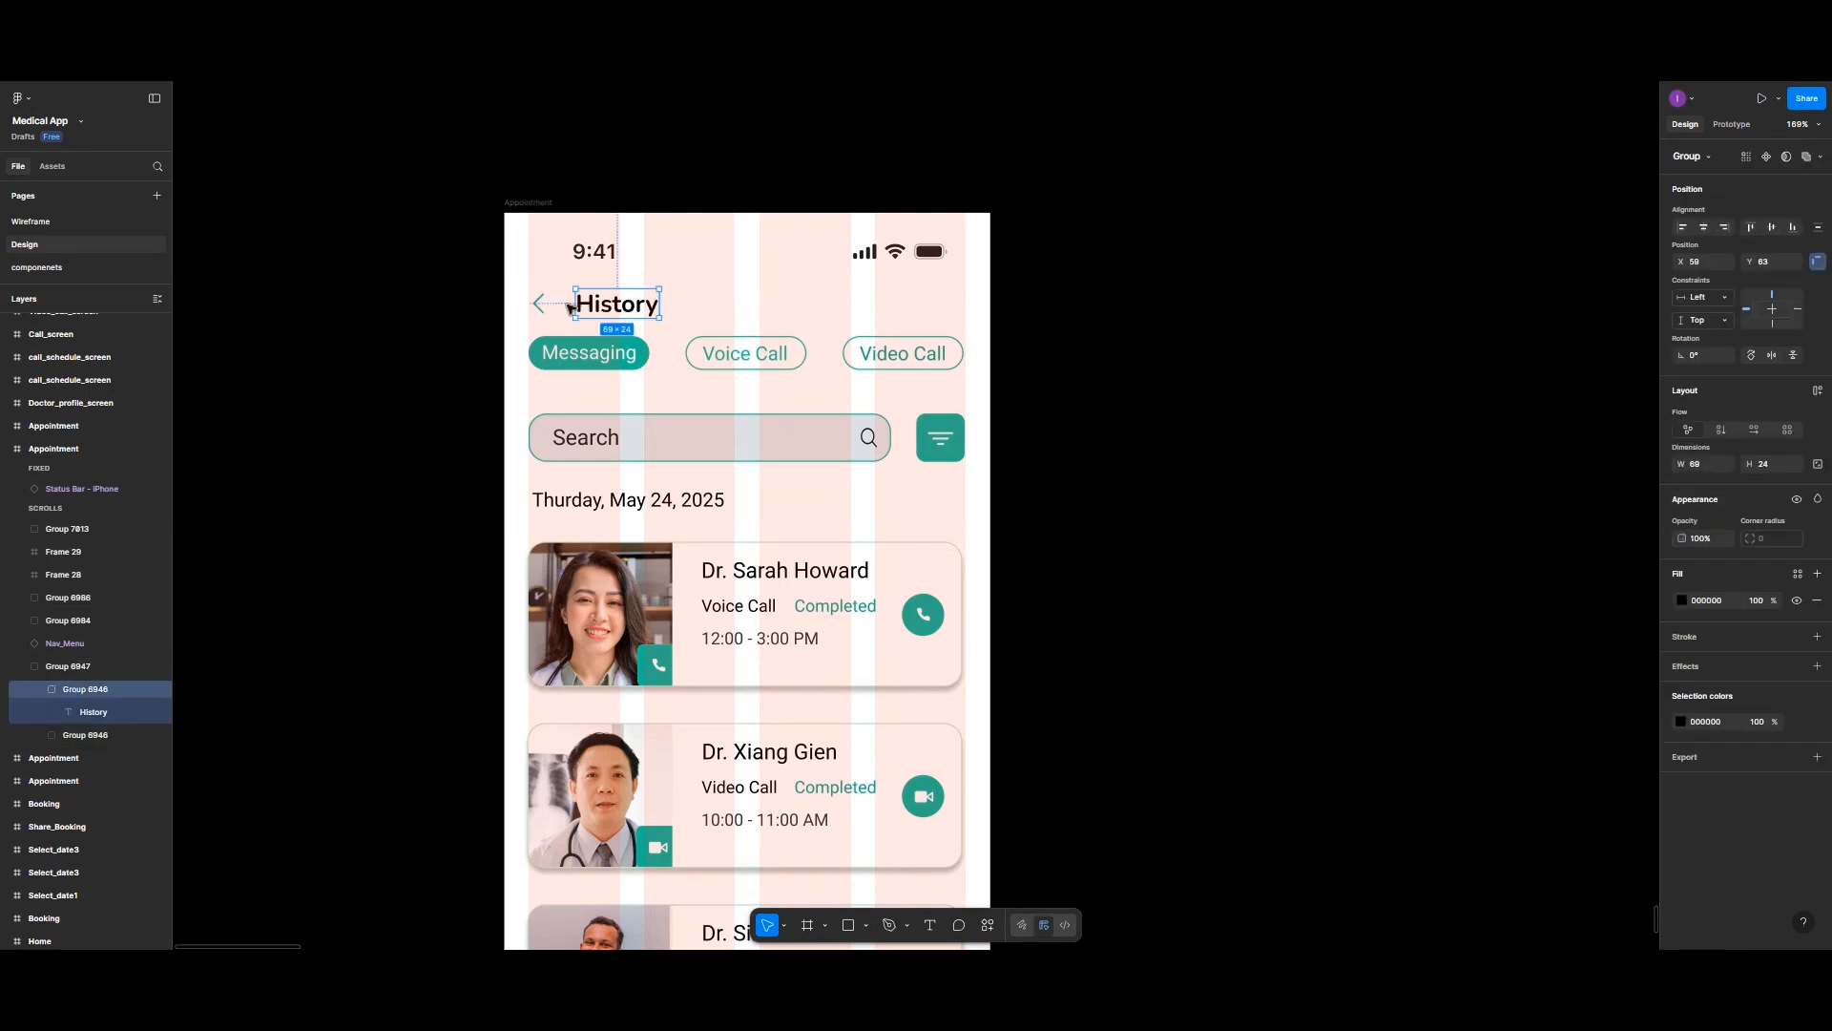
drag(595, 307, 573, 307)
click(653, 473)
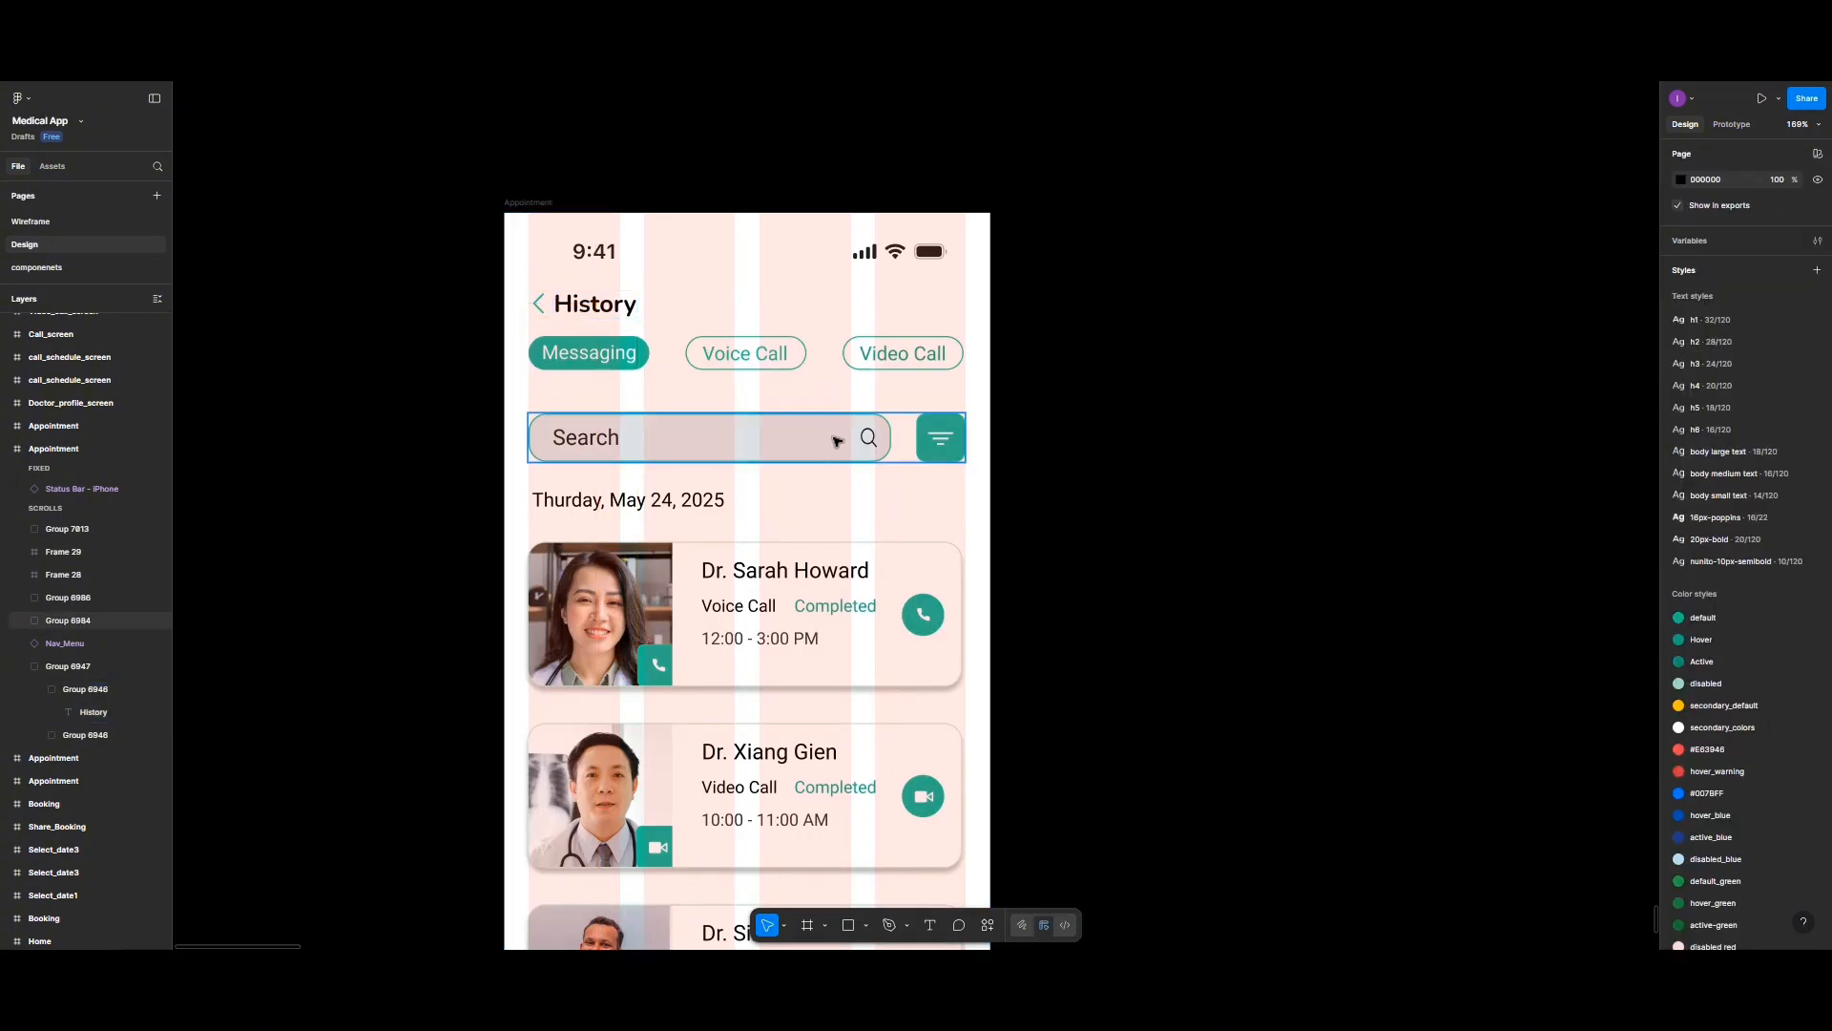
Step: Correct the weekday's spelling to "Thursday" in the date heading above the first doctor card
double_click(618, 506)
double_click(617, 507)
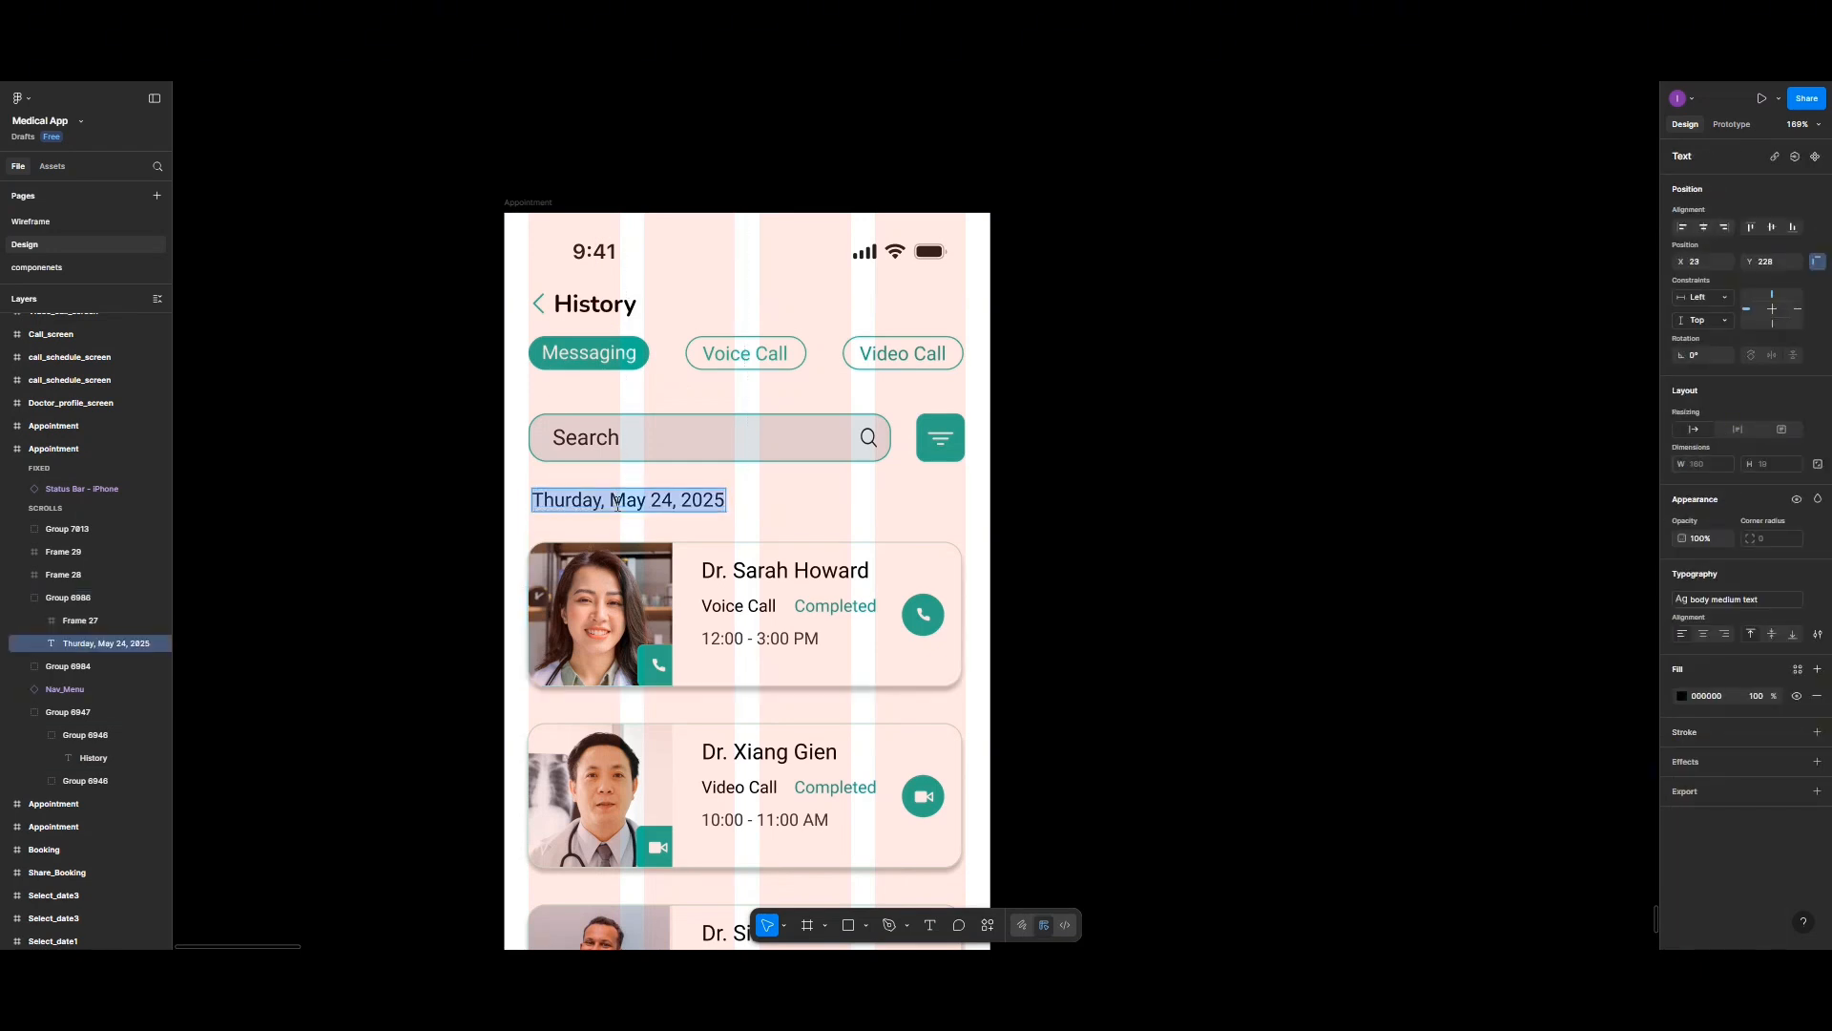
click(603, 503)
click(573, 500)
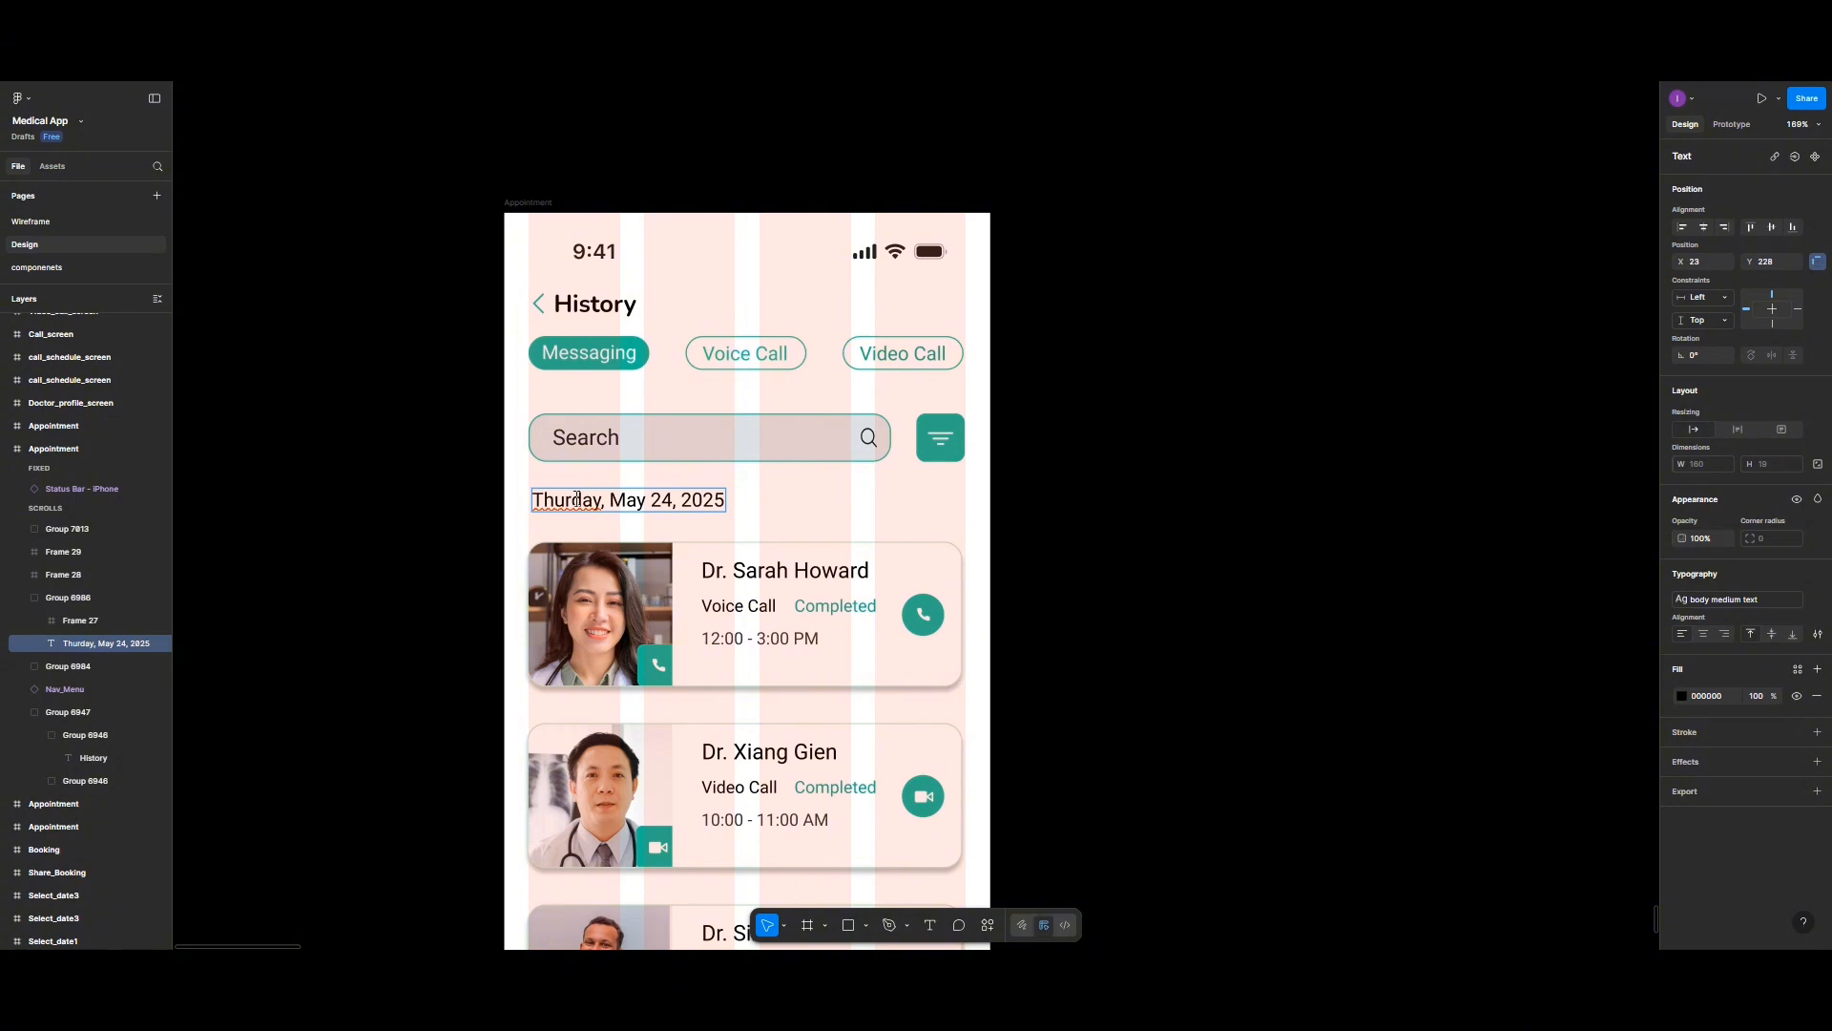
text(s)
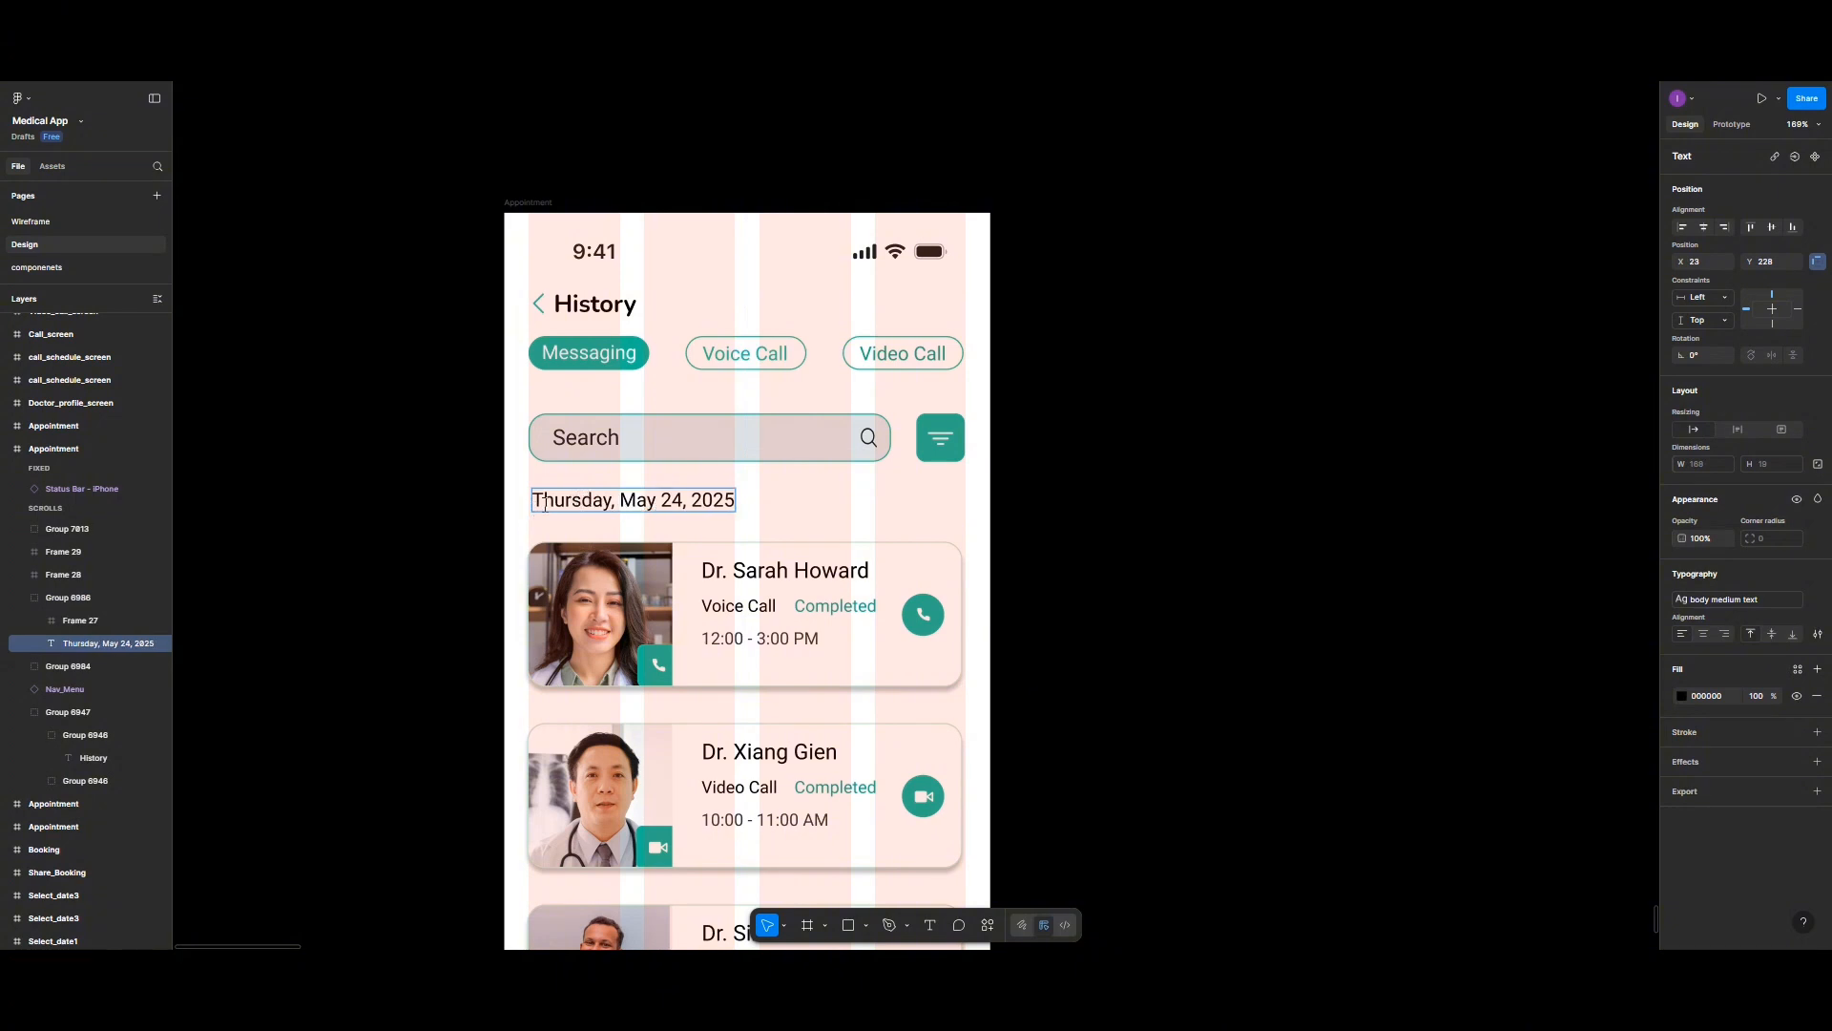
Step: Replace the whole date heading above the first doctor card with "Today"
drag(537, 501, 736, 500)
text(Today)
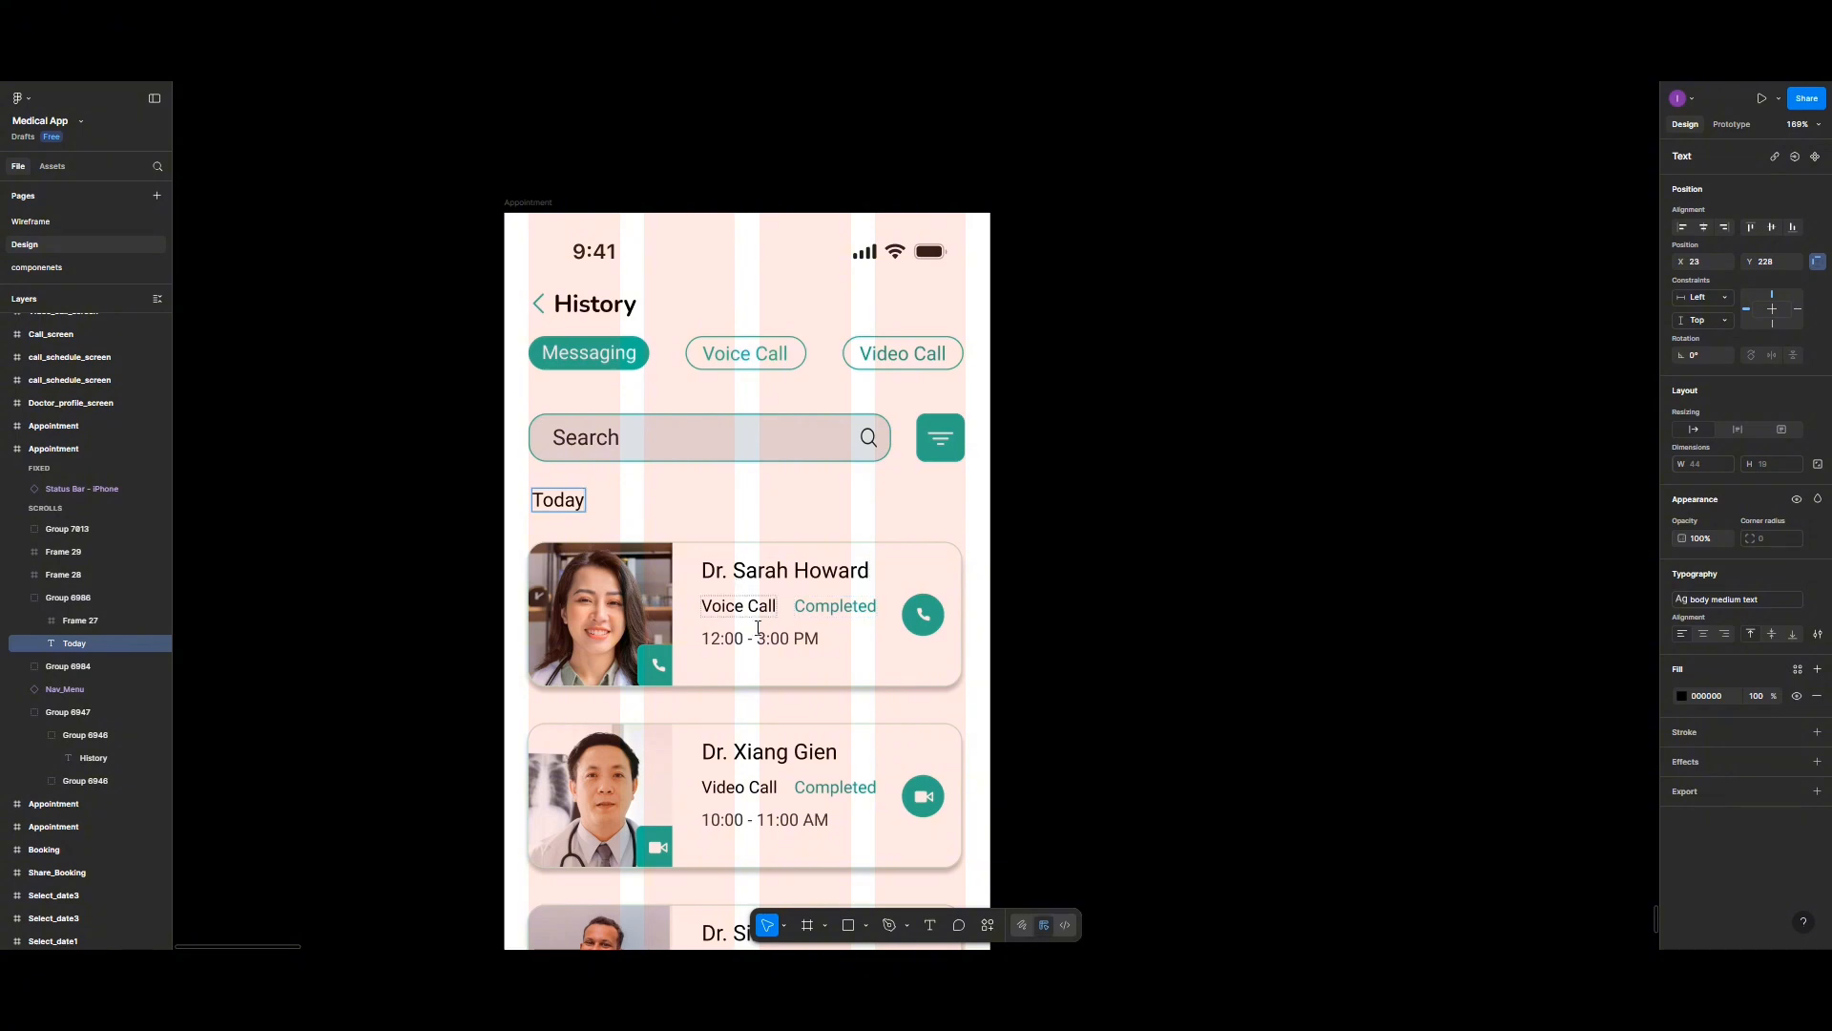
scroll(661, 647, down, 3)
scroll(630, 572, up, 2)
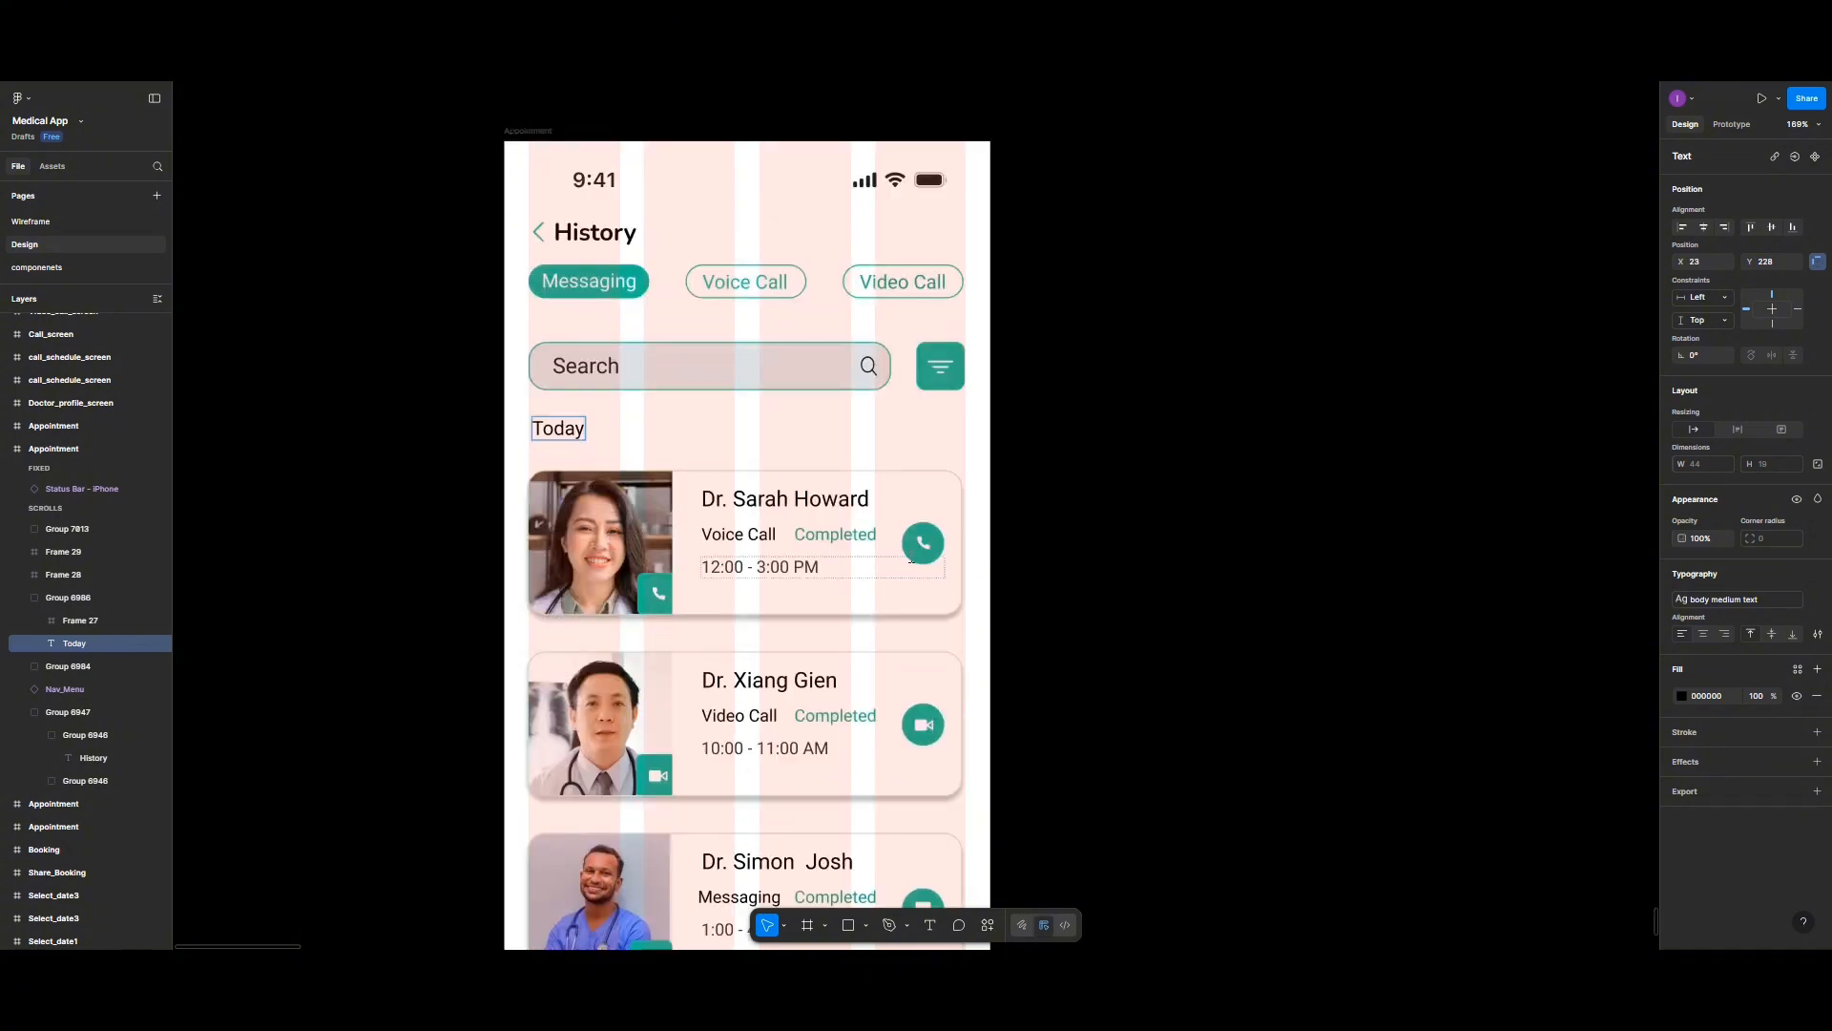
key(Escape)
Step: Delete the round call button and the Voice Call / Completed line from the first doctor card
double_click(922, 550)
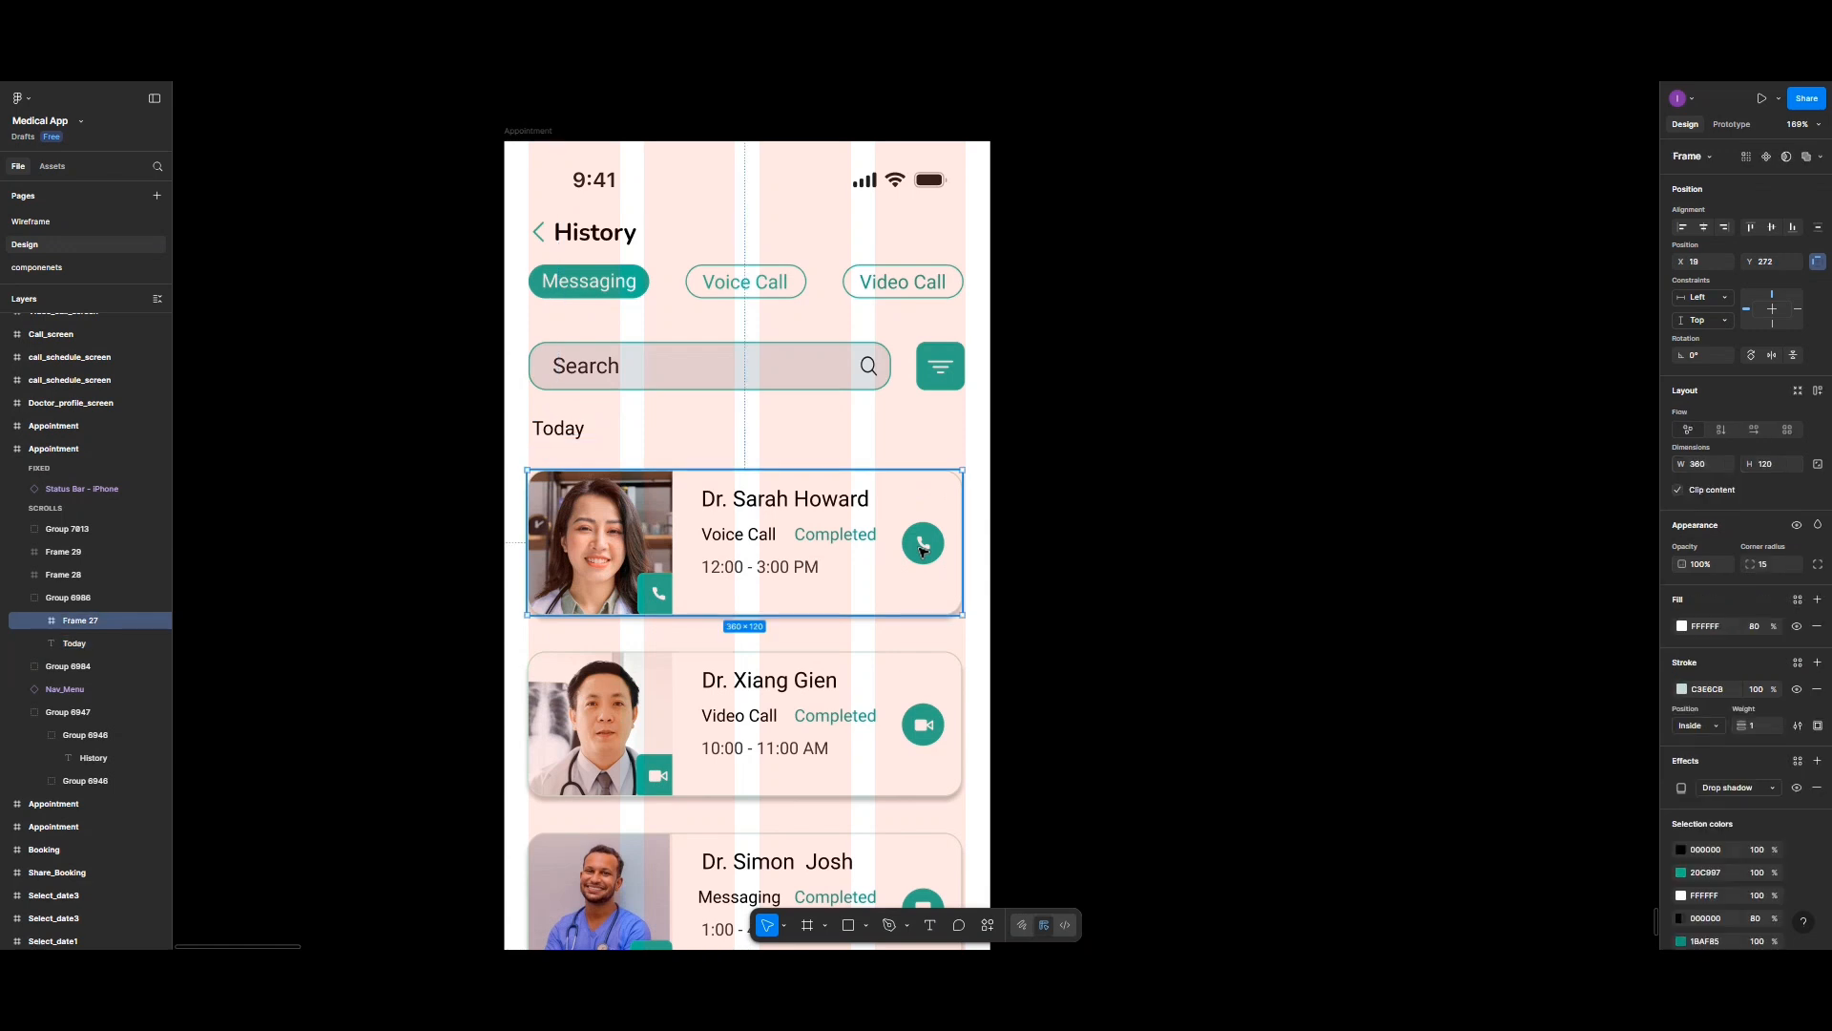
key(Delete)
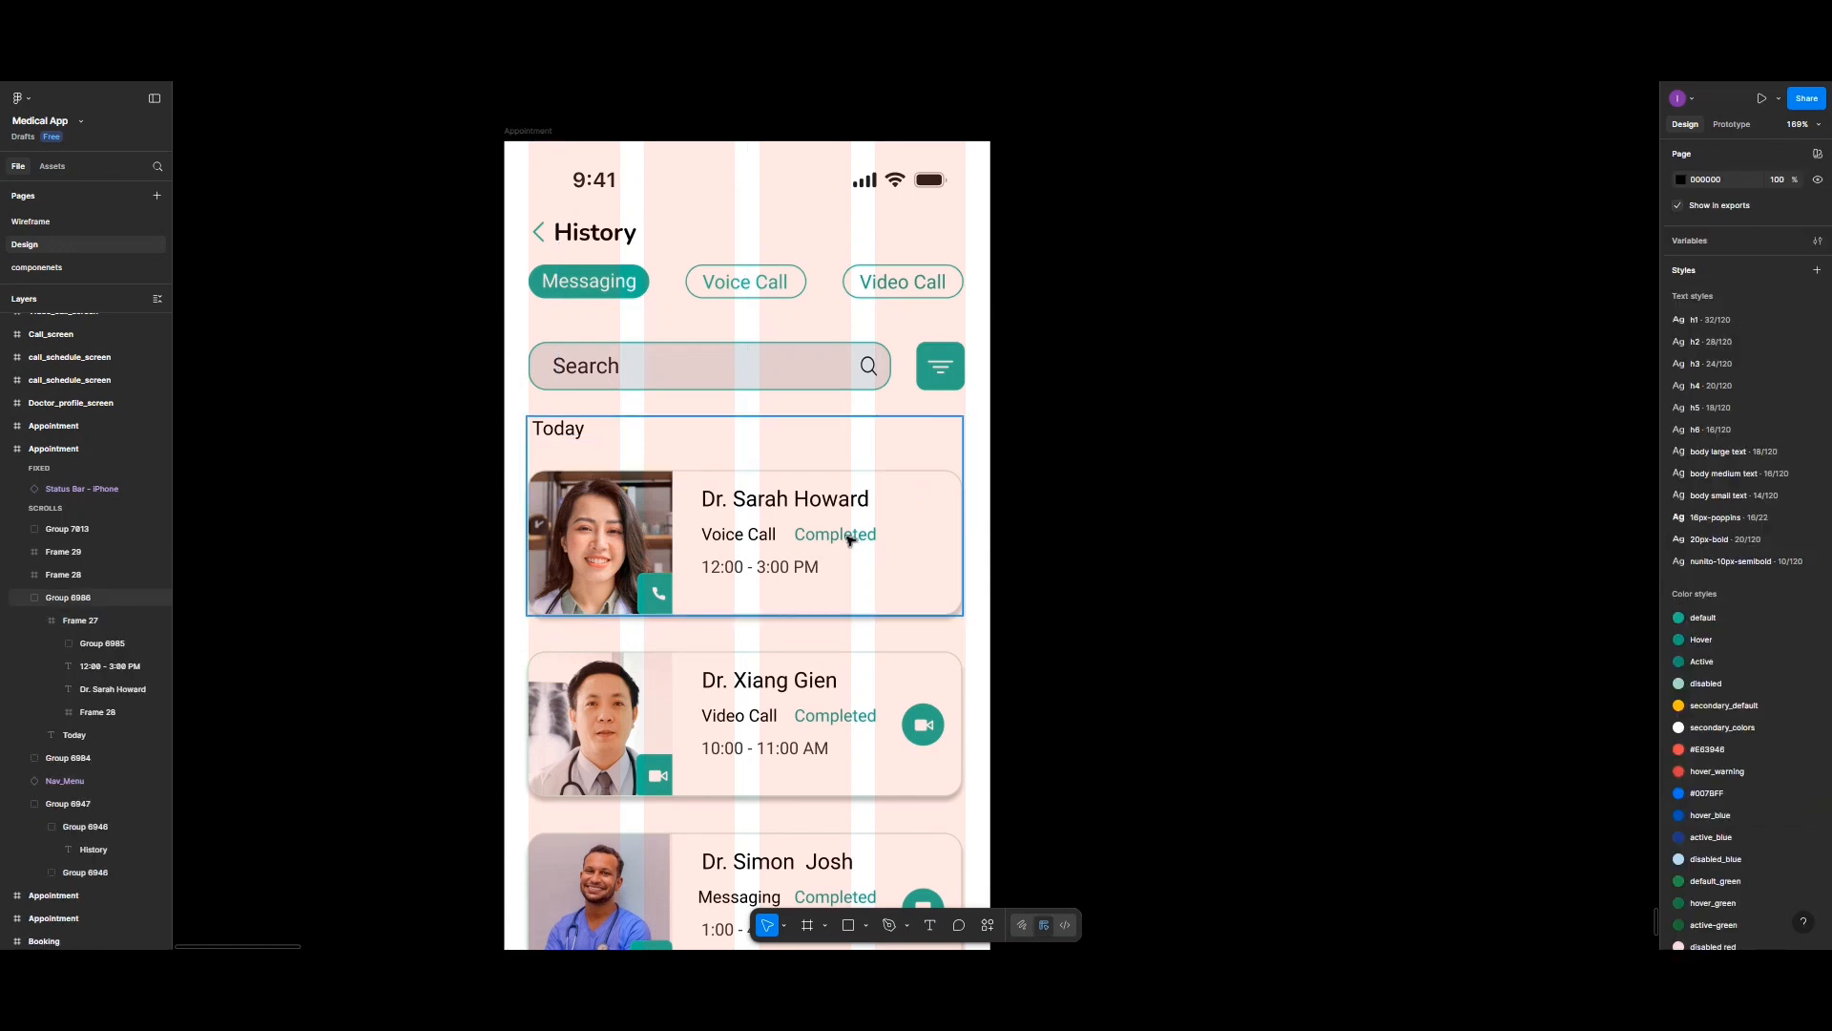
click(848, 540)
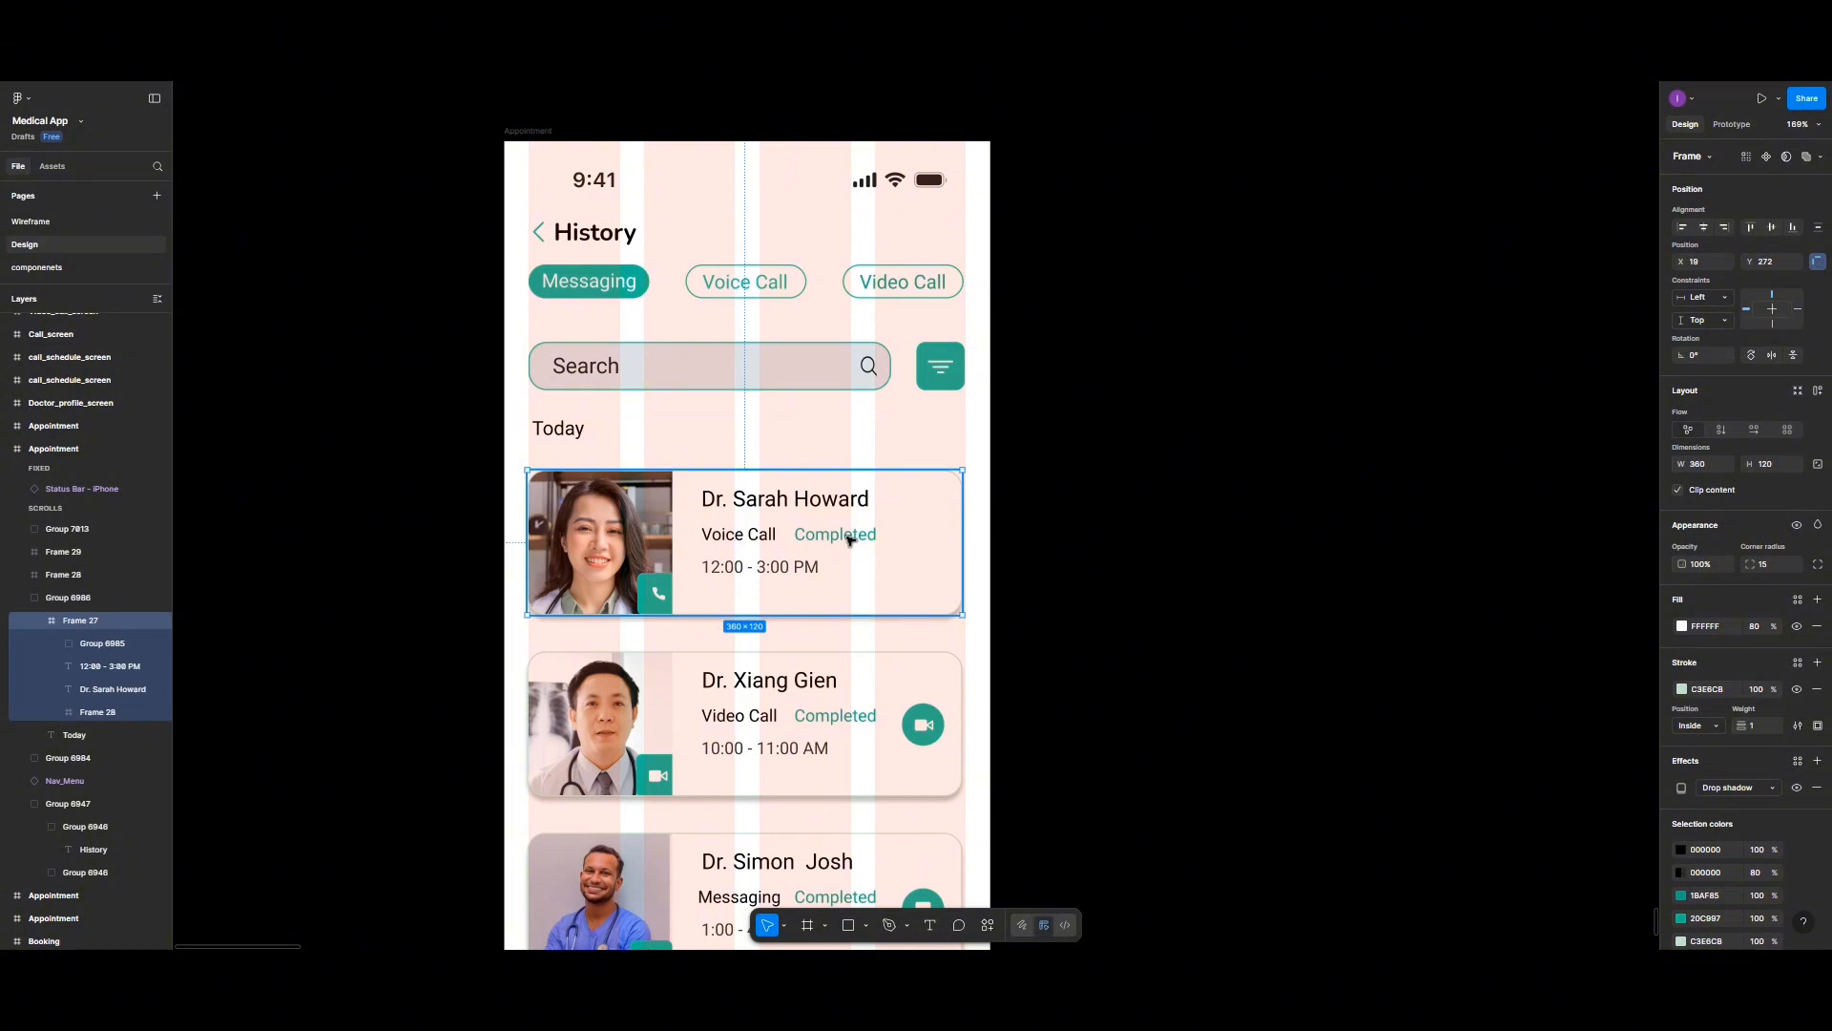
double_click(848, 541)
key(Delete)
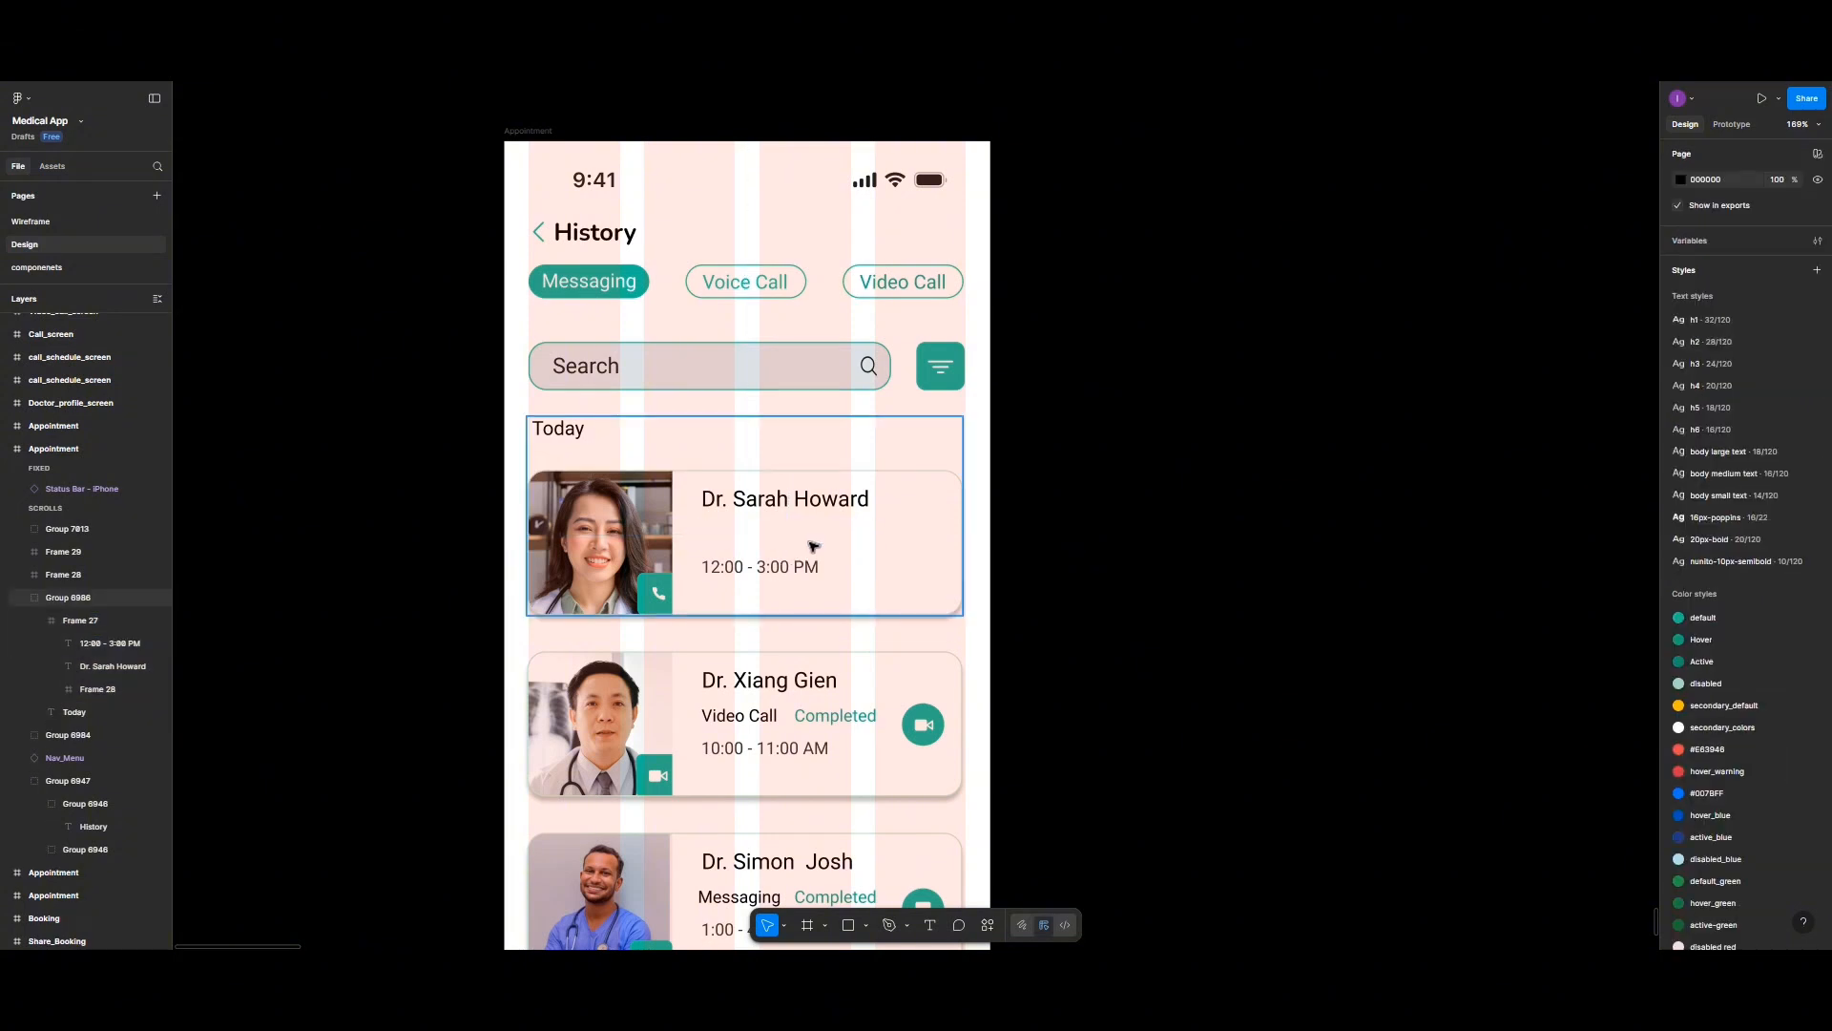
Step: Narrow the first card's time text box from its start side to a width of 100
double_click(770, 570)
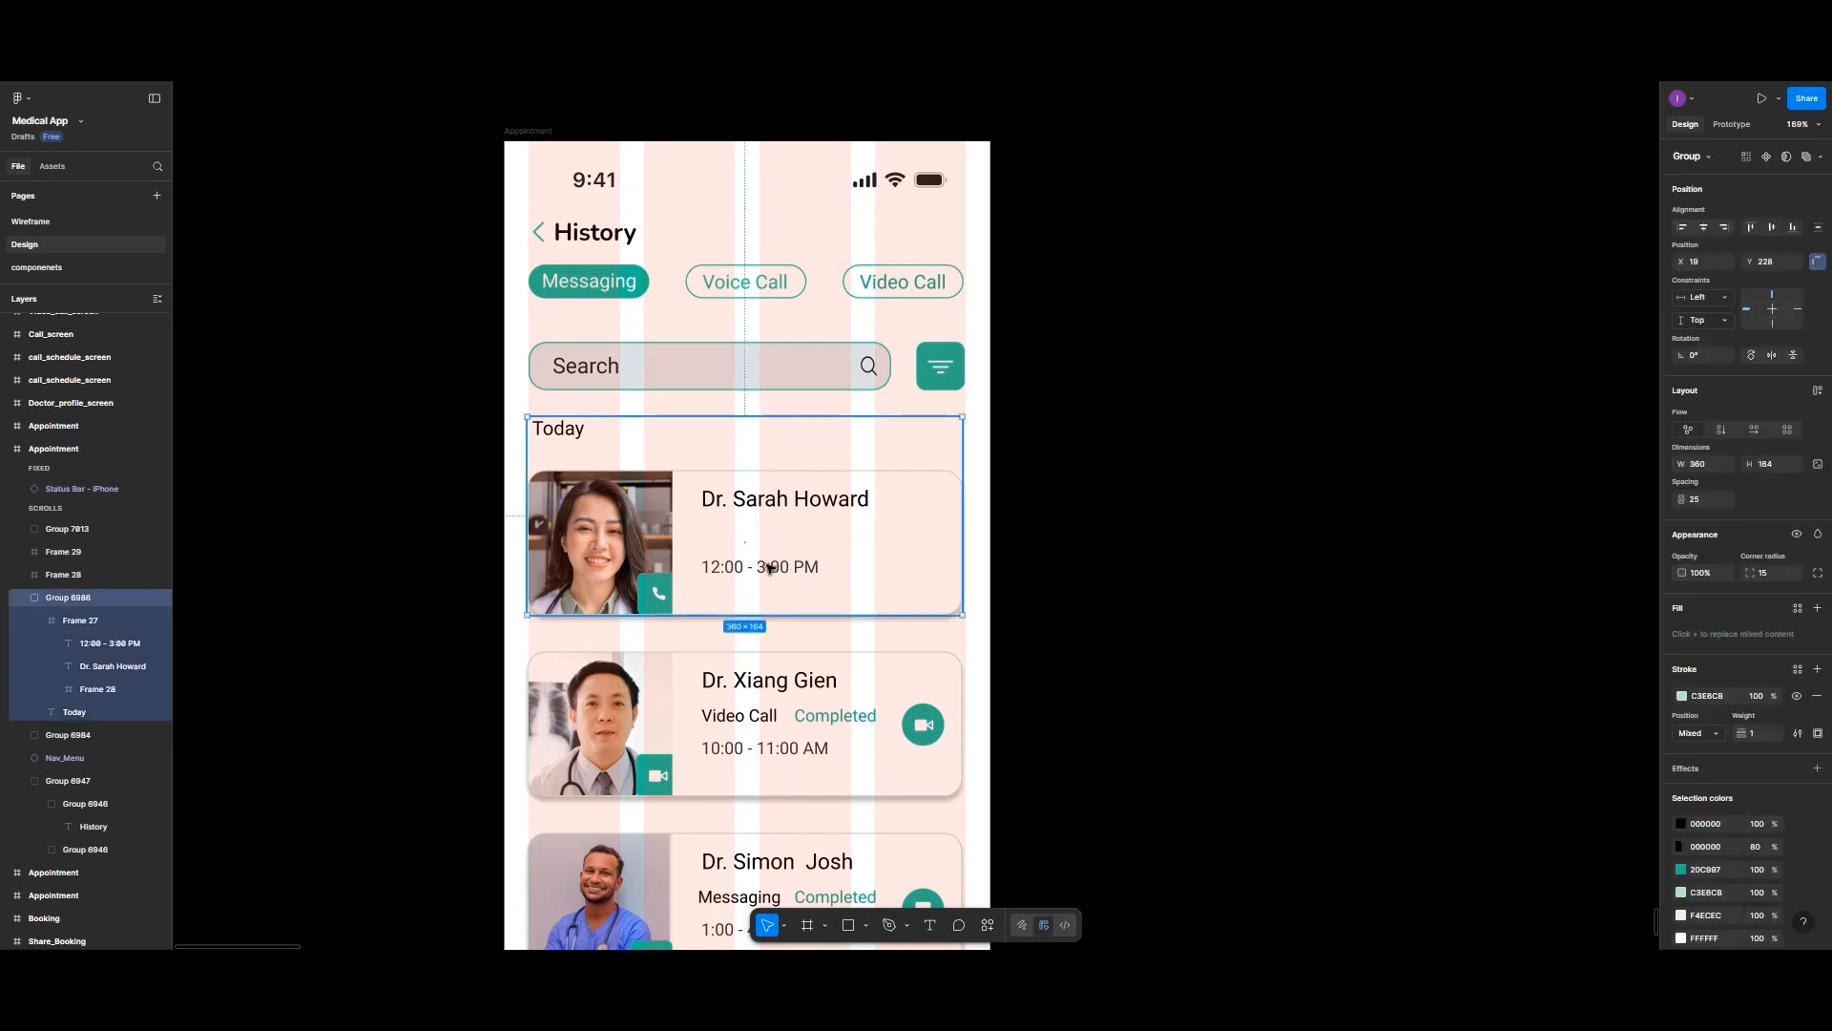
double_click(770, 570)
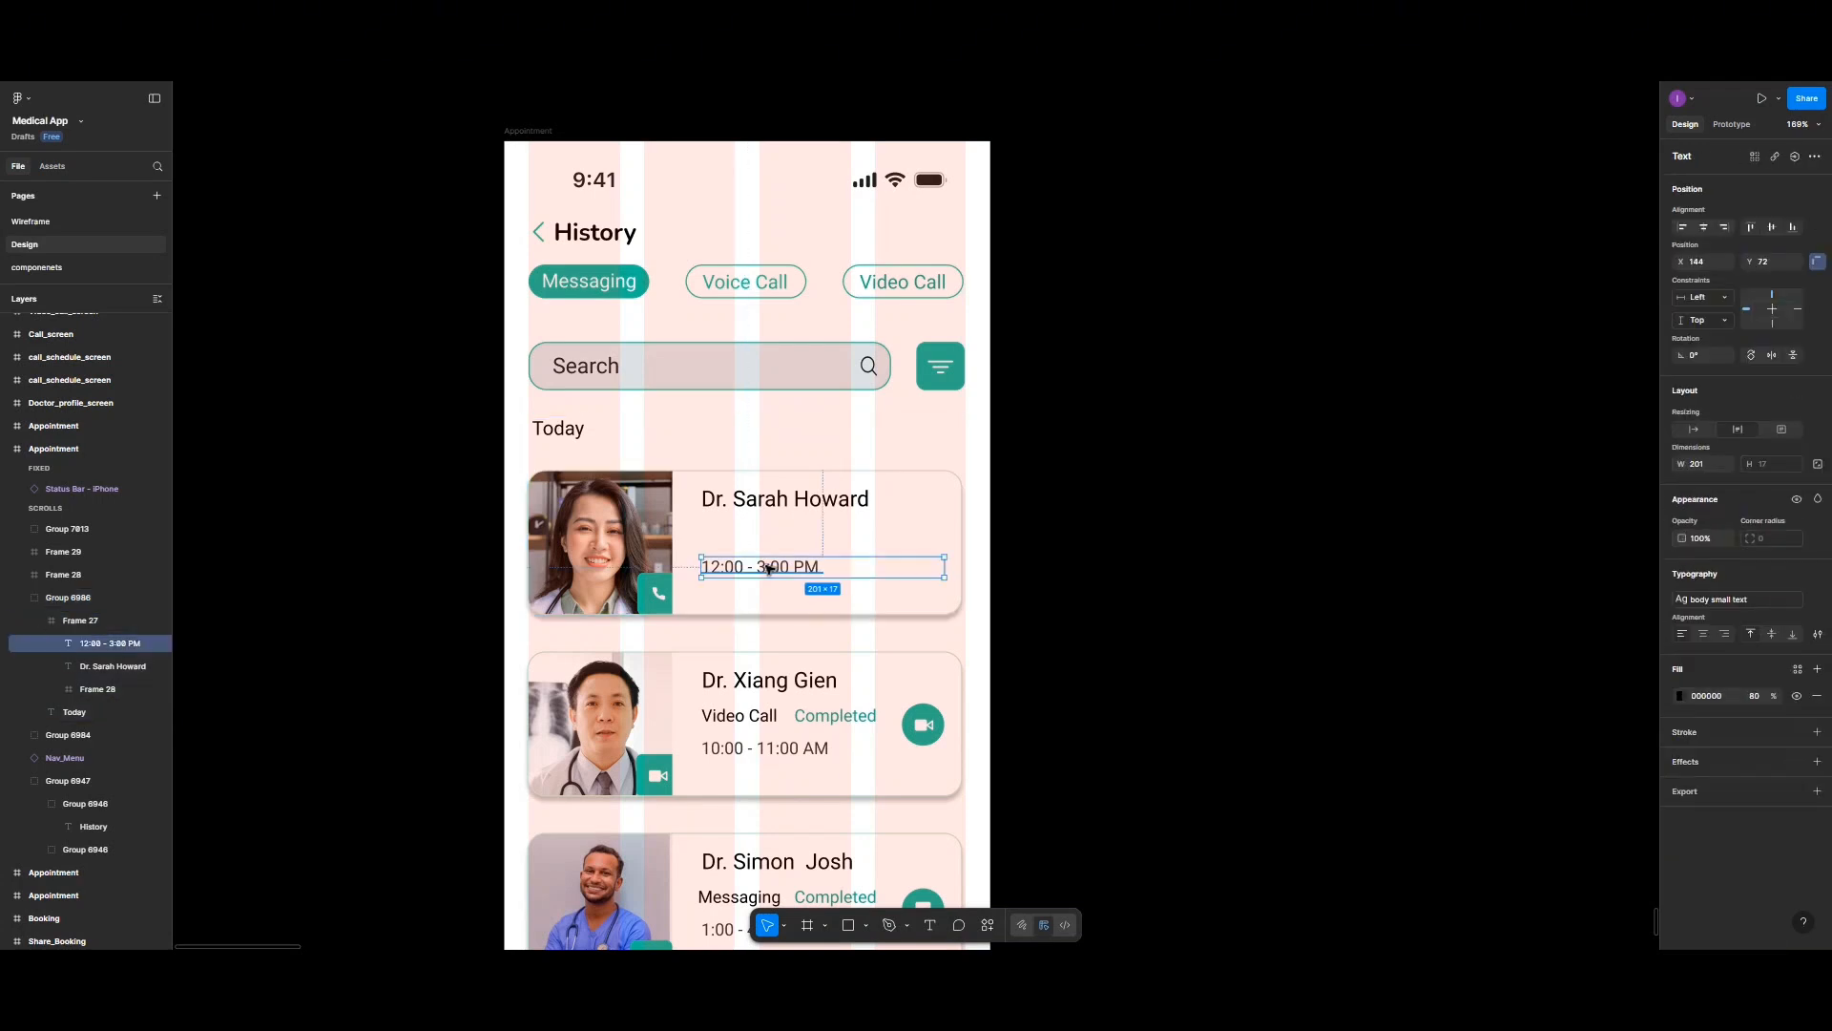
double_click(768, 568)
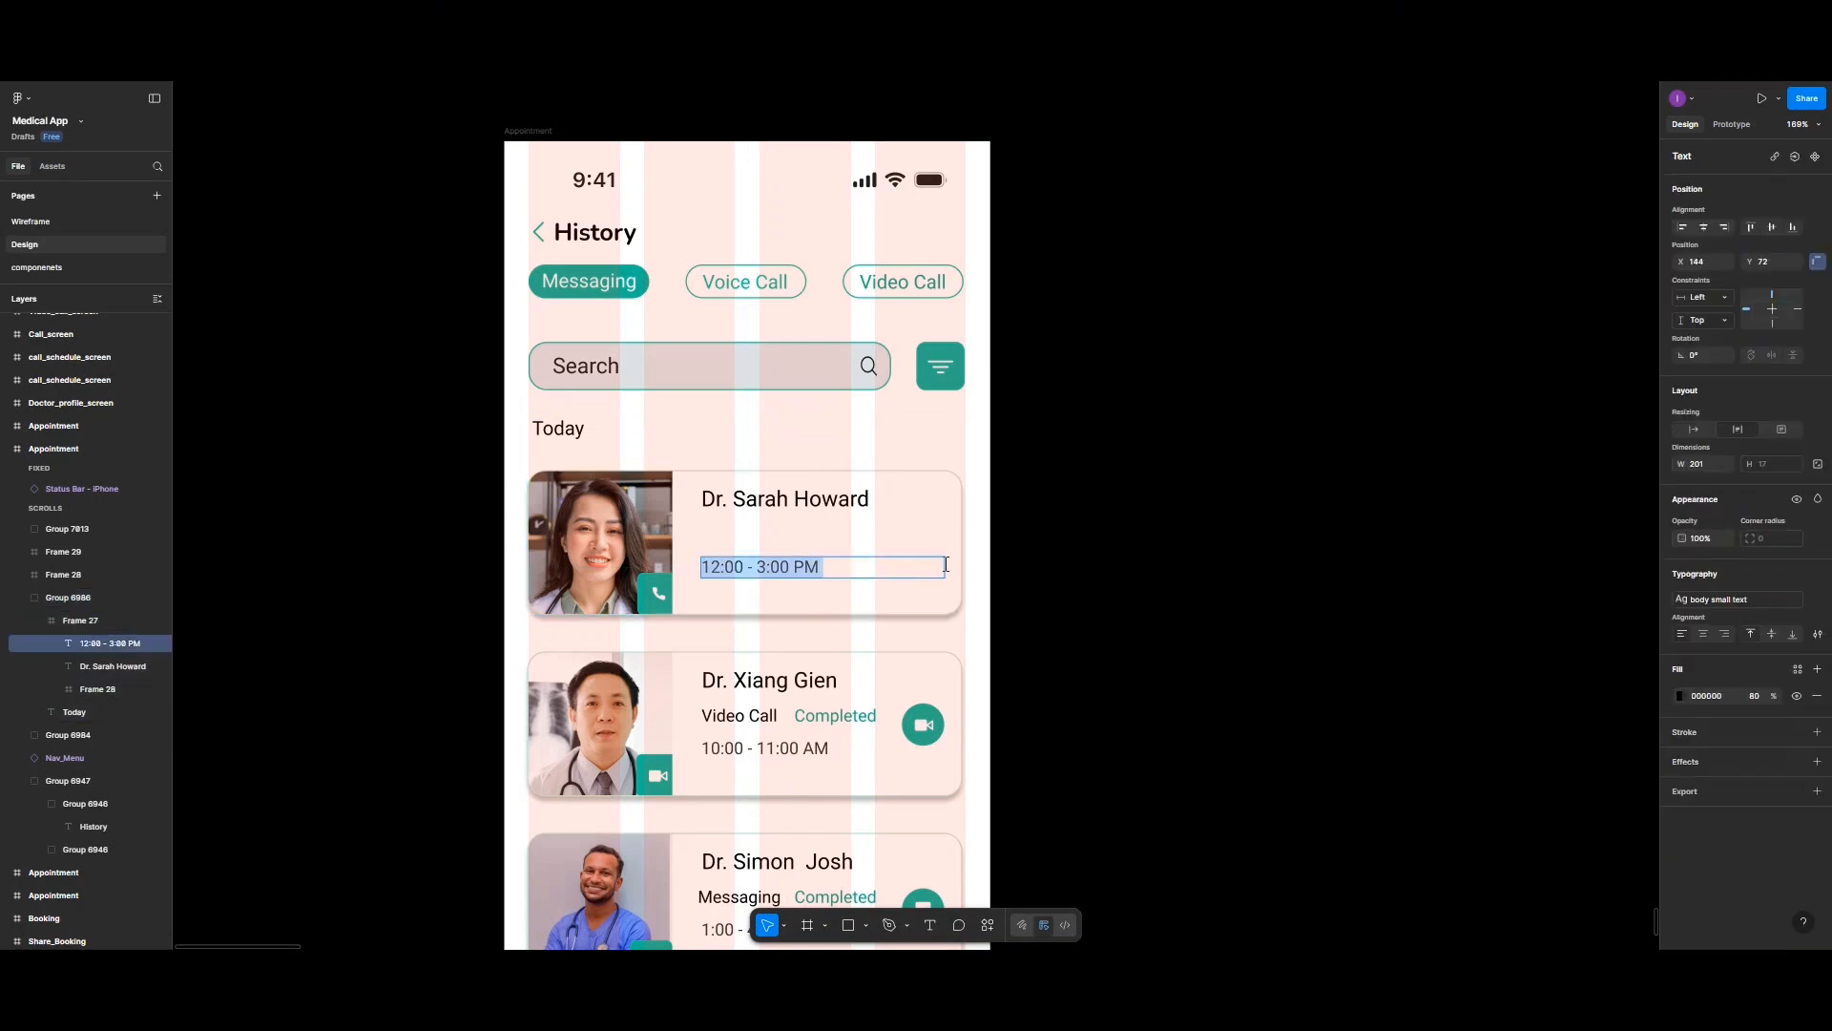
double_click(850, 498)
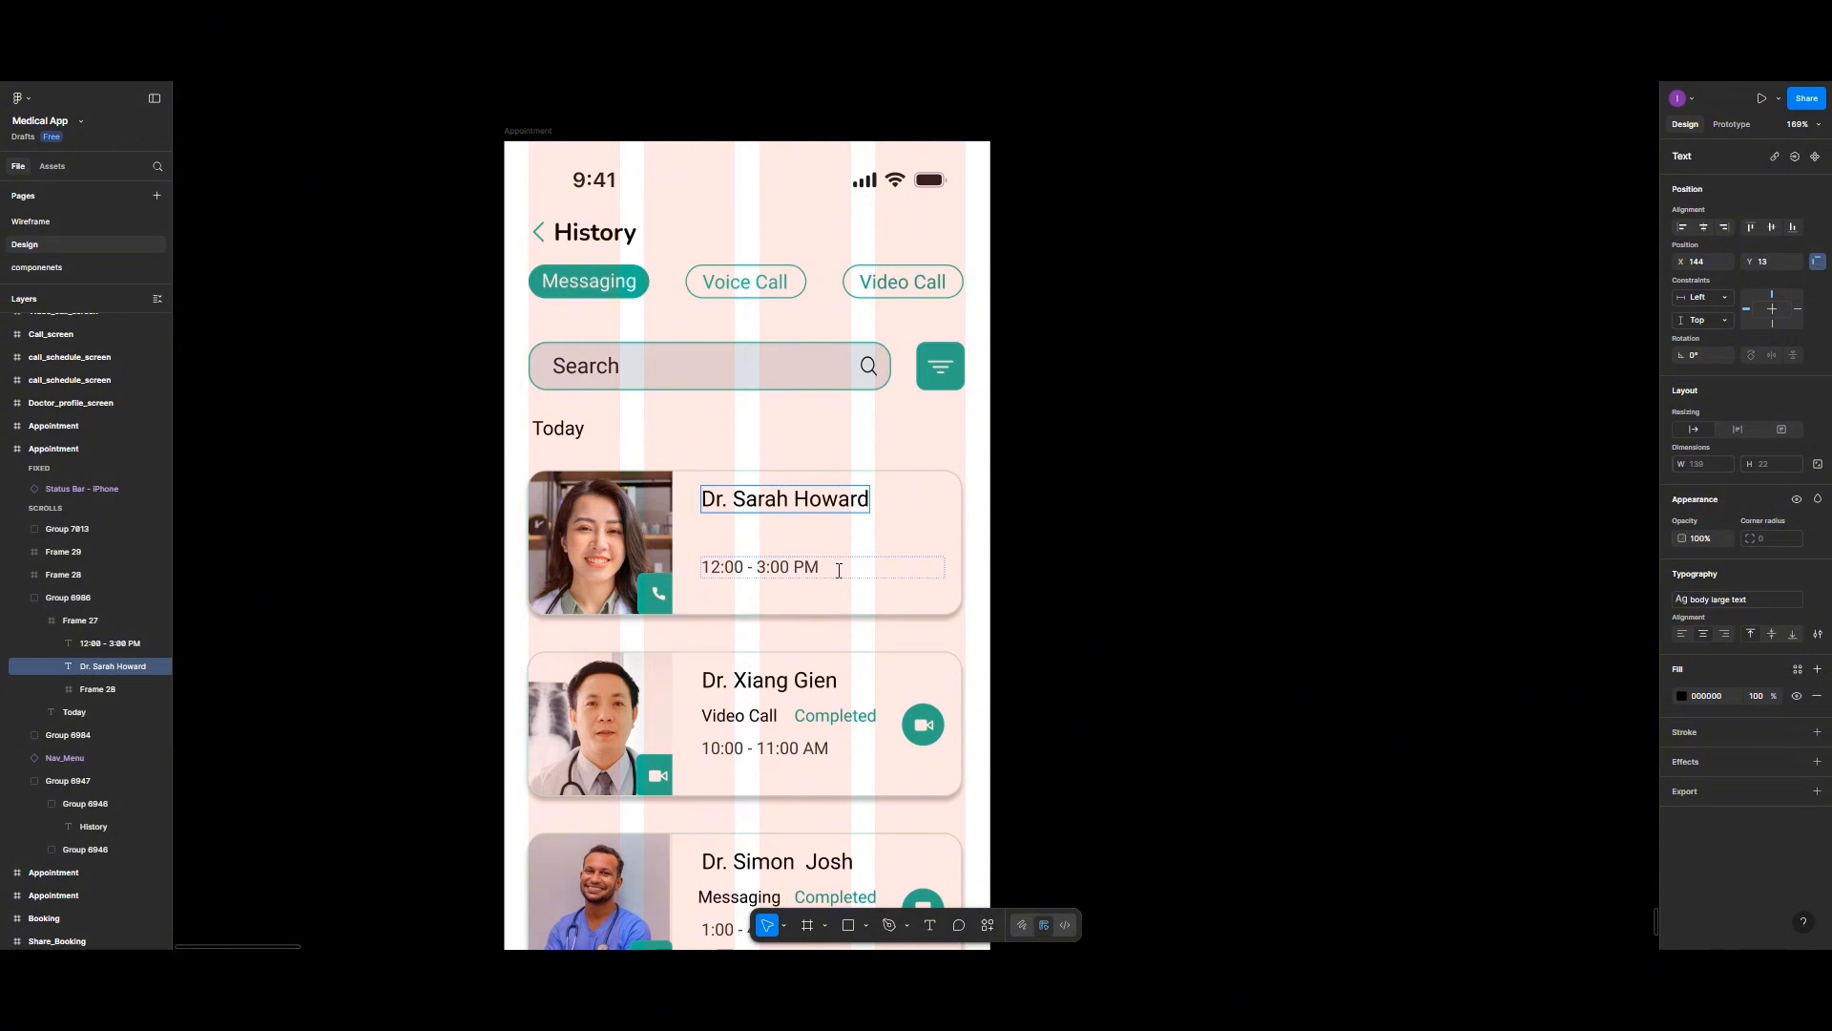
double_click(886, 570)
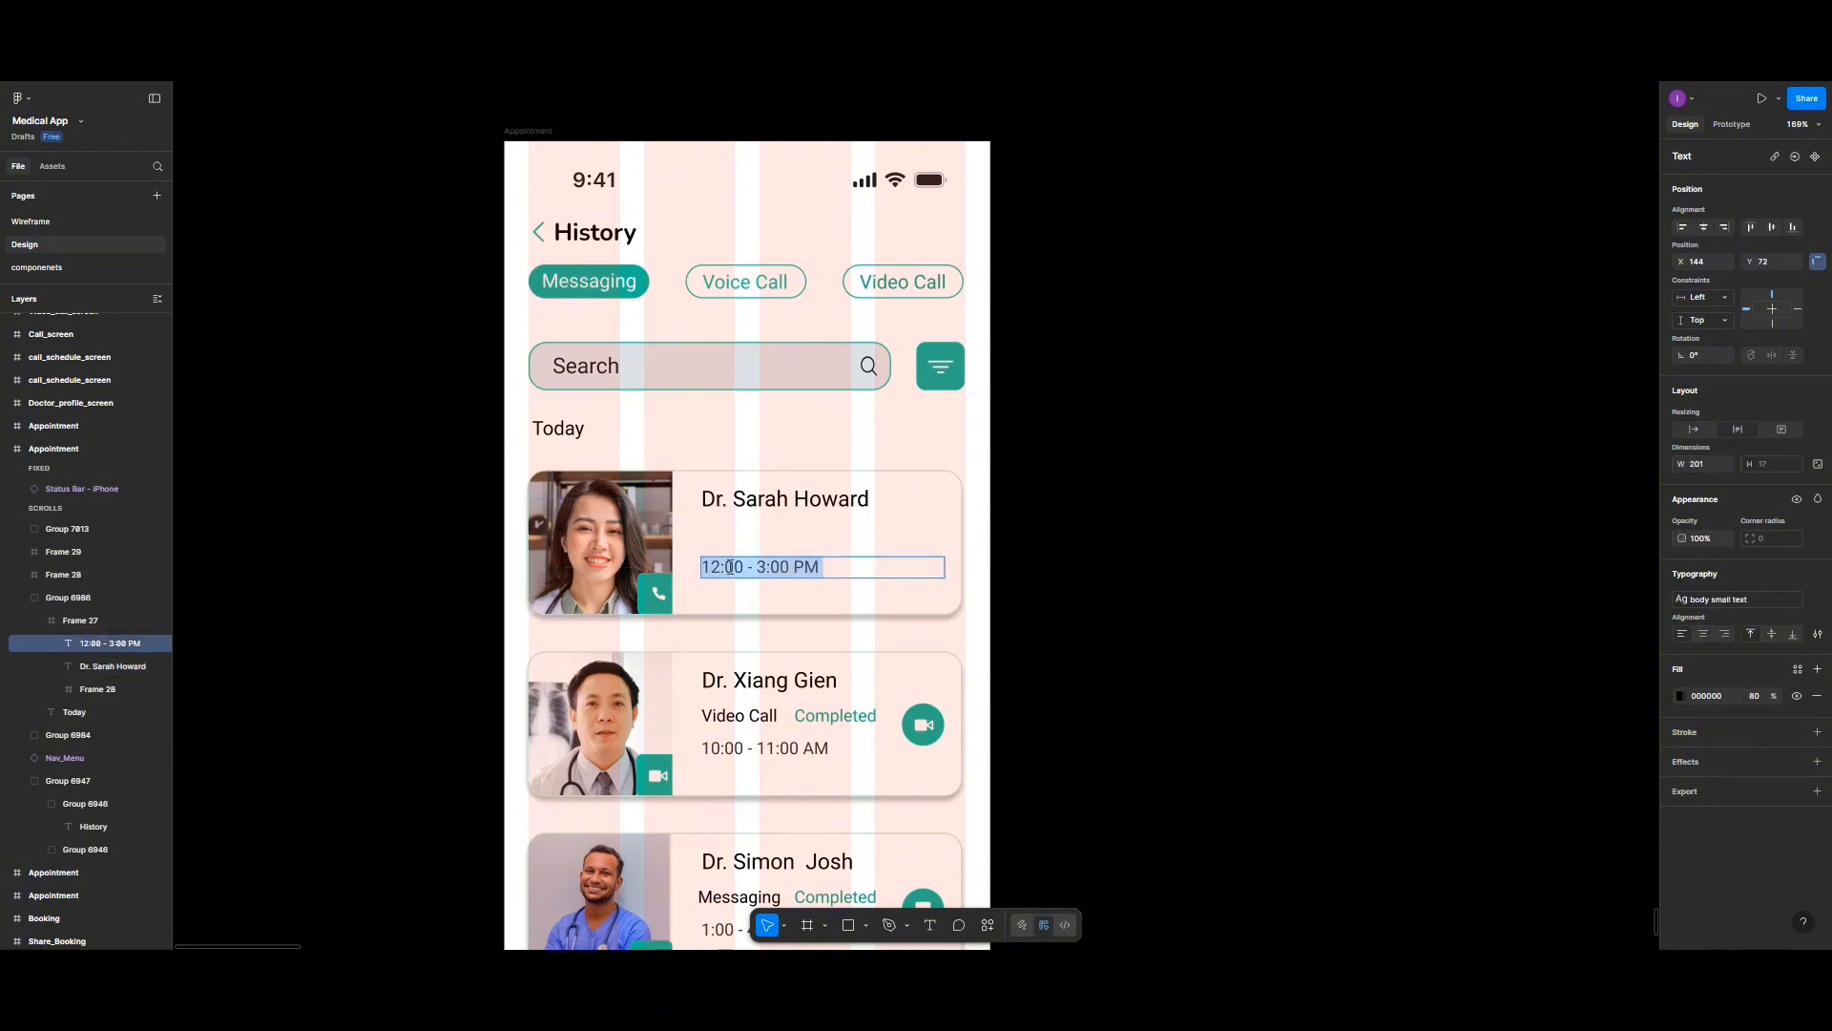
key(Escape)
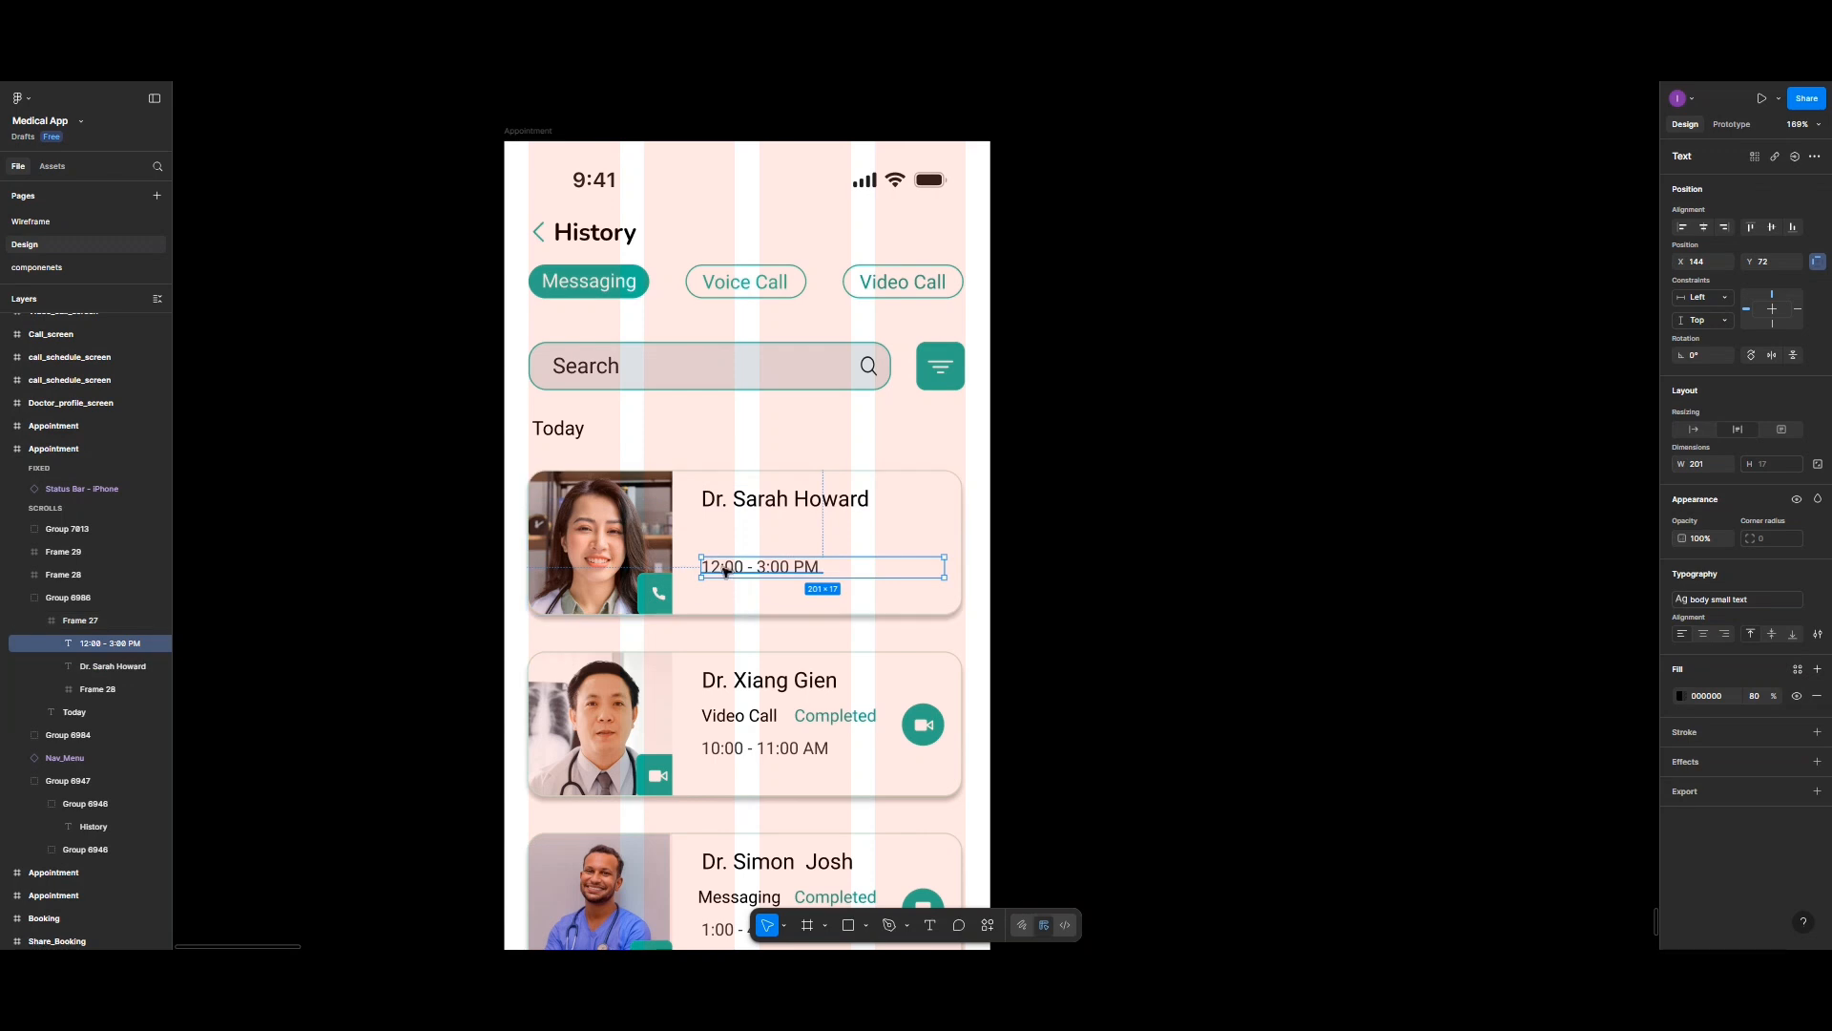
drag(702, 567, 939, 566)
Step: Change the first card's time to "12:23" and narrow its text box to a width of 41, keeping its end edge in place
double_click(872, 570)
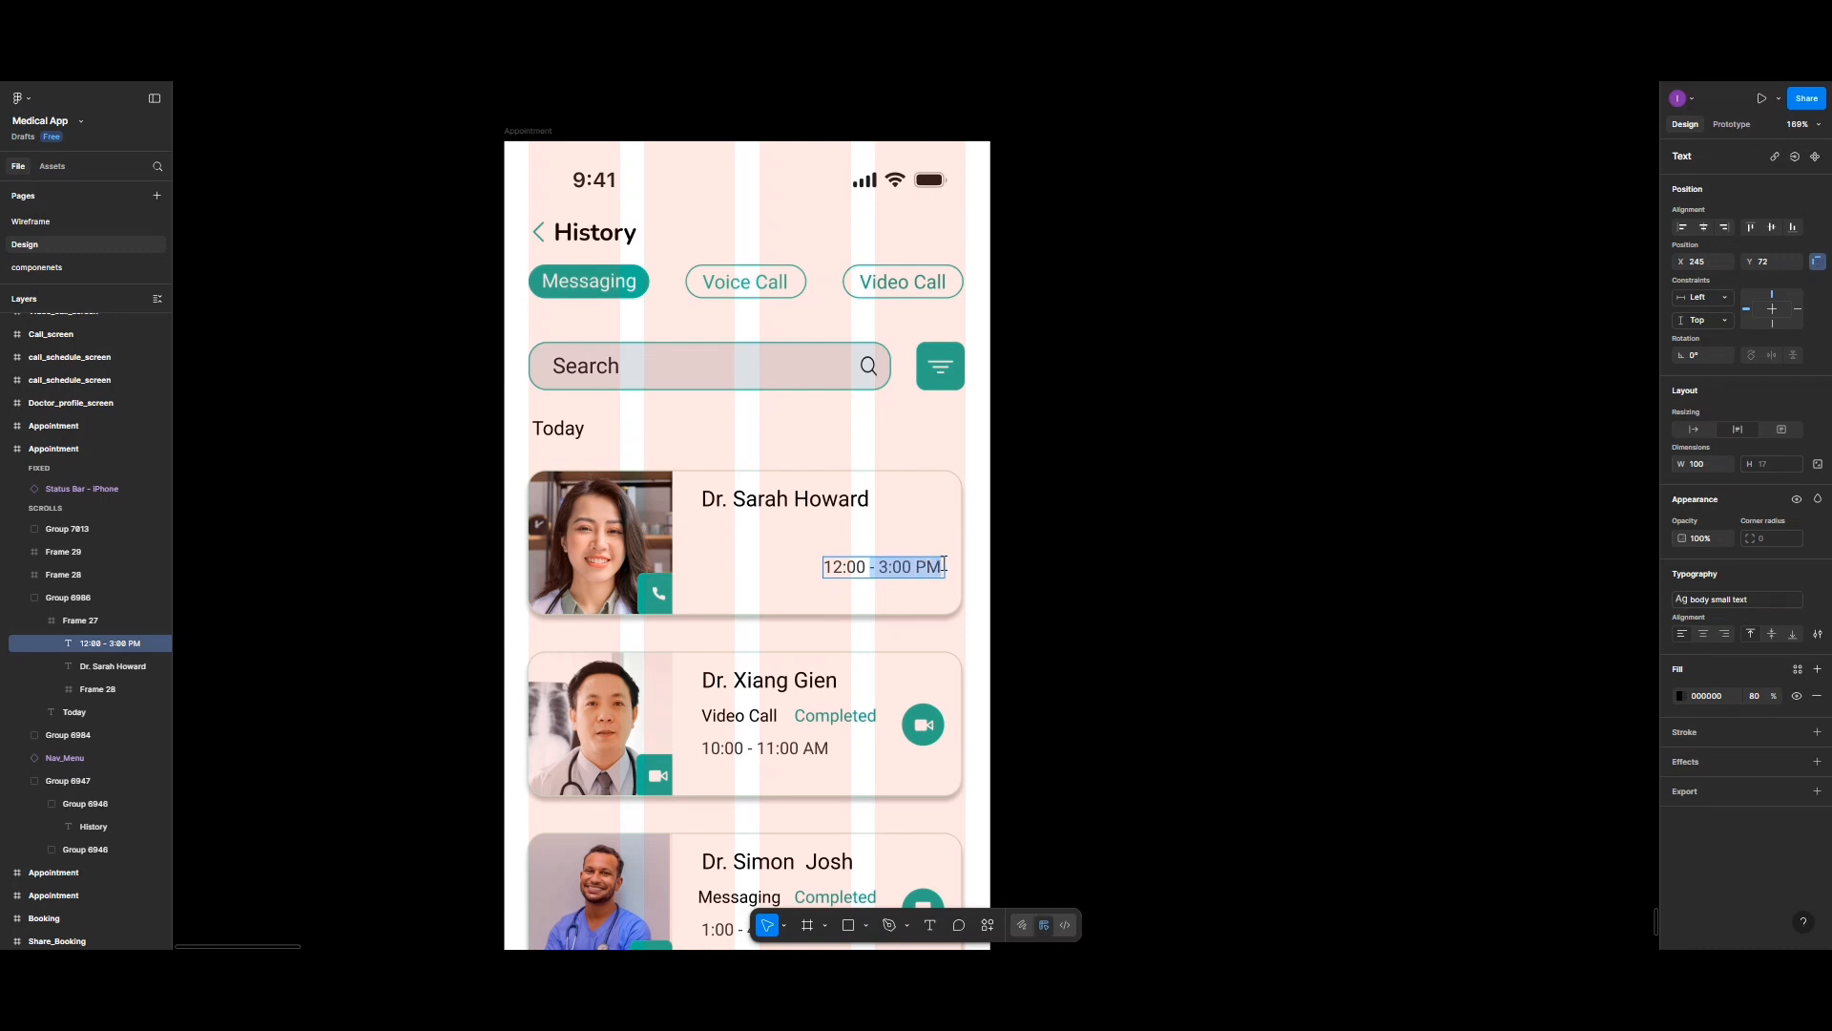
key(BackSpace)
key(BackSpace)
key(BackSpace)
text(23)
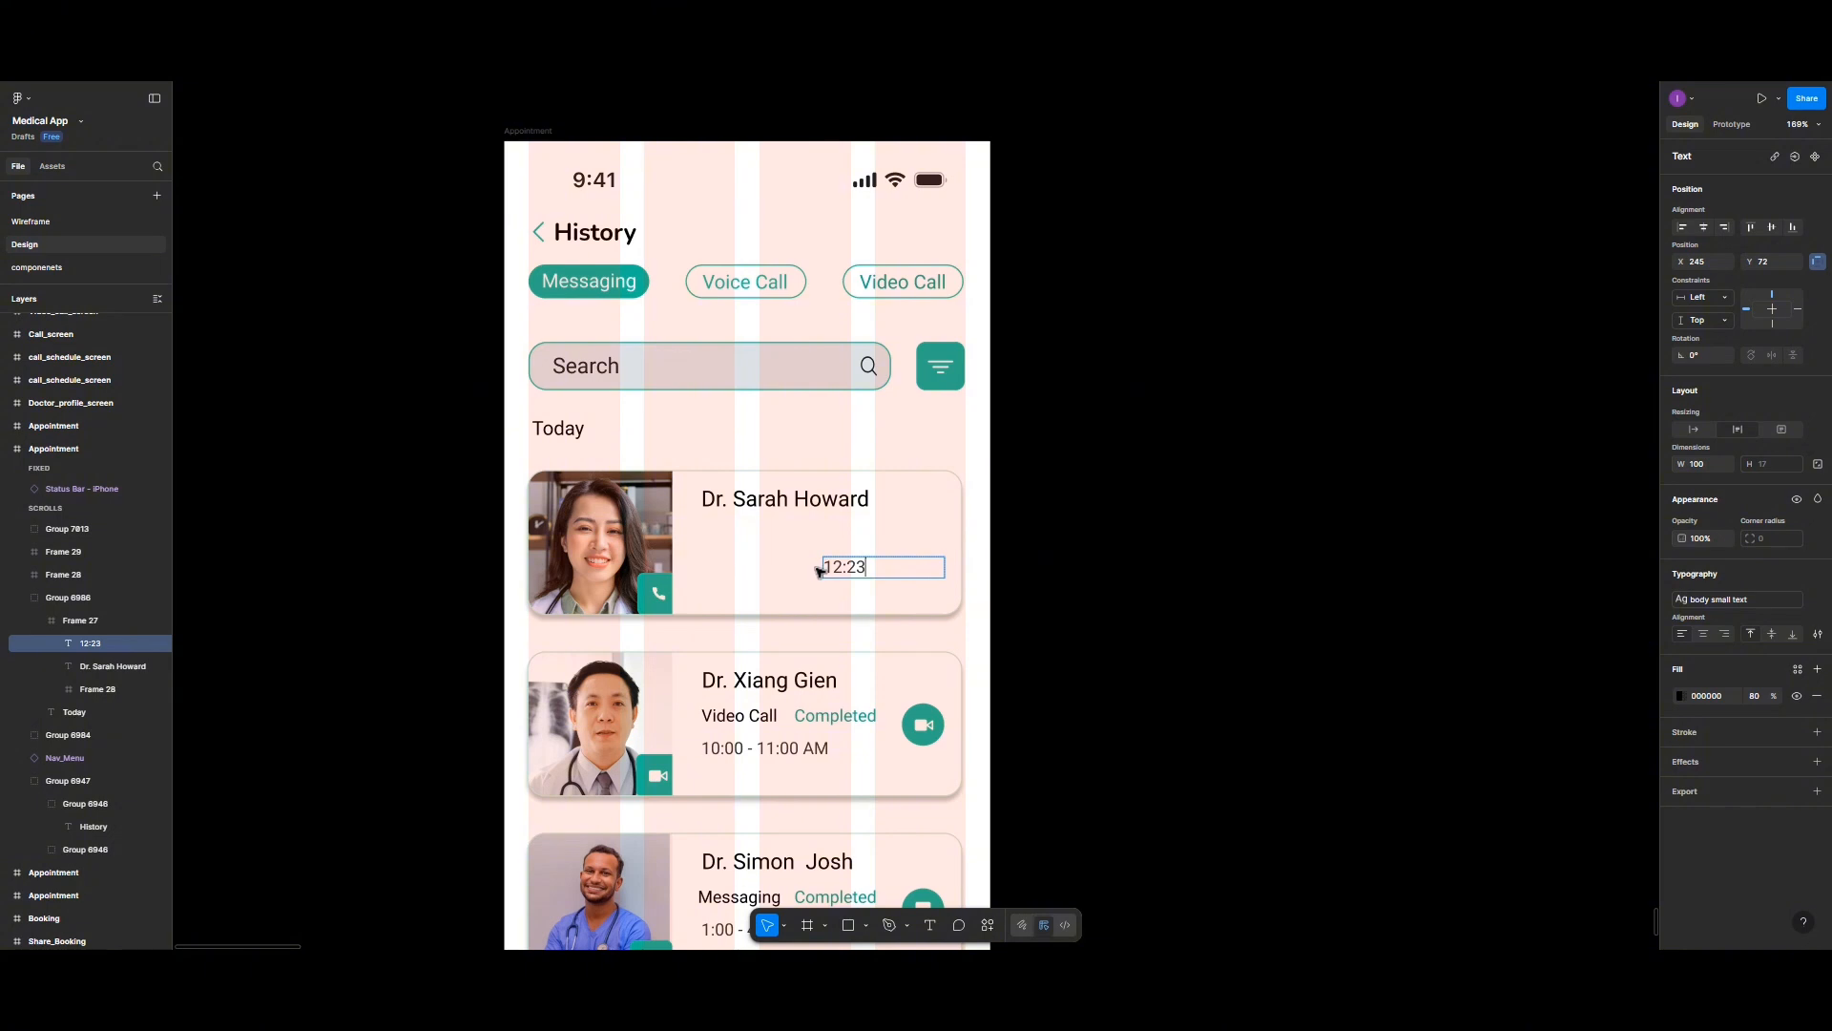
key(Escape)
drag(827, 567, 889, 571)
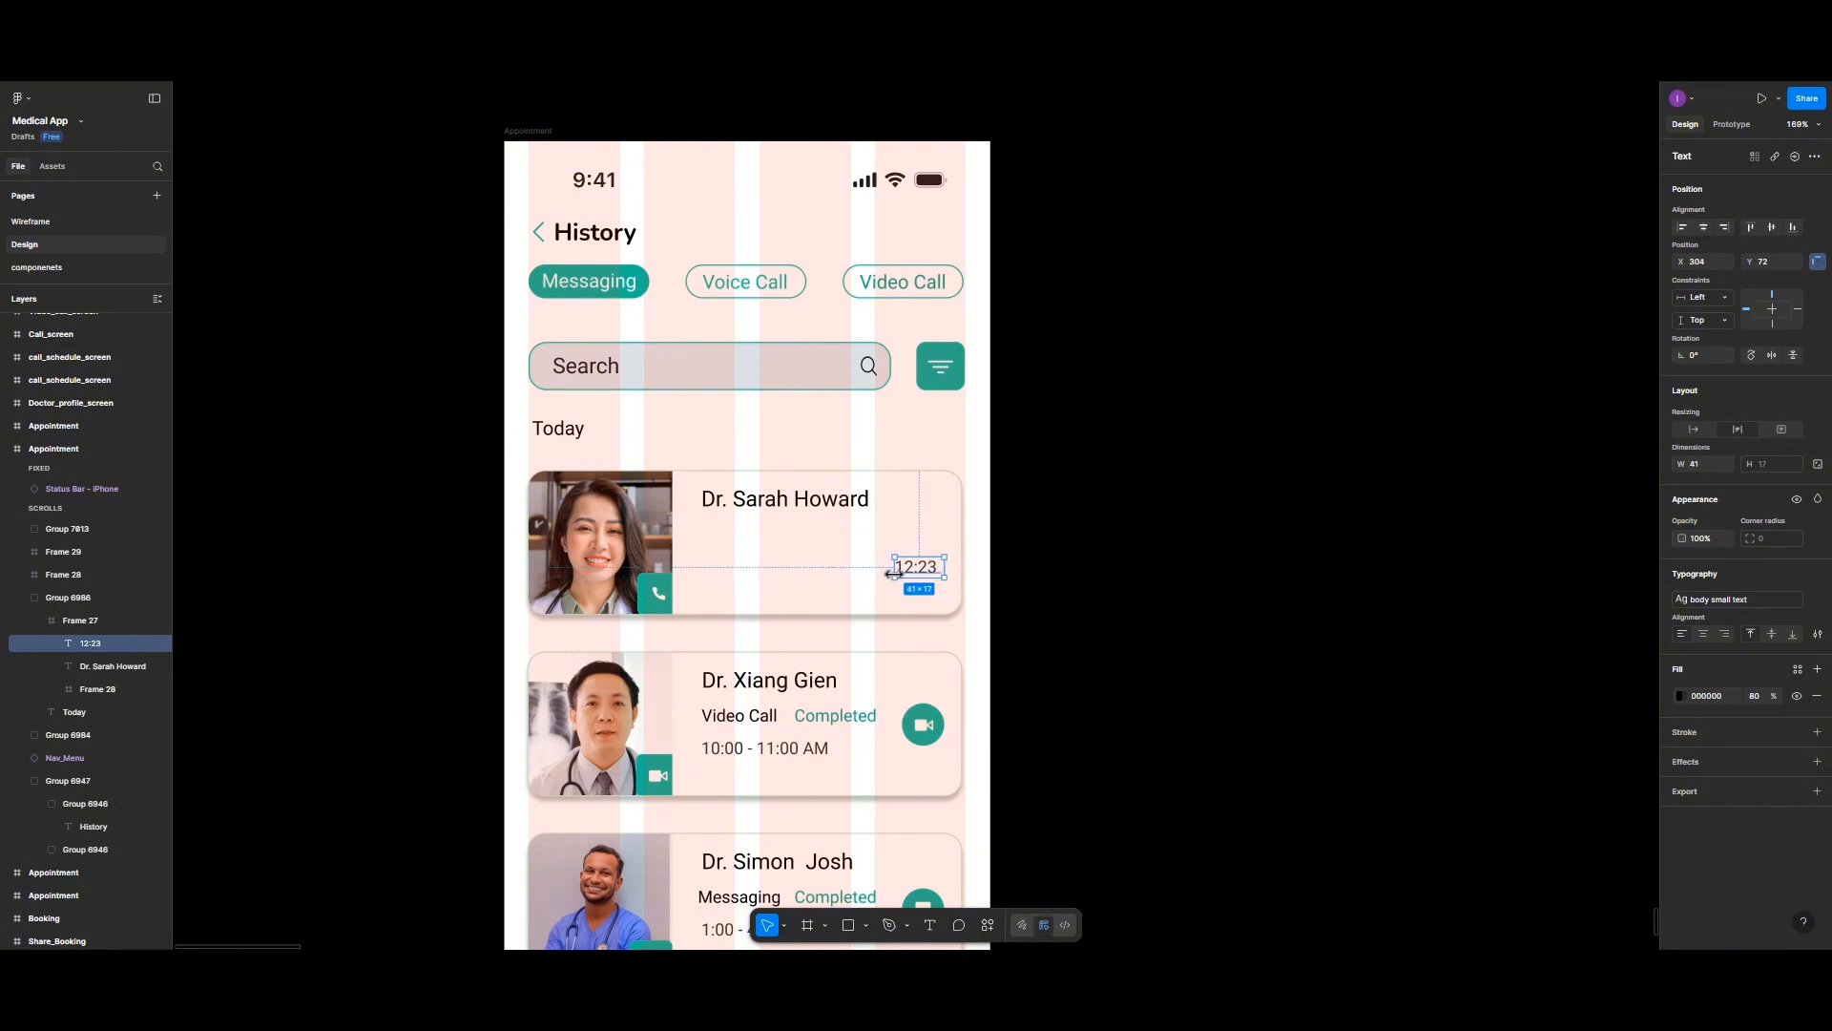
Step: Duplicate the doctor's name just below itself in the first card and change the copy's text to "Ok, thank you for your time"
click(769, 503)
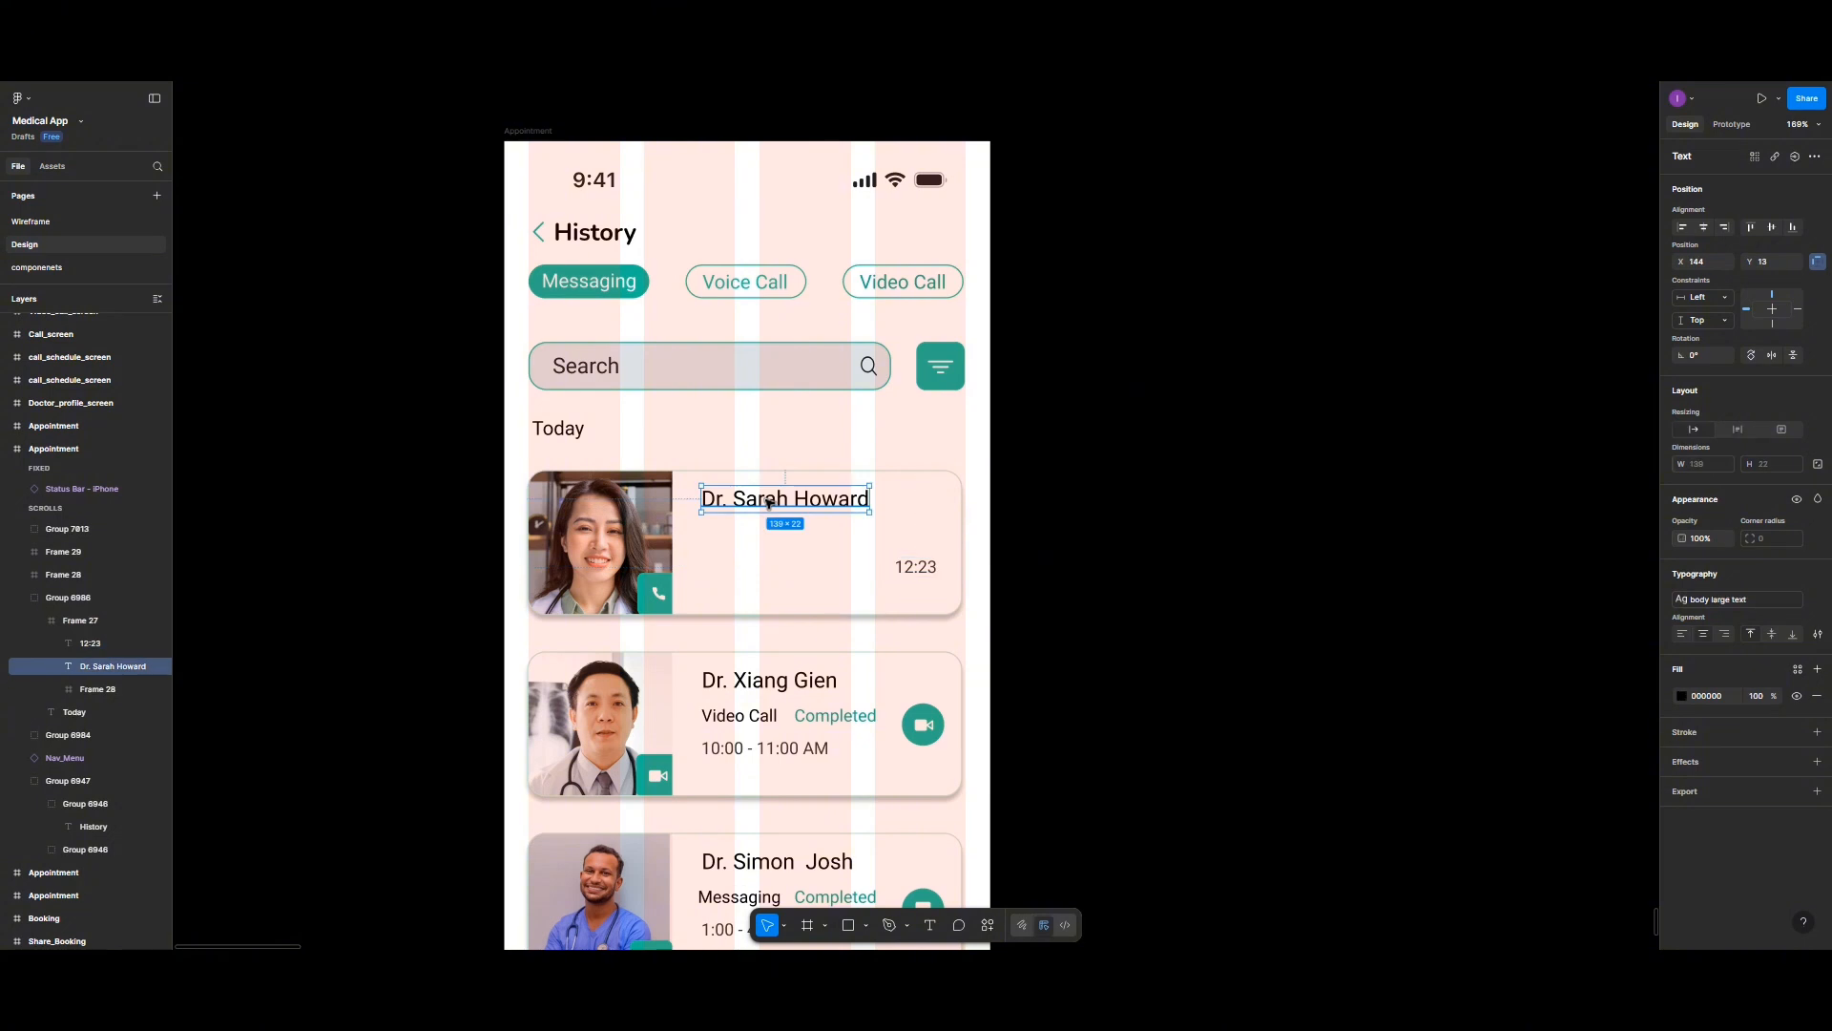
drag(770, 503, 770, 547)
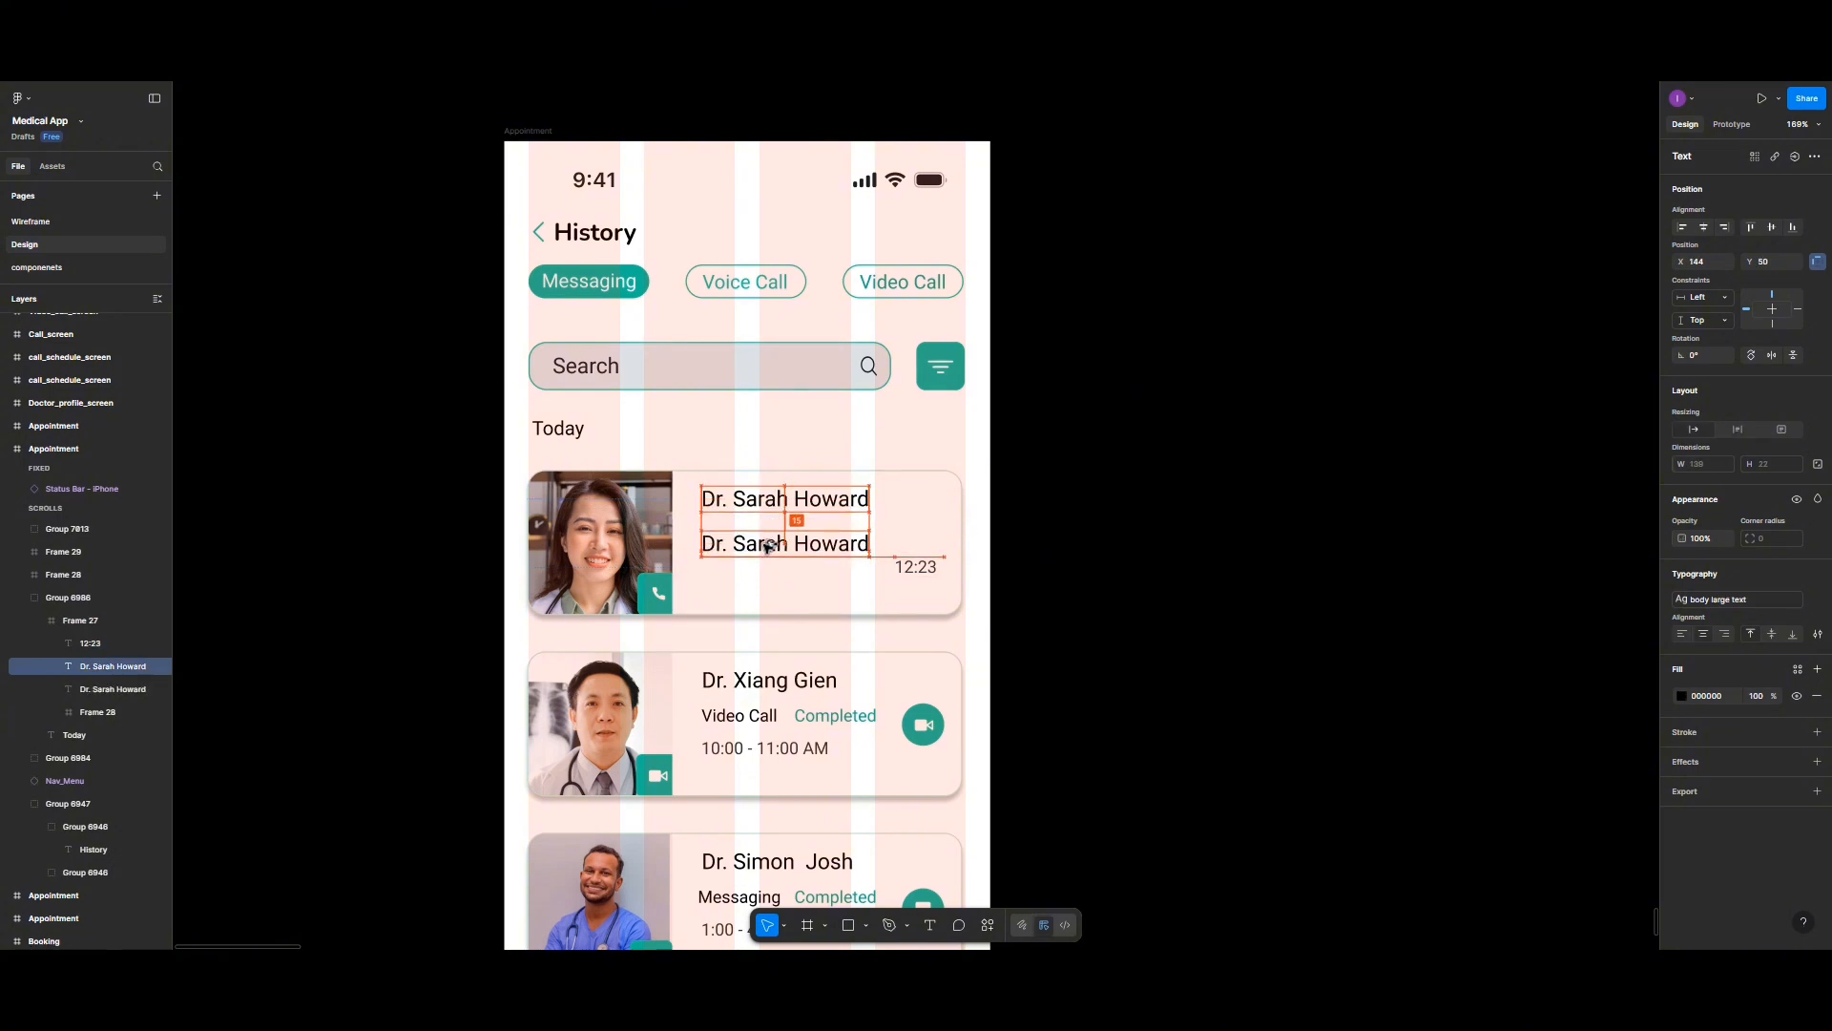
double_click(768, 545)
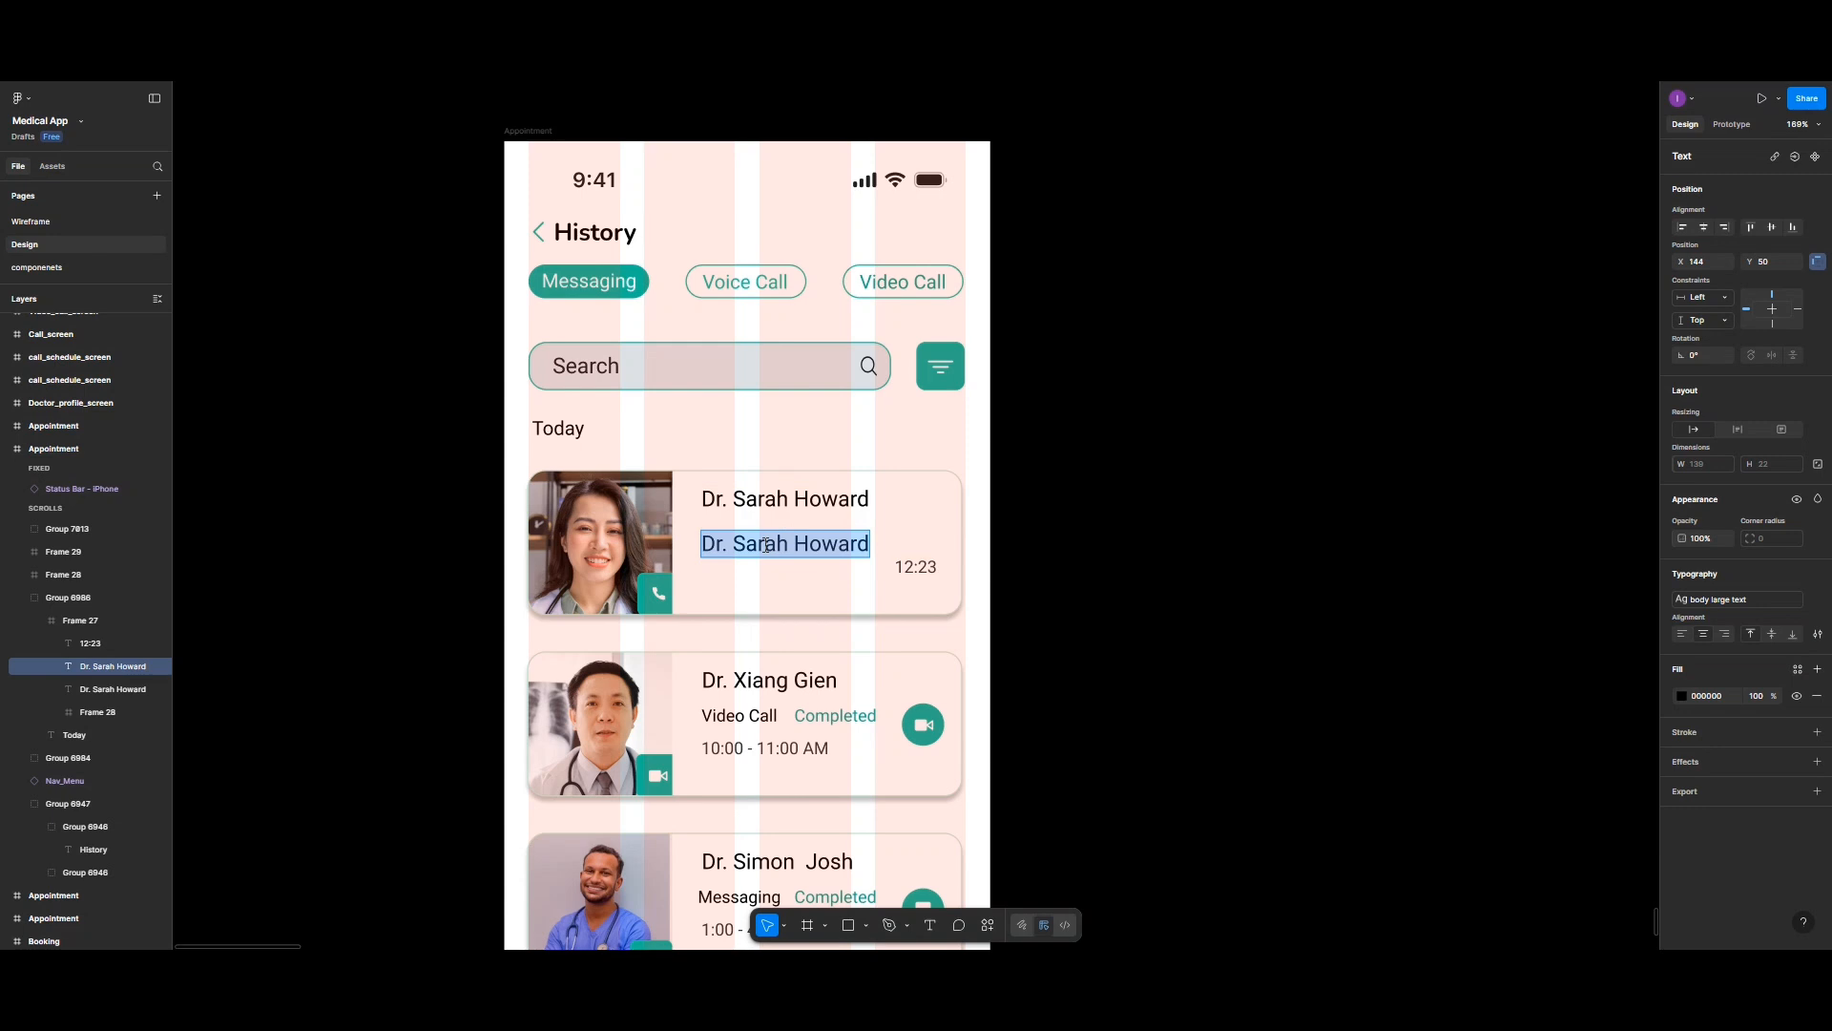
text(Ok,)
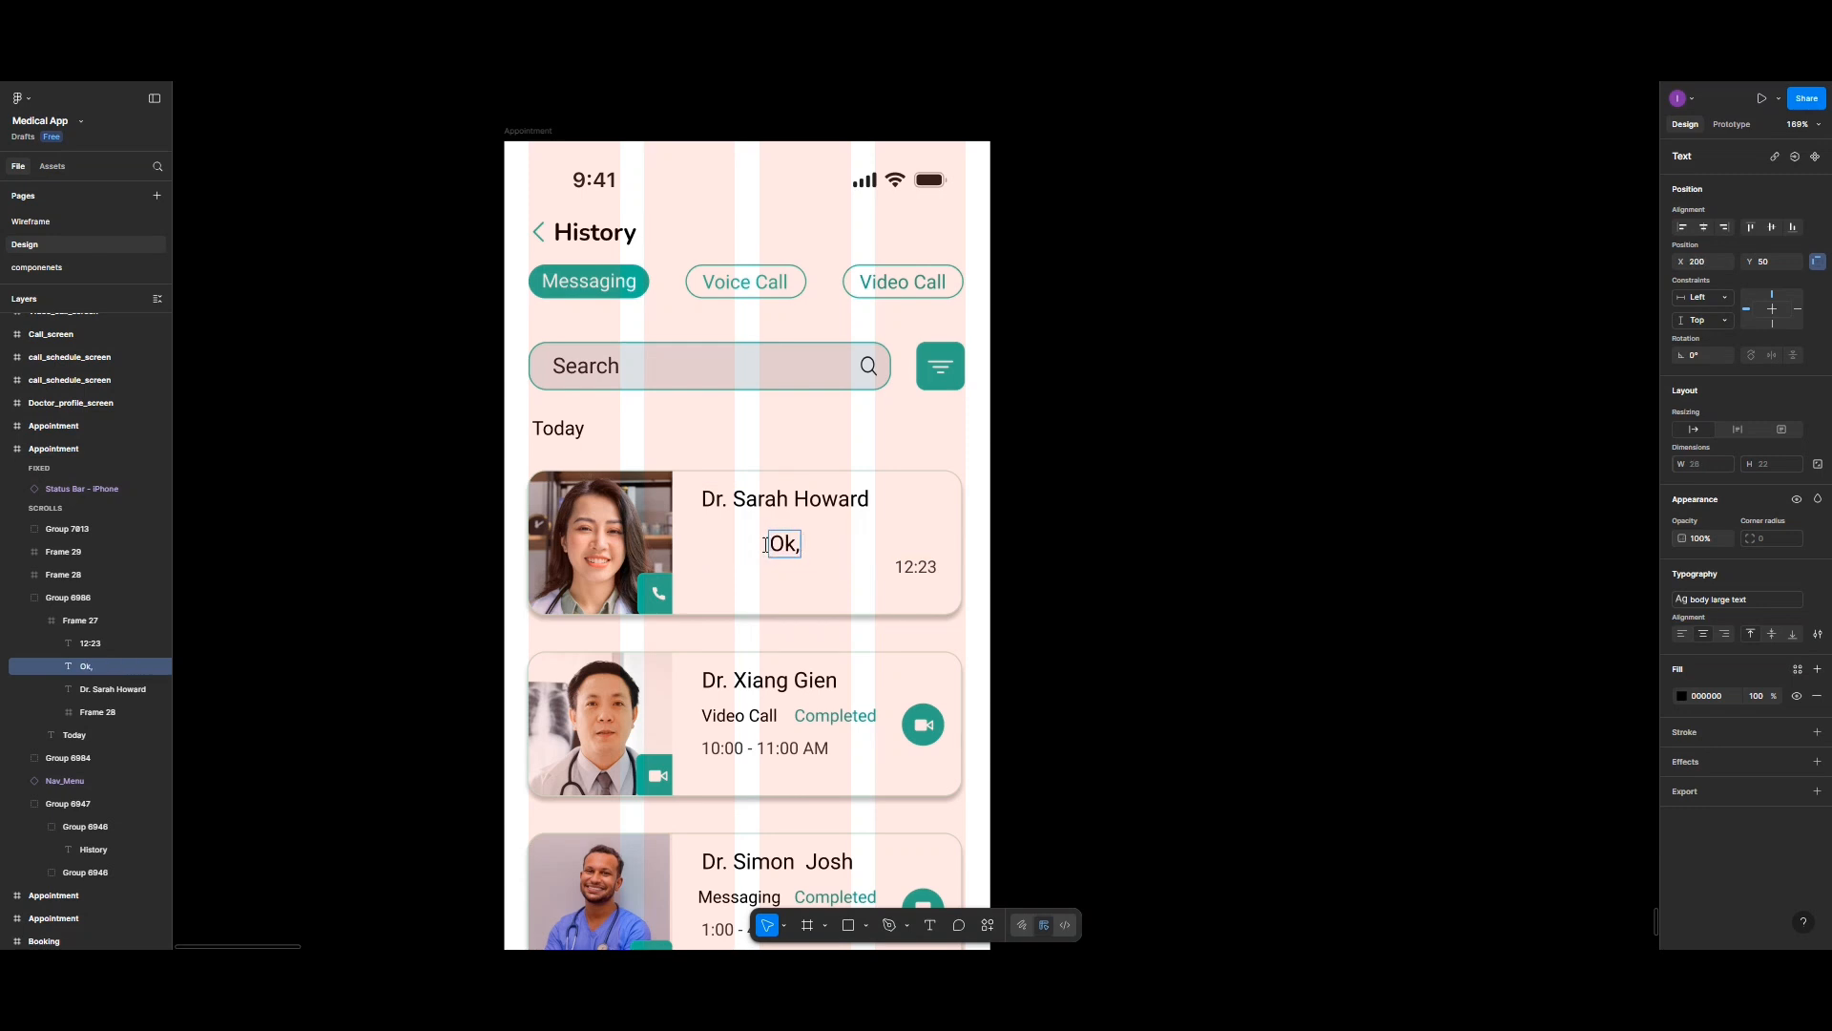
text( thank)
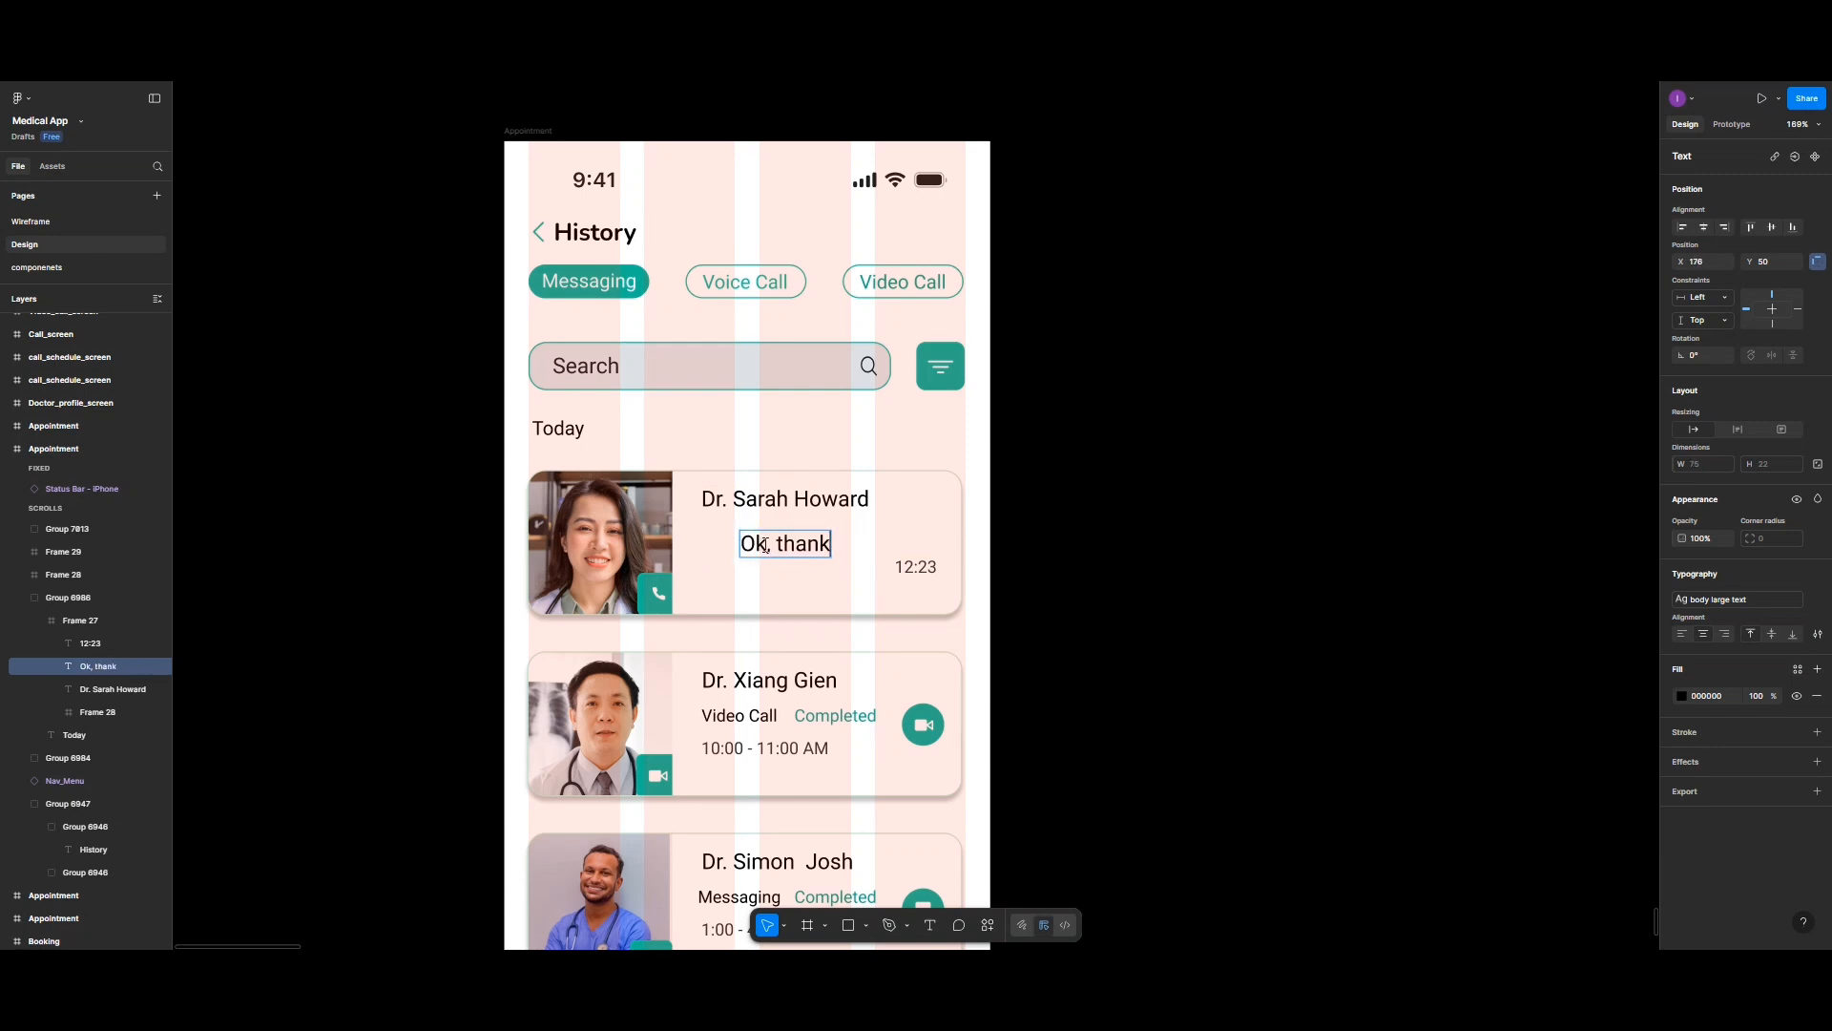
text( you)
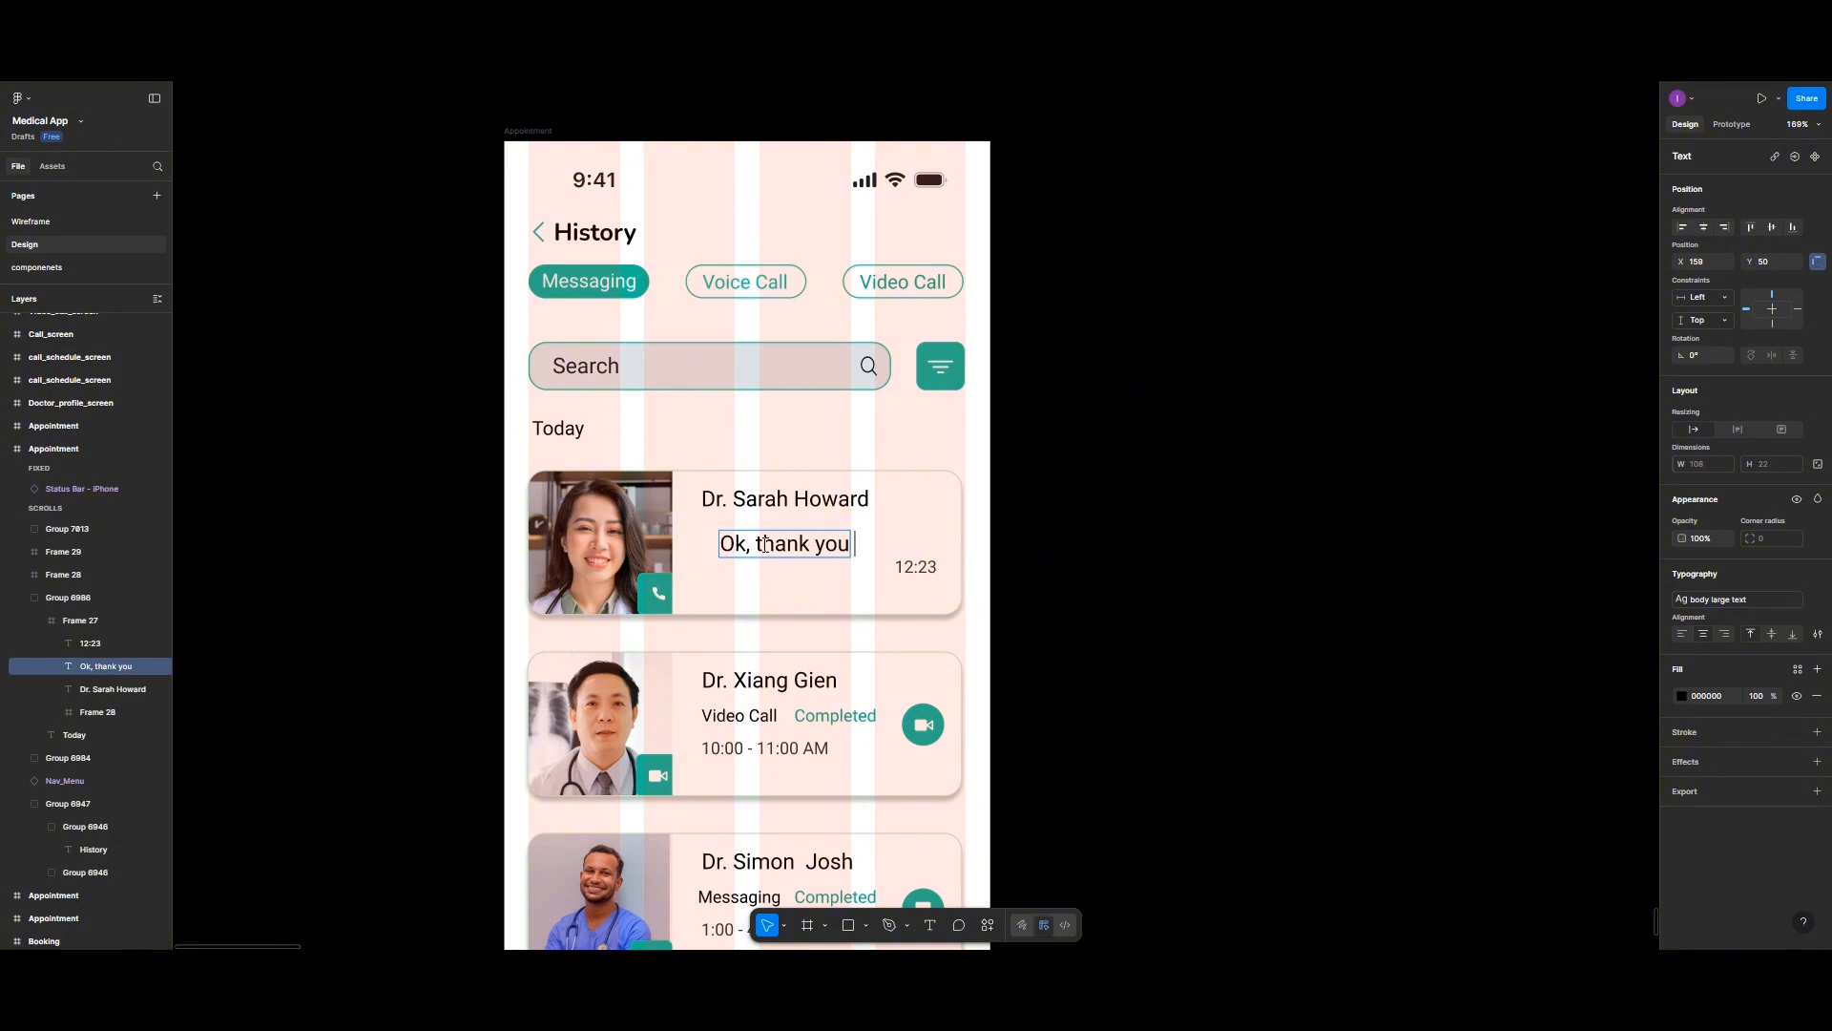
text( for)
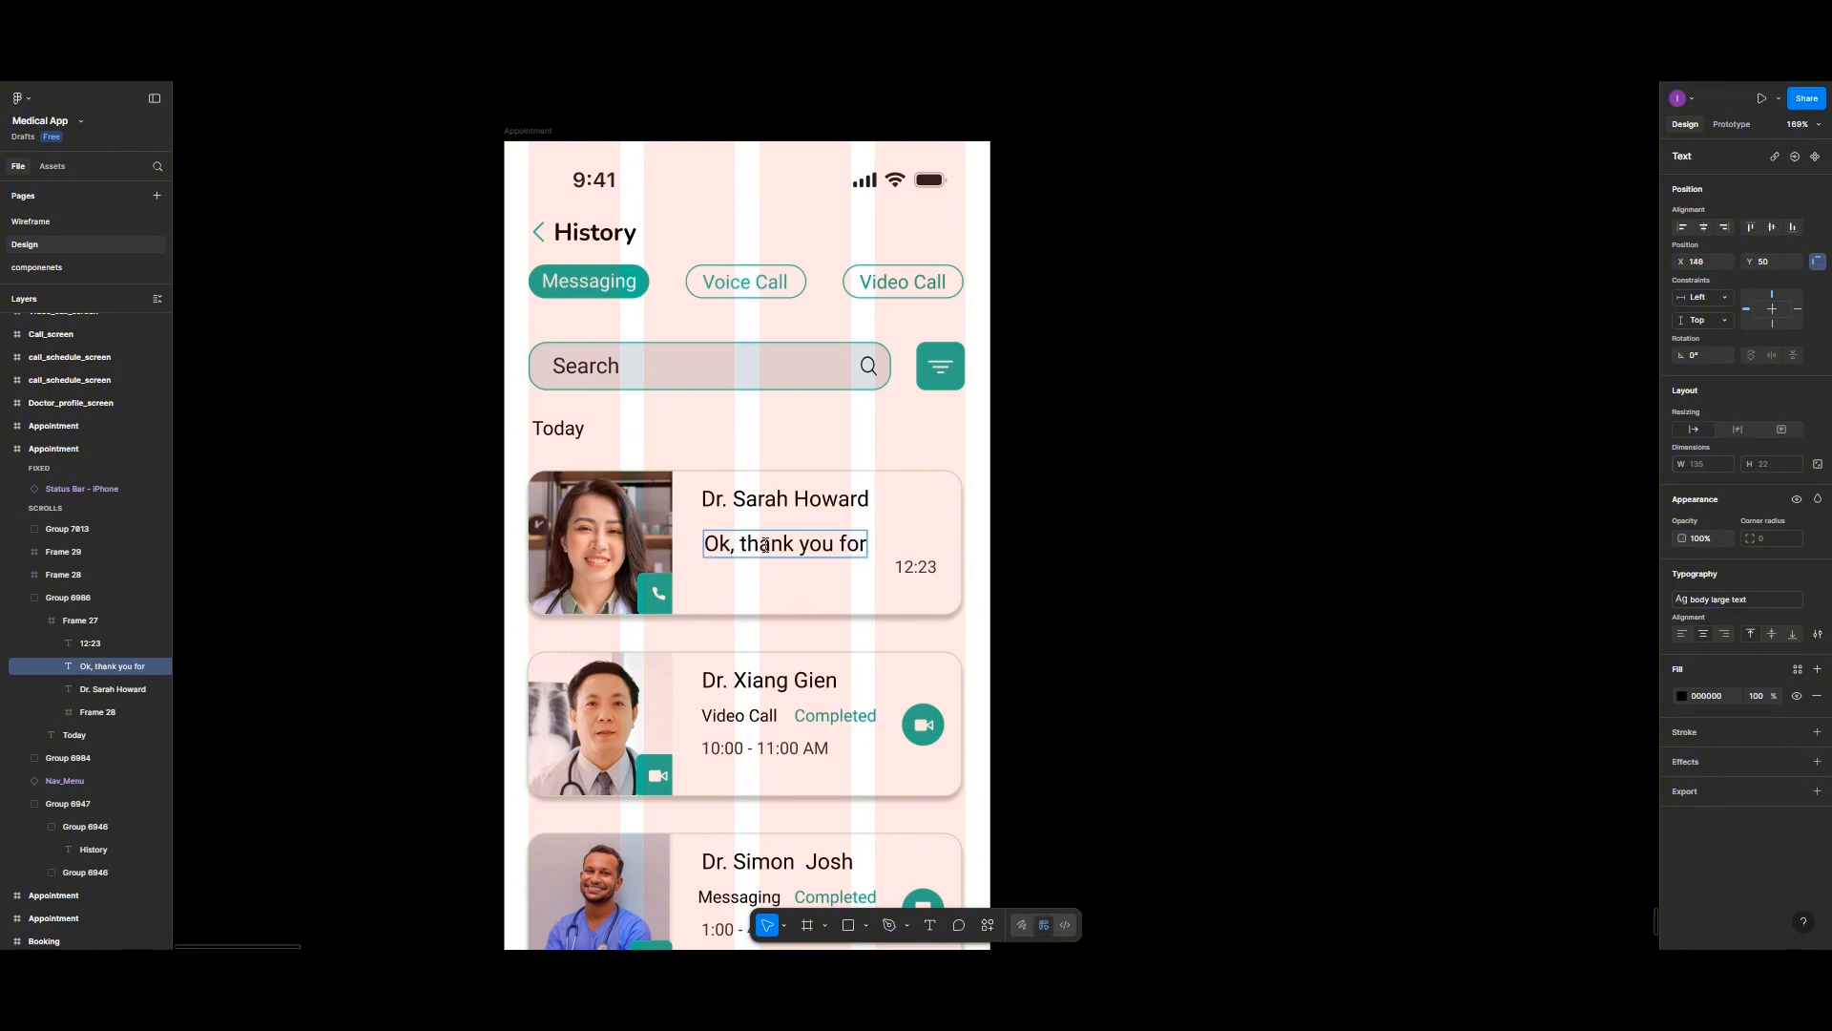
text( your )
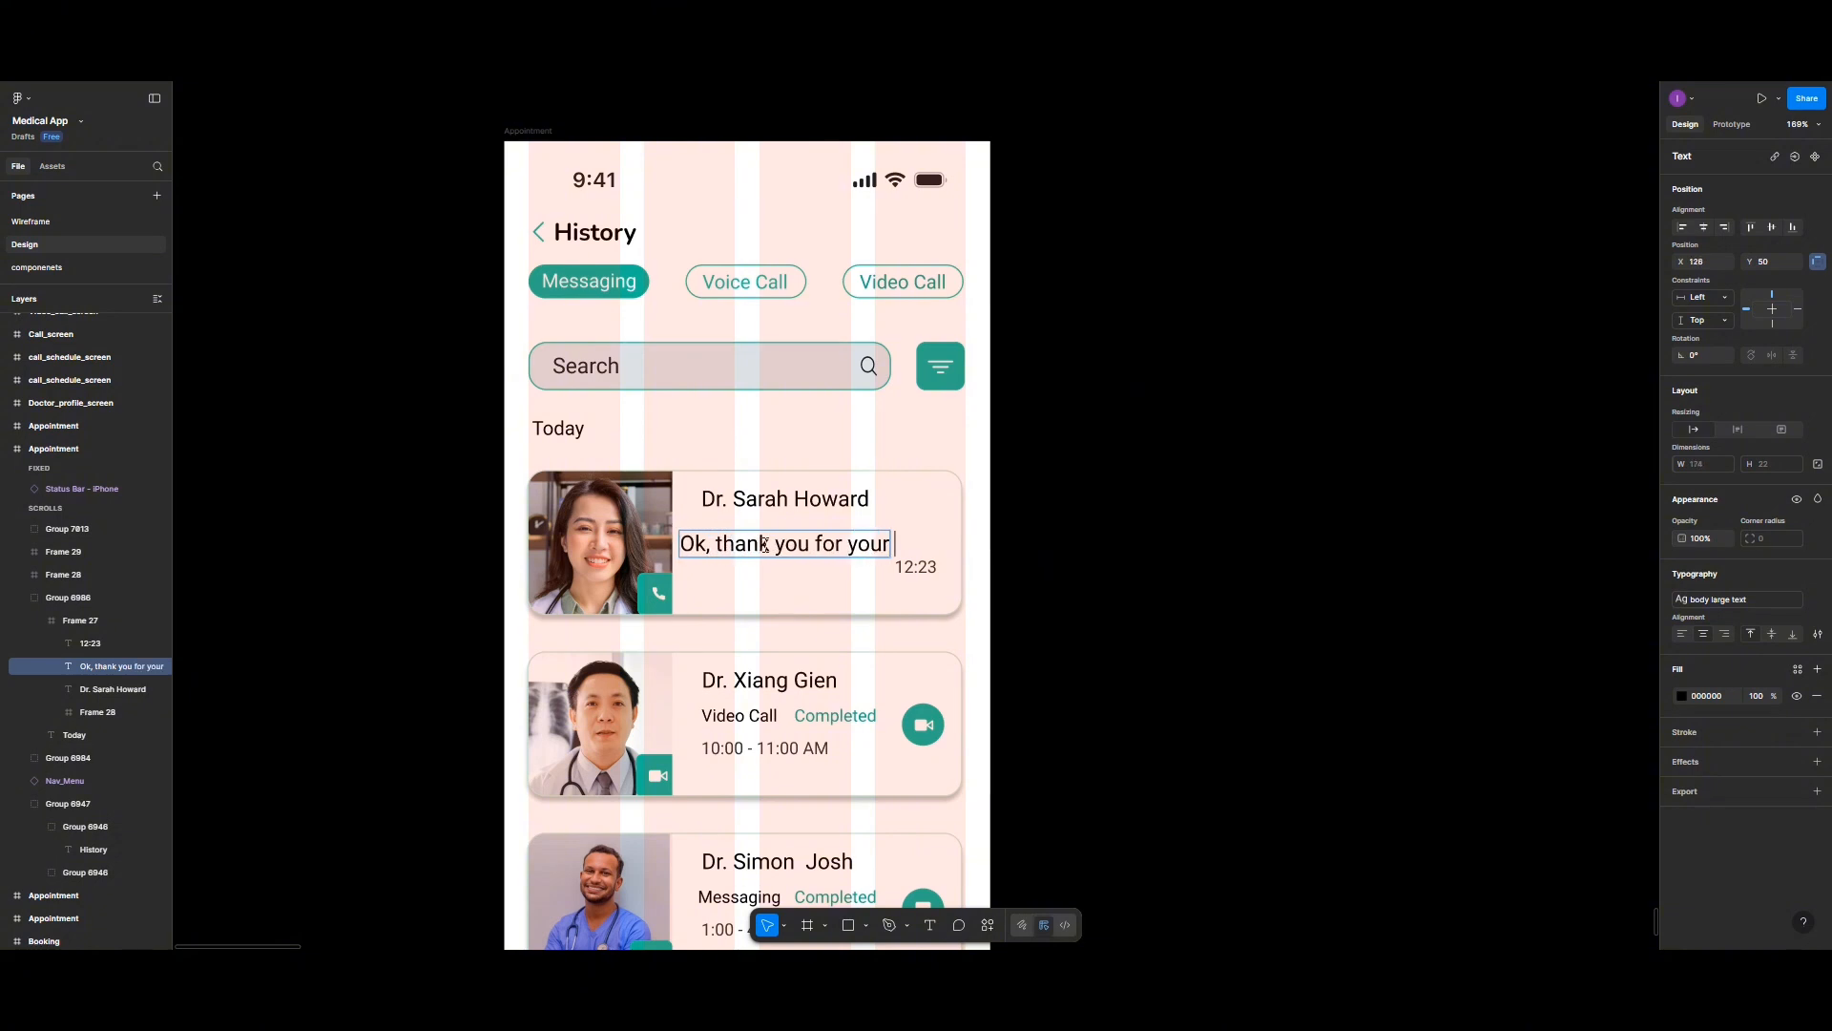
text(ti,e)
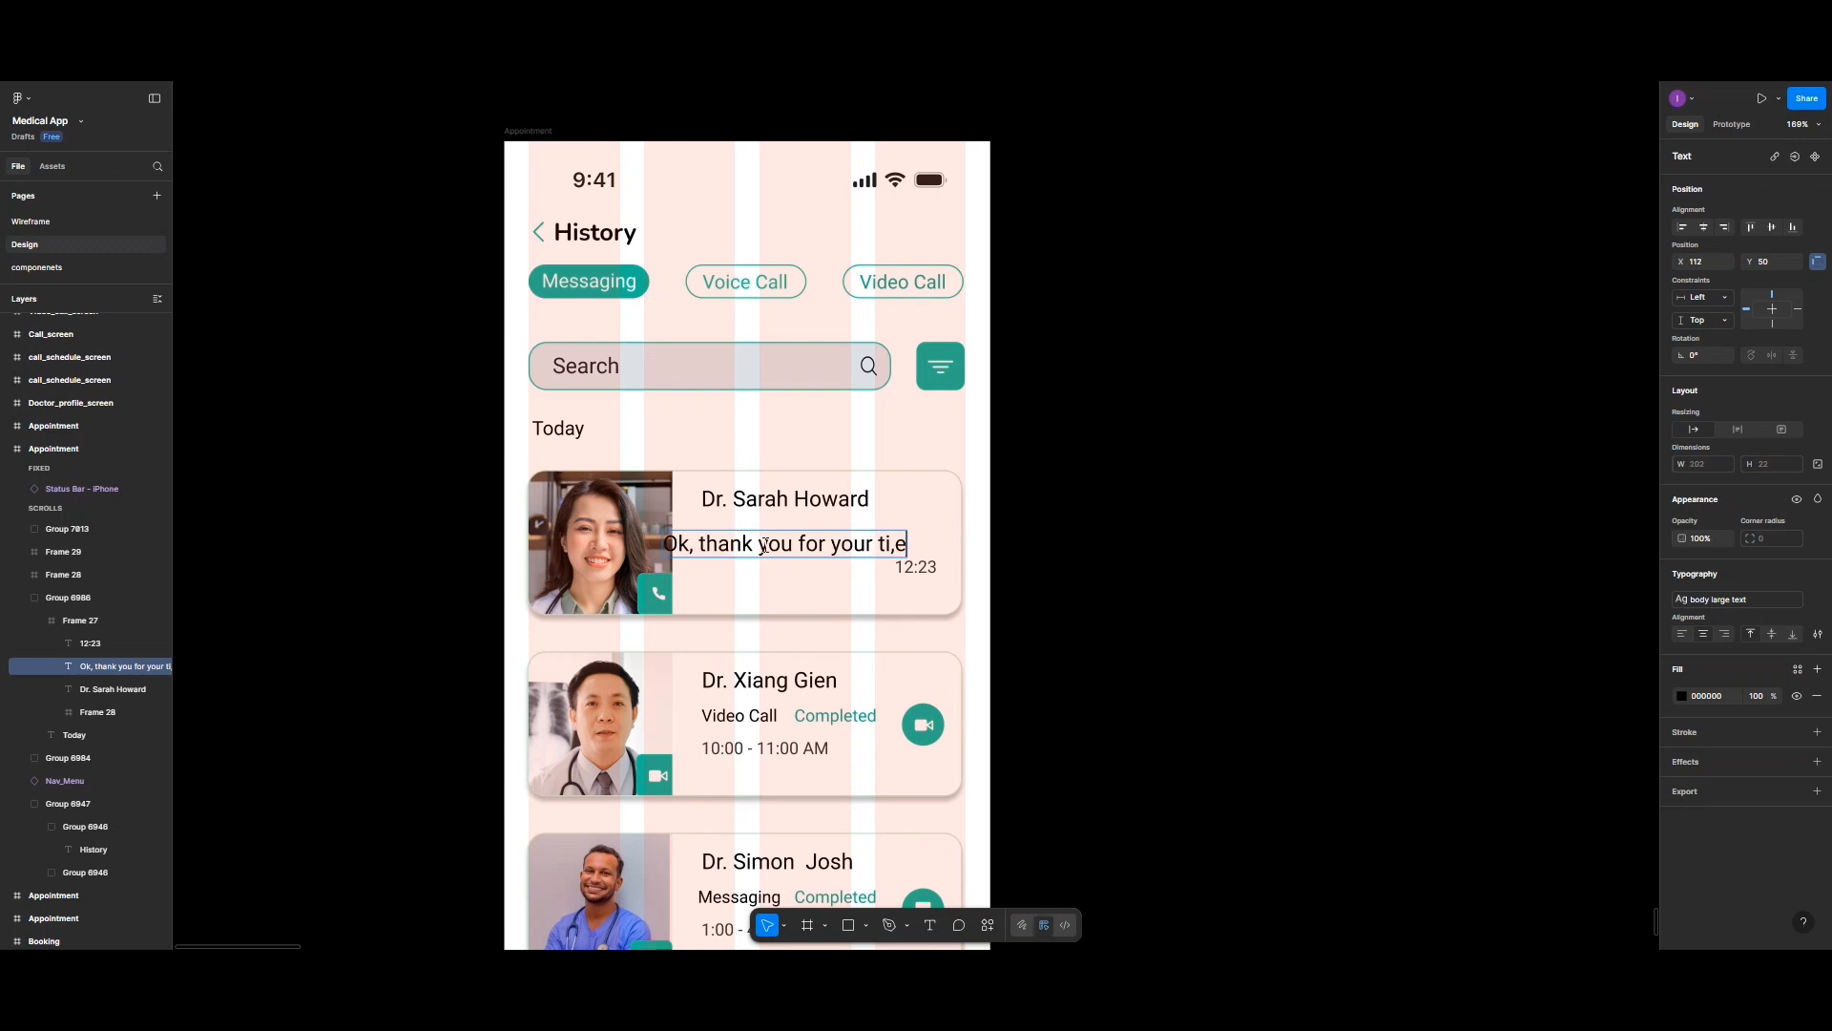
key(BackSpace)
key(BackSpace)
text(me)
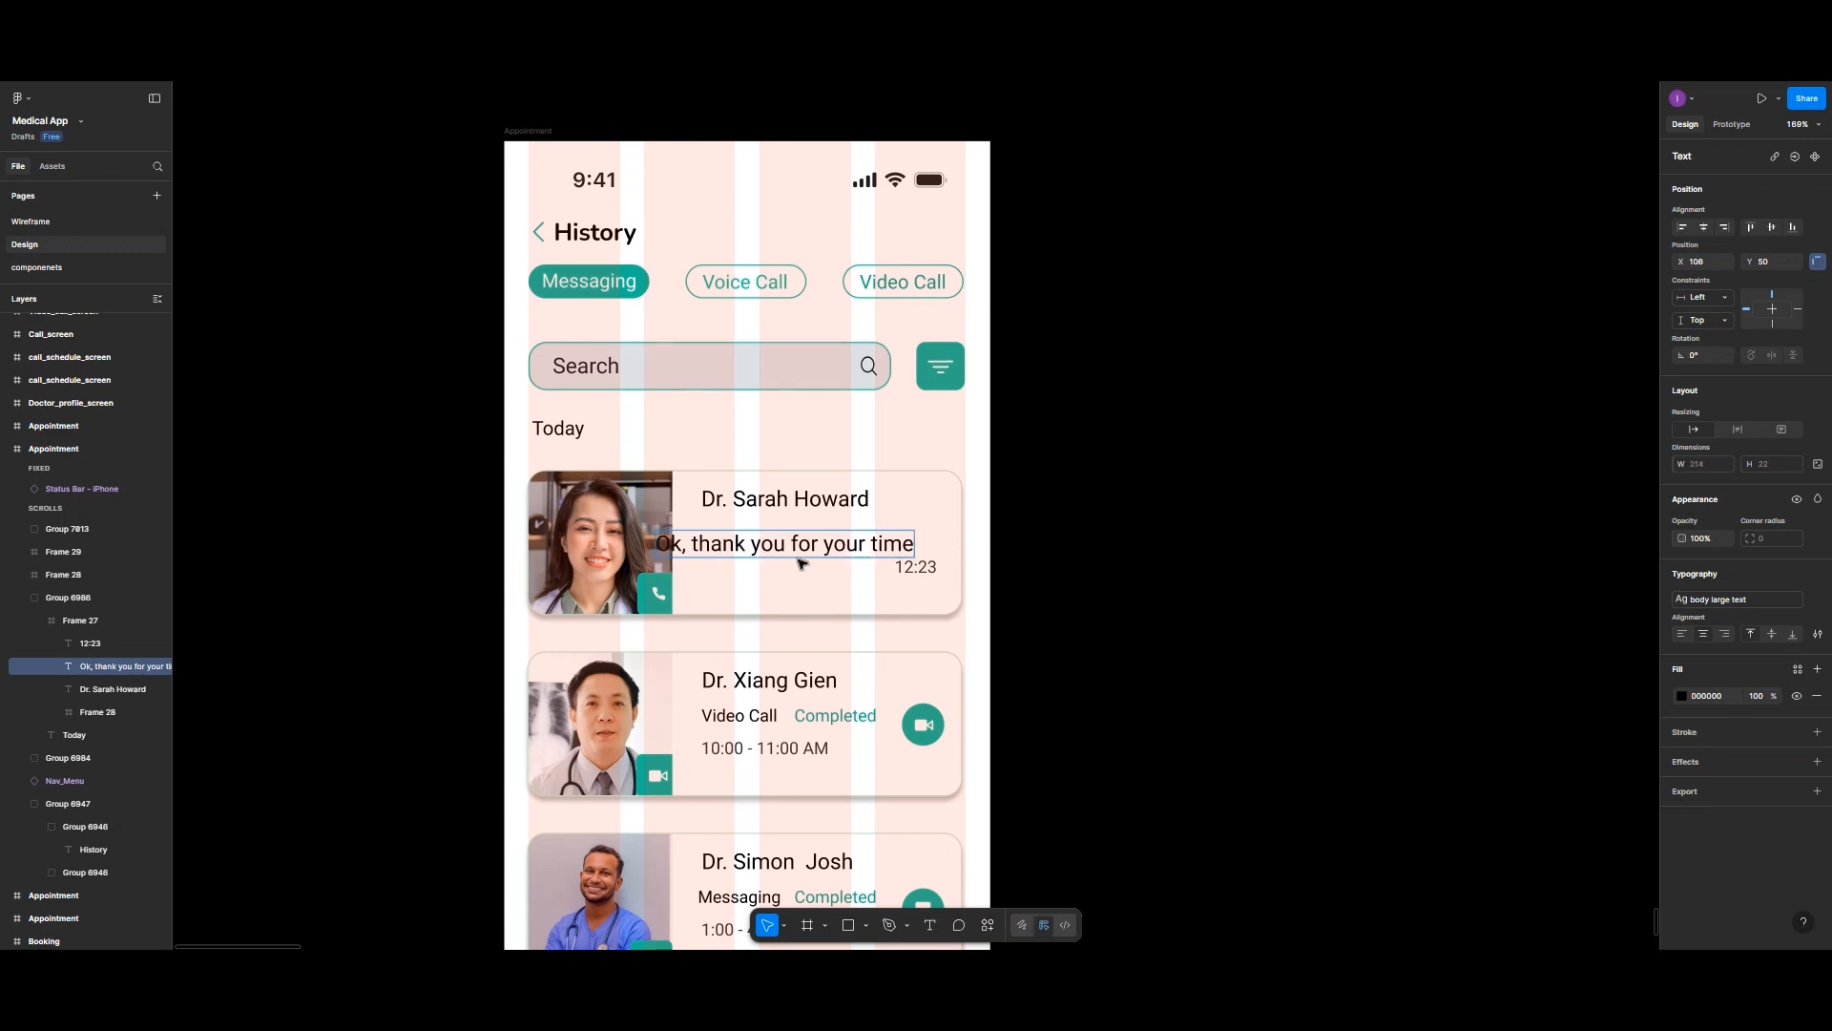
key(Escape)
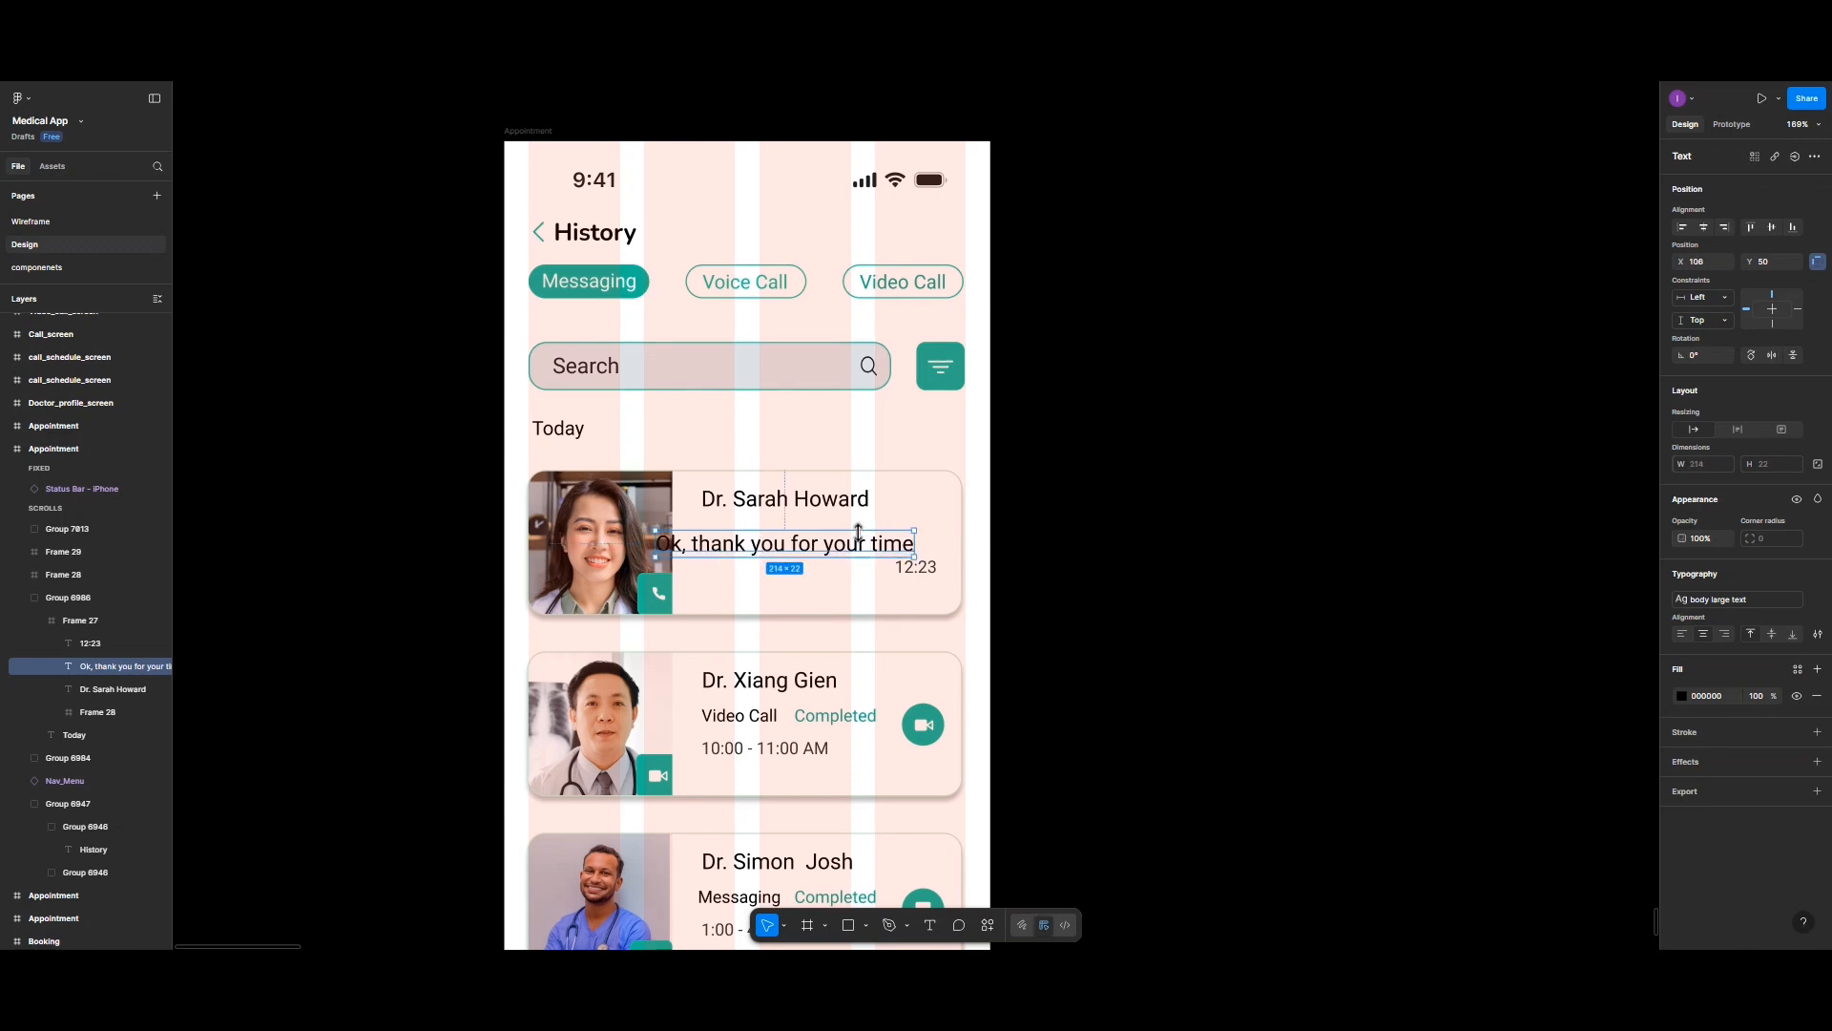
Step: Apply the body small text style and grey 939393 fill to the message line, and move it to X 141, Y 43
mouse_move(1812, 603)
click(1754, 599)
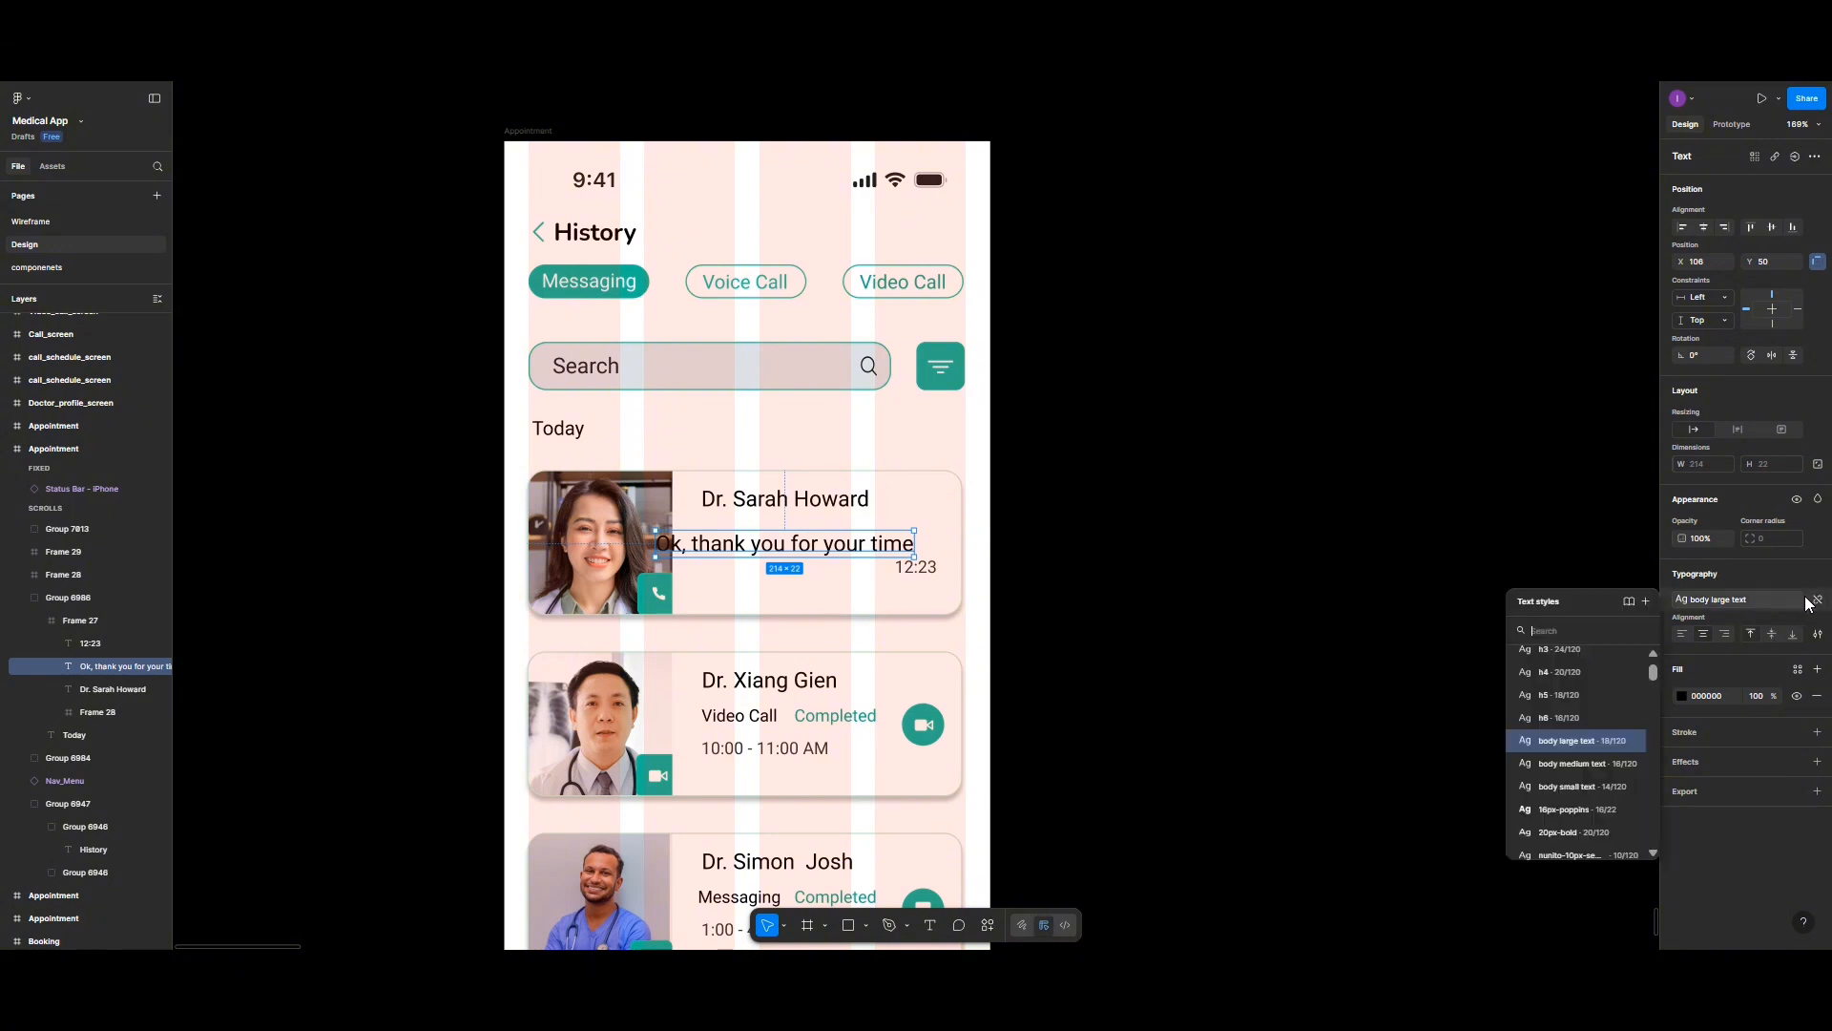
click(1553, 786)
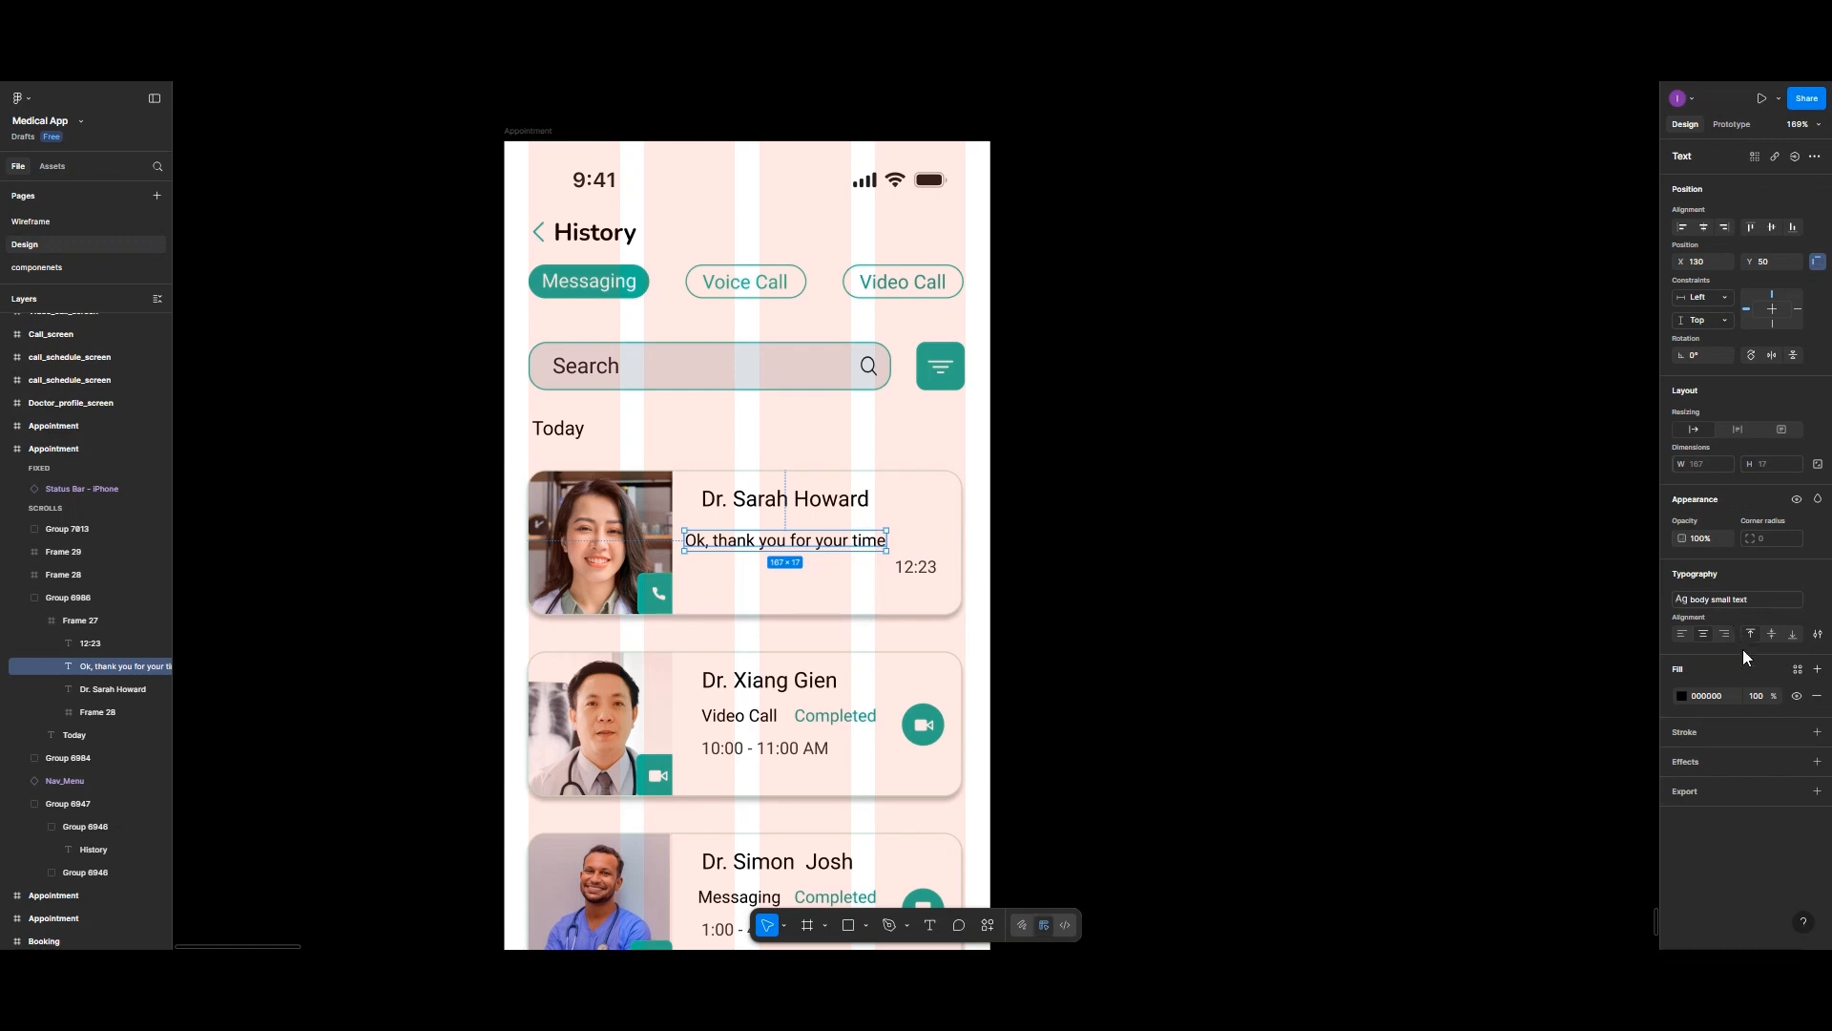
click(1681, 694)
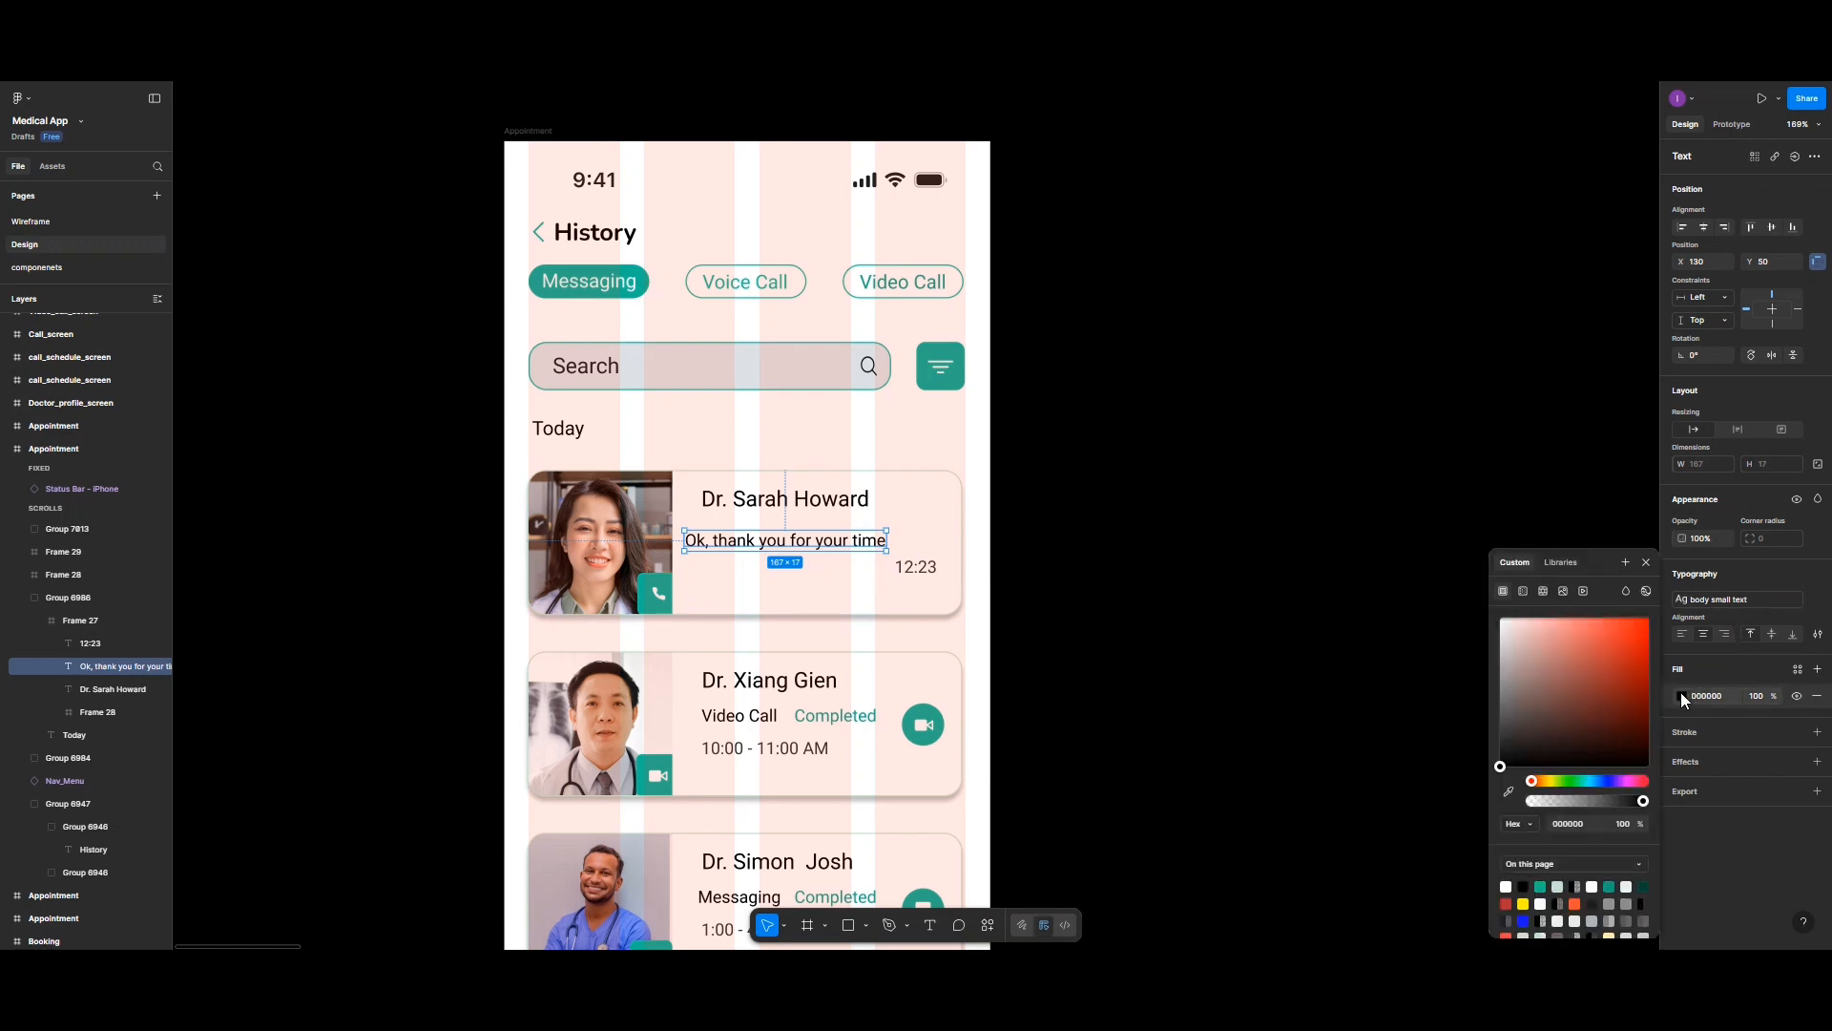
click(1611, 902)
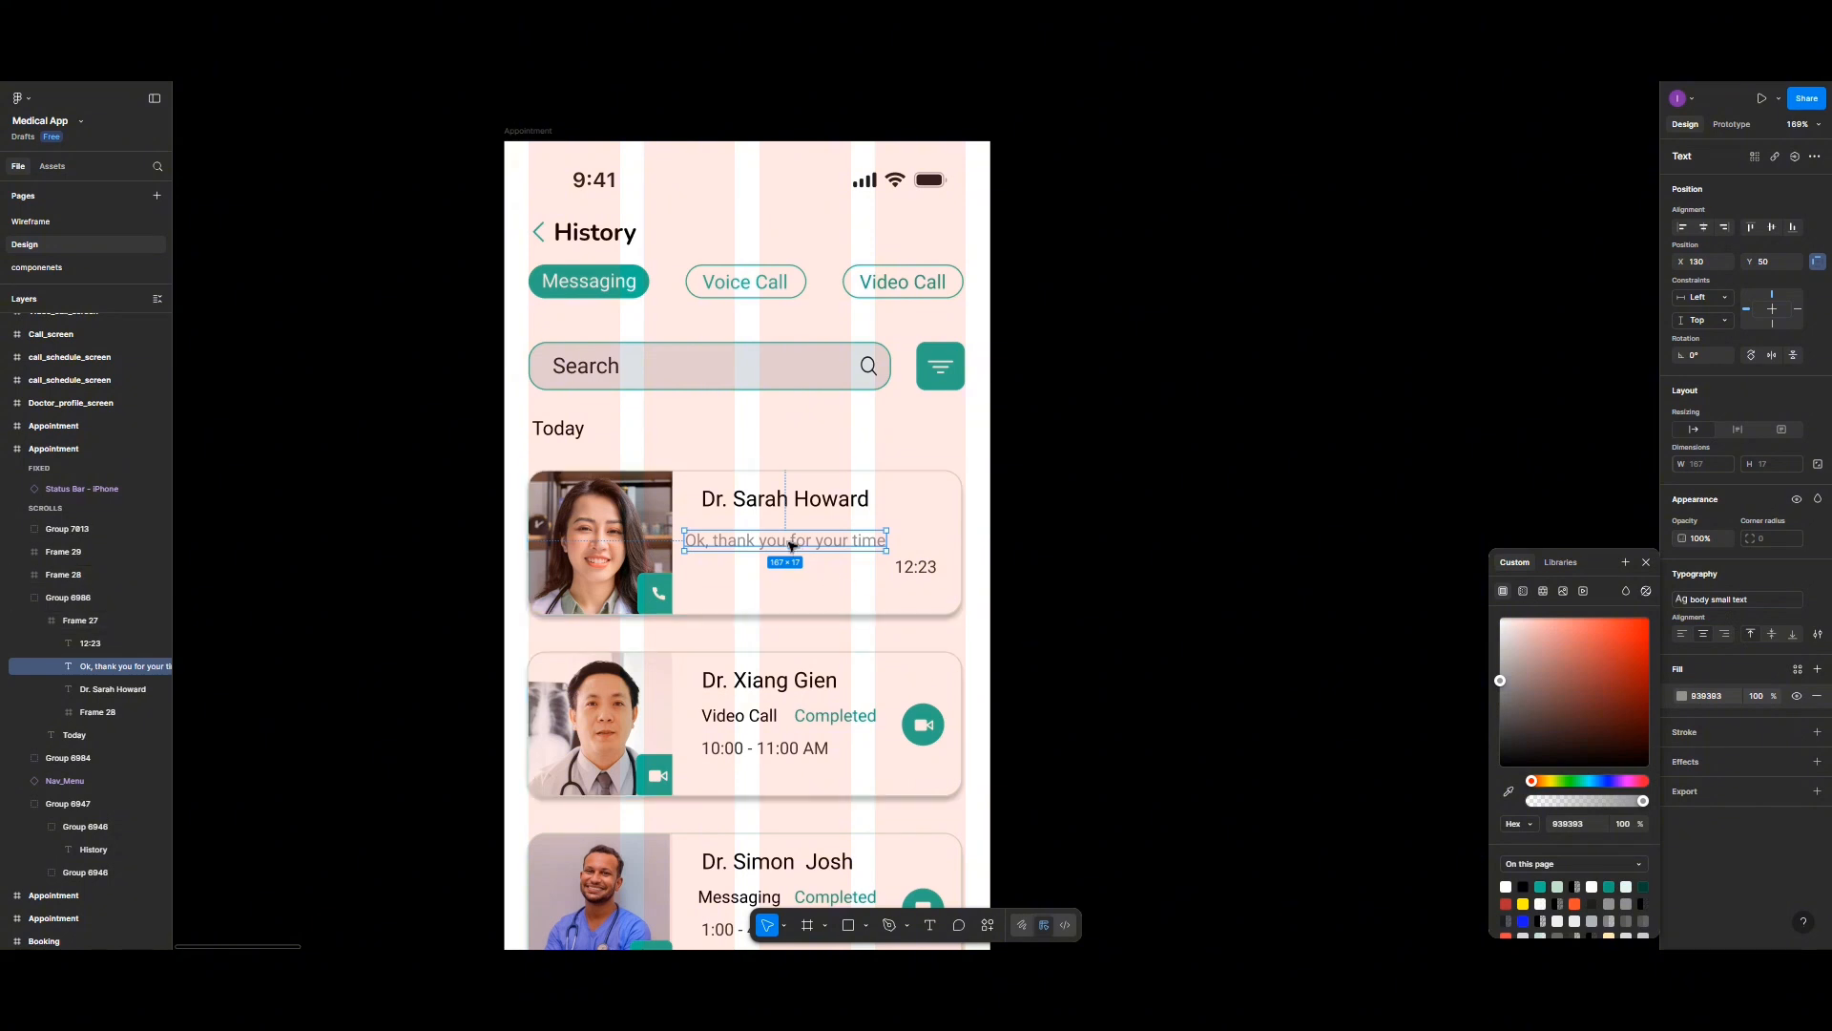
drag(778, 542, 791, 536)
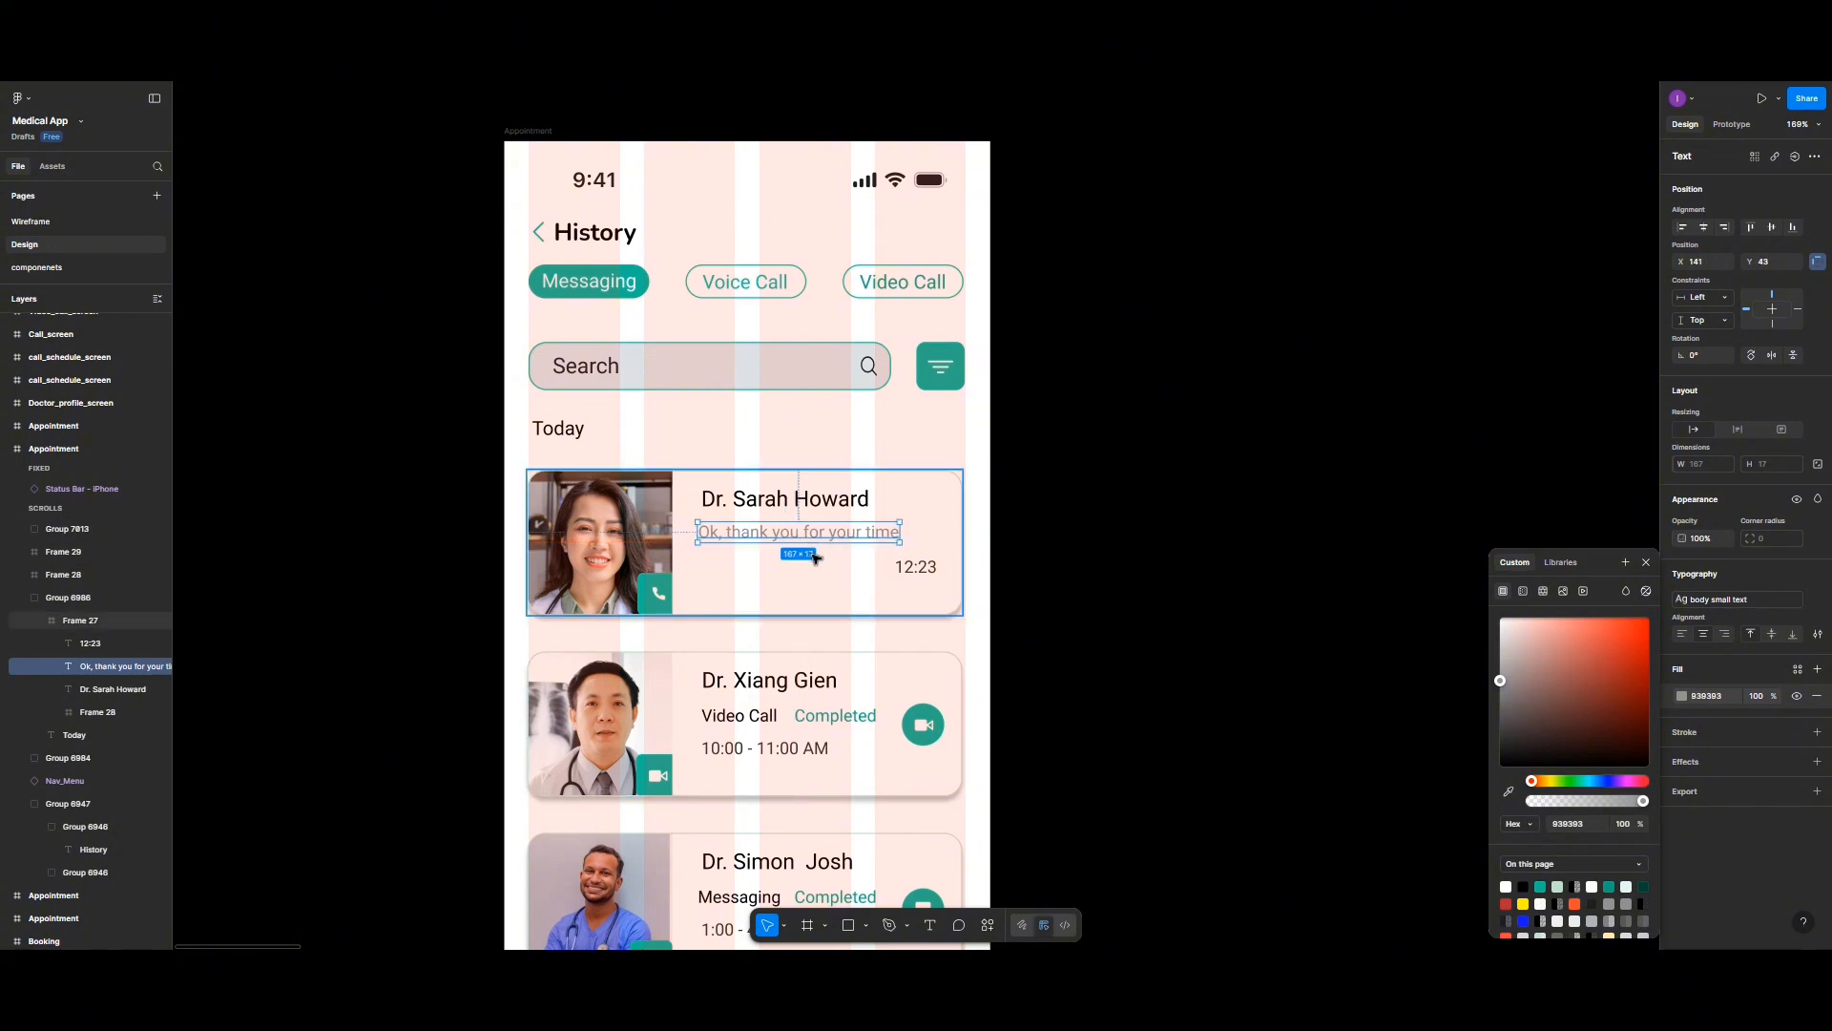
Step: Delete the green phone badge from the first card's doctor photo
click(716, 610)
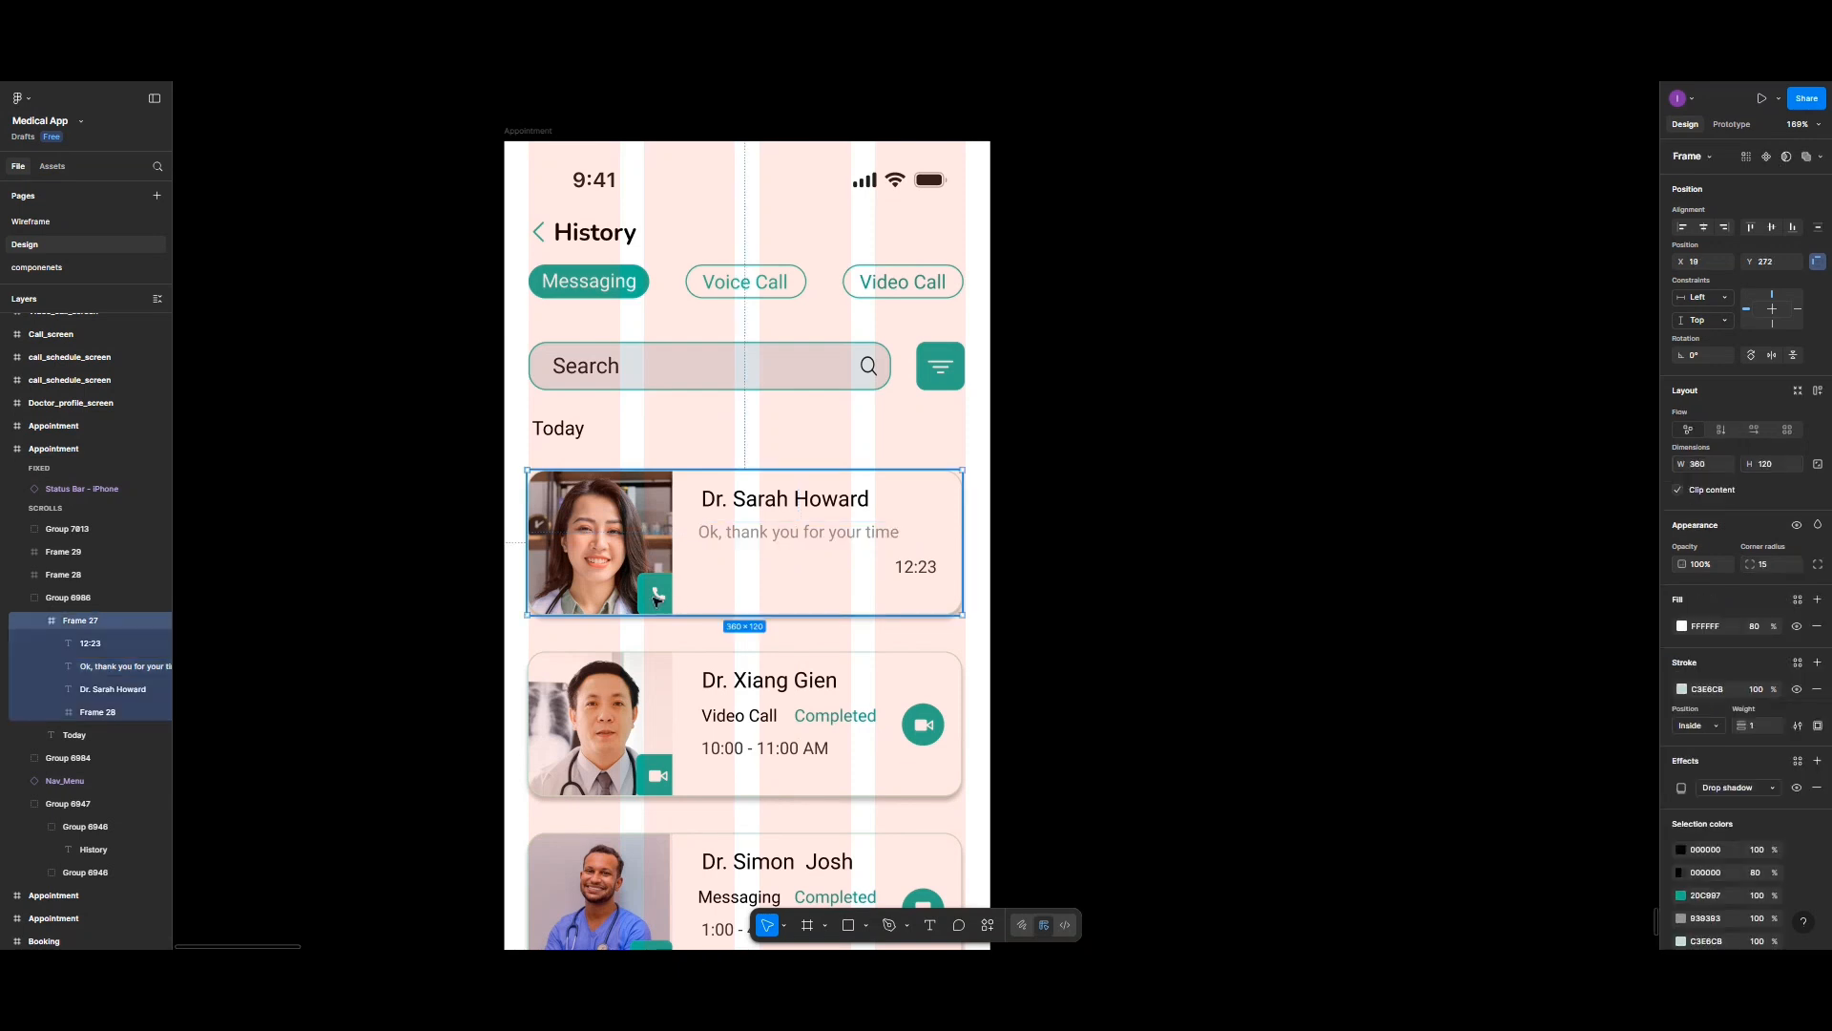
click(658, 596)
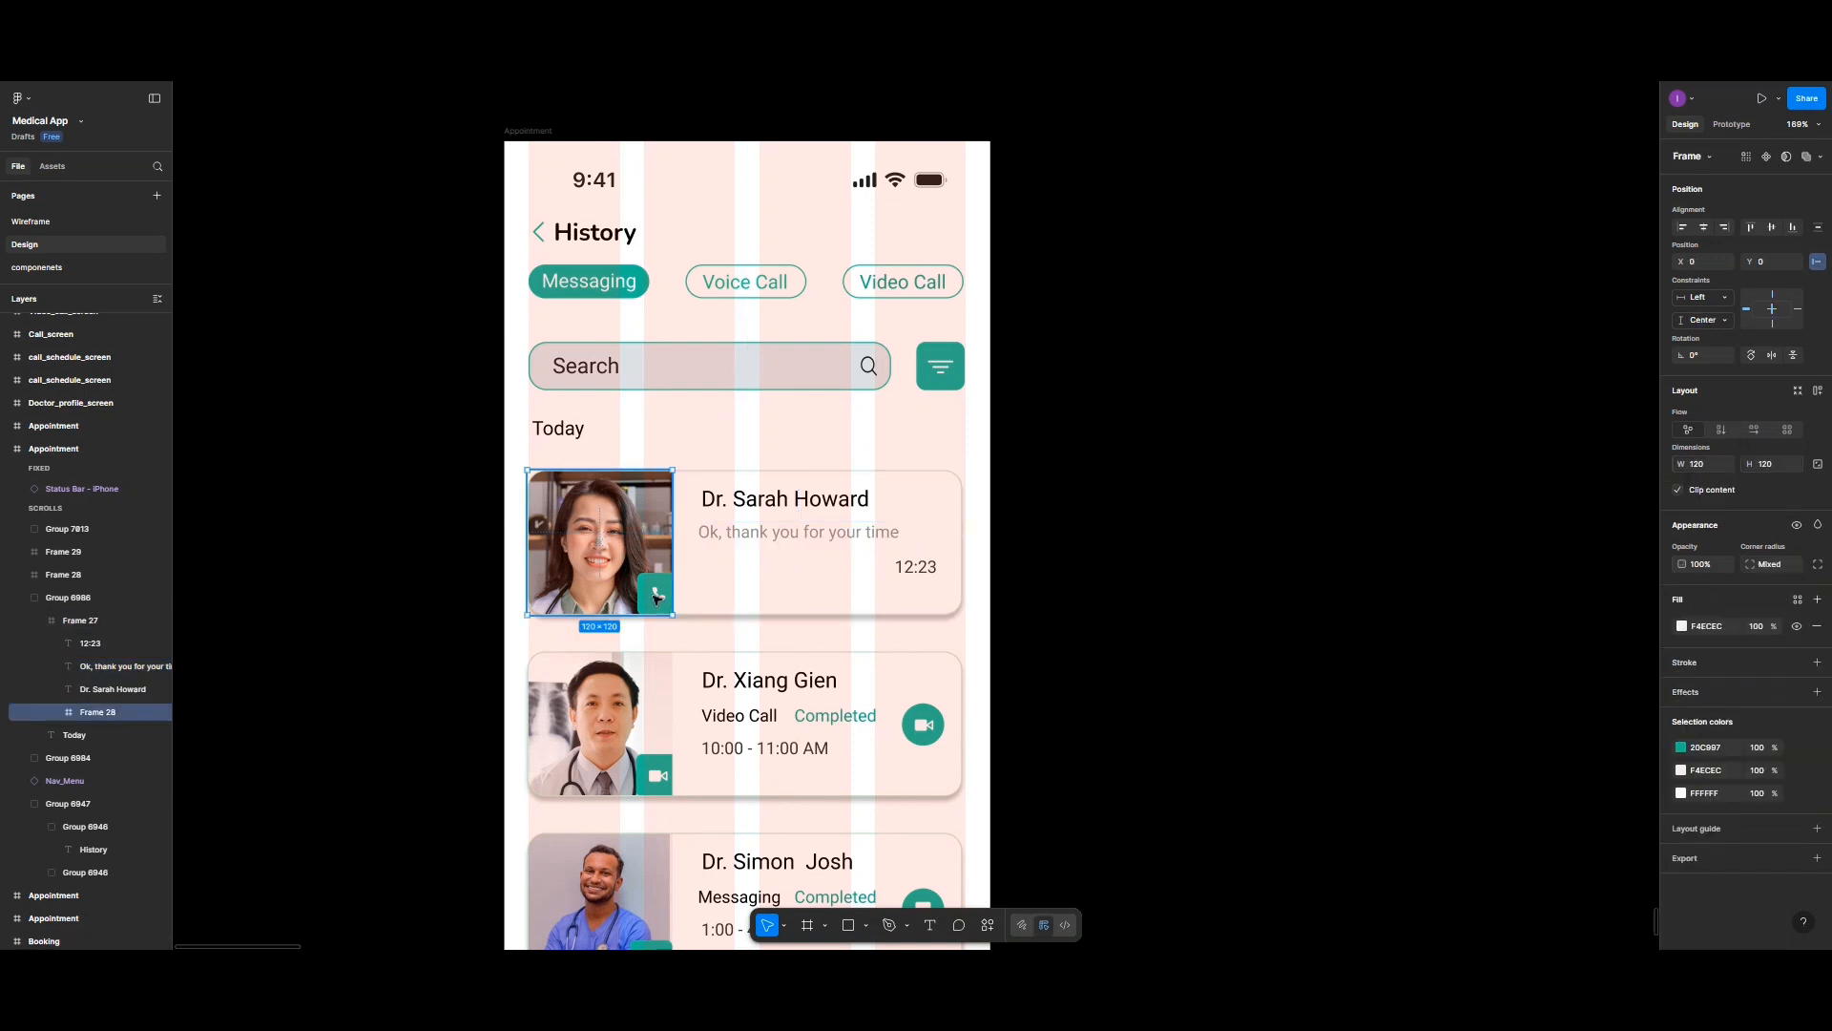
click(657, 597)
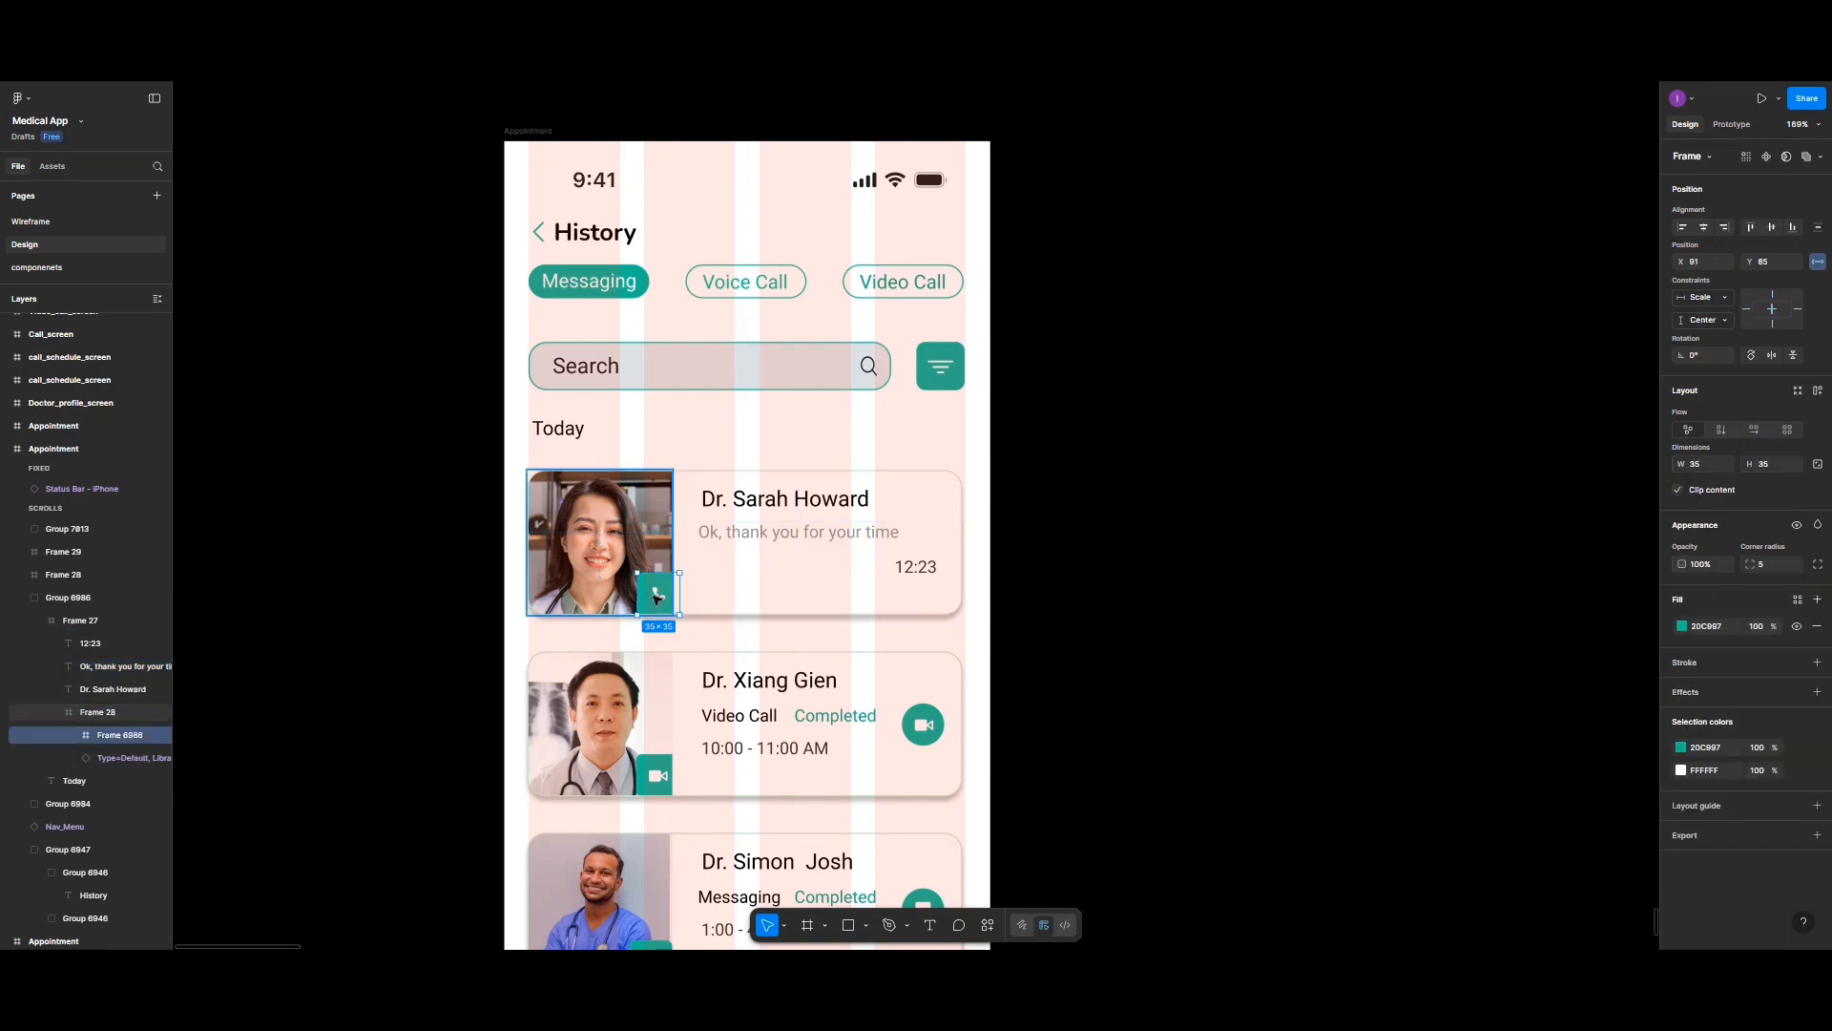
key(Delete)
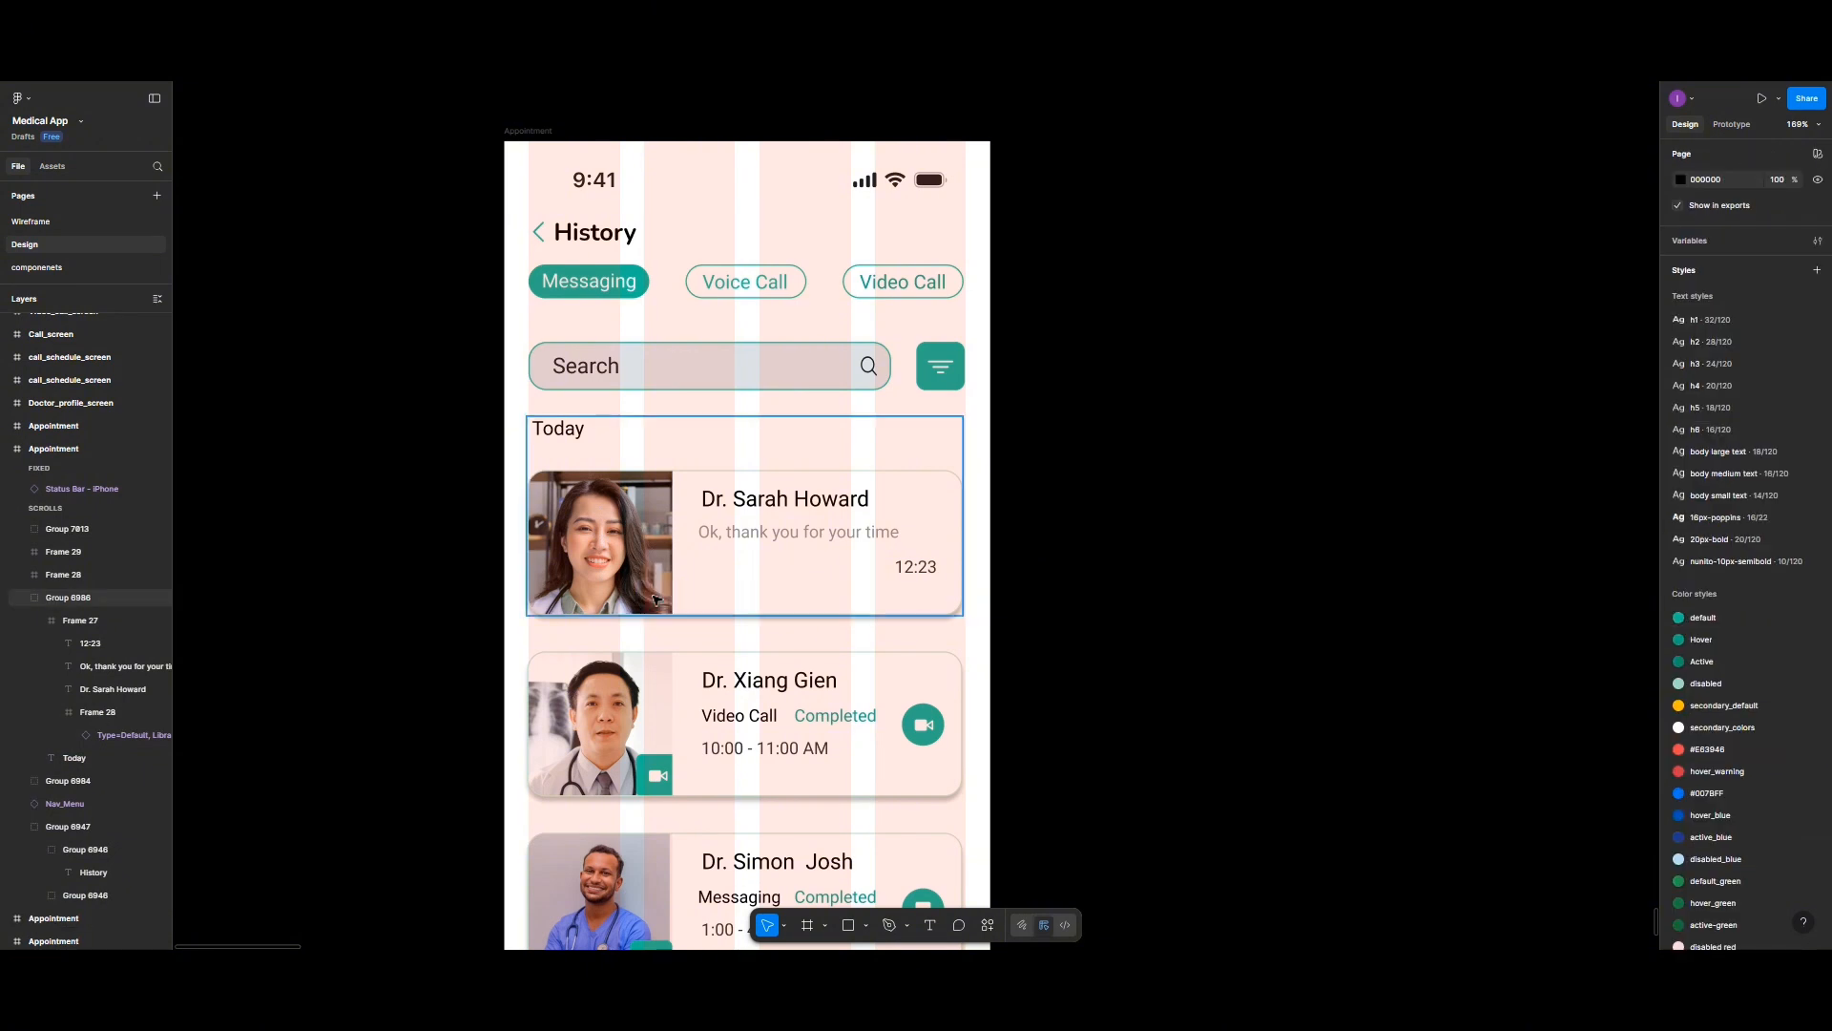
Step: Make the first card's photo frame circular with a corner radius of 60
click(646, 572)
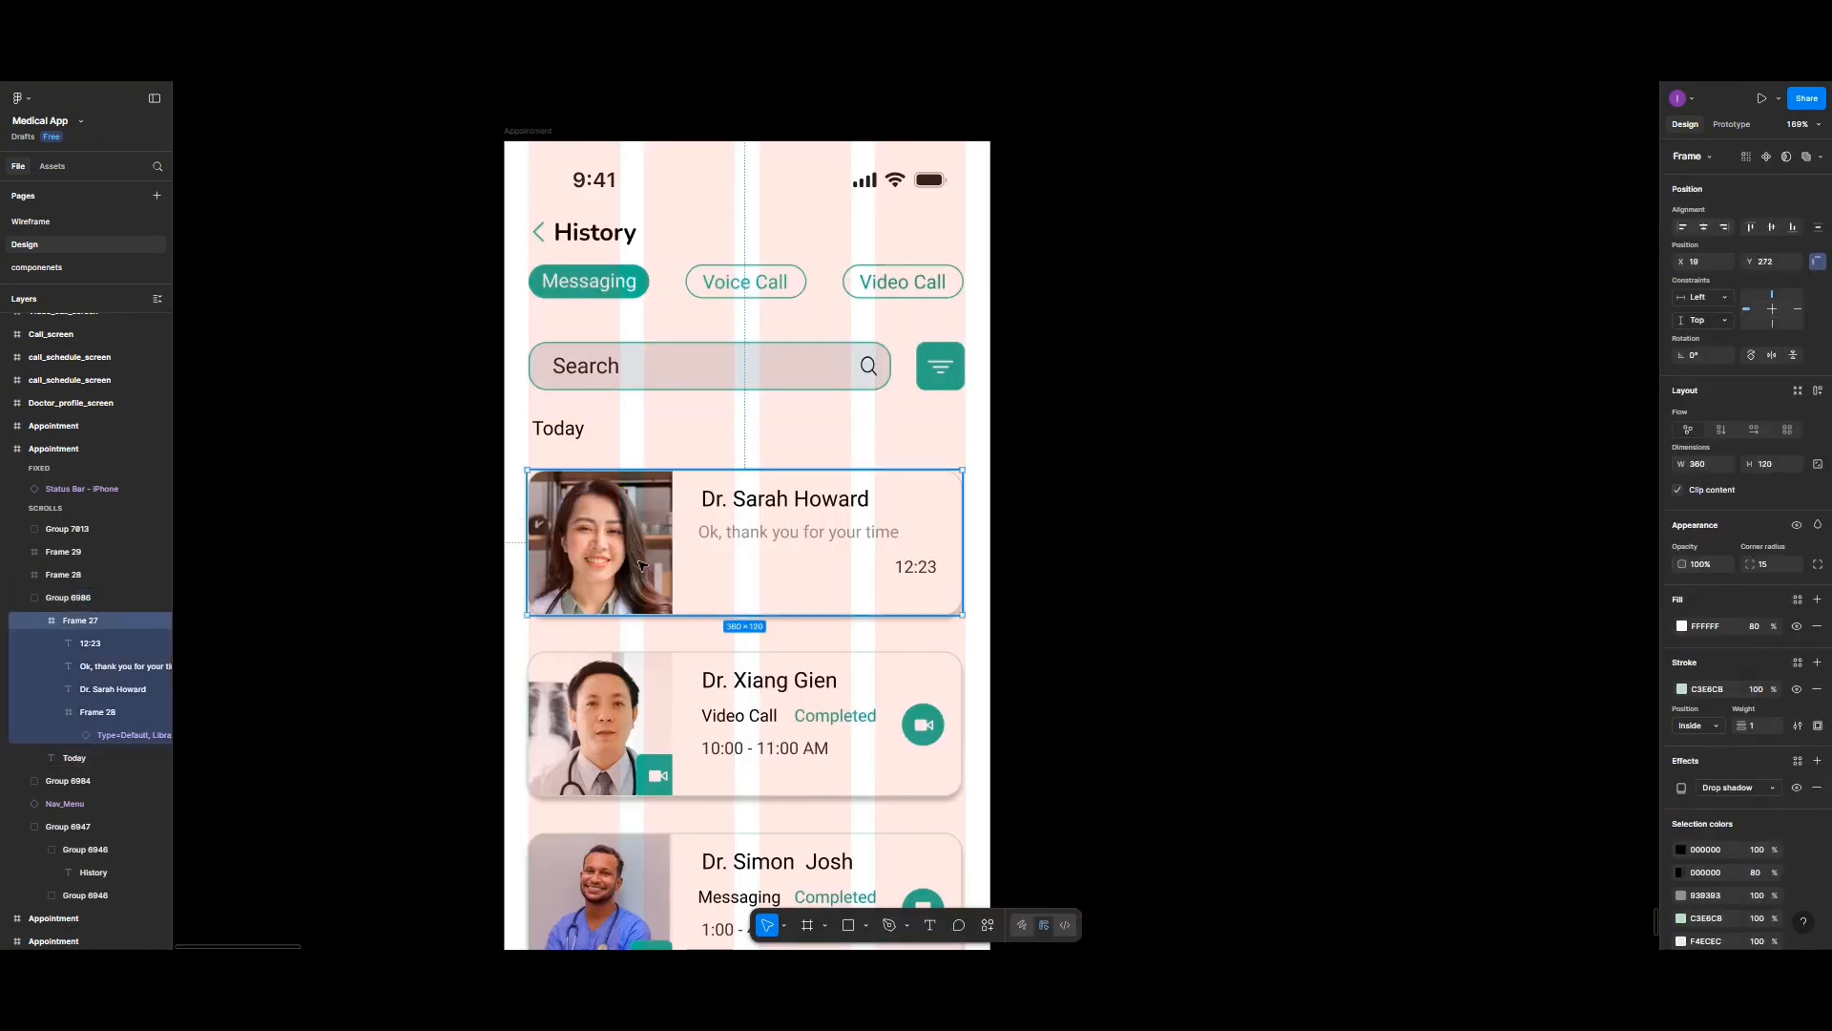
click(640, 565)
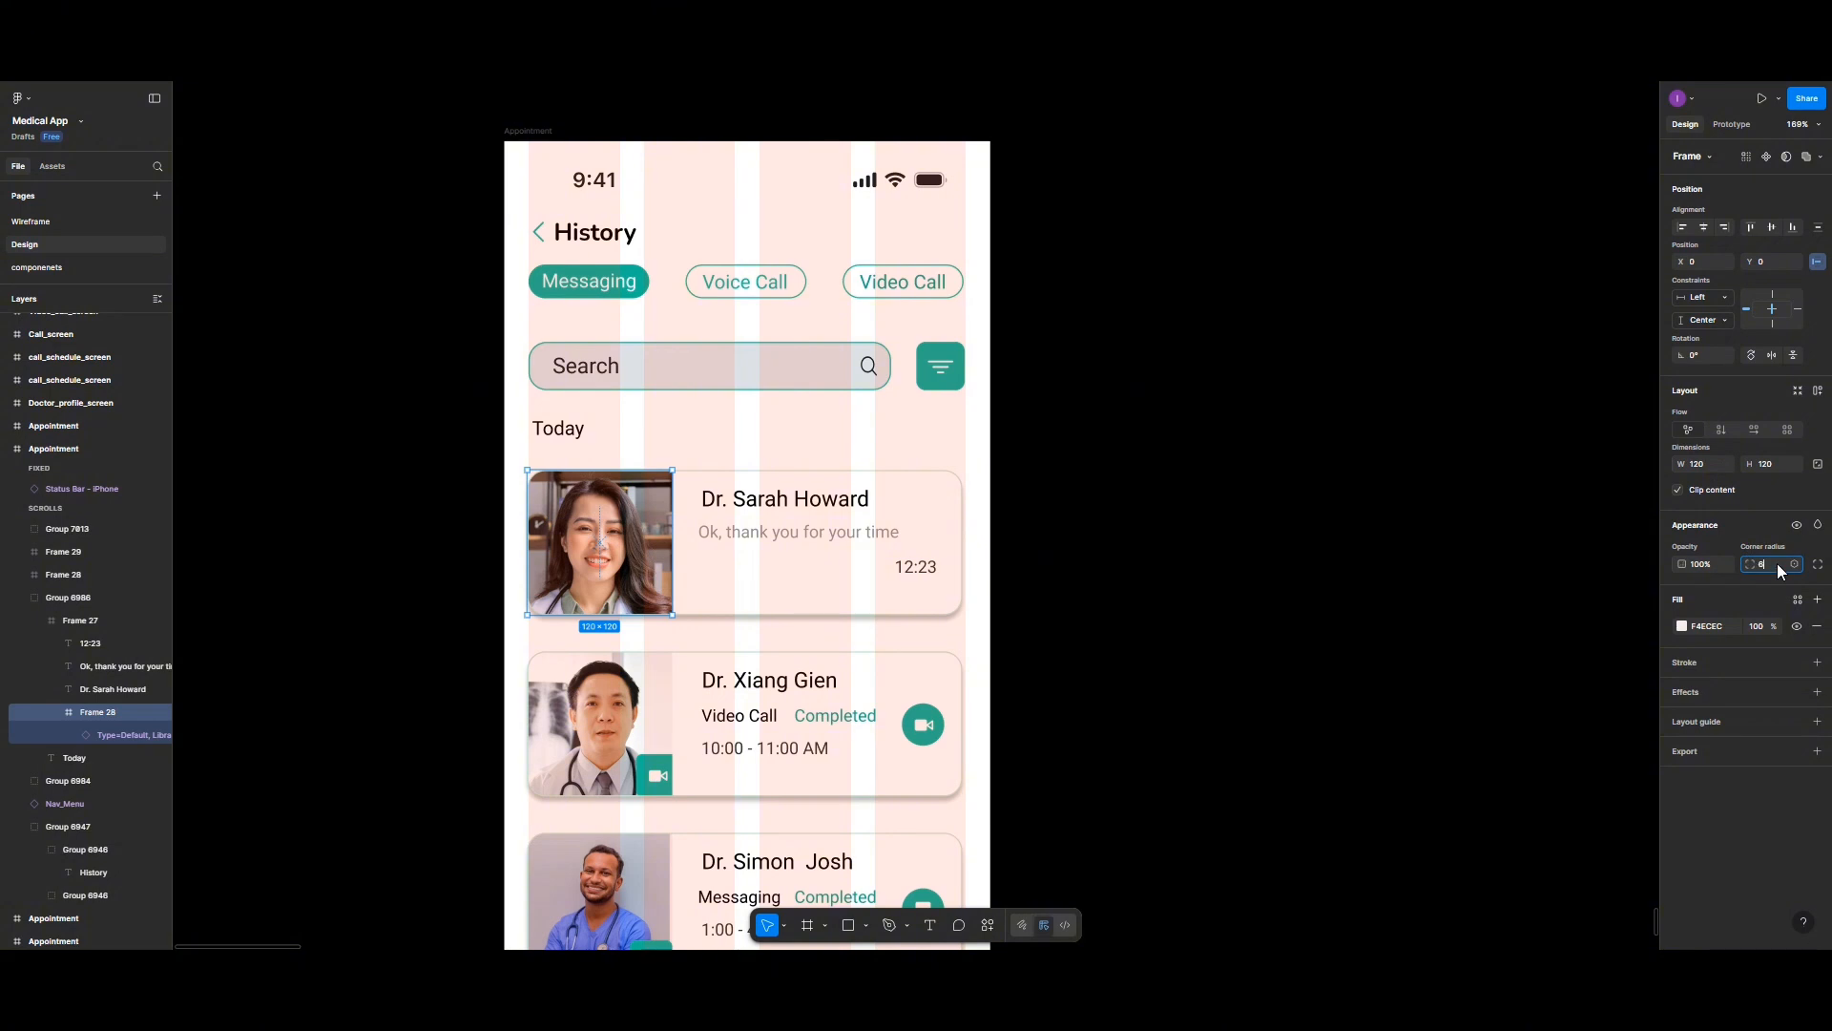
key(Return)
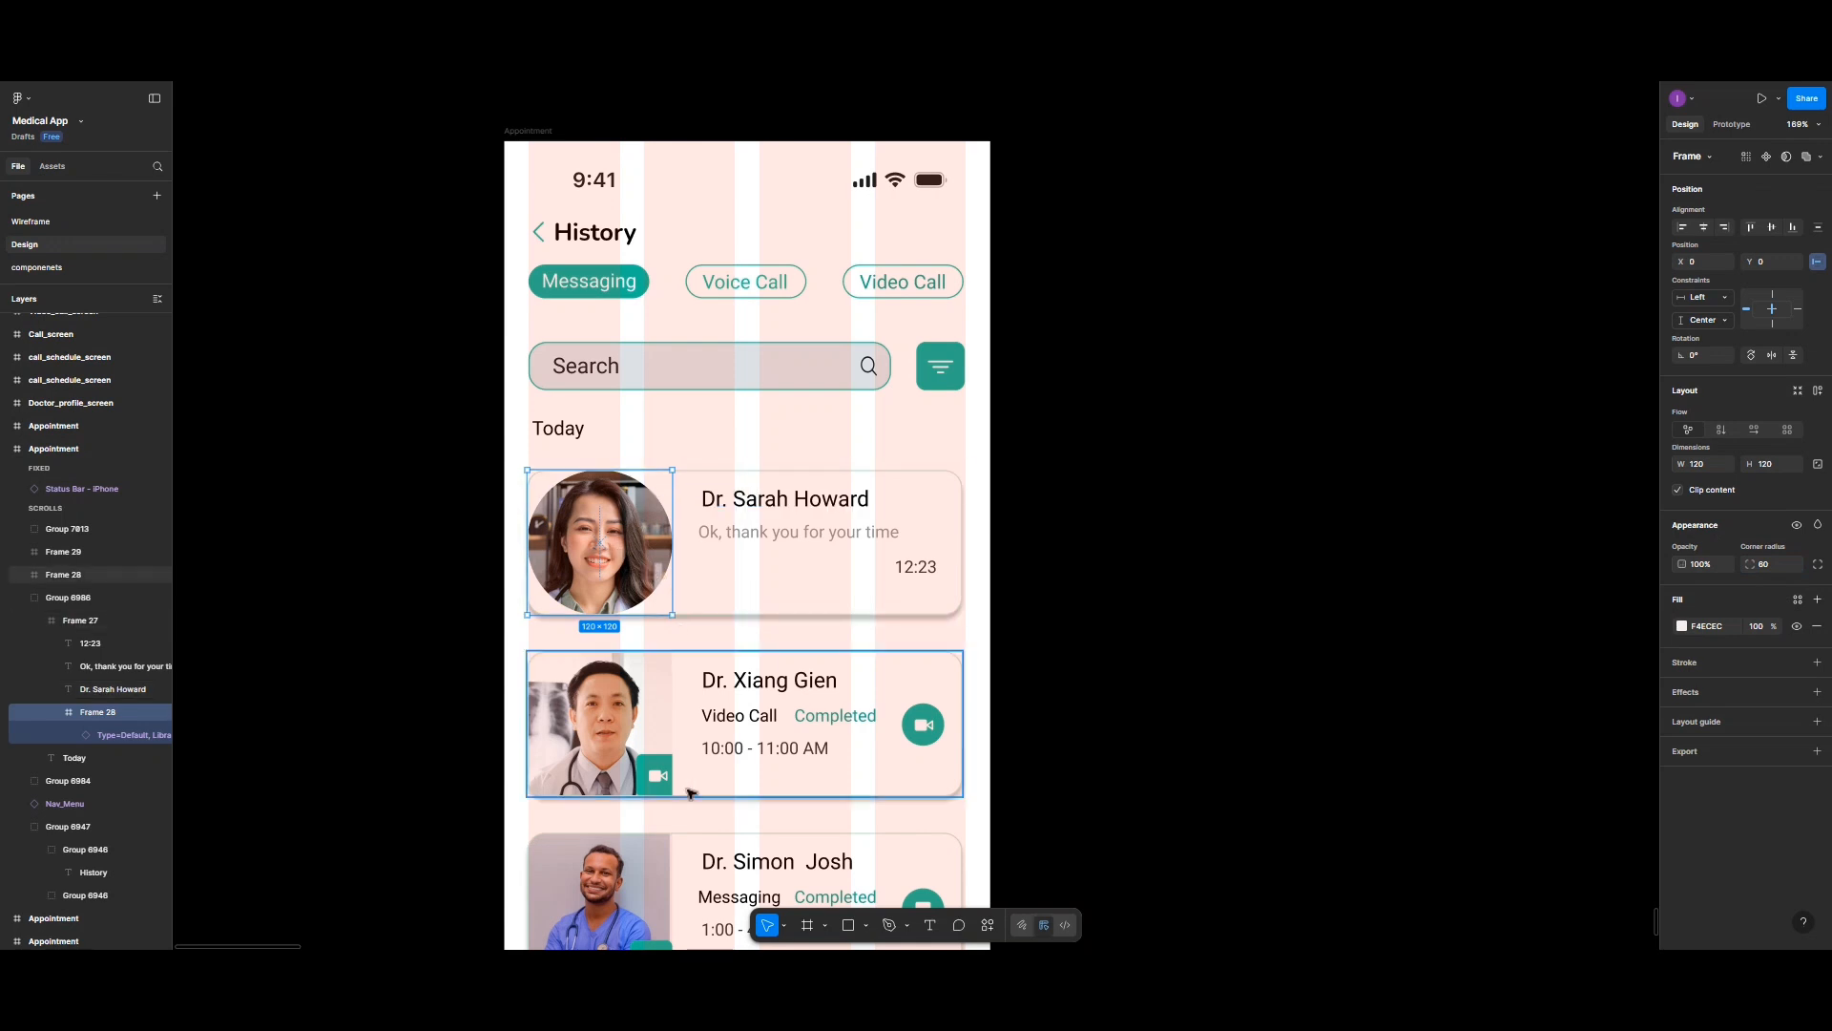
Step: Scale the circular photo down to 70 × 70 and place it near the card's upper start corner, at about X 14
click(780, 922)
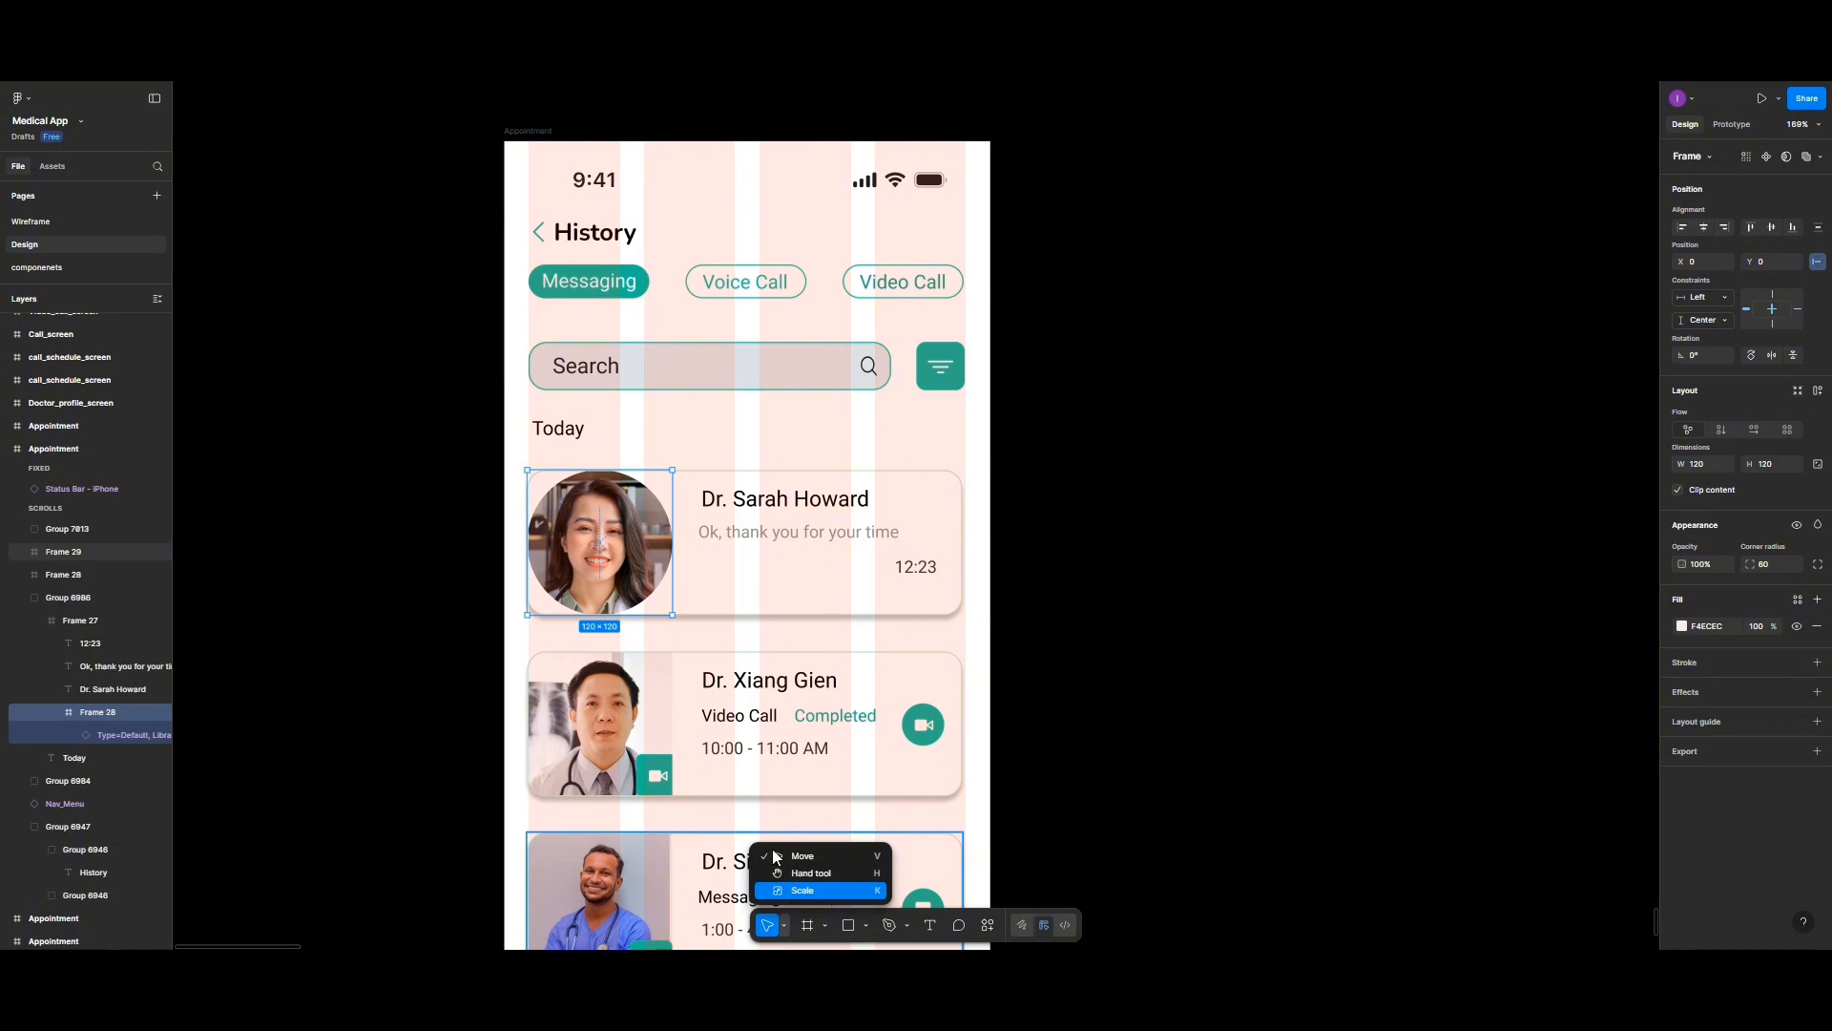
click(797, 891)
drag(669, 618, 602, 524)
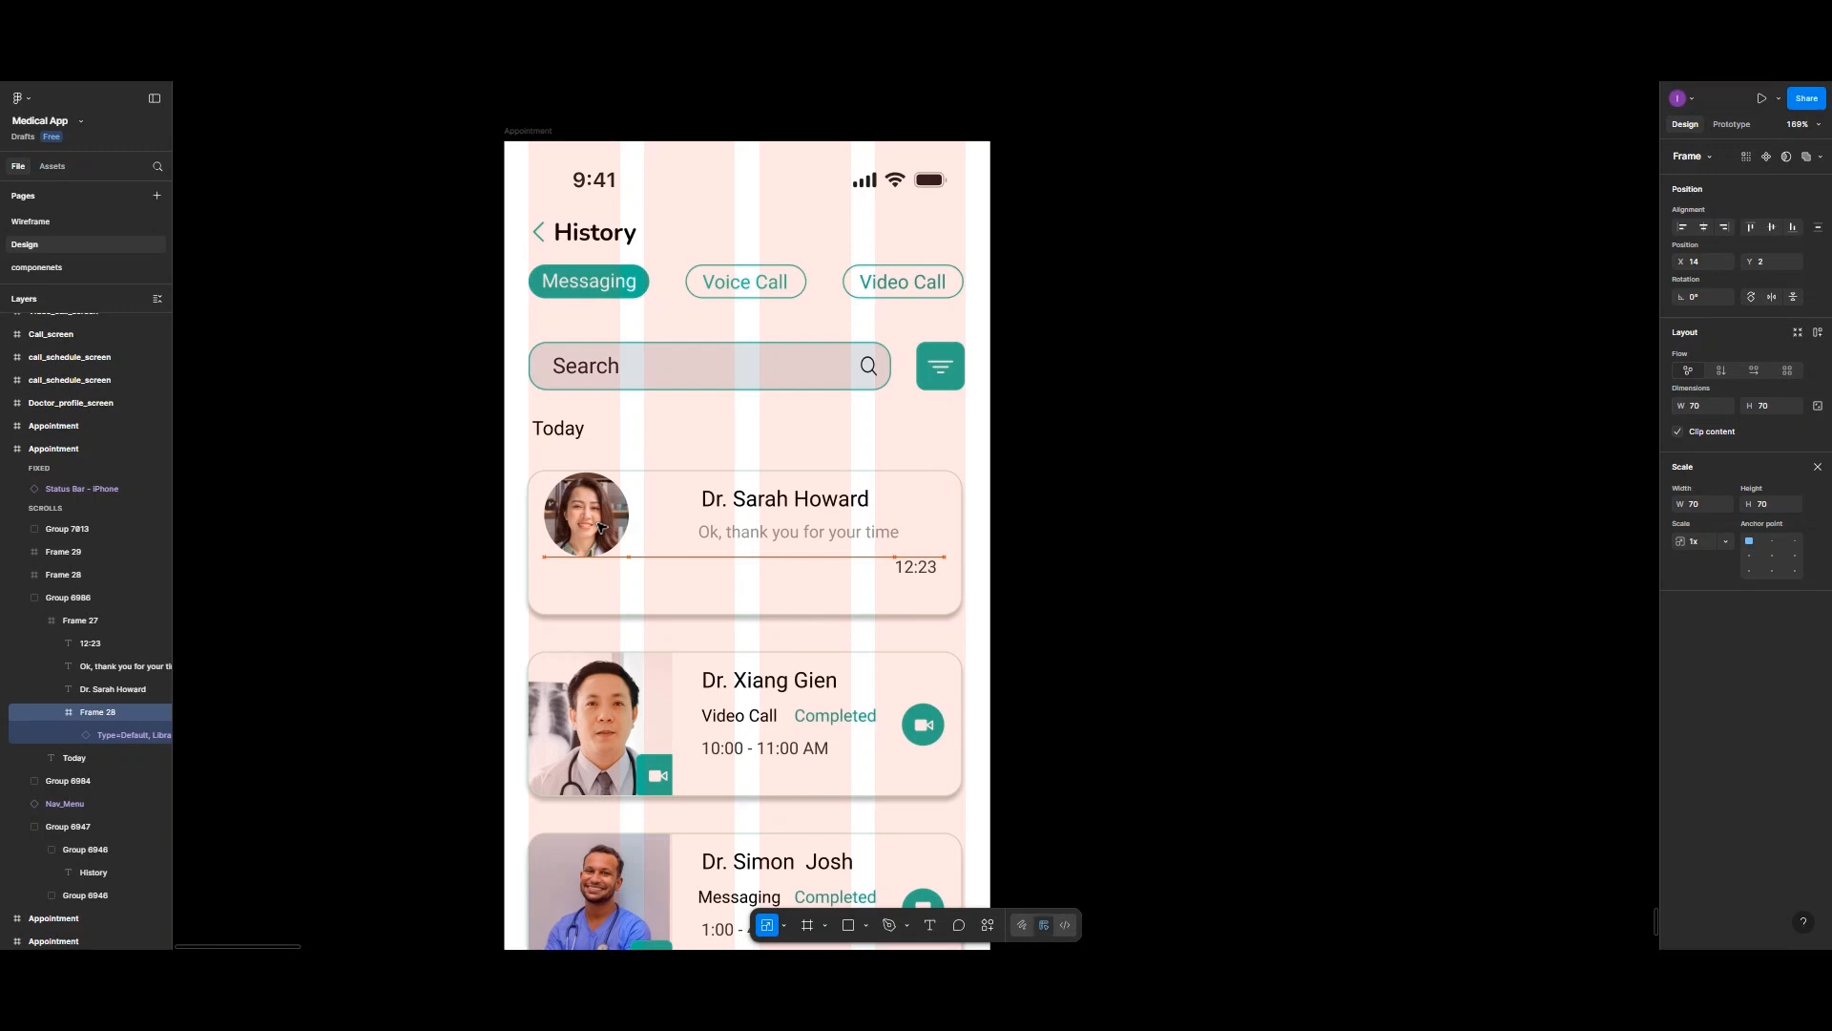
Step: Scale the first doctor card with its contents to 378 × 126, and shorten its frame to a height of 94 without scaling
click(657, 603)
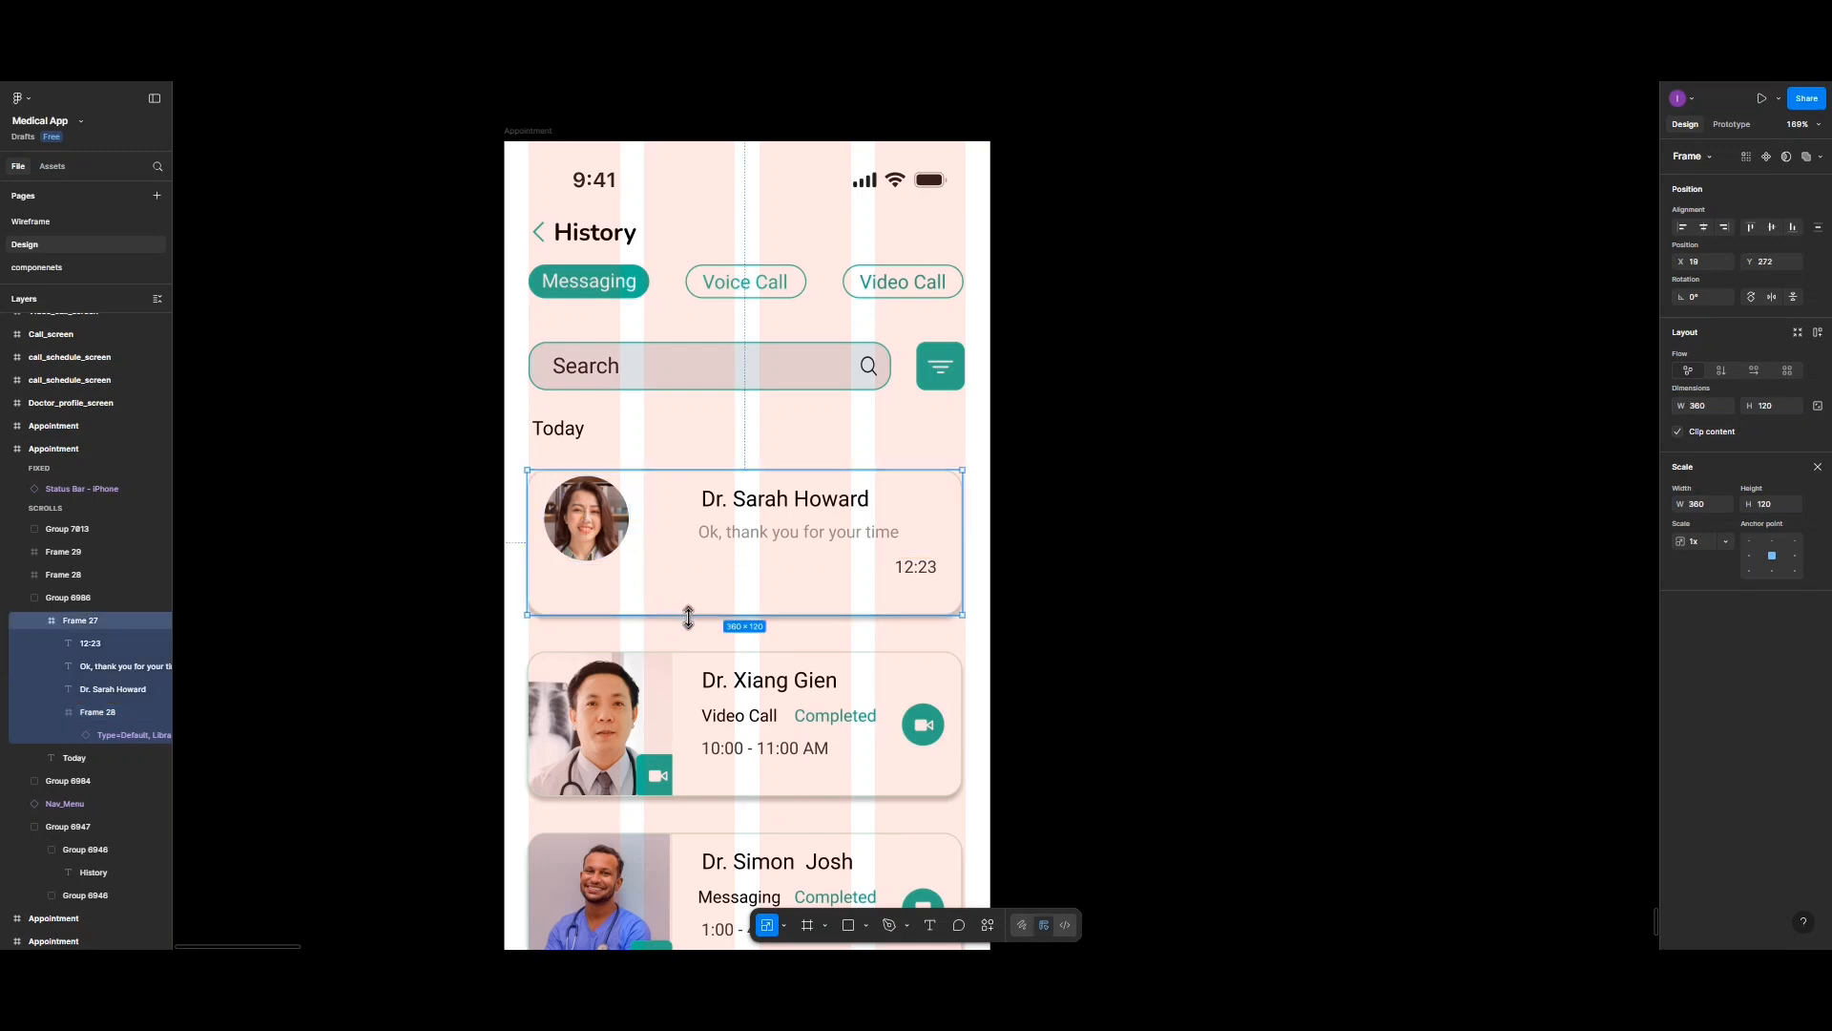
mouse_move(688, 619)
mouse_down()
mouse_move(687, 573)
mouse_move(679, 621)
mouse_up()
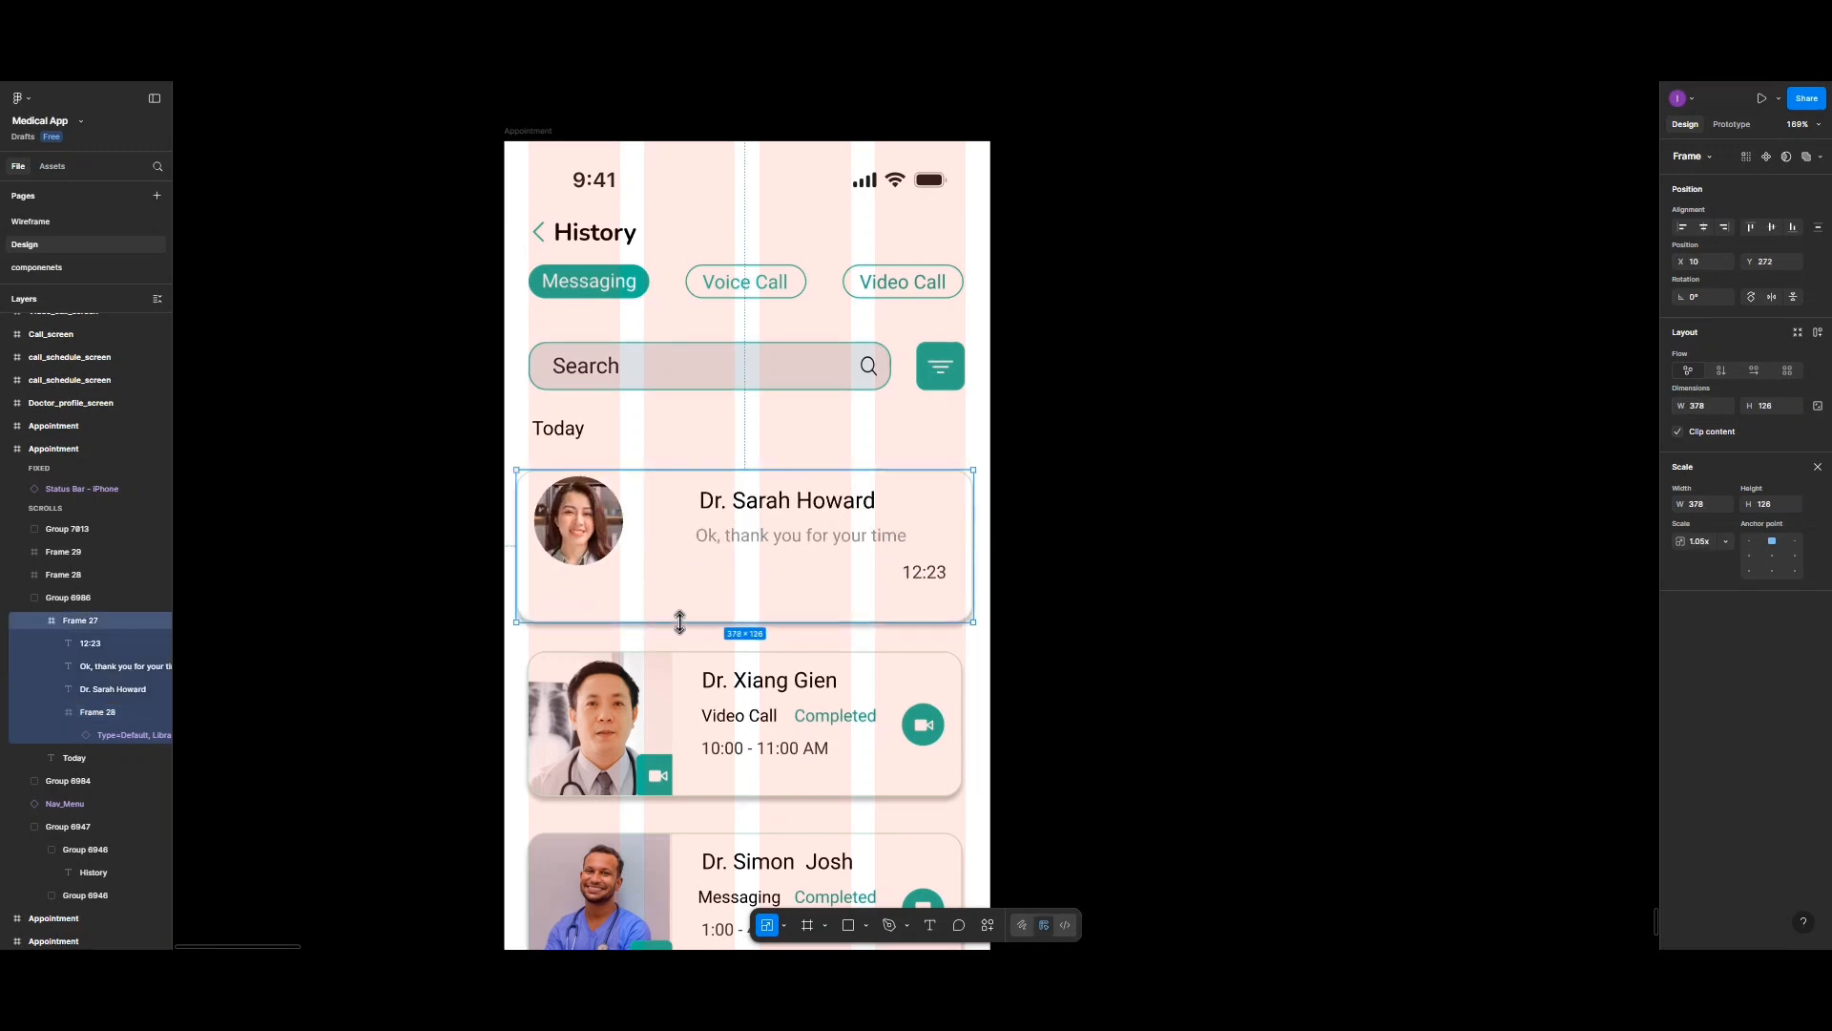
click(786, 927)
click(780, 854)
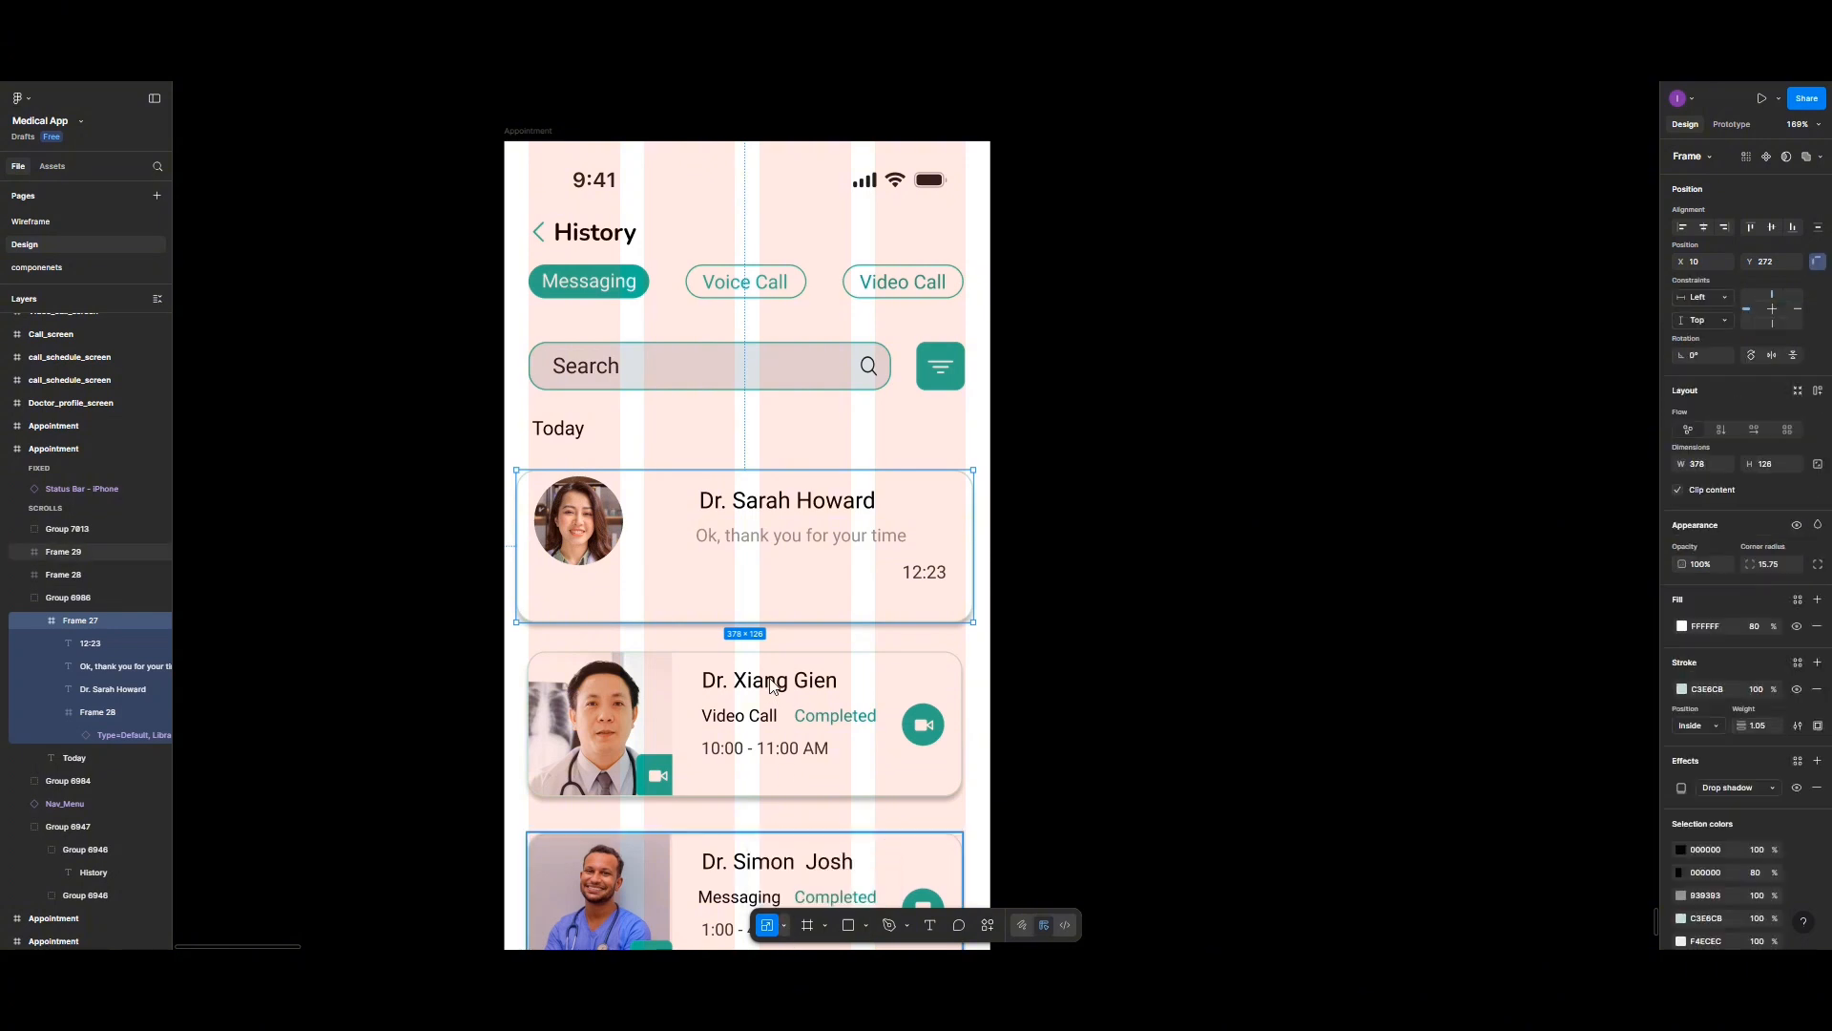
drag(739, 620, 741, 583)
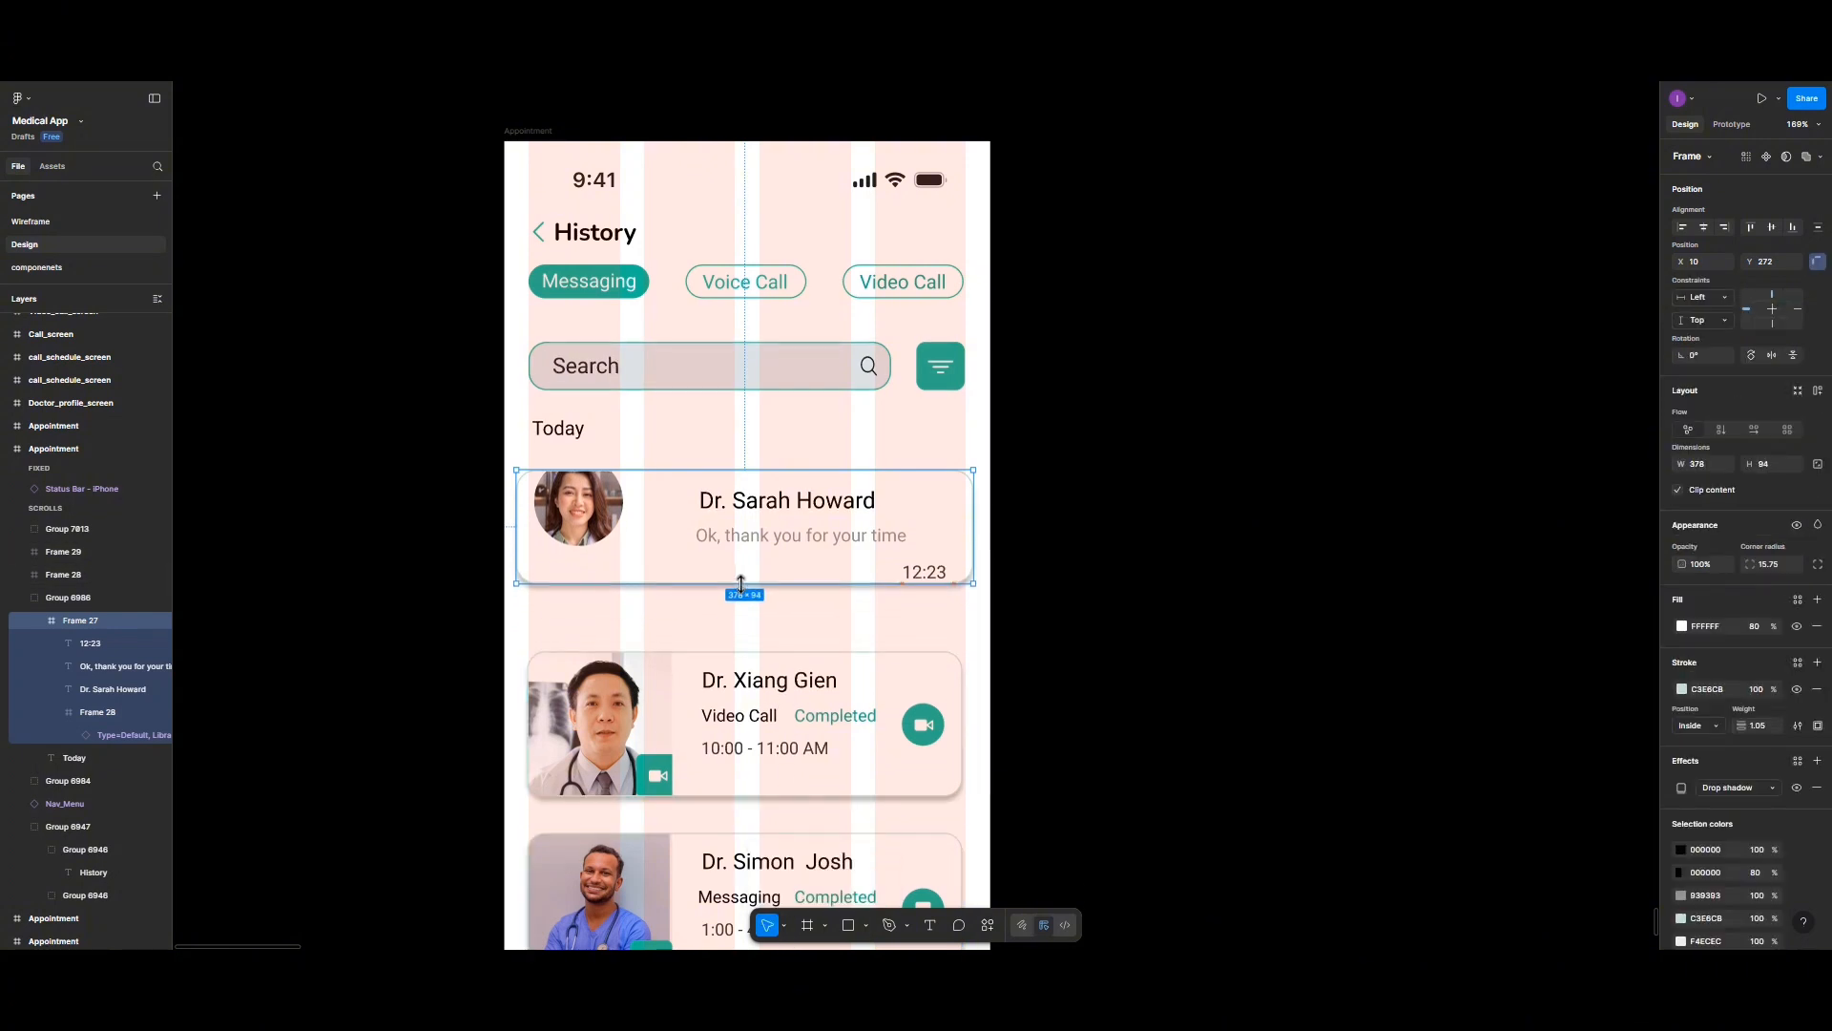
Step: Centre the photo vertically in the card at X 14, Y 10, and move the name and message together close beside it
click(588, 513)
drag(589, 513, 586, 529)
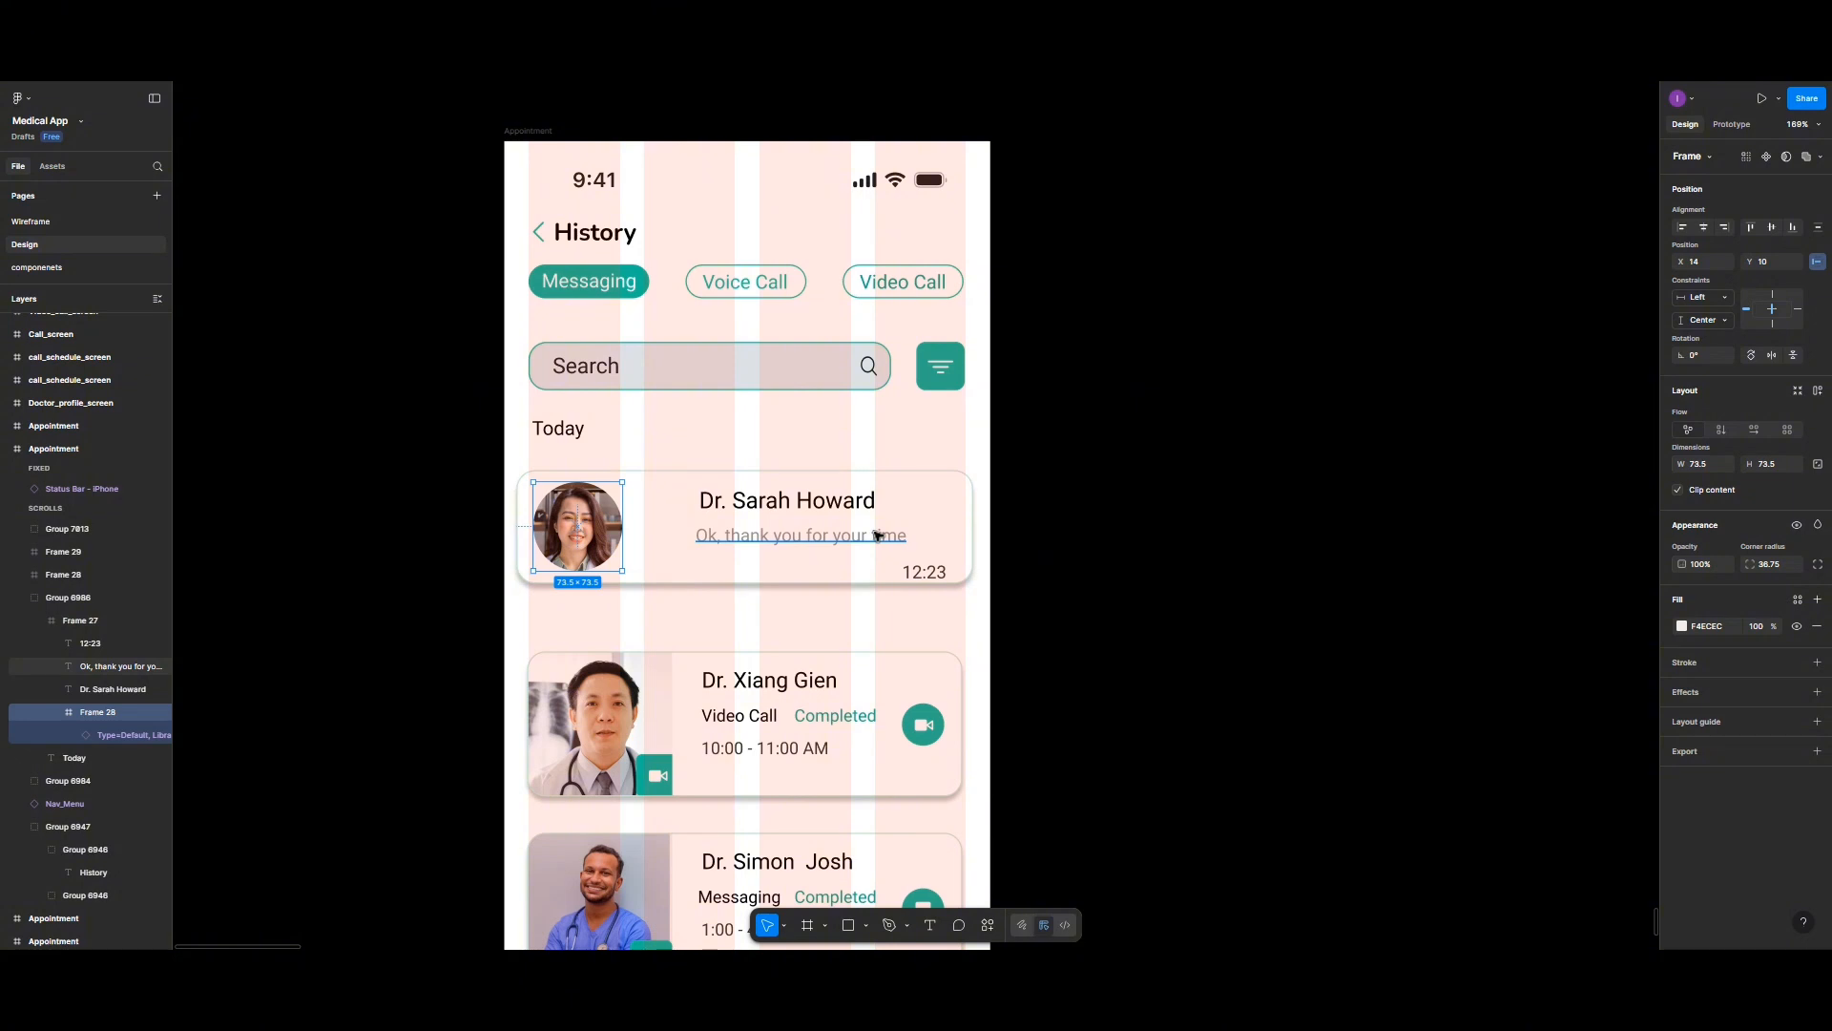
click(849, 511)
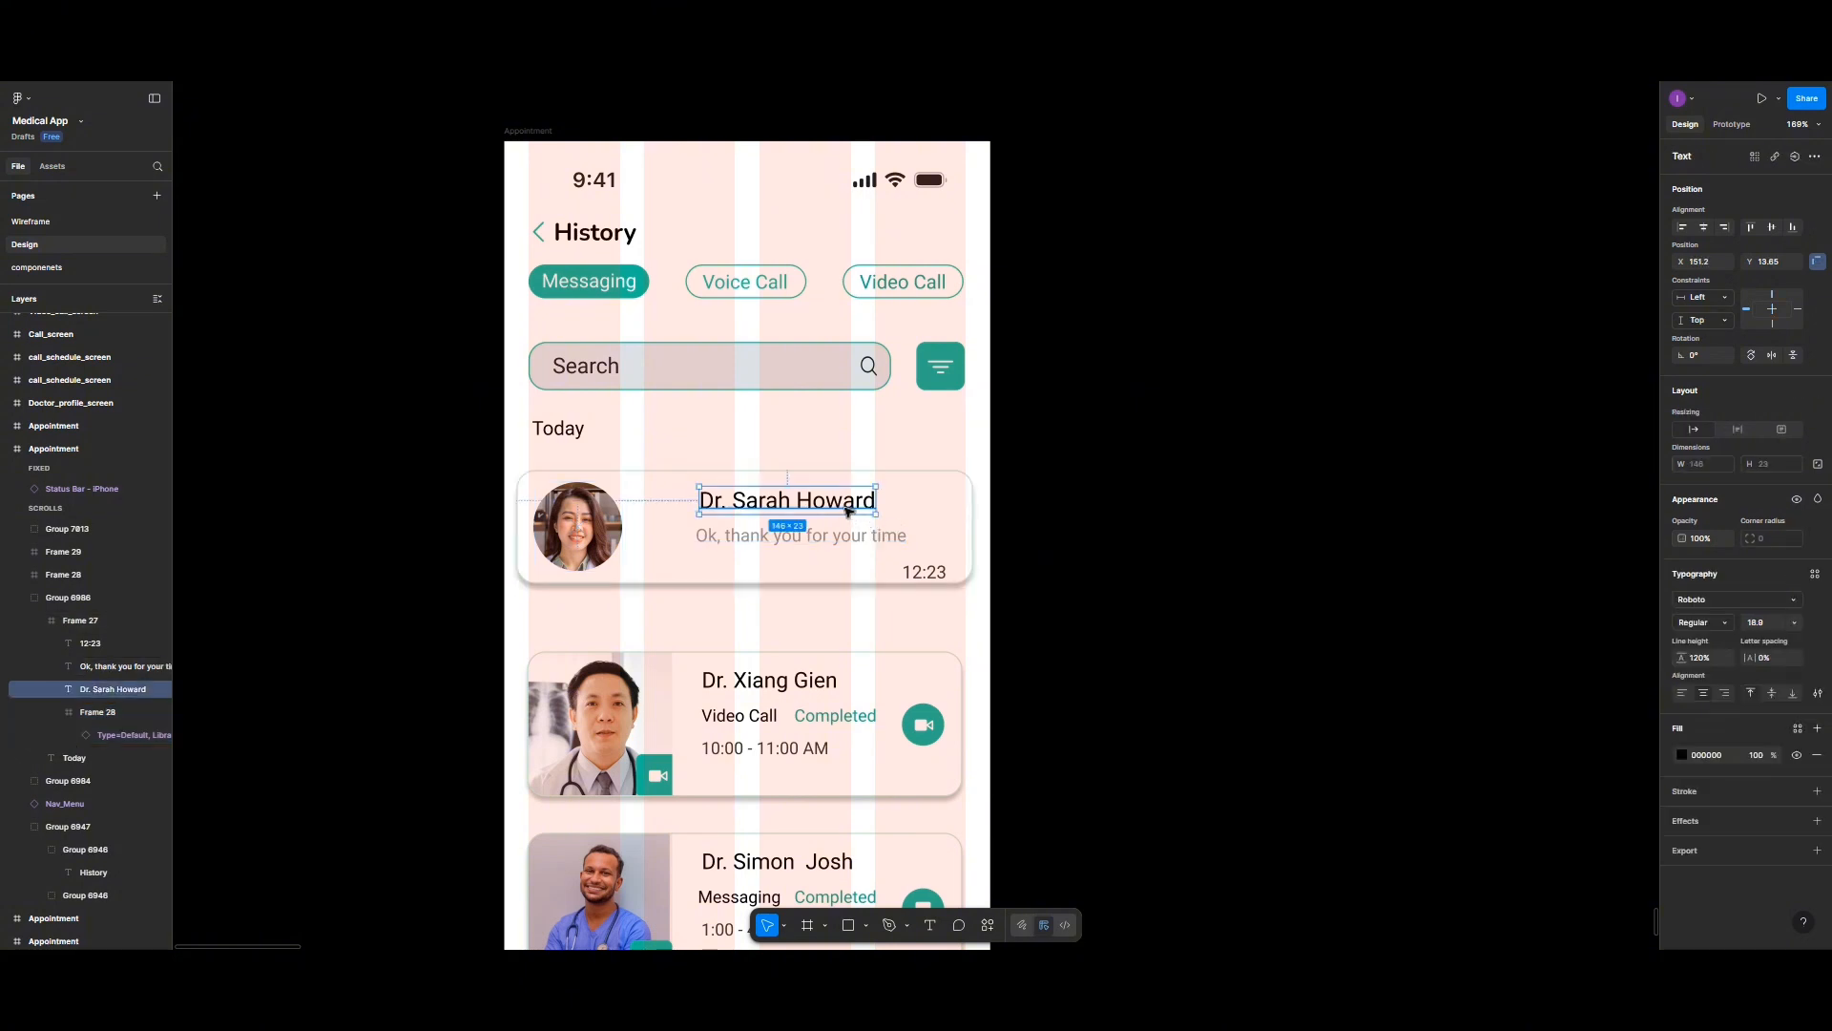
shift+click(833, 544)
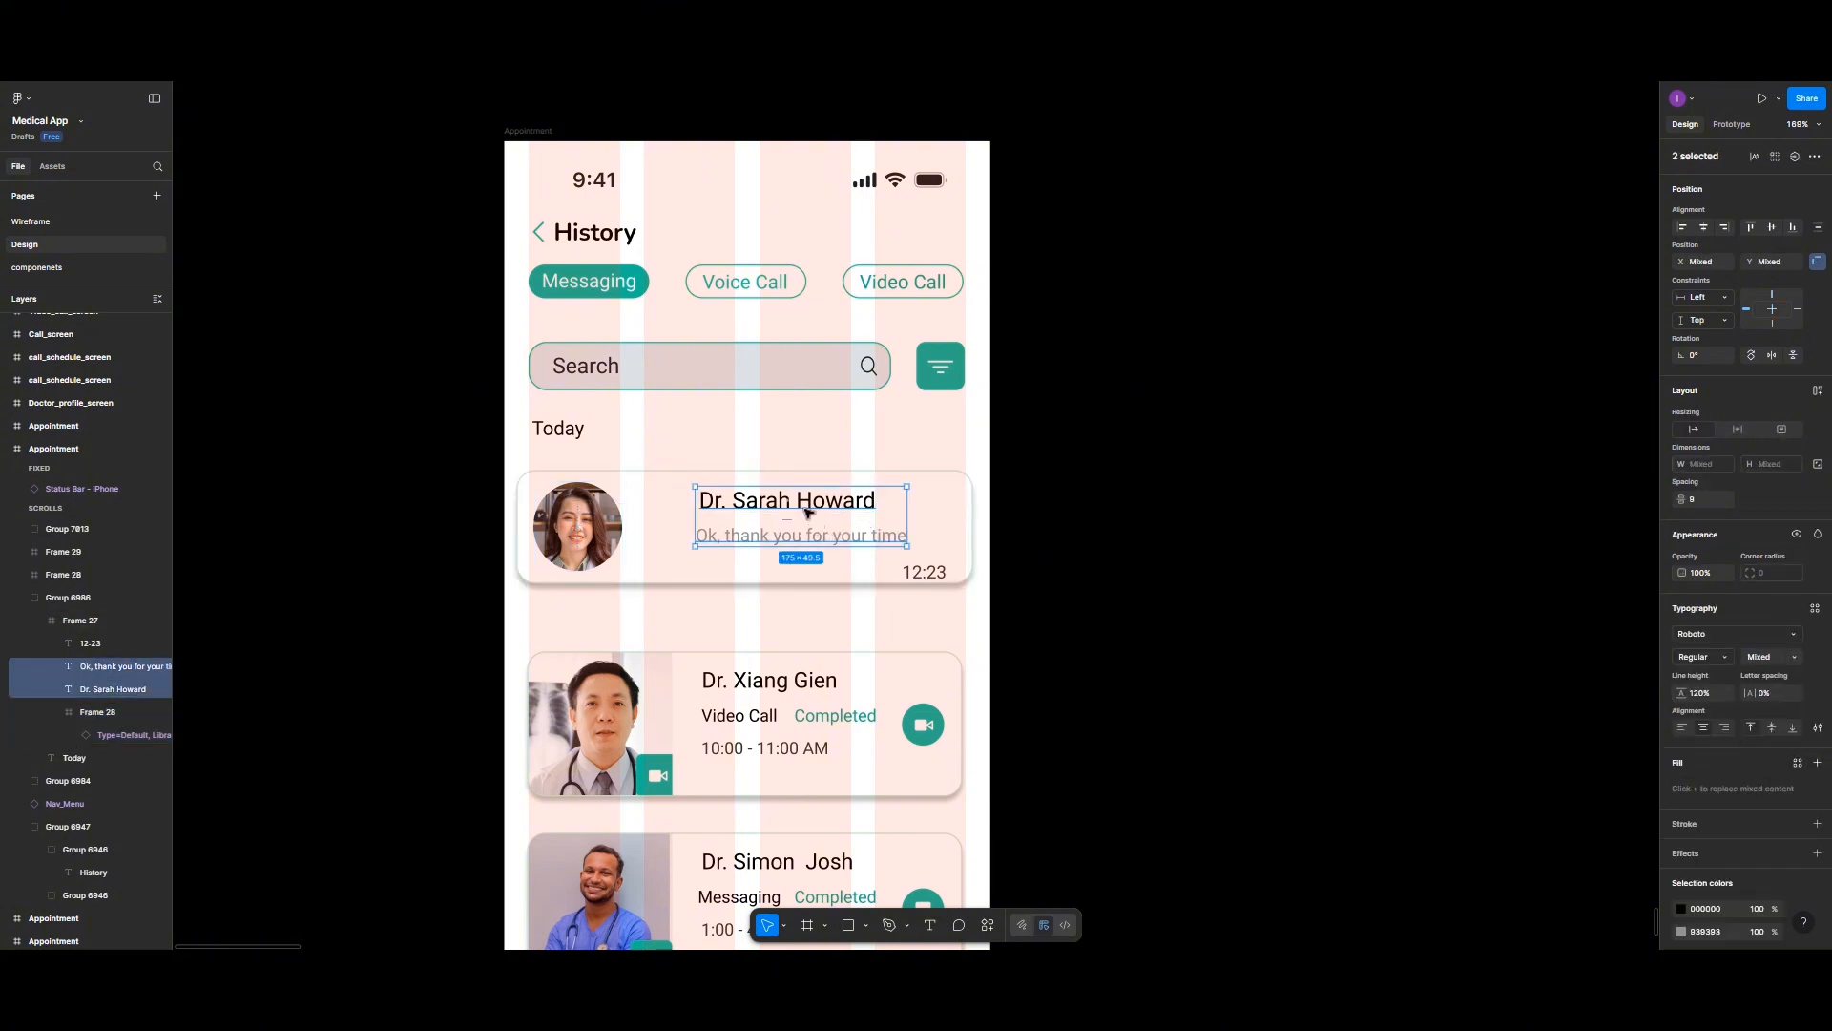
drag(804, 517, 753, 516)
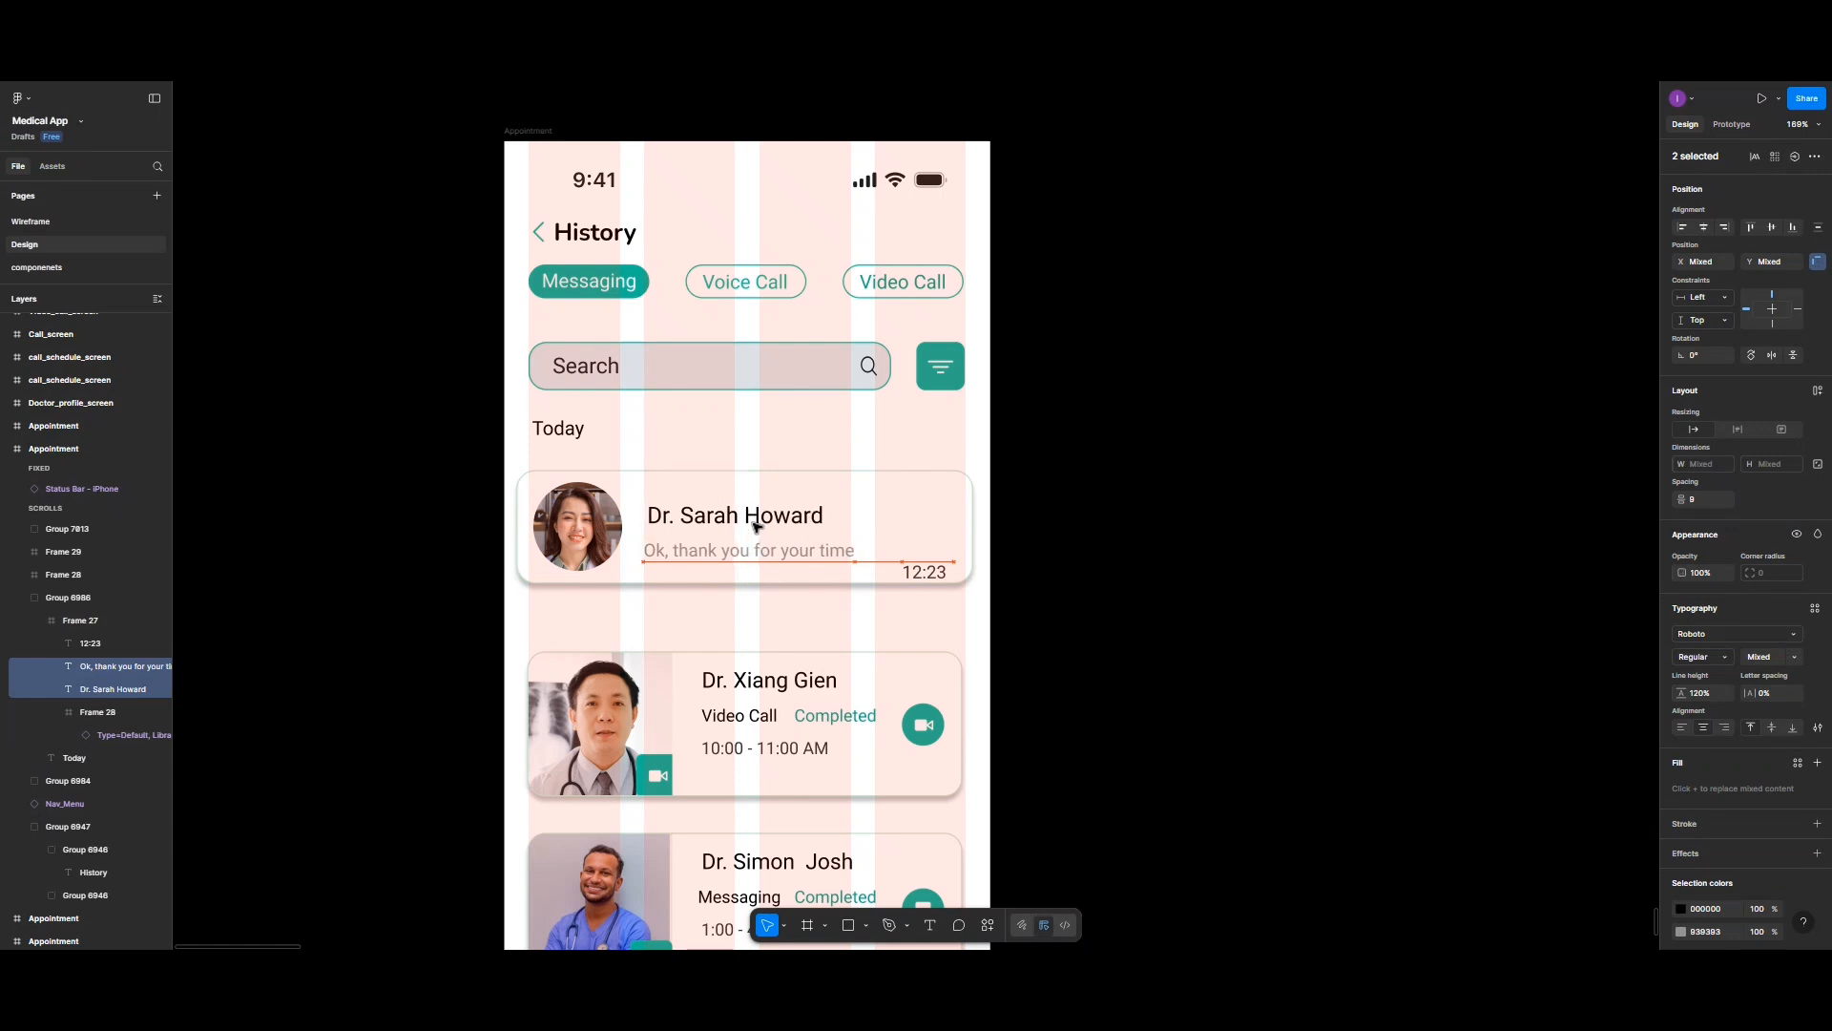
Step: Align the message's start edge with the doctor's name above it, at X 108, Y 58
click(654, 517)
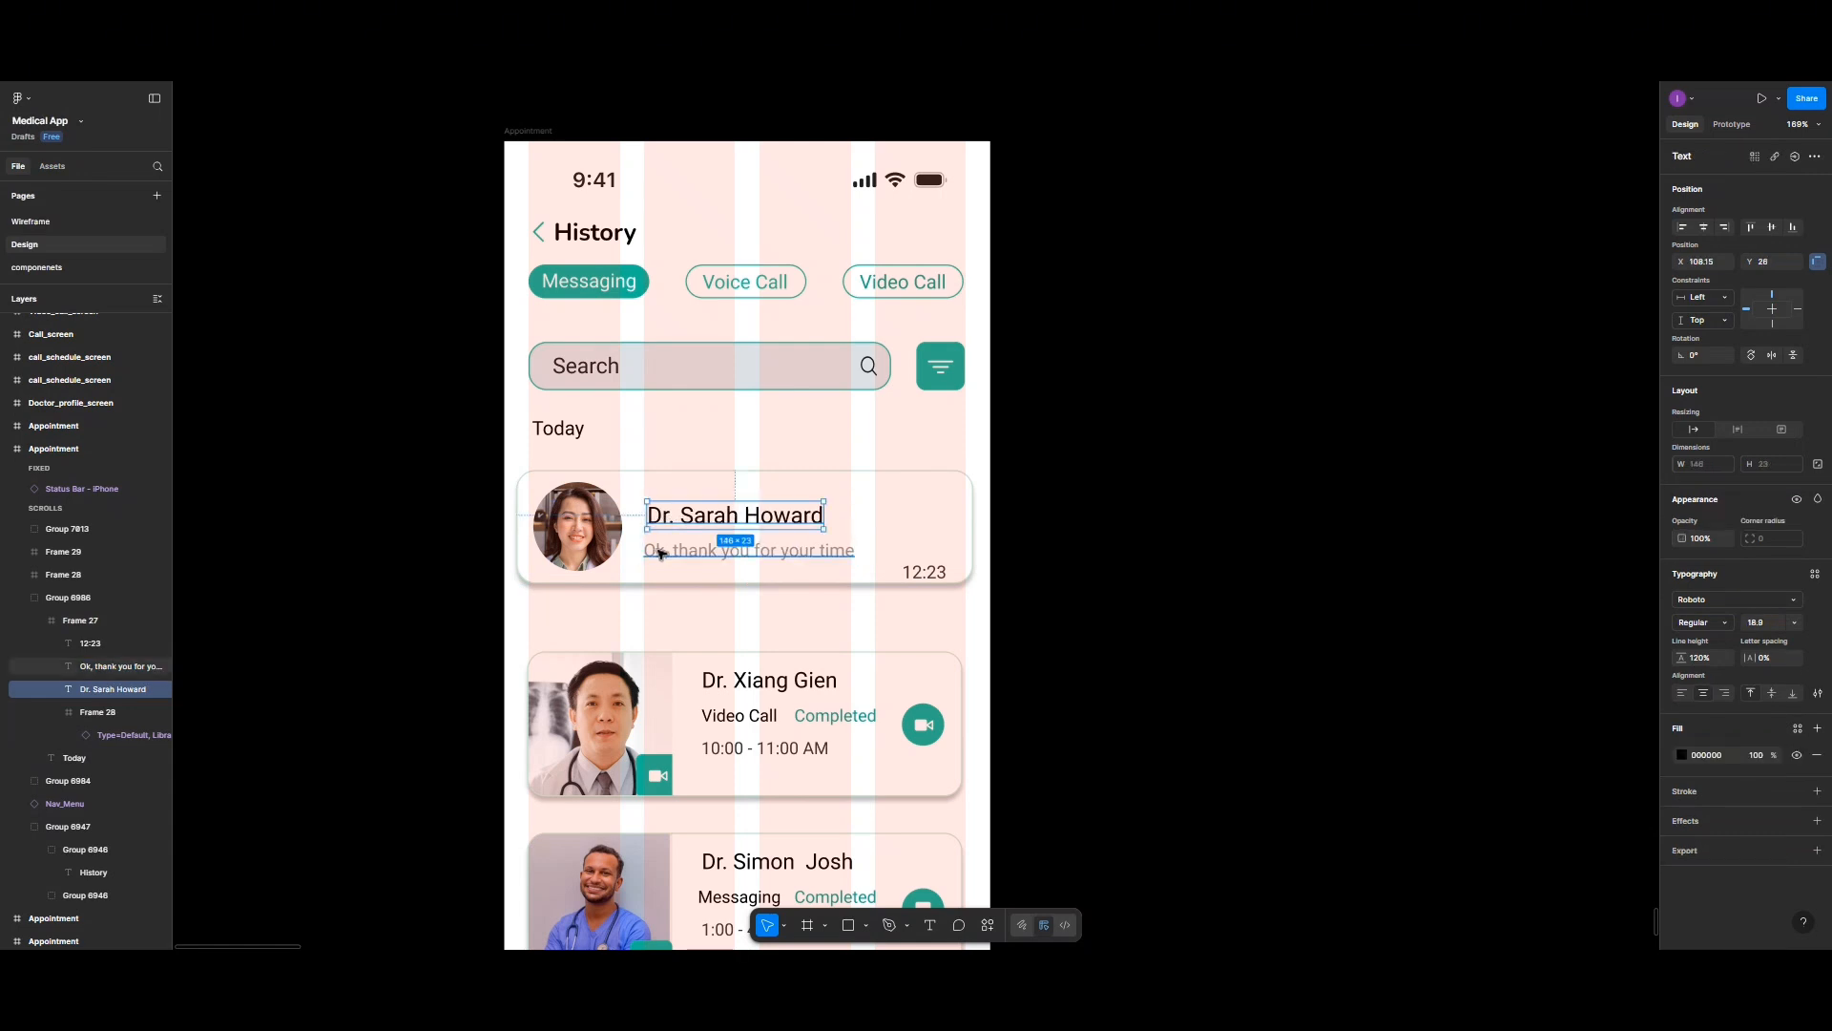
click(660, 553)
drag(660, 553, 665, 554)
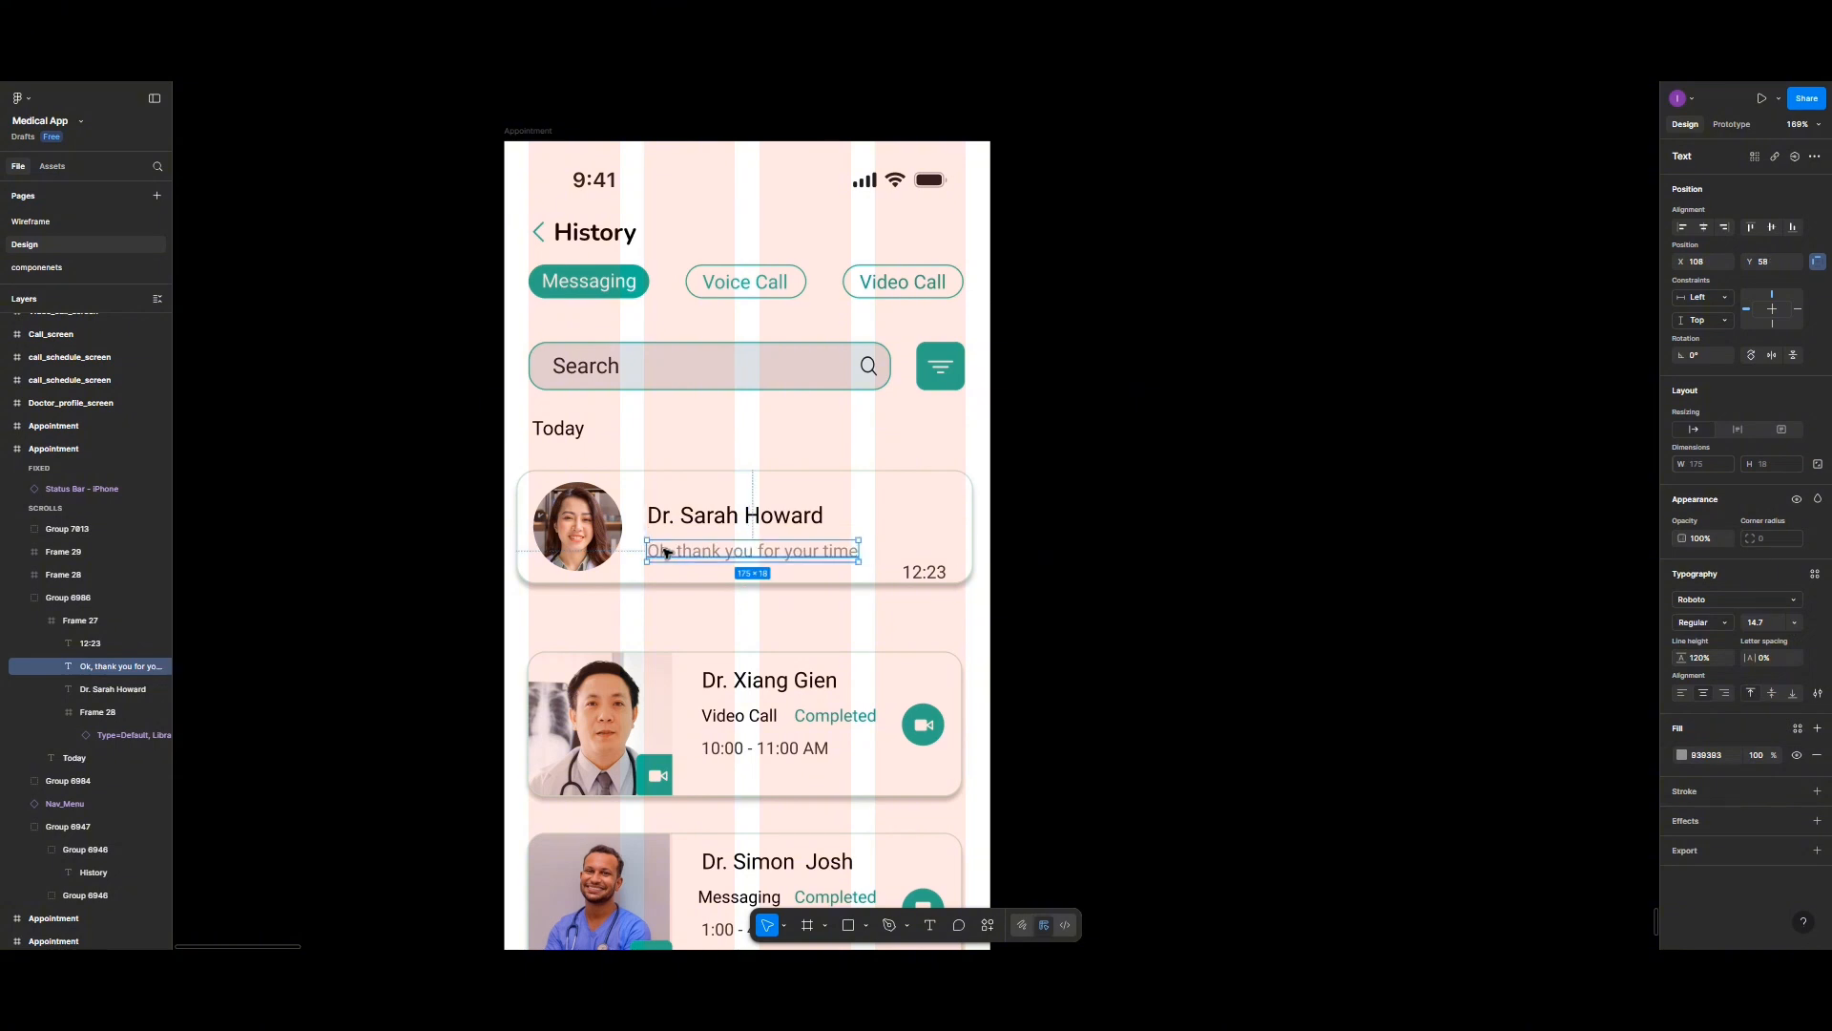
Step: Move the time in the first message card slightly up to about X 318, Y 69
click(918, 574)
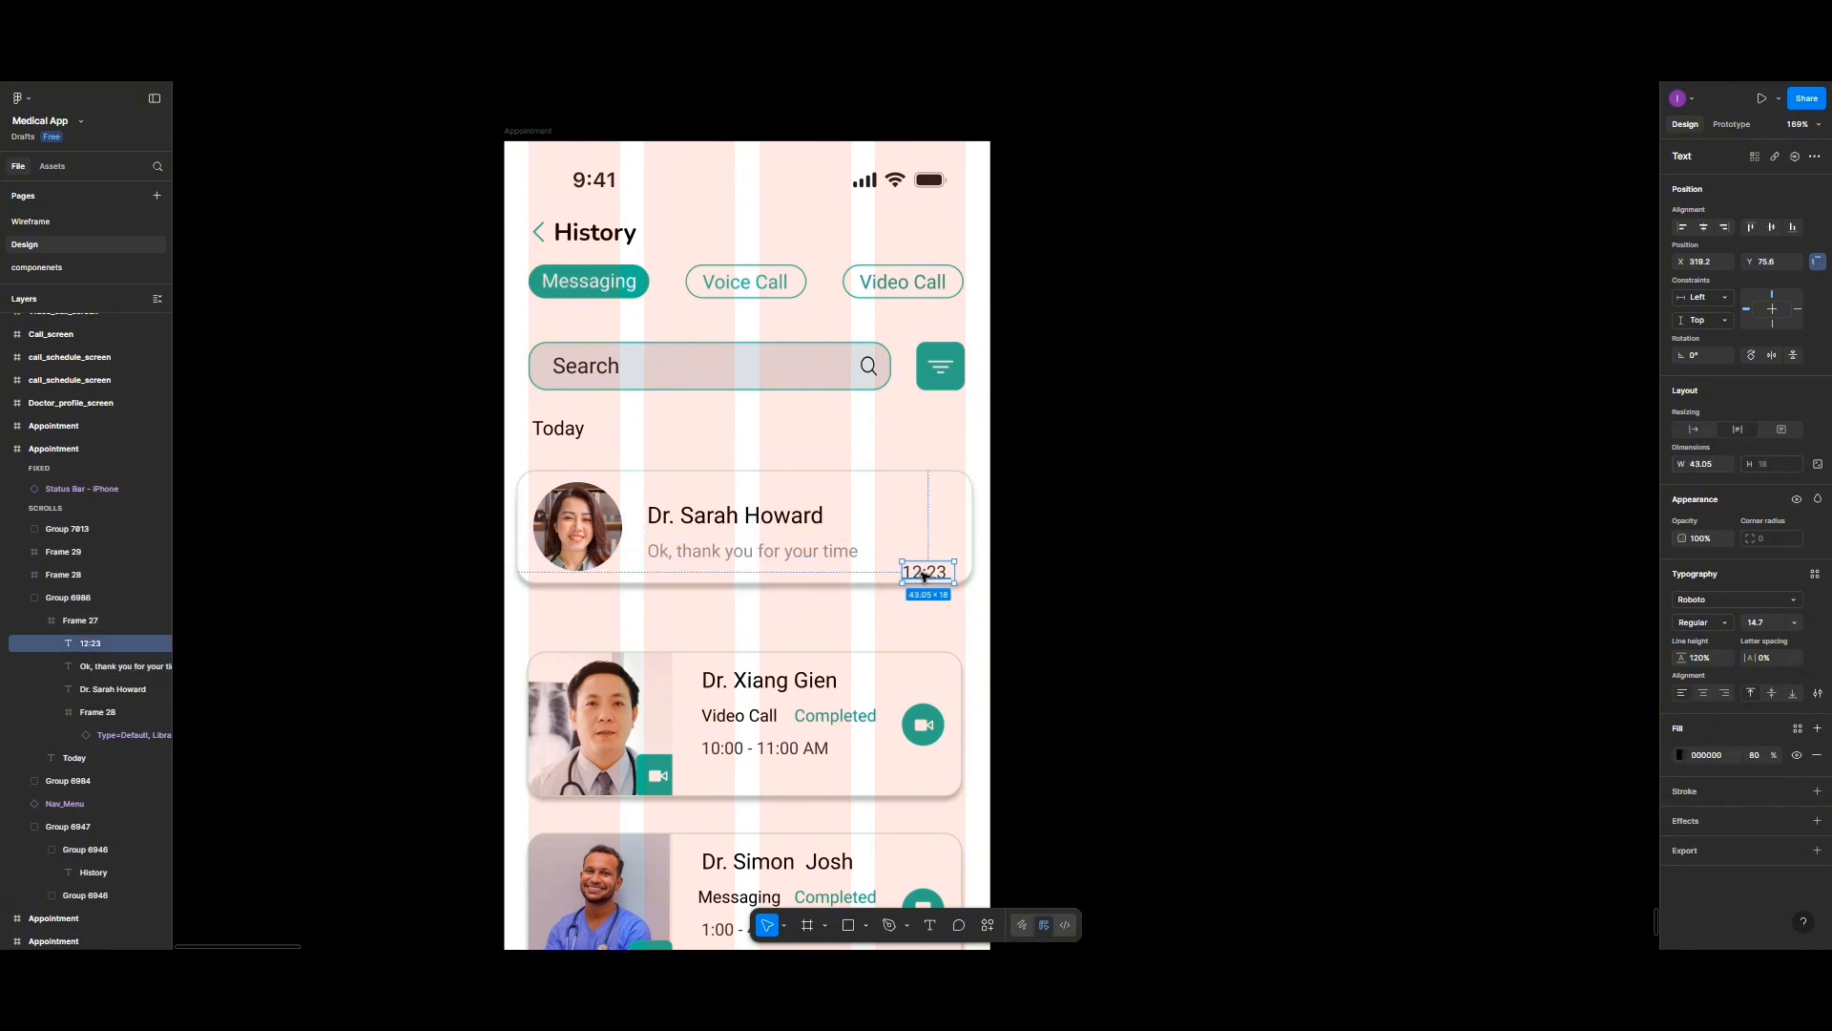
drag(919, 574, 923, 568)
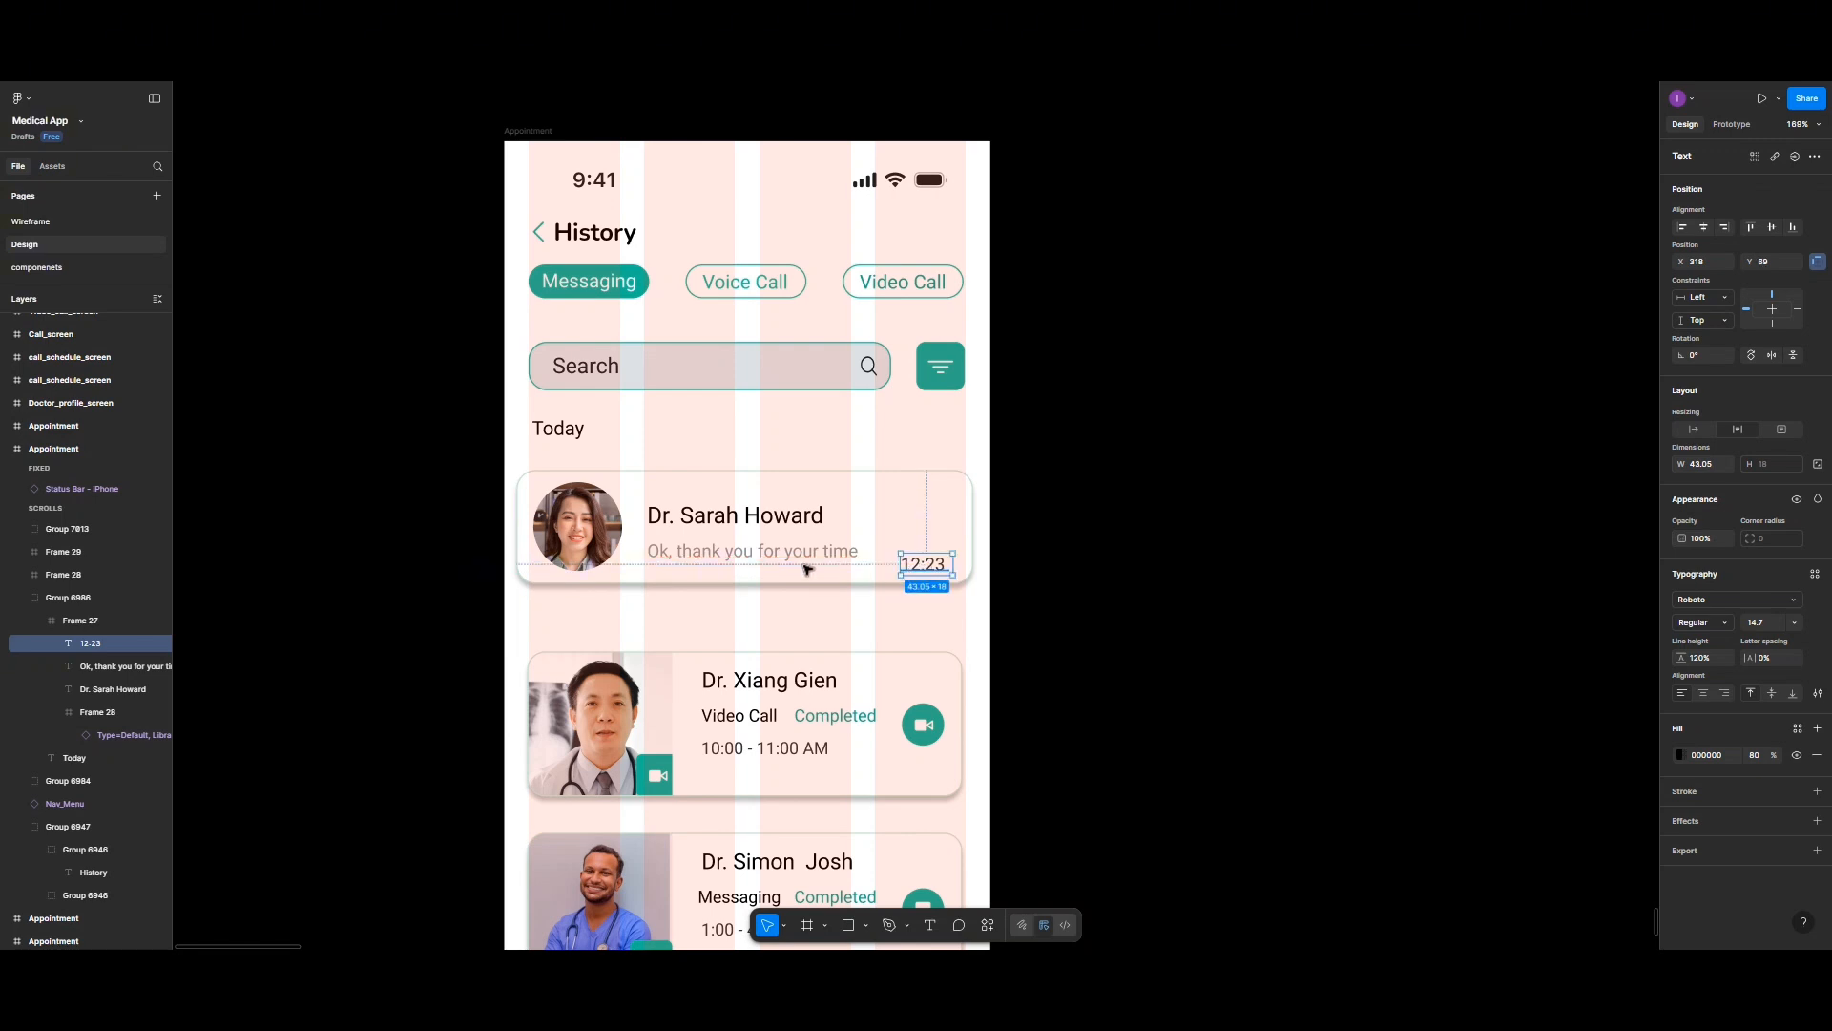
click(582, 528)
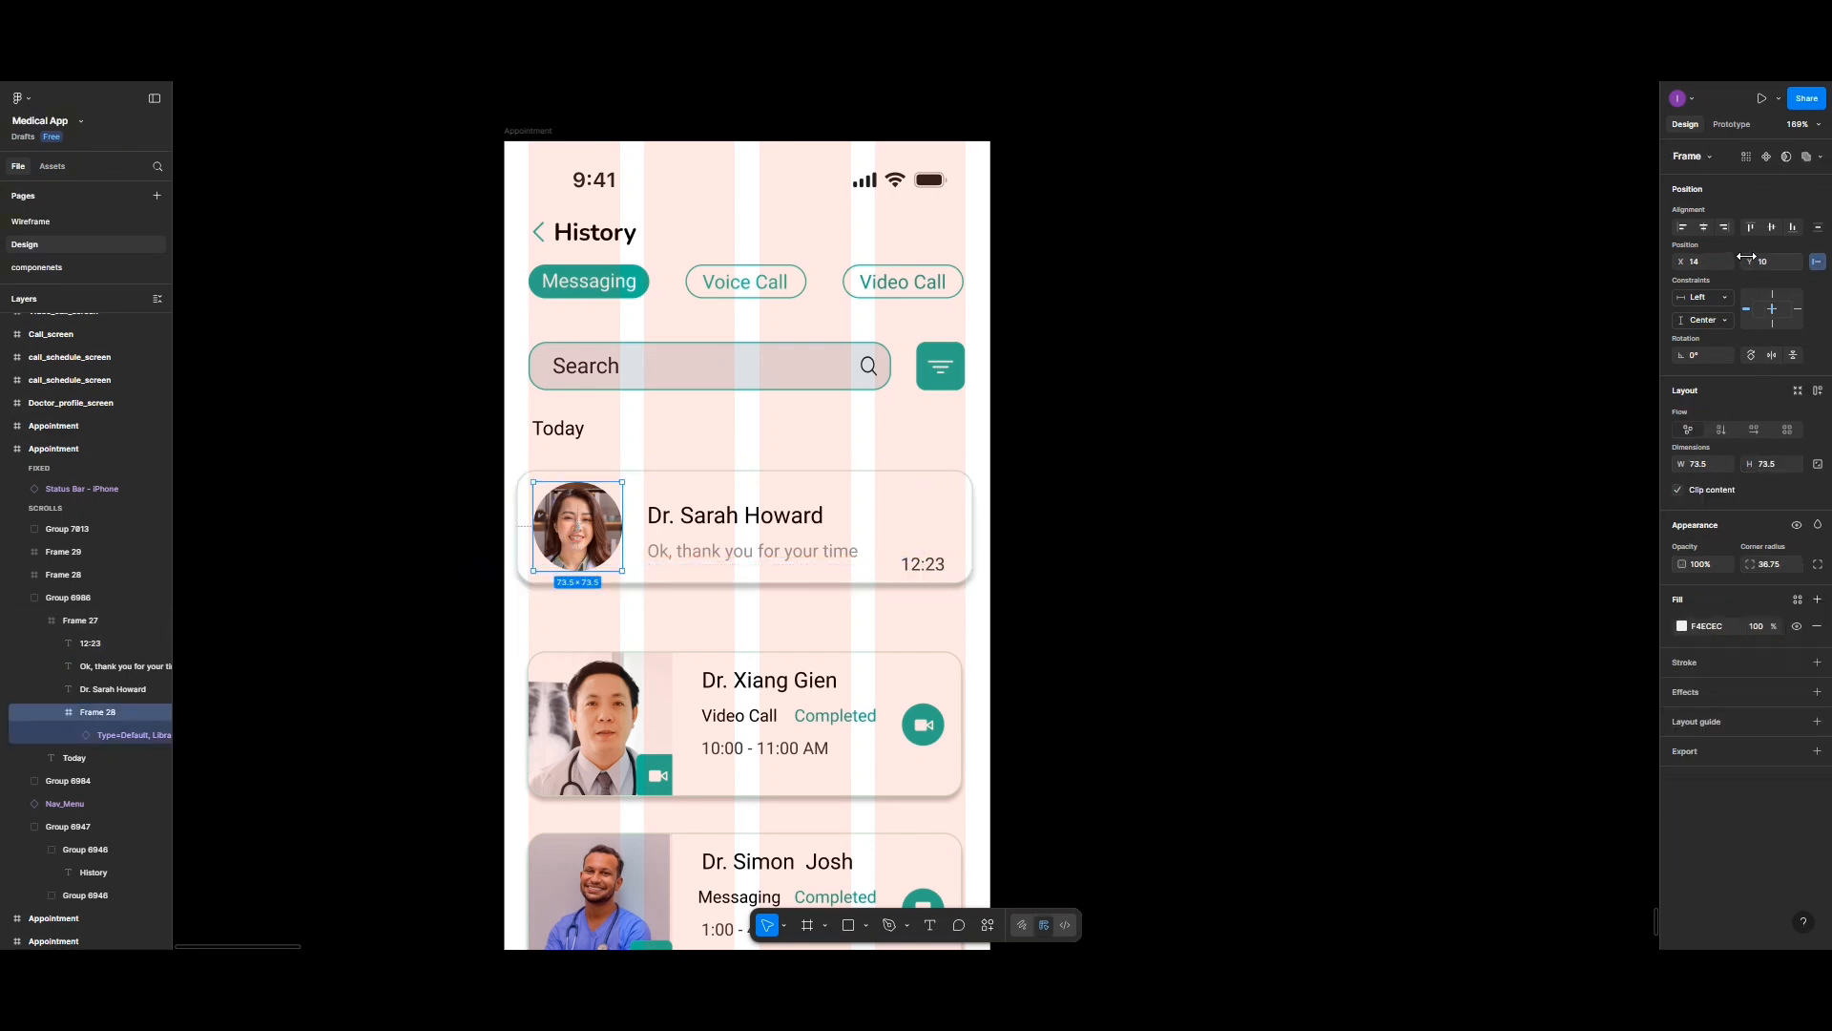
click(726, 522)
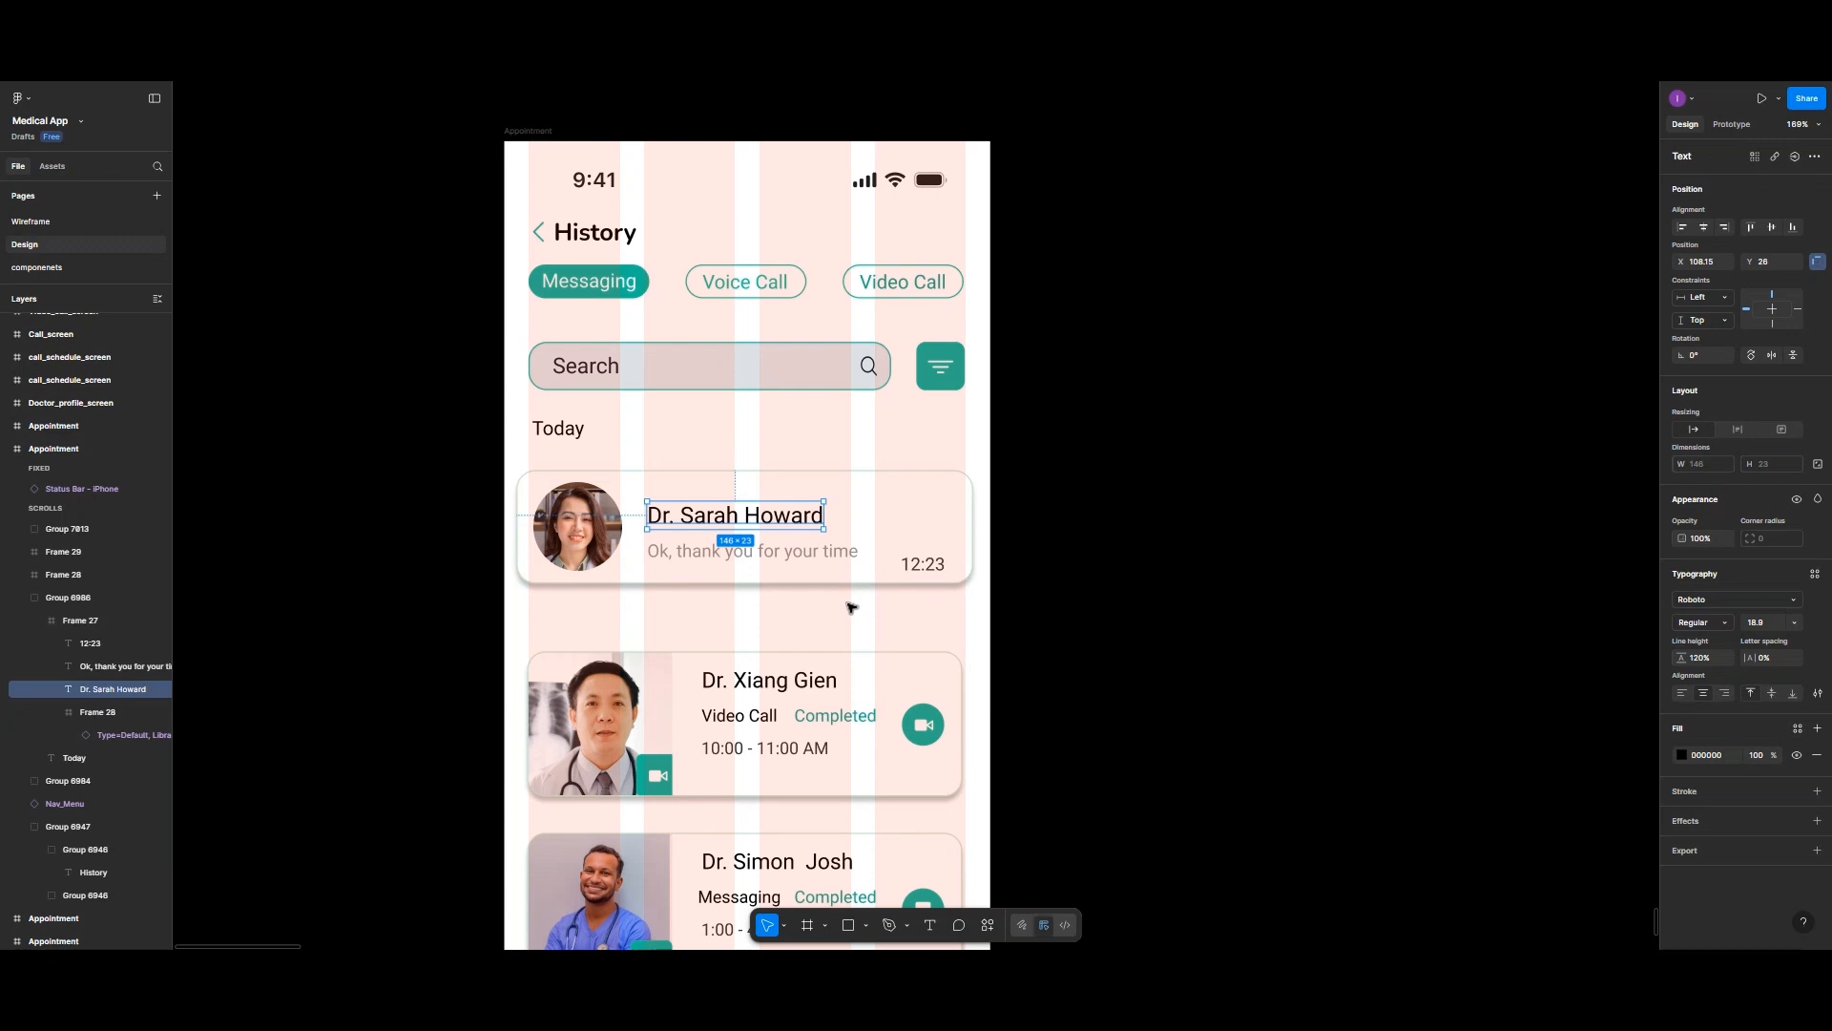
Step: Delete the two old video-call and messaging appointment cards below the first message card
scroll(644, 707, down, 3)
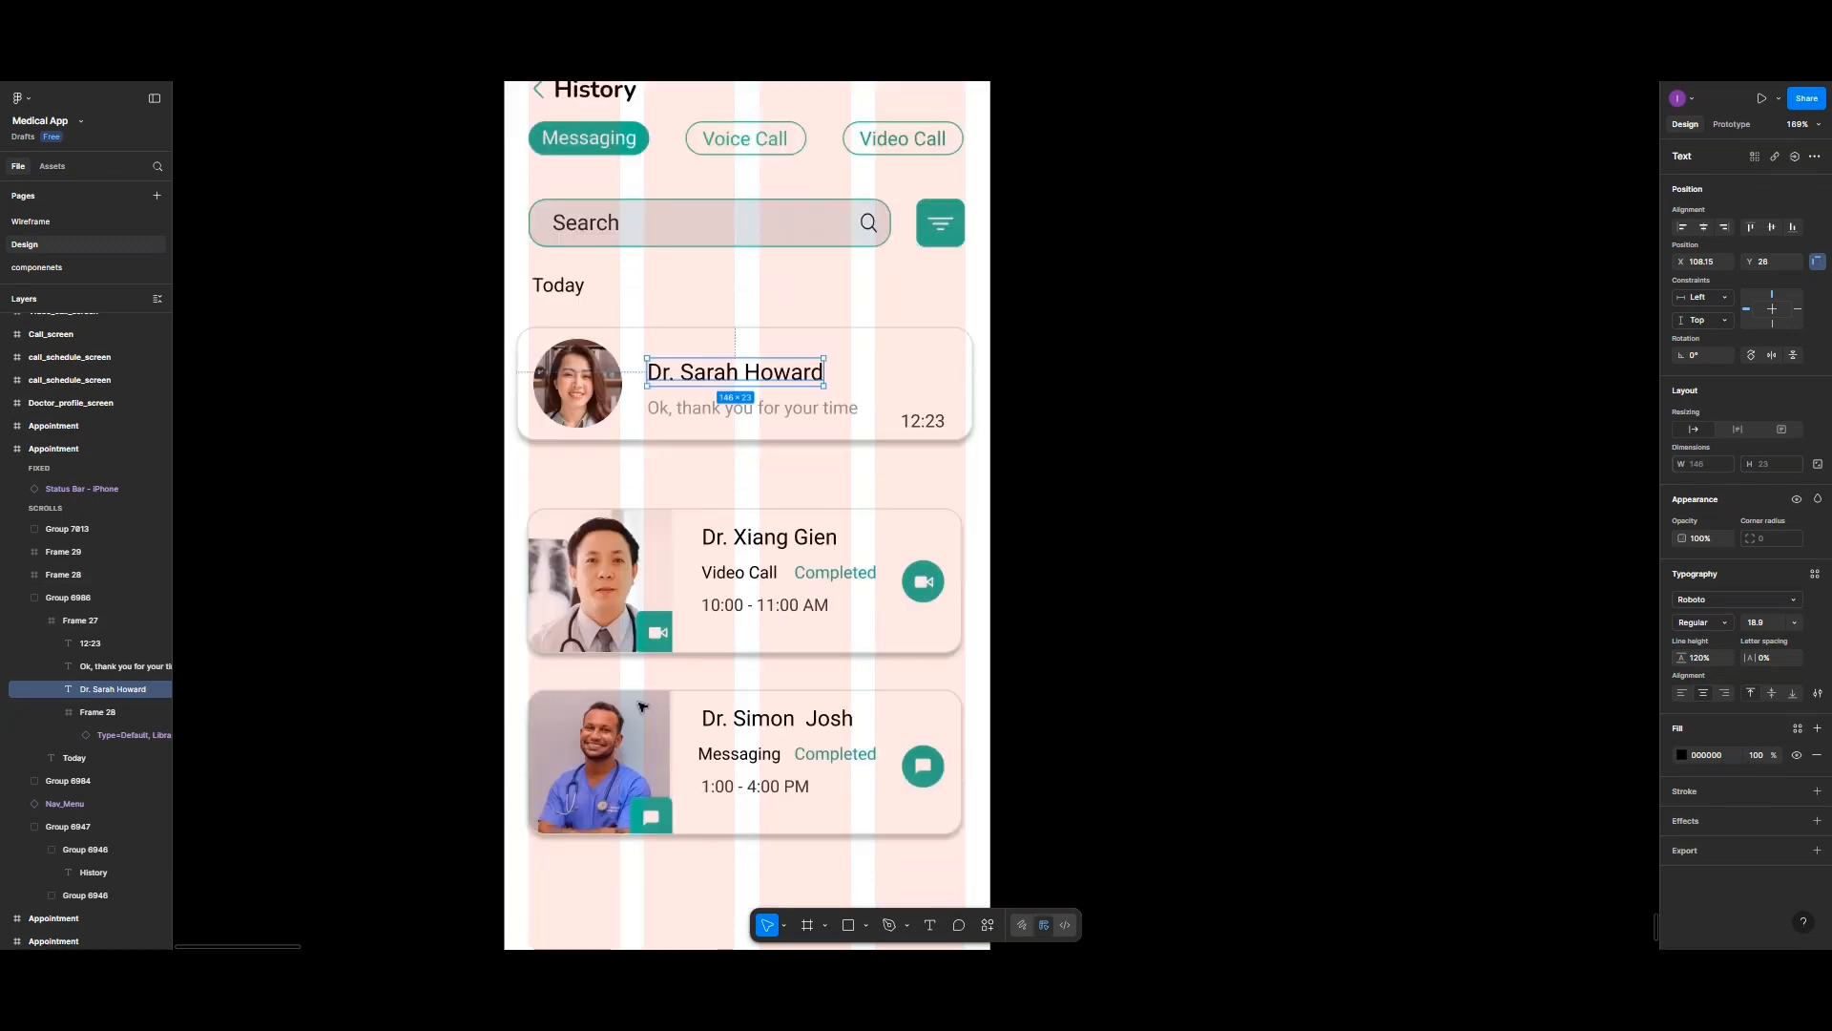
scroll(668, 630, down, 2)
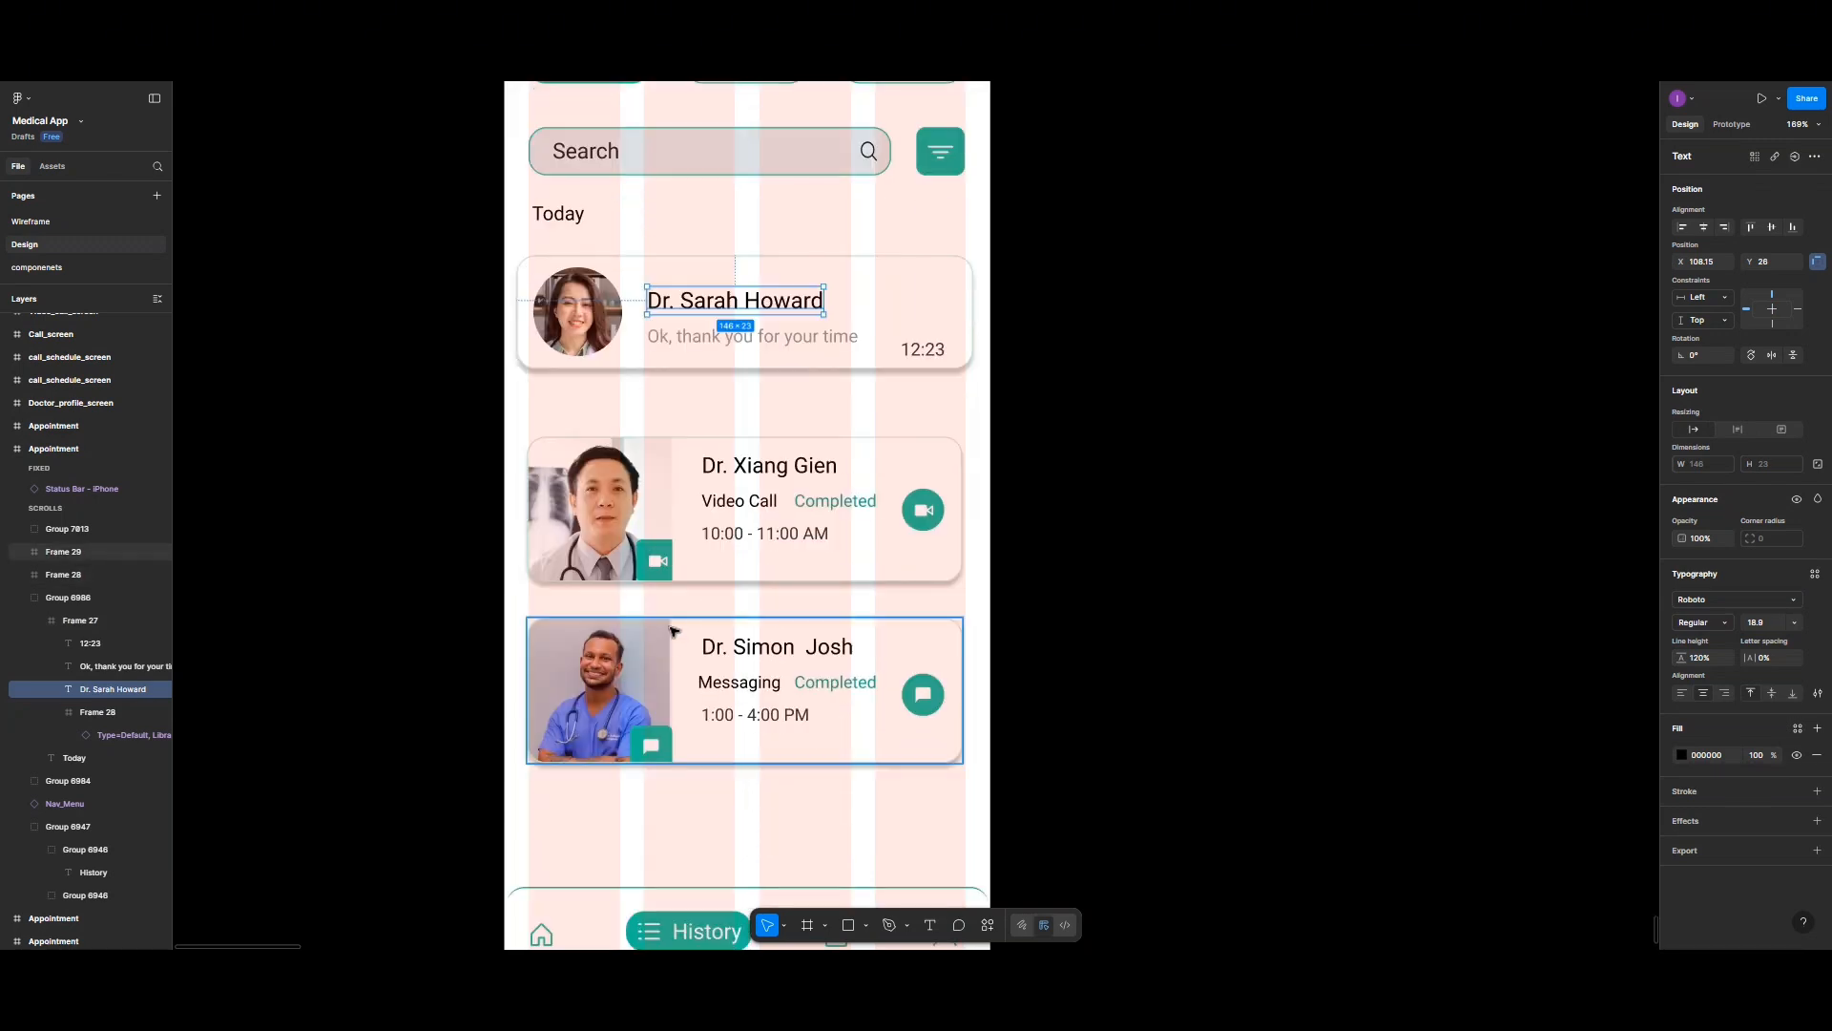
click(684, 563)
shift+click(684, 682)
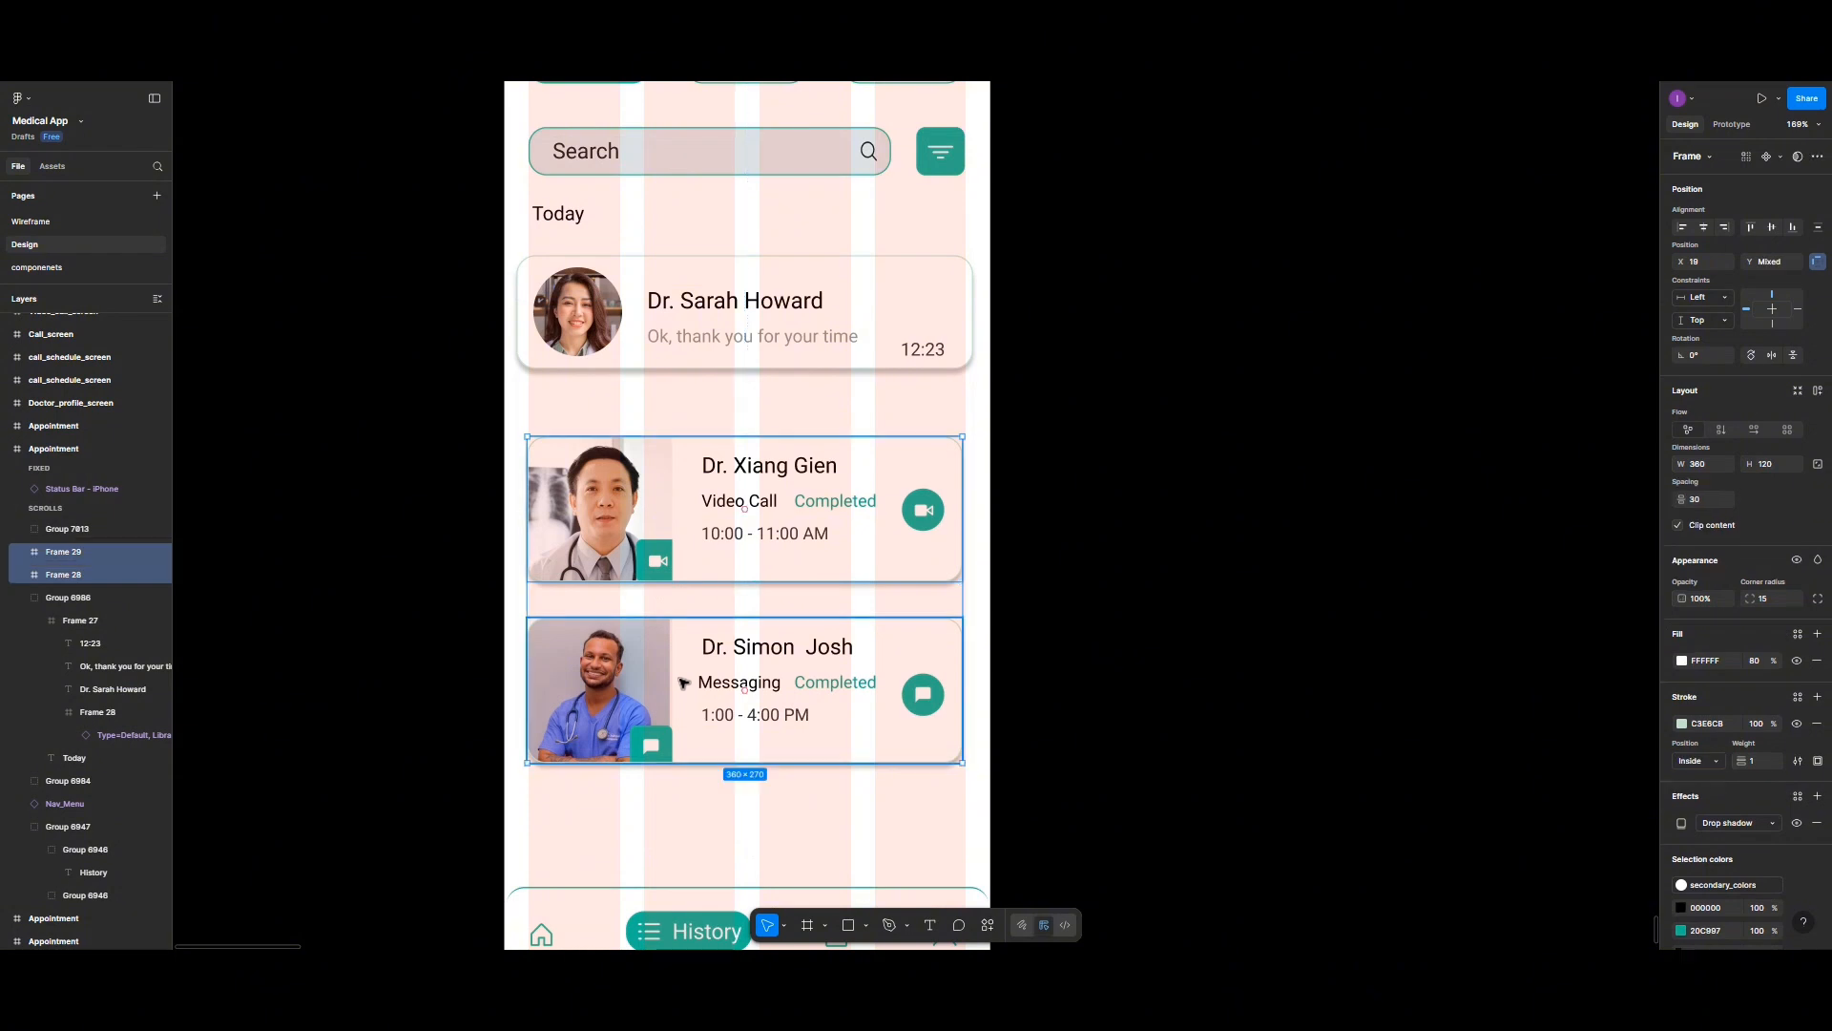
scroll(683, 682, down, 4)
scroll(683, 681, down, 2)
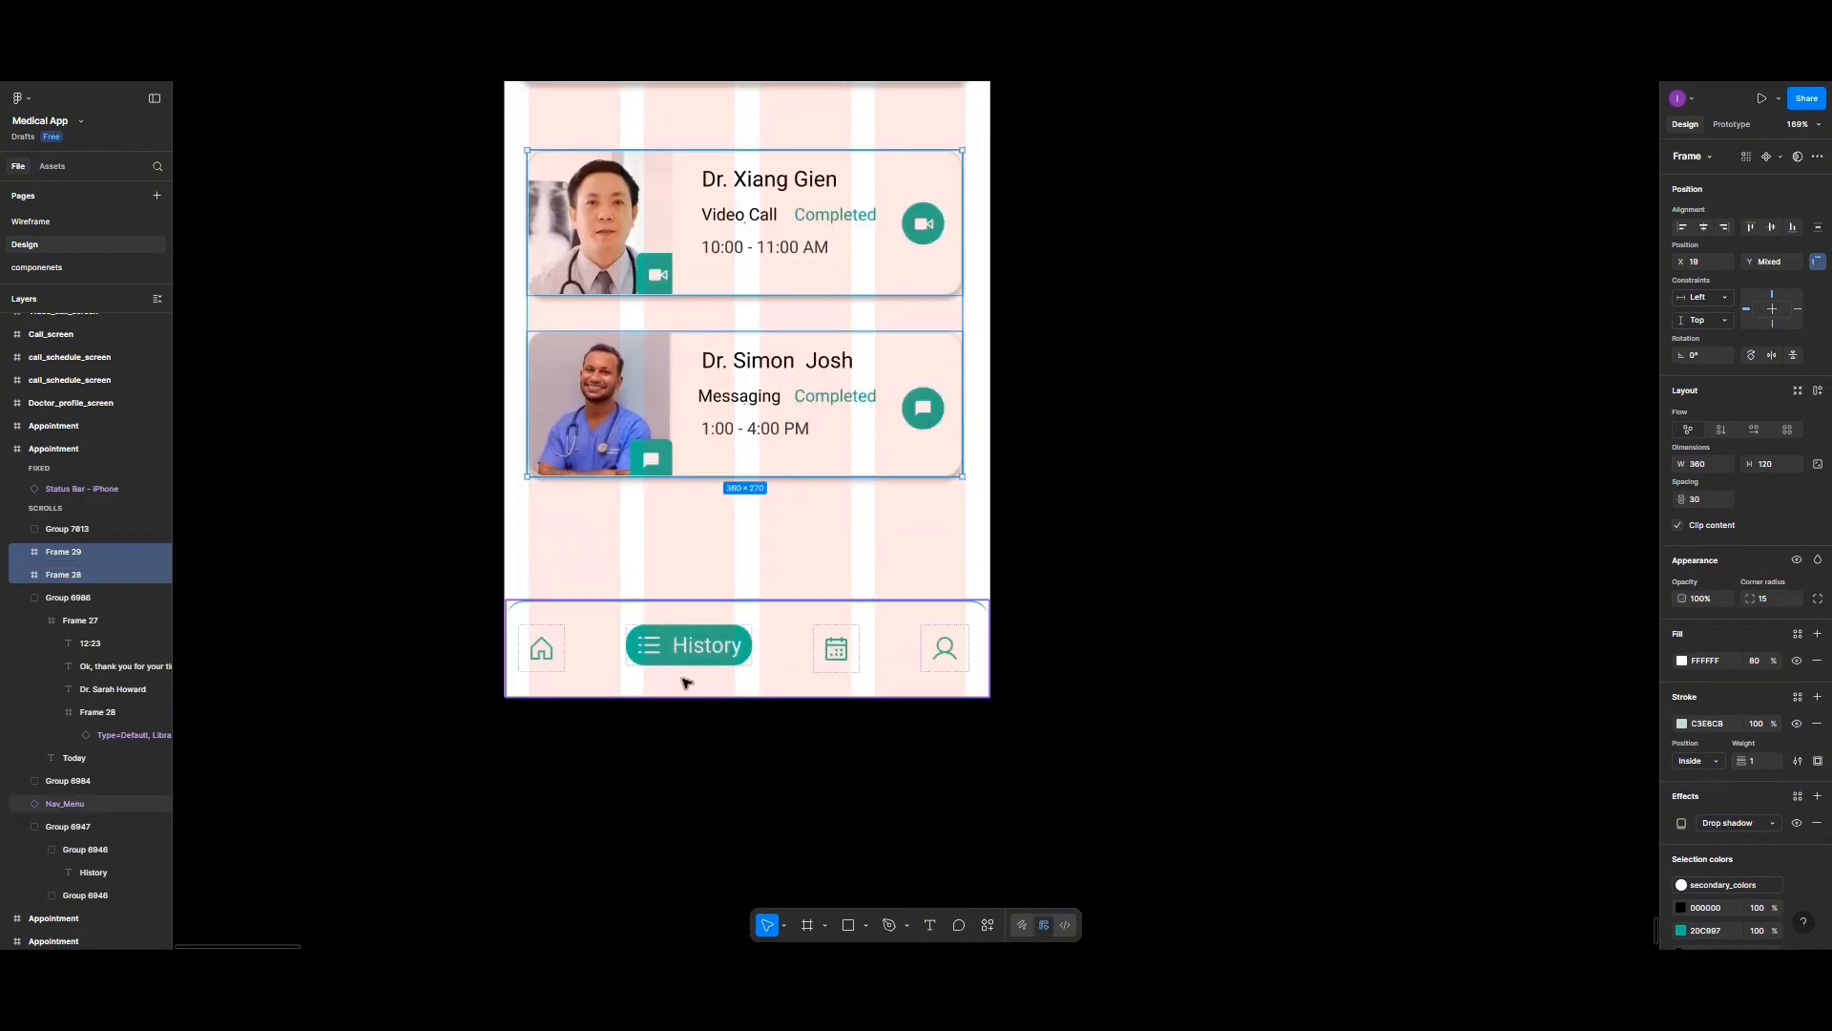
key(Delete)
Step: Duplicate the message card directly below the original, at X 10, Y 391
scroll(692, 630, up, 10)
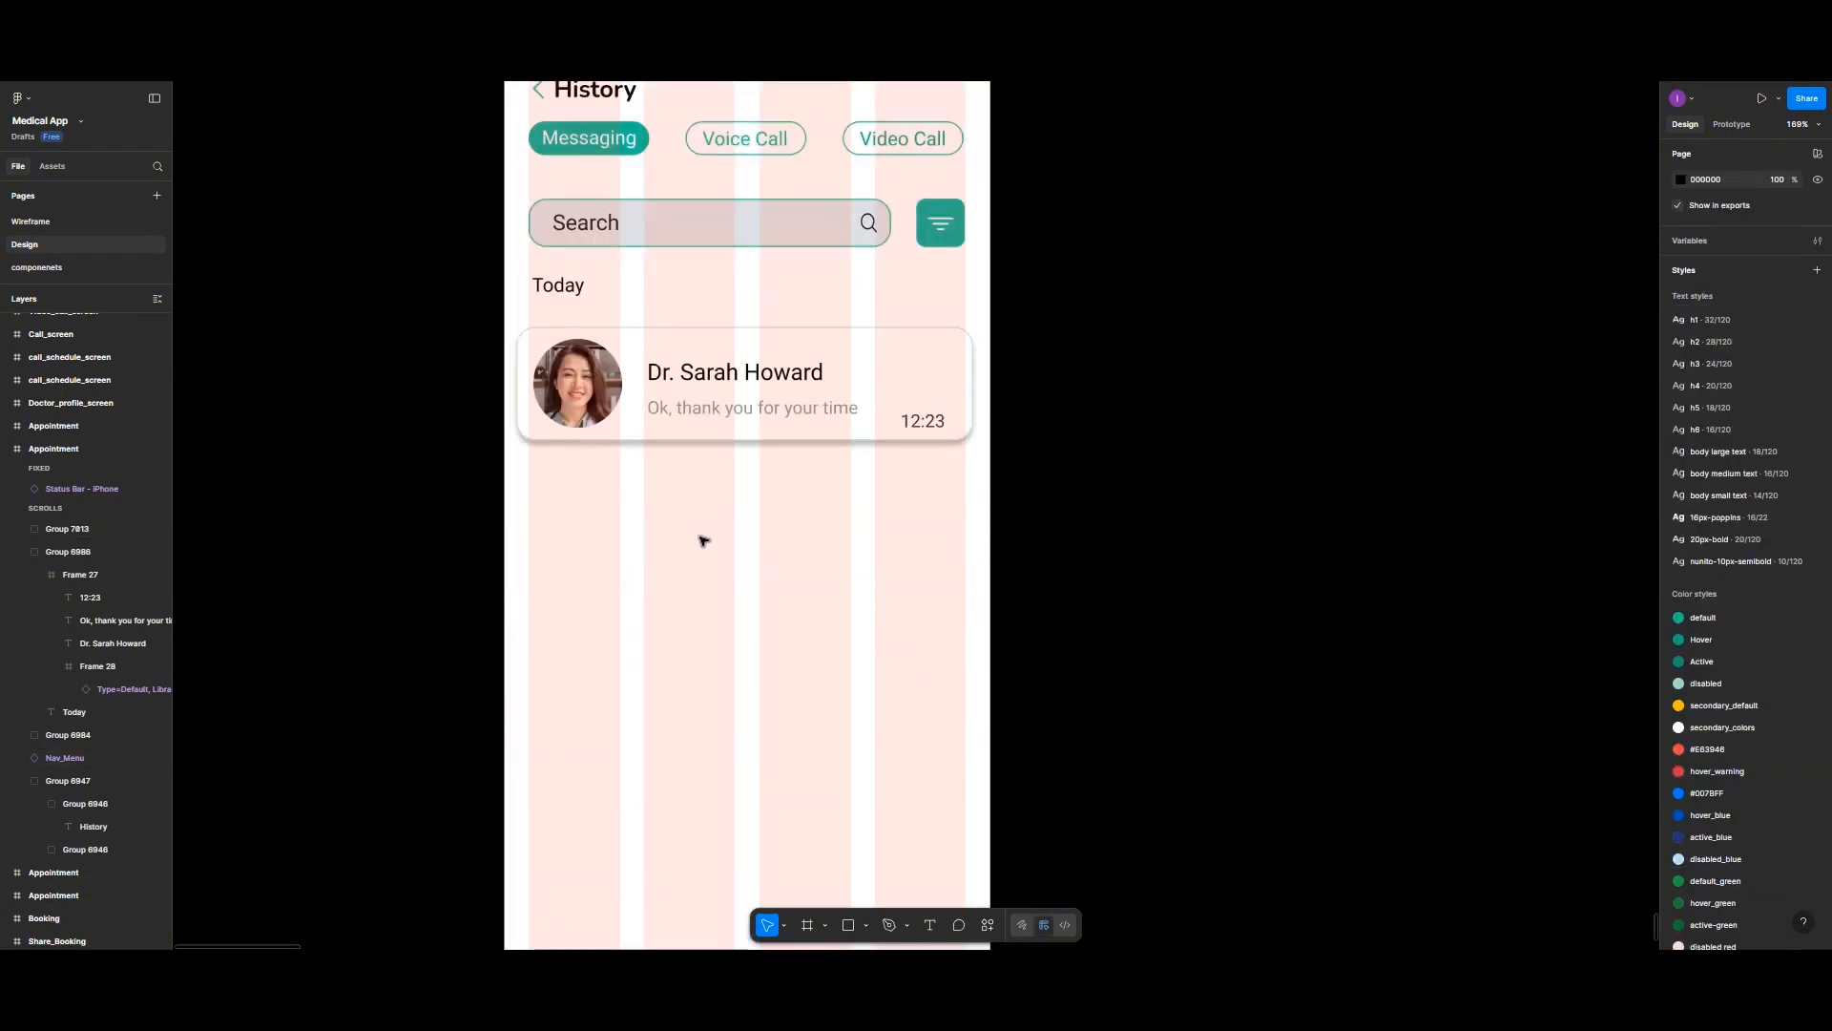
click(661, 408)
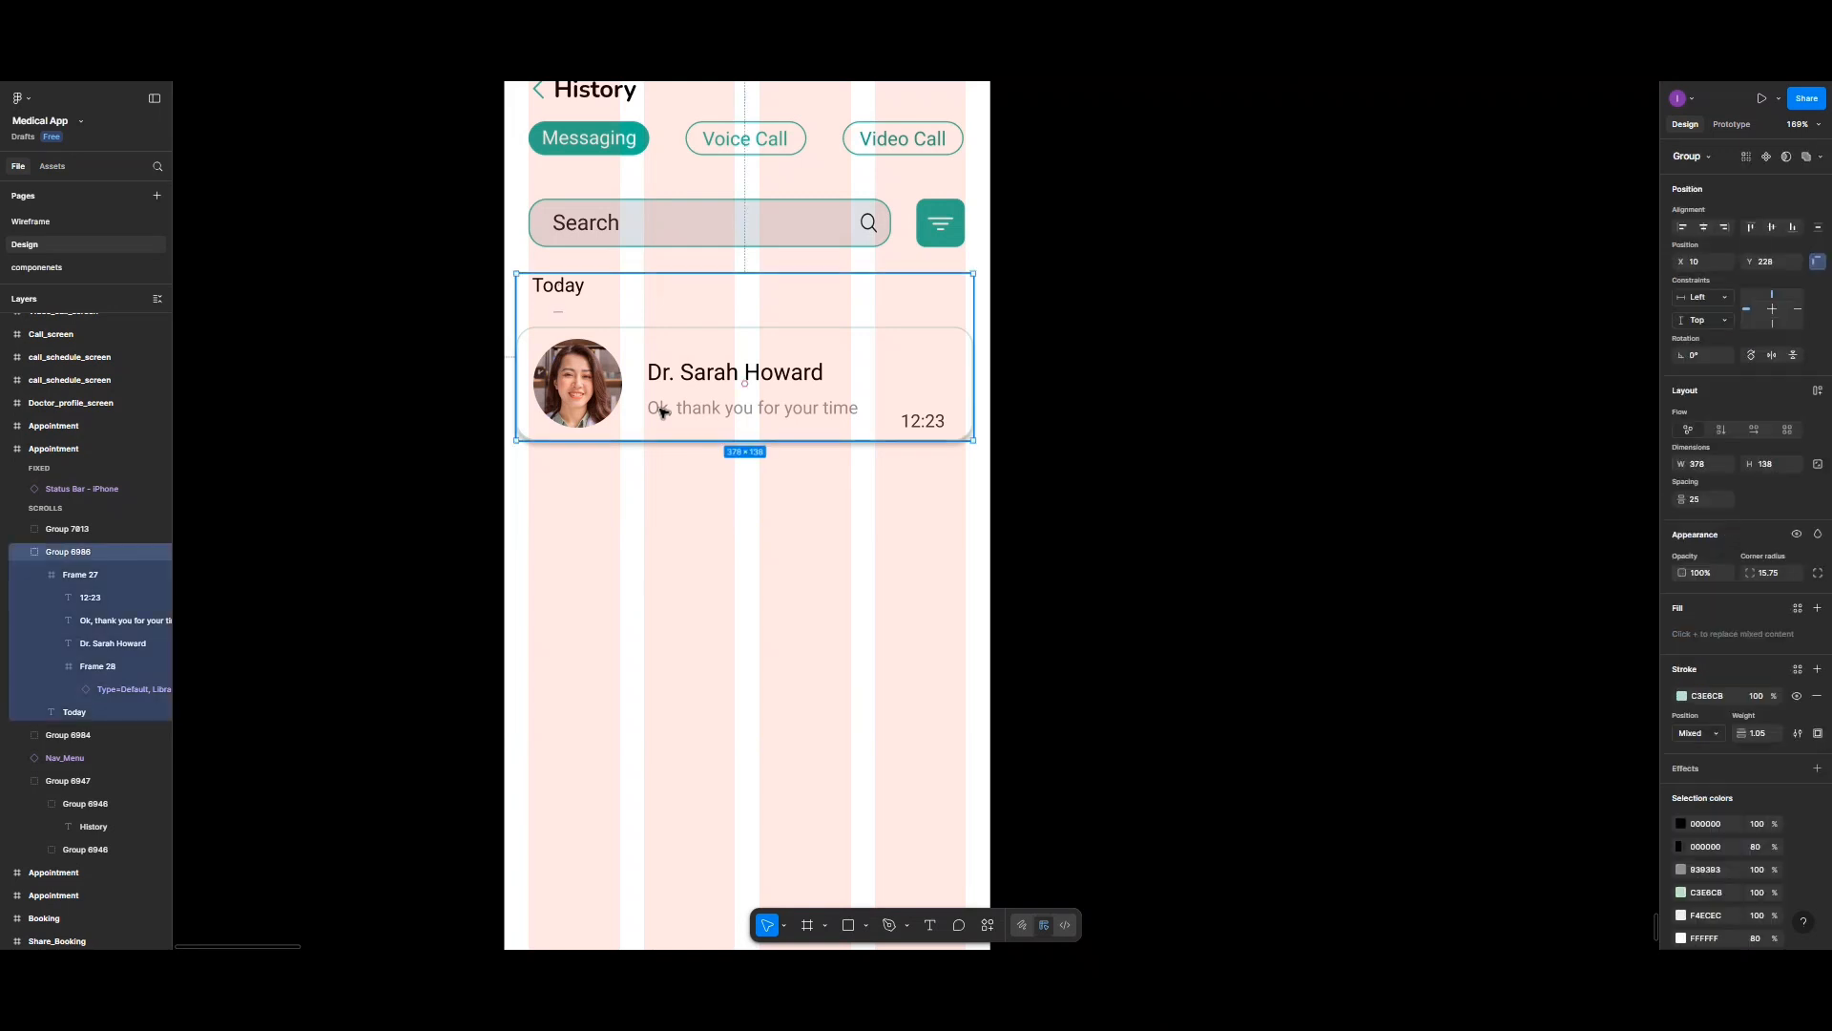
double_click(664, 411)
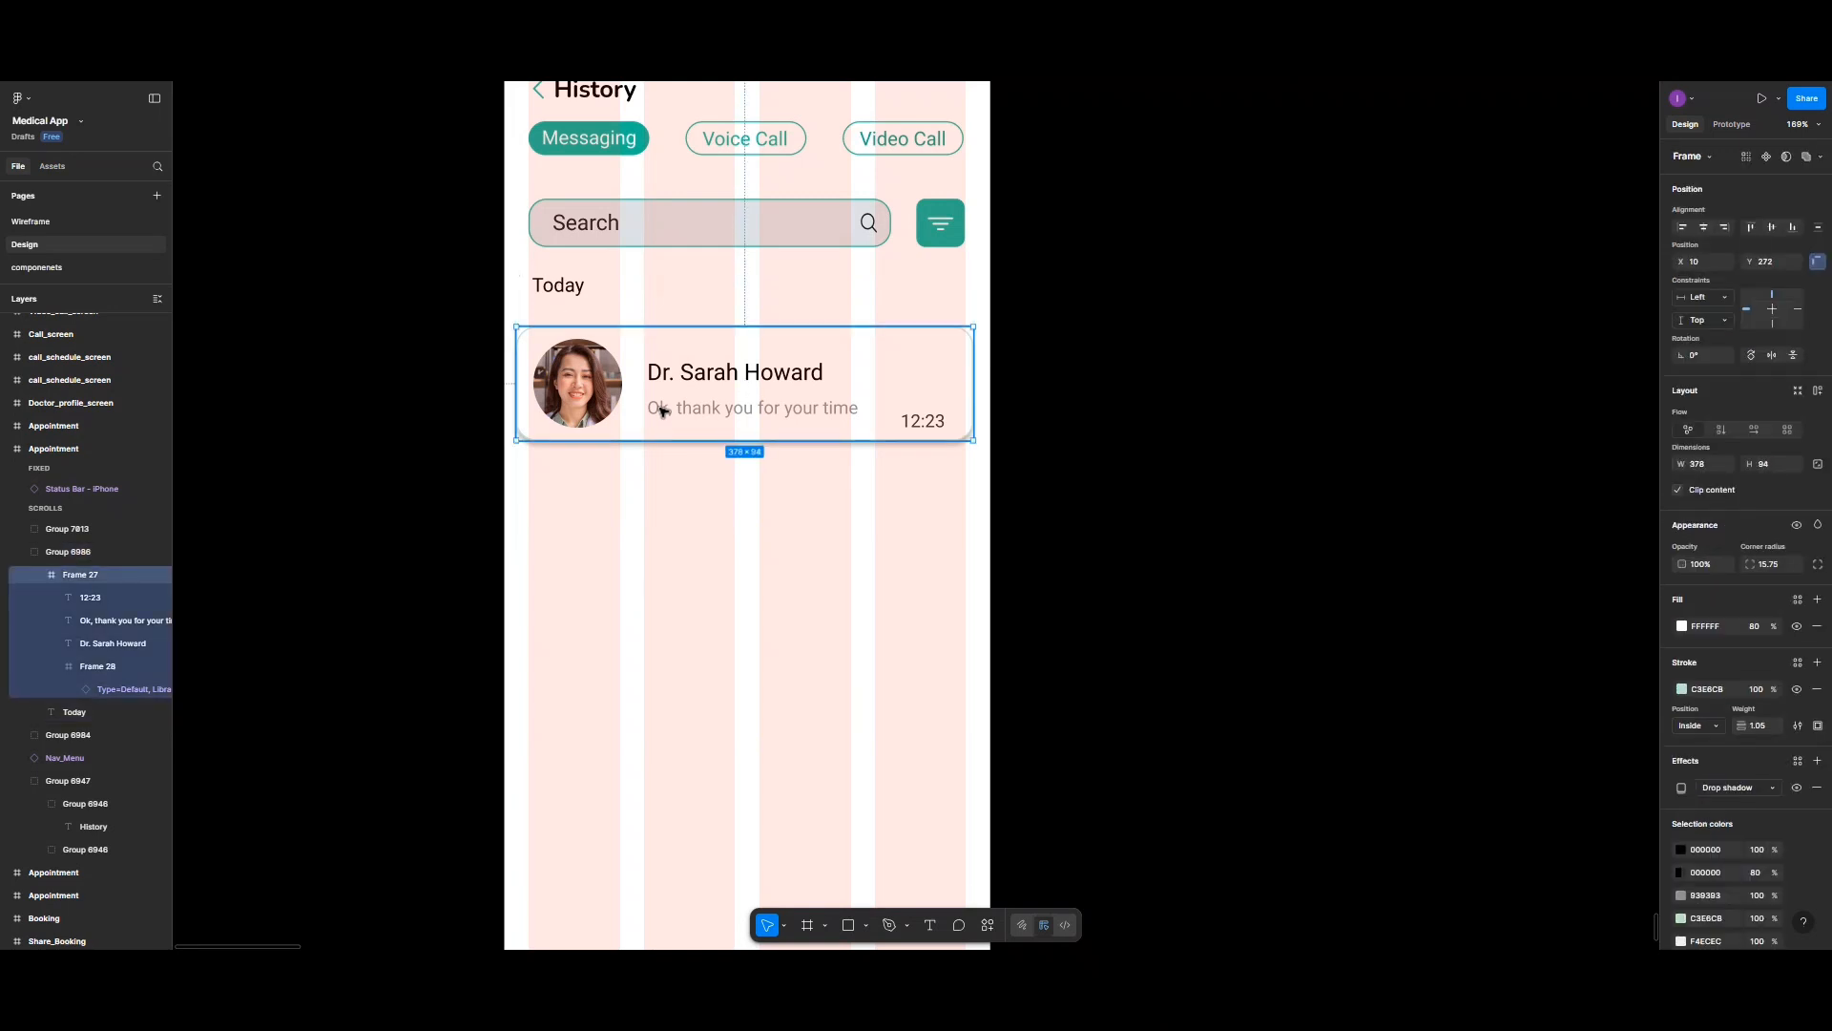
drag(663, 410, 664, 550)
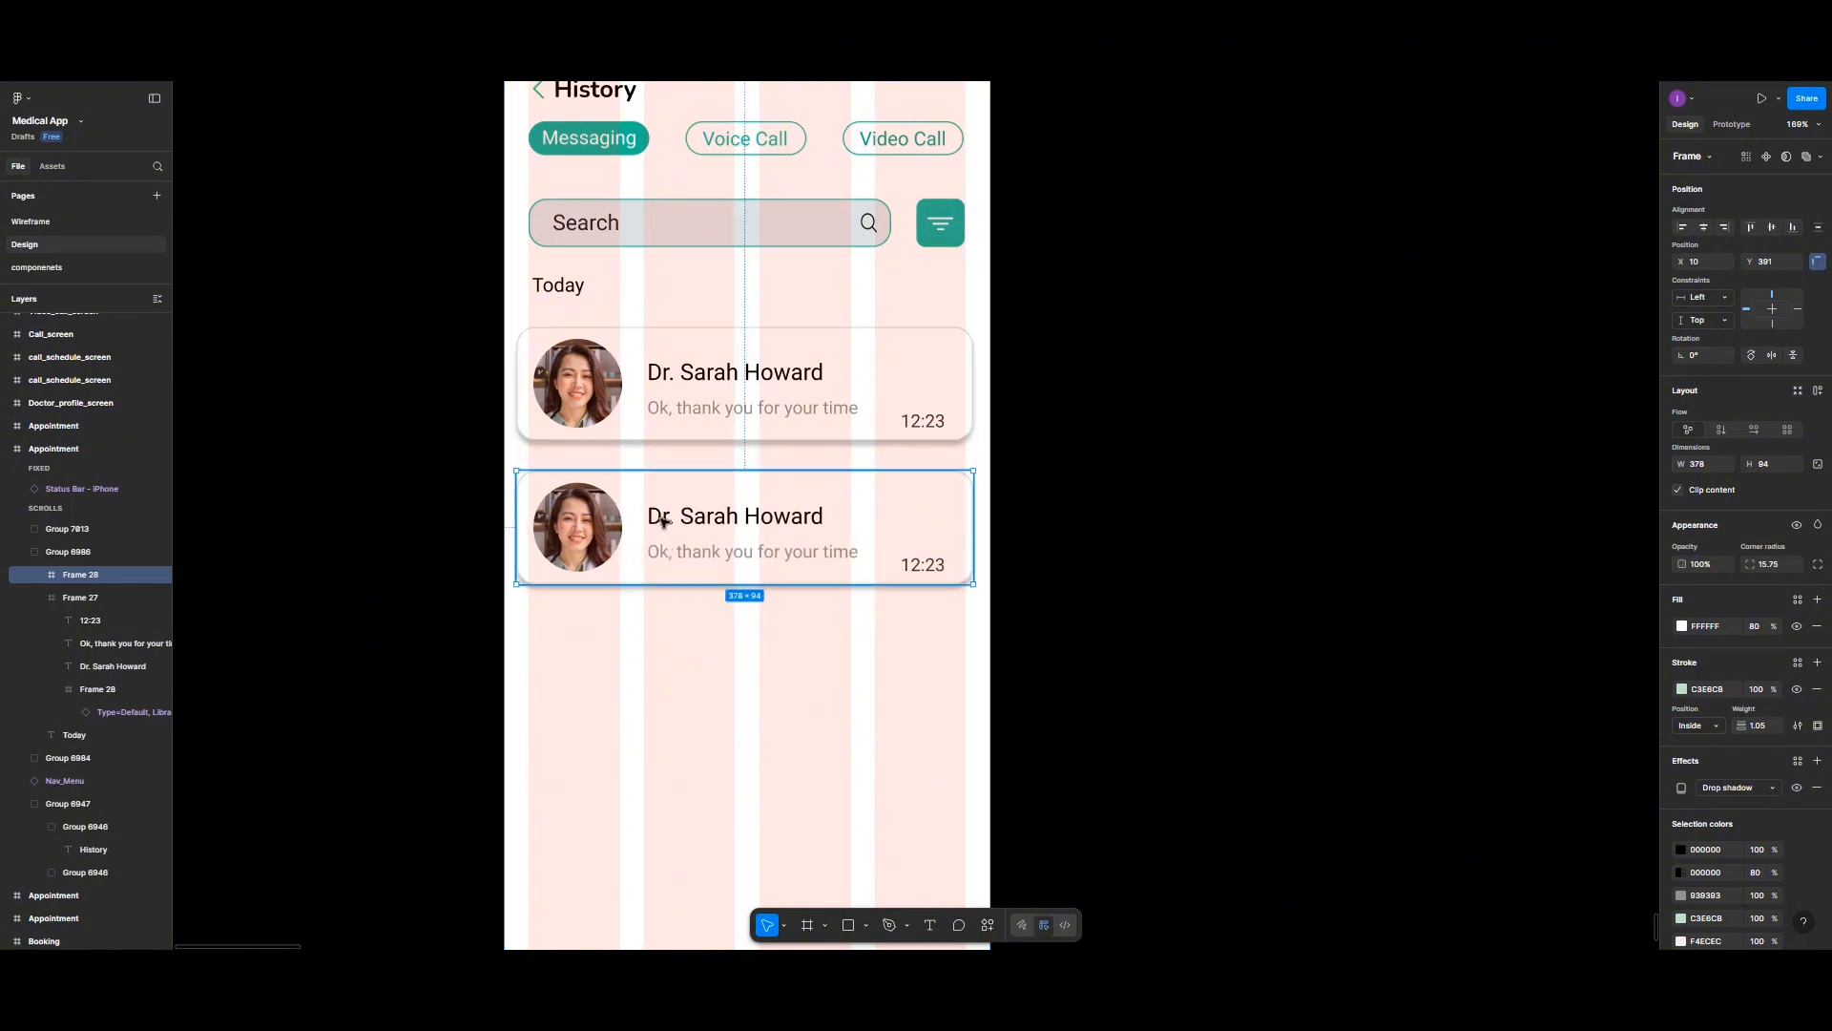
Step: Change the duplicated card's message to "That was Awesome!" and align its start edge with the doctor's name
double_click(695, 553)
double_click(697, 552)
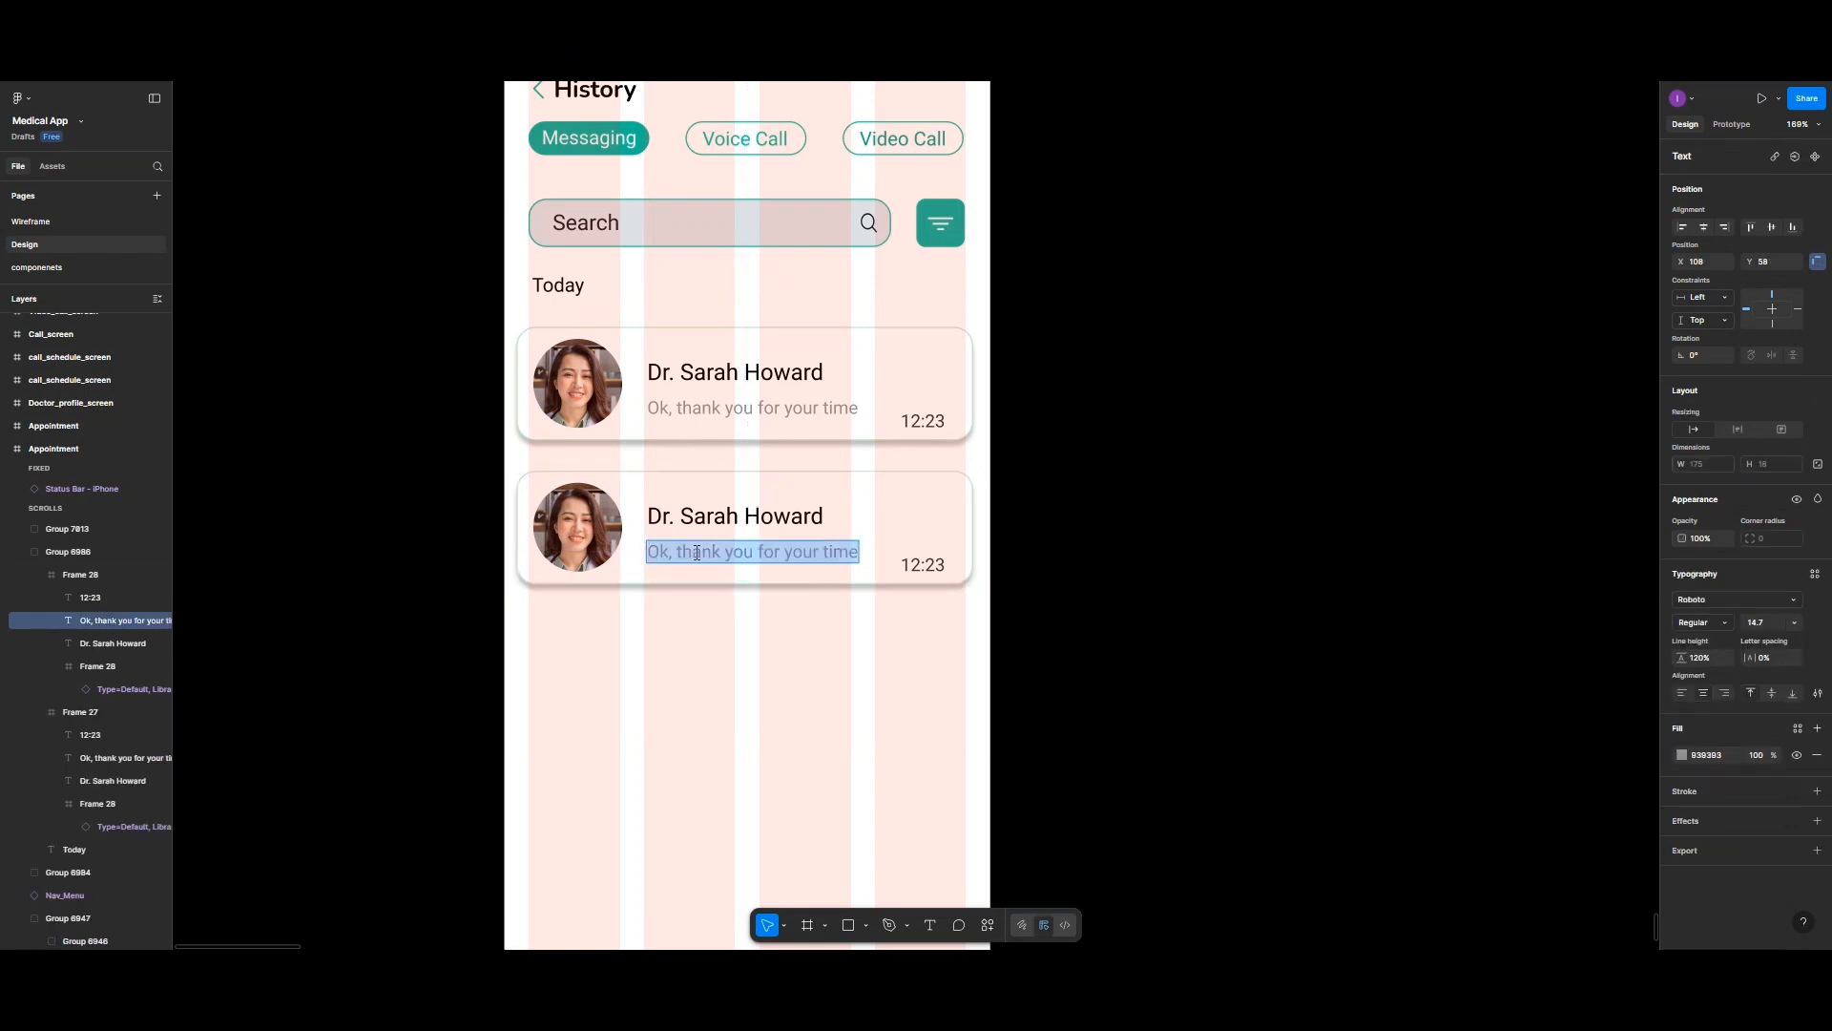
text(T)
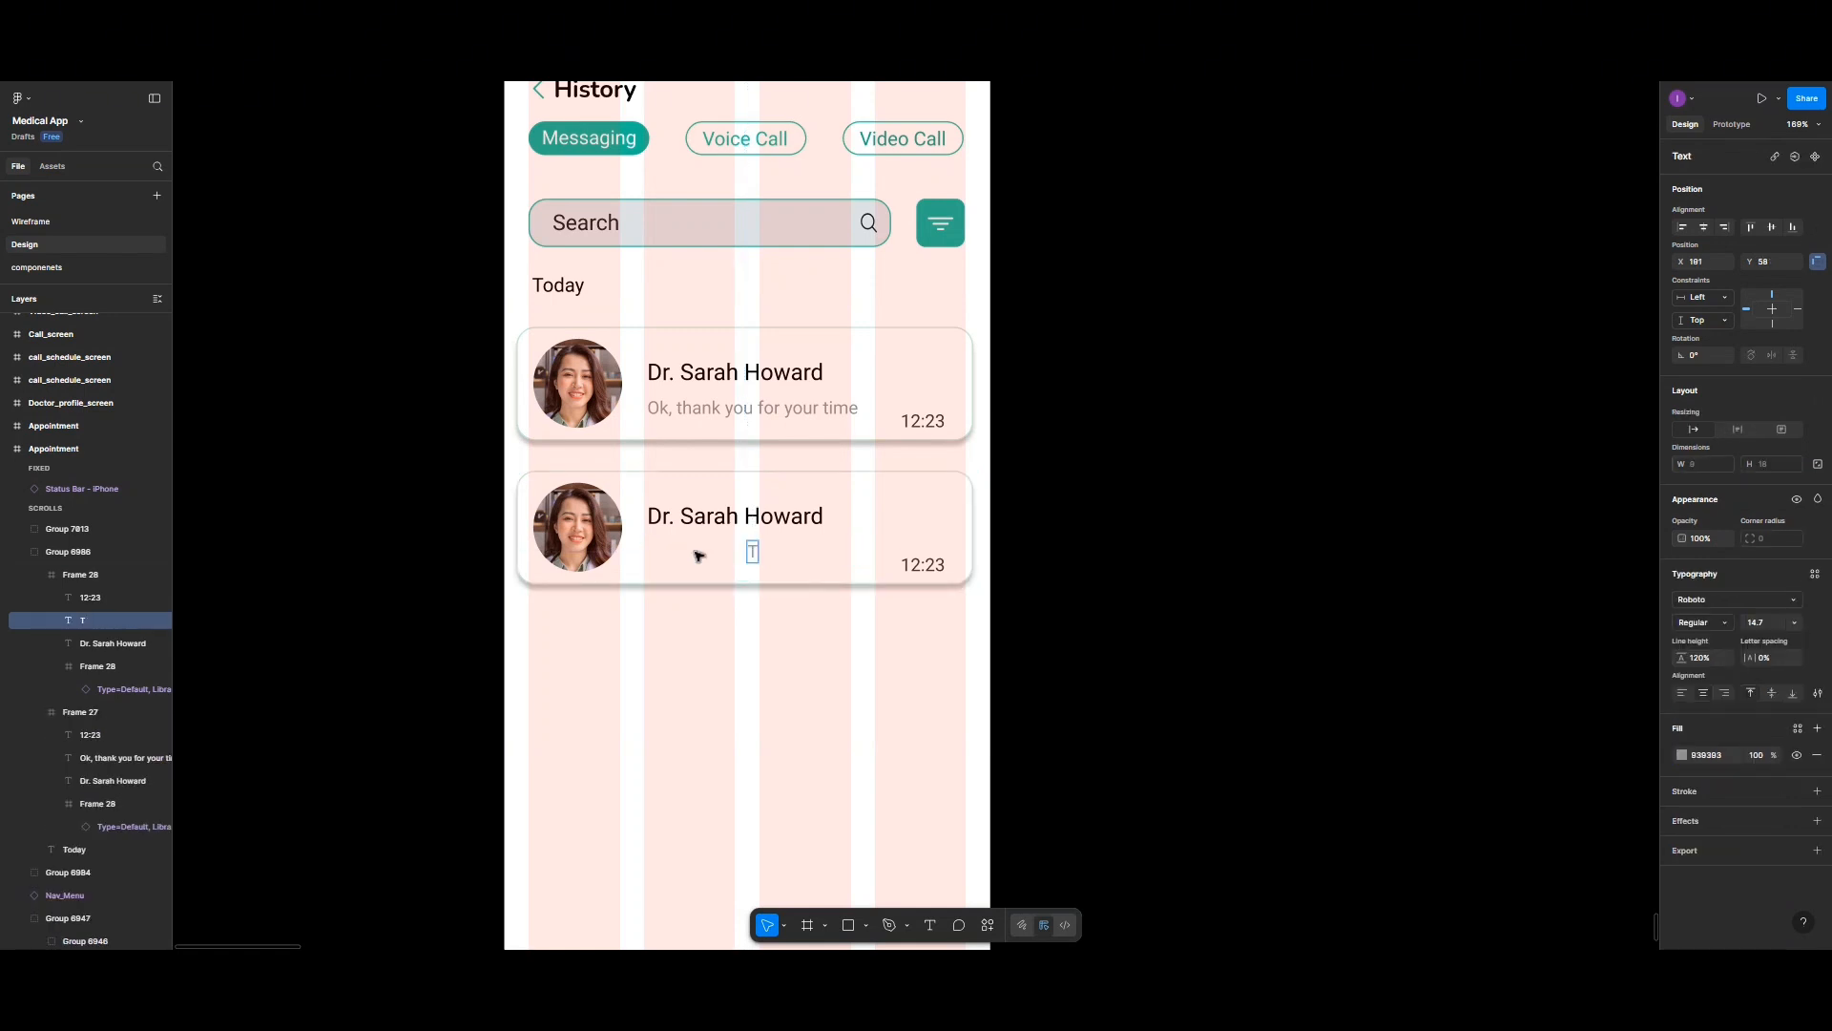
text(hat was Awesome)
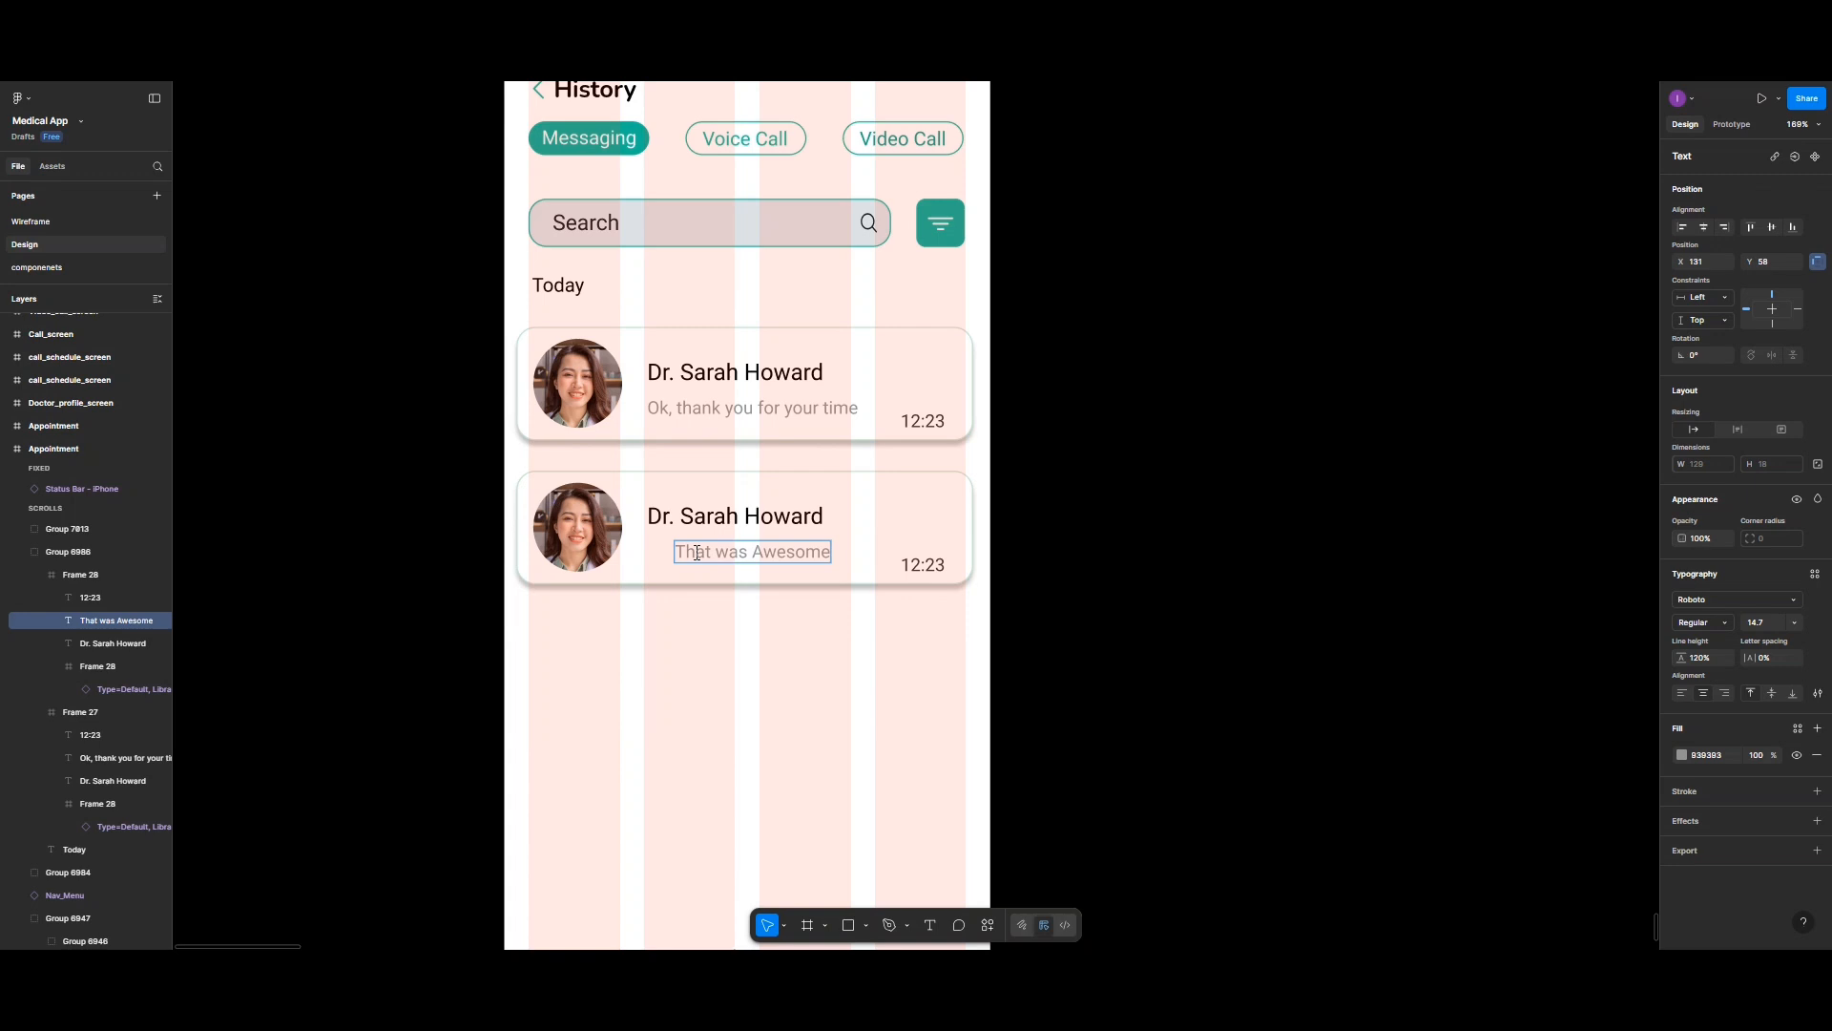
text(!)
key(Escape)
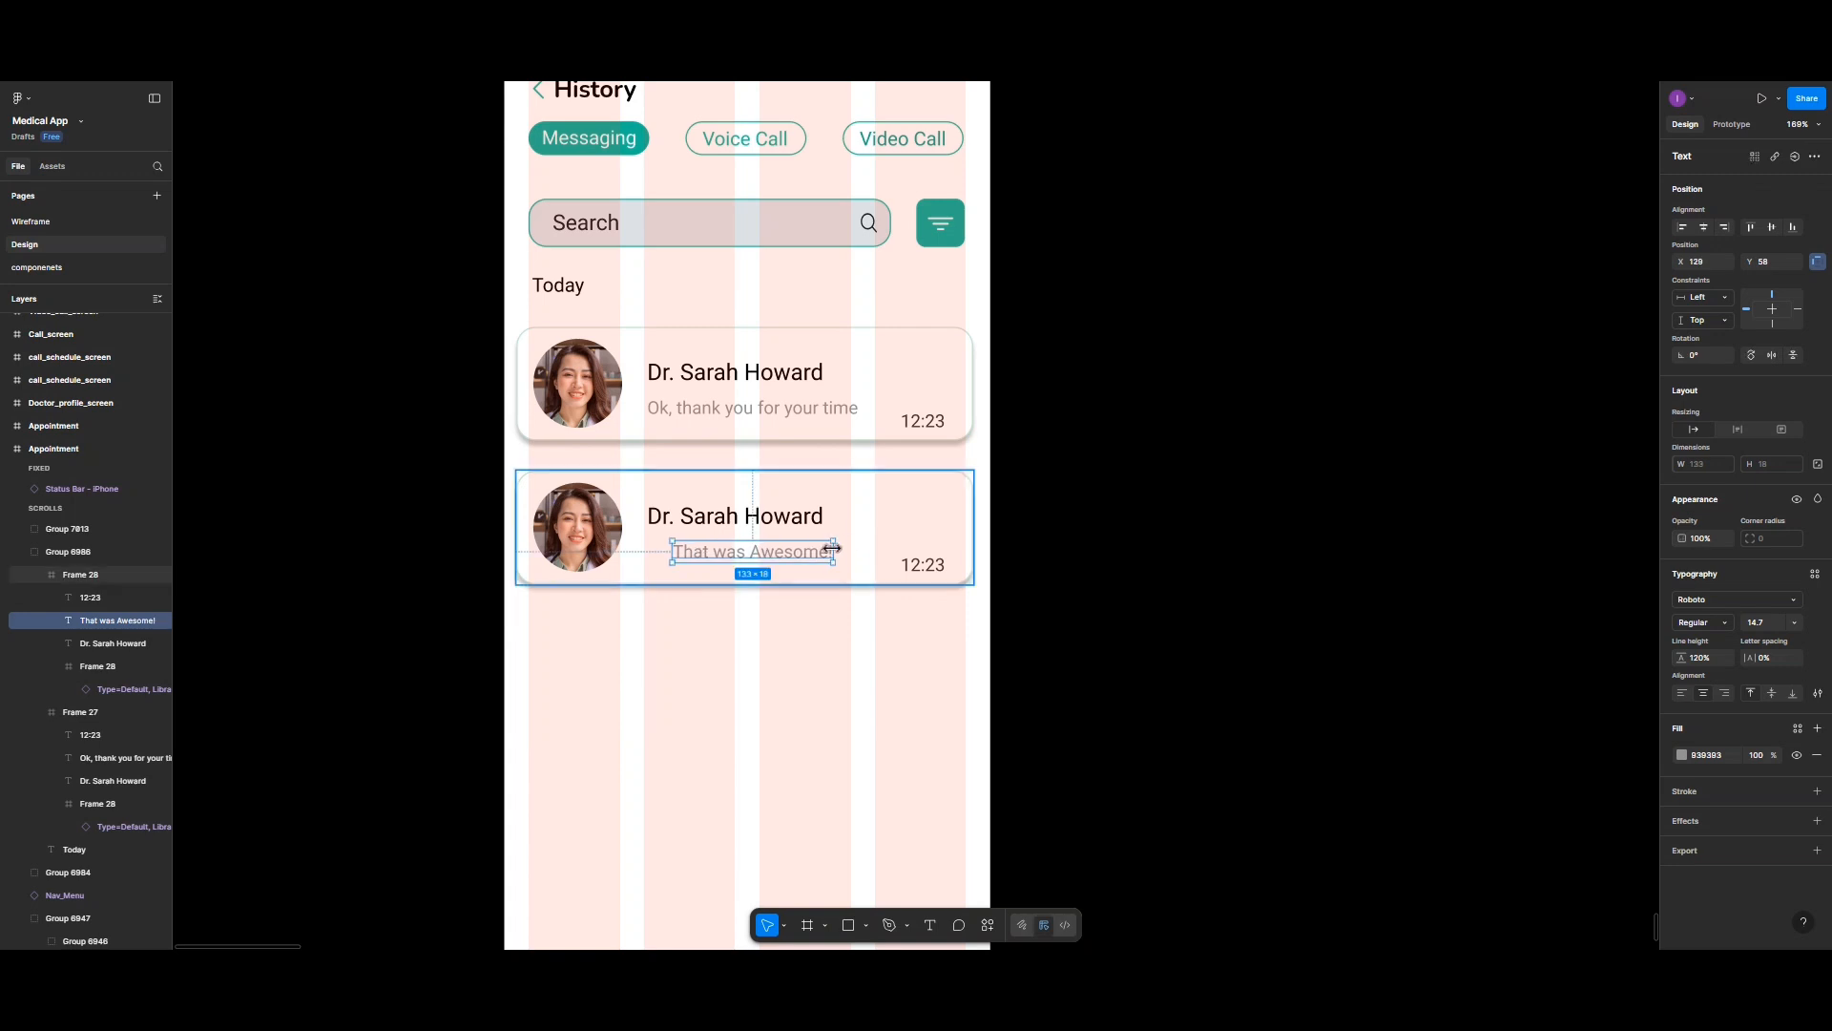
drag(822, 555, 797, 556)
Step: Set the second card's time to "10 : 34", fit its text box to one line, and move it to X 313, Y 69
double_click(914, 563)
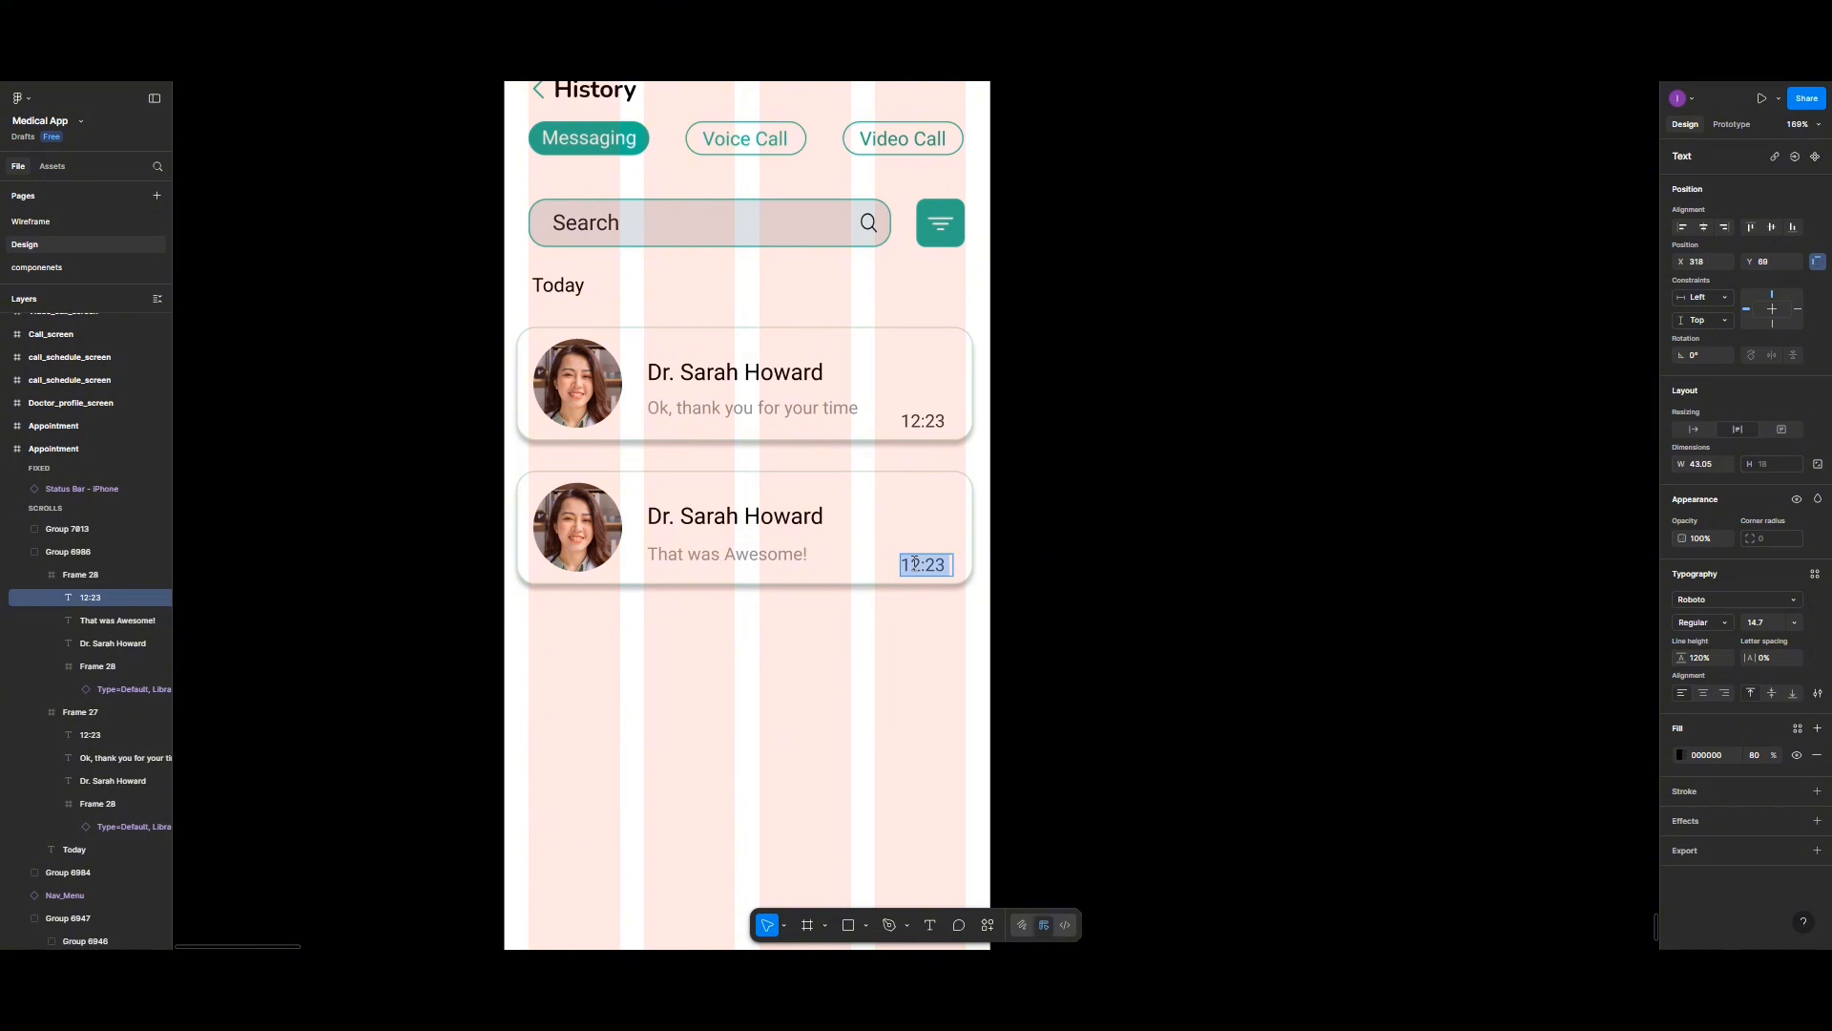
text(10 : 34)
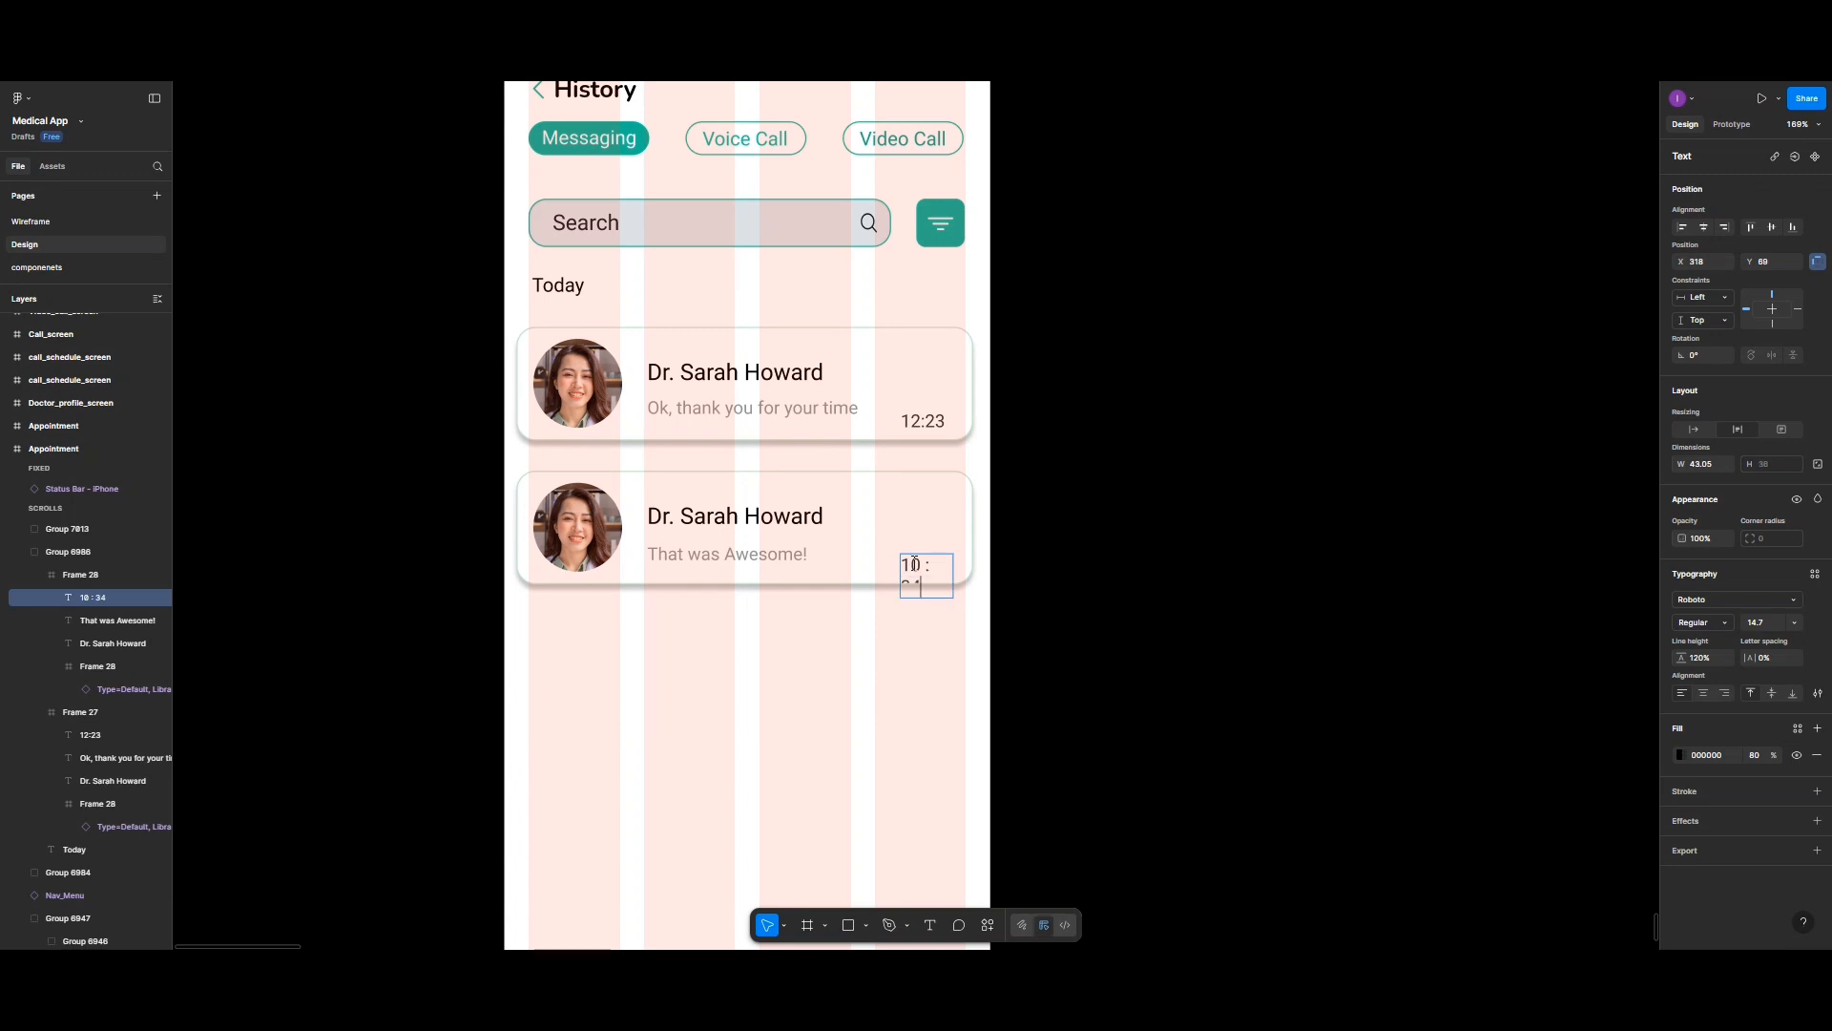
key(Escape)
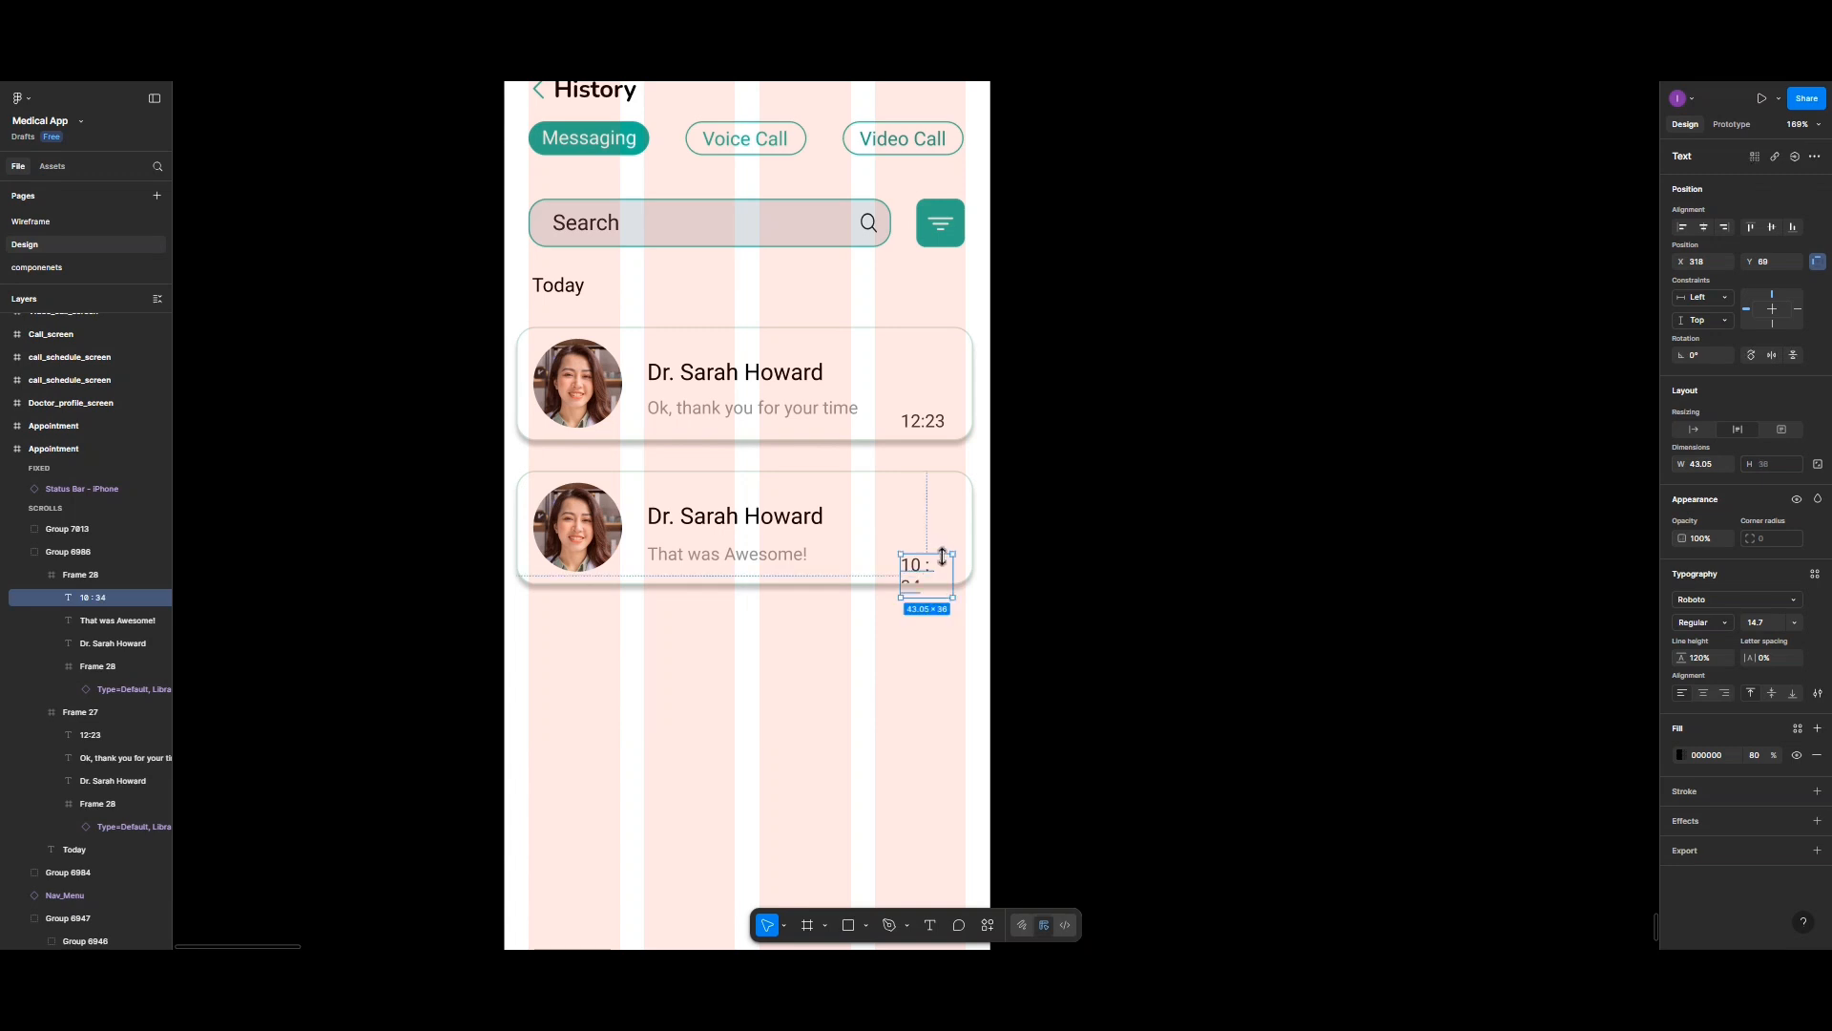
double_click(963, 566)
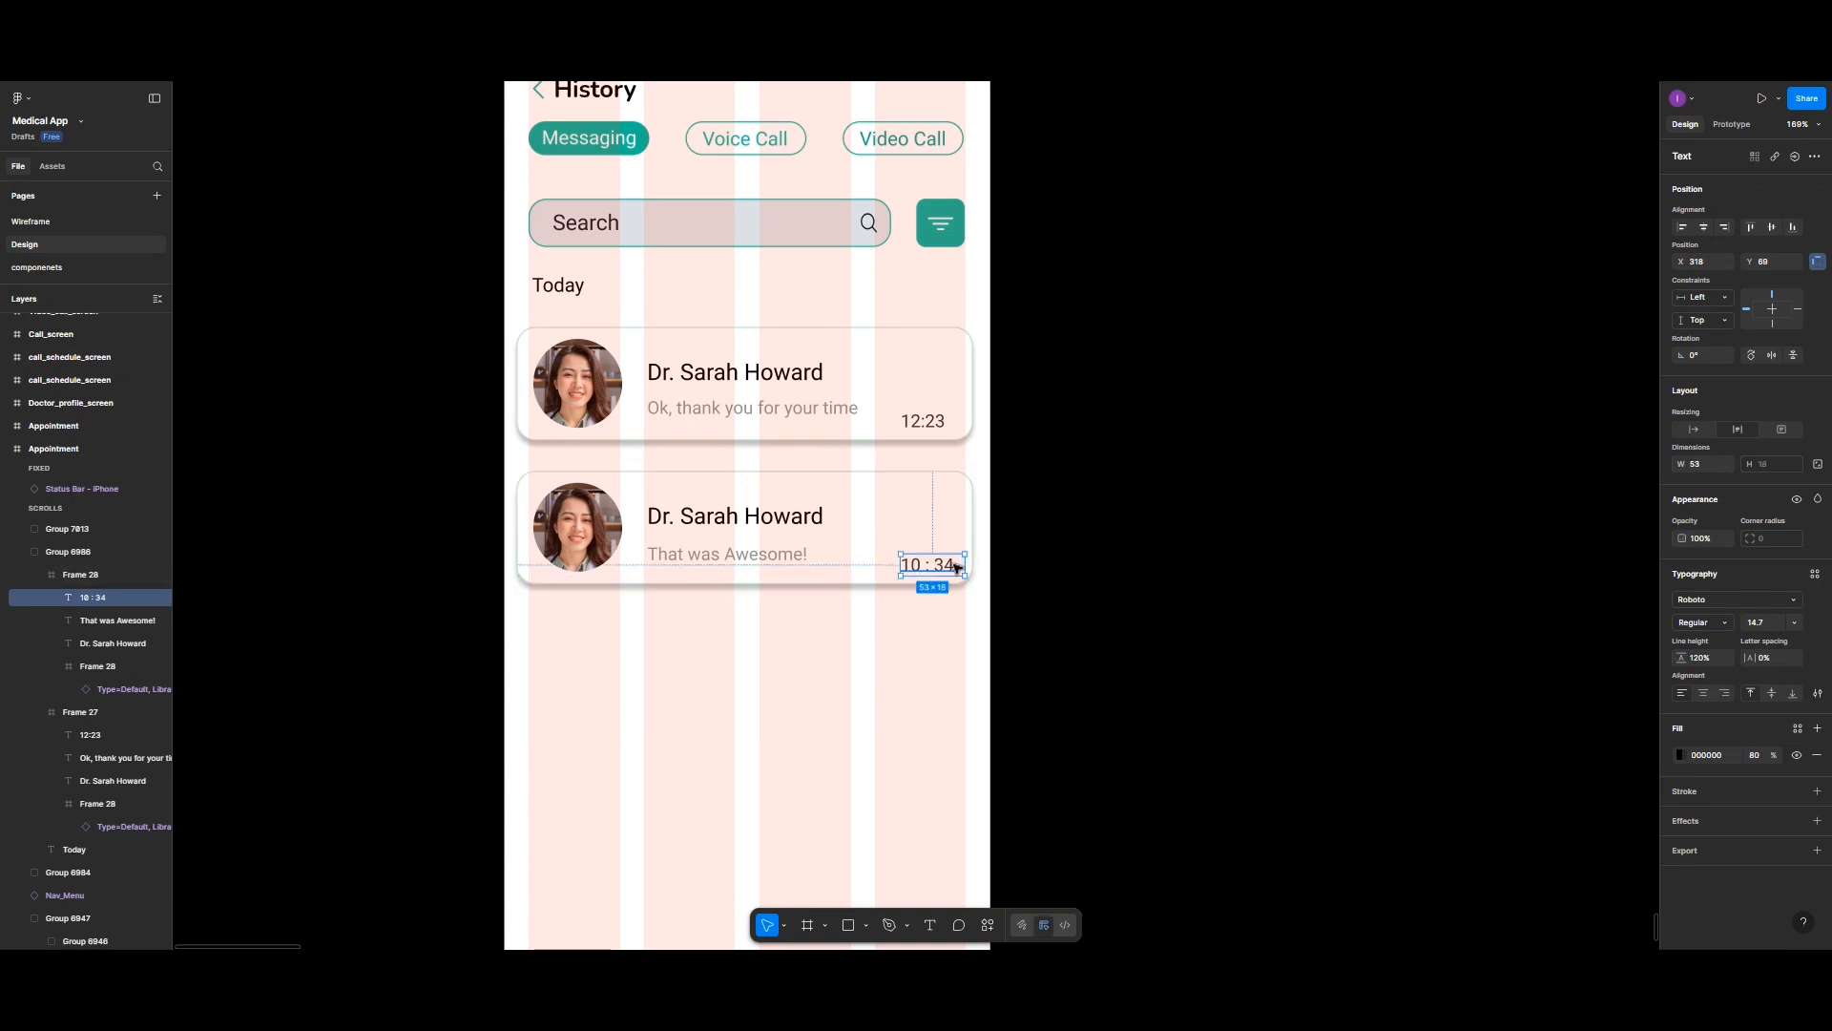
drag(953, 567, 947, 566)
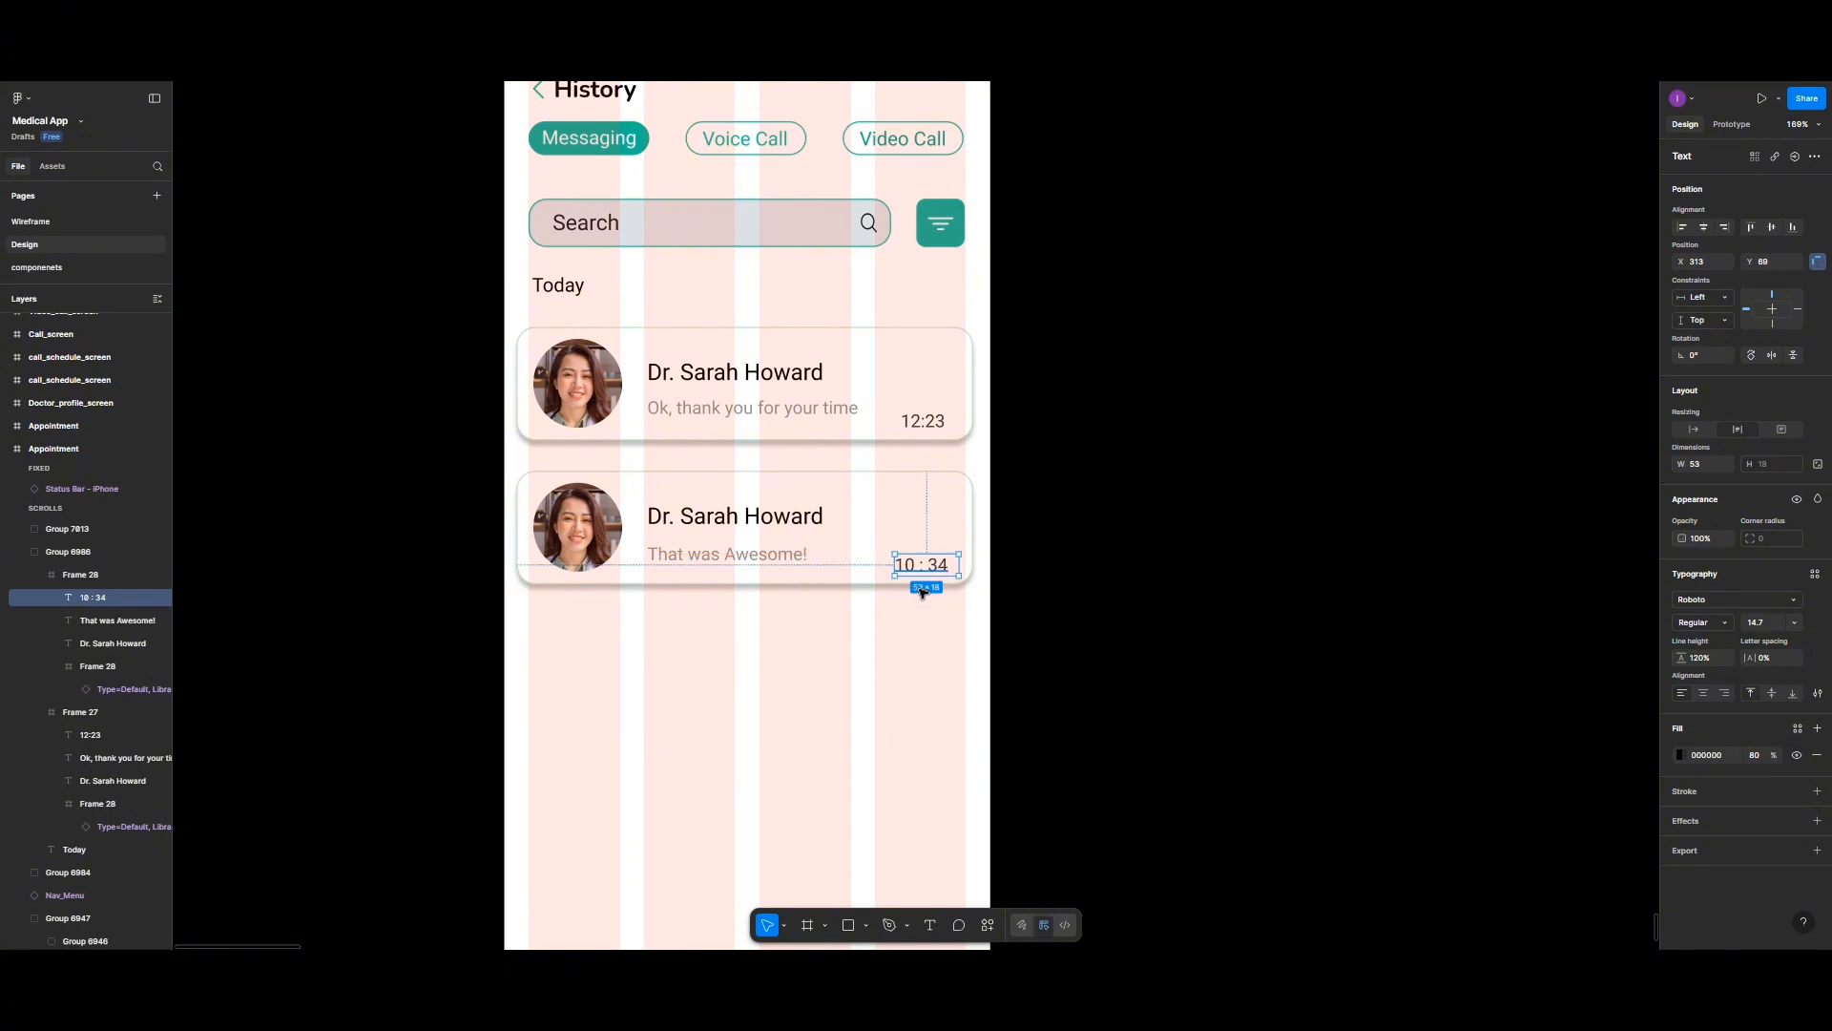
Step: Respace the first card's time as "12 : 23" and widen its text box to 52 so it fits on one line
click(928, 424)
double_click(926, 423)
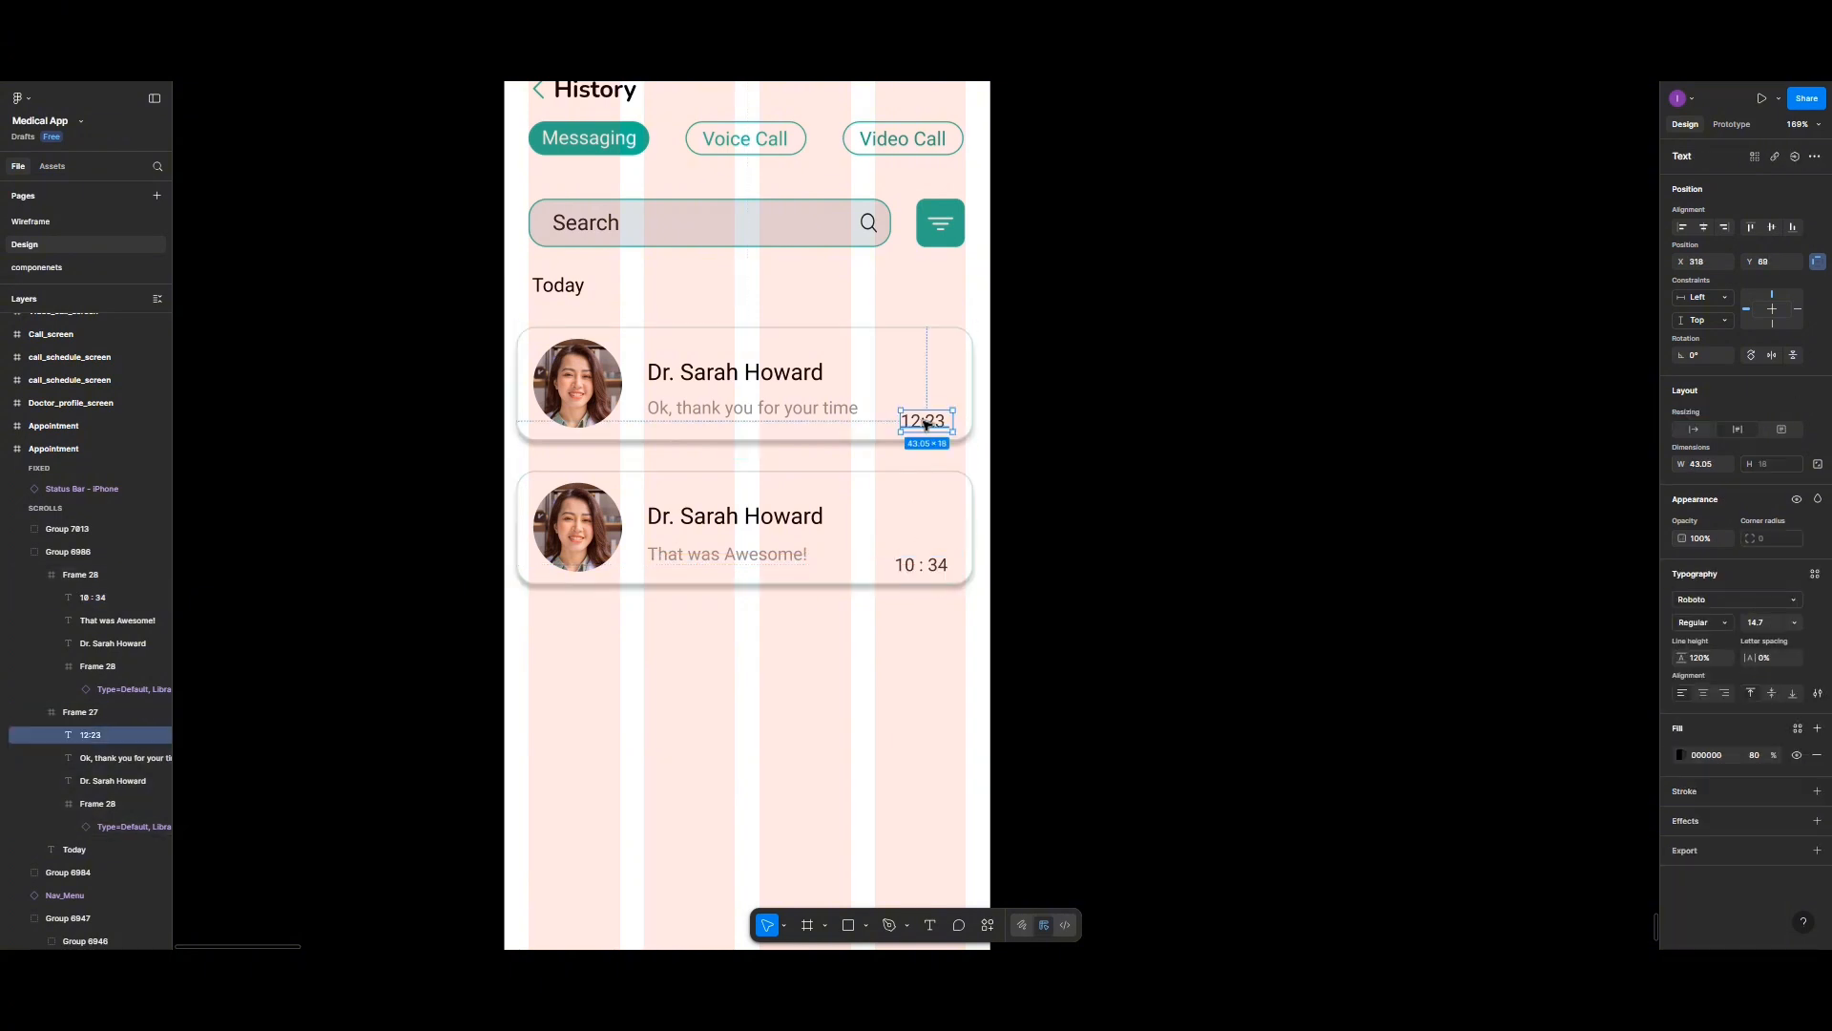
double_click(925, 422)
click(924, 422)
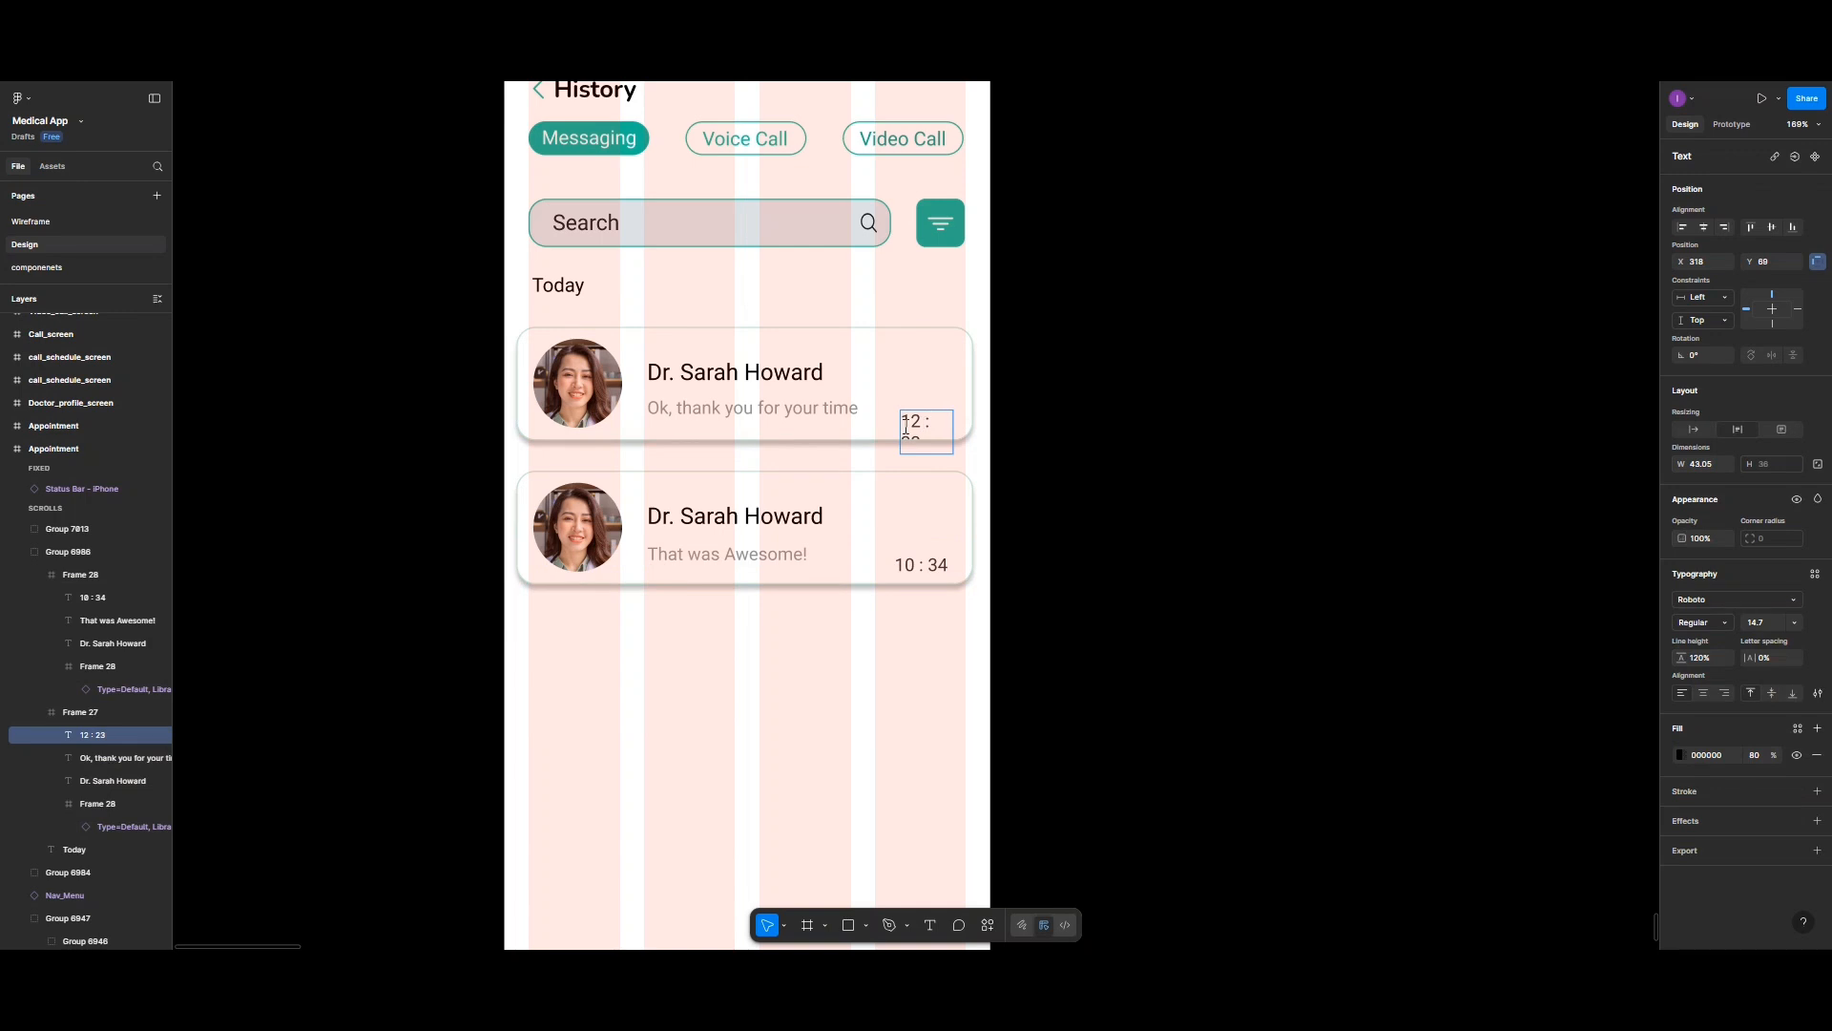
key(Escape)
drag(901, 431, 890, 430)
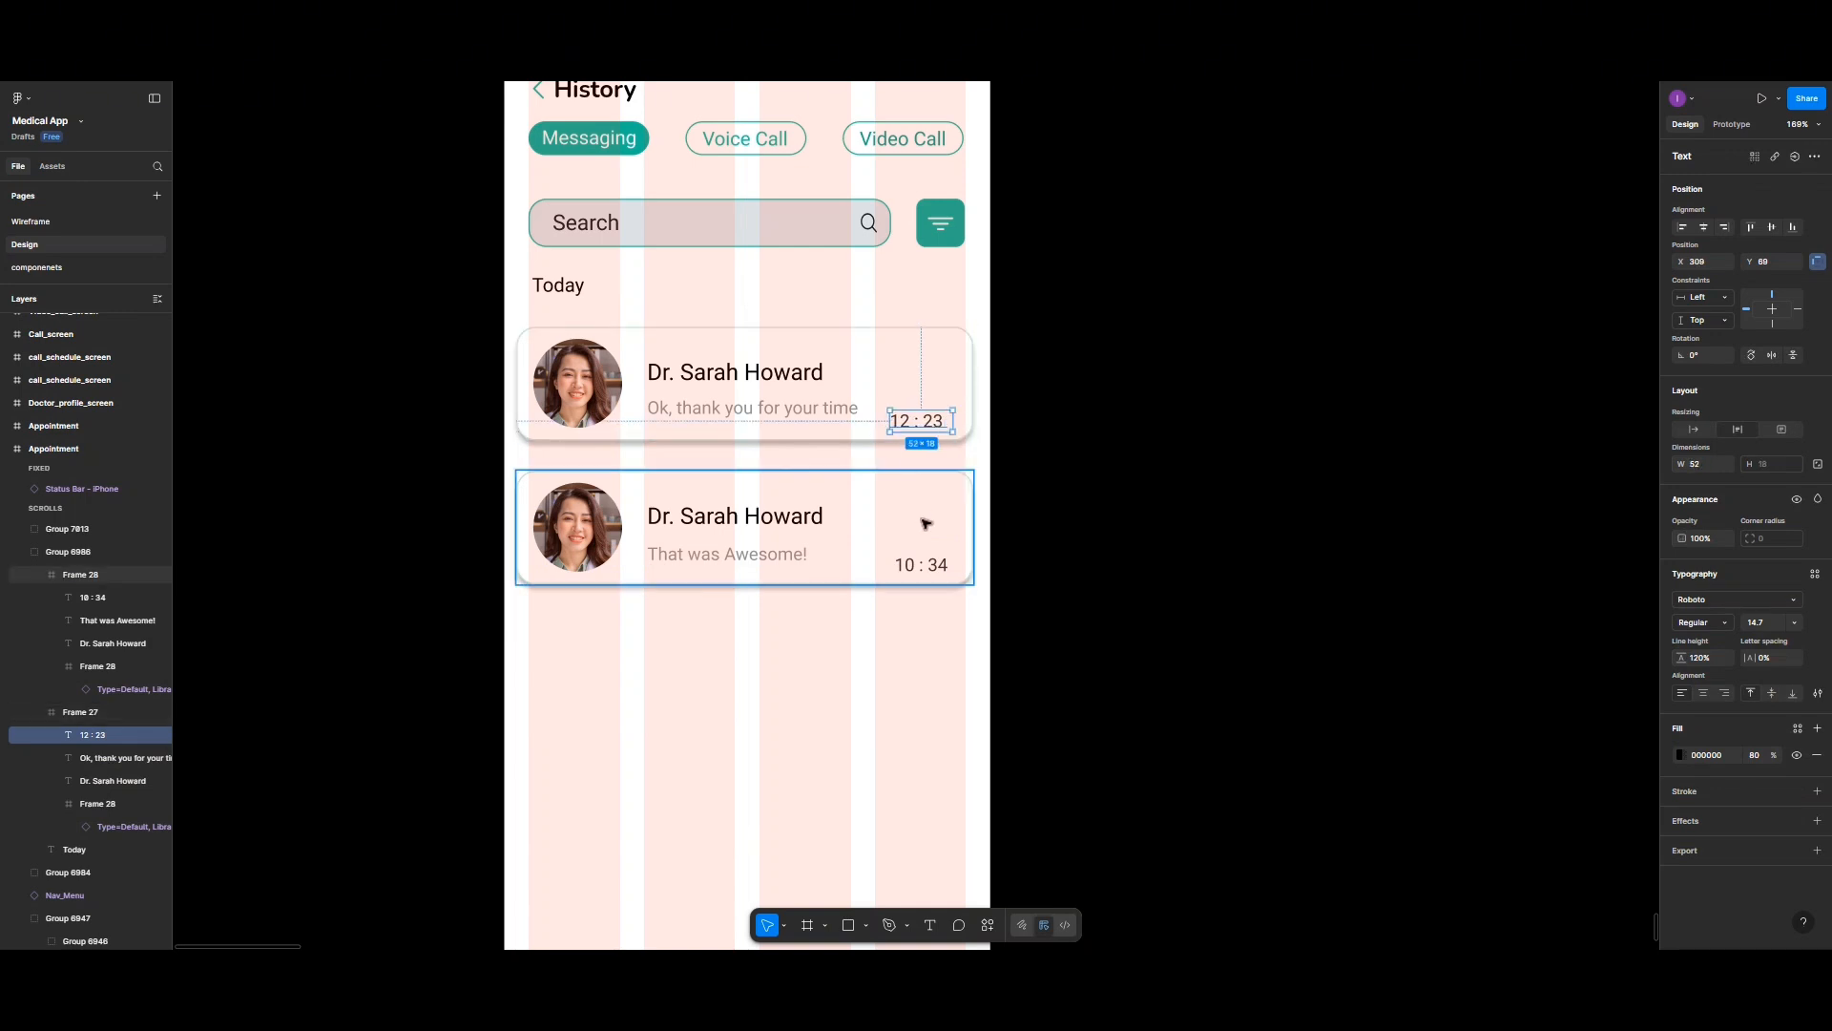
click(873, 657)
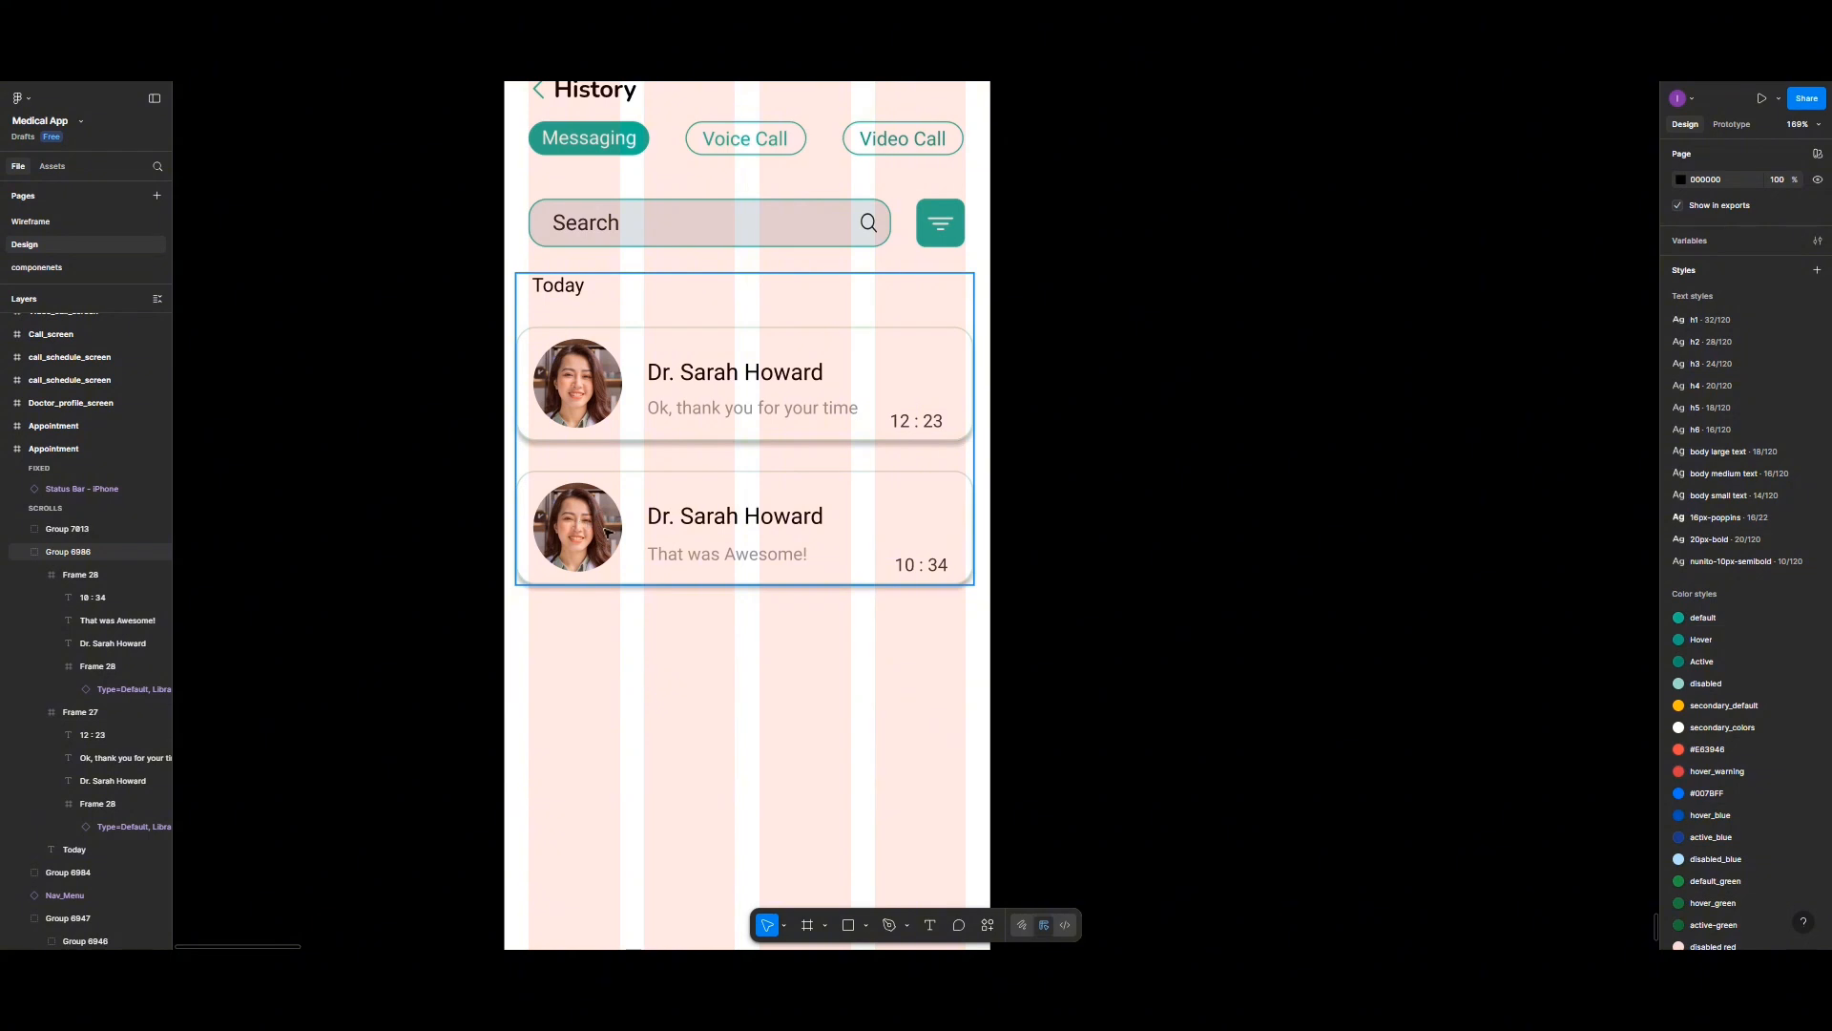
Step: Replace the doctor's first name in the second message card with a different one
click(689, 517)
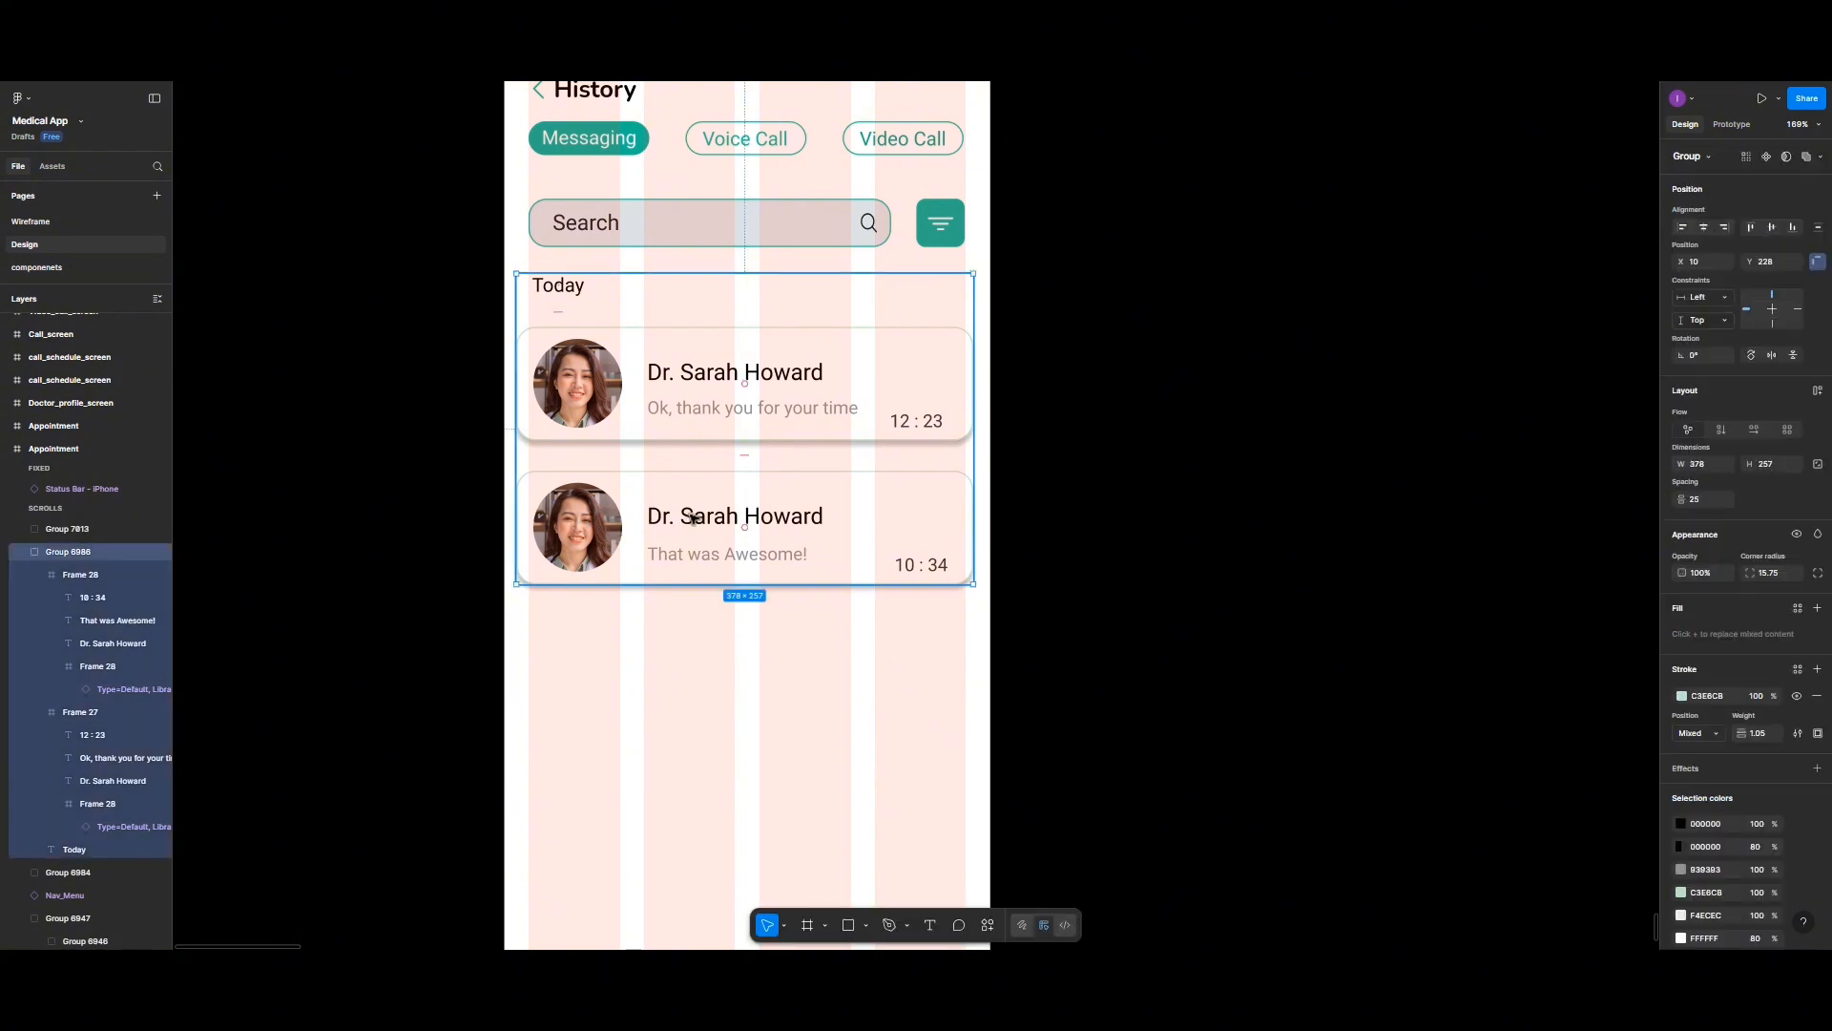
double_click(694, 518)
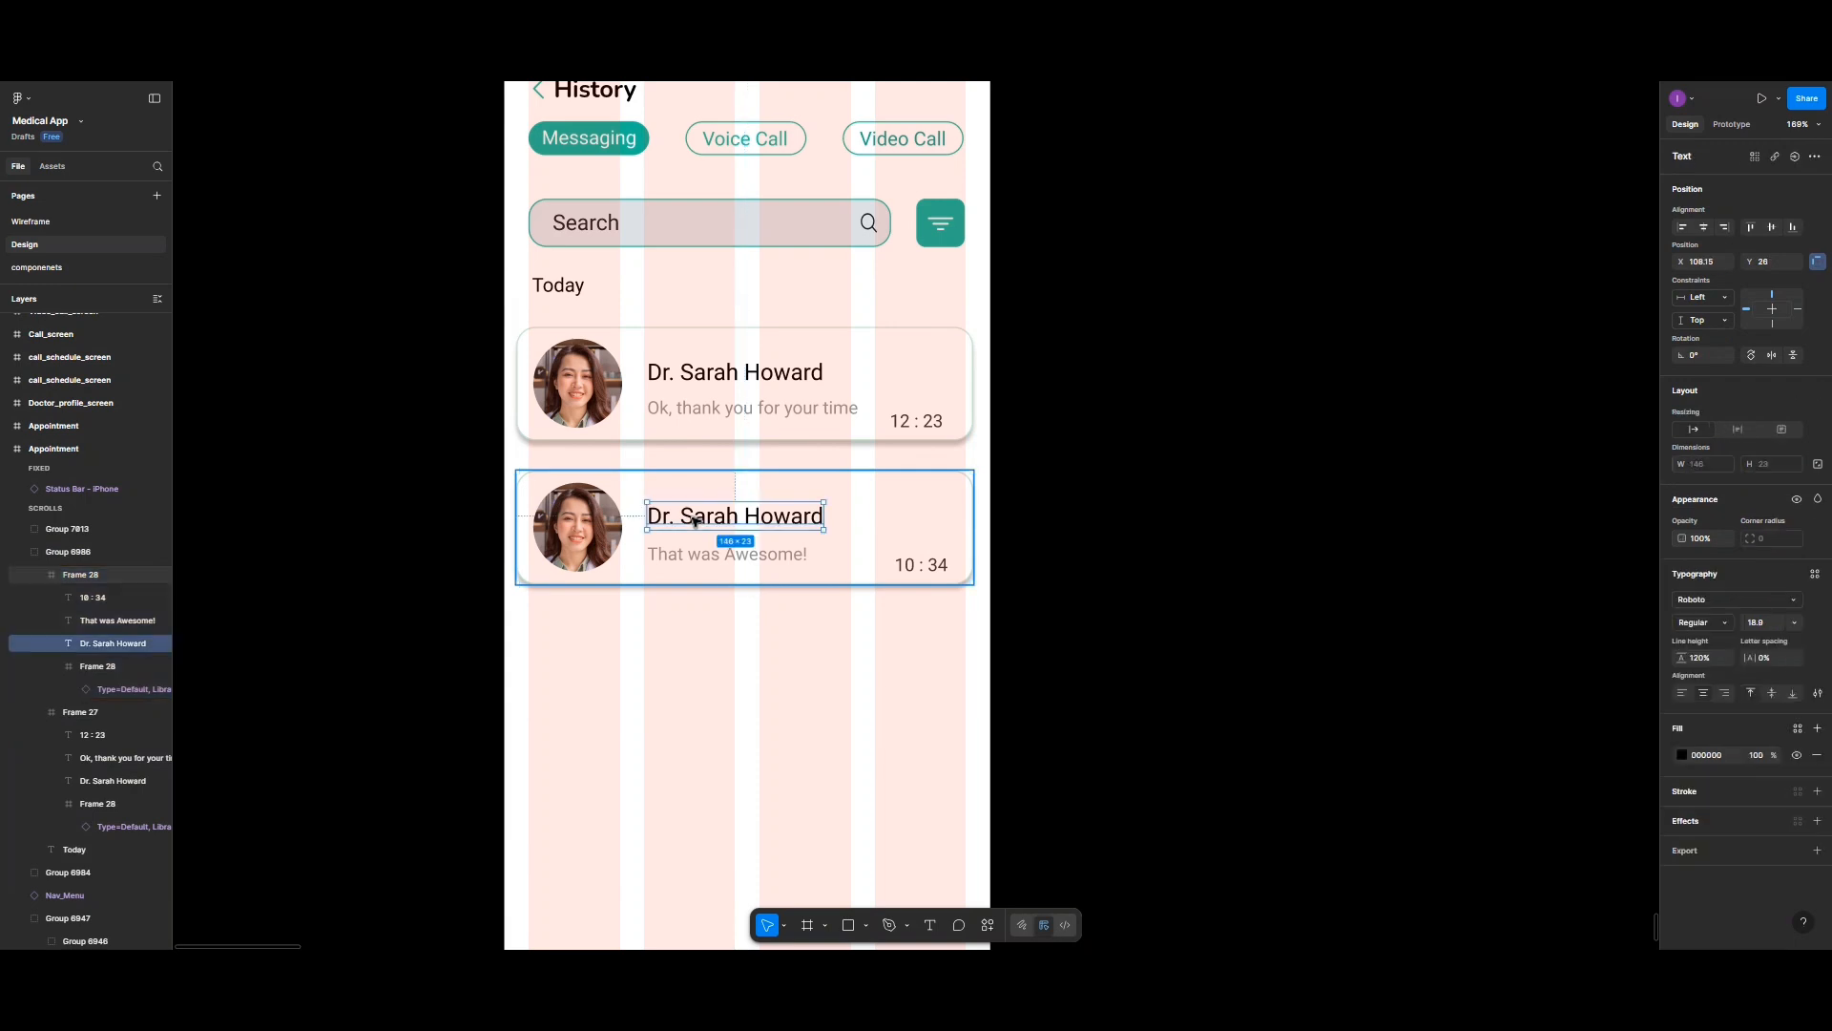
double_click(694, 519)
double_click(694, 518)
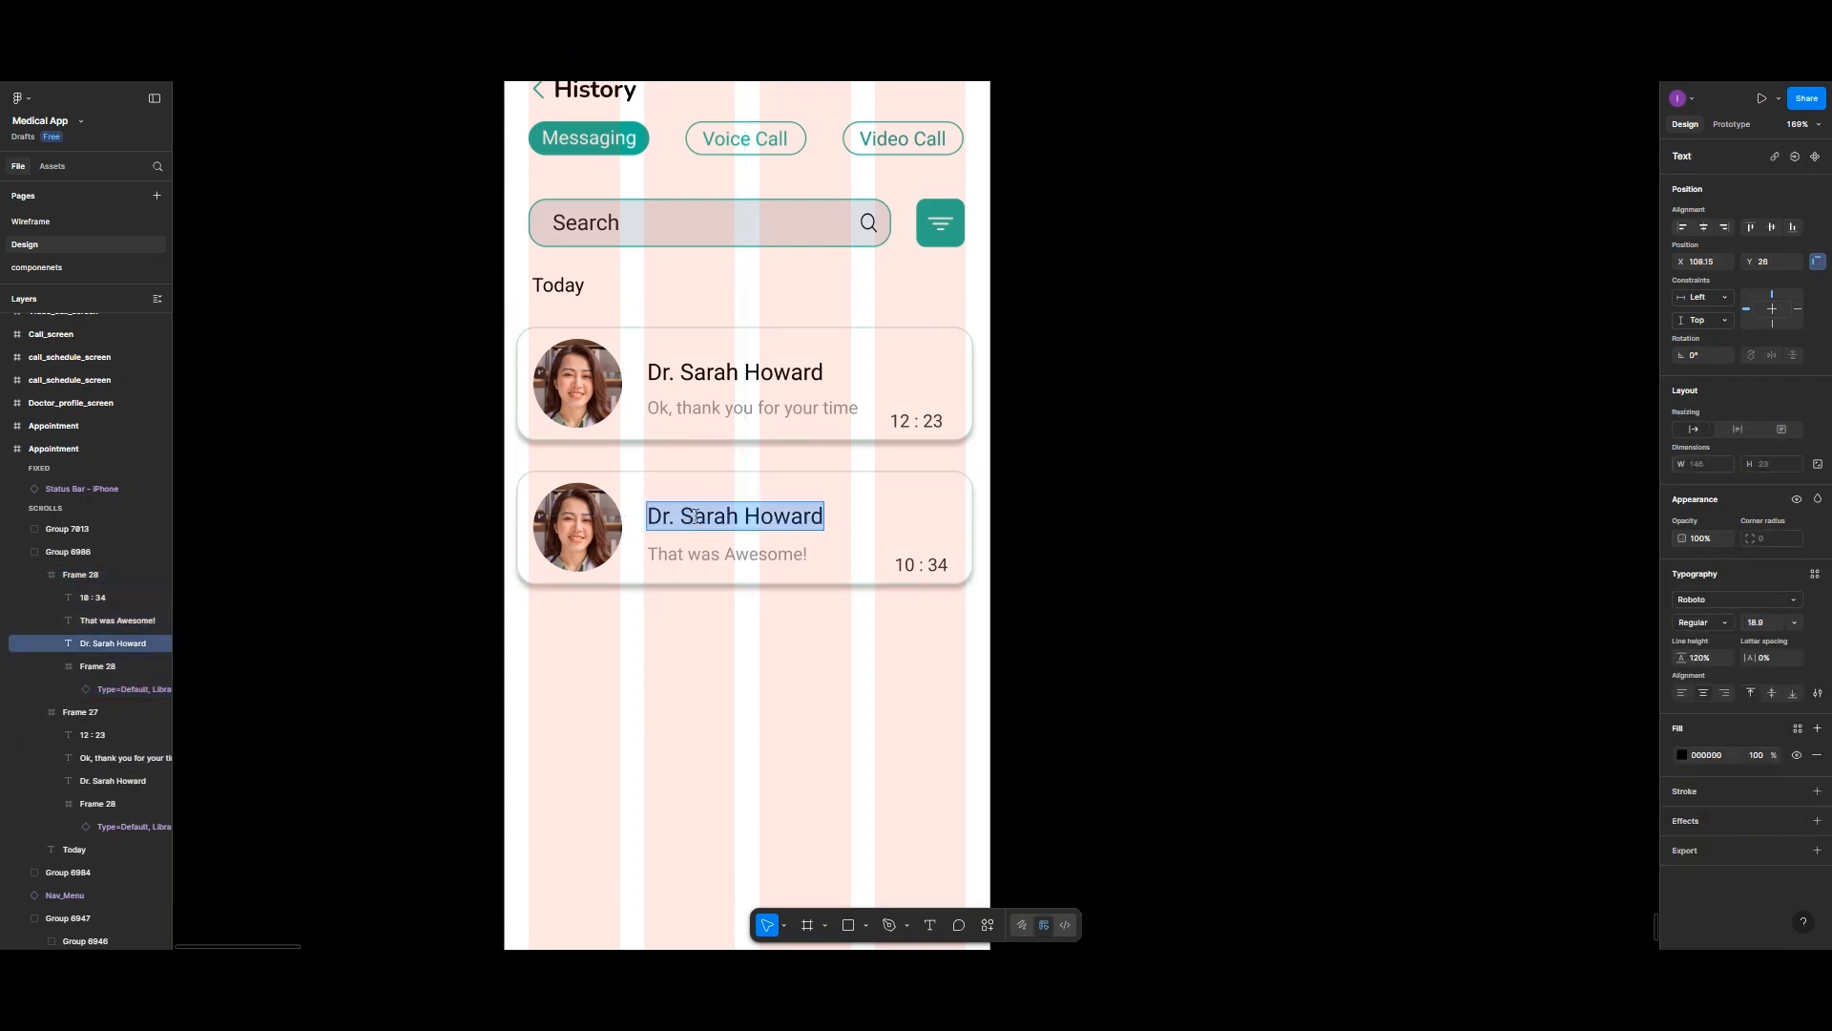
drag(695, 517, 738, 518)
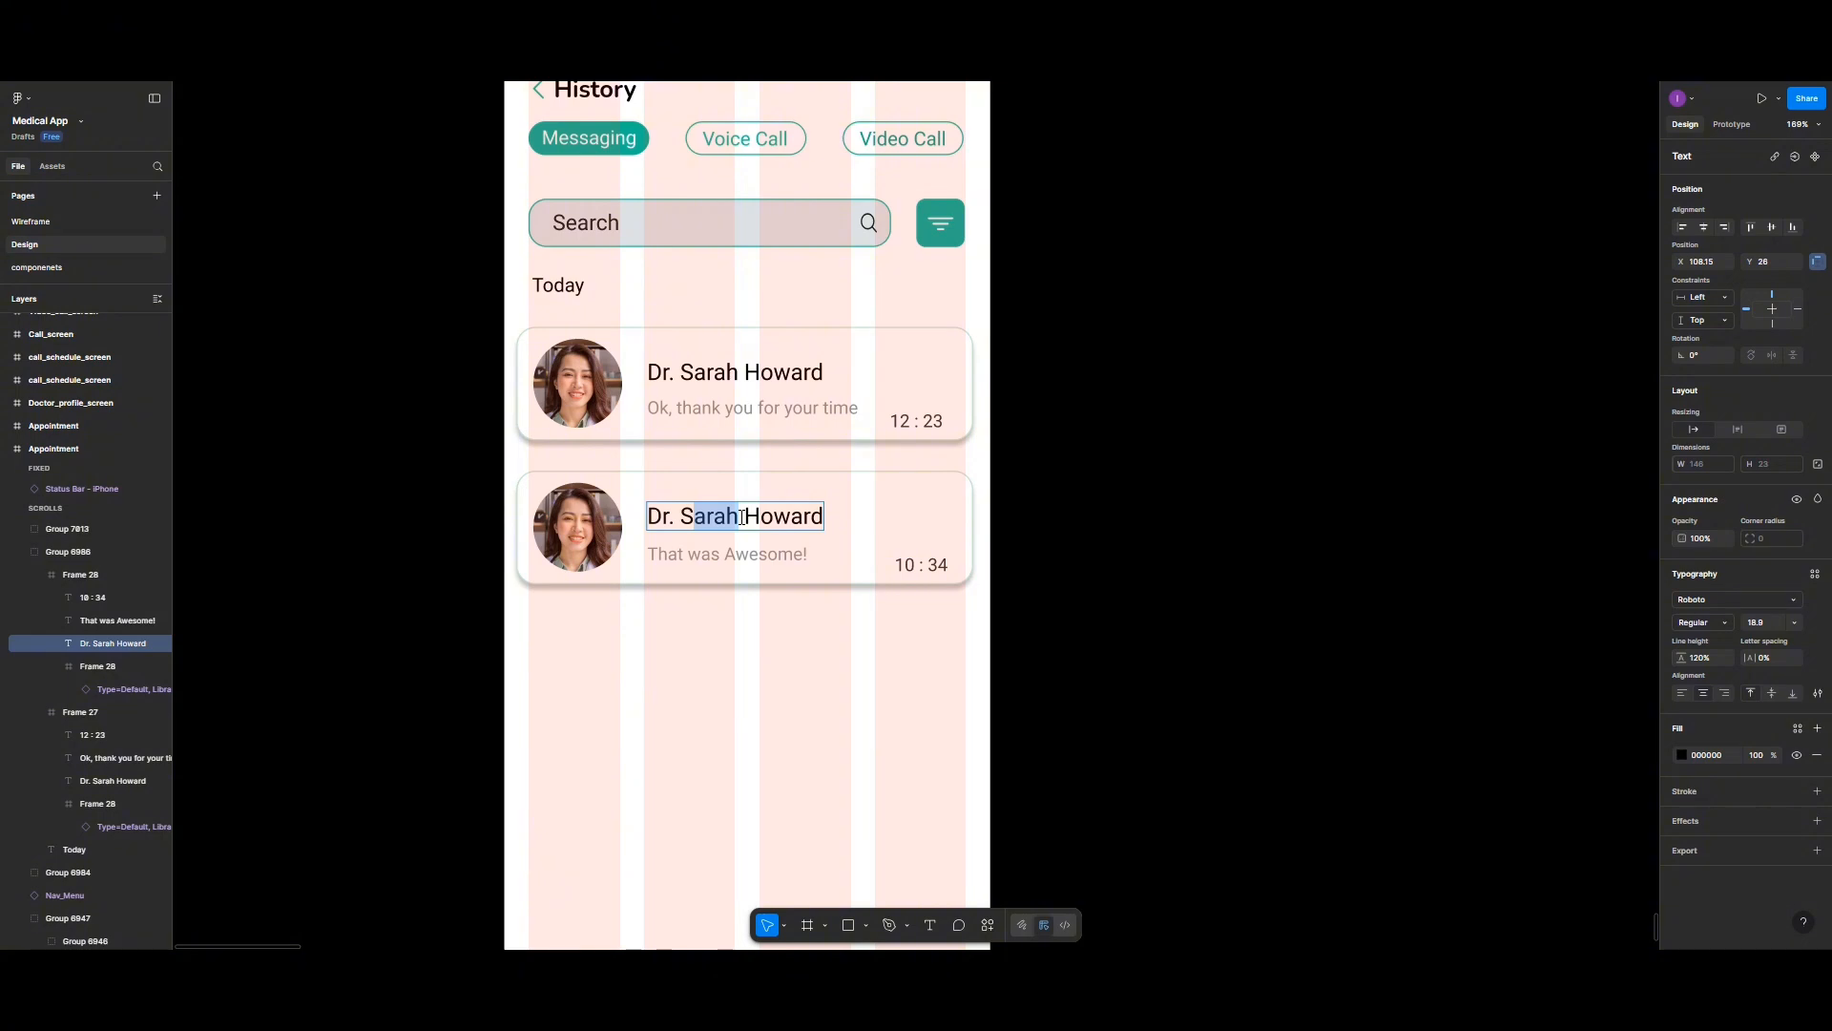
text(ahad)
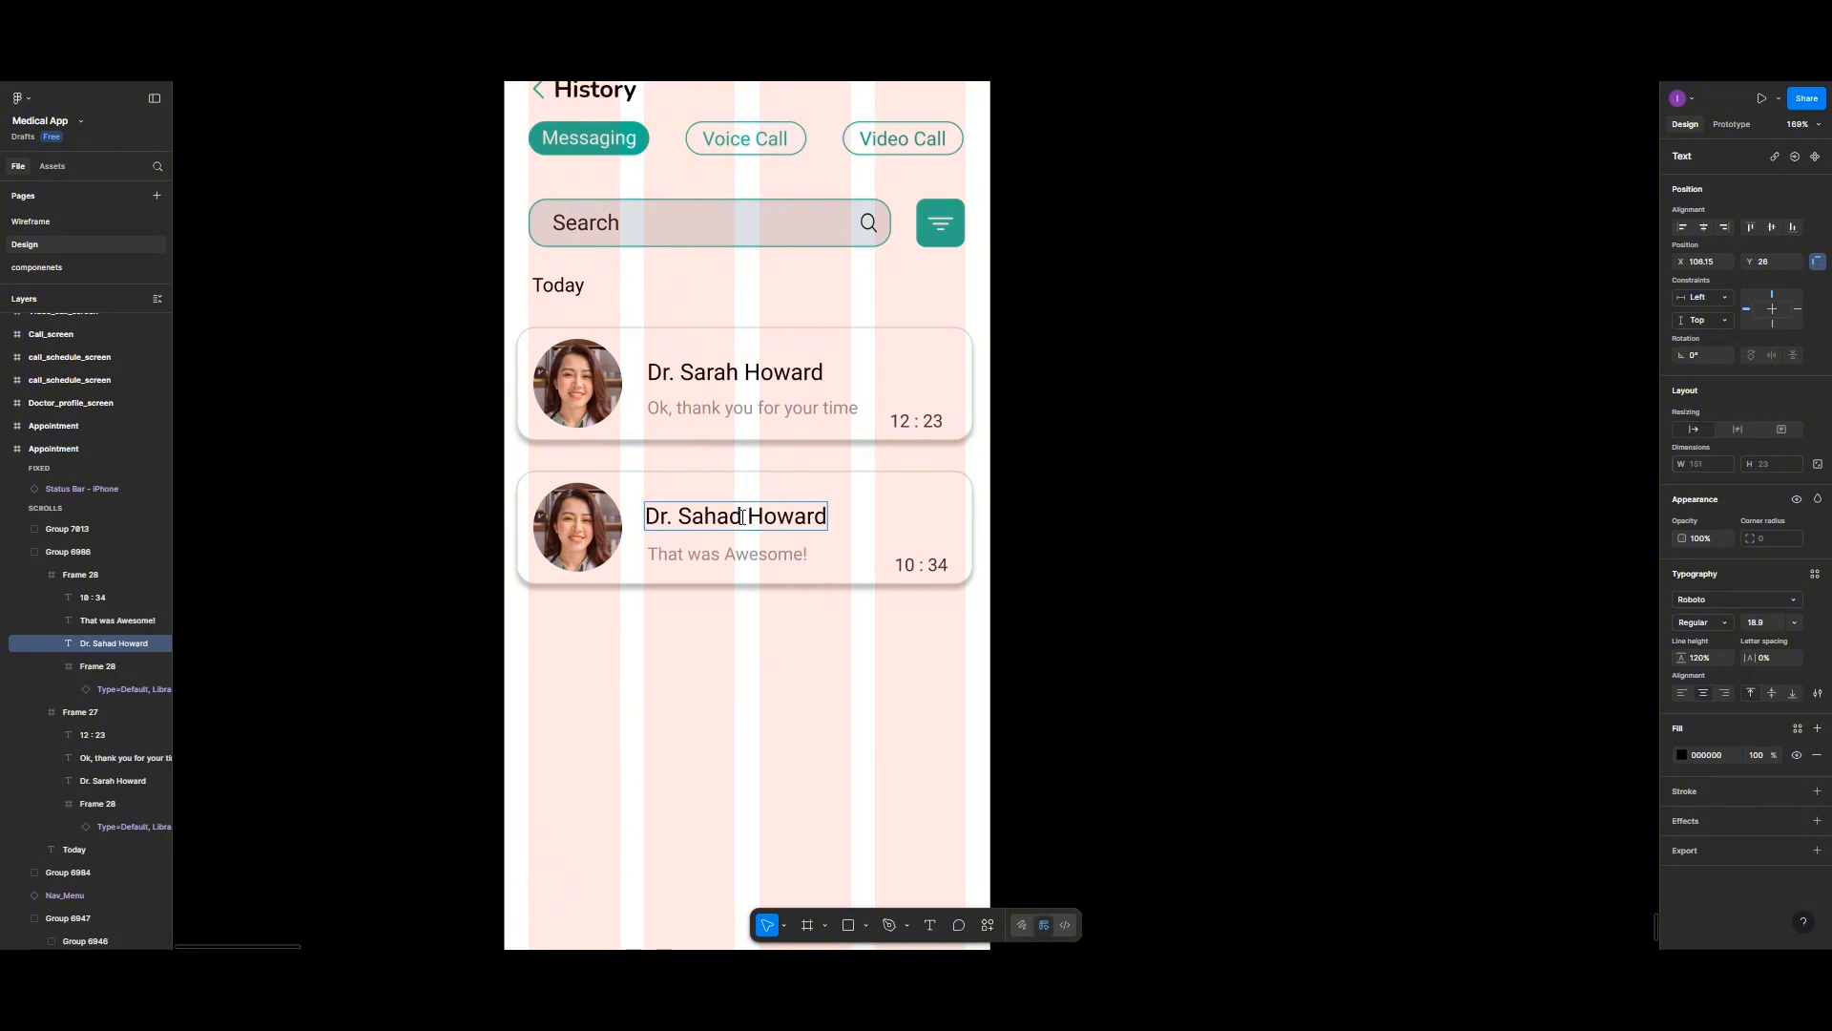
Step: Look through the appointment, doctor profile and call screens for the doctors' full names, ending back at the History screen
scroll(794, 475, up, 14)
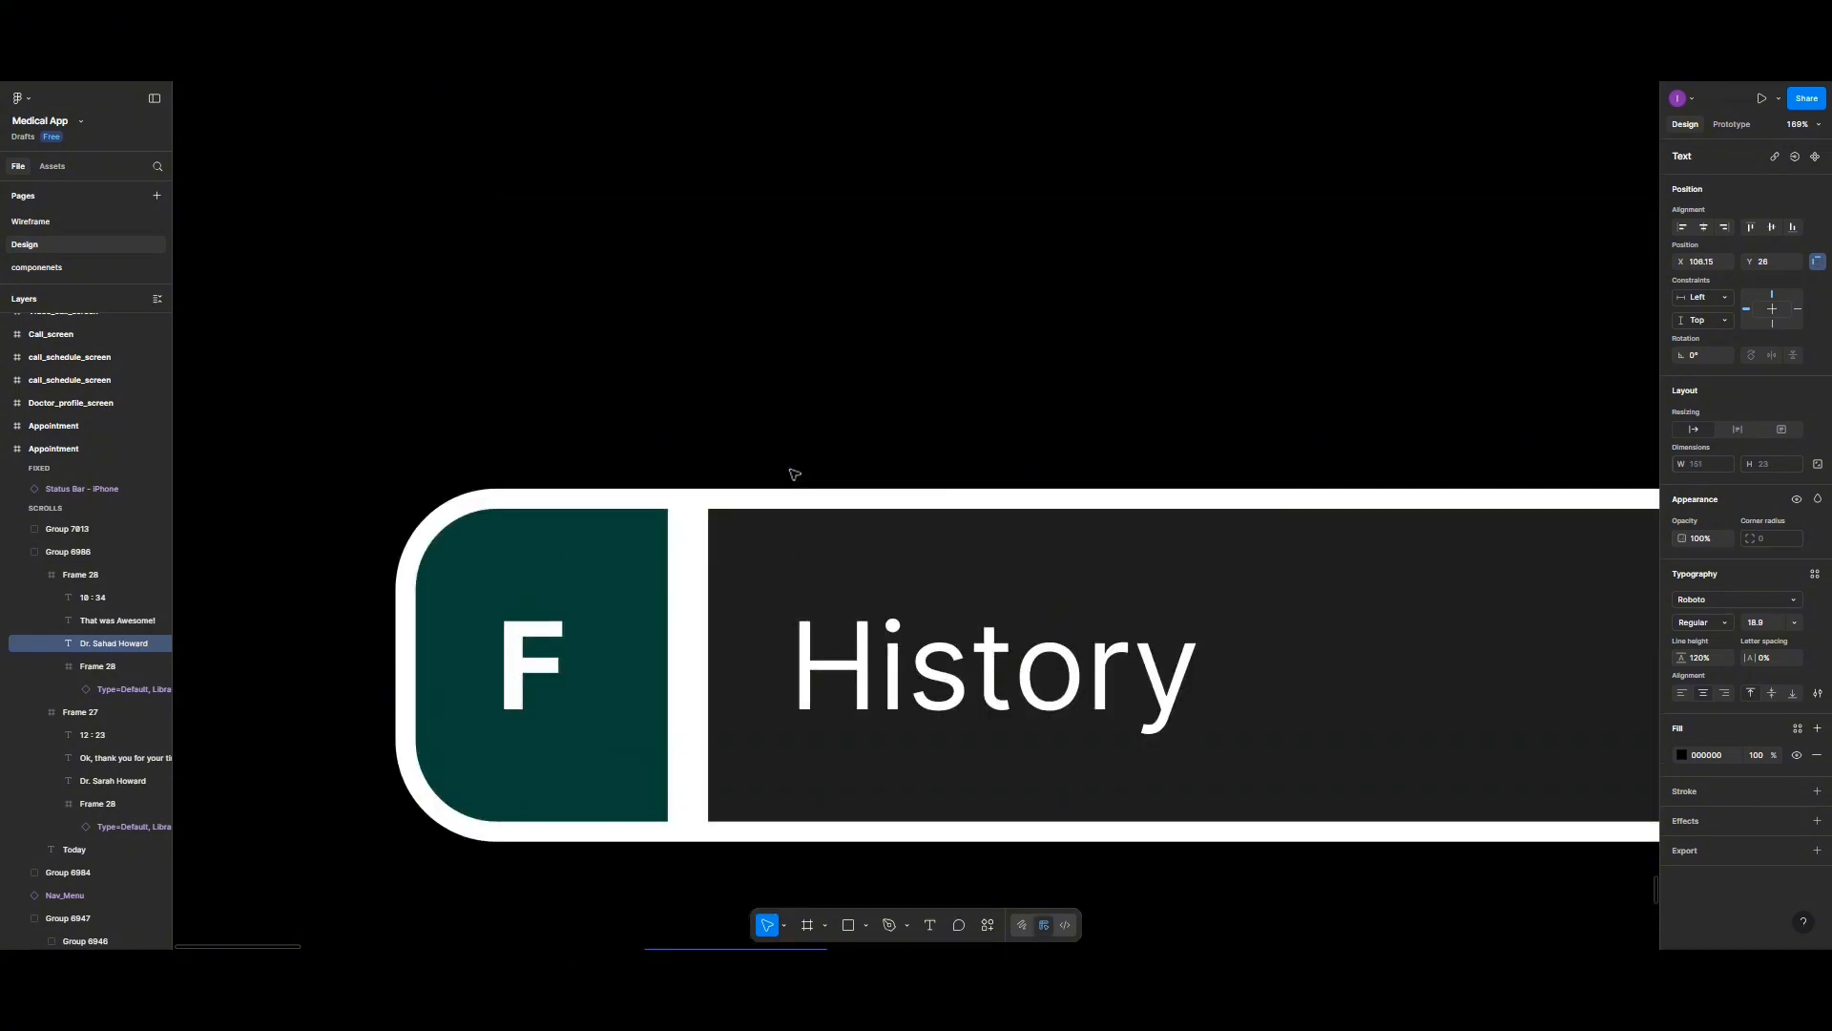
ctrl+scroll(794, 474, down, 5)
scroll(795, 473, up, 10)
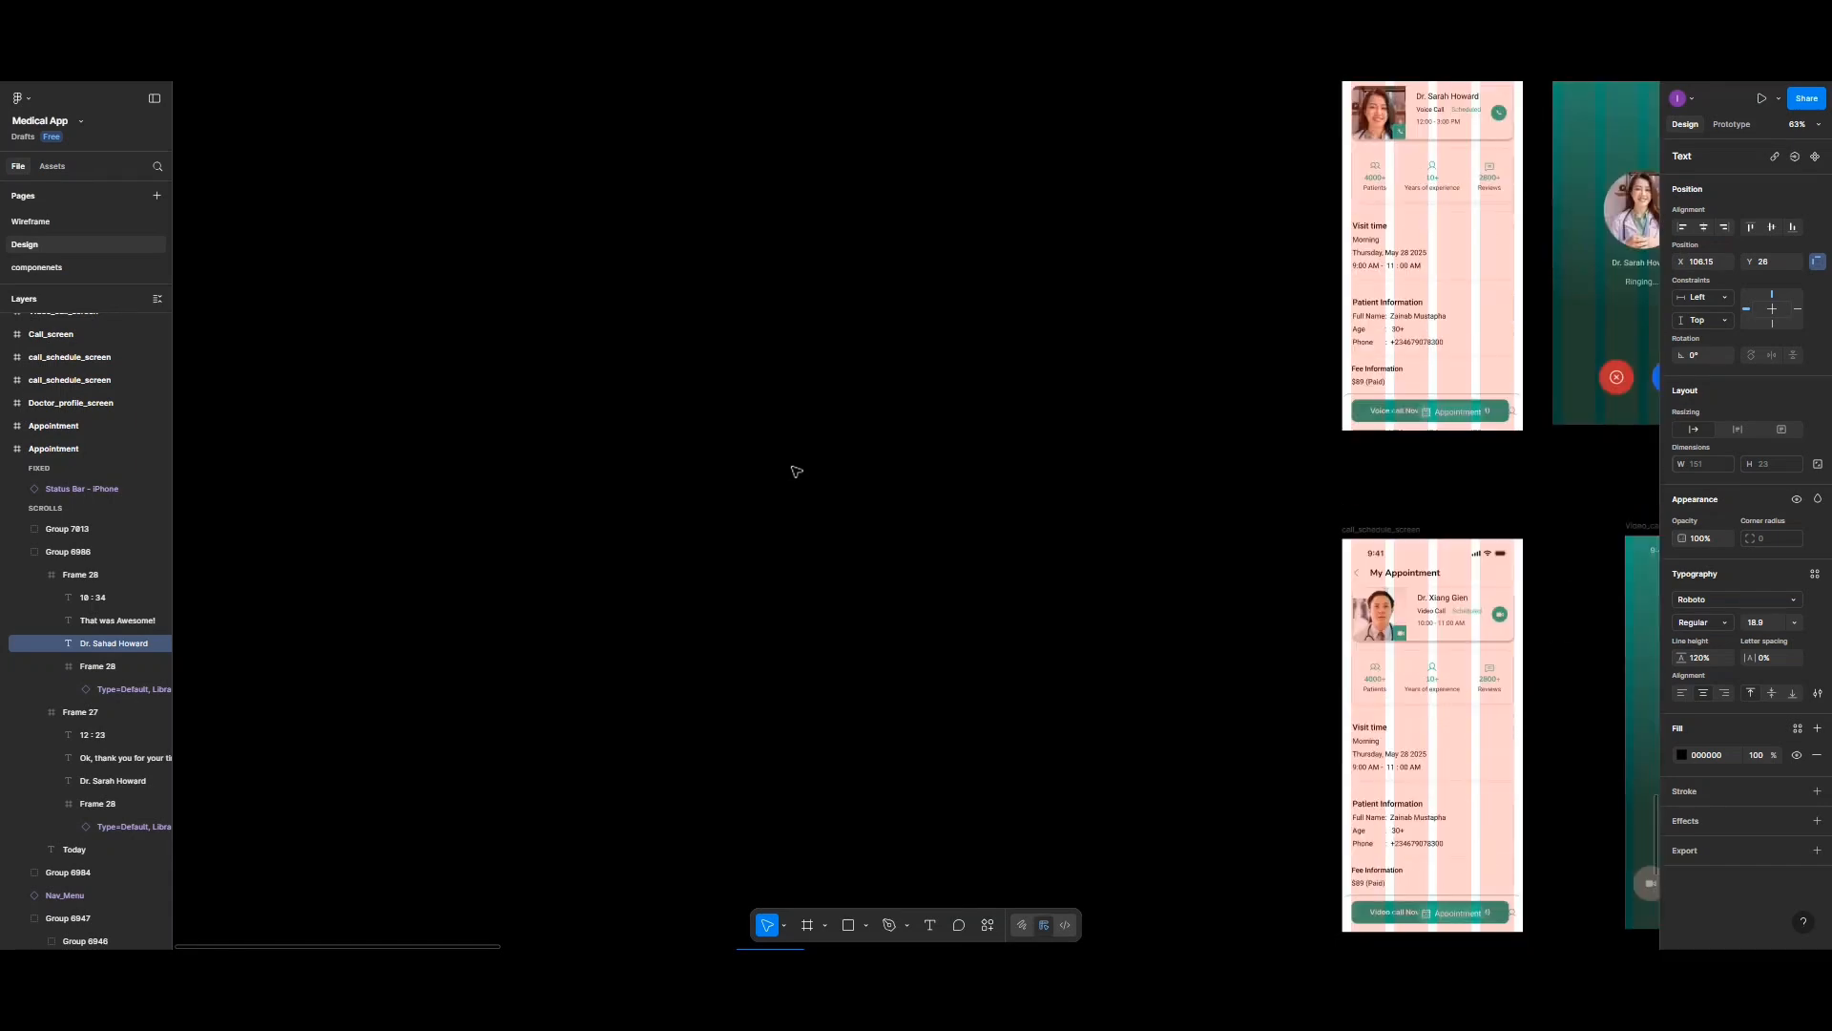
scroll(796, 472, down, 2)
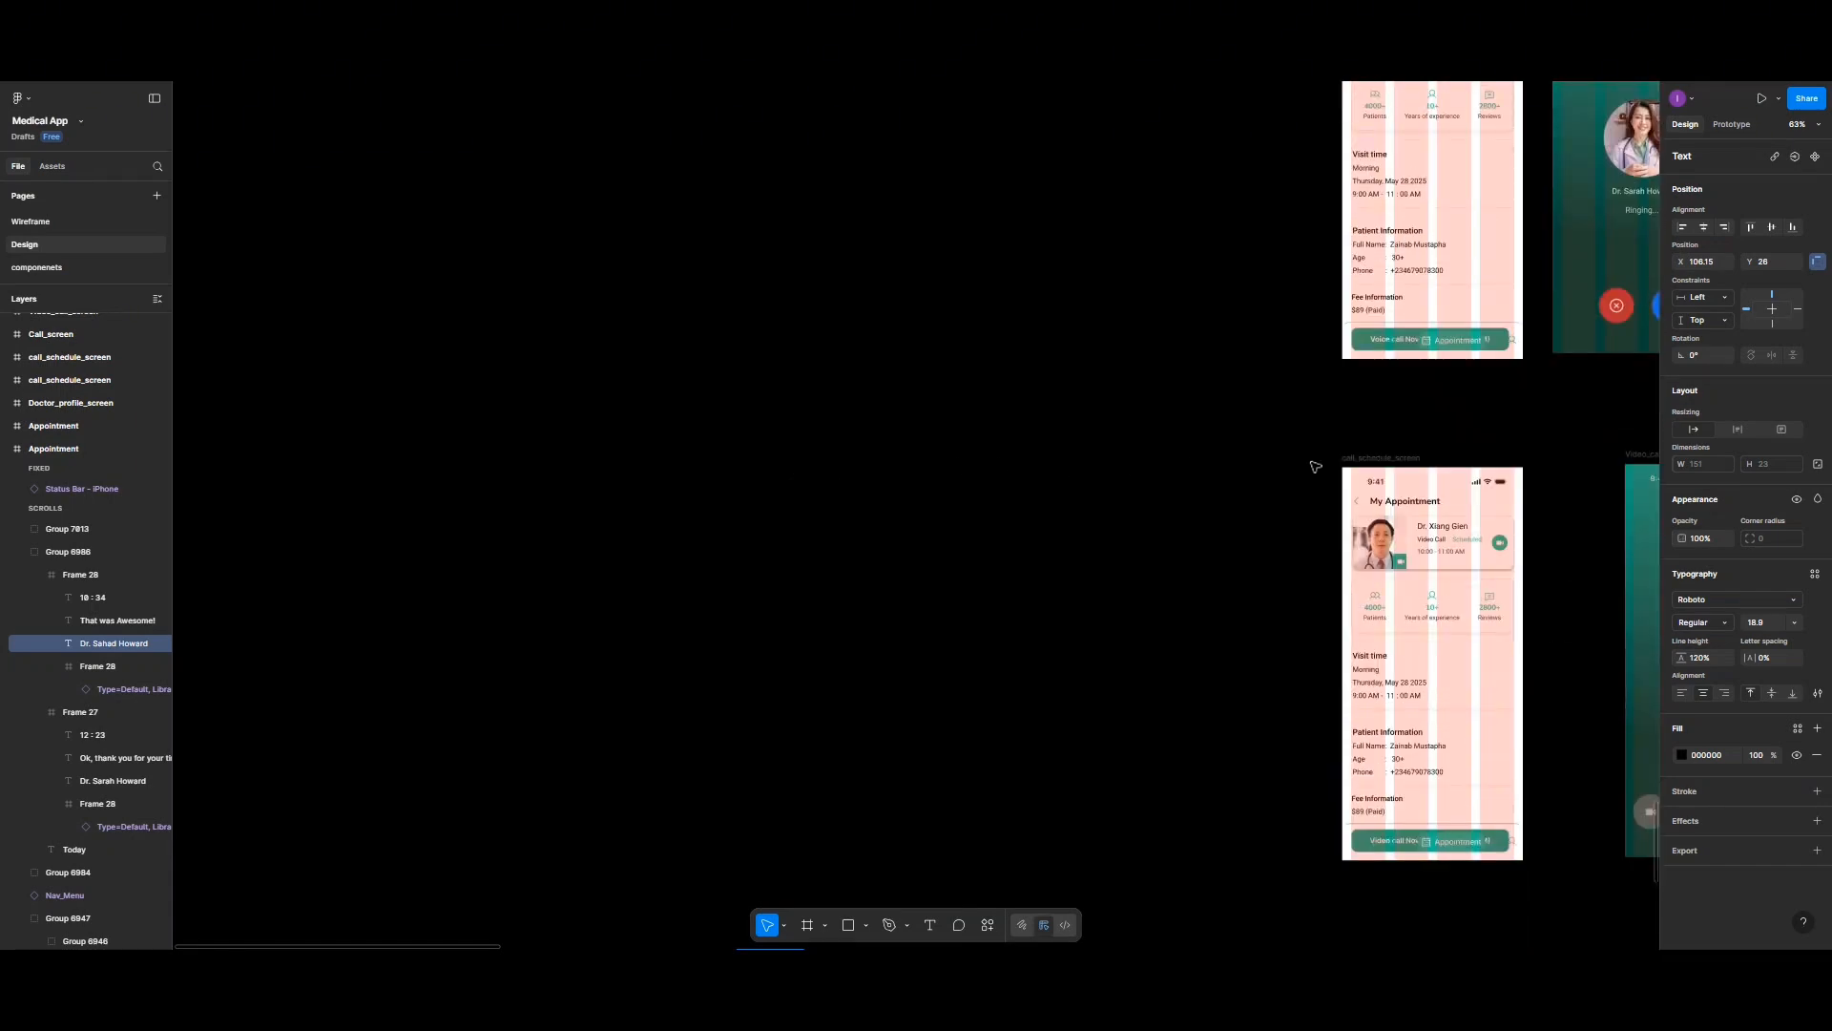
scroll(1356, 492, right, 10)
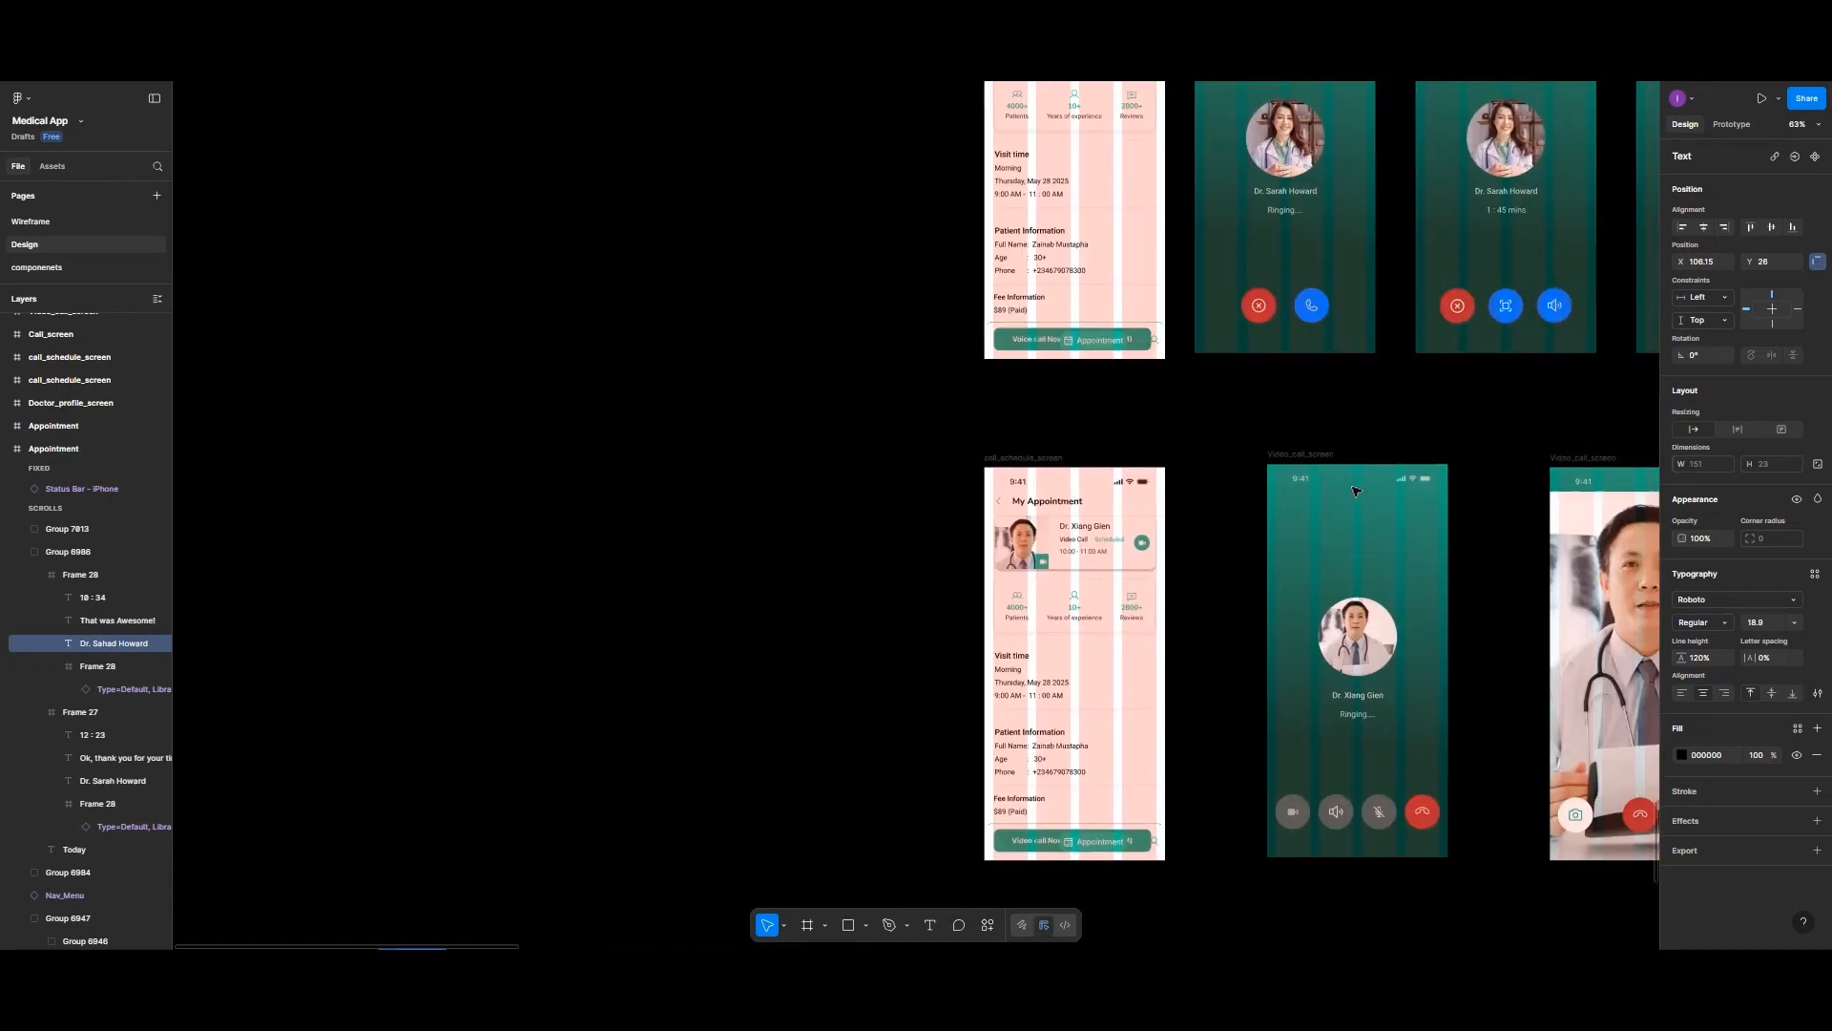
scroll(1176, 468, up, 12)
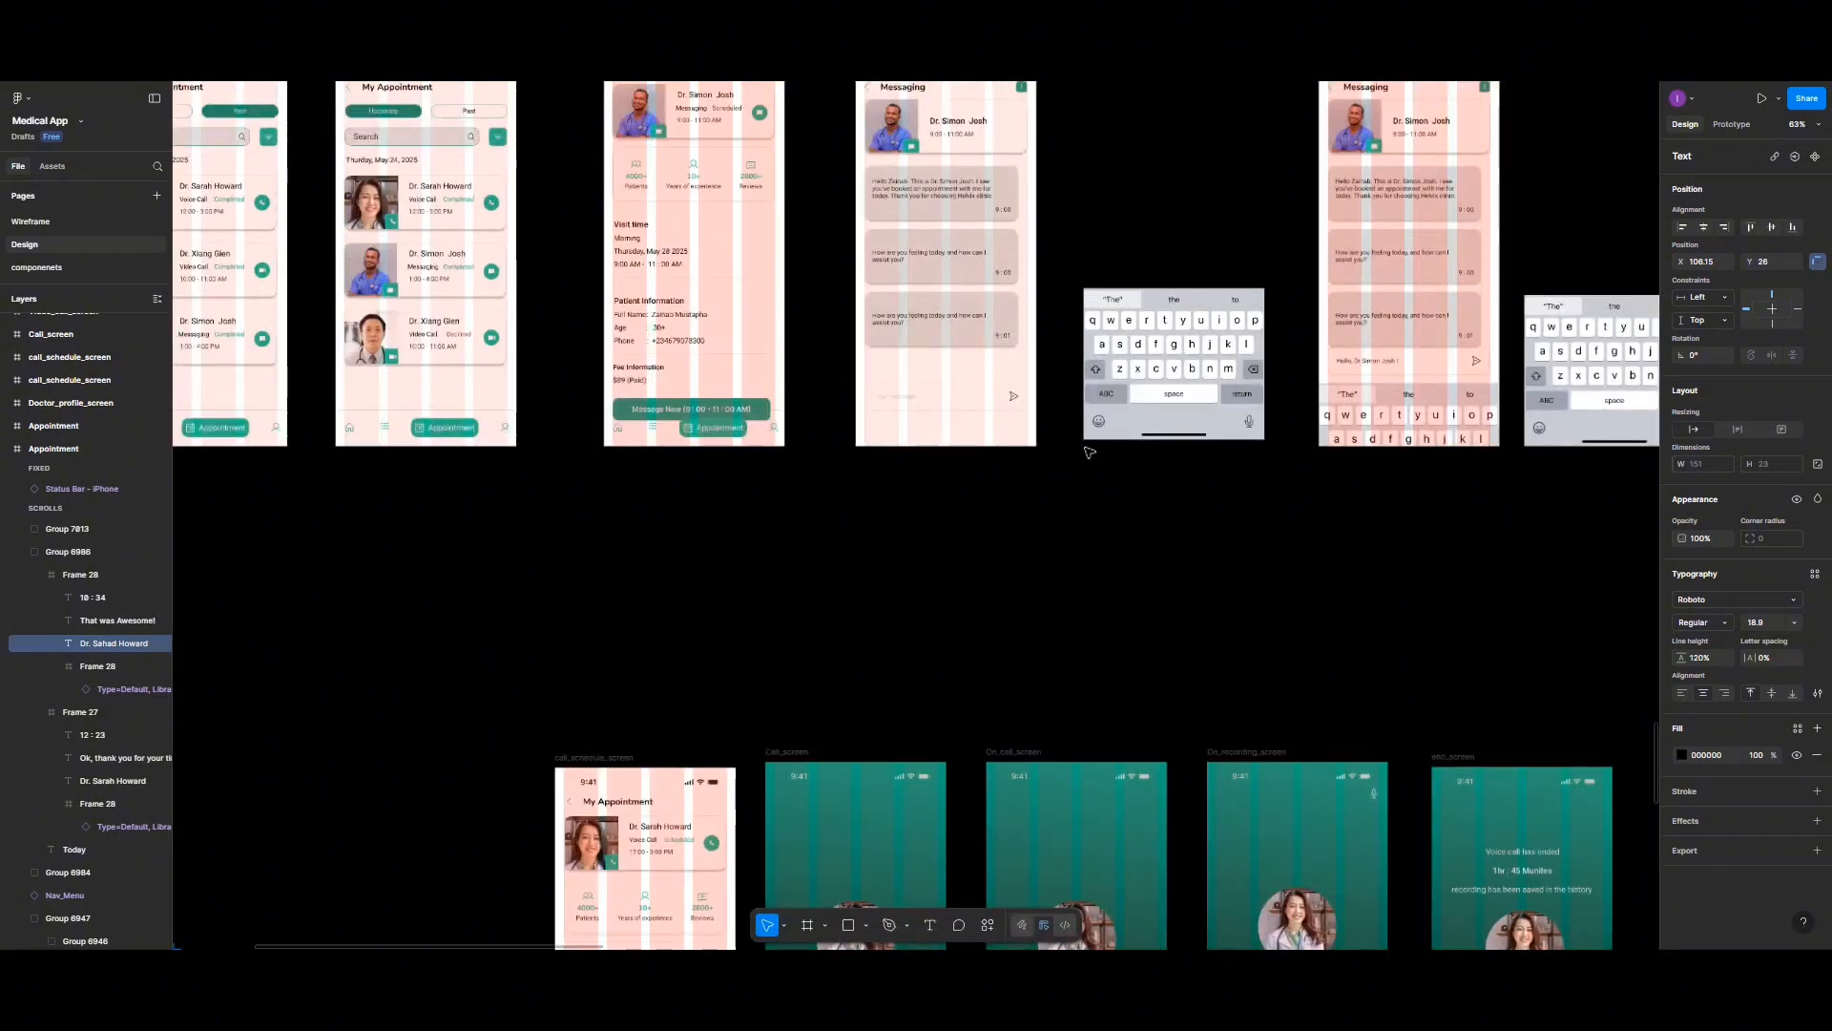
scroll(1088, 451, down, 1)
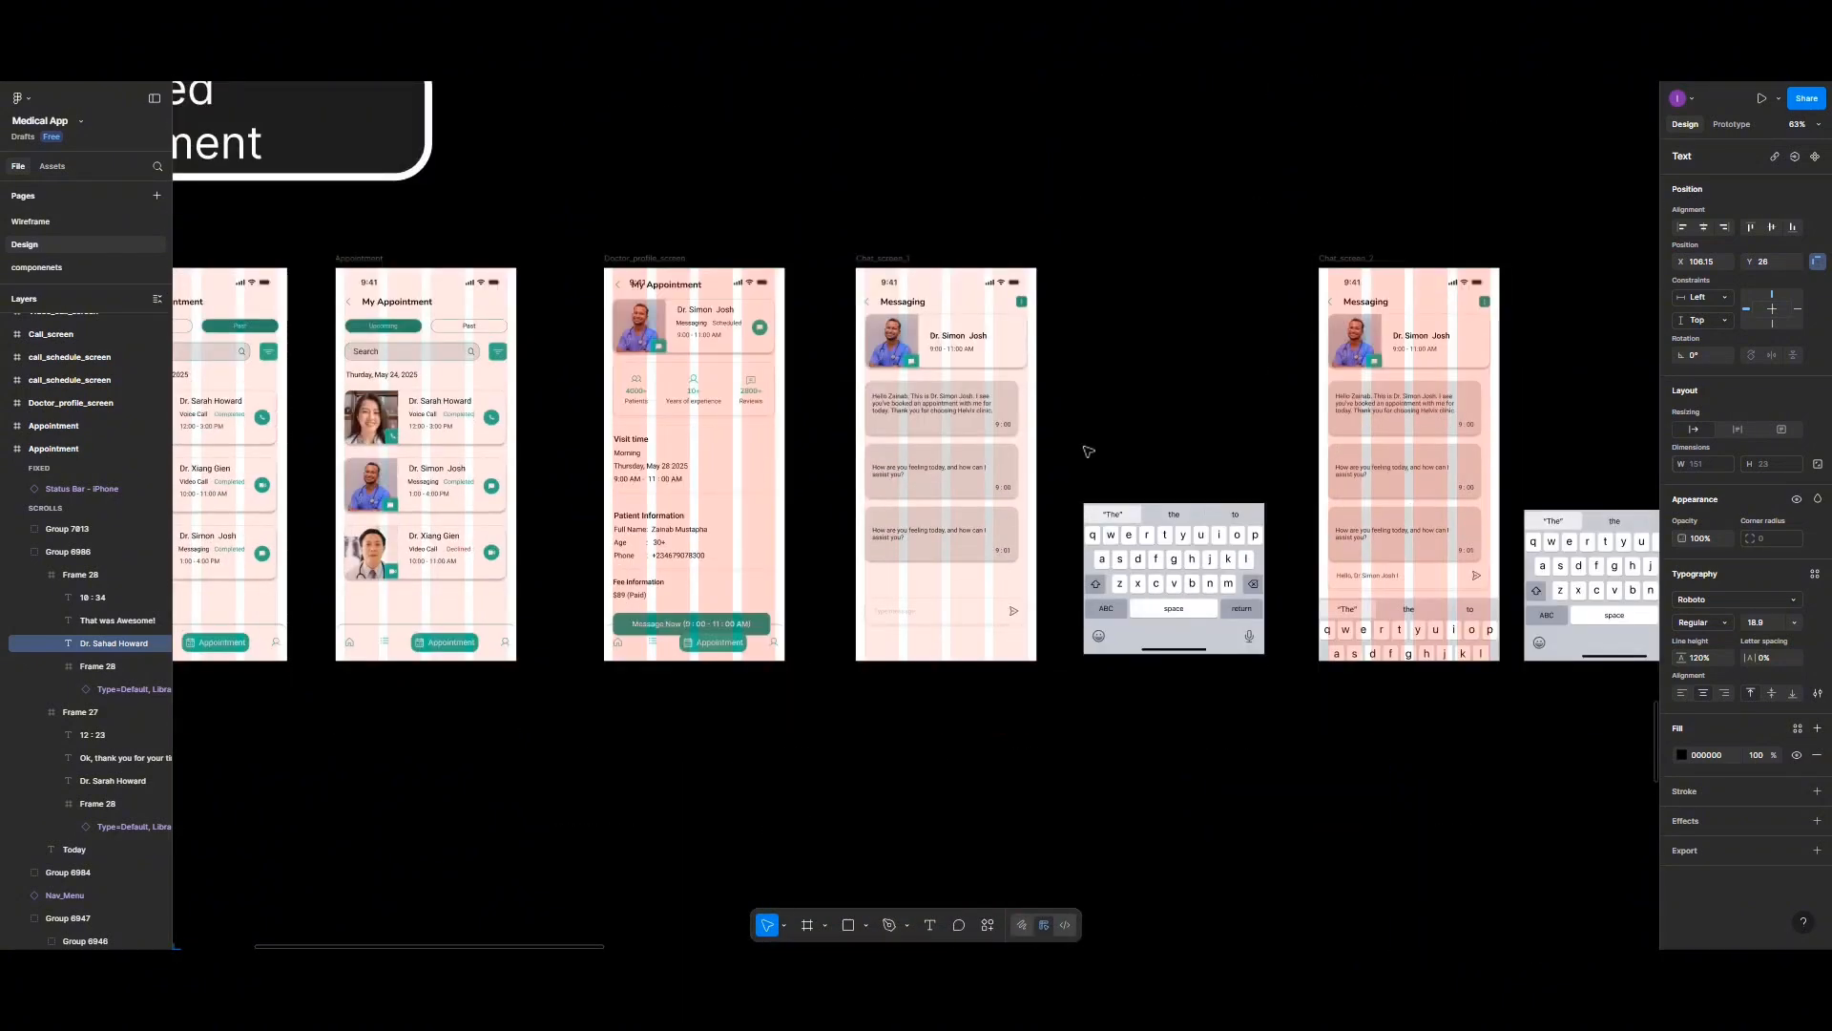
scroll(1088, 450, down, 1)
scroll(1088, 450, left, 5)
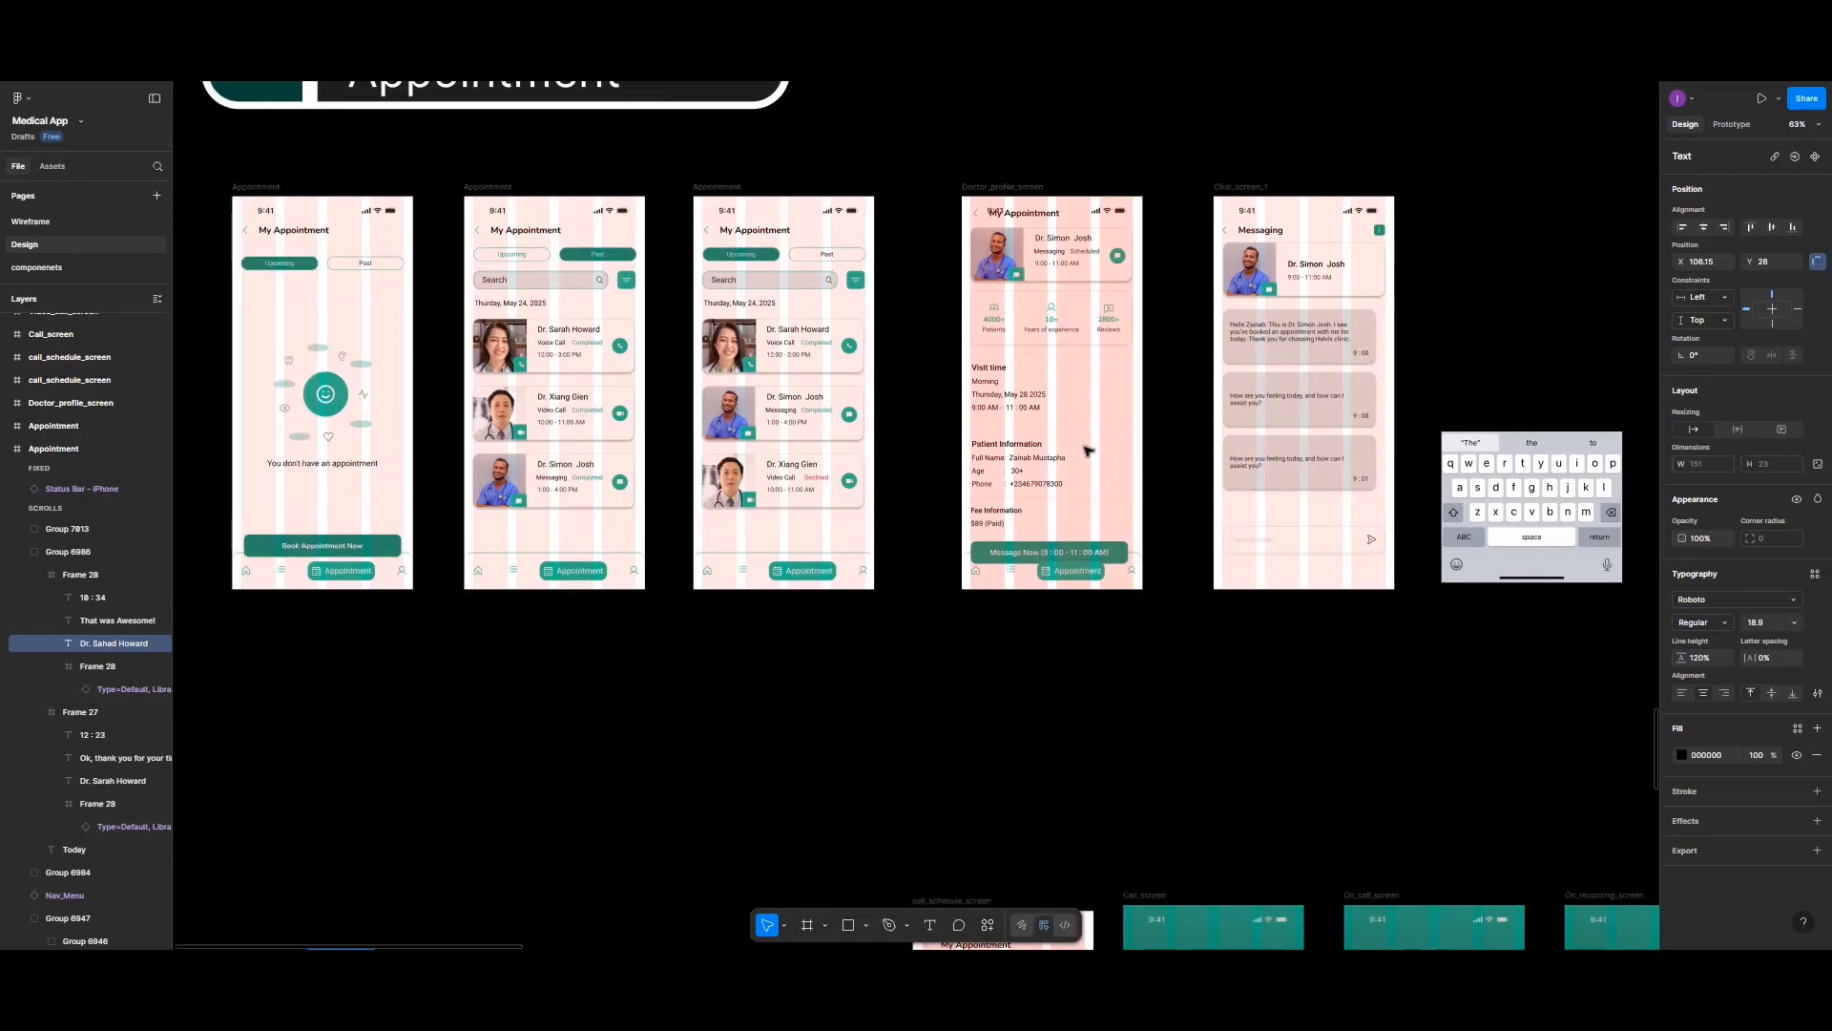
scroll(1088, 451, up, 12)
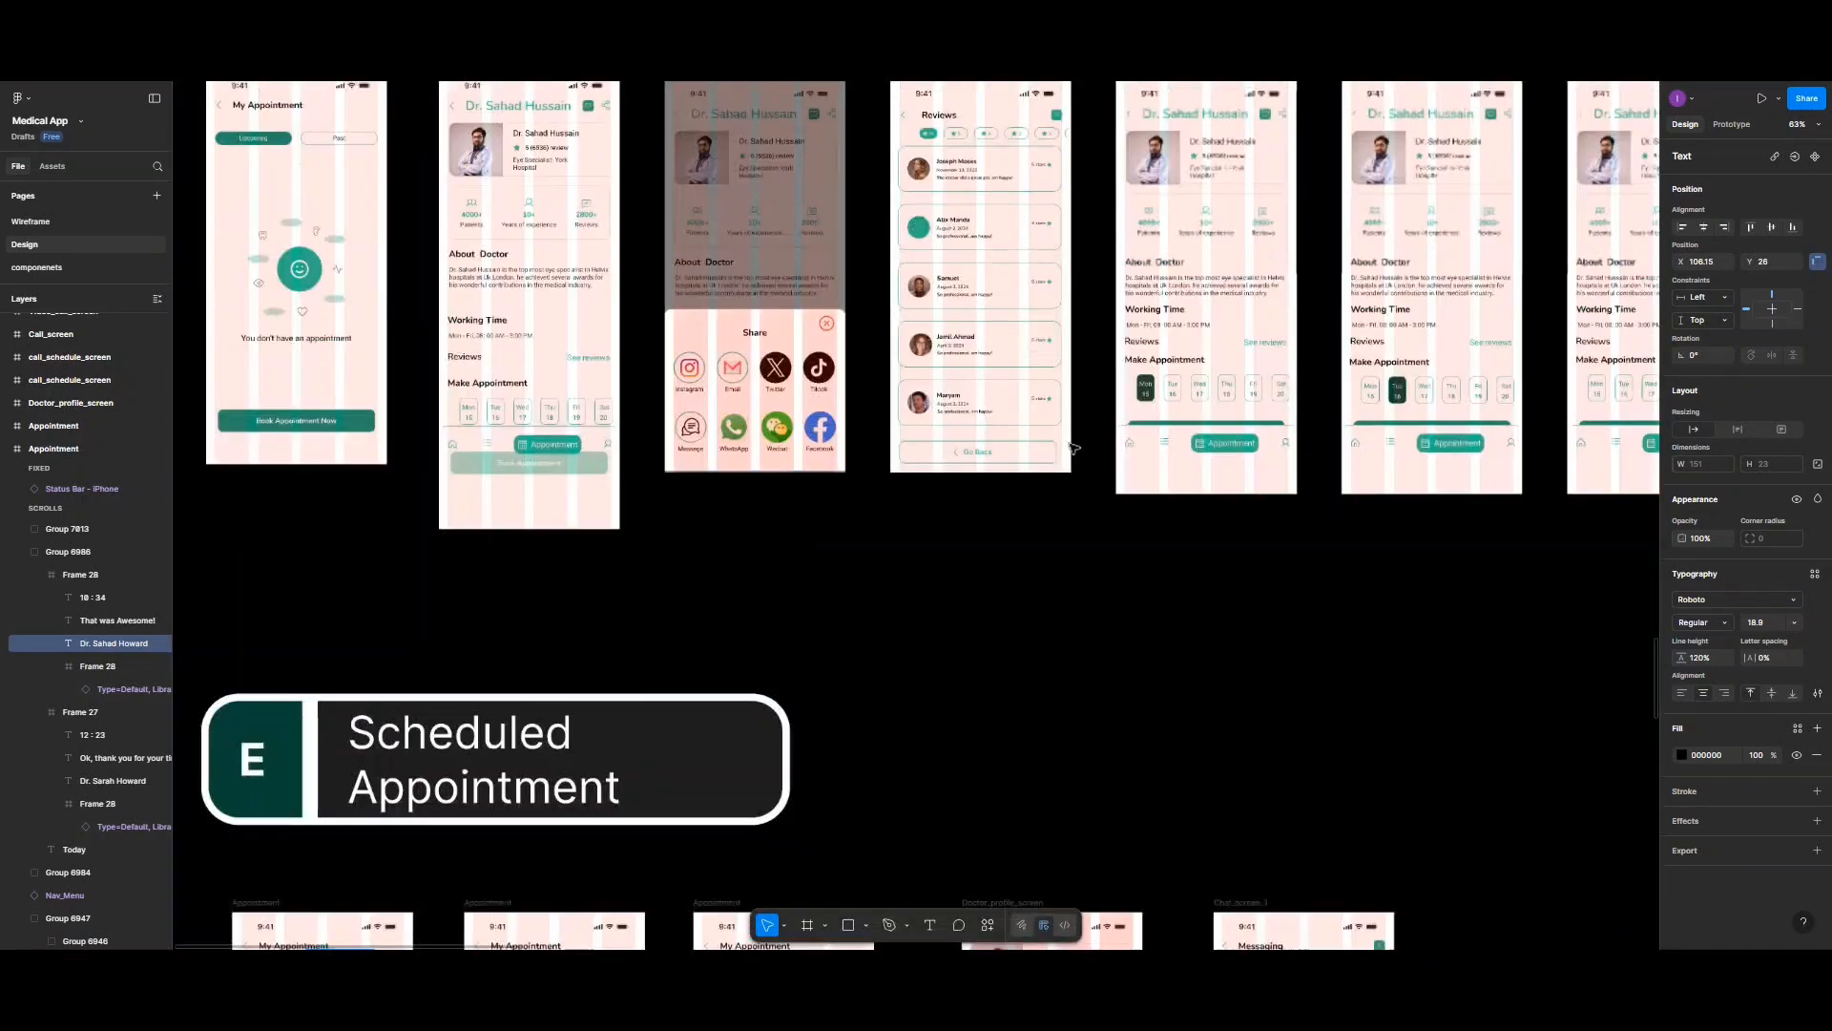
scroll(1073, 447, down, 20)
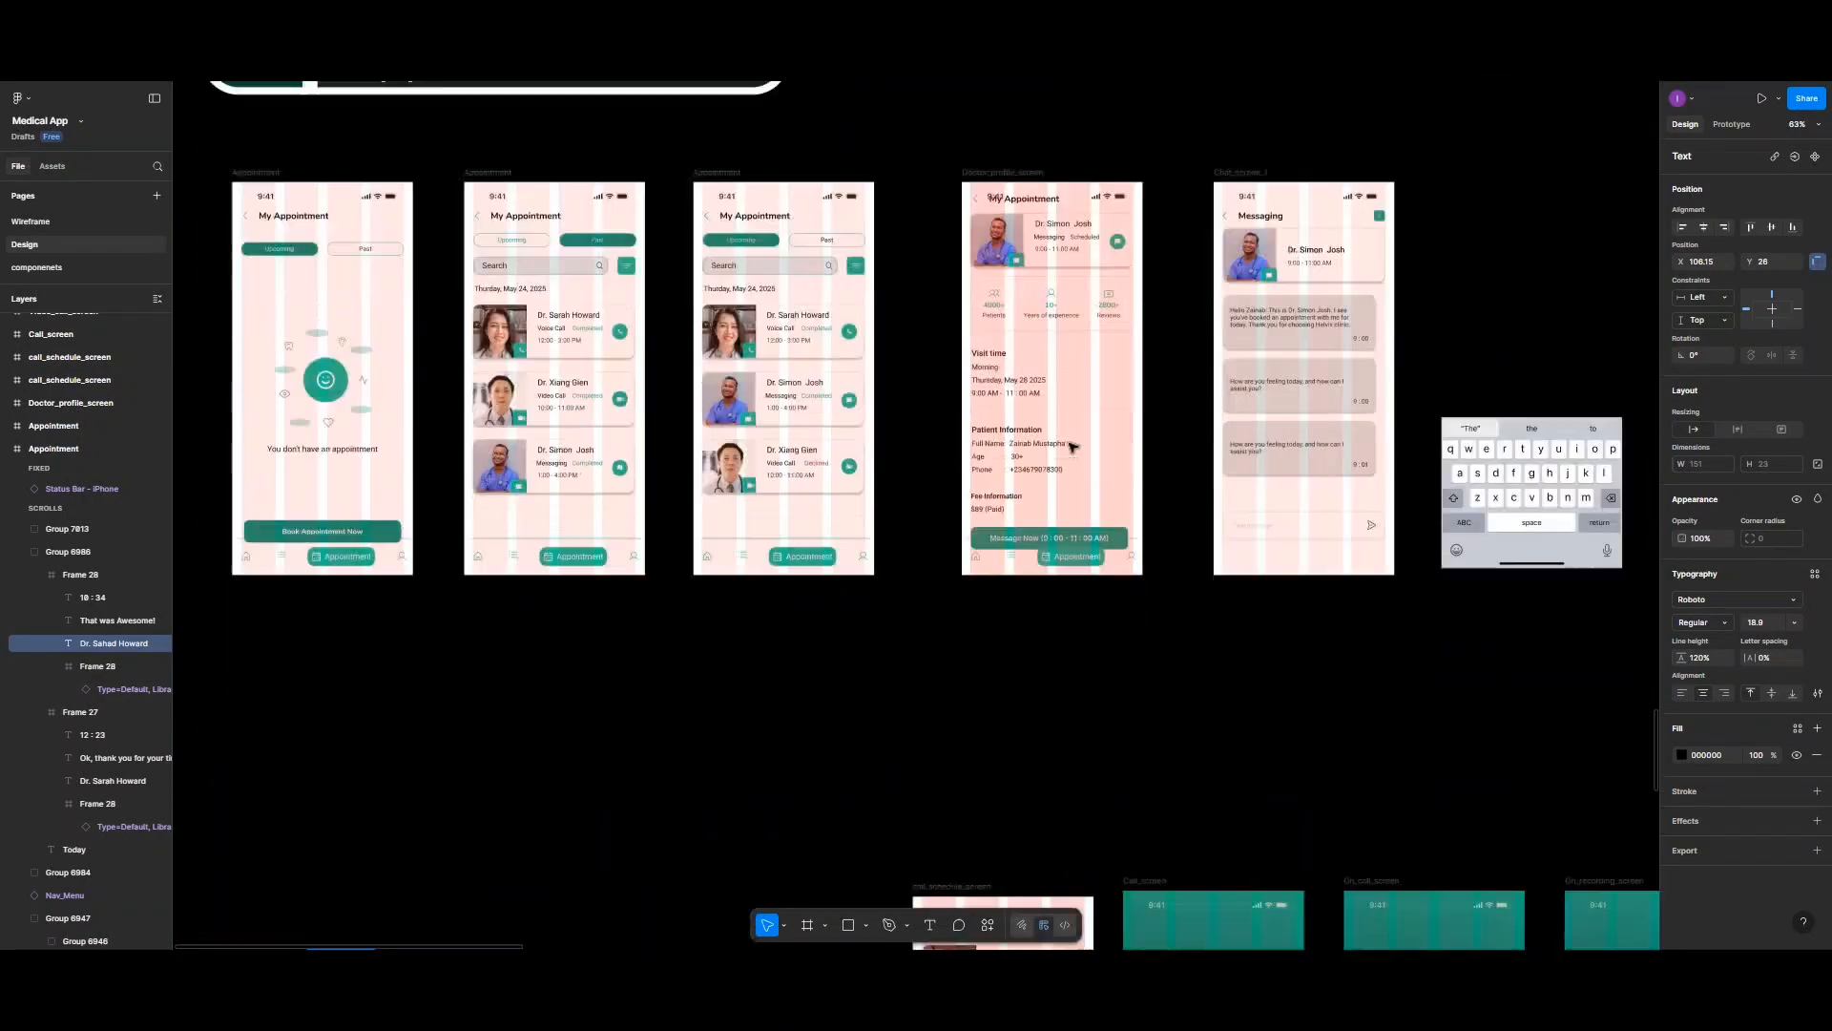
scroll(1071, 449, down, 19)
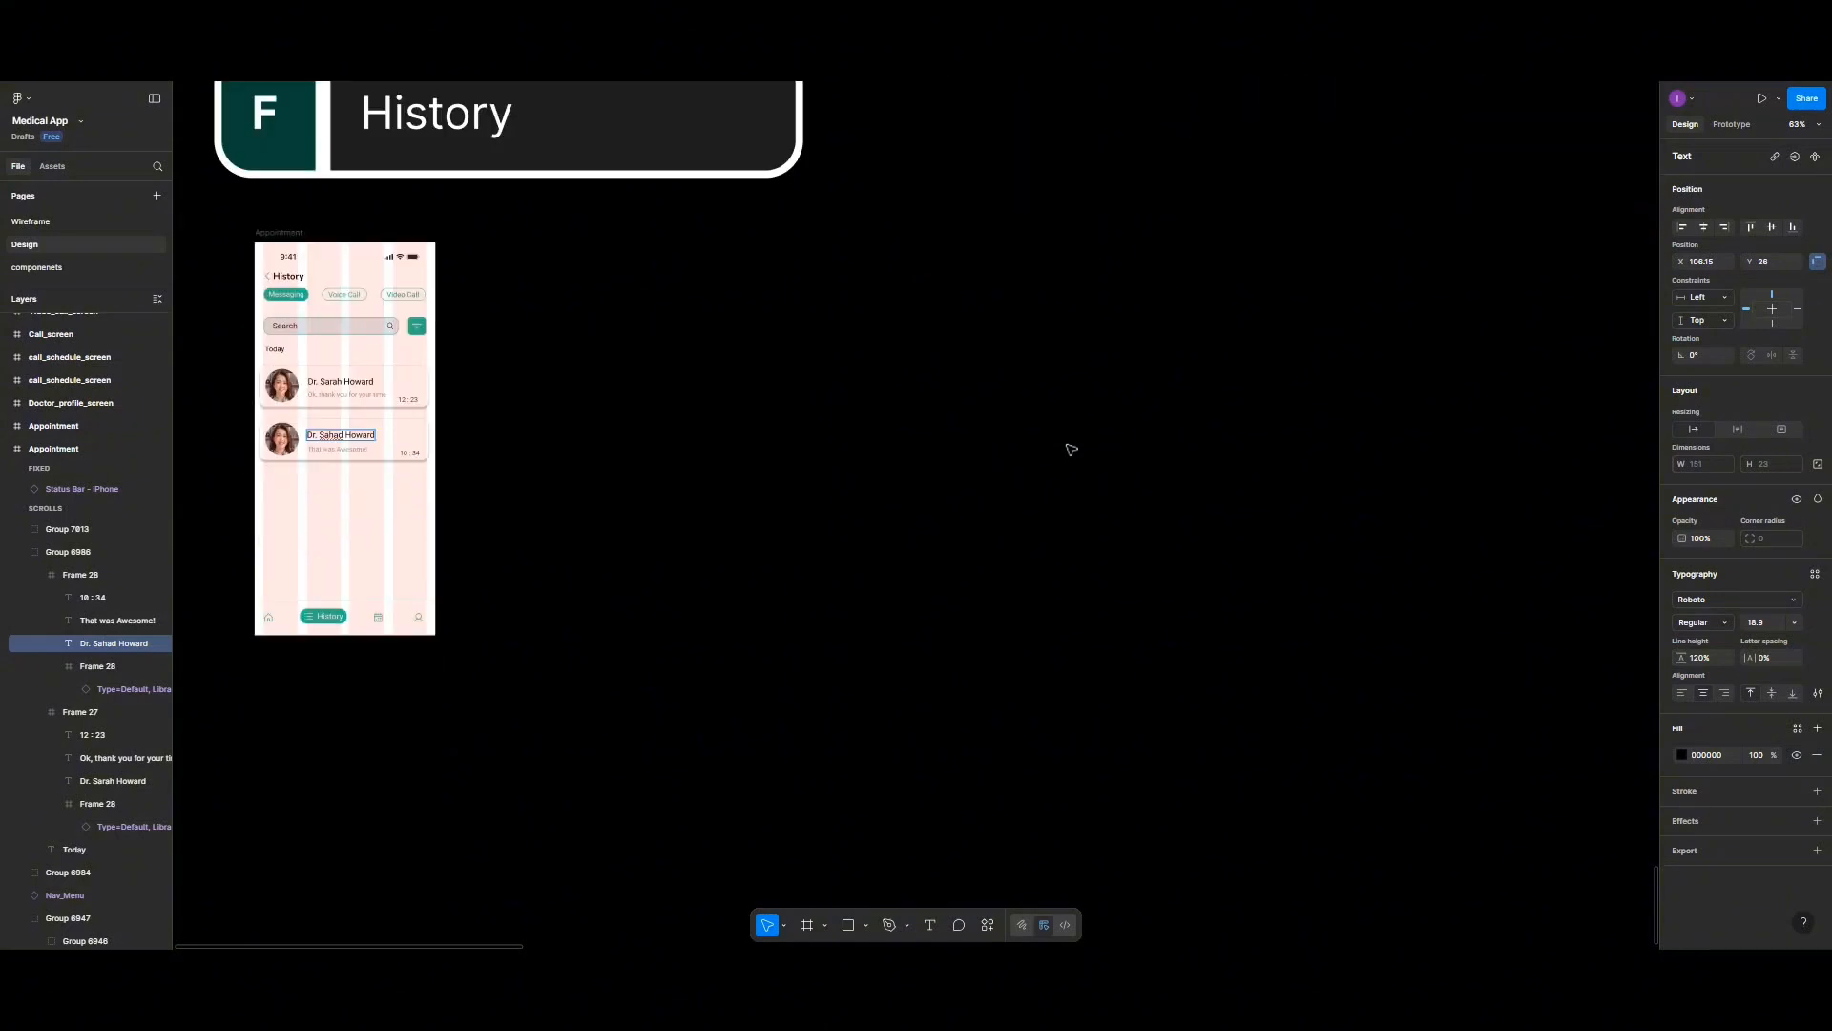
scroll(745, 441, left, 4)
scroll(693, 453, left, 3)
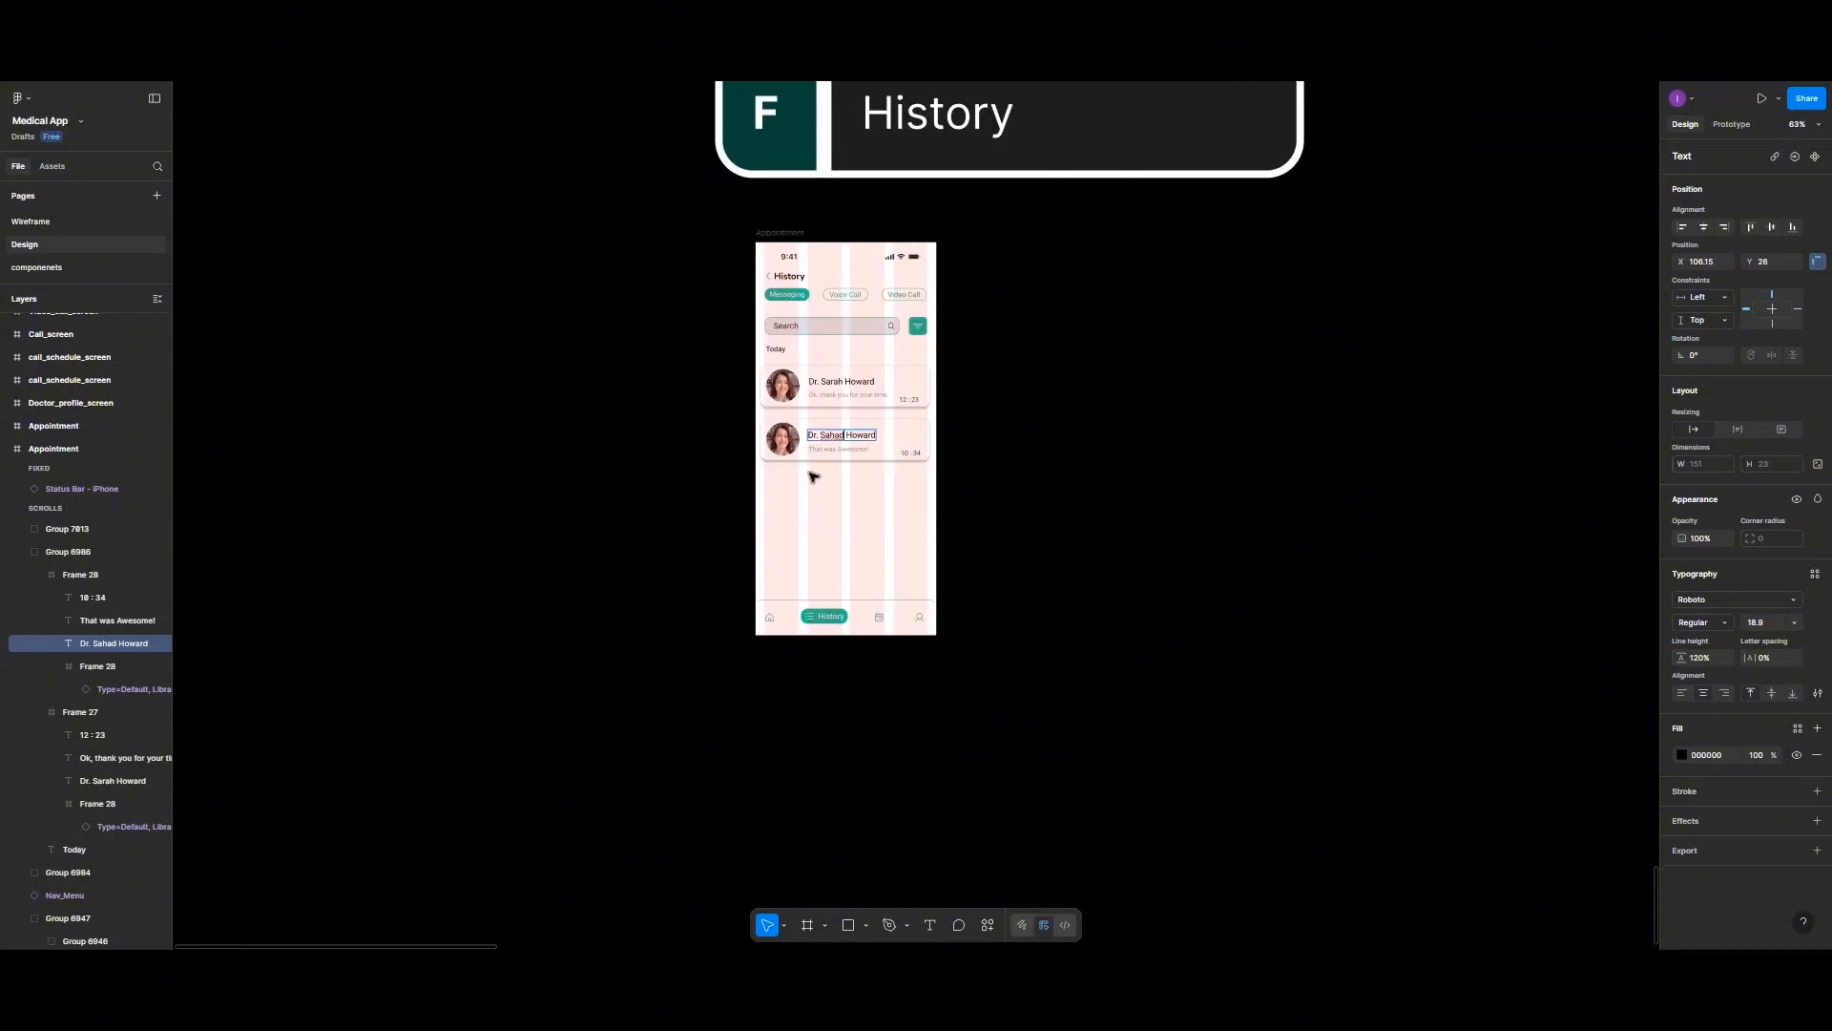
Step: Replace the doctor's surname in the second message card with a different one
scroll(818, 471, up, 6)
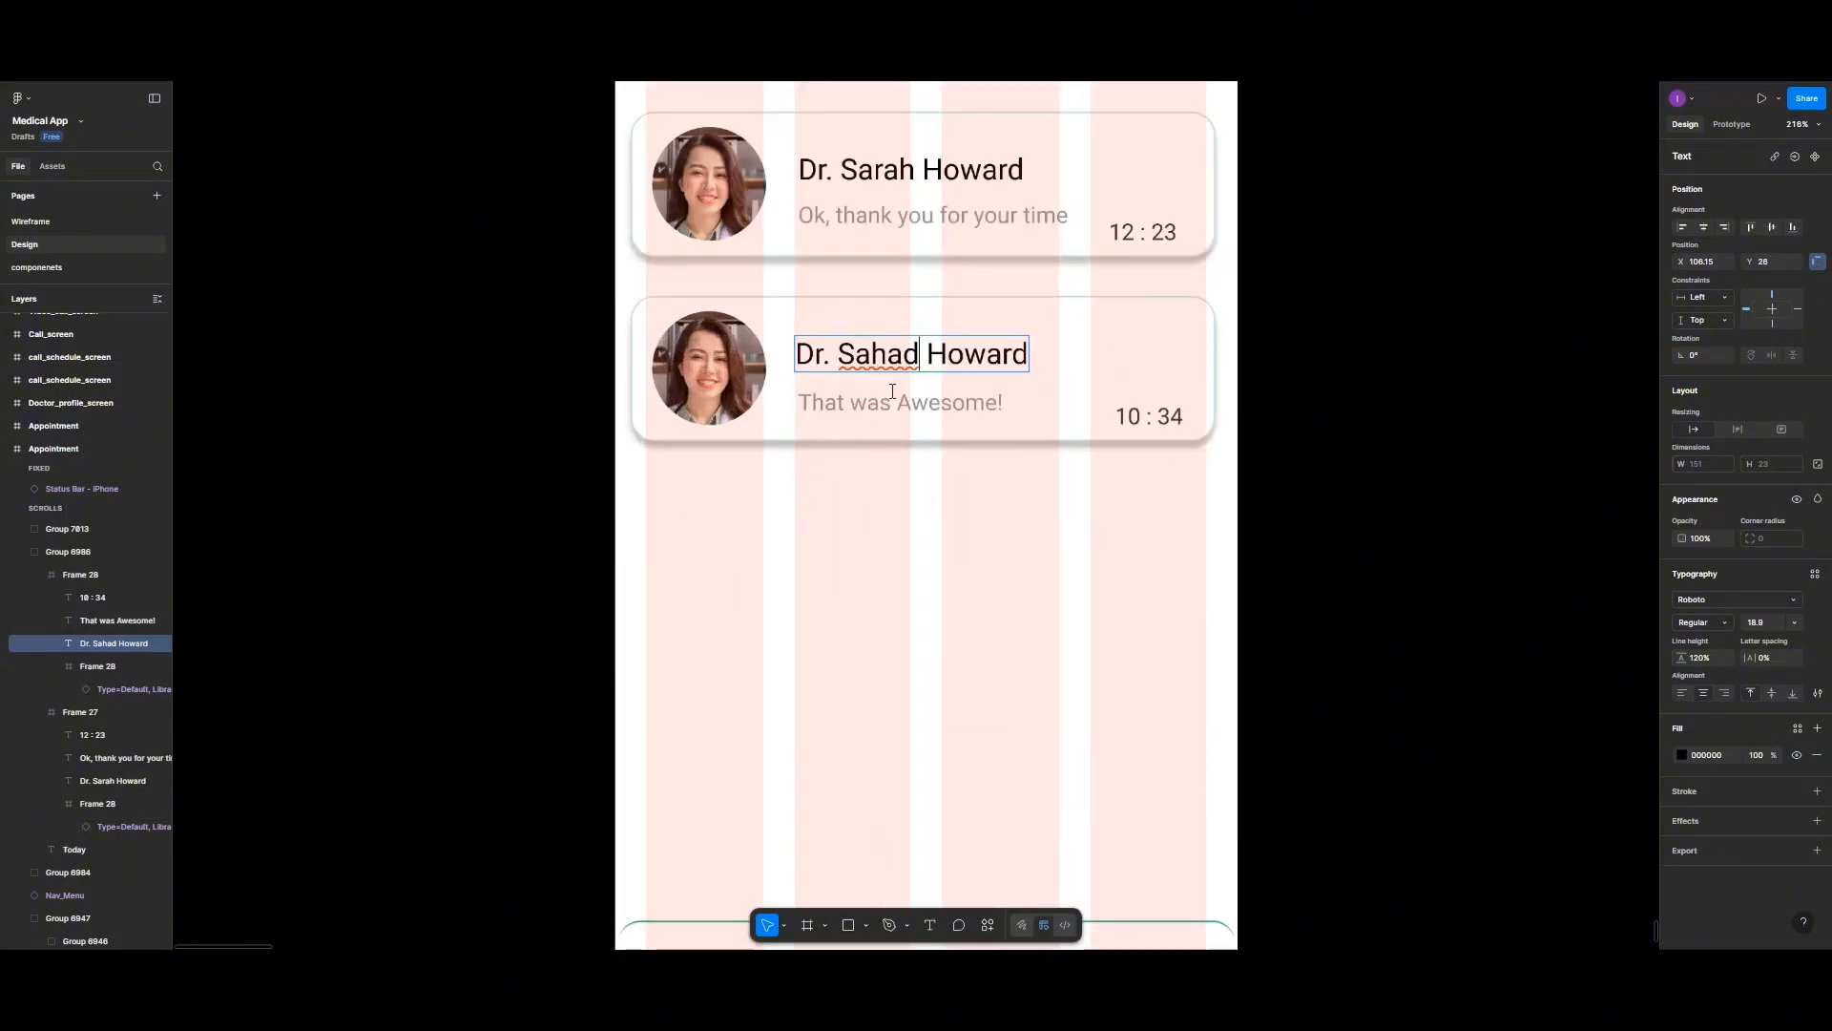
key(Right)
click(950, 354)
drag(950, 354, 1027, 351)
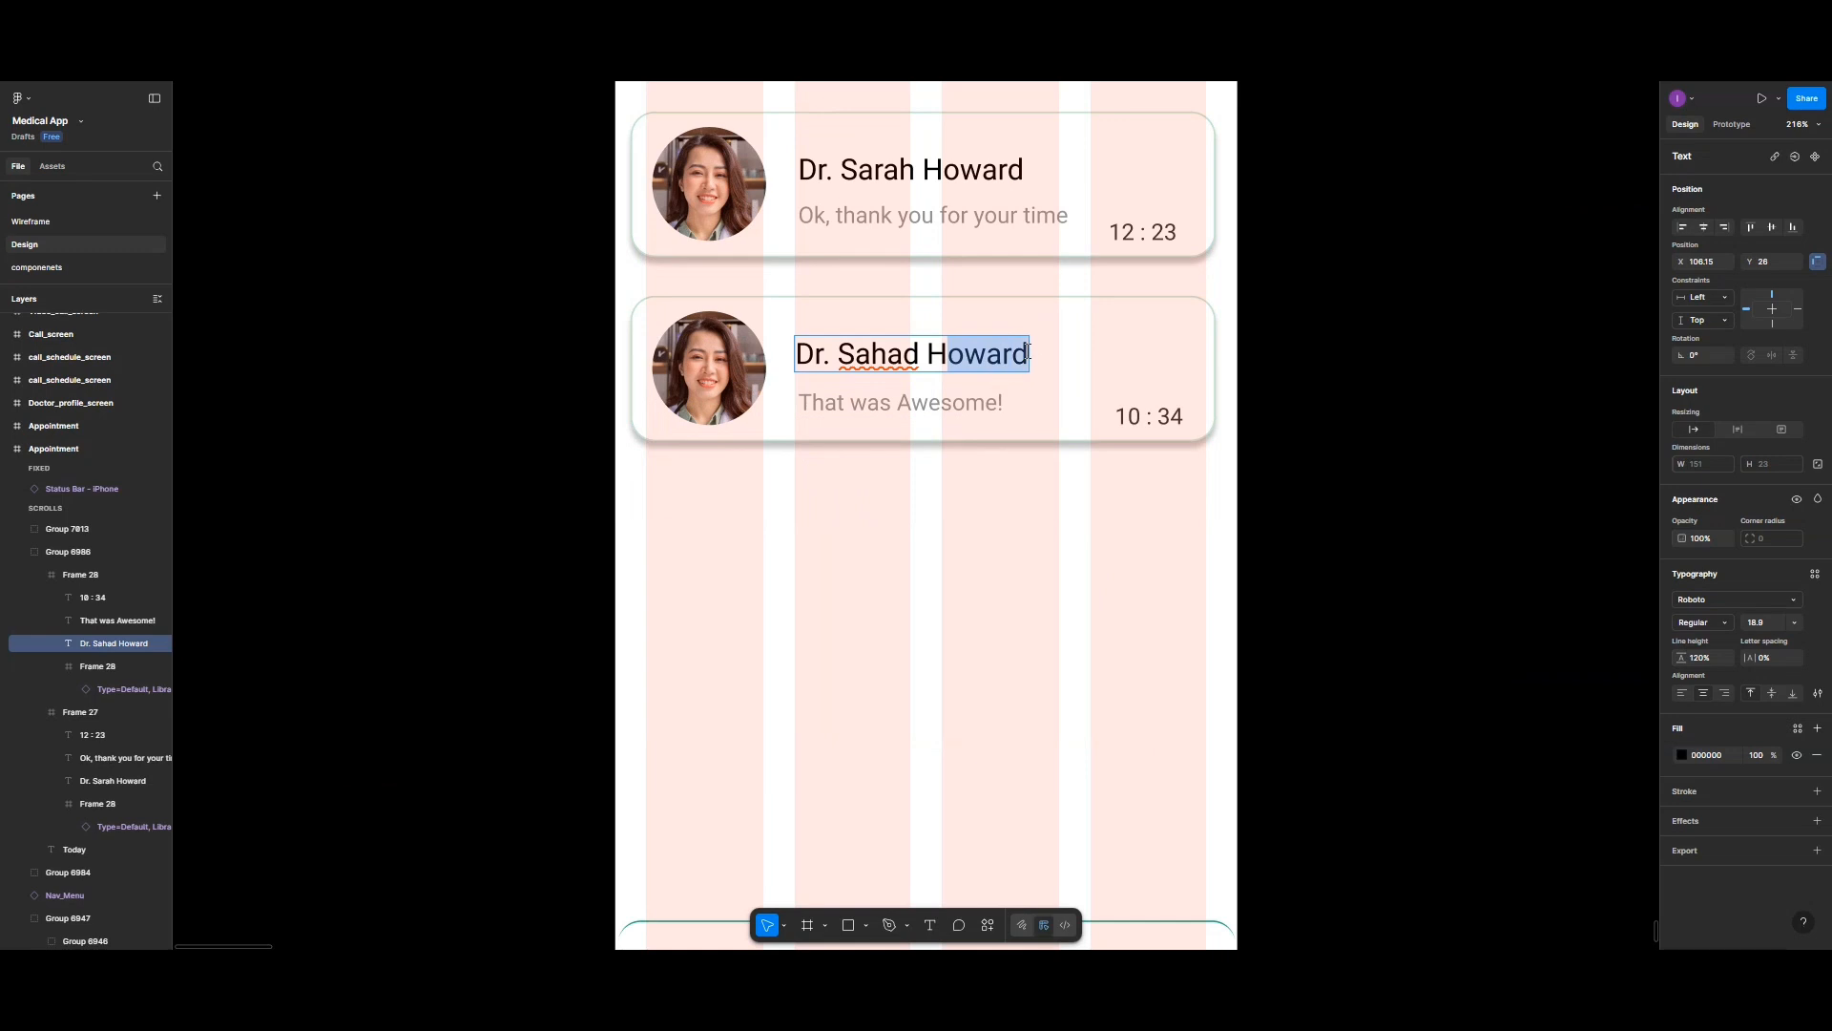
text(Ussain)
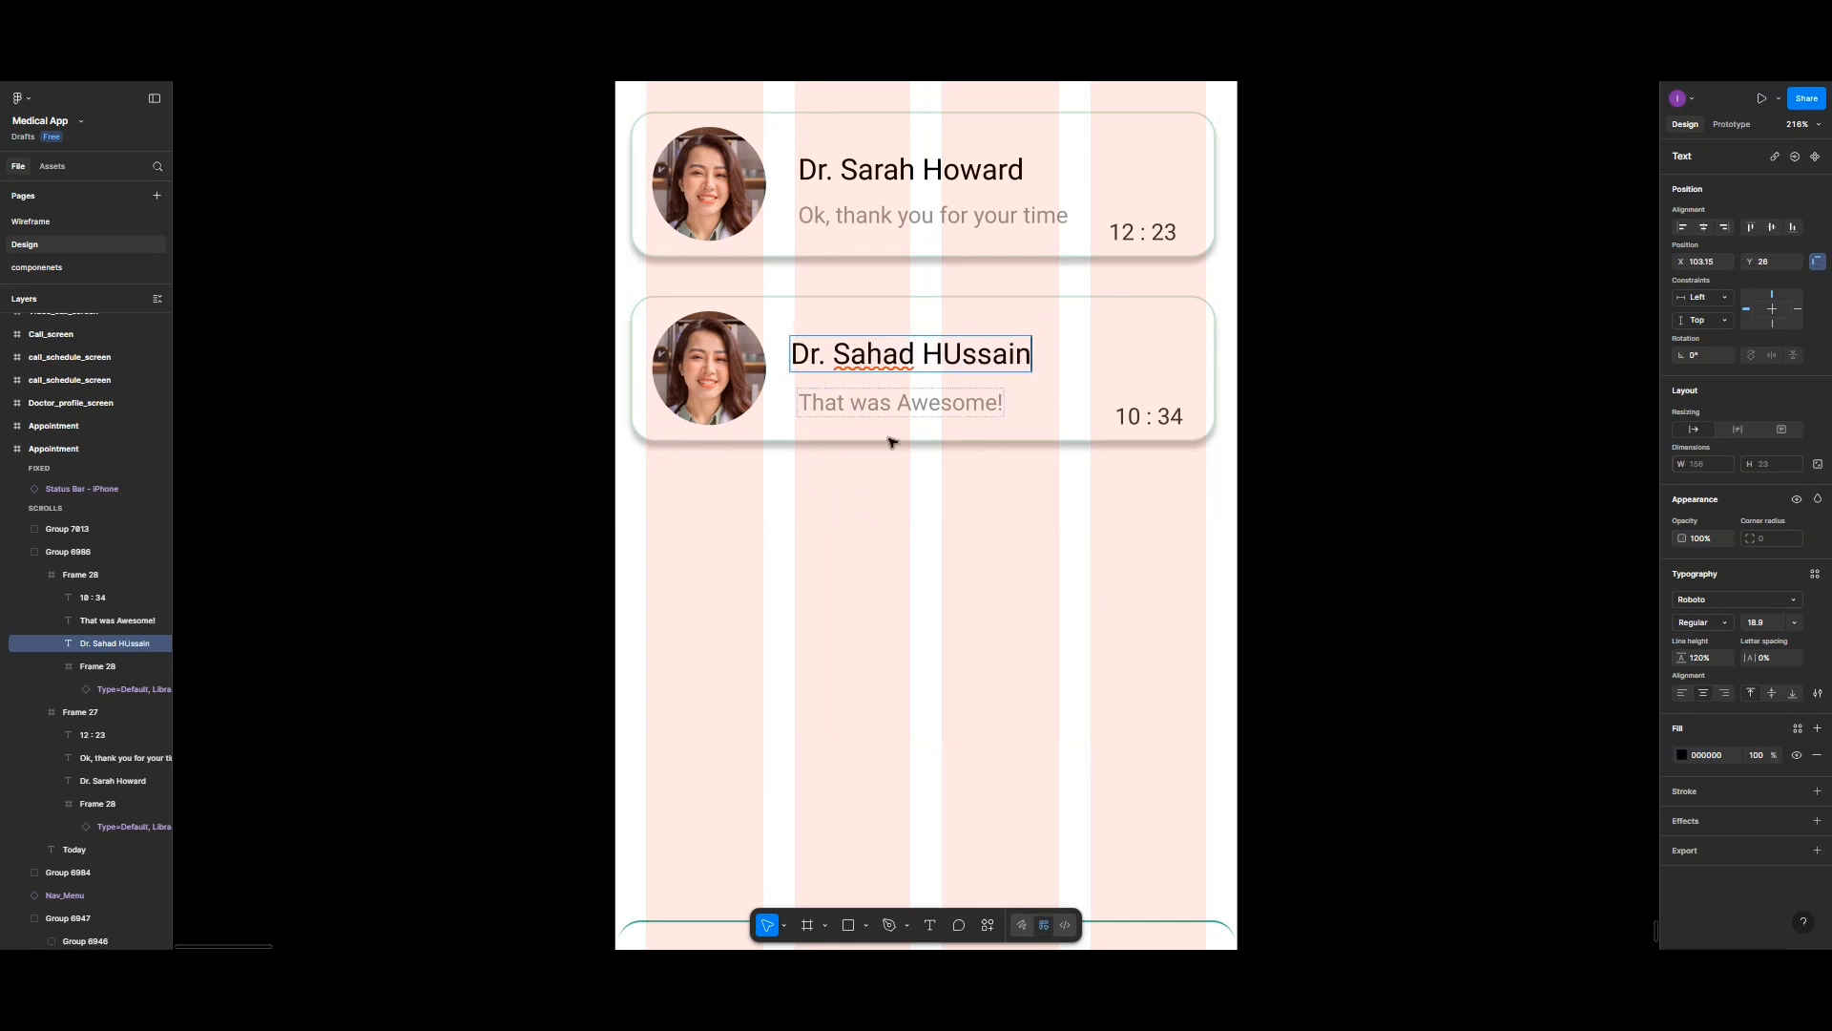
key(Escape)
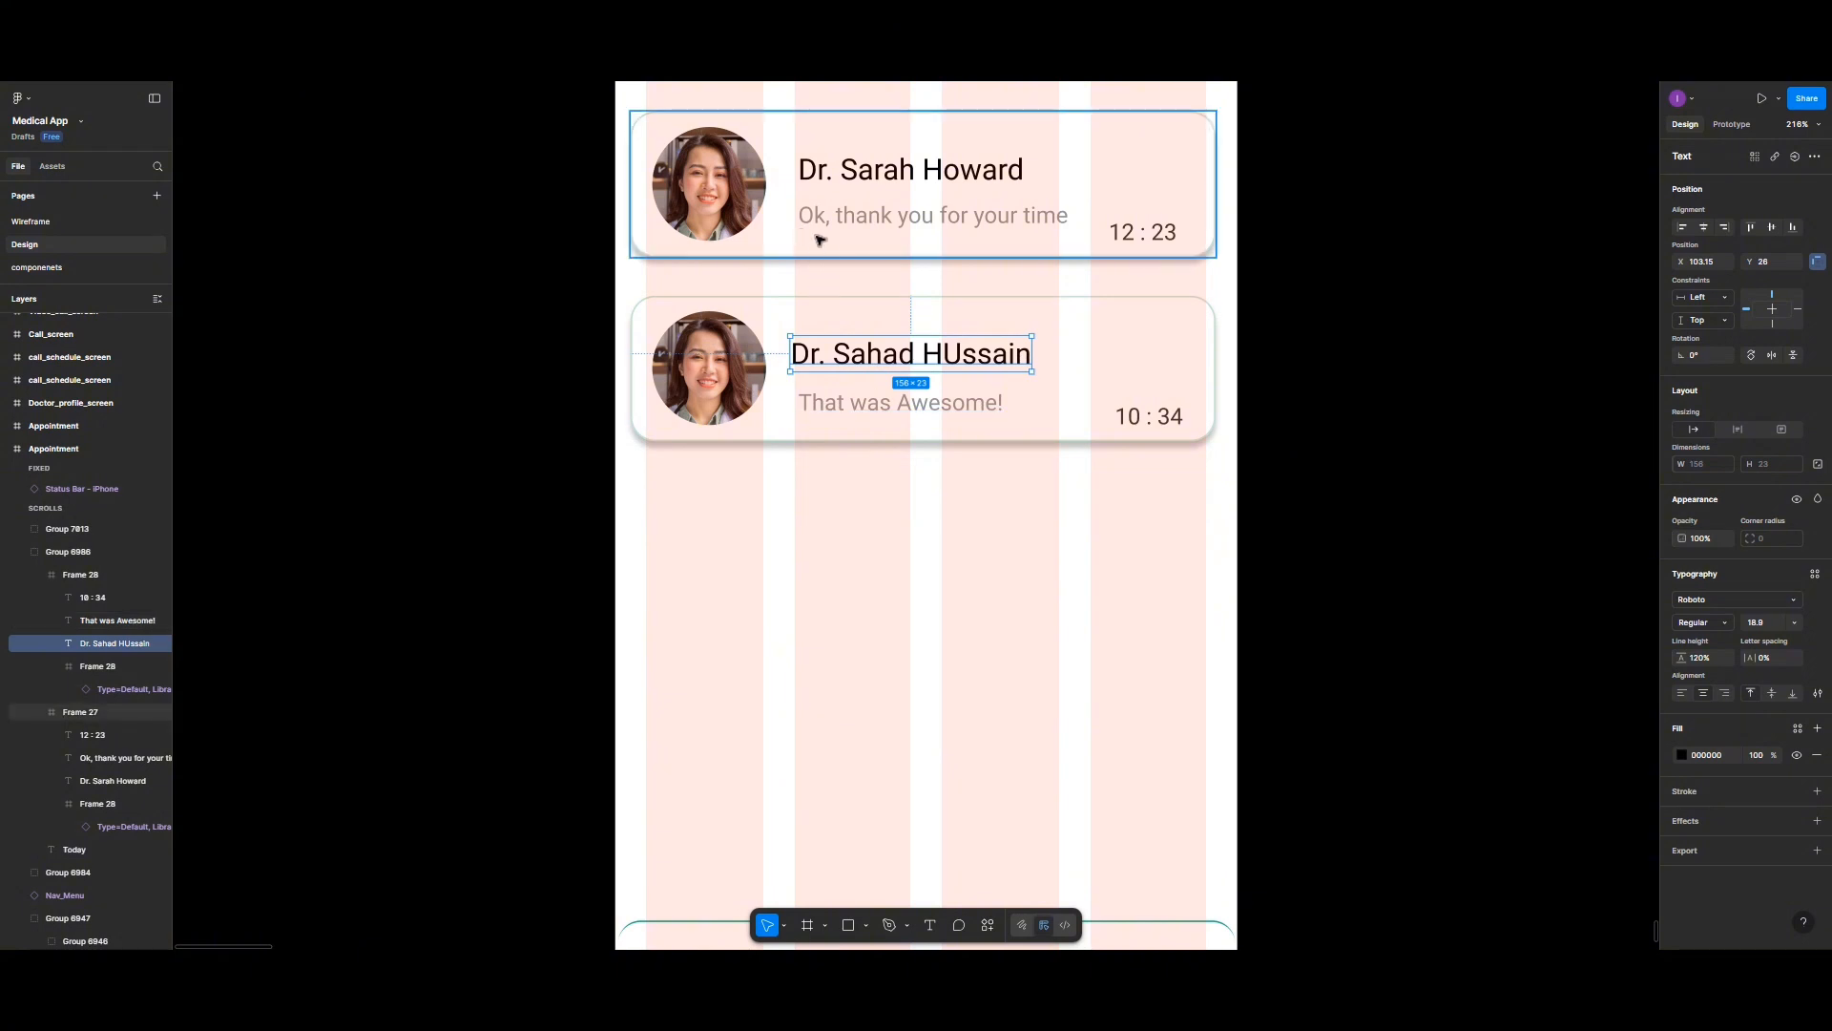
Step: Duplicate the "Today" label below the second card at X 20, Y 510 and change its text to "Yesterday, July 3 2025"
scroll(835, 250, up, 3)
click(707, 207)
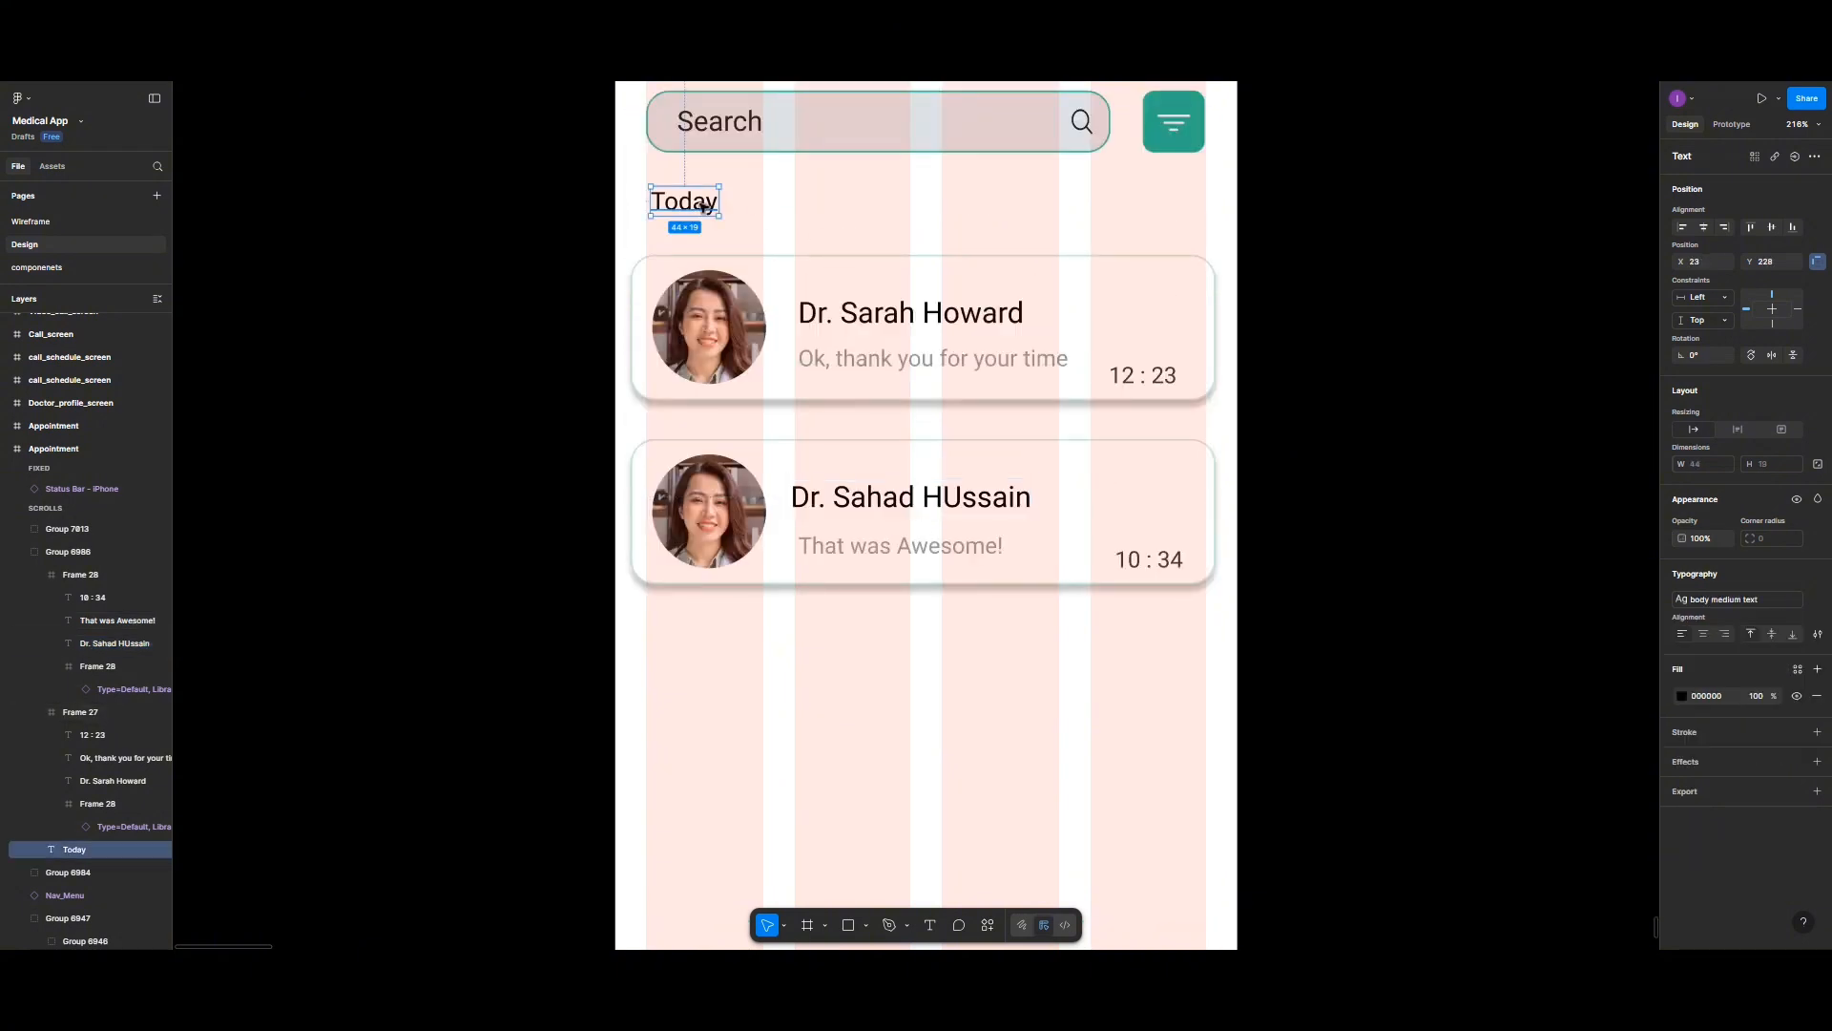
drag(707, 207, 701, 643)
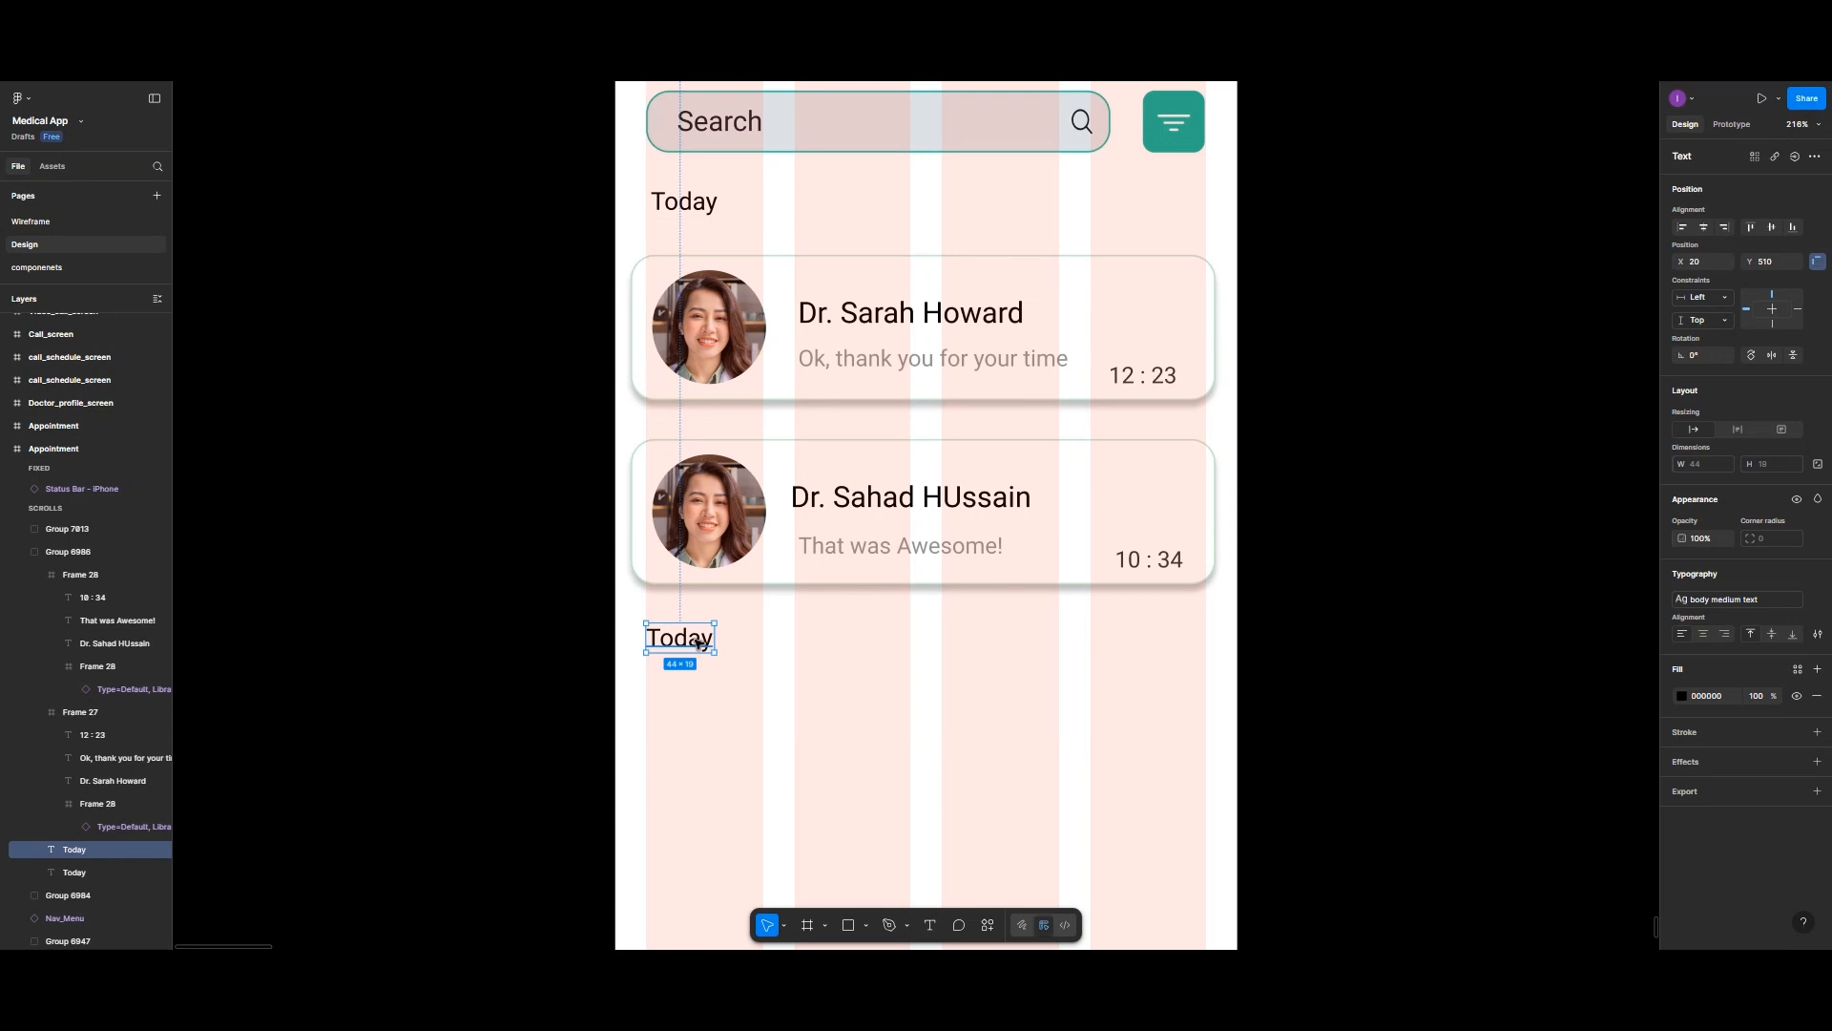
double_click(699, 642)
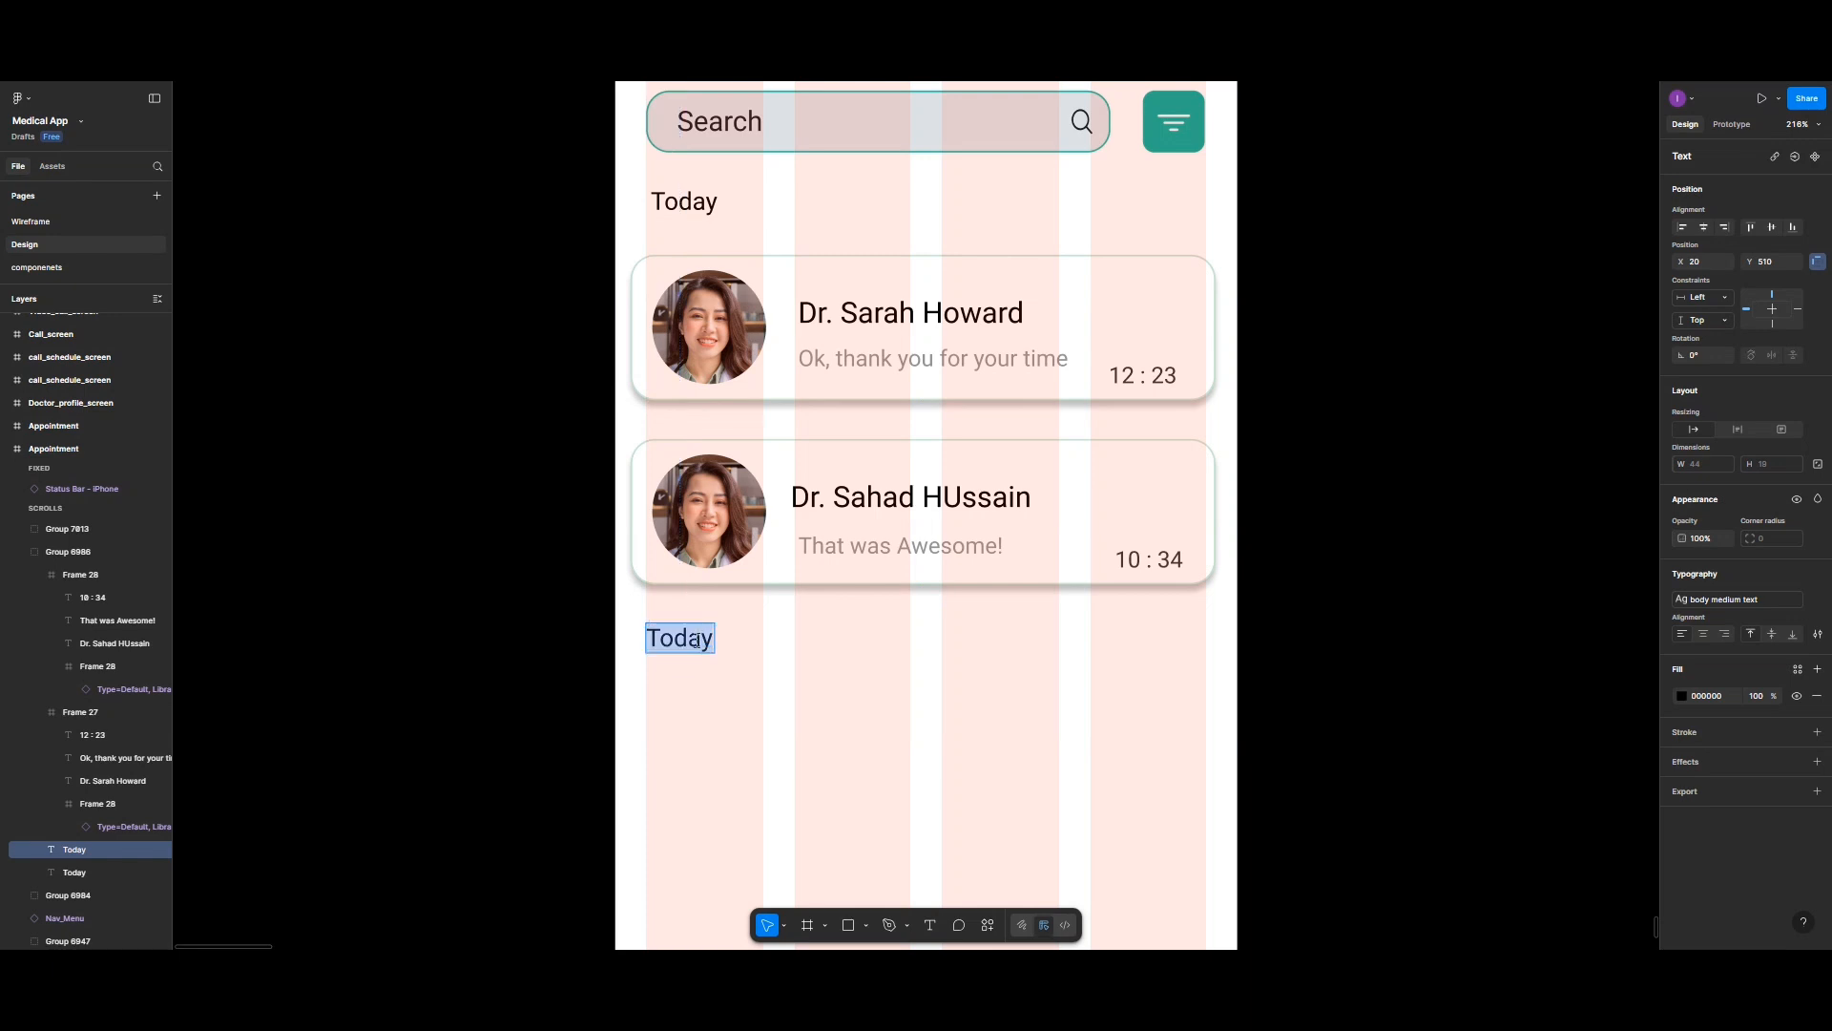
text(Yester)
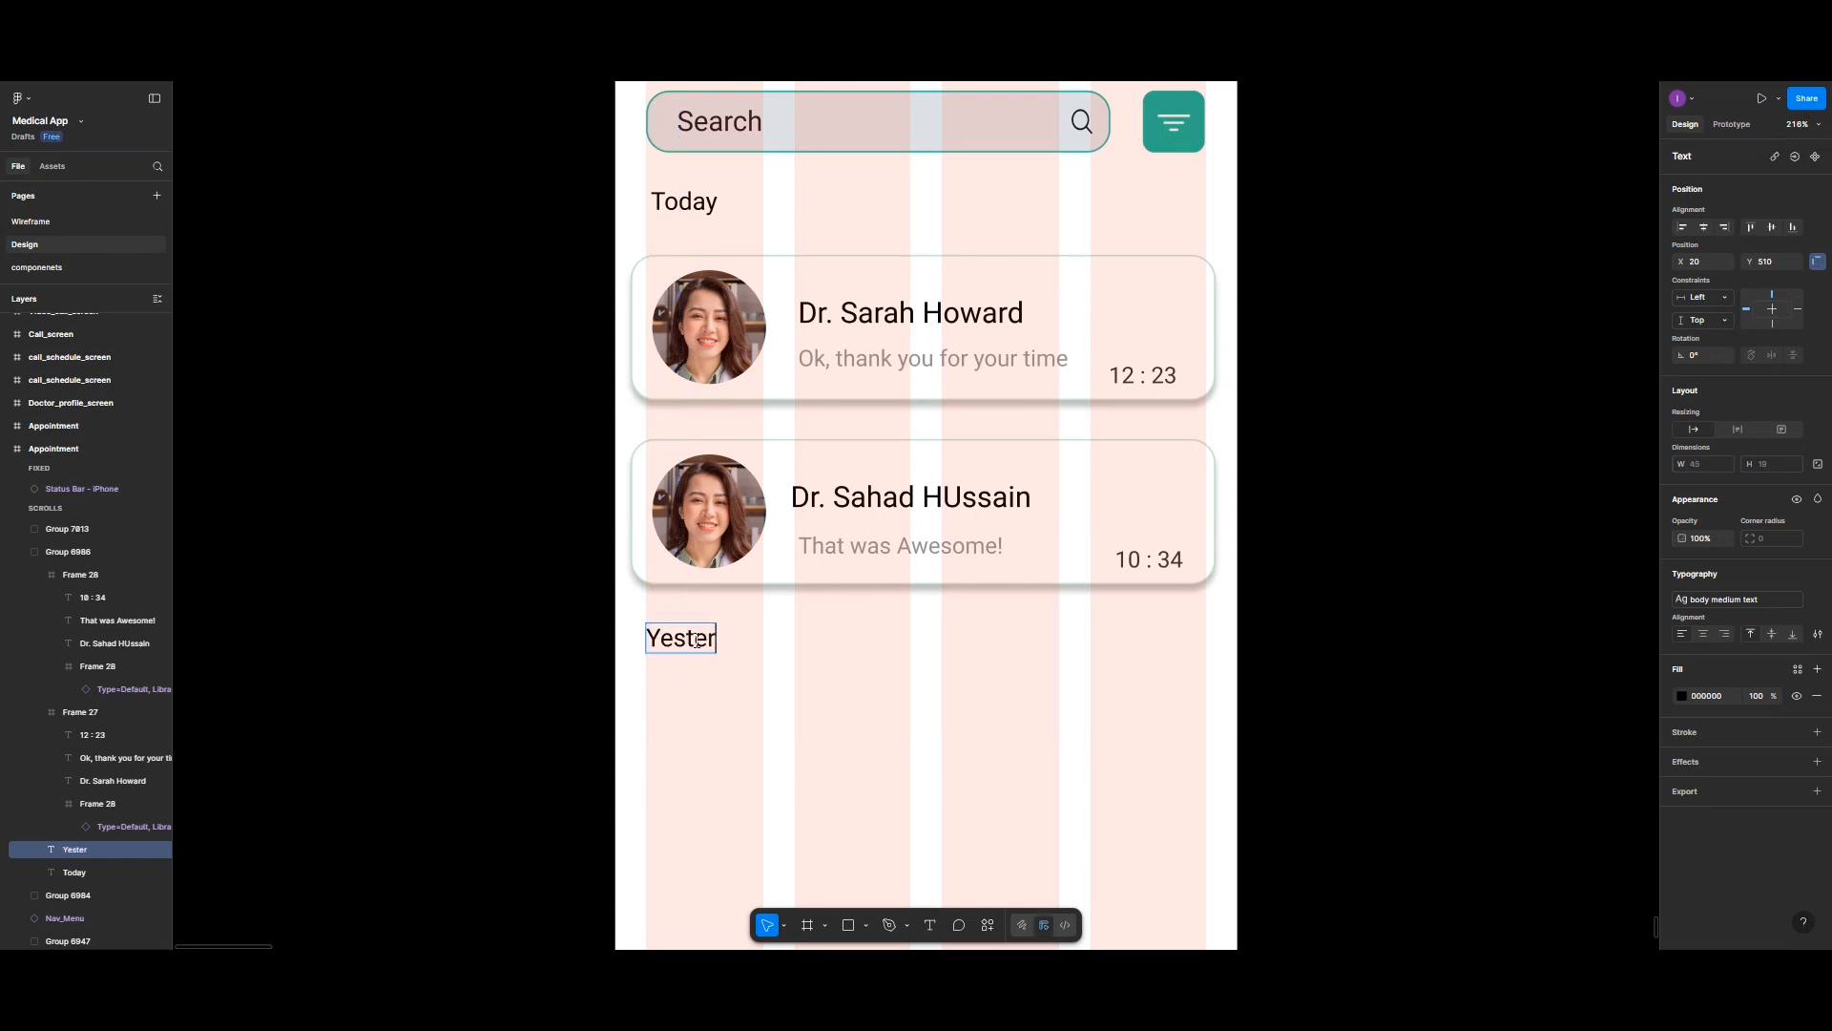
text(day, July)
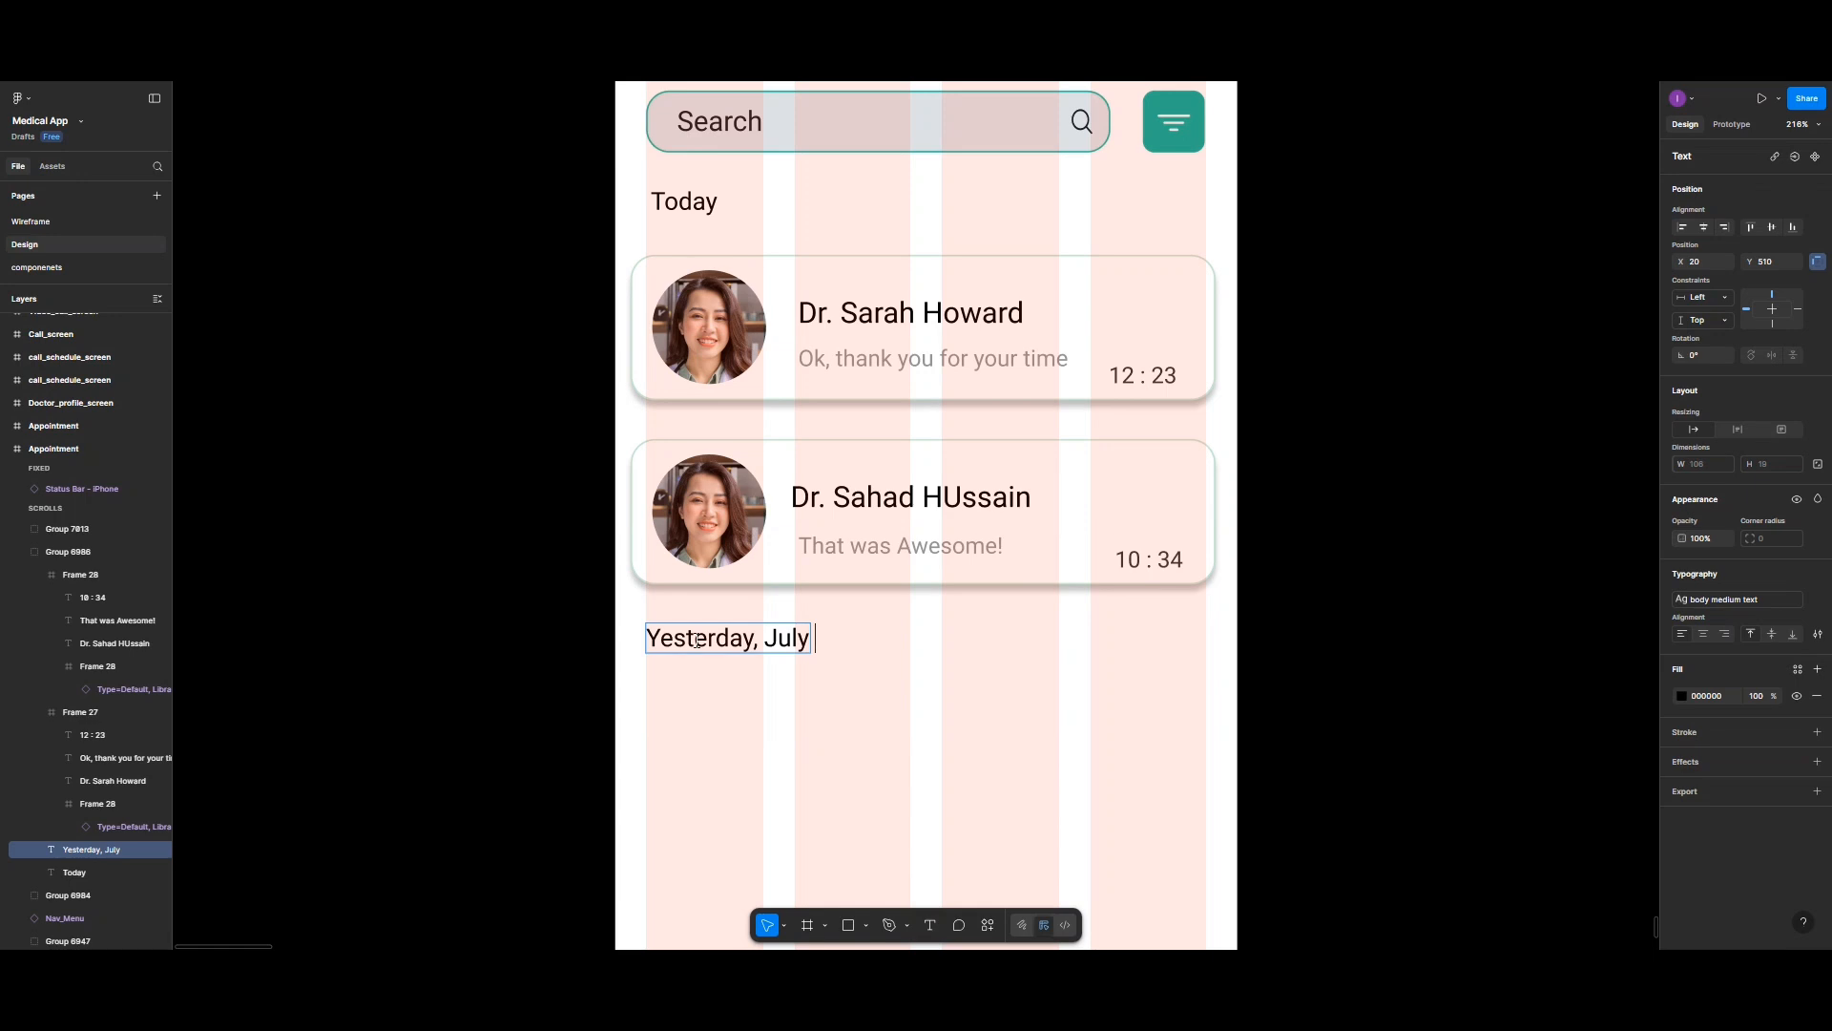
text( 3 2025)
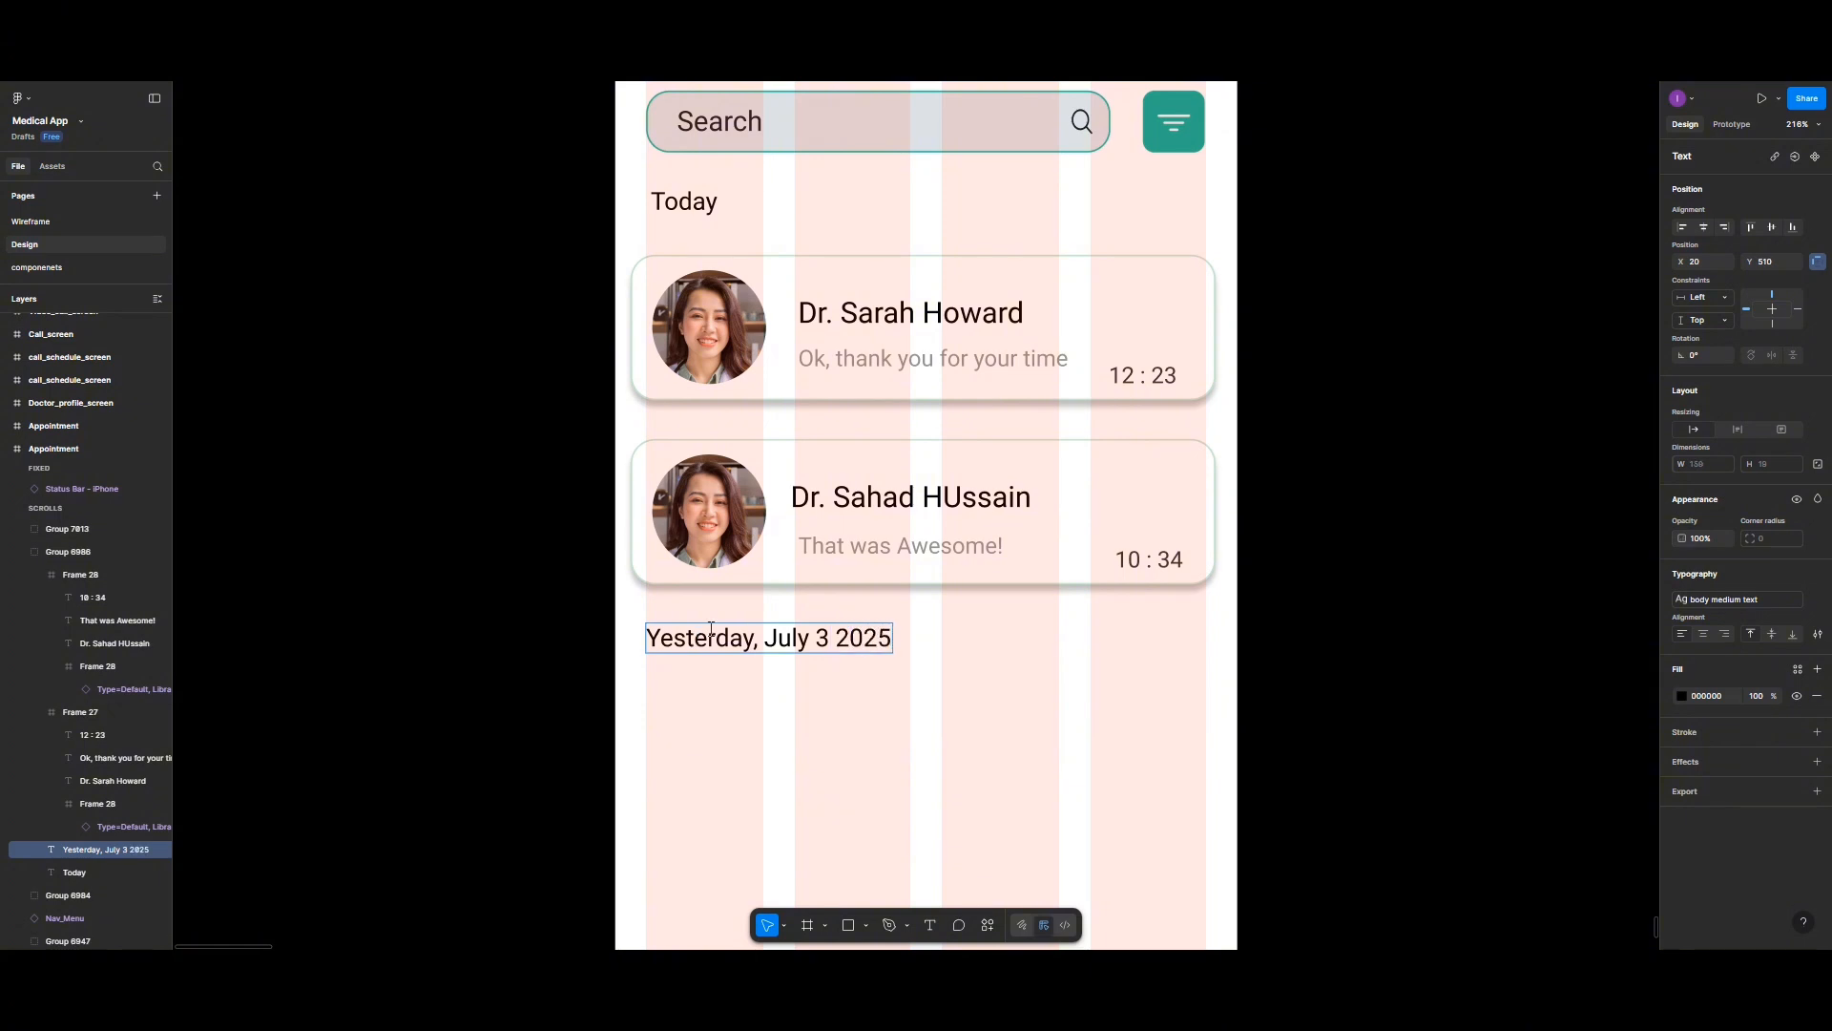
key(Escape)
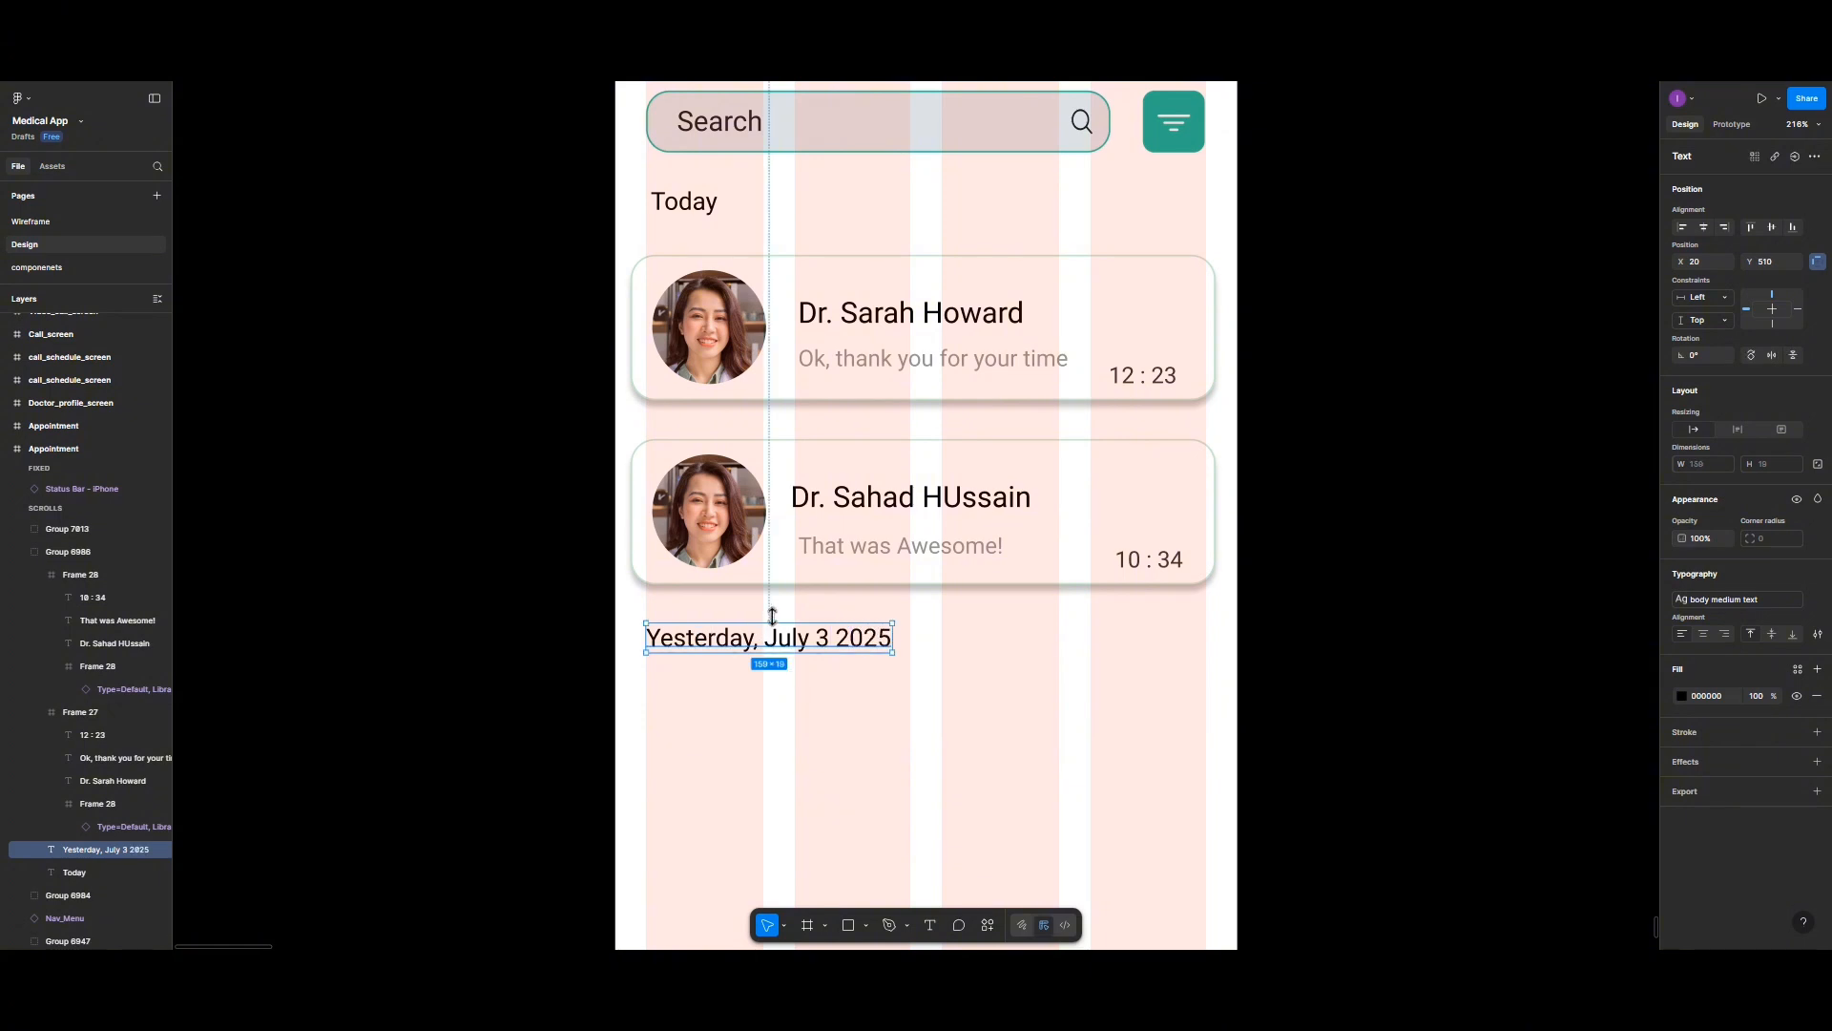
Step: Duplicate the second message card below the "Yesterday, July 3 2025" label at X 20, Y 549
scroll(778, 617, down, 1)
click(804, 474)
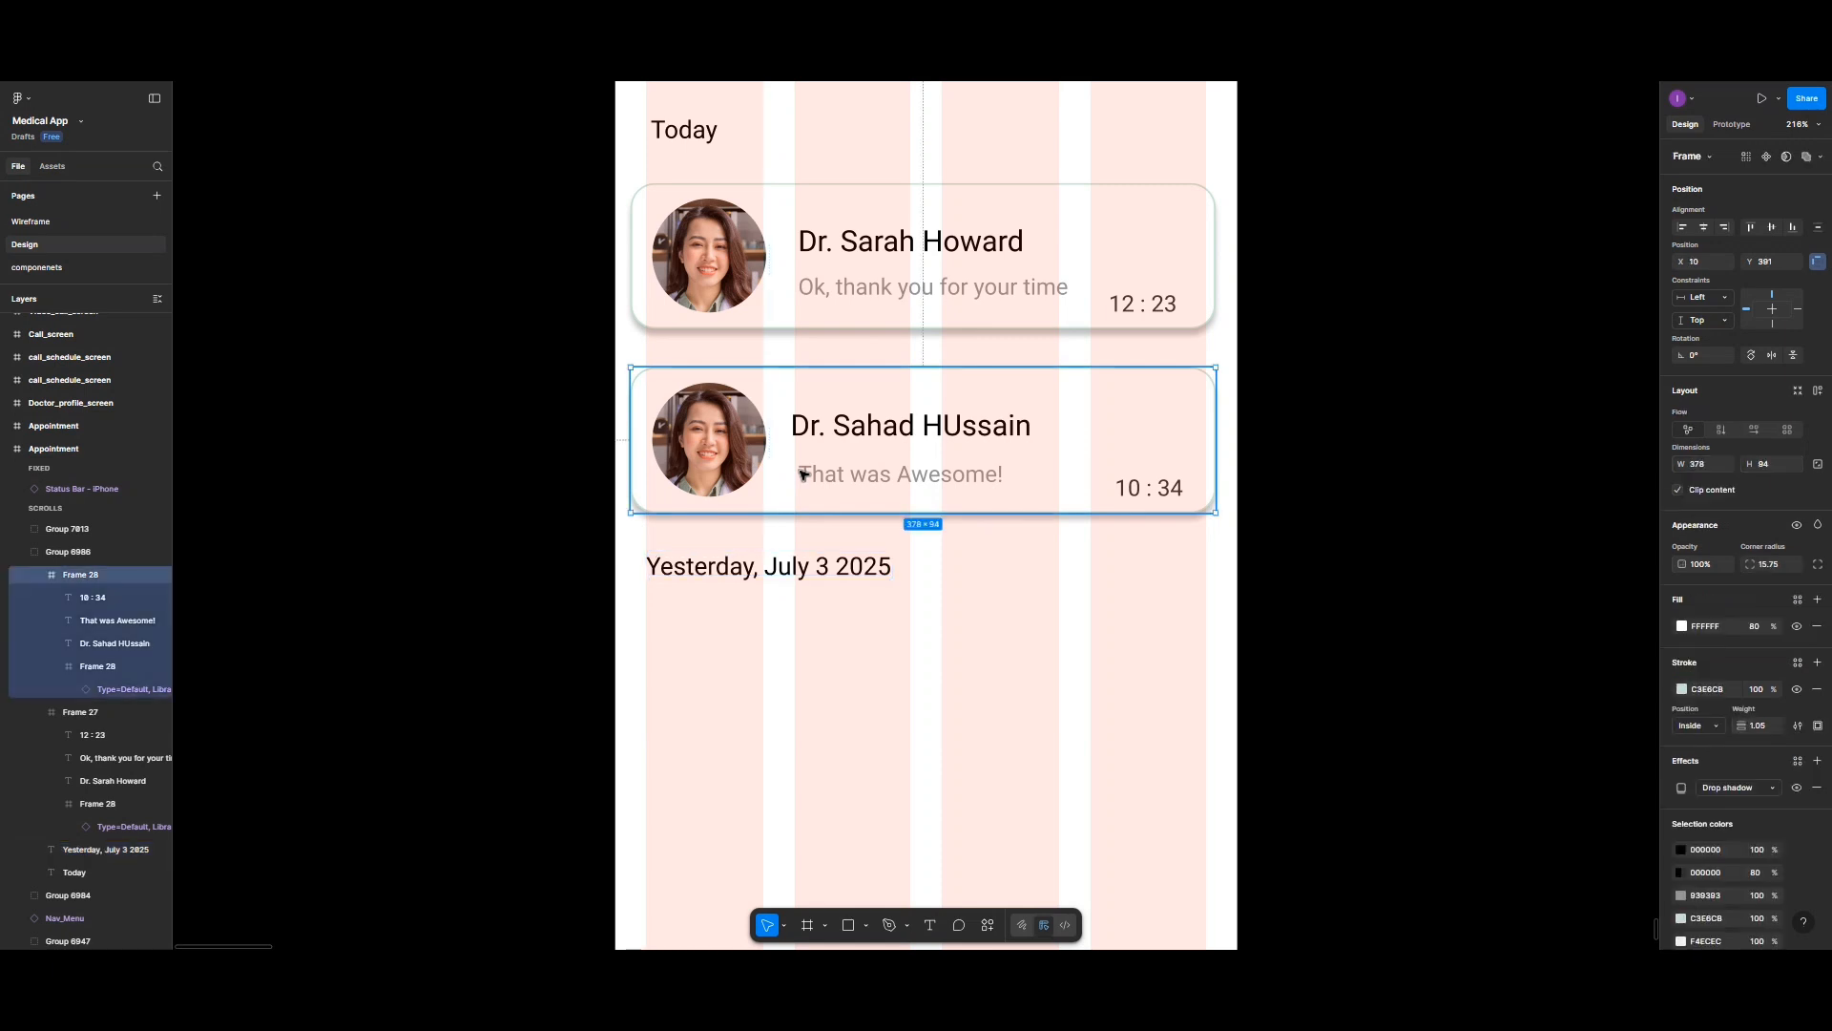
drag(804, 474, 819, 718)
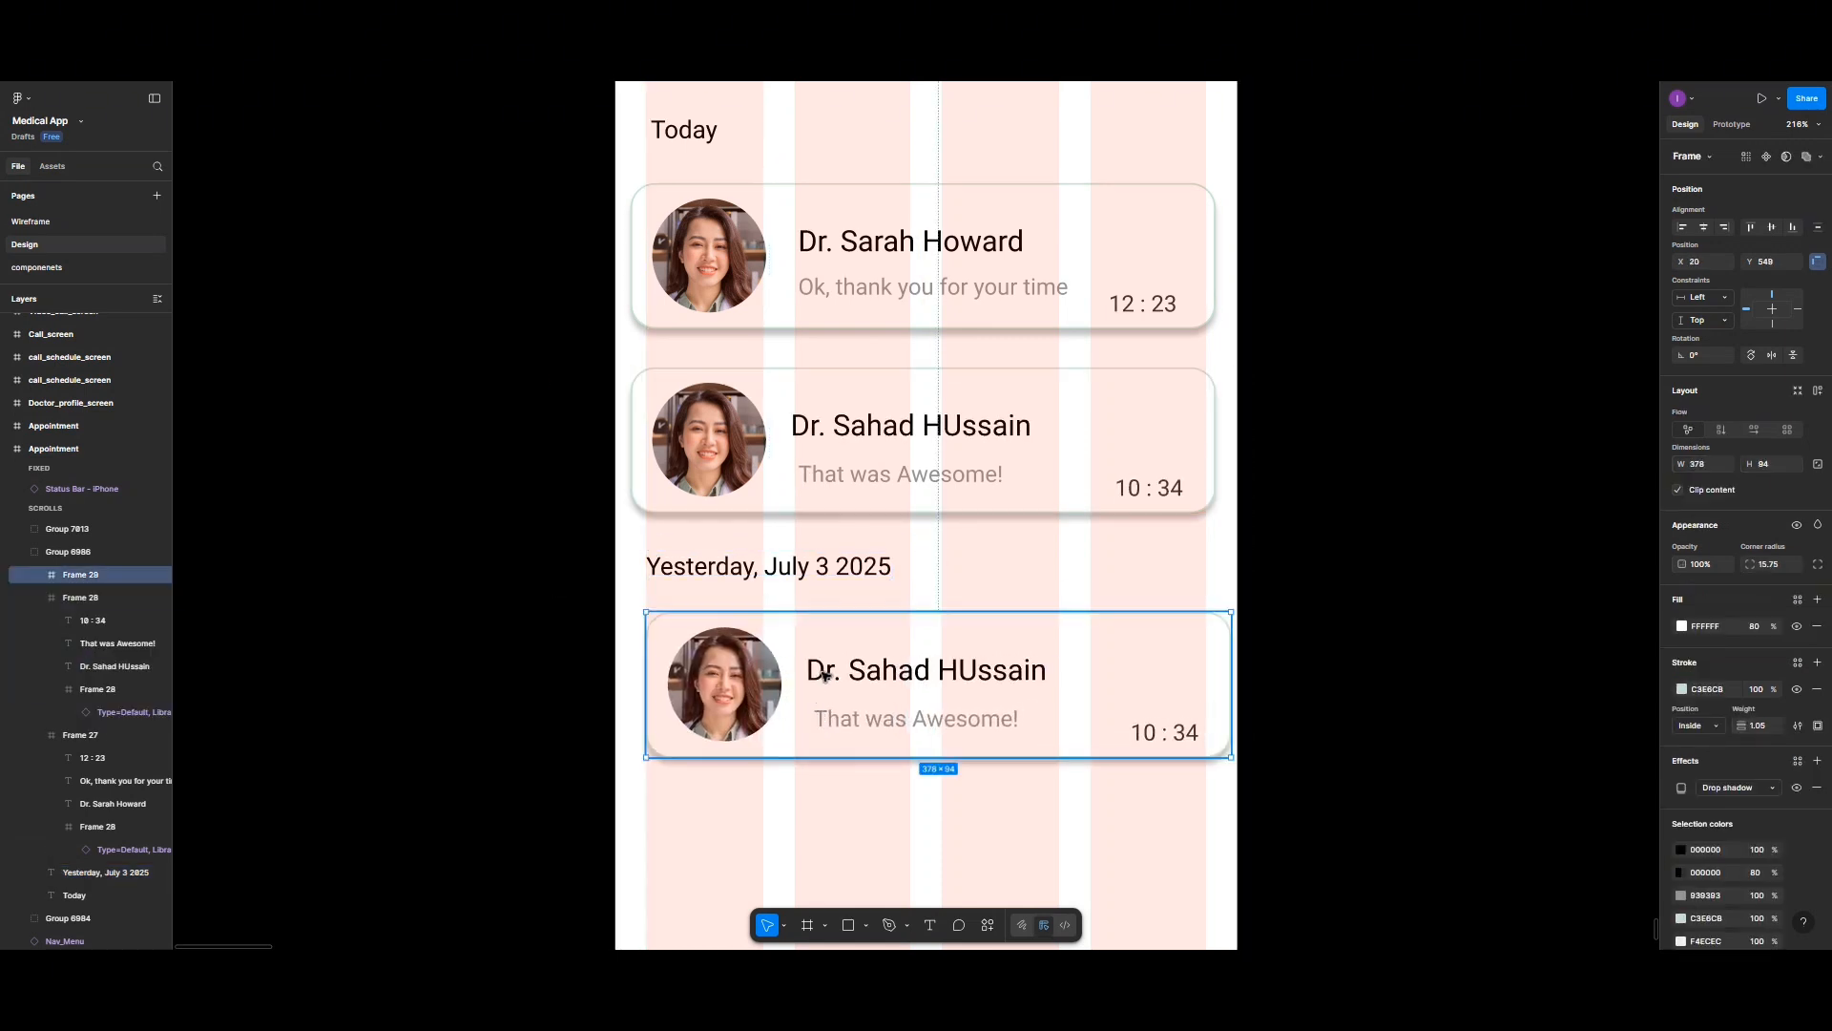
Step: Replace the doctor's full name after "Dr." in the third message card with a different doctor's name
double_click(824, 673)
double_click(824, 671)
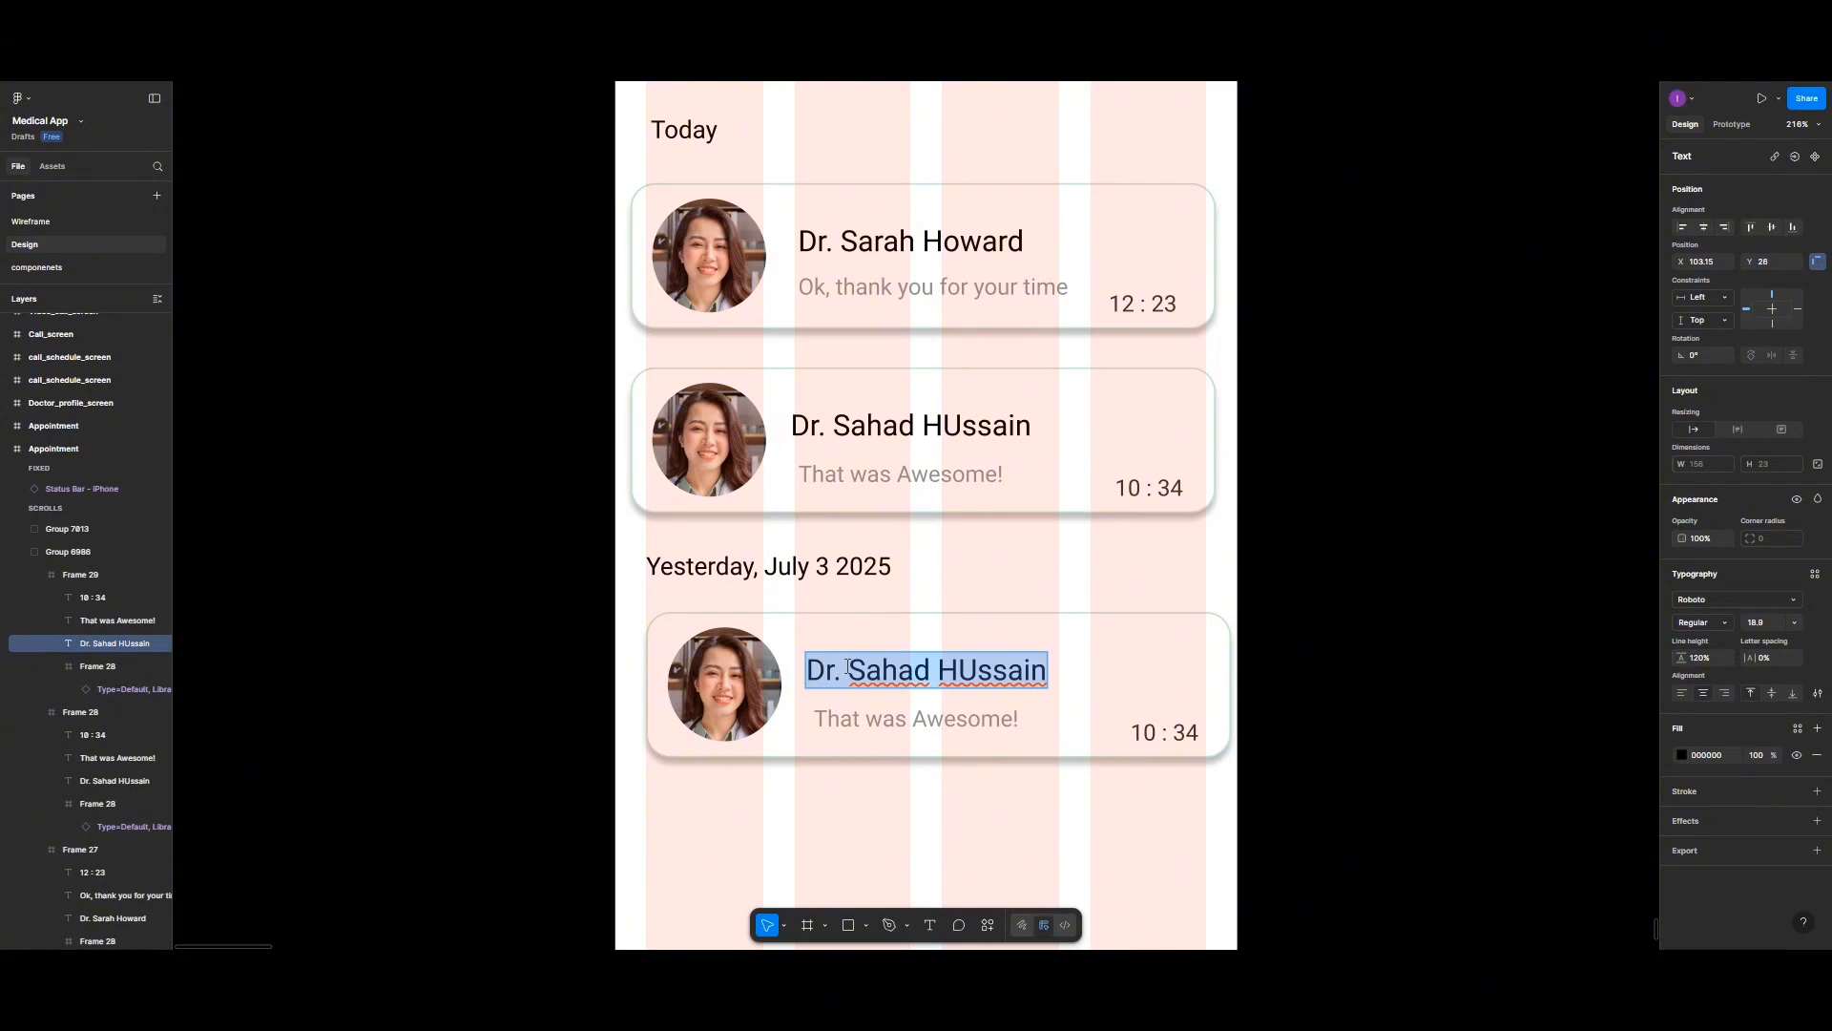
click(849, 668)
drag(853, 668, 1044, 668)
text(Simon Josh)
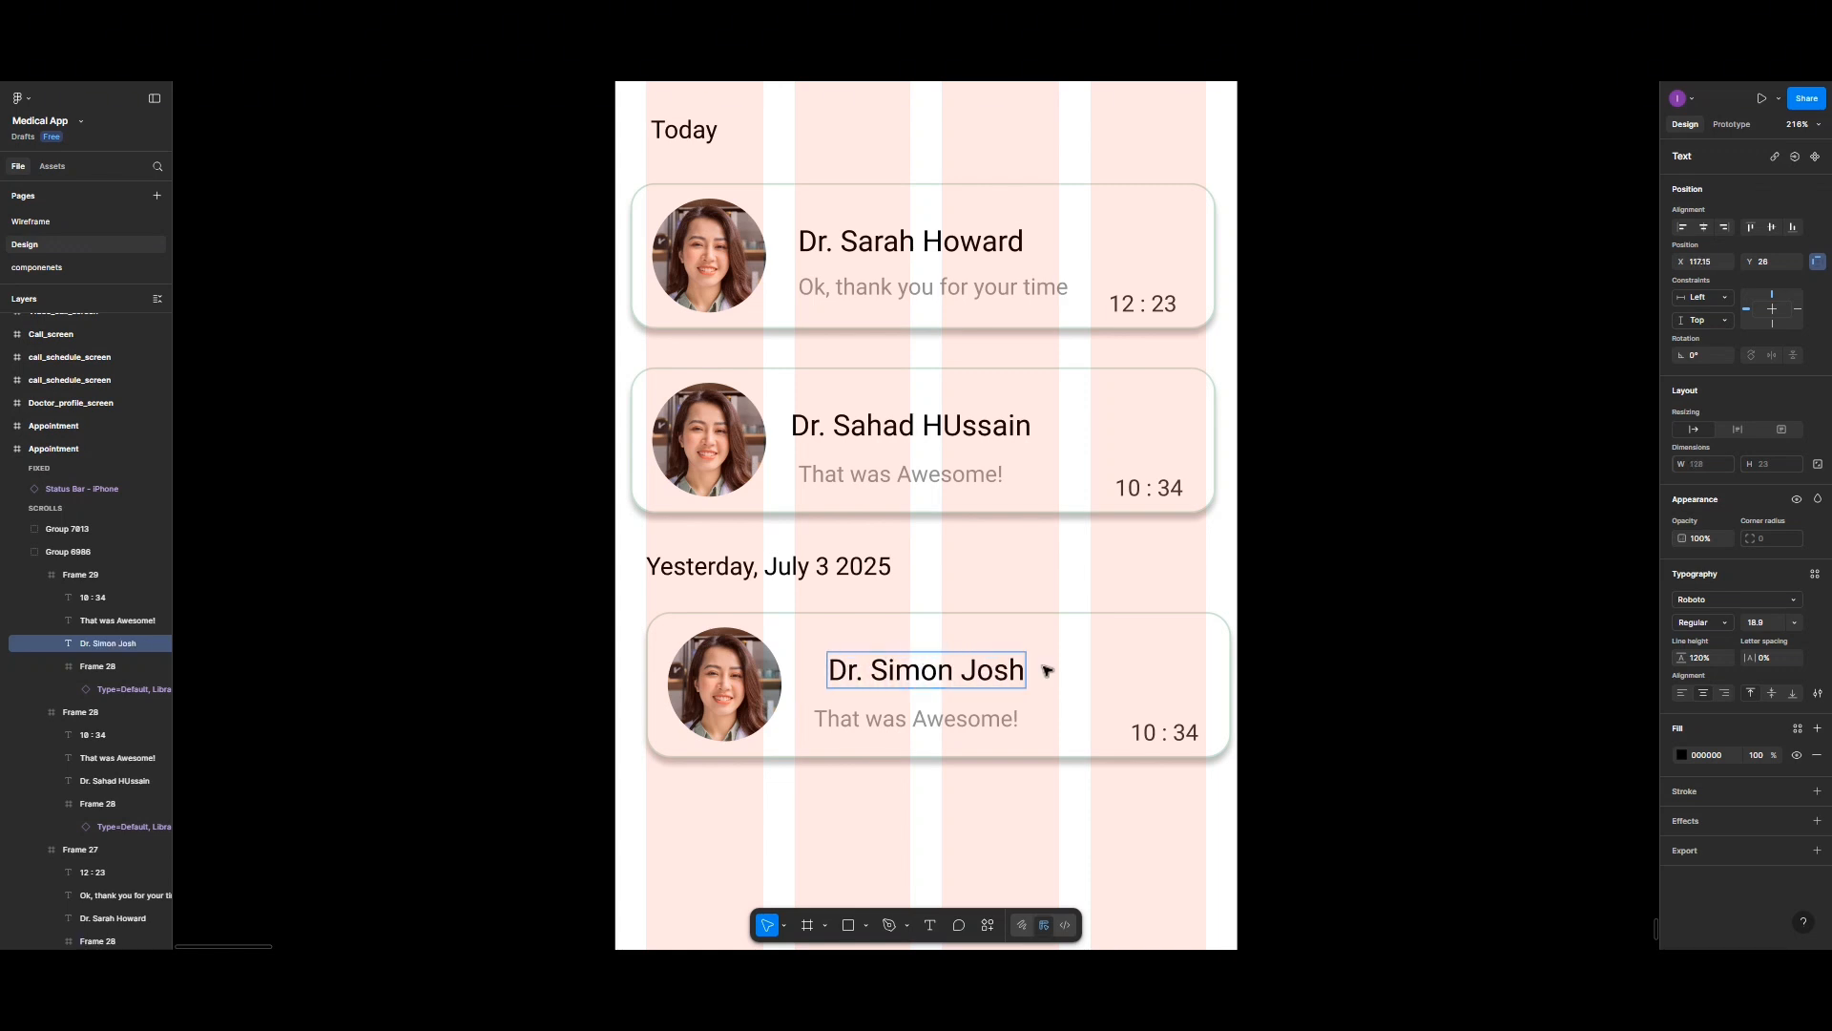
Step: Correct the capitalization of the surname in the second card by making its second letter lowercase
double_click(956, 423)
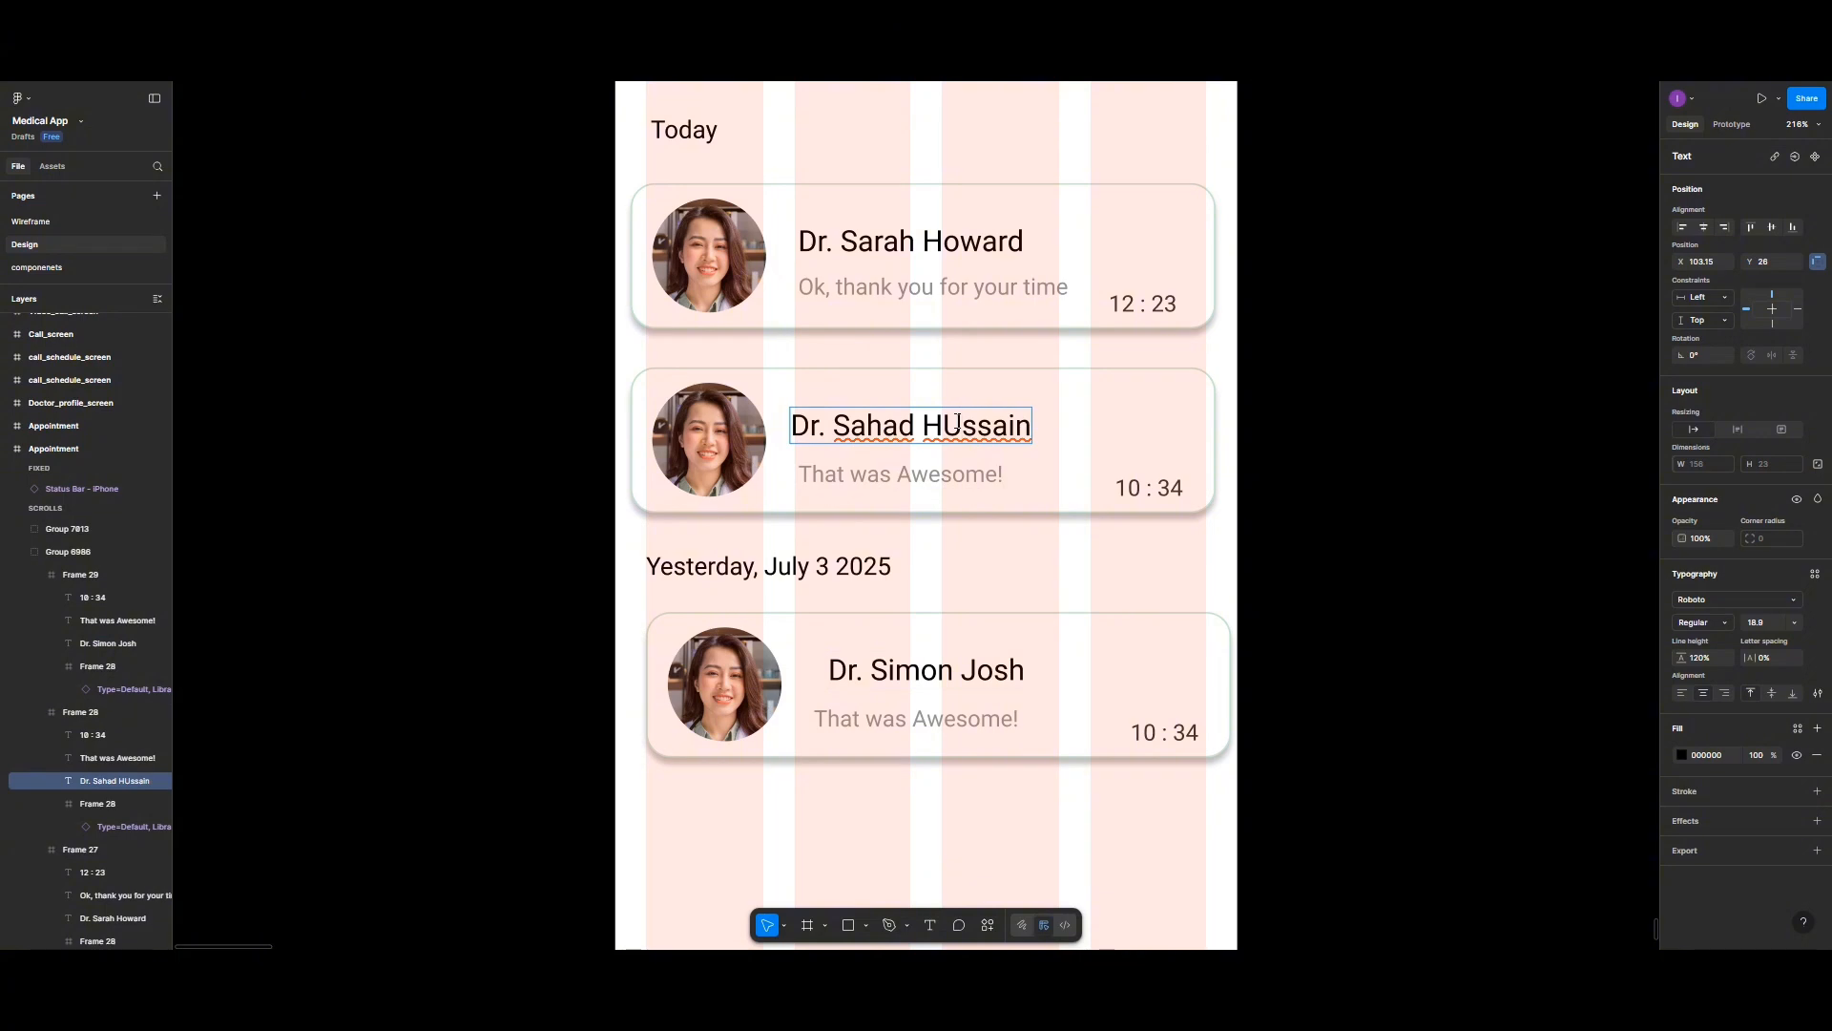
key(BackSpace)
text(u)
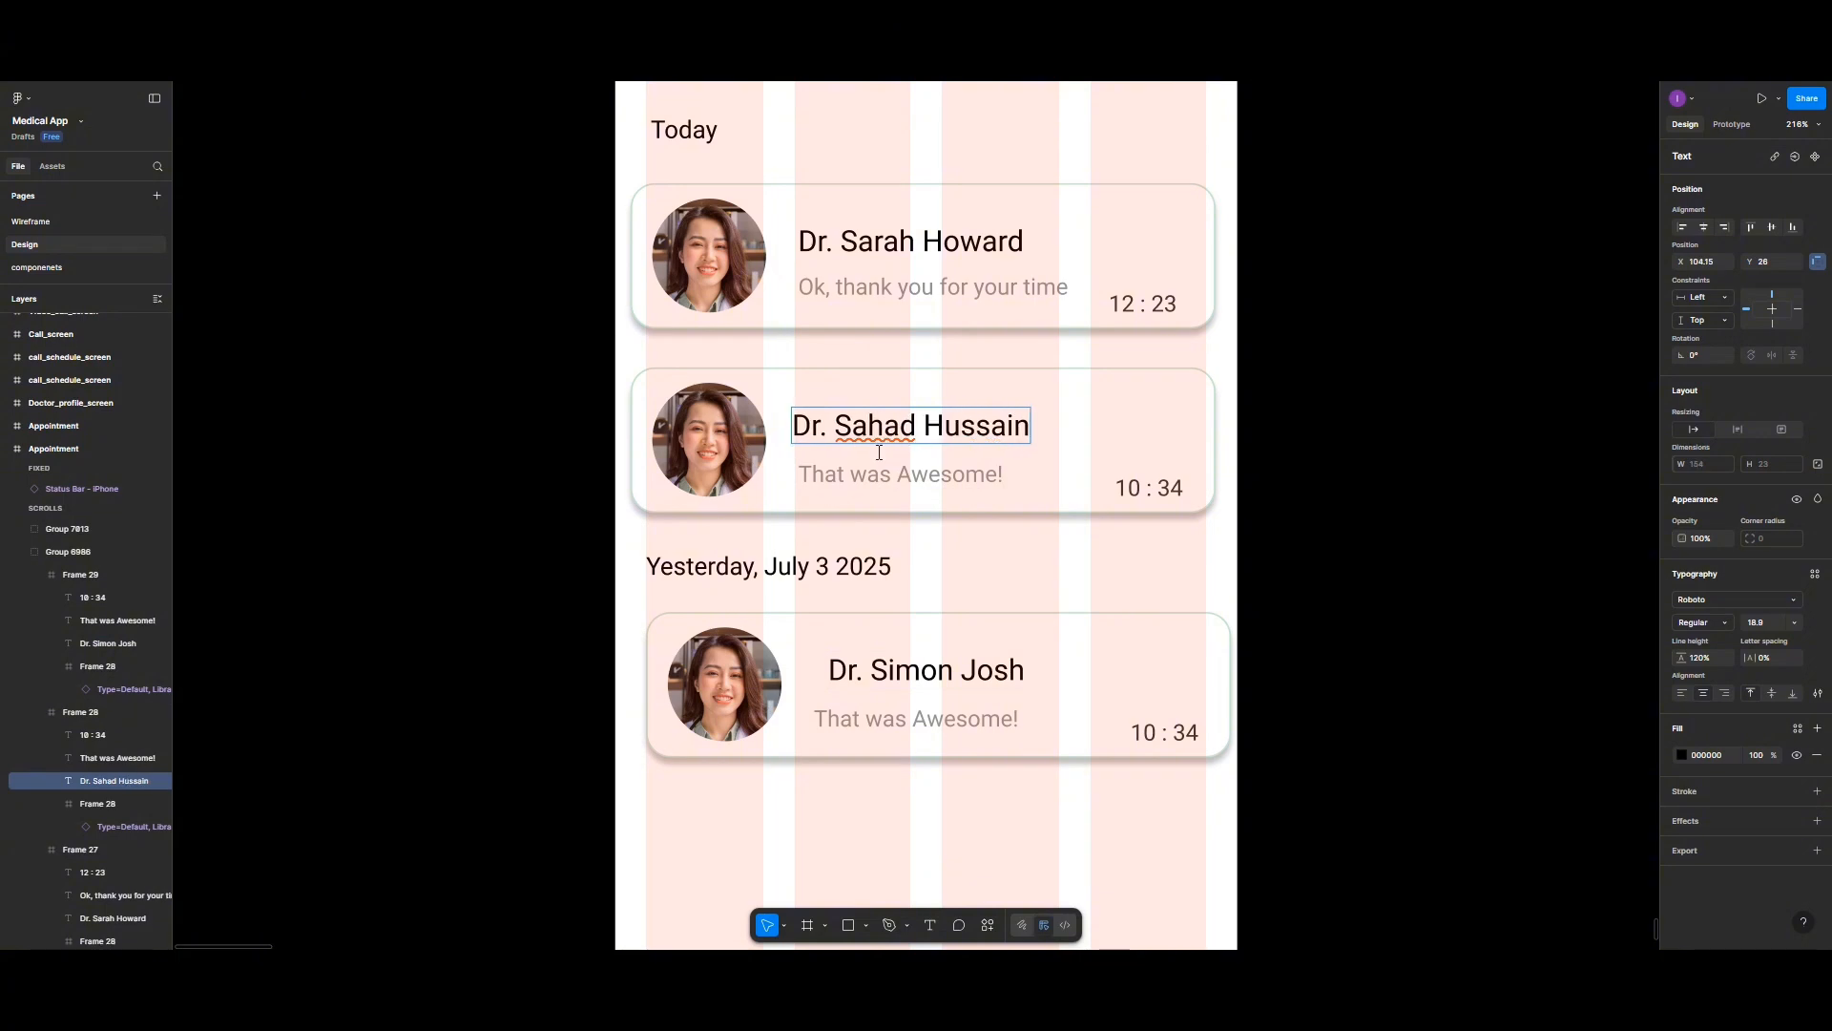
key(Escape)
Step: Move the doctor's name in the third card to X 108, aligning its start edge with the message below it
scroll(933, 546, down, 3)
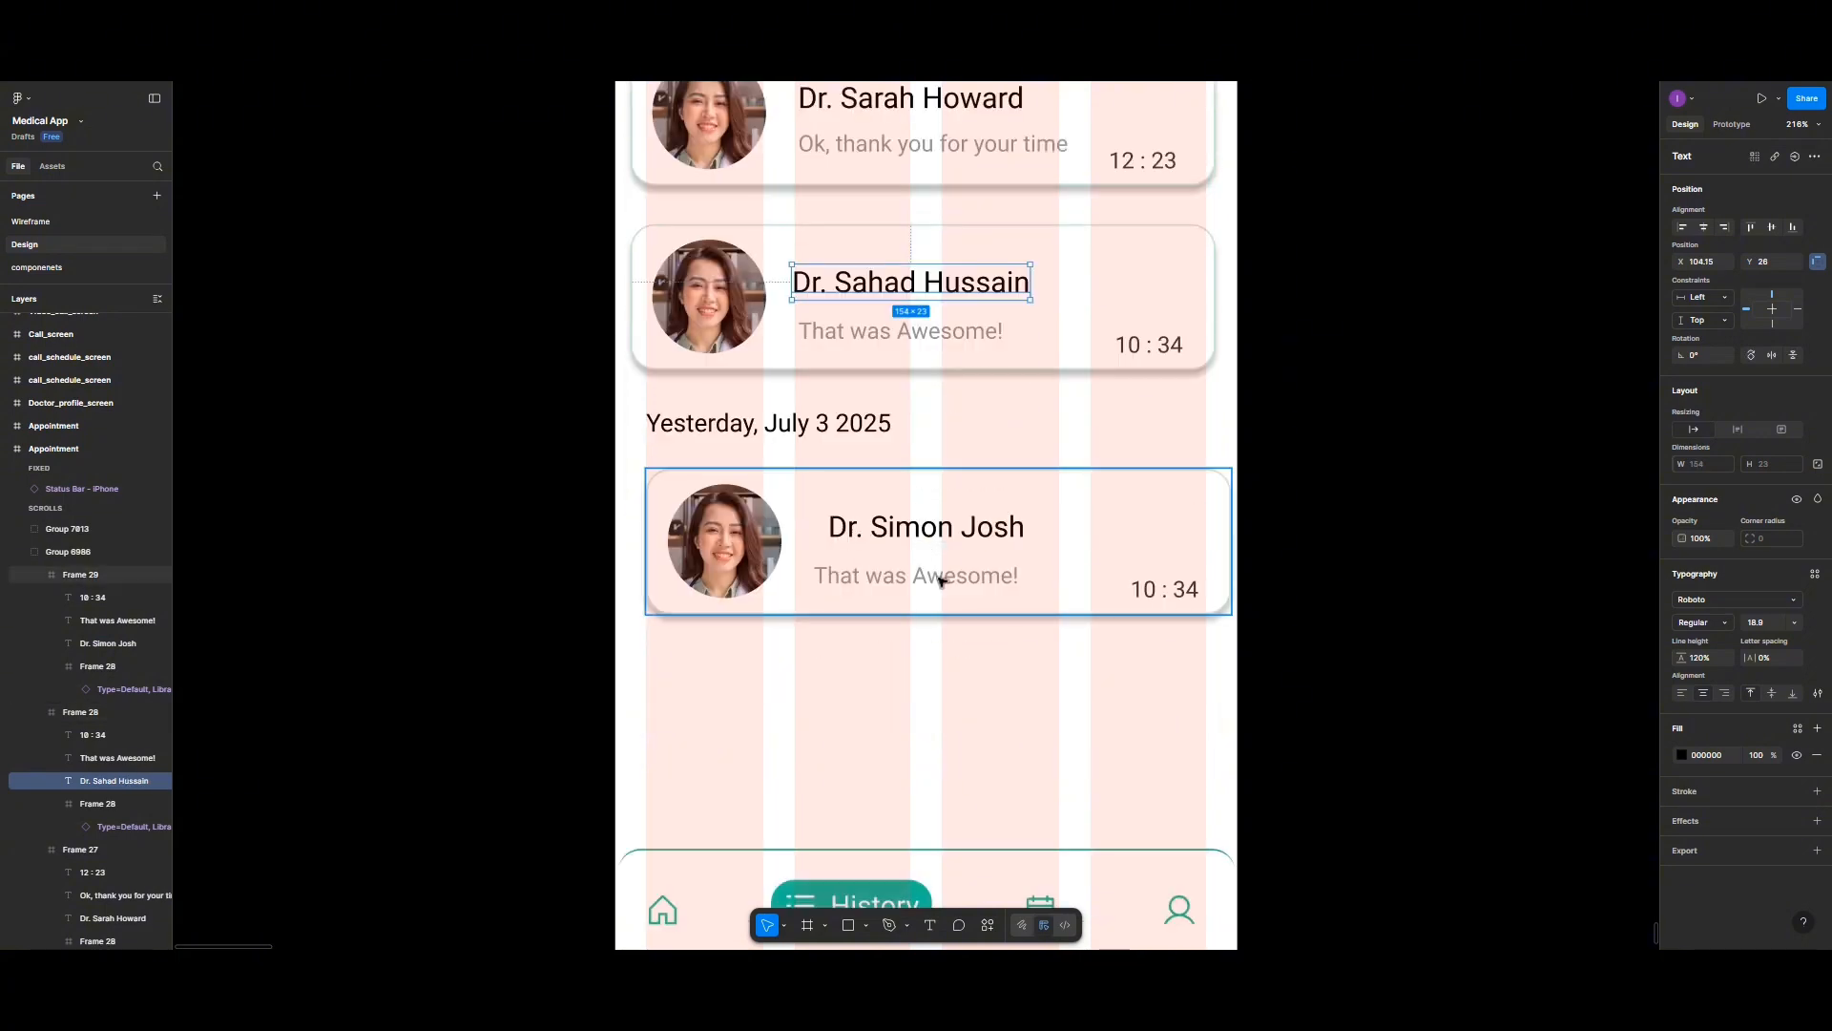
click(887, 531)
double_click(887, 532)
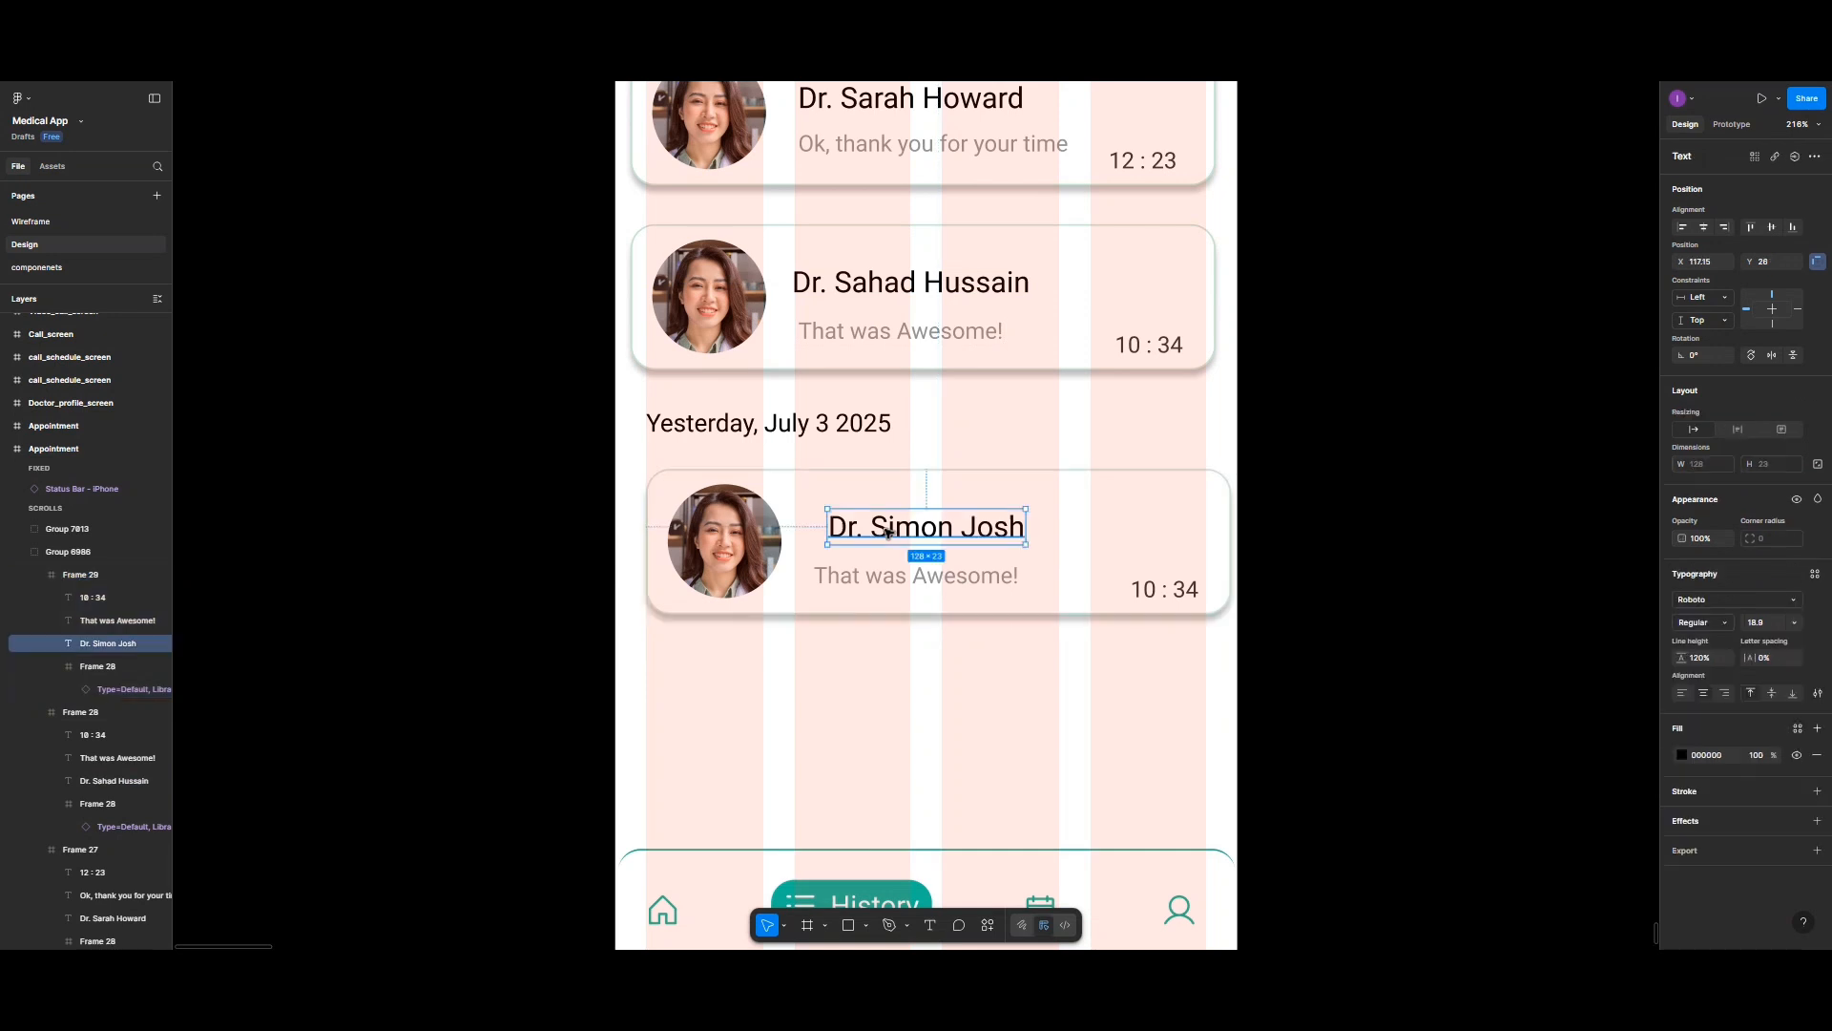
drag(887, 531, 888, 535)
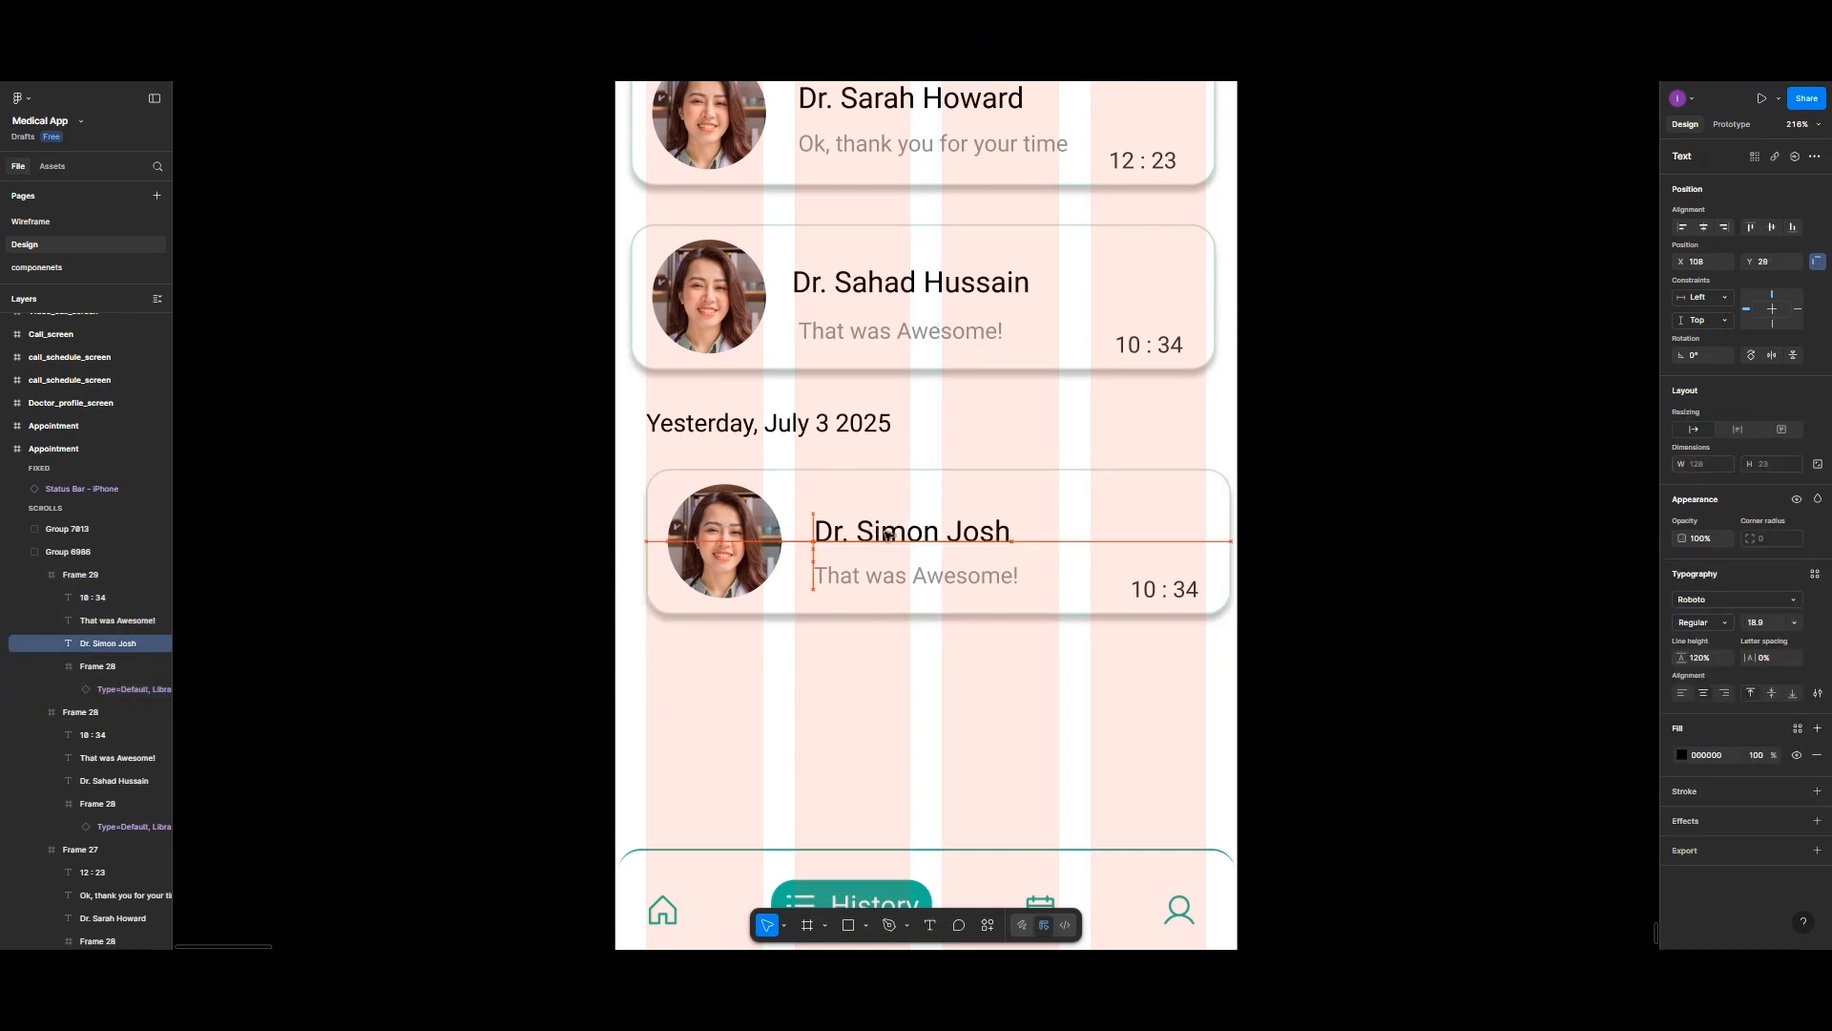
Step: Set the third card's time to "11 : 20"
click(1148, 589)
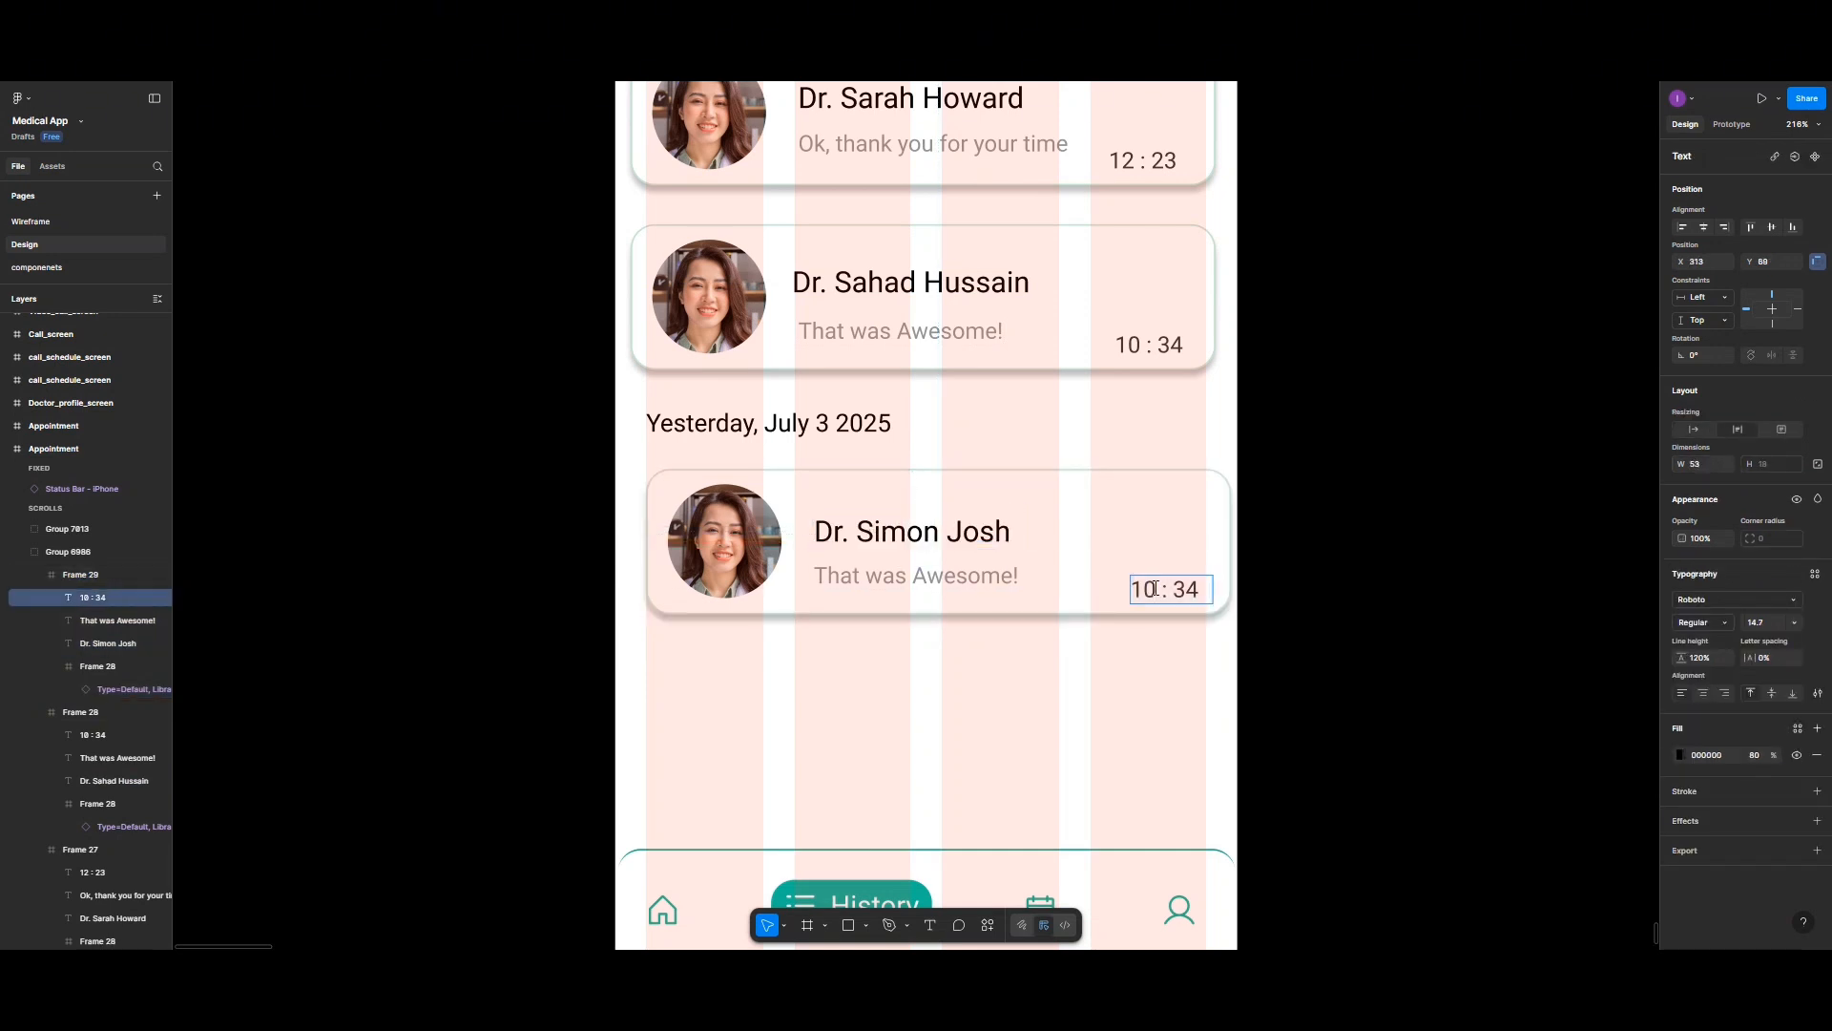
key(BackSpace)
text(1)
key(BackSpace)
key(BackSpace)
text(20)
scroll(1208, 568, down, 3)
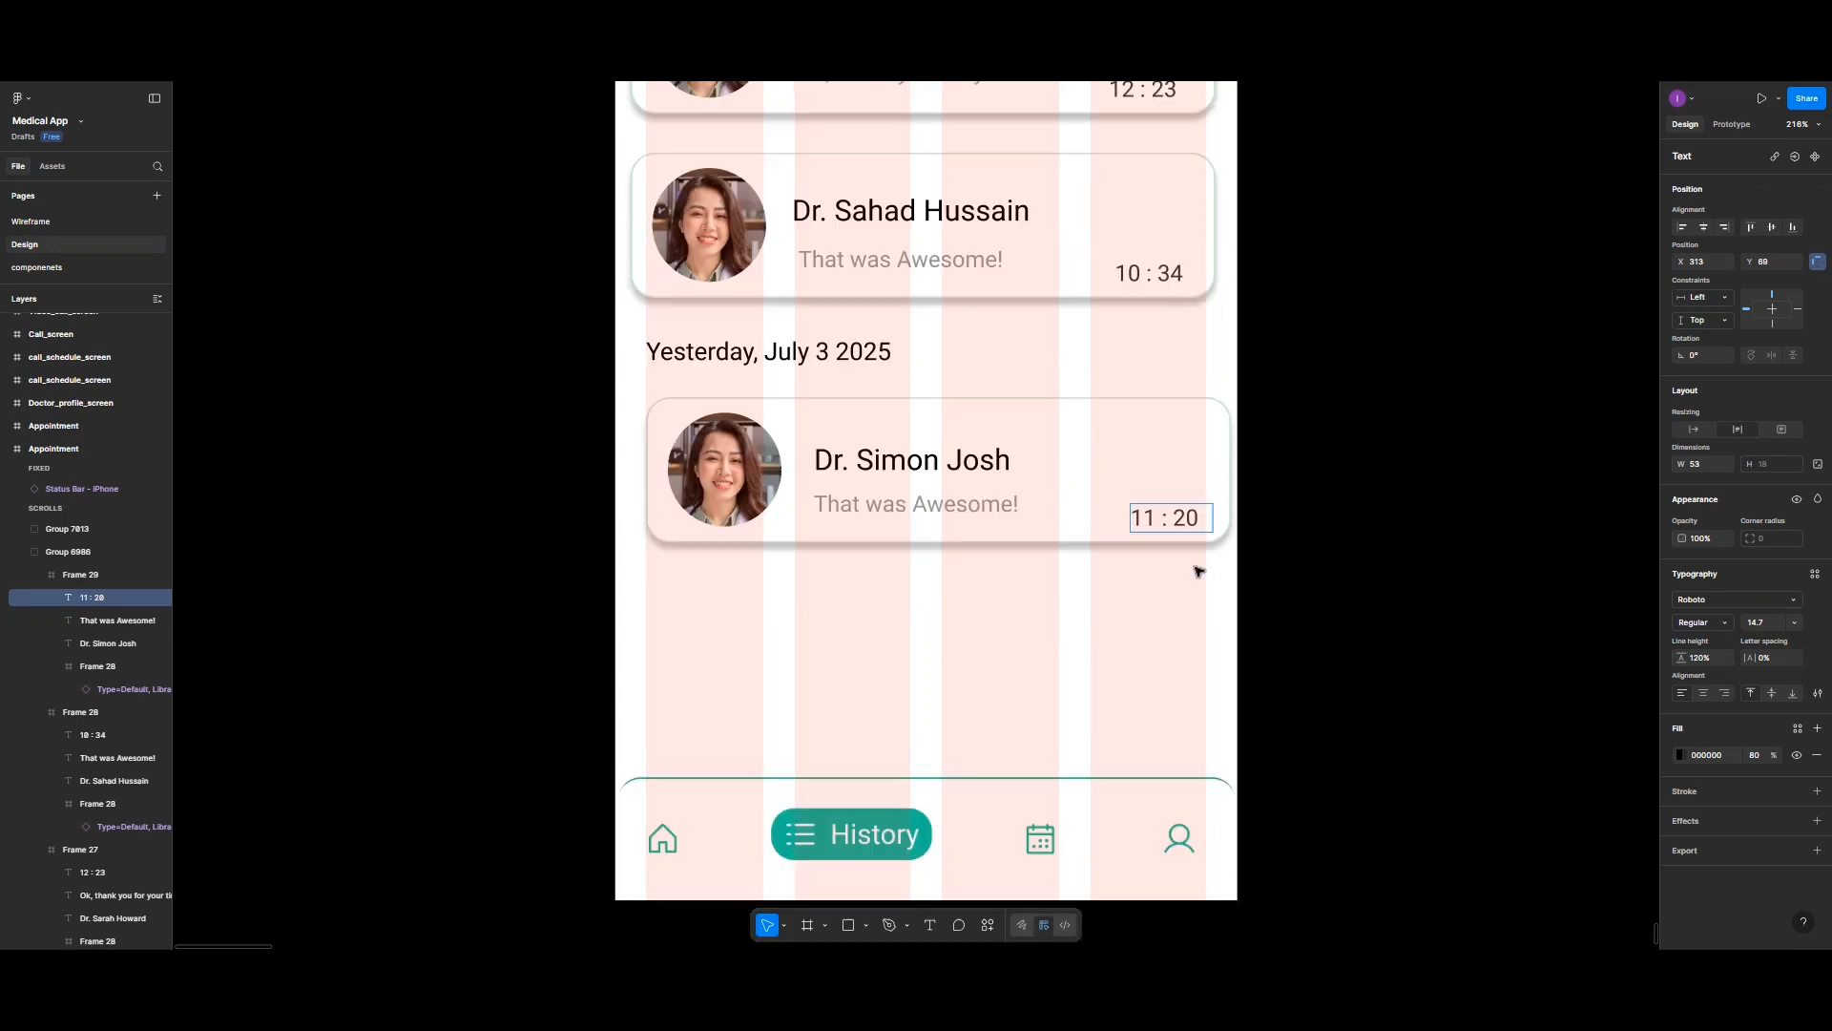
key(Escape)
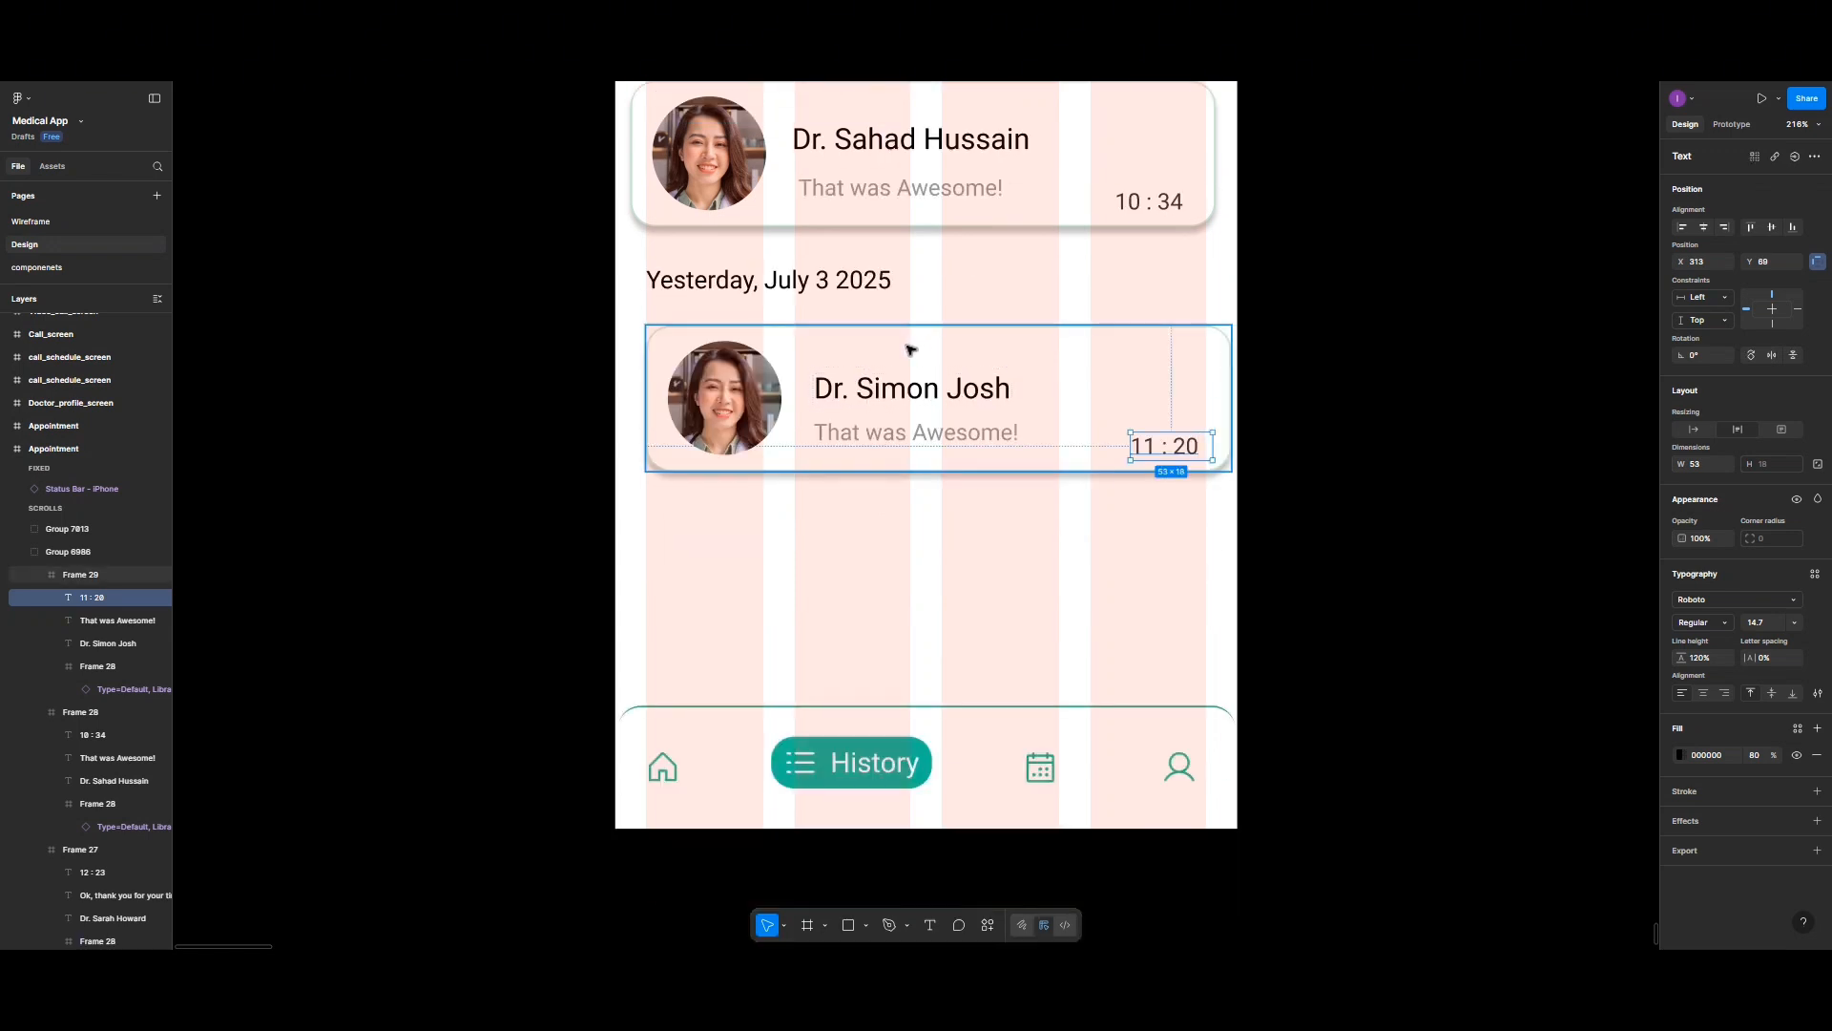
Step: Duplicate the third message card directly below itself, above the navigation bar, at X 16, Y 668
key(alt)
drag(907, 370, 903, 545)
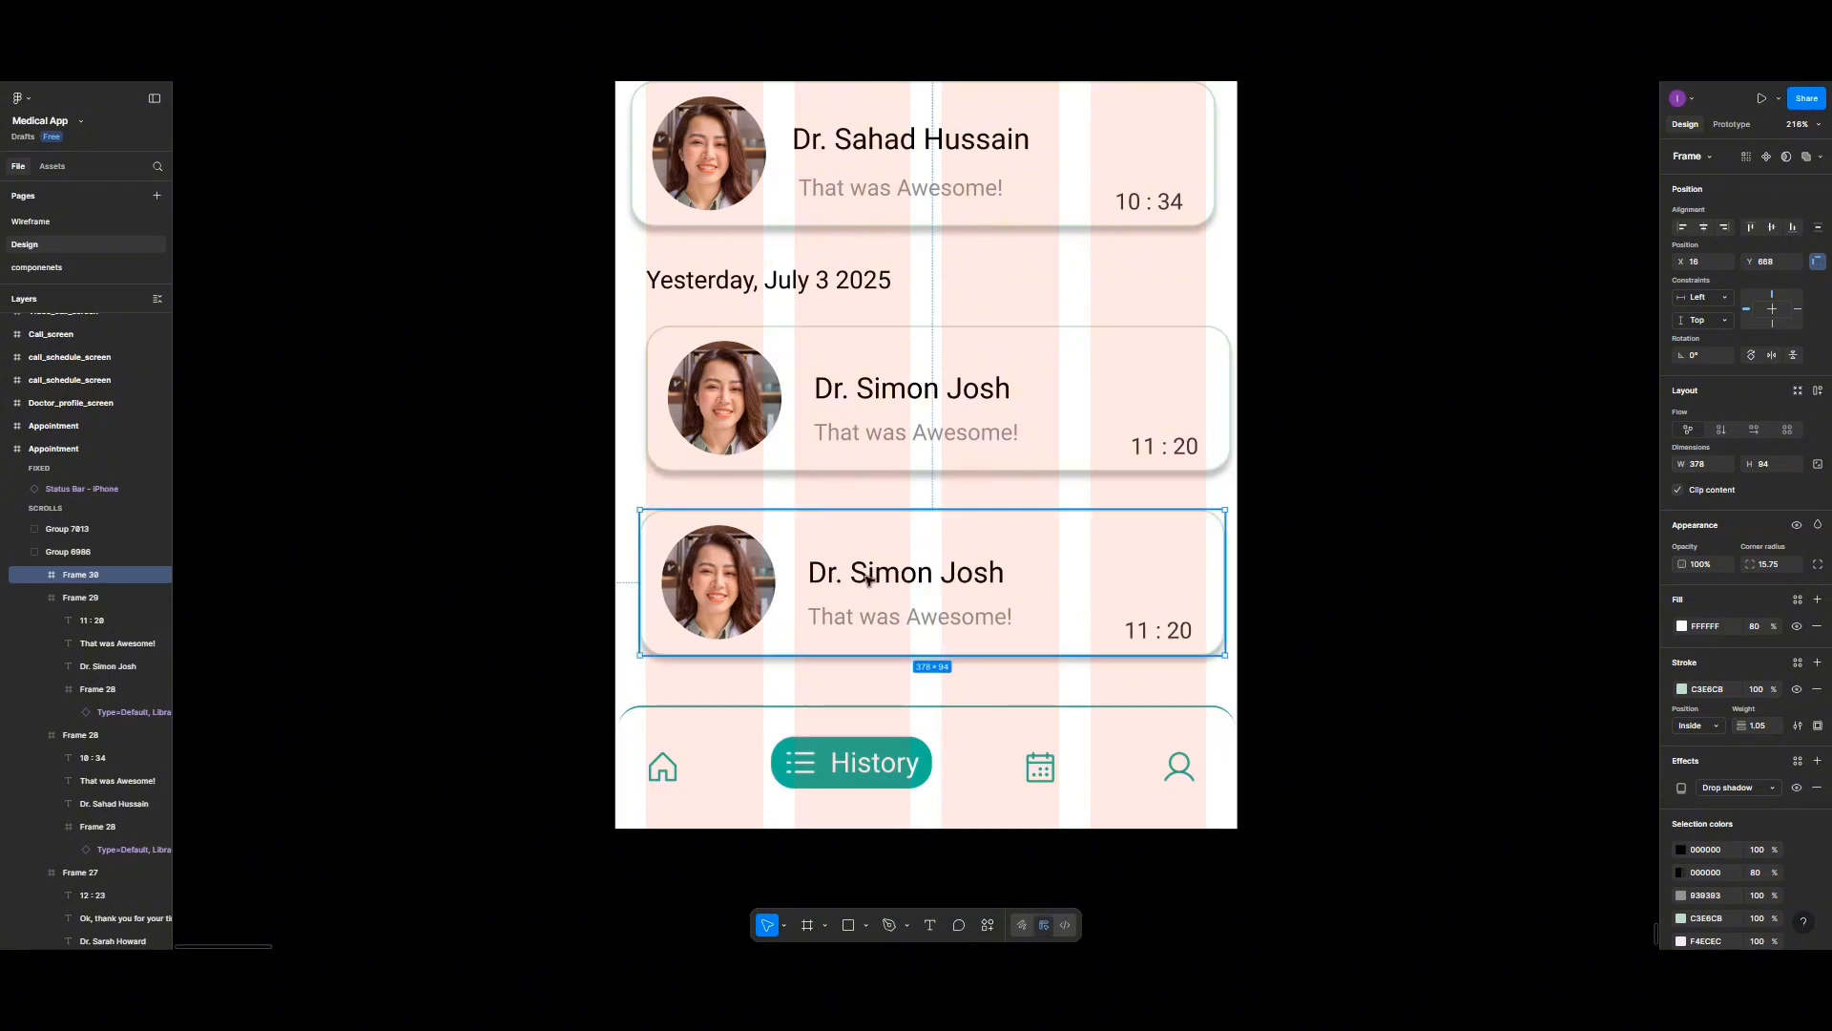
Step: Align all four message cards under Today and Yesterday on their horizontal centres, at X 15
scroll(850, 504, up, 4)
scroll(852, 501, down, 3)
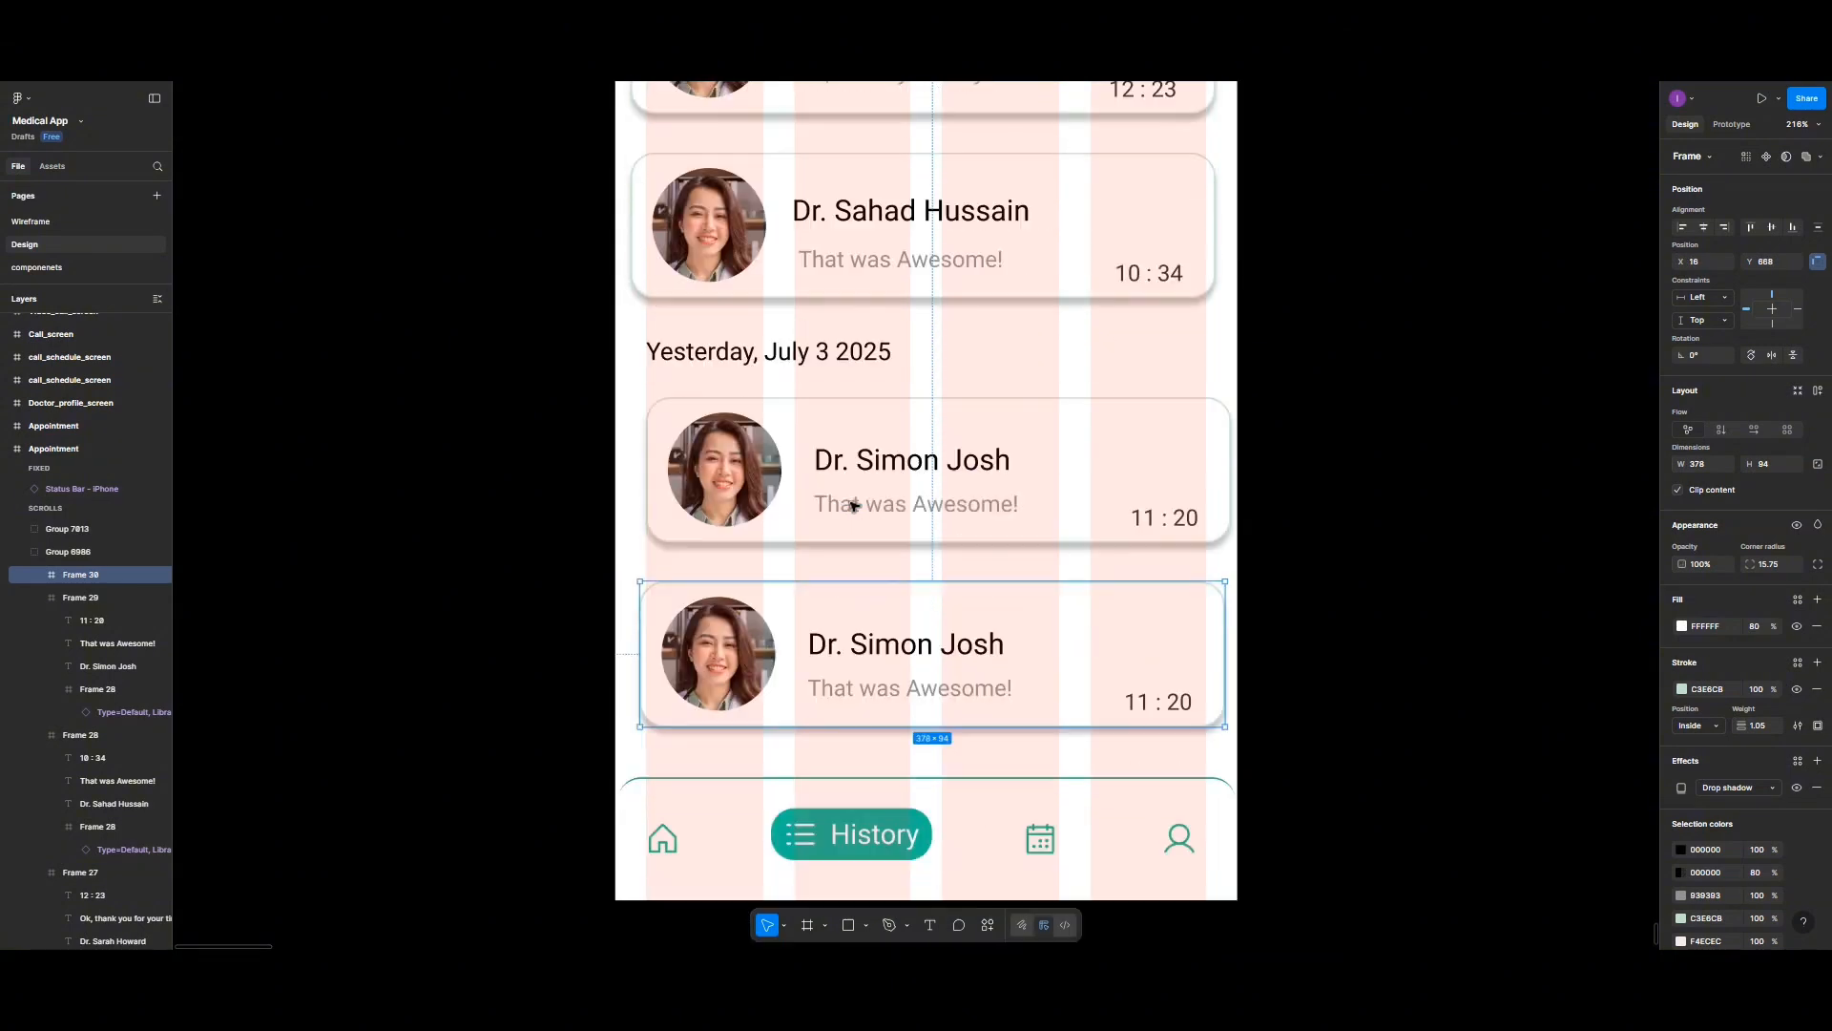
scroll(742, 459, down, 3)
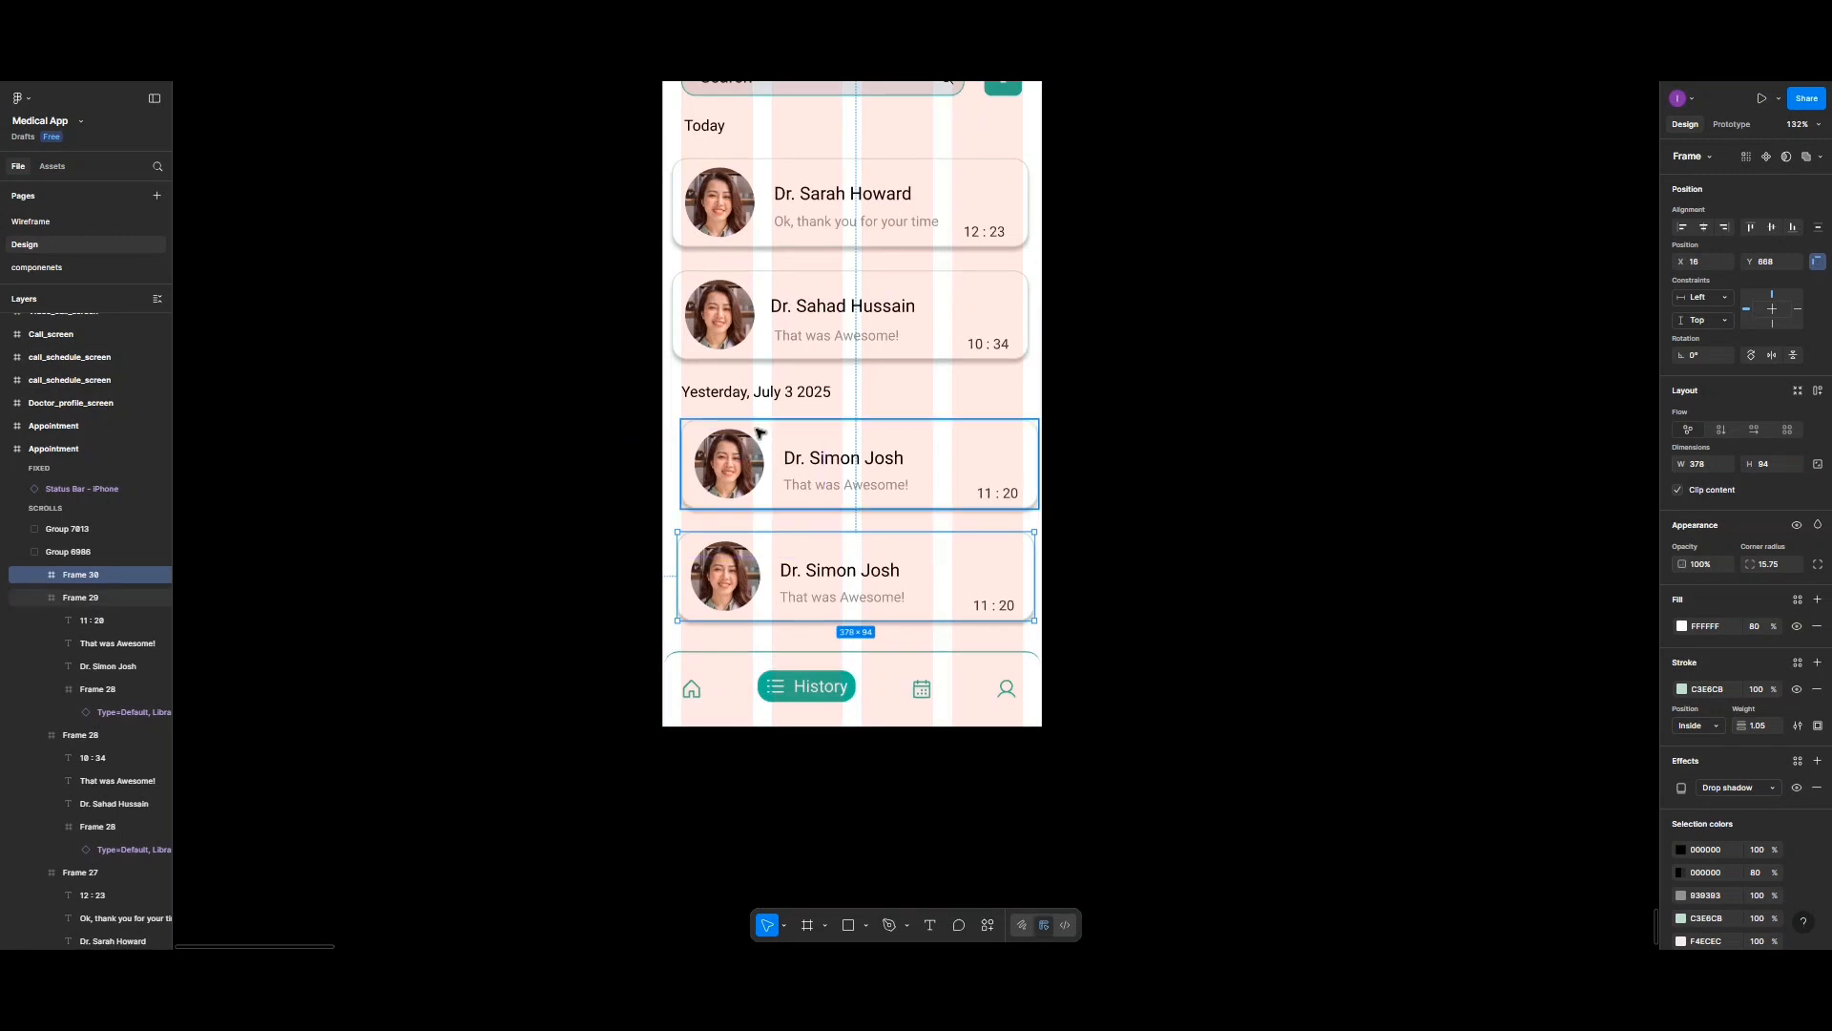
scroll(754, 435, up, 2)
click(749, 305)
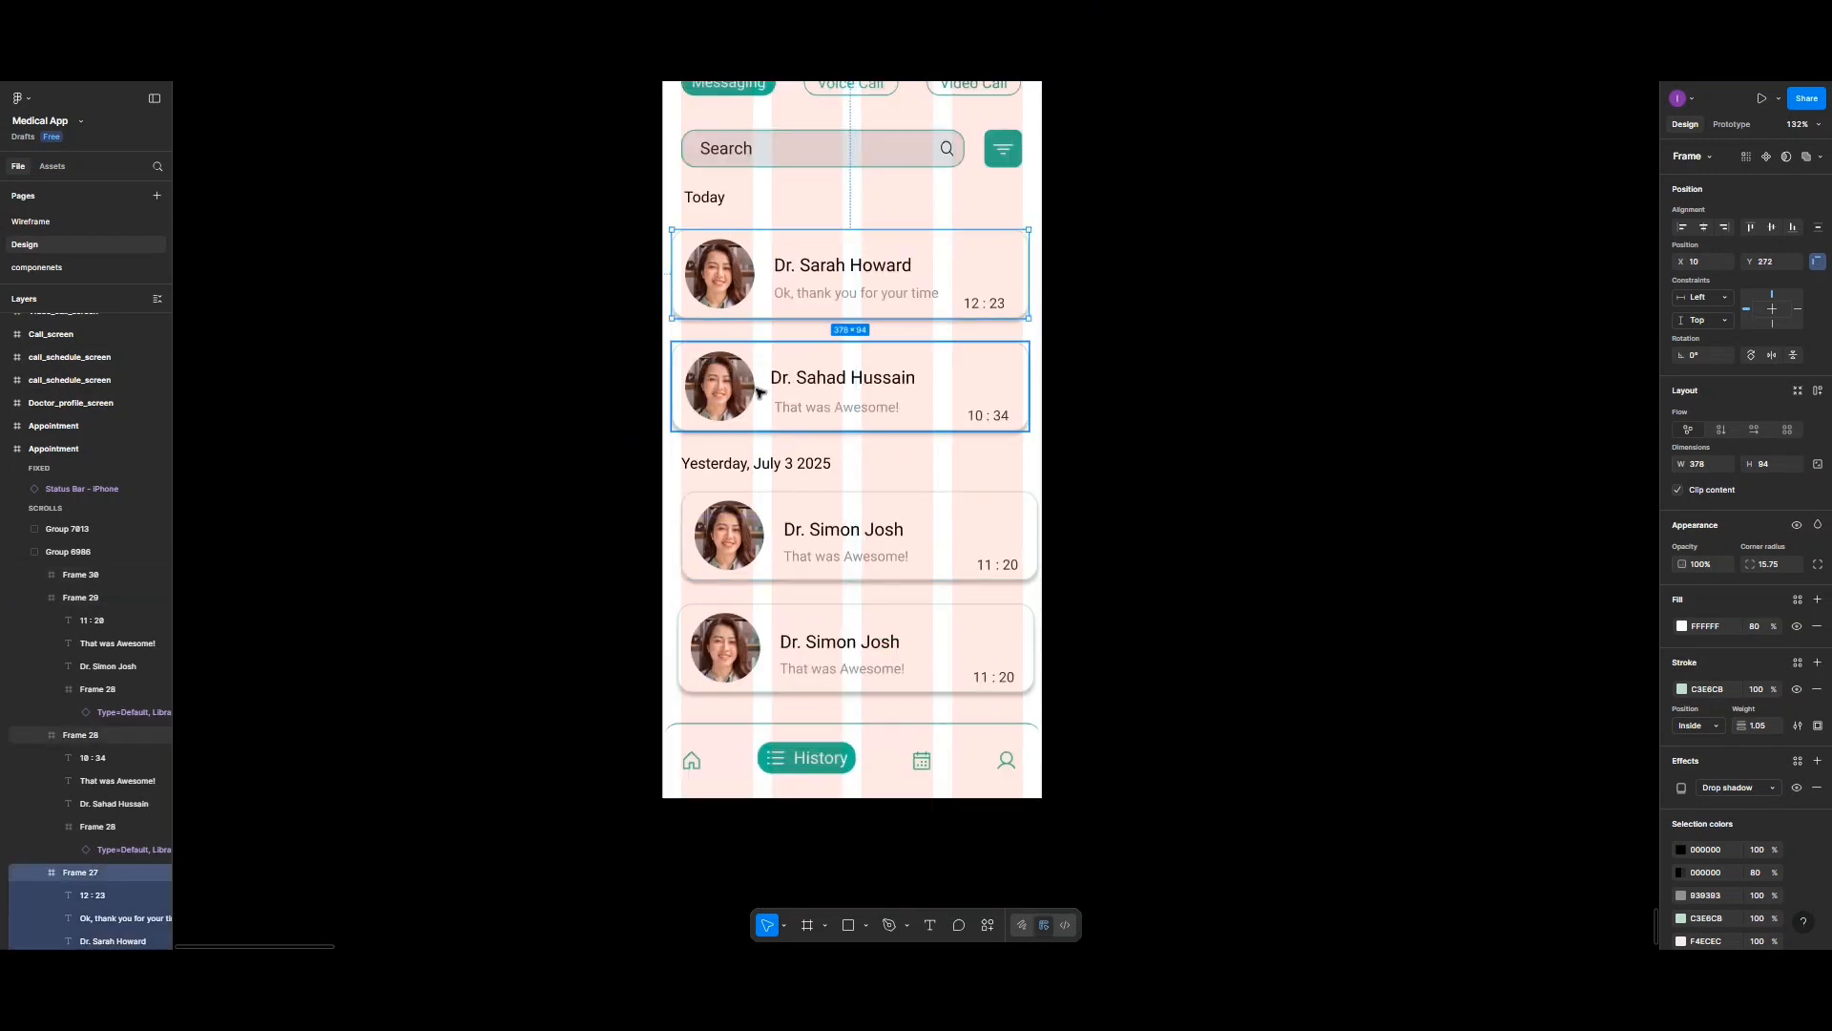
click(761, 393)
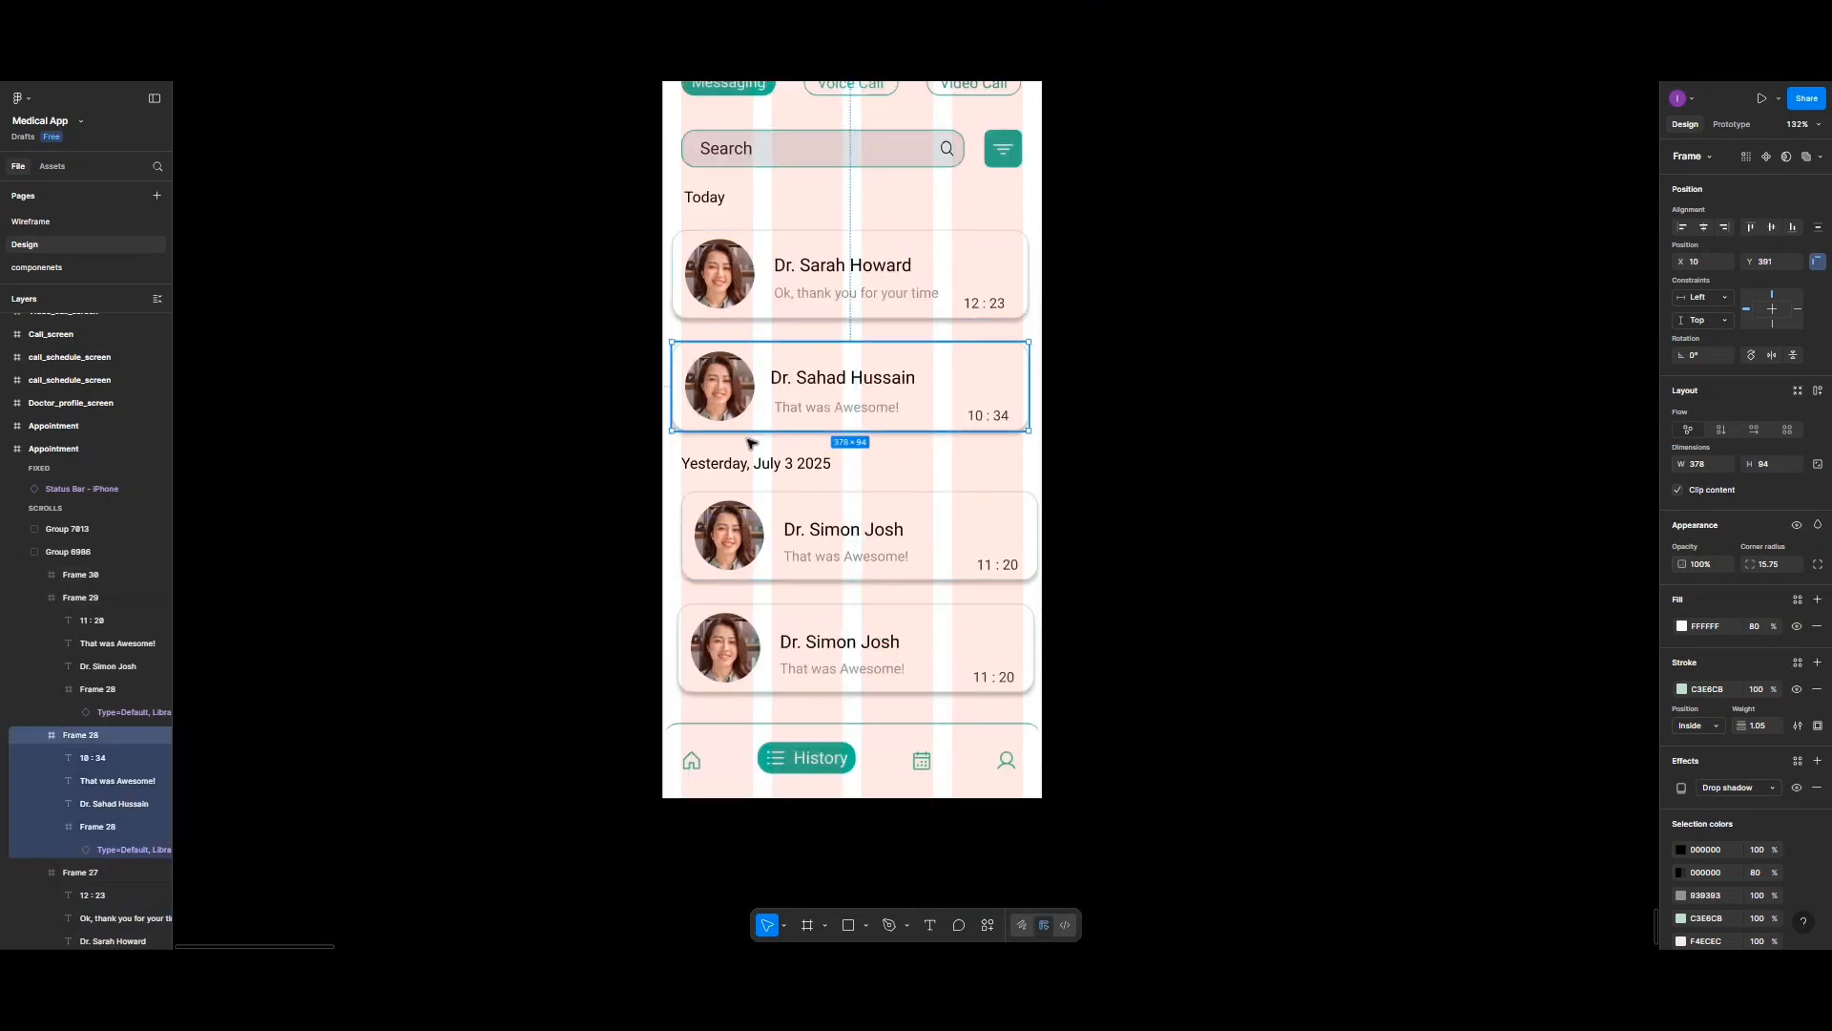
click(768, 303)
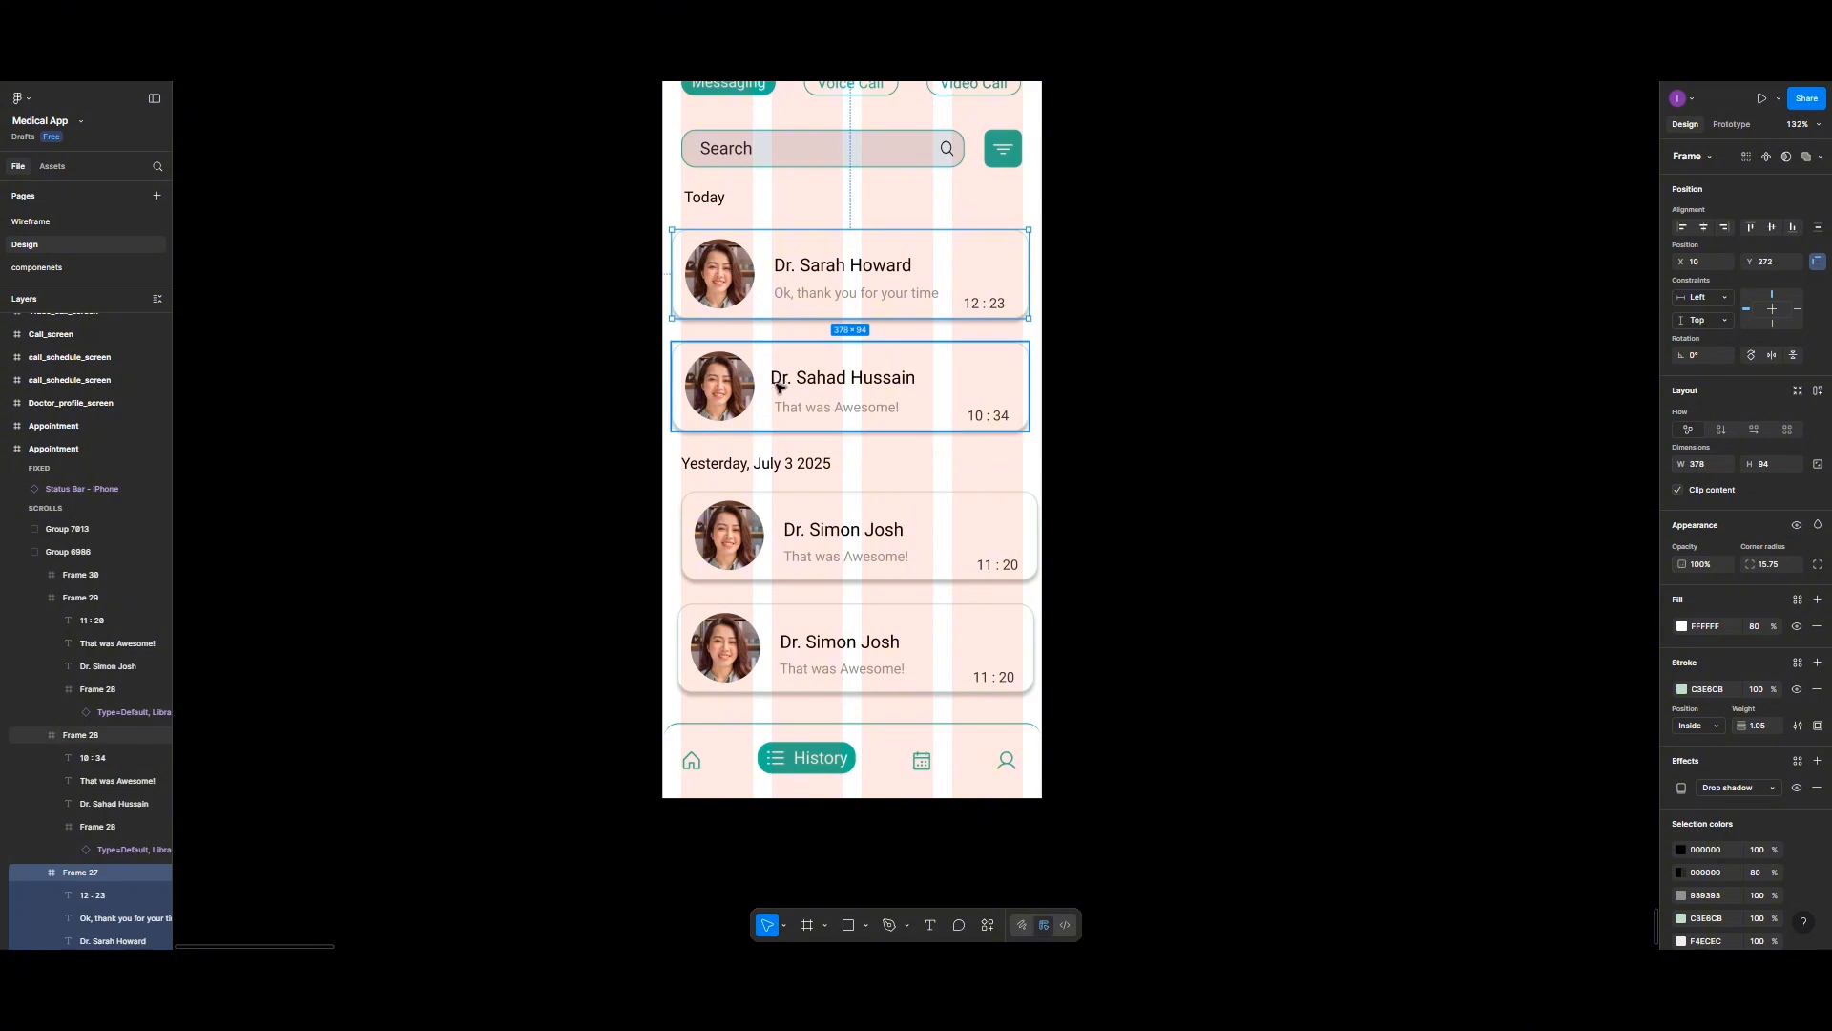
click(781, 414)
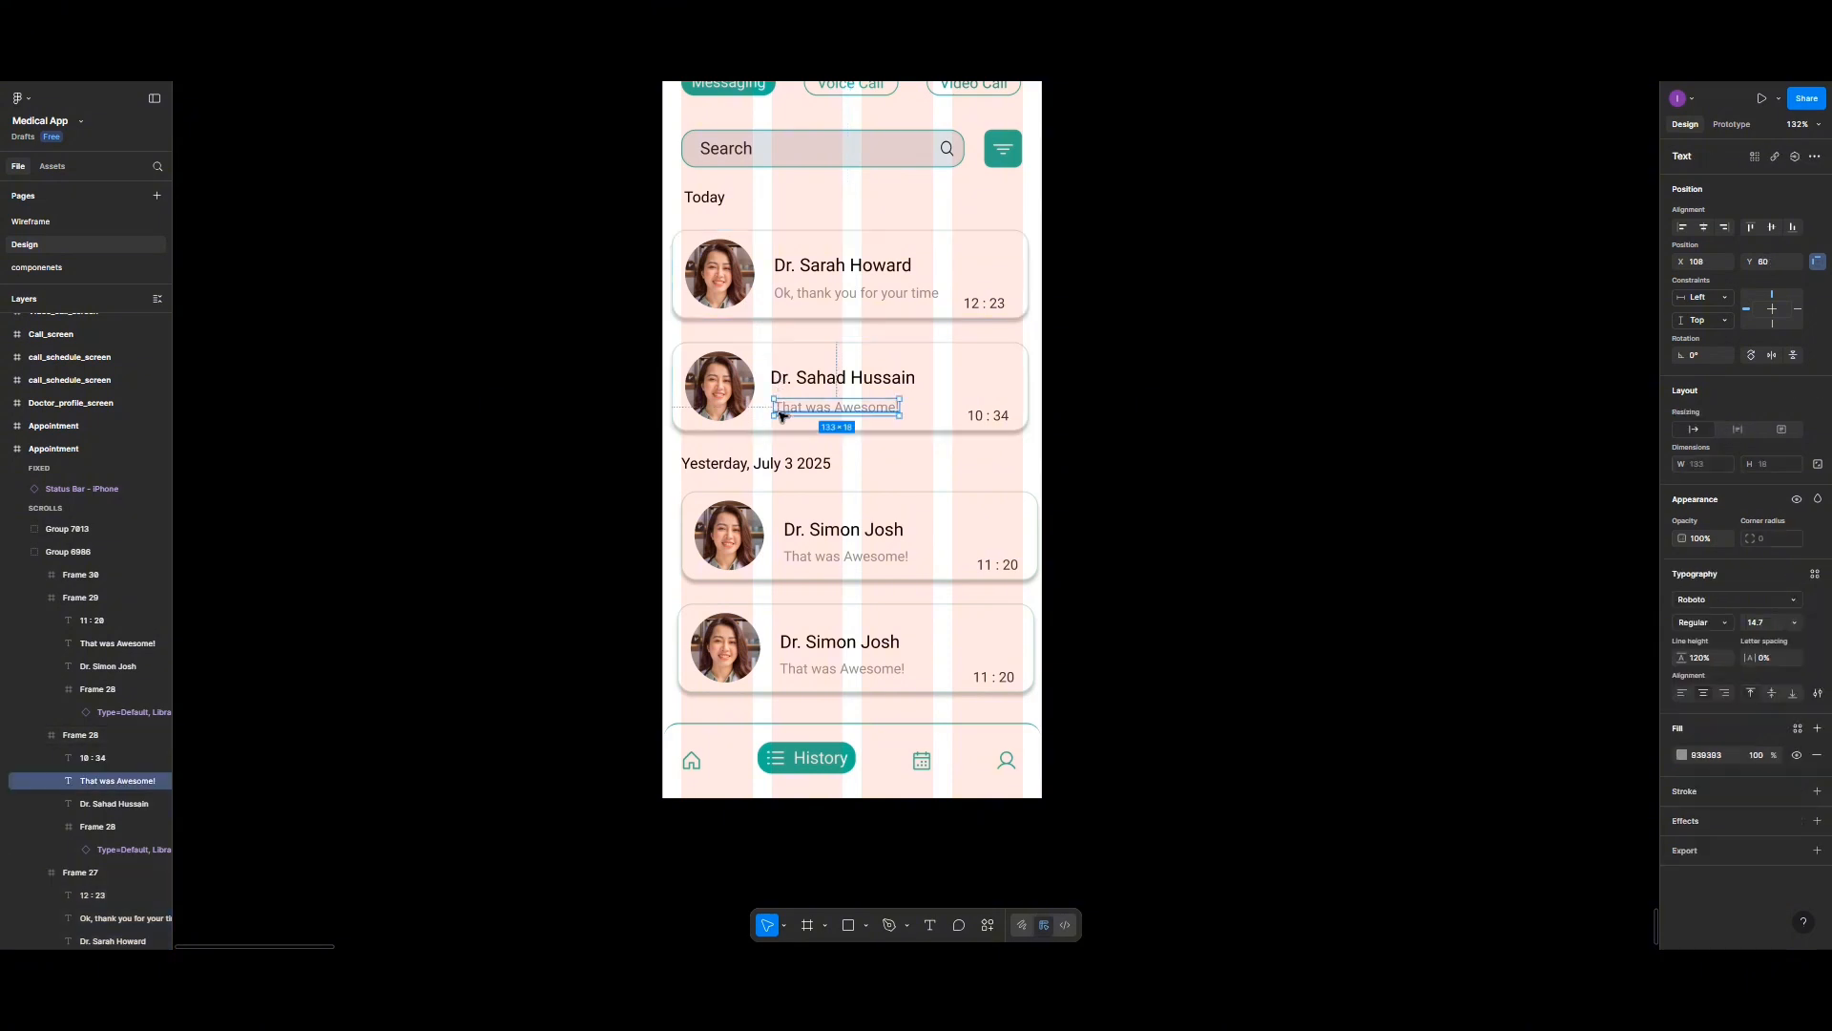
click(760, 313)
shift+click(749, 382)
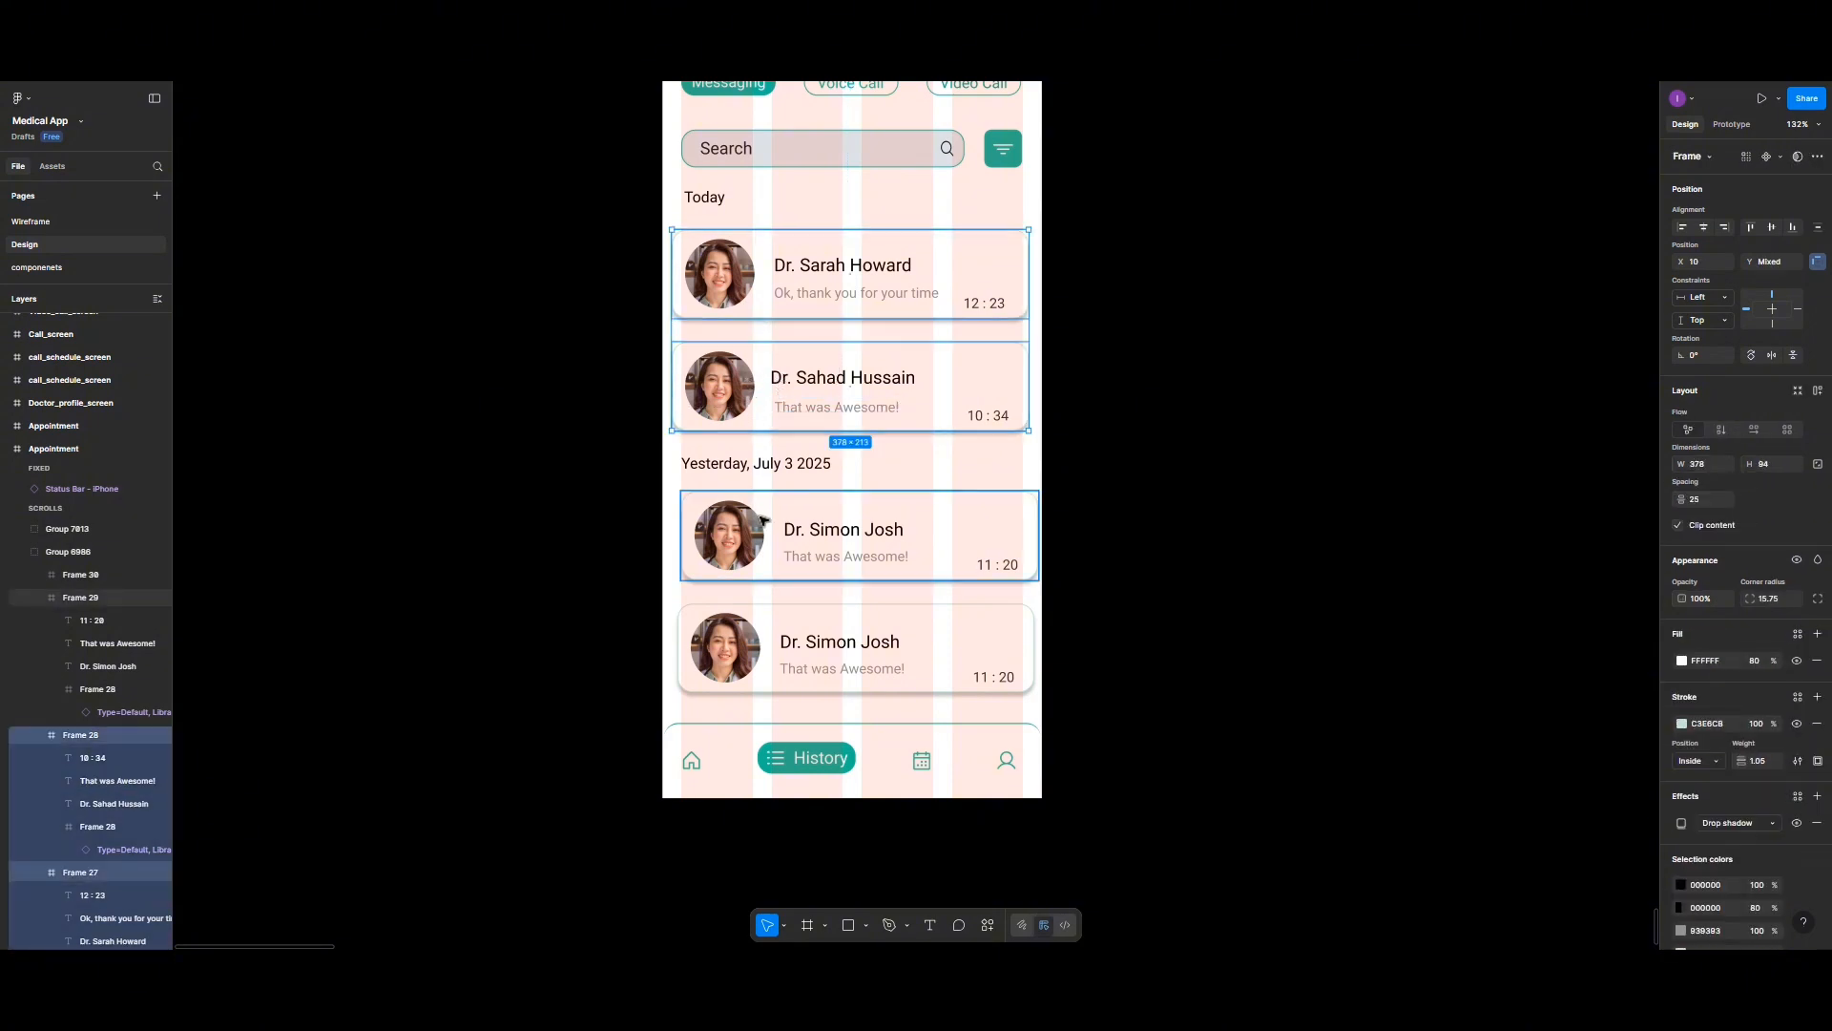
shift+click(763, 520)
shift+click(810, 651)
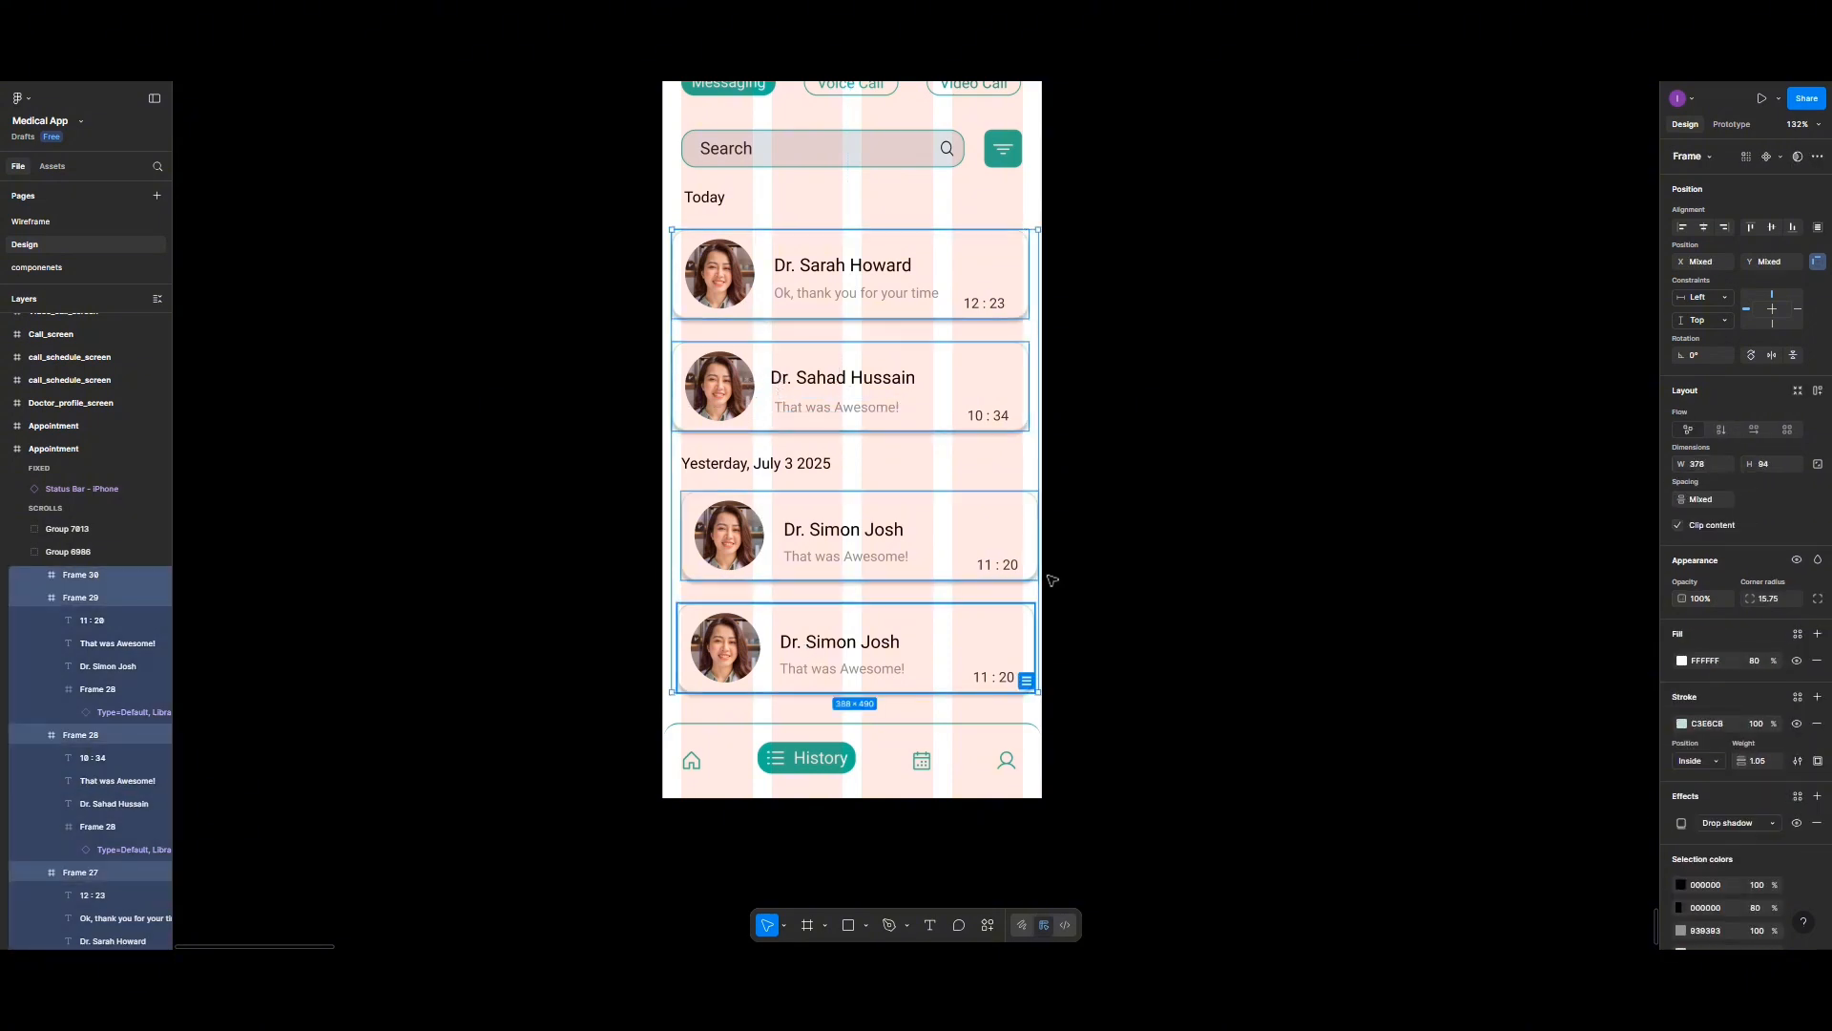
click(1704, 226)
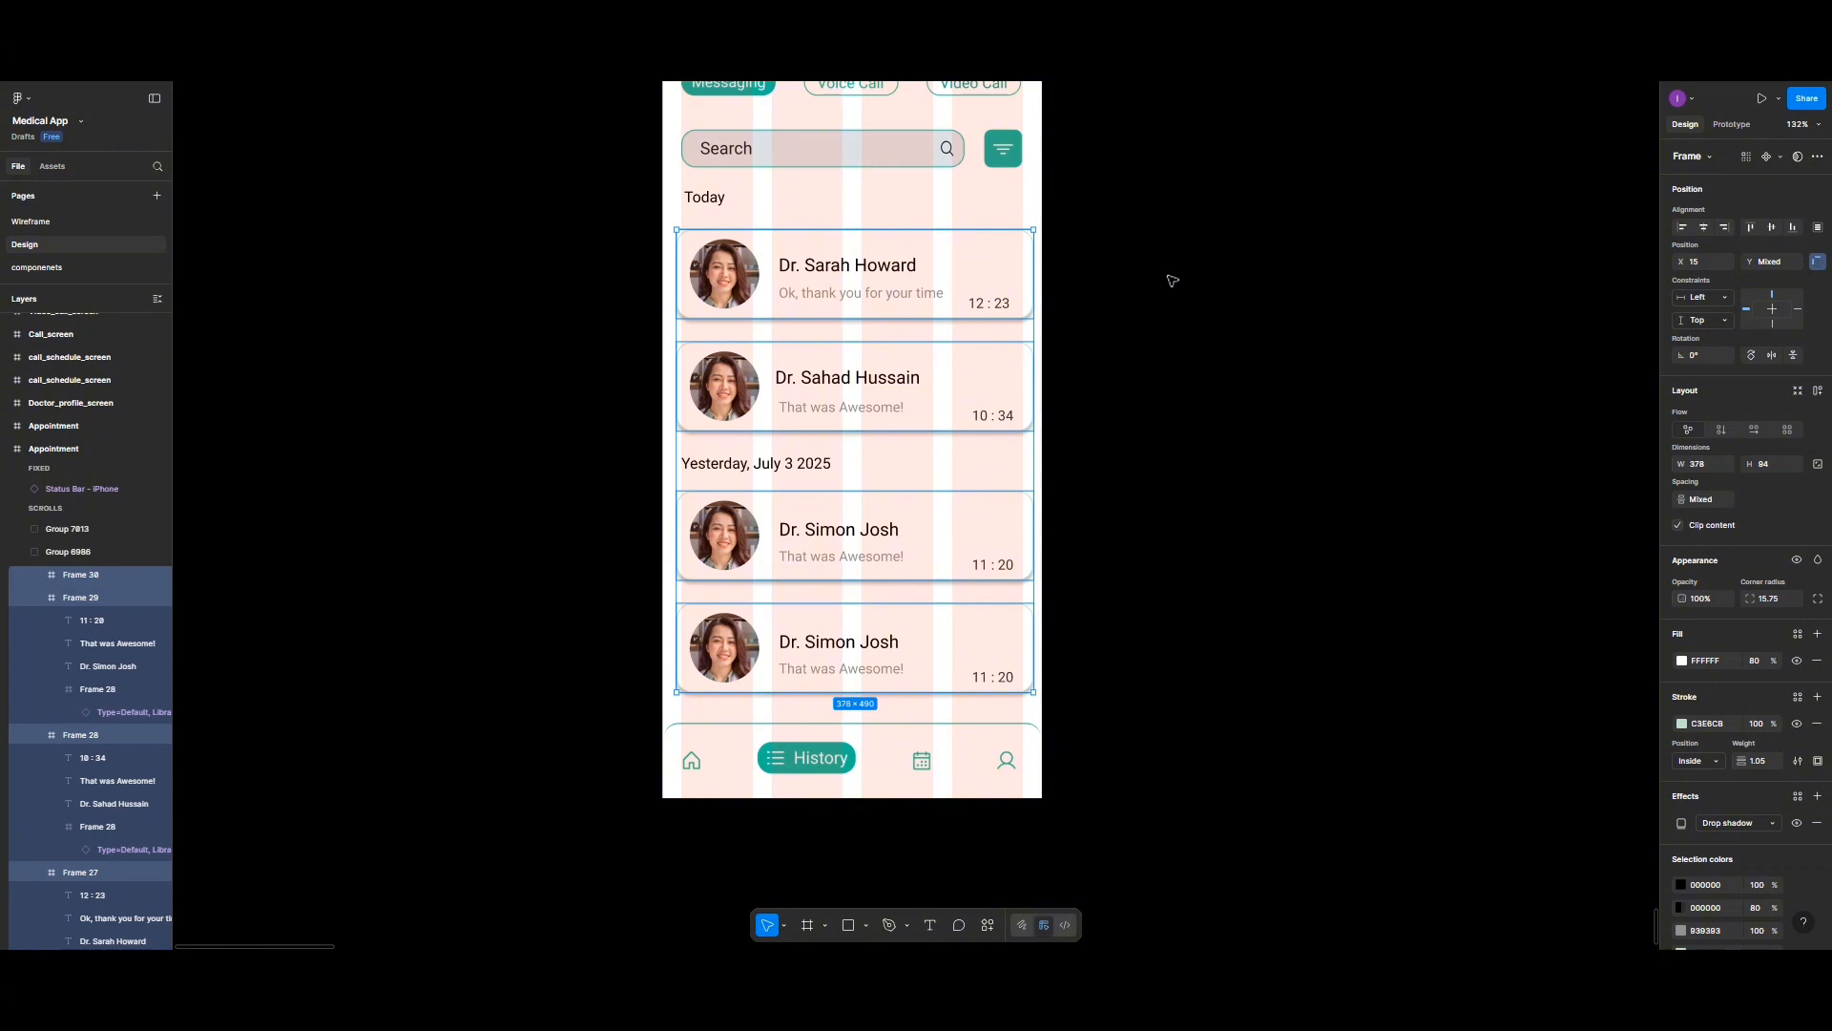
click(1168, 280)
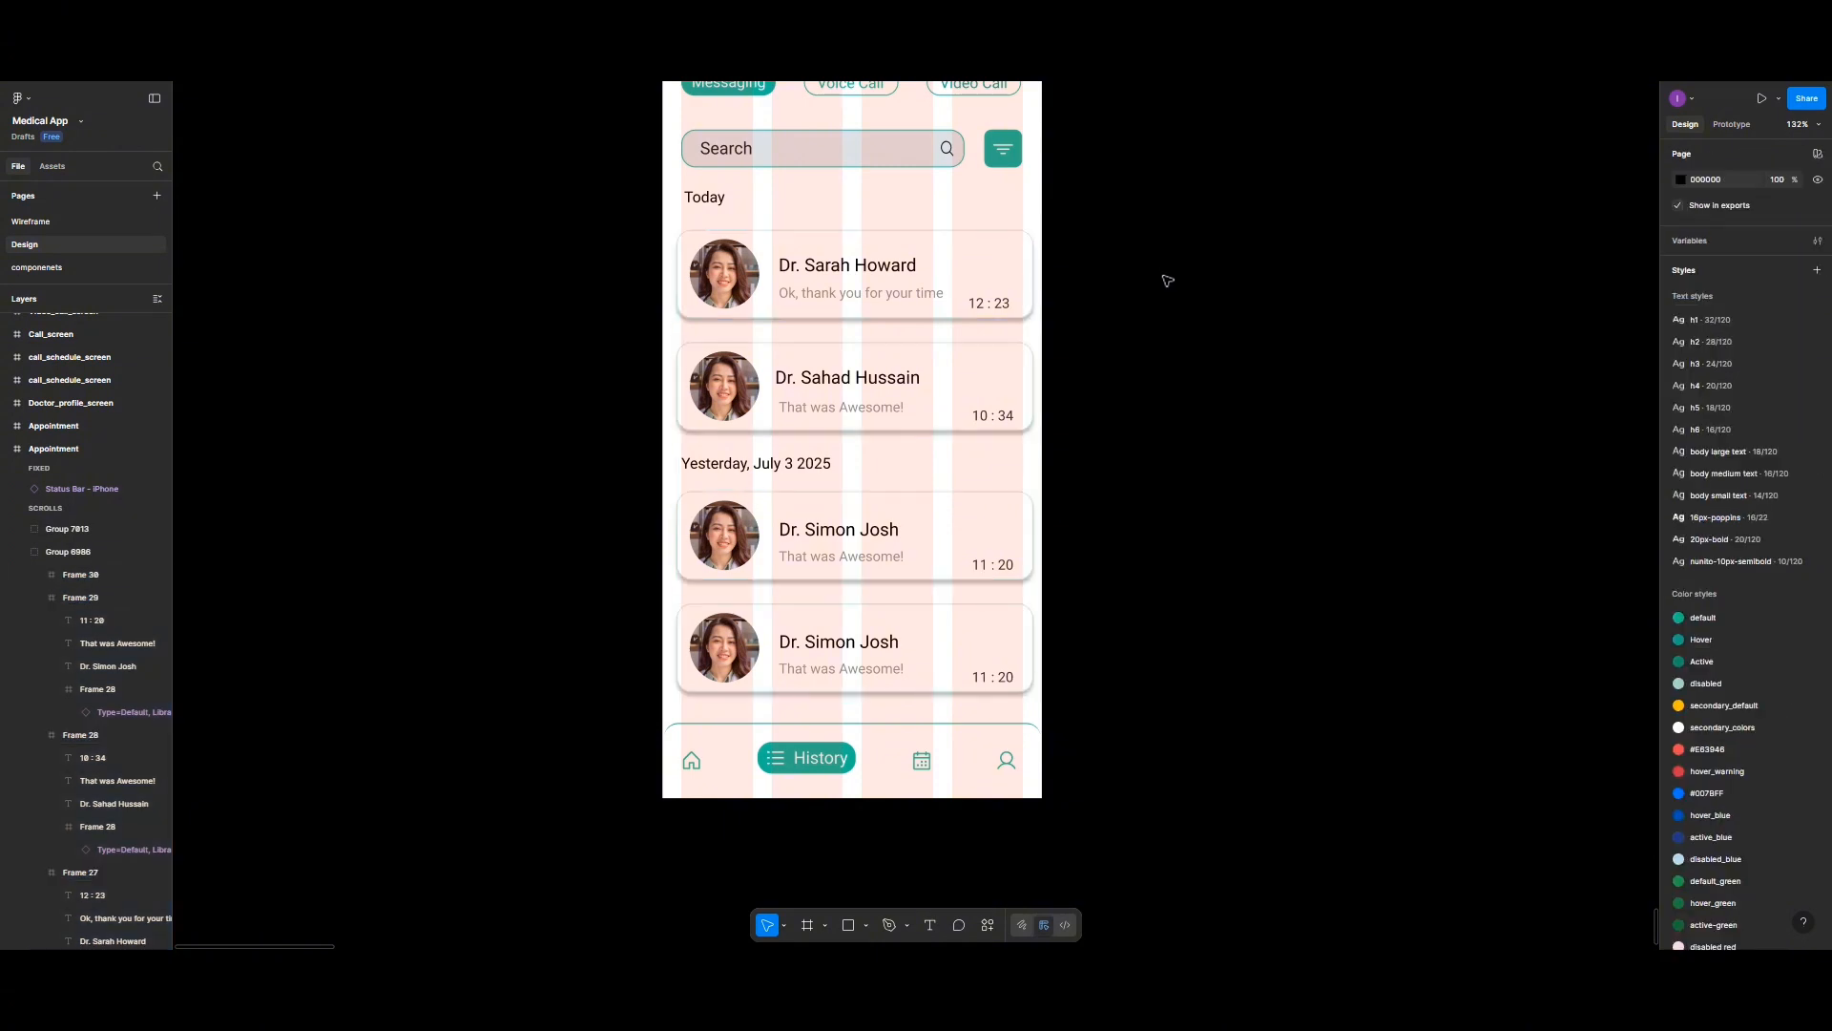
Step: Center the whole group of date headings and message cards horizontally on the History screen, at X 12
click(993, 286)
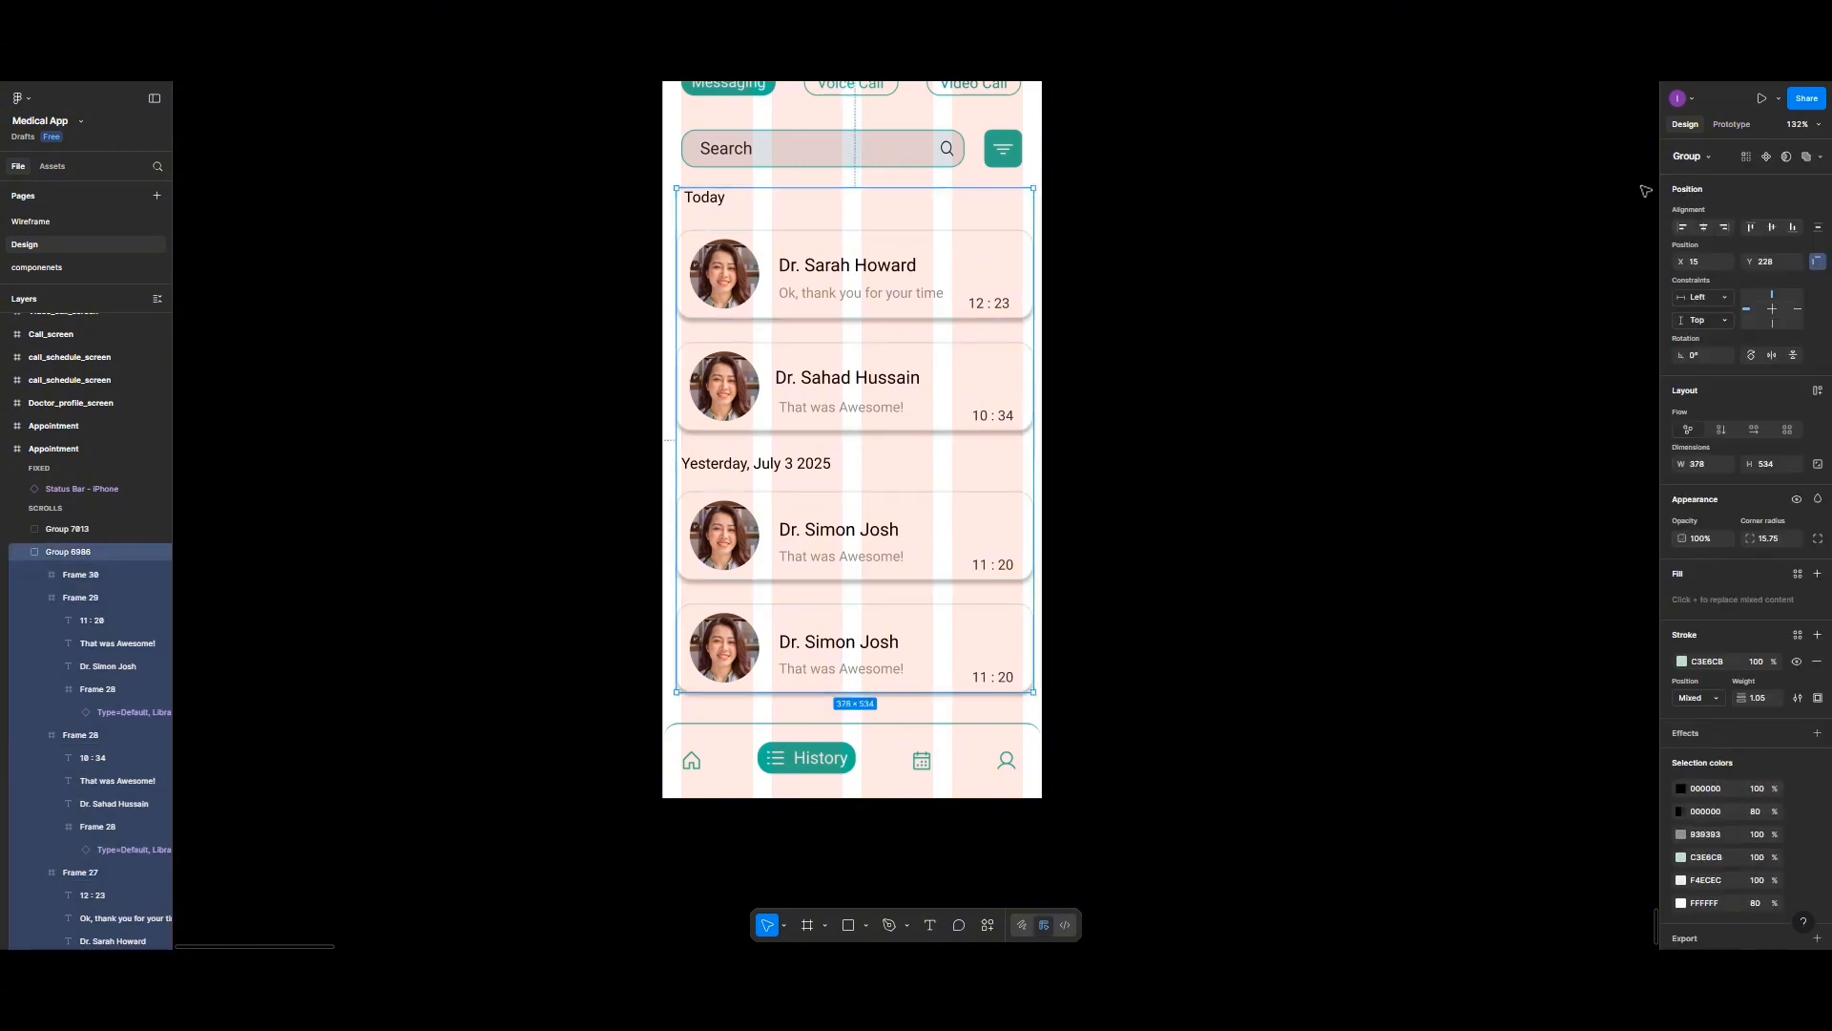
click(1696, 230)
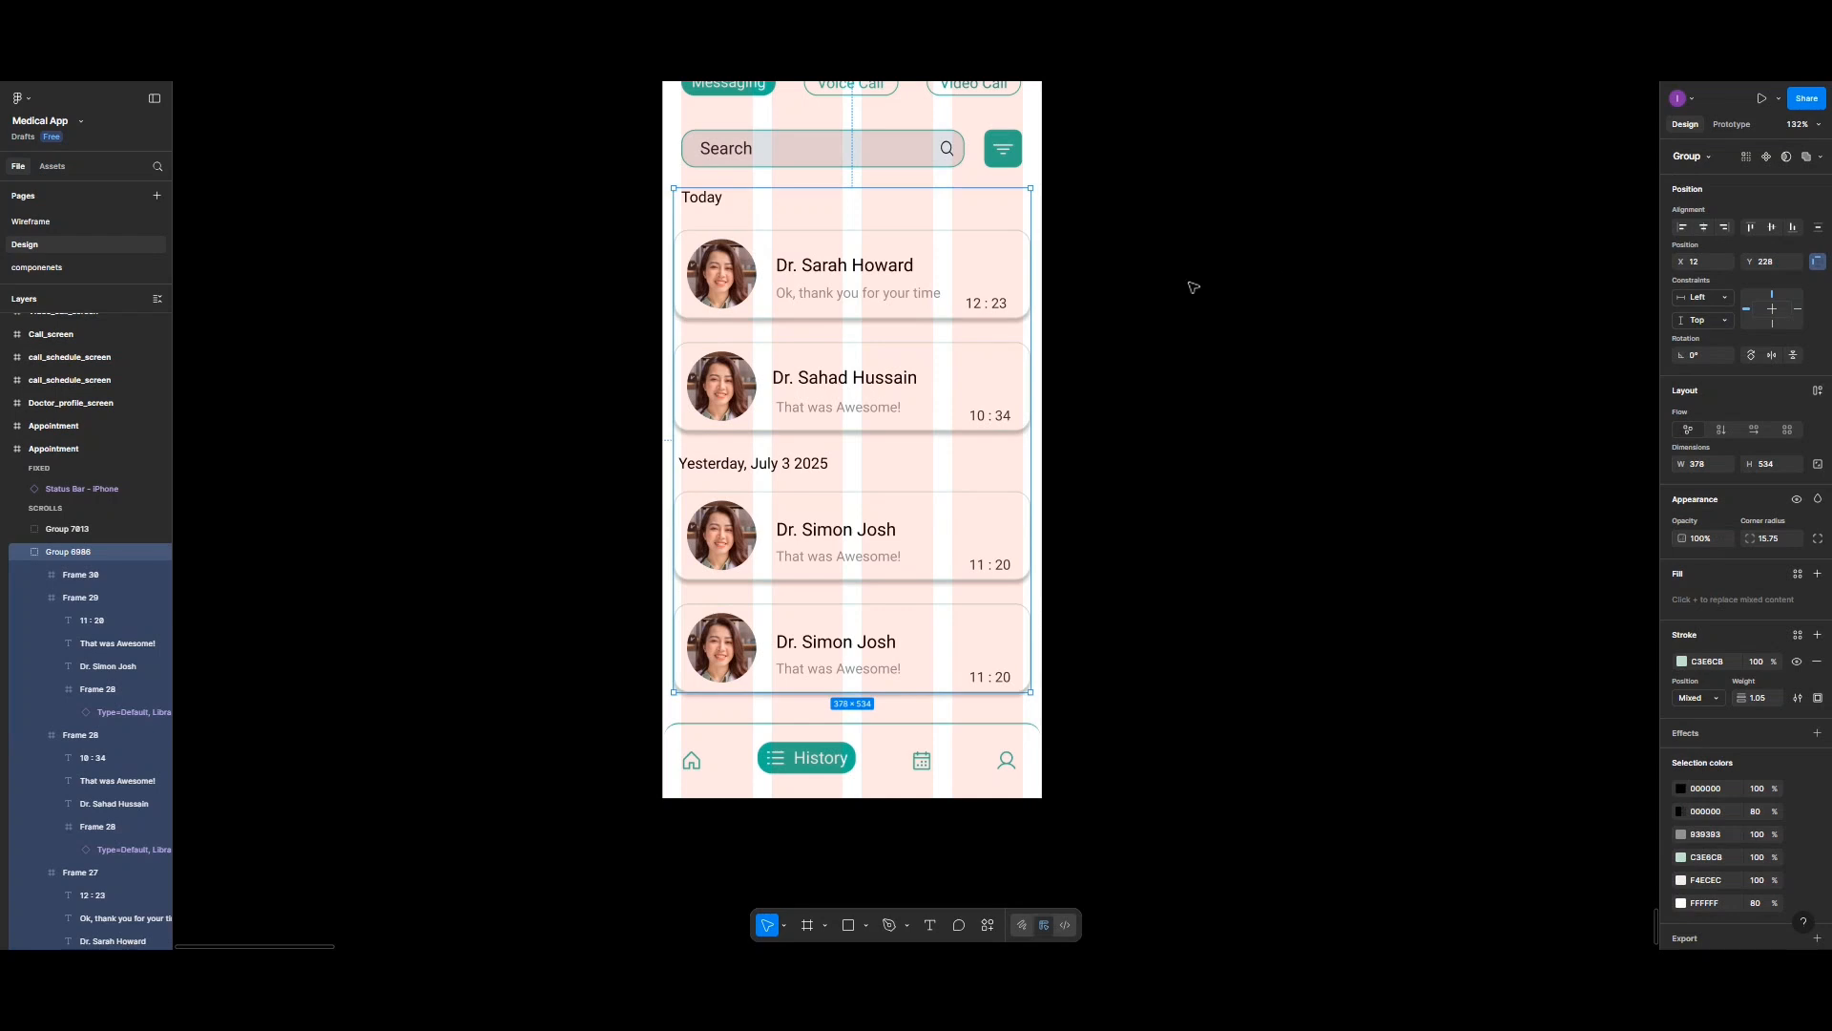
click(1145, 286)
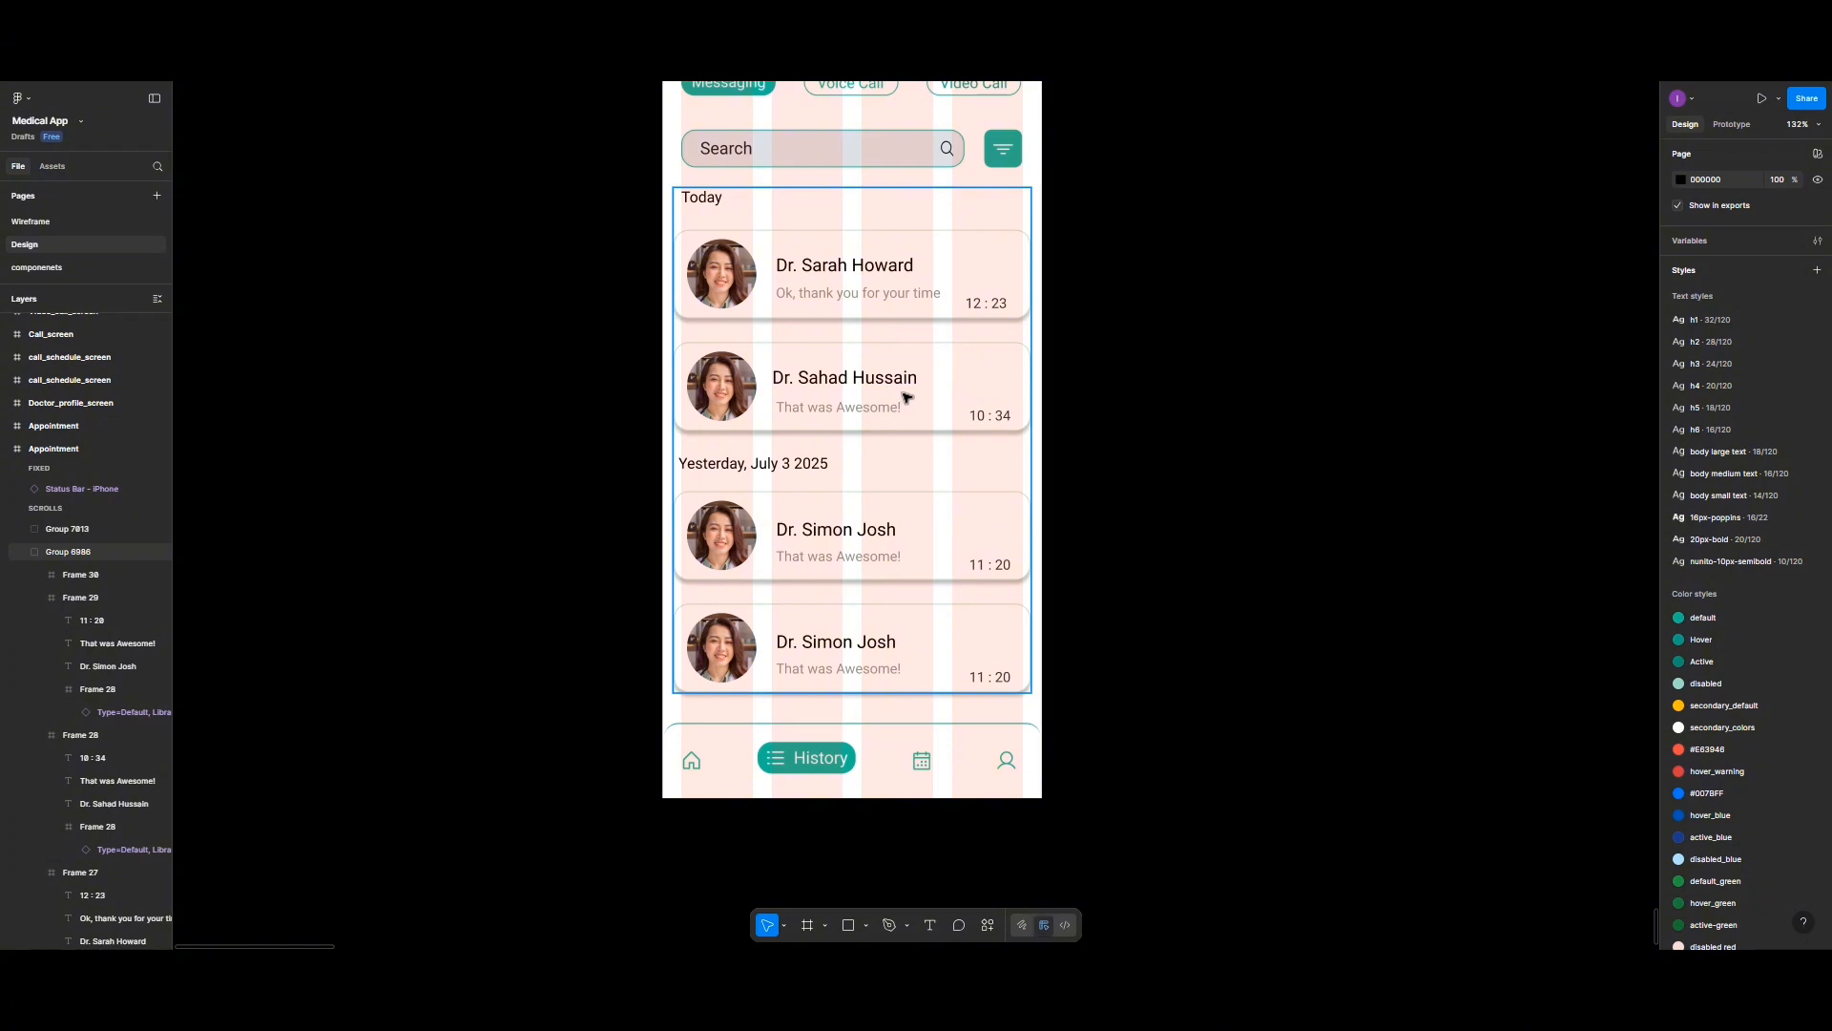
Step: Duplicate the entire History screen beside the original at the same height
scroll(897, 406, up, 3)
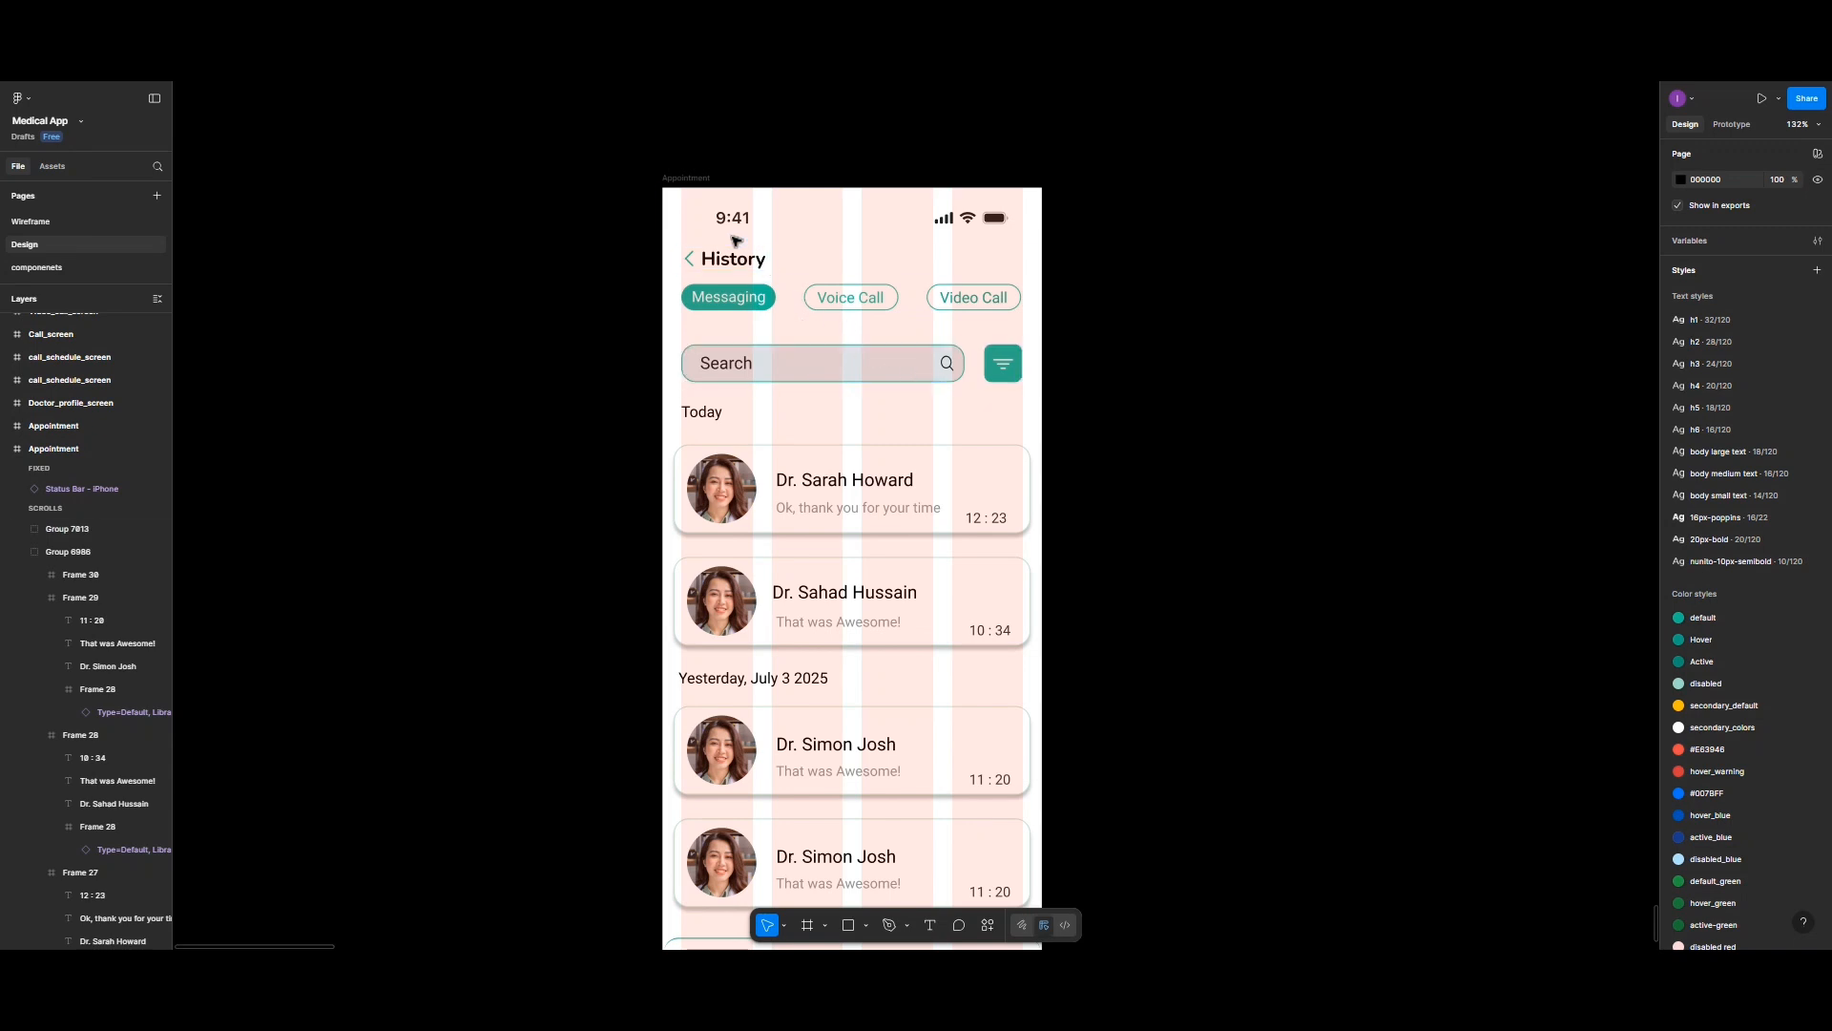
drag(672, 177, 1053, 182)
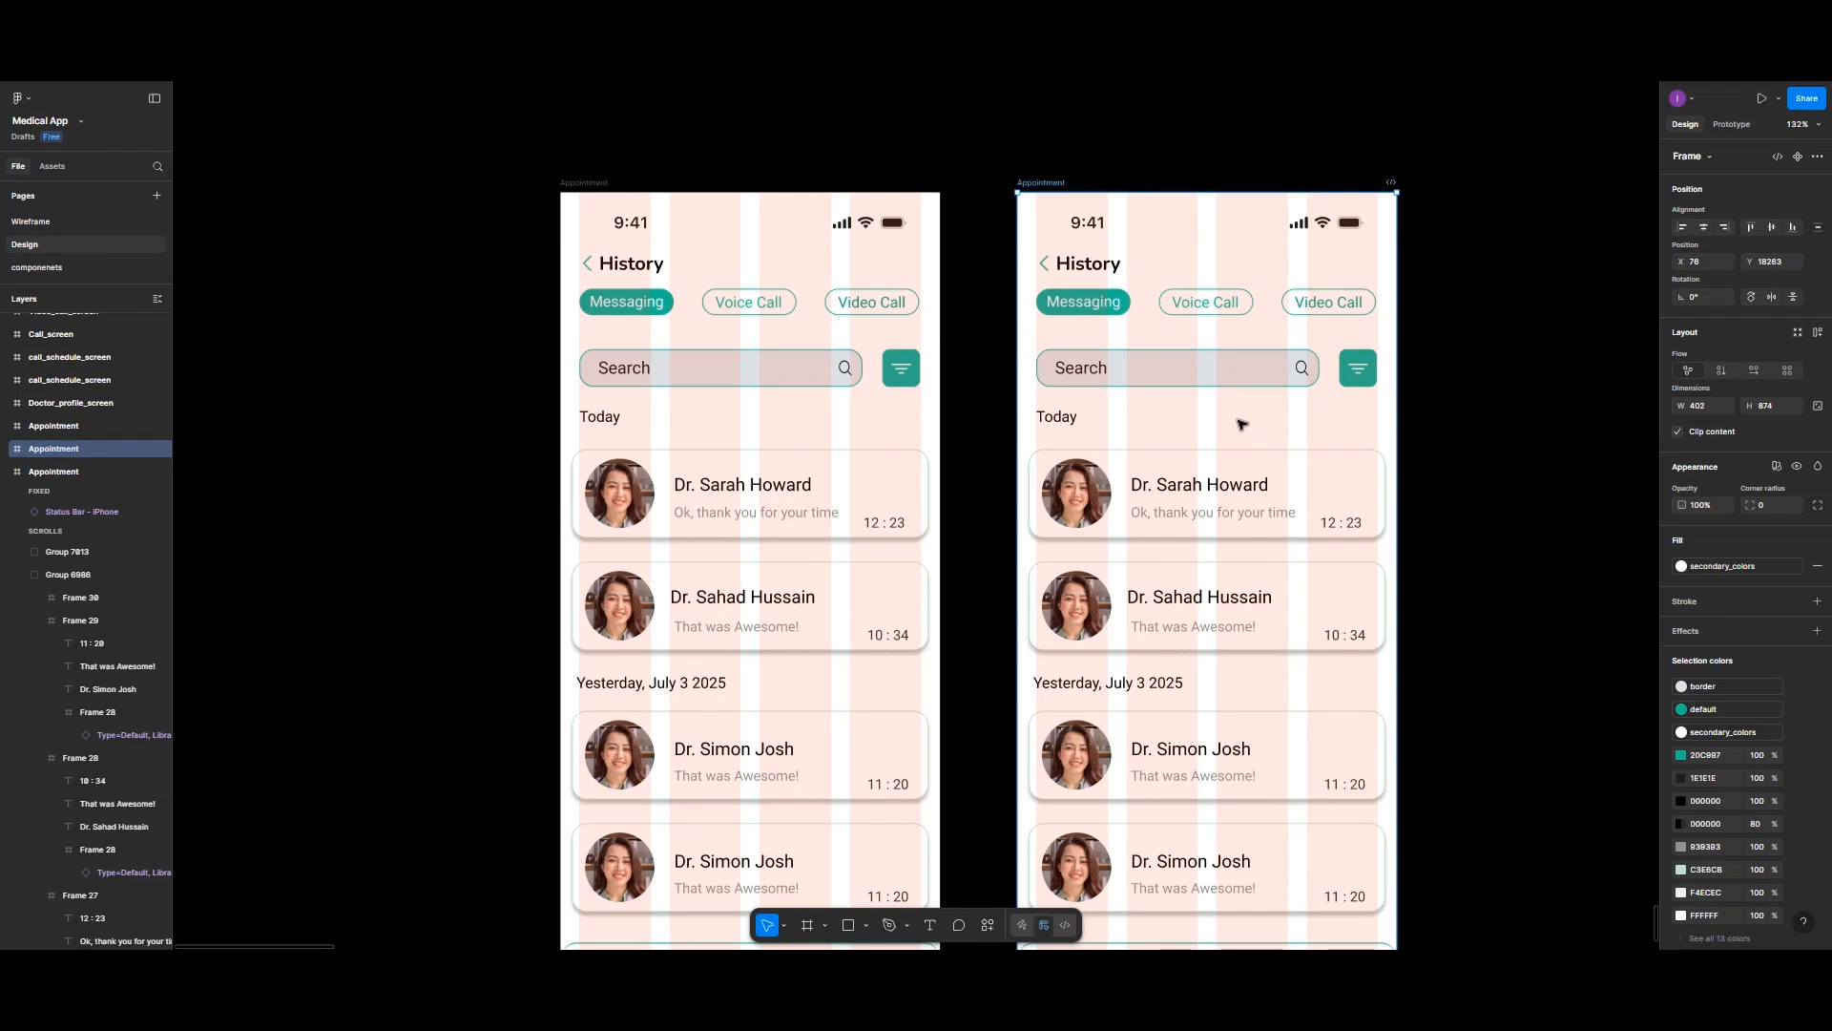
click(1154, 368)
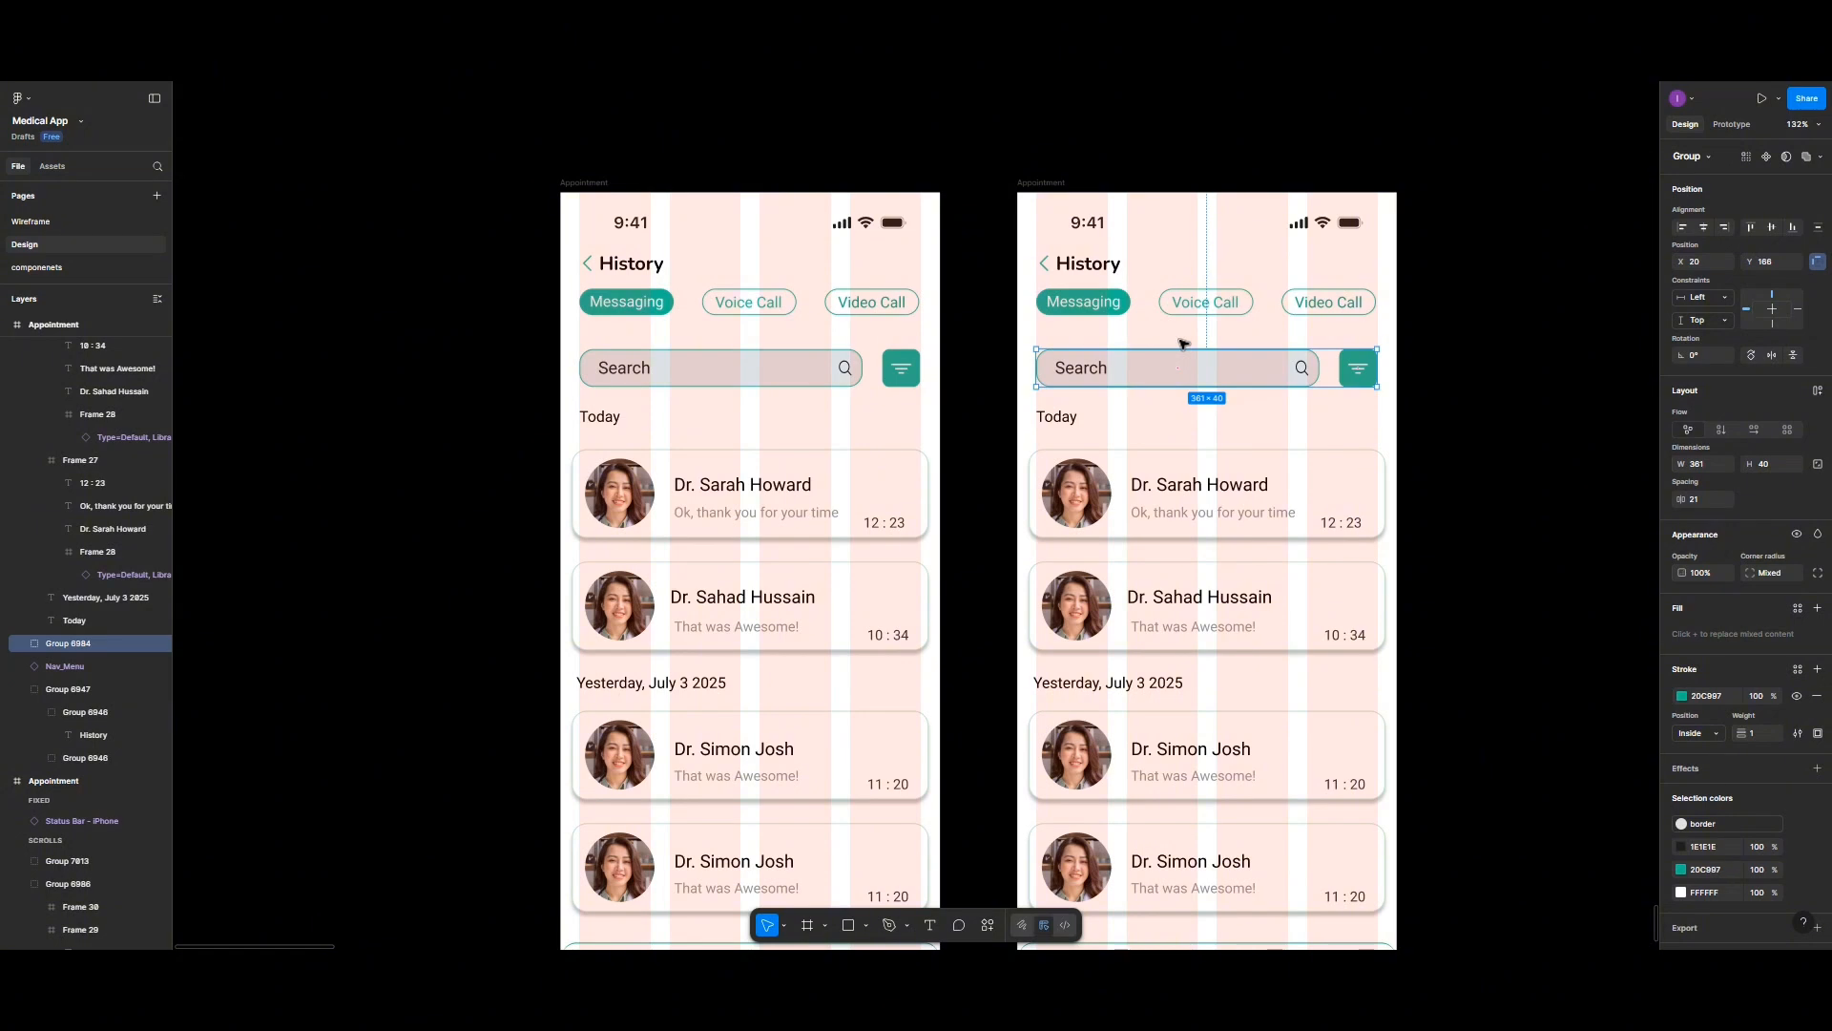
Step: Move Chat_screen_1 from the Scheduled Appointment section down to the History section, near the History screens
scroll(1086, 344, up, 5)
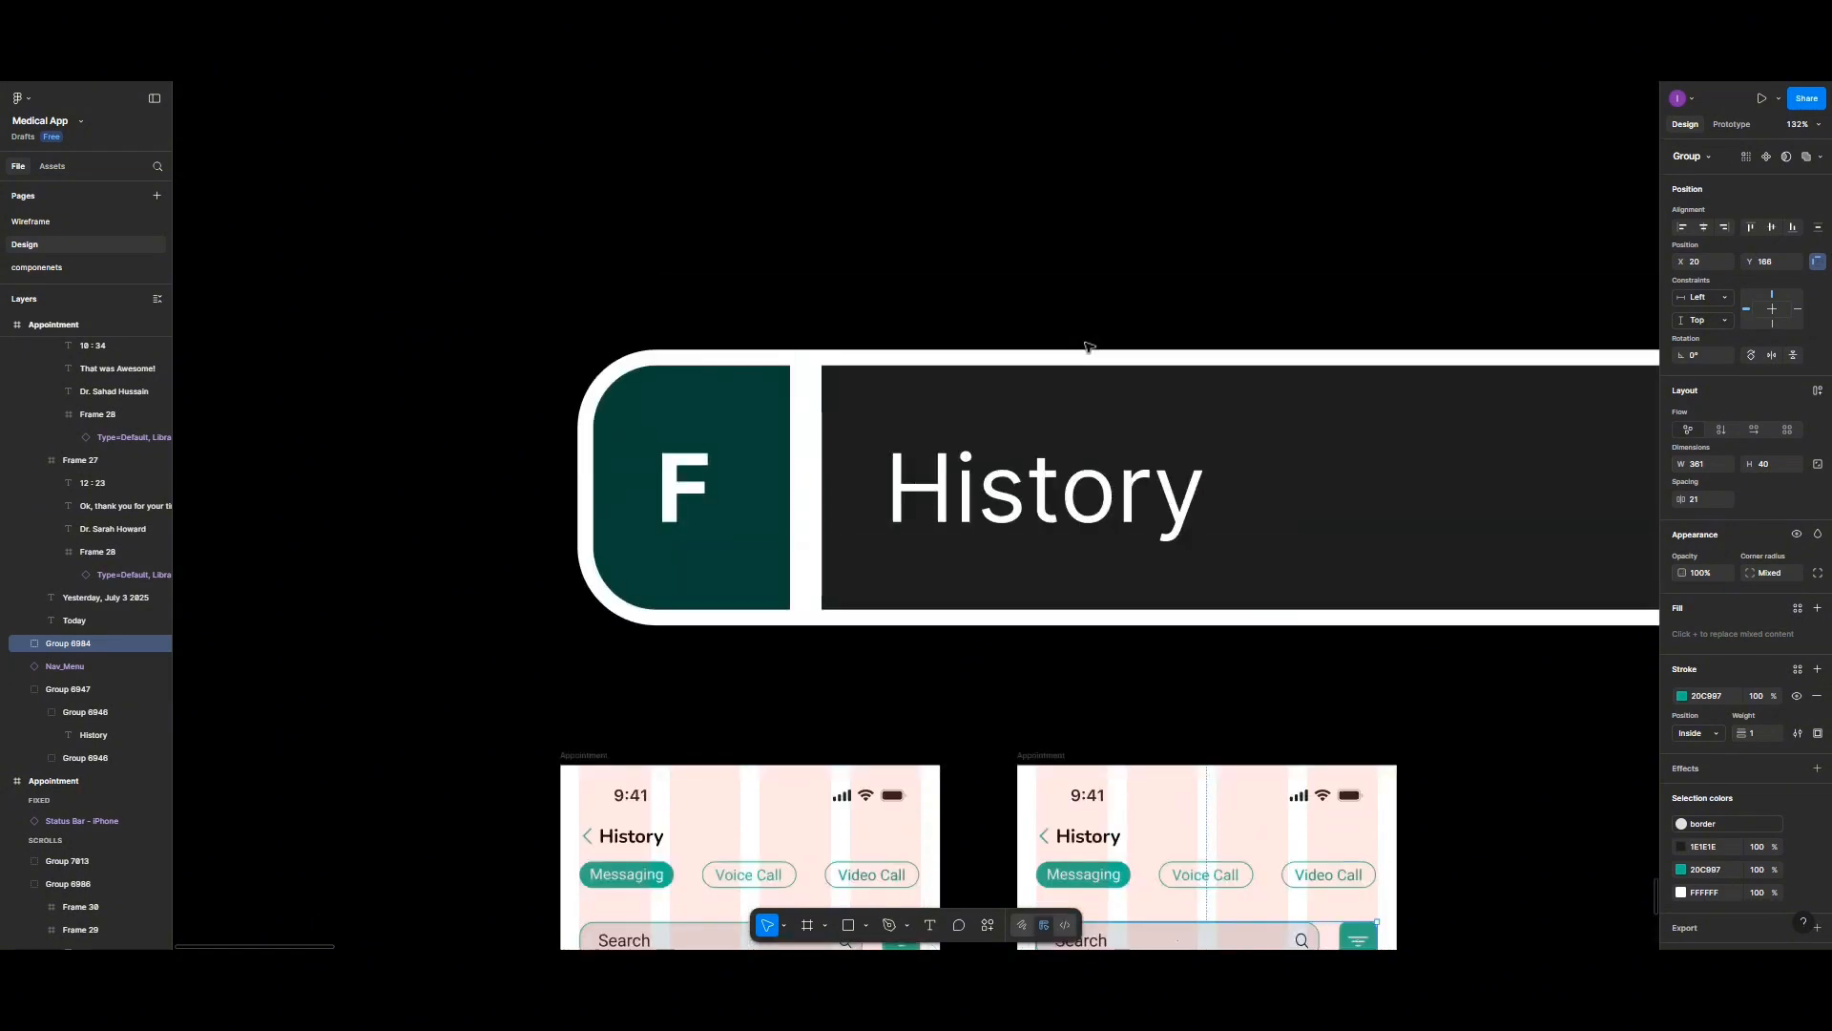
scroll(1088, 346, down, 5)
scroll(1088, 345, up, 3)
scroll(1089, 343, right, 6)
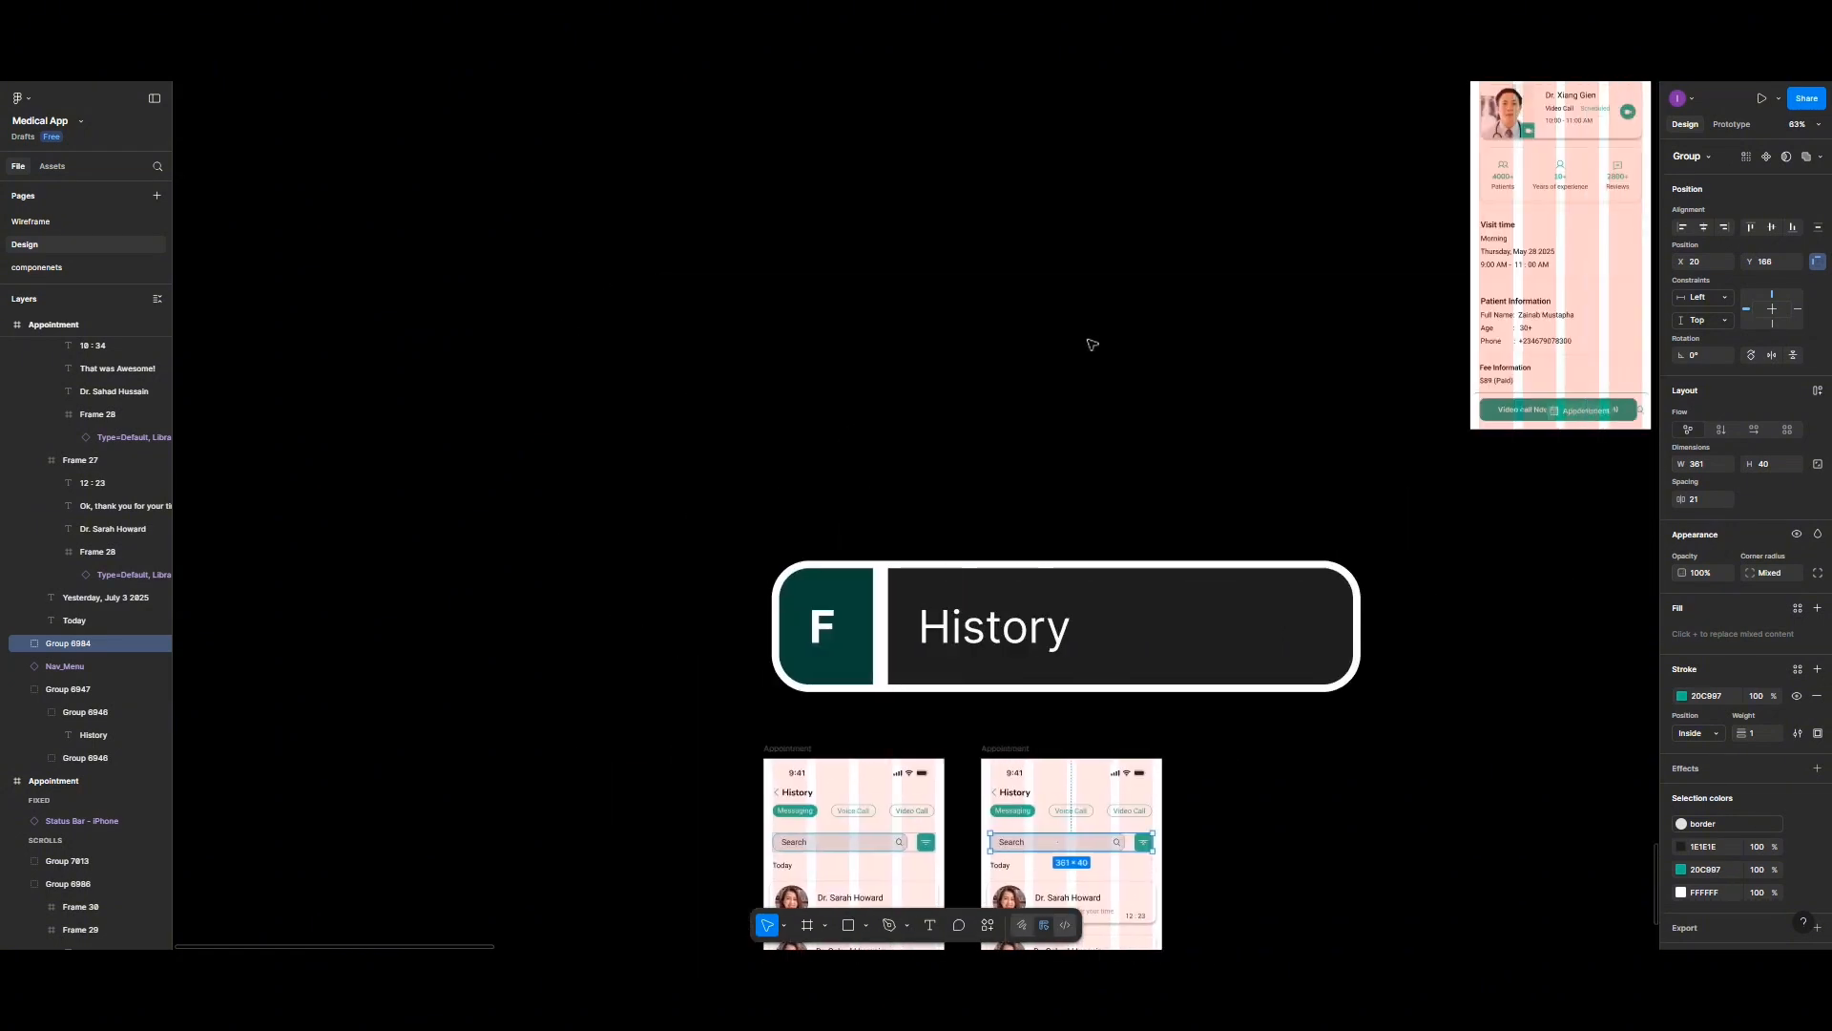
scroll(1091, 343, down, 7)
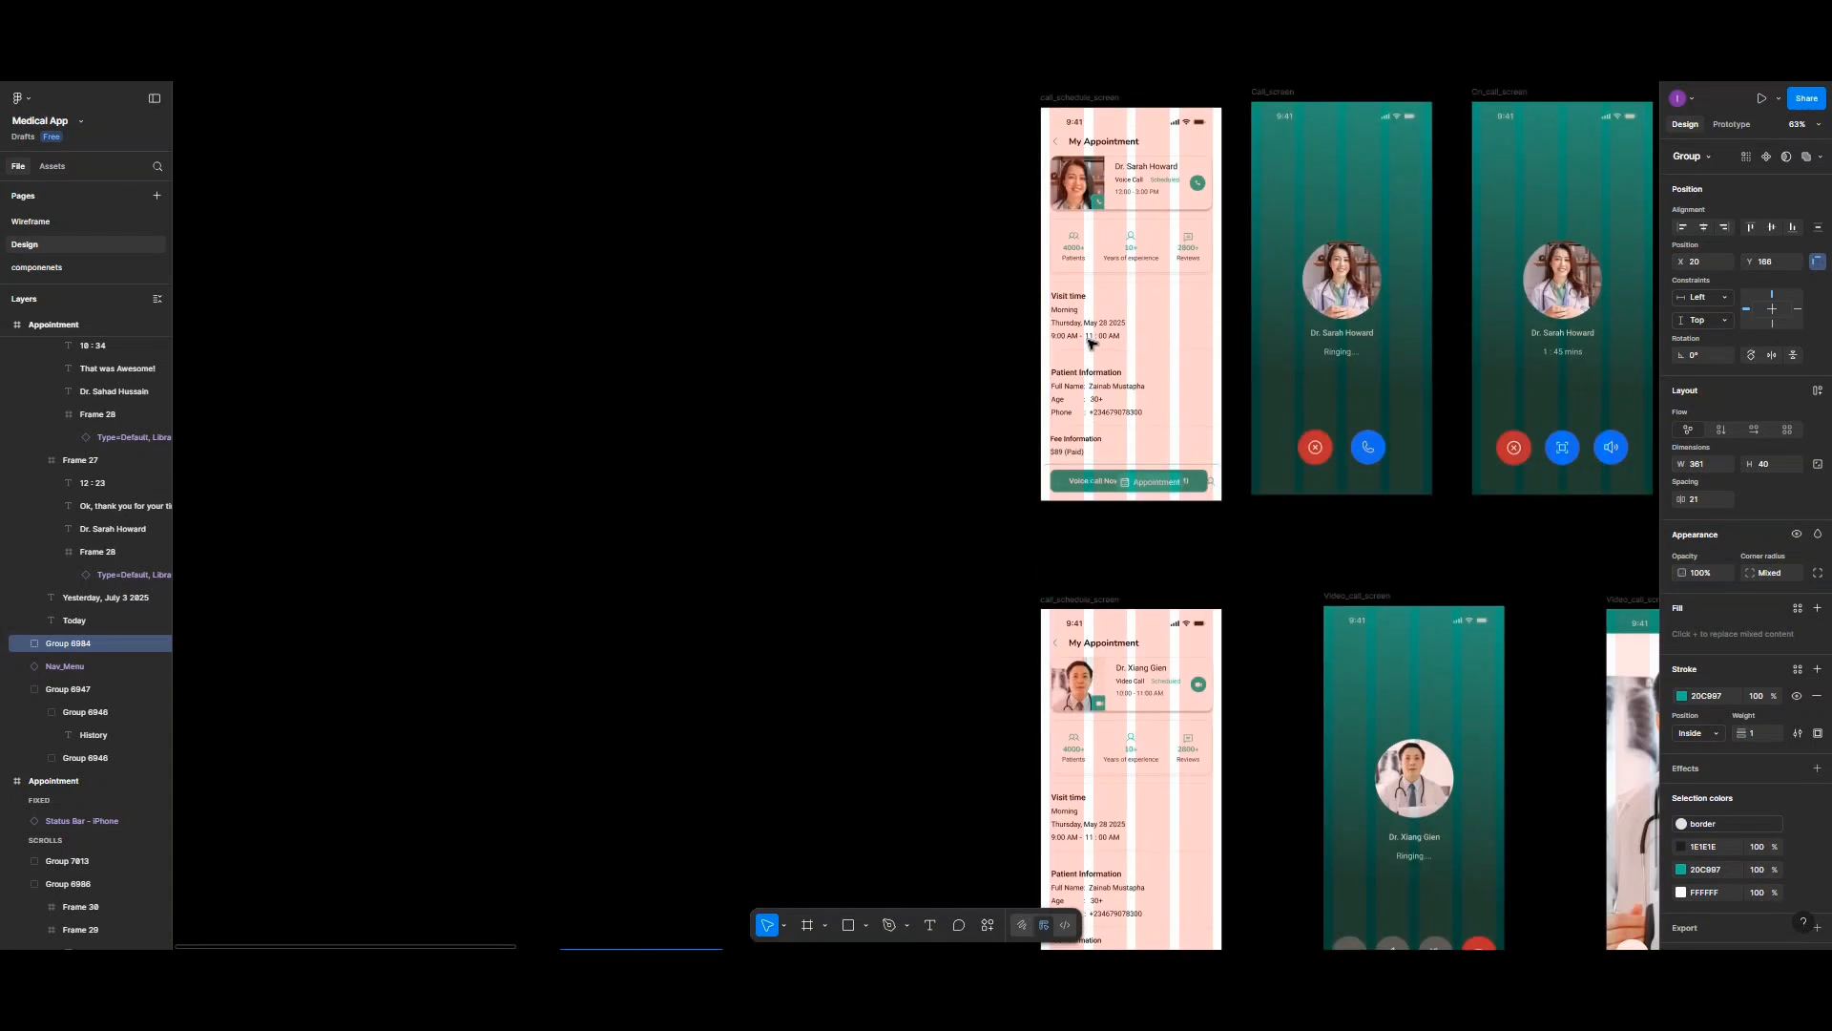
scroll(1091, 344, up, 10)
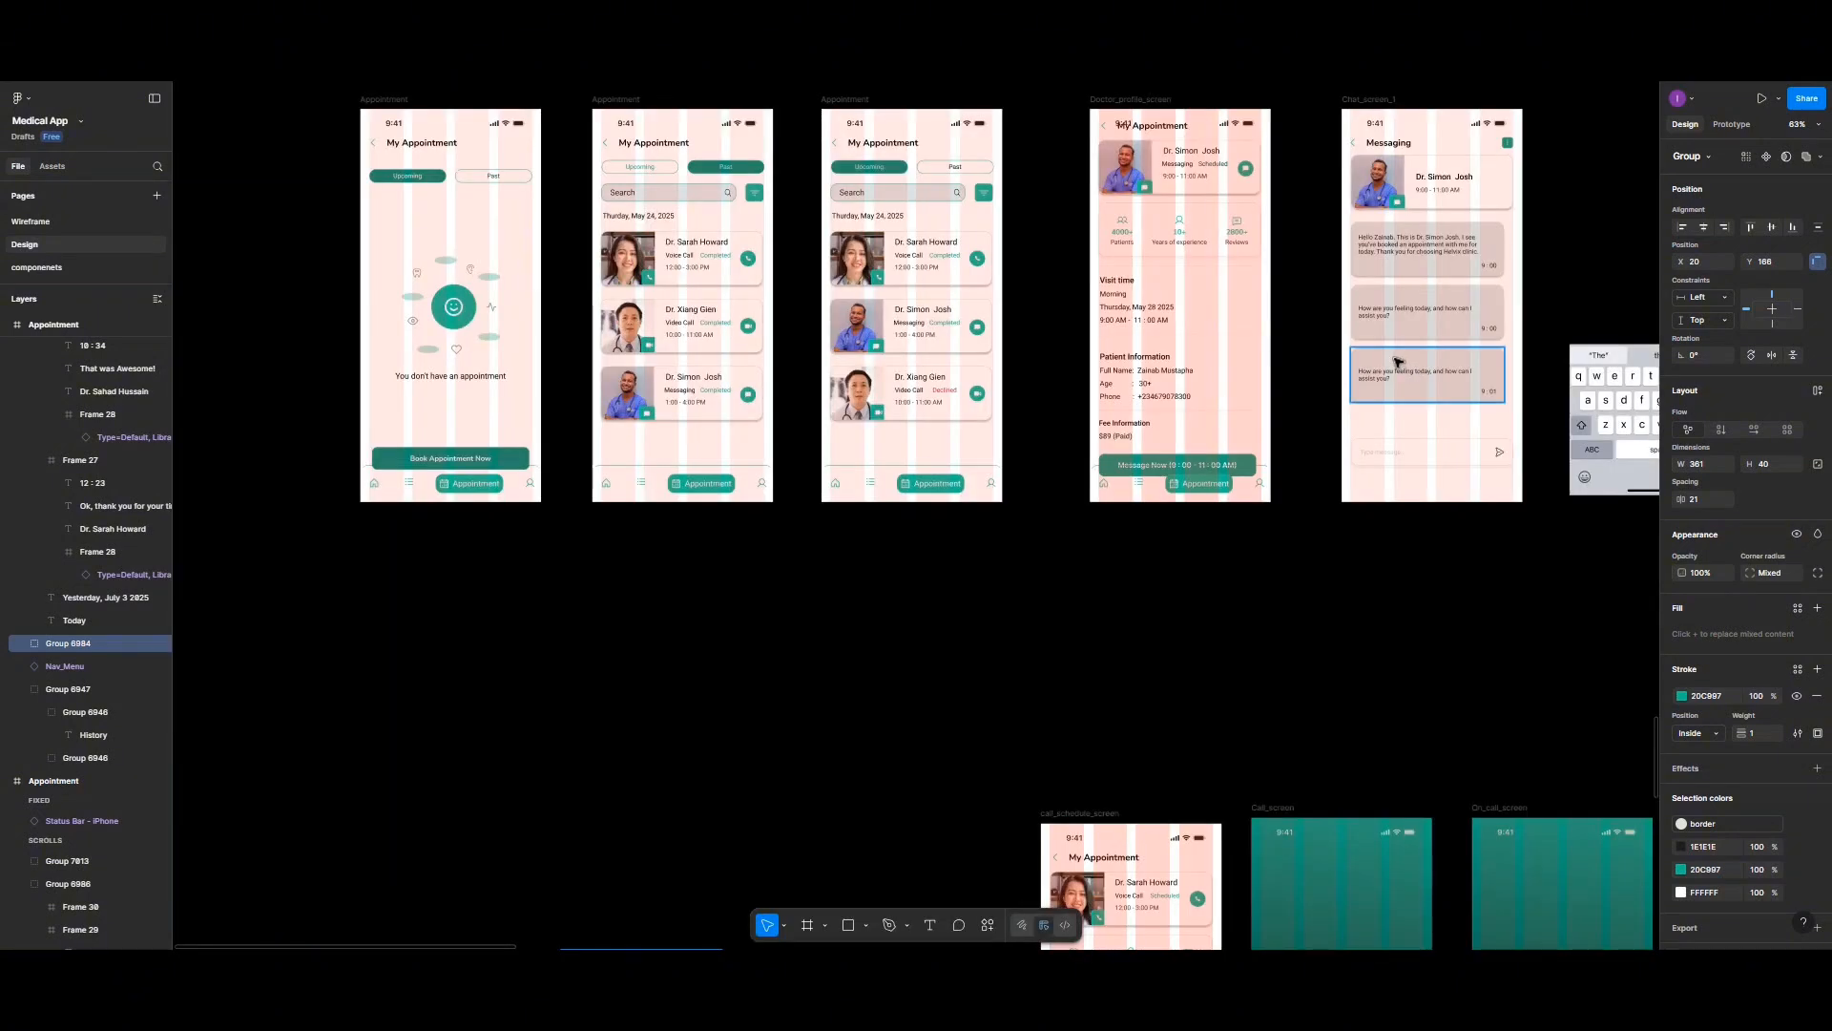
scroll(1398, 362, up, 2)
click(1372, 243)
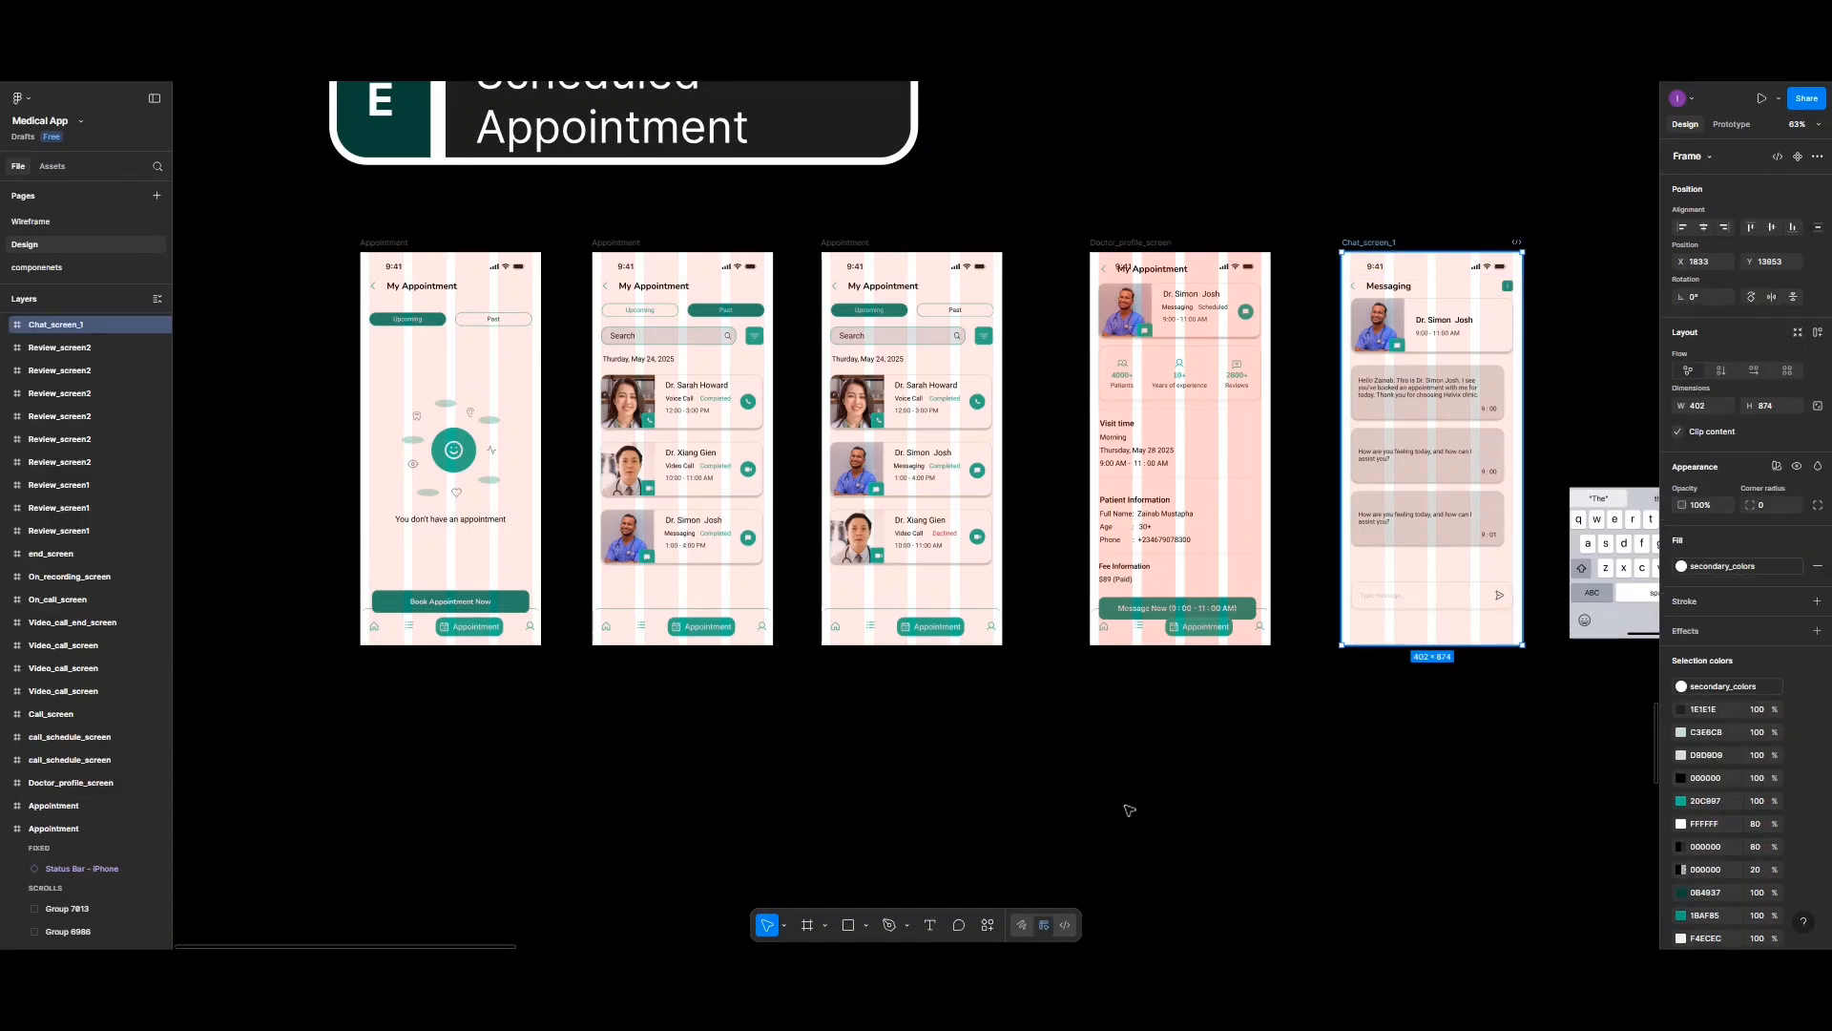
drag(1130, 811, 836, 661)
scroll(761, 802, down, 13)
scroll(759, 792, down, 7)
scroll(828, 708, down, 1)
scroll(831, 696, down, 2)
key(Delete)
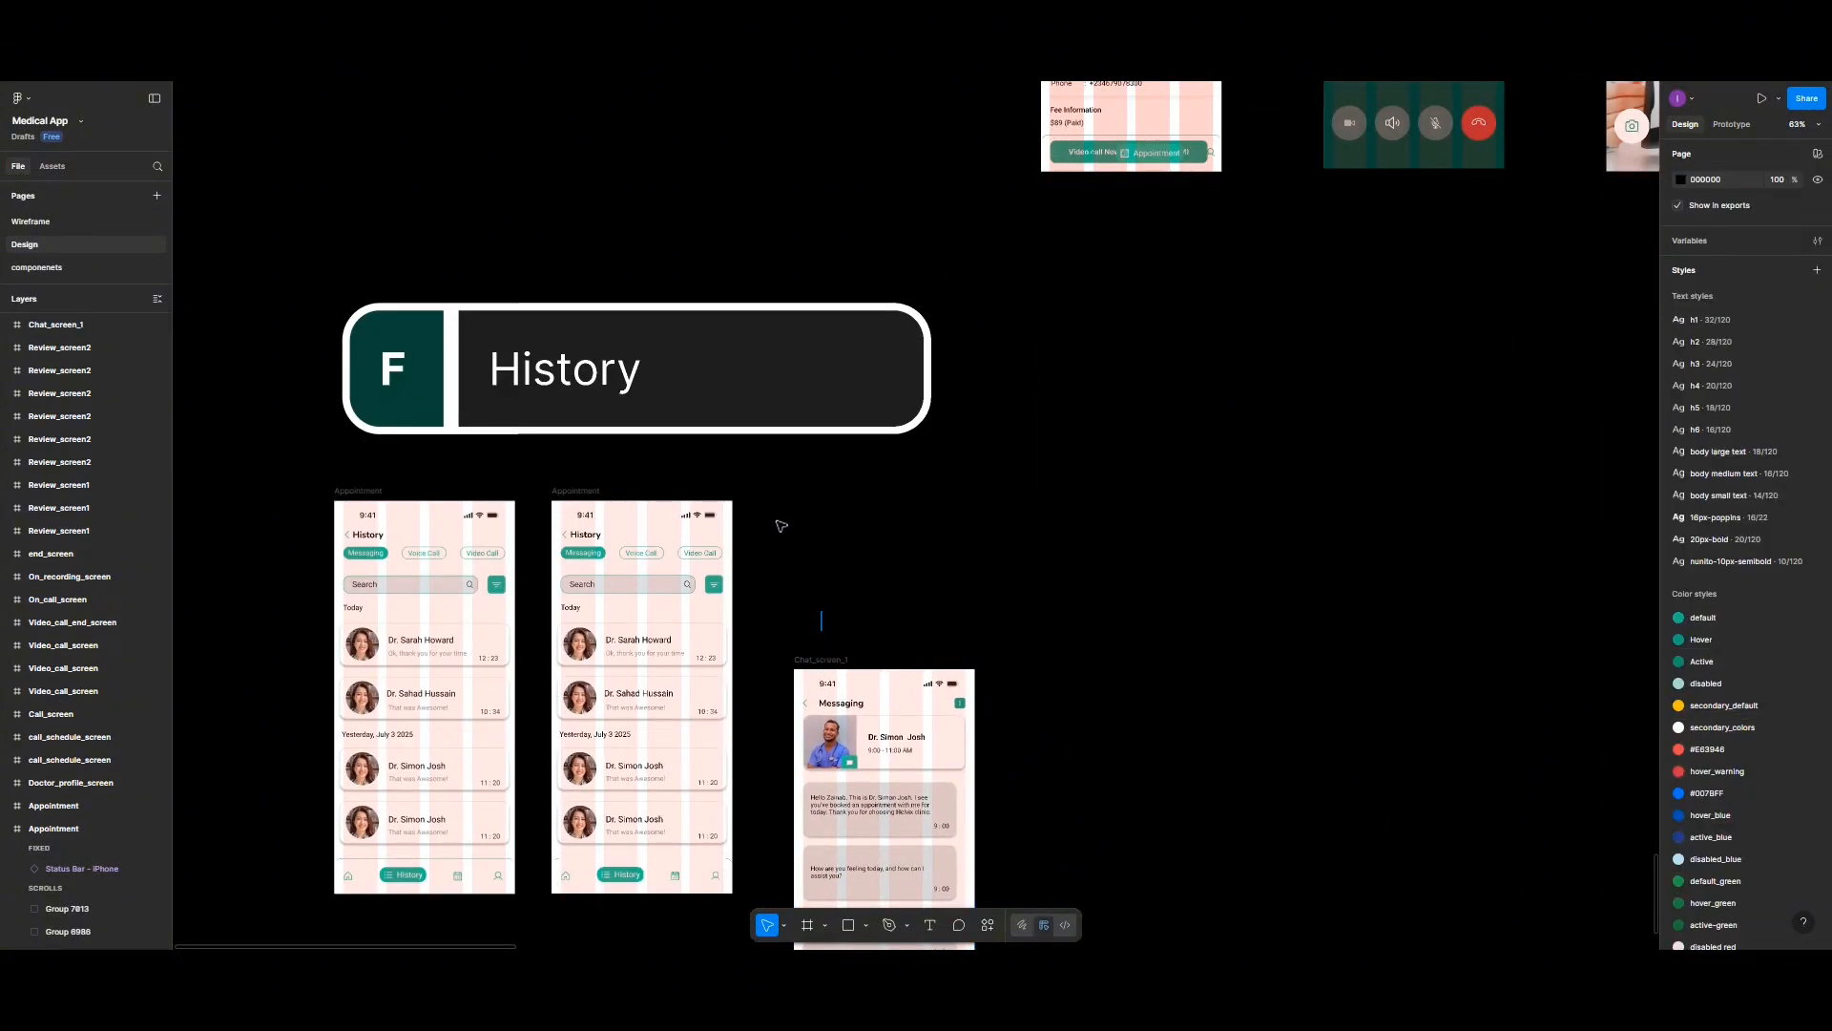
Step: Delete the duplicate History screen and place Chat_screen_1 beside the remaining one, at X 160, Y 18283
click(595, 493)
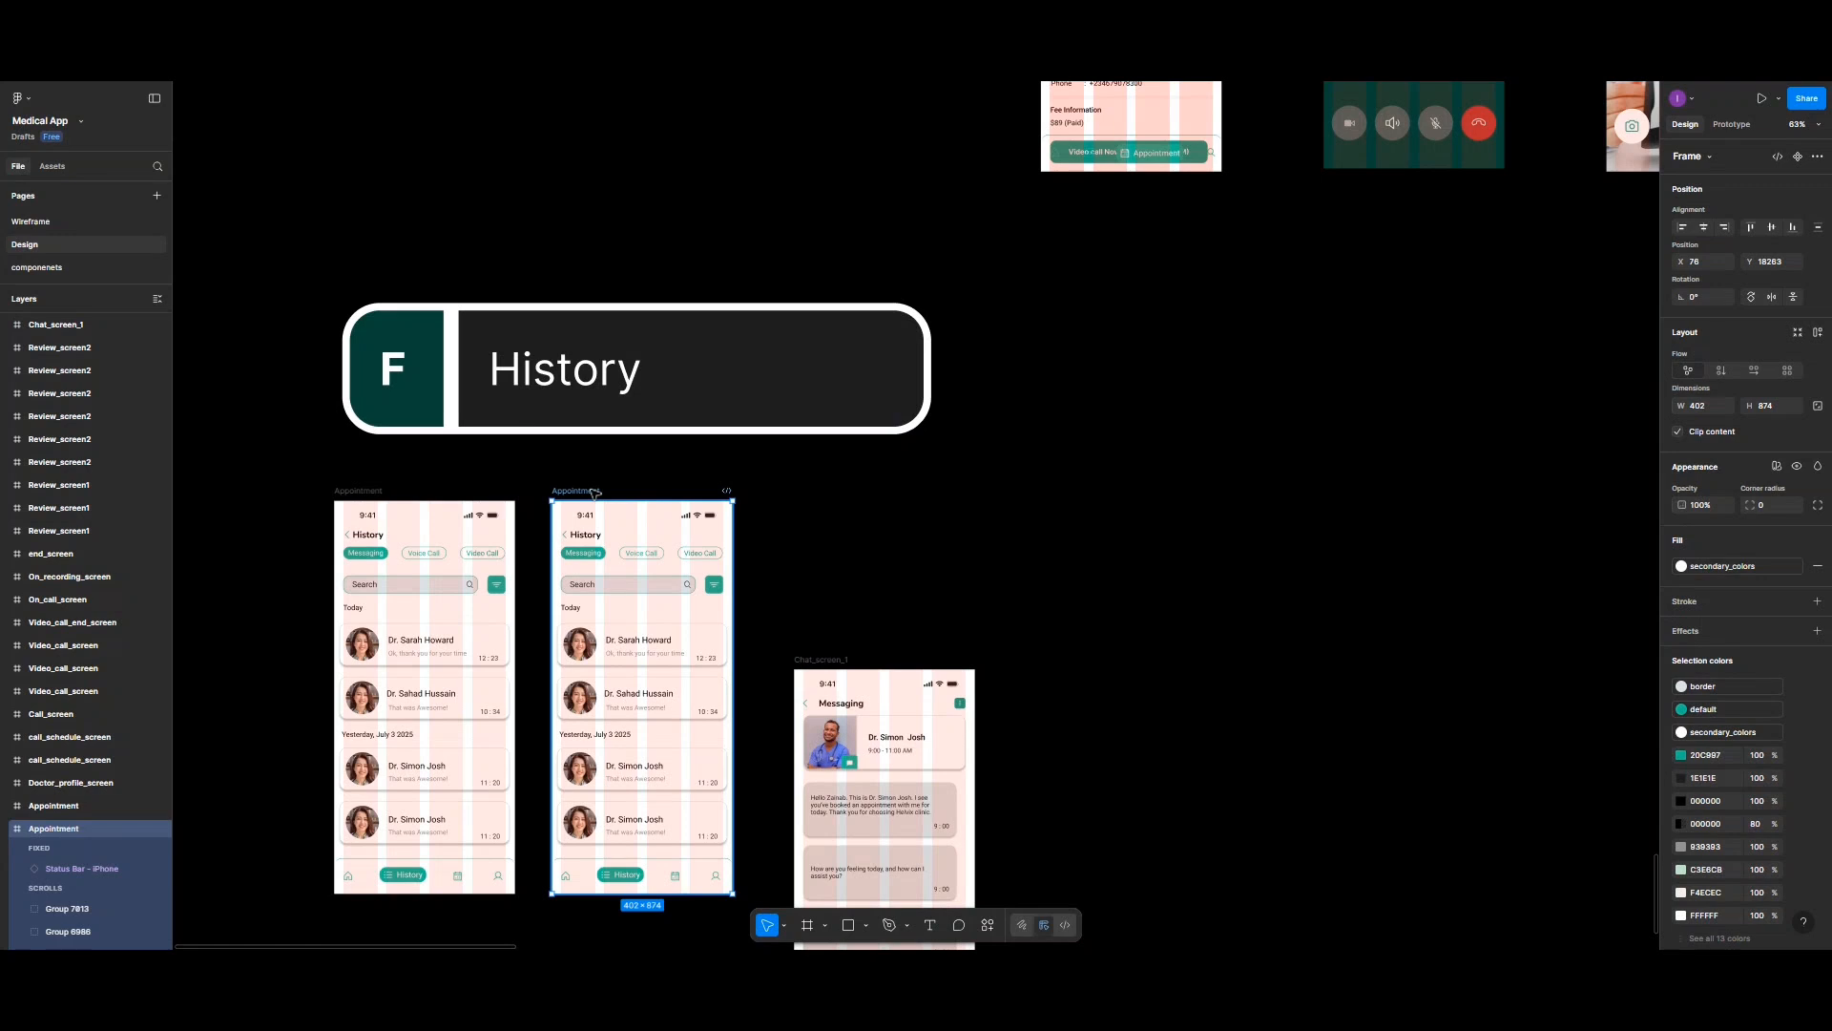
key(Delete)
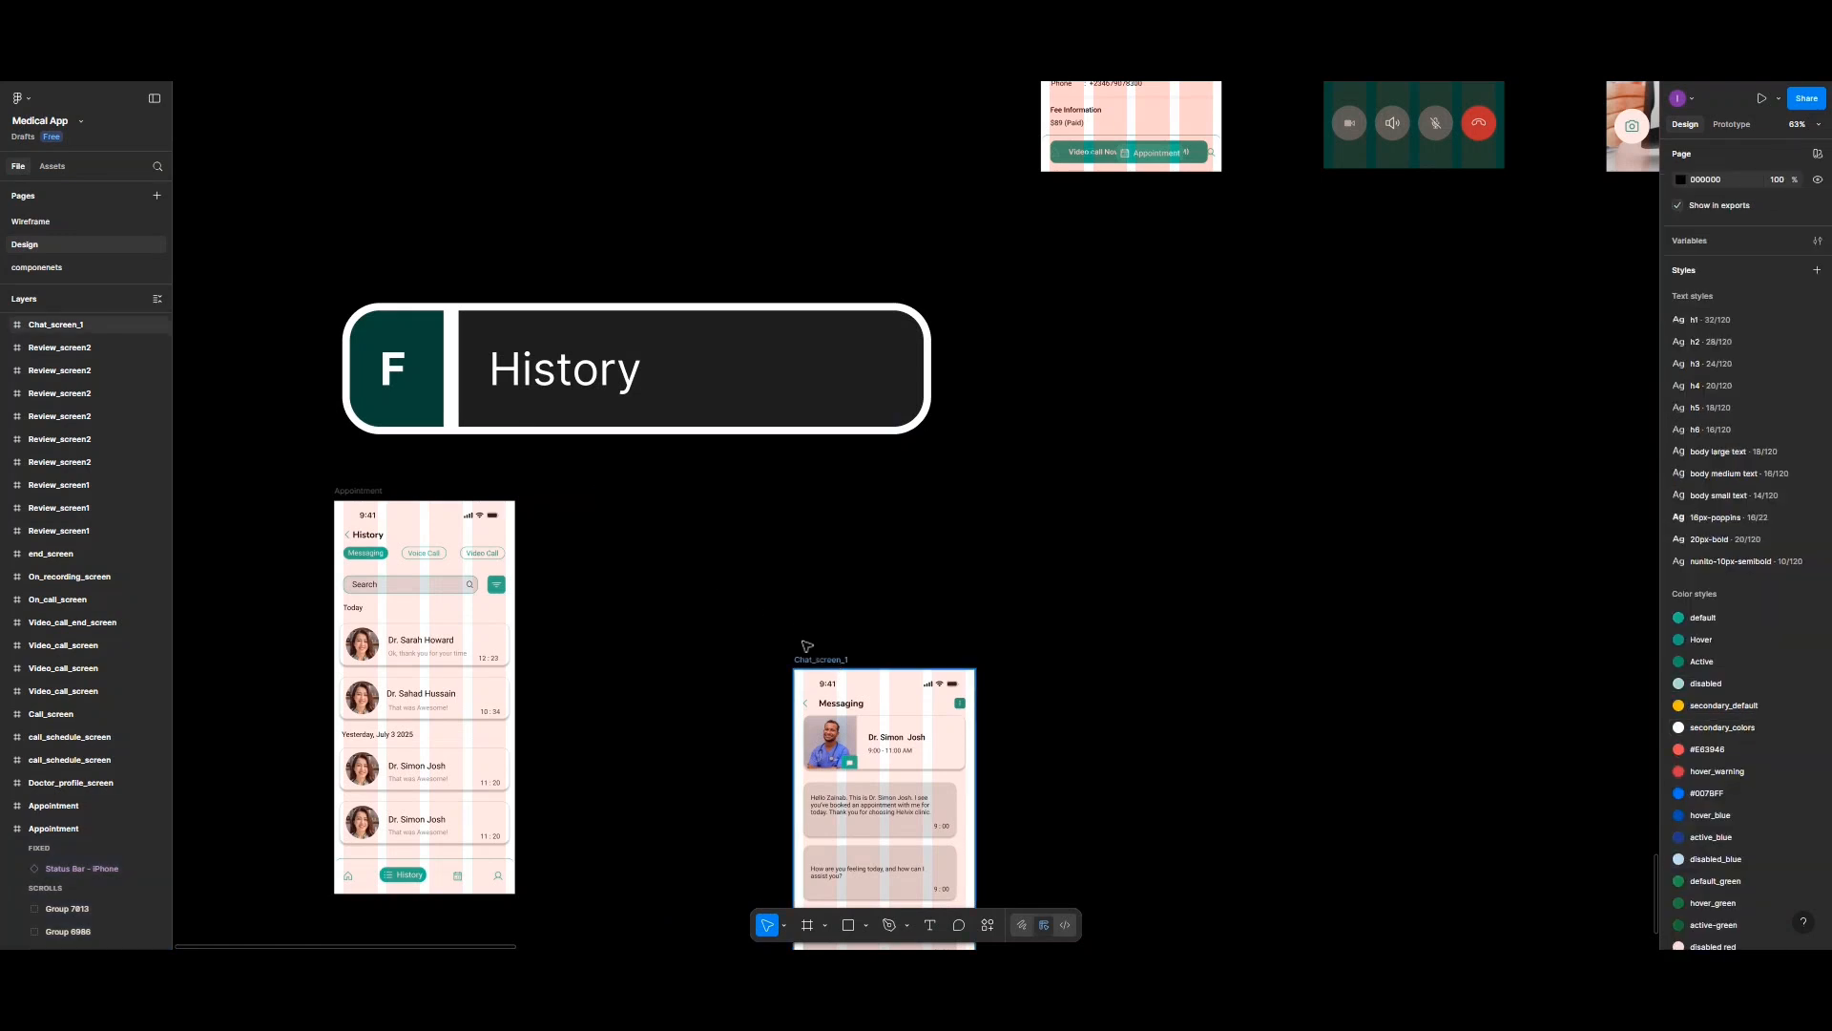
drag(845, 660, 635, 498)
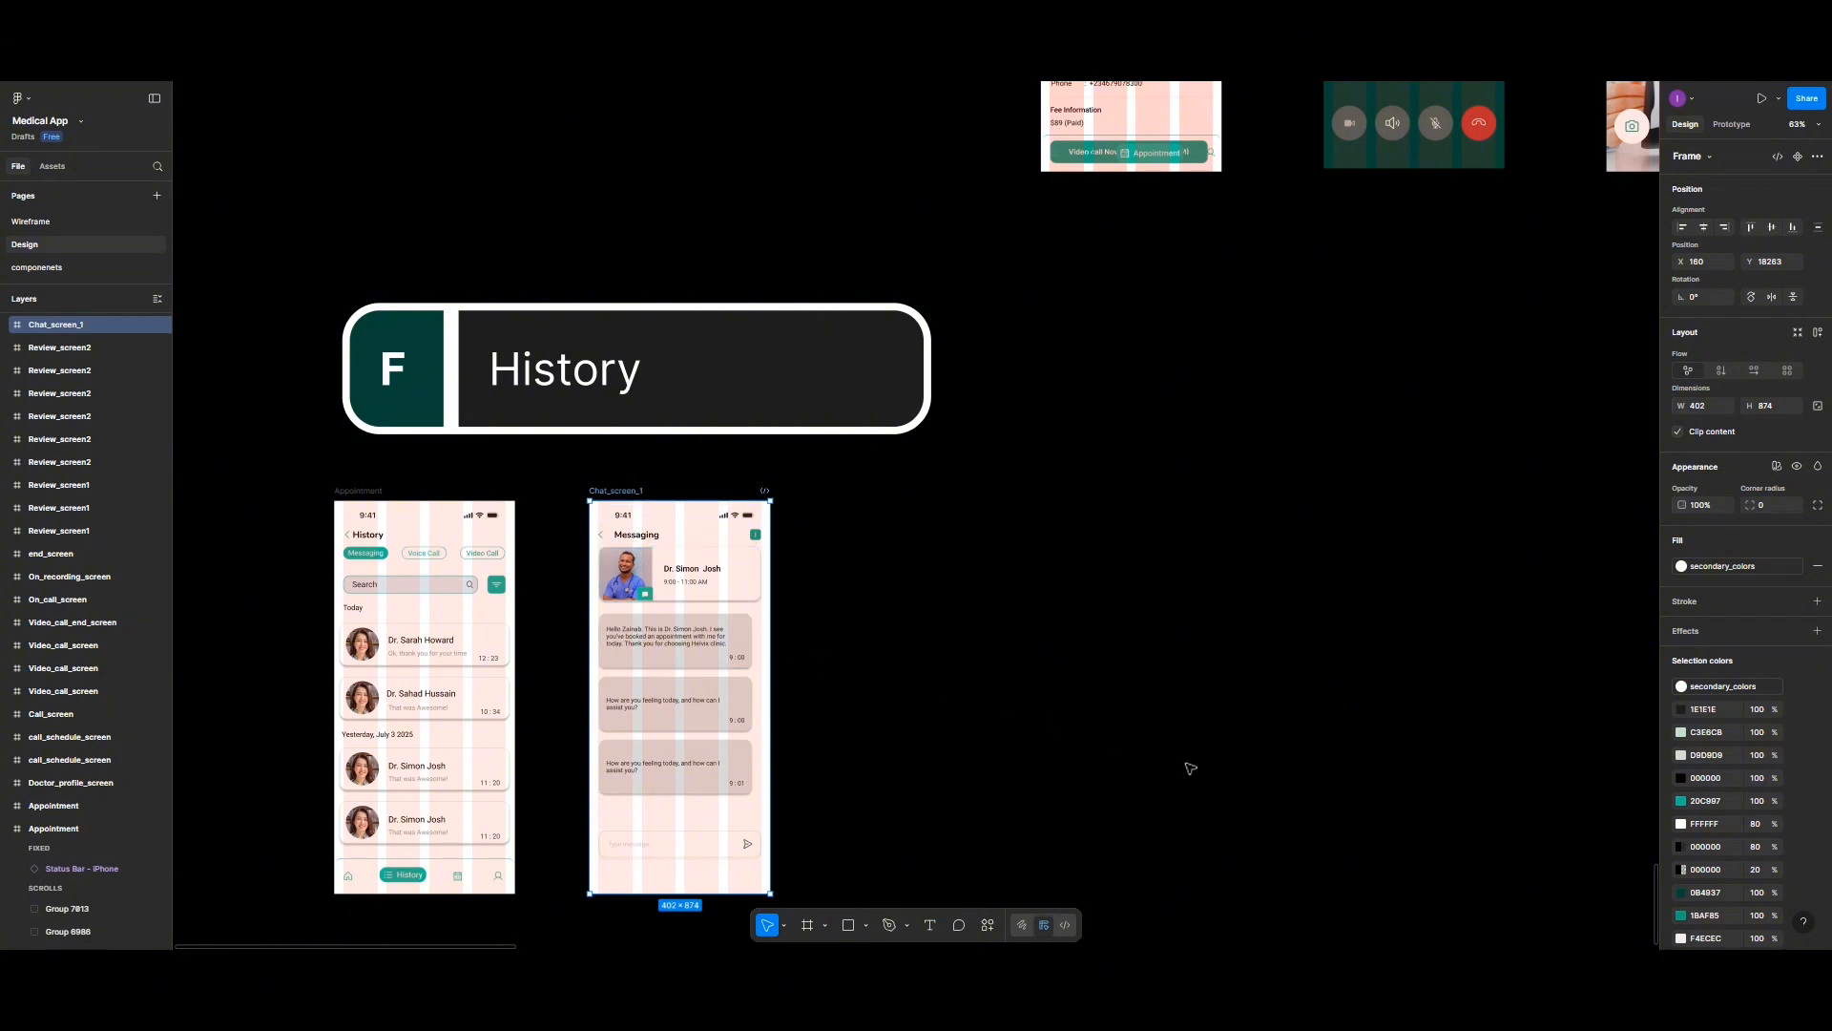
Step: Examine the Messaging screen's doctor card and message bubbles alongside the History screen's message cards
scroll(710, 714, down, 5)
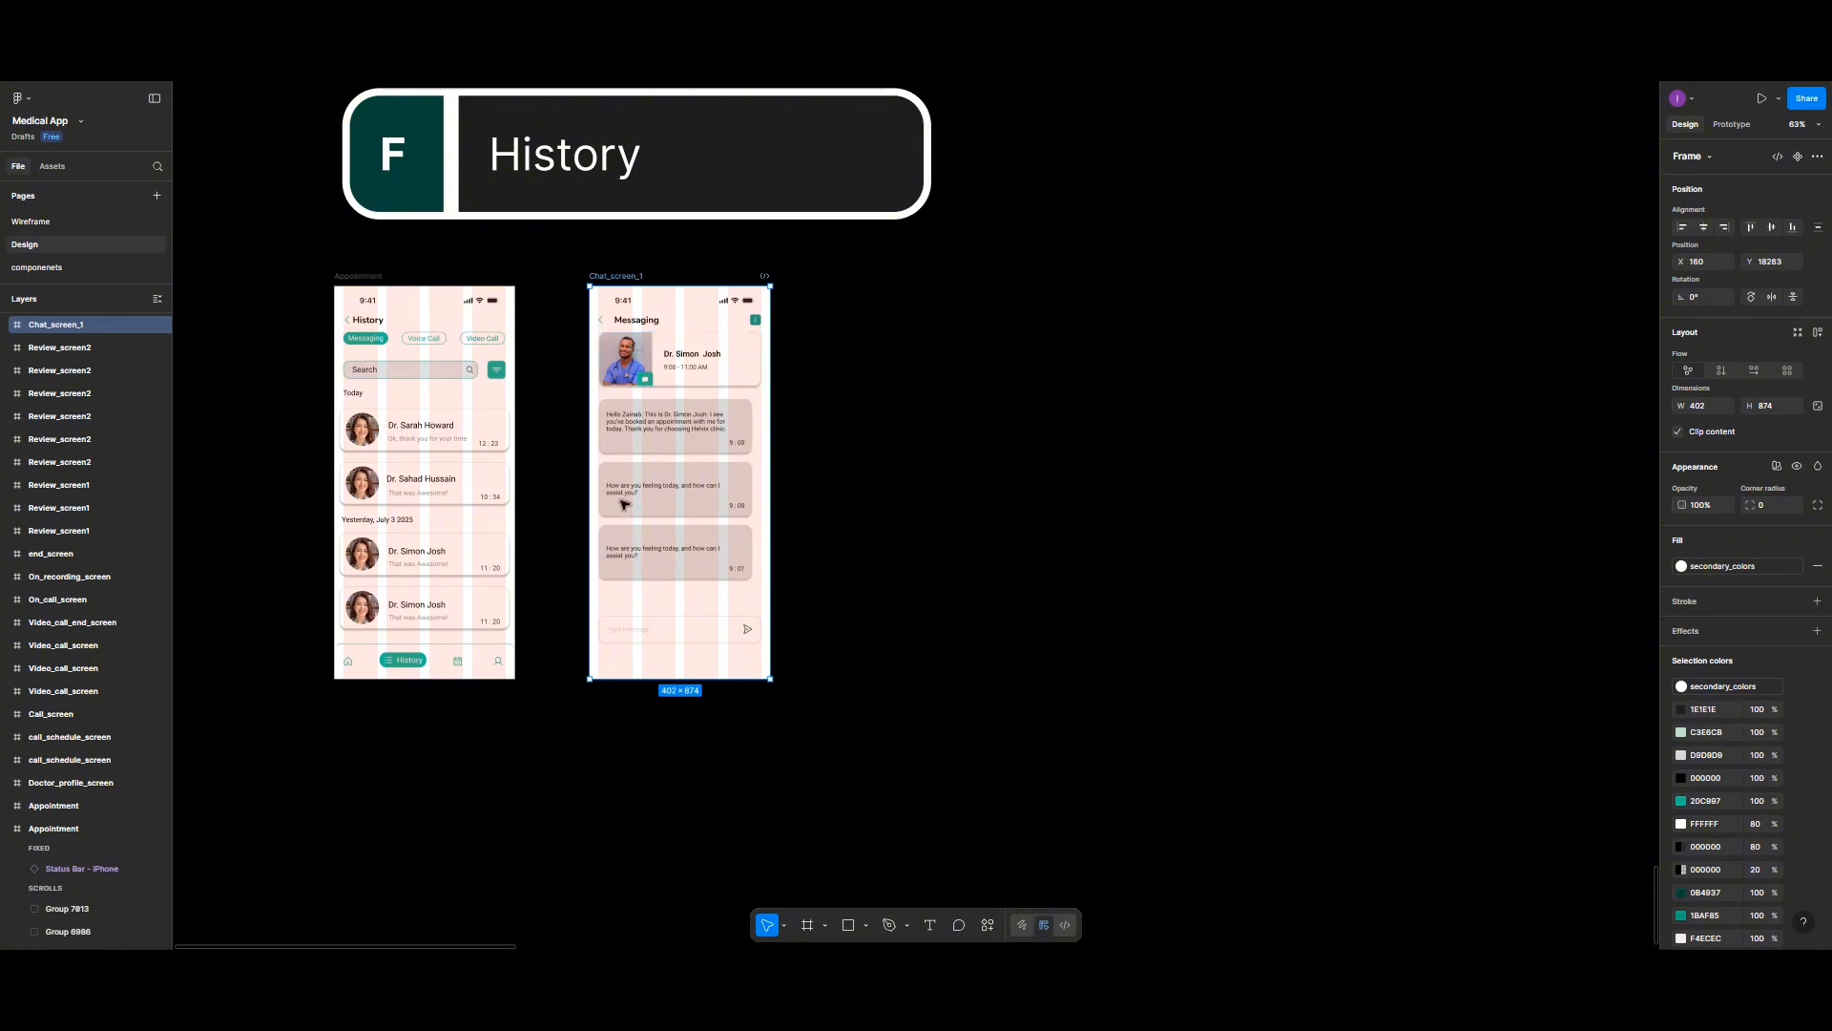
scroll(738, 563, up, 5)
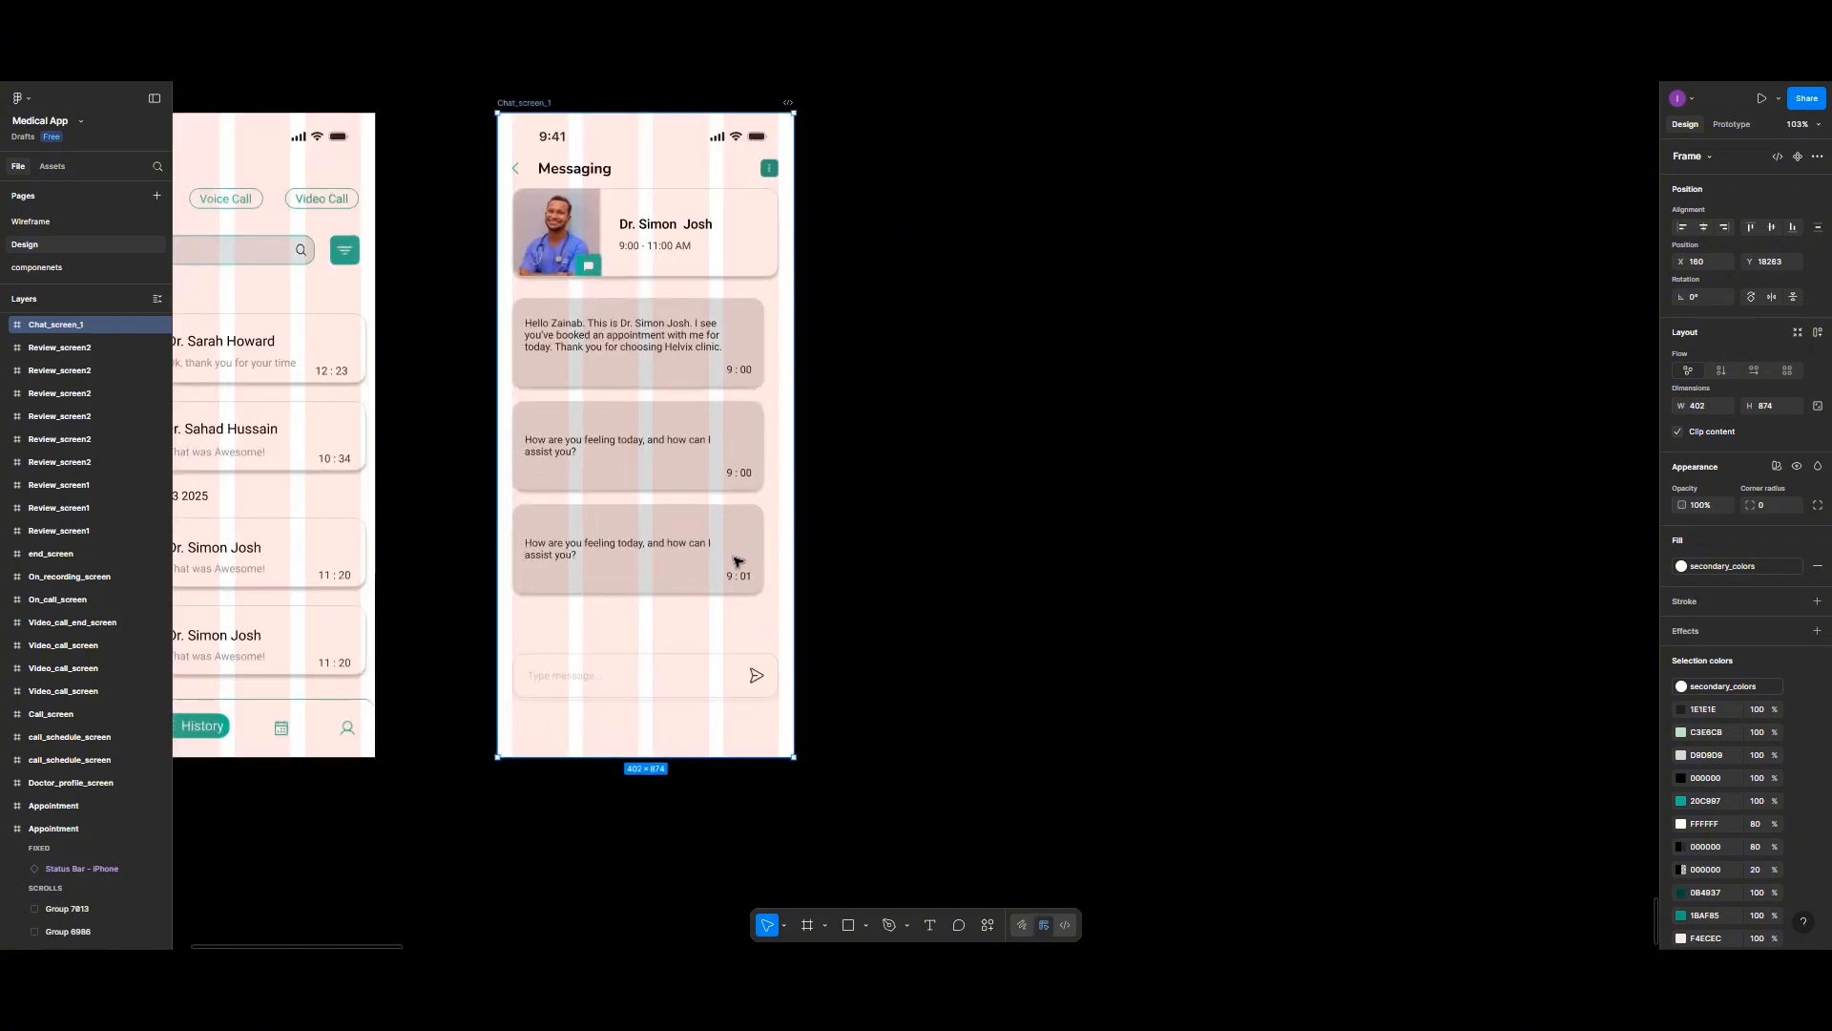
scroll(715, 463, up, 3)
scroll(704, 391, down, 3)
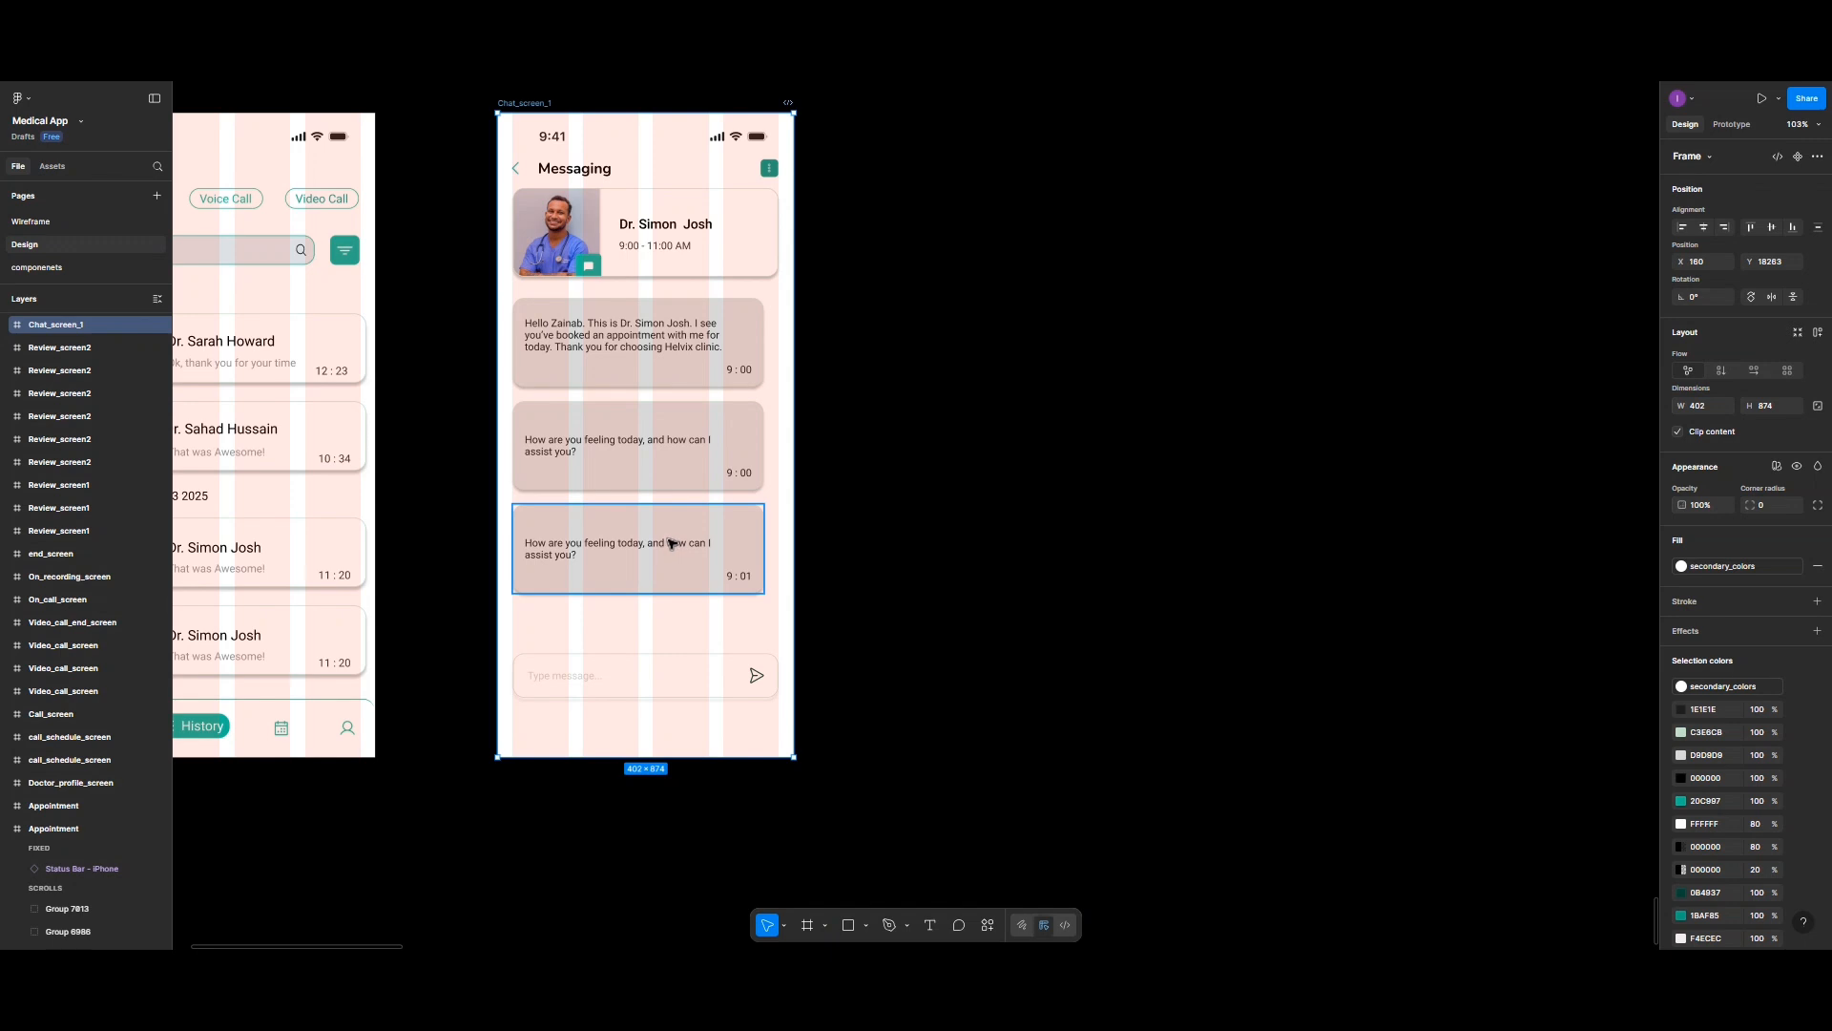
click(649, 249)
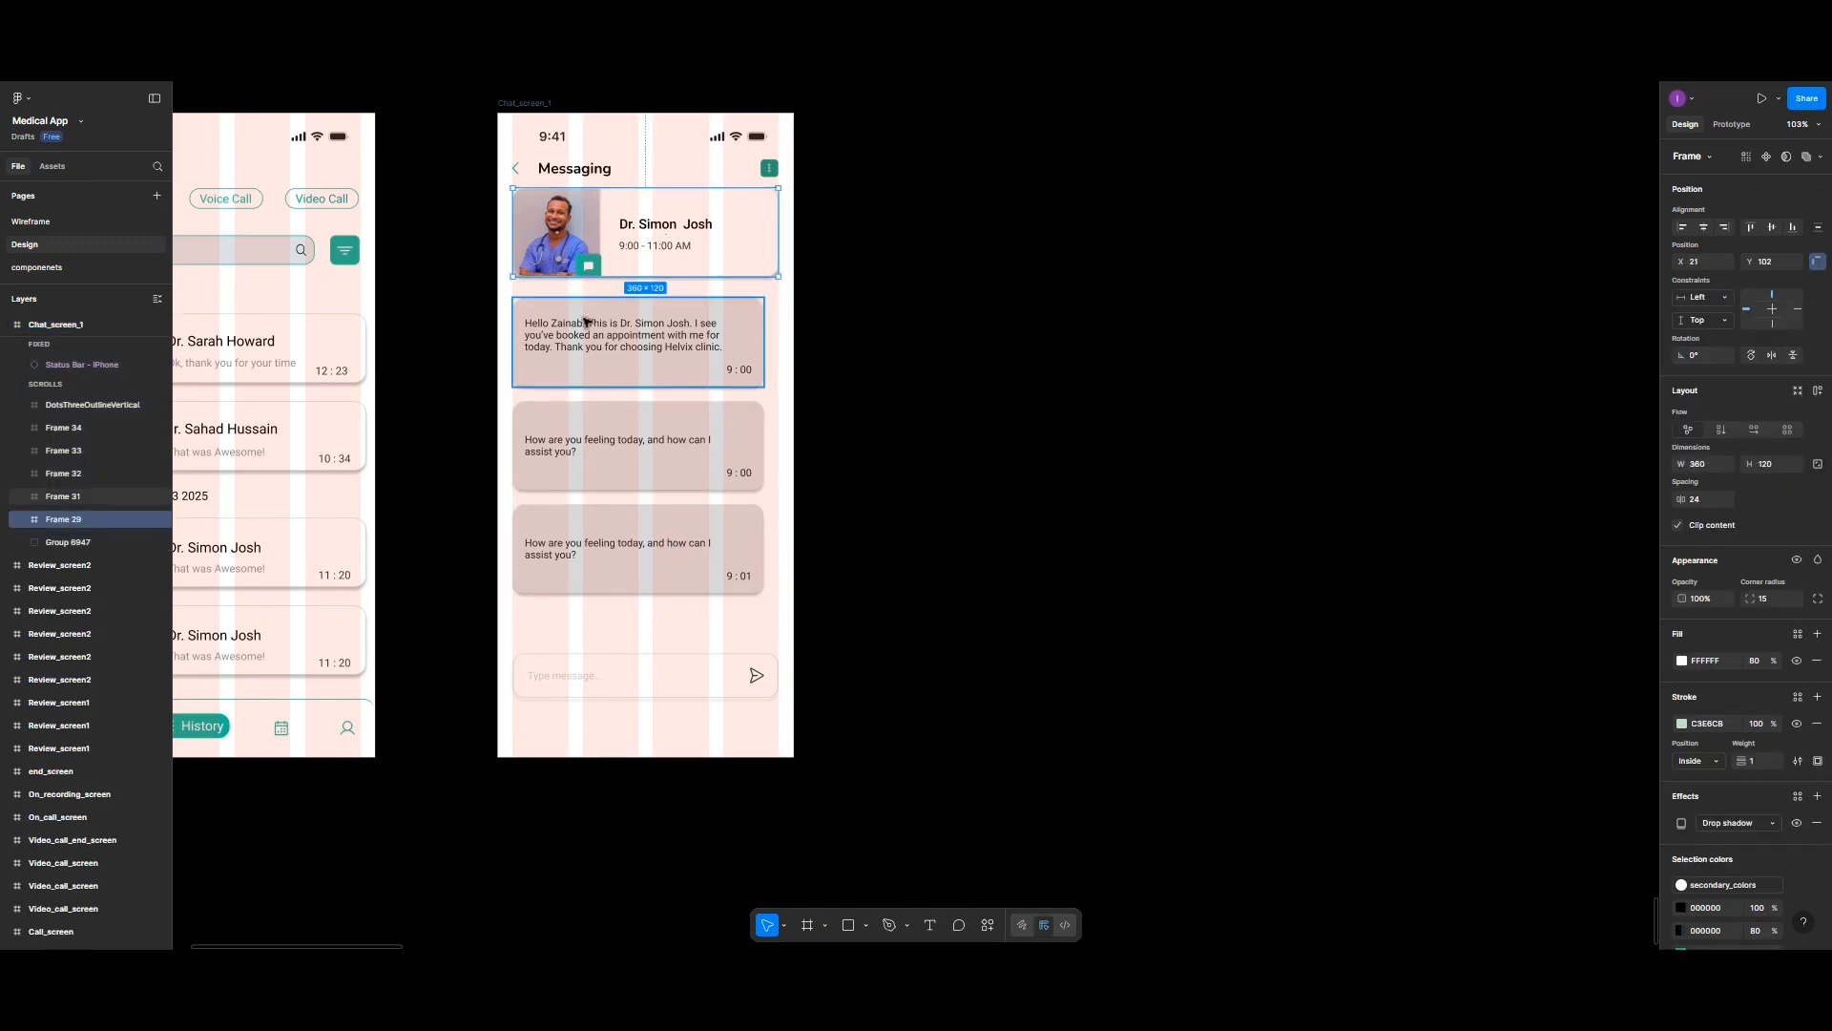
scroll(586, 322, left, 3)
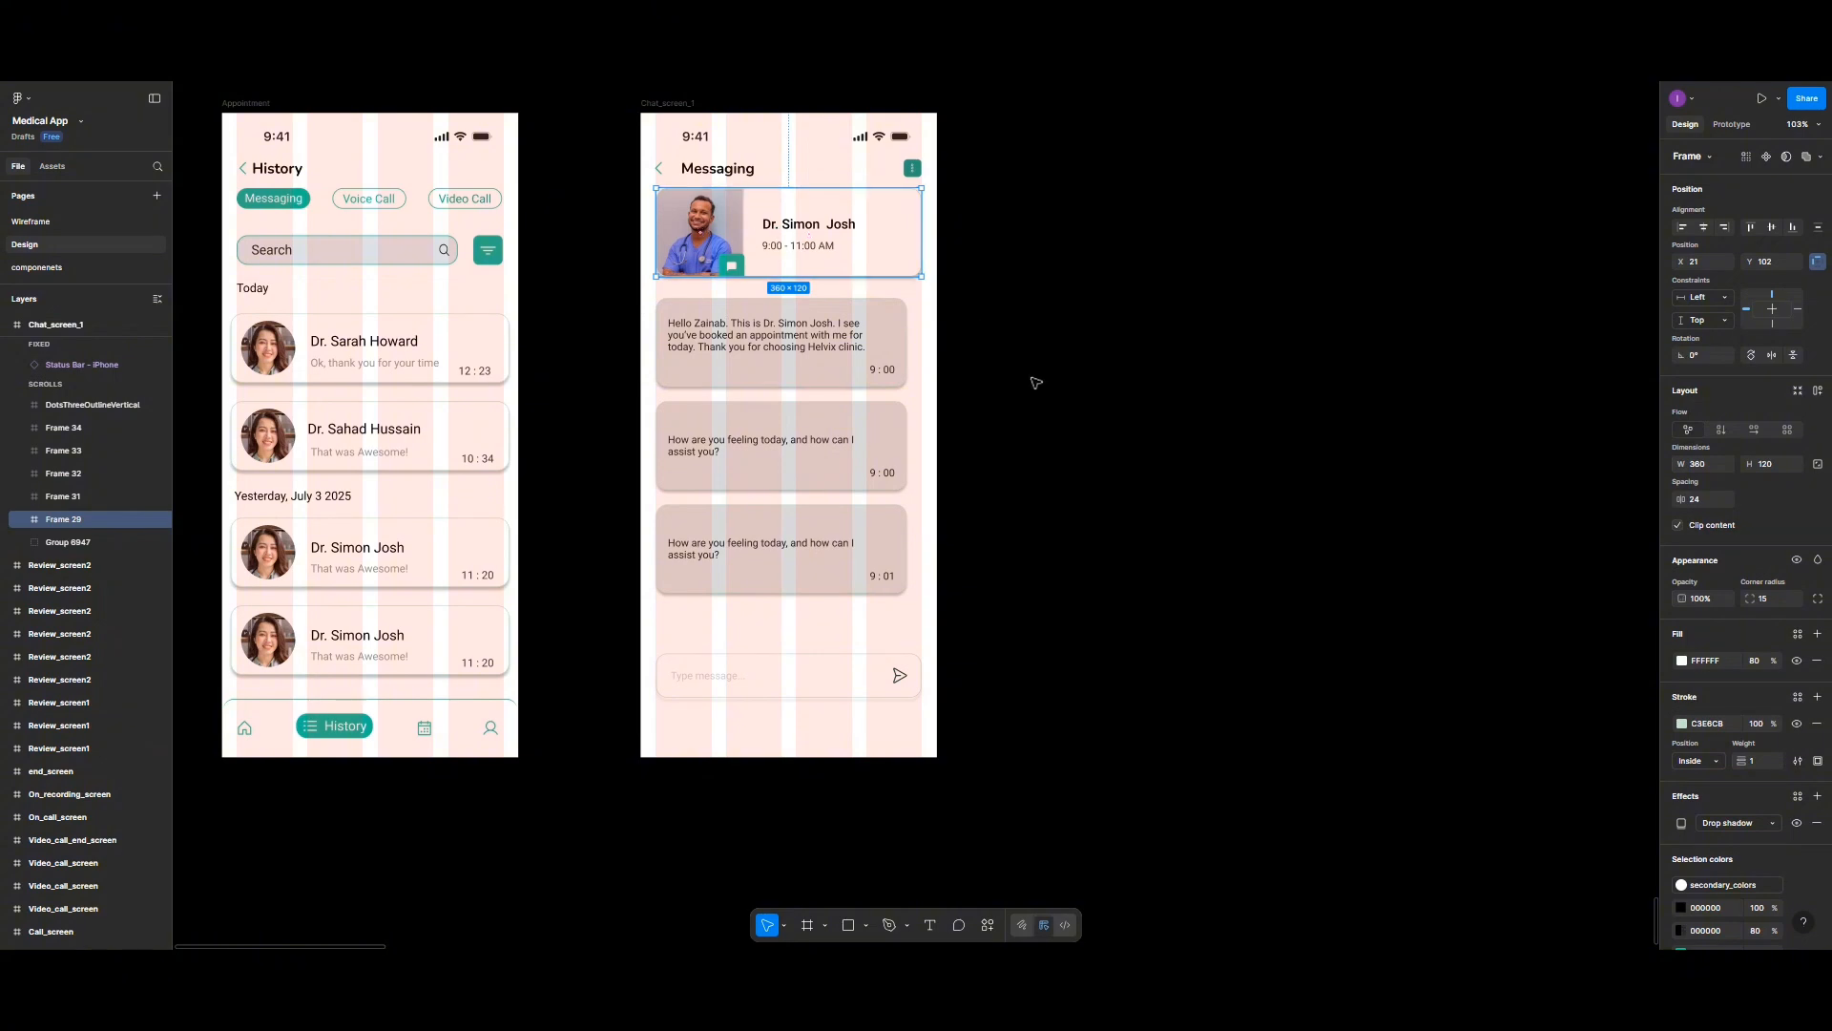
Step: Copy the 12:00 - 3:00 PM voice call card from the Past appointments screen beside the Messaging screen, and delete the Messaging screen's existing doctor card
scroll(1036, 382, up, 10)
scroll(1035, 381, up, 10)
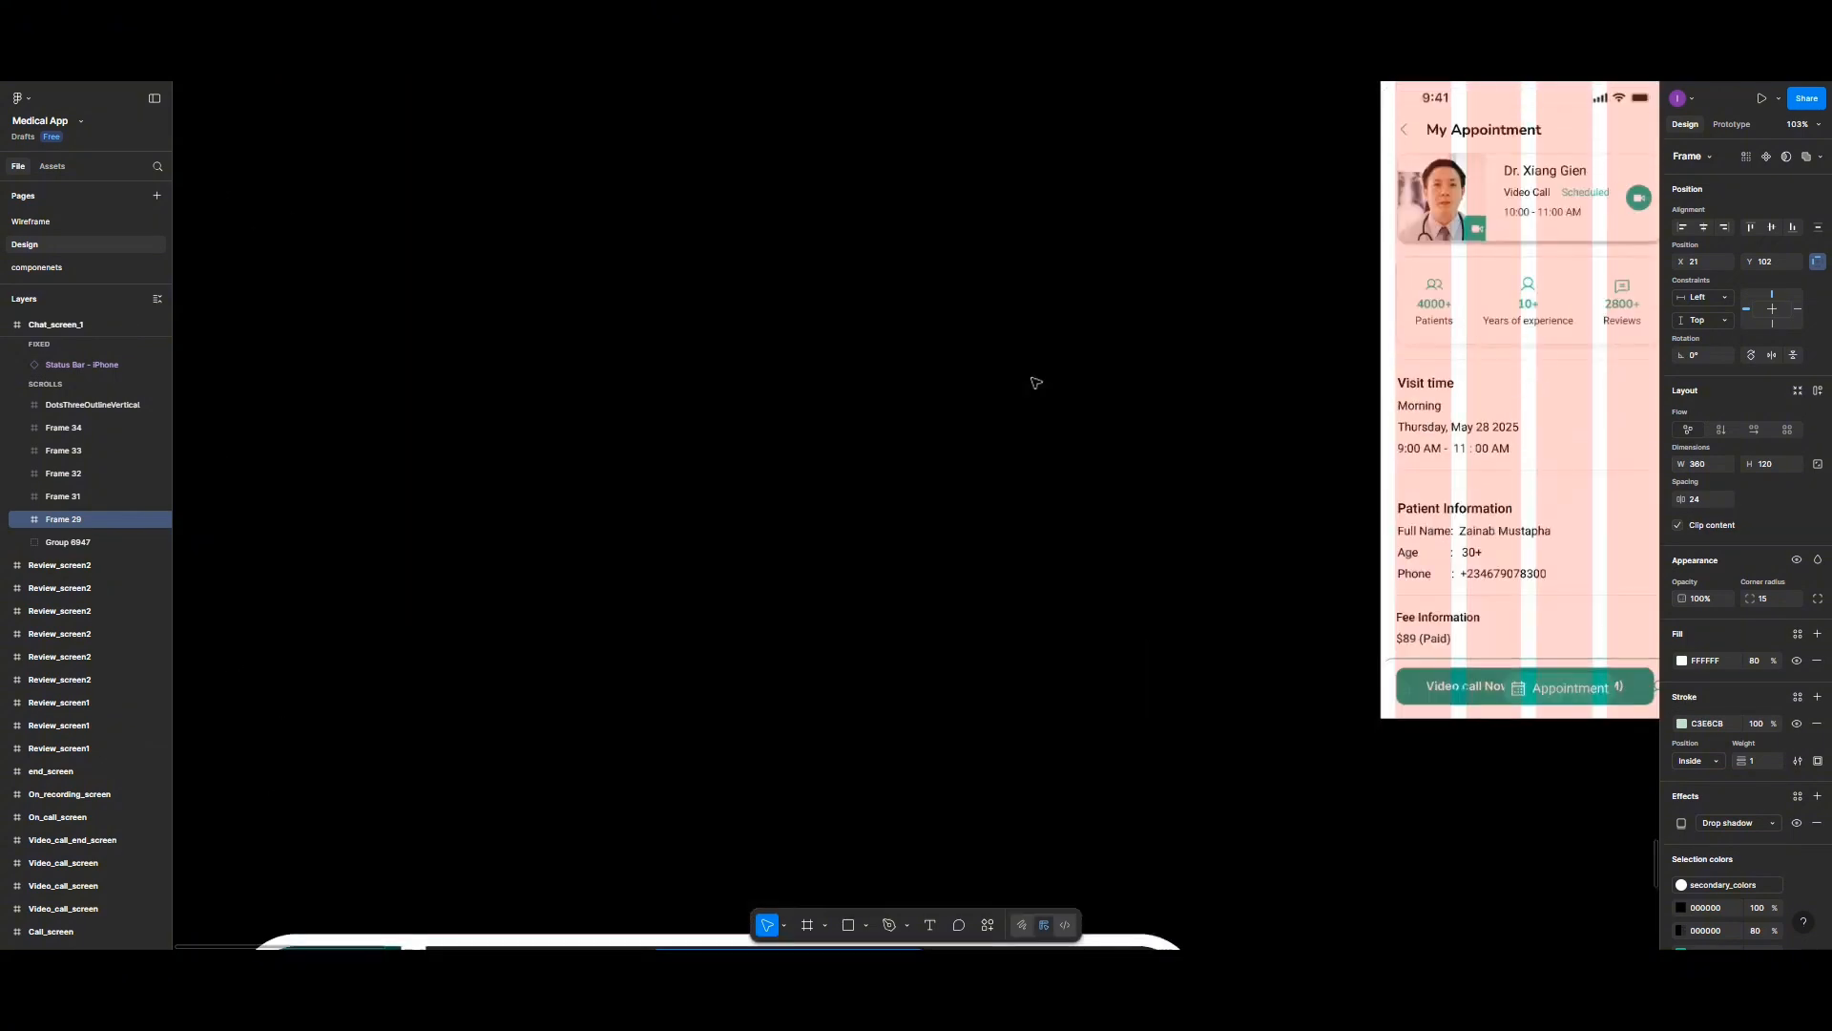
scroll(1035, 382, down, 10)
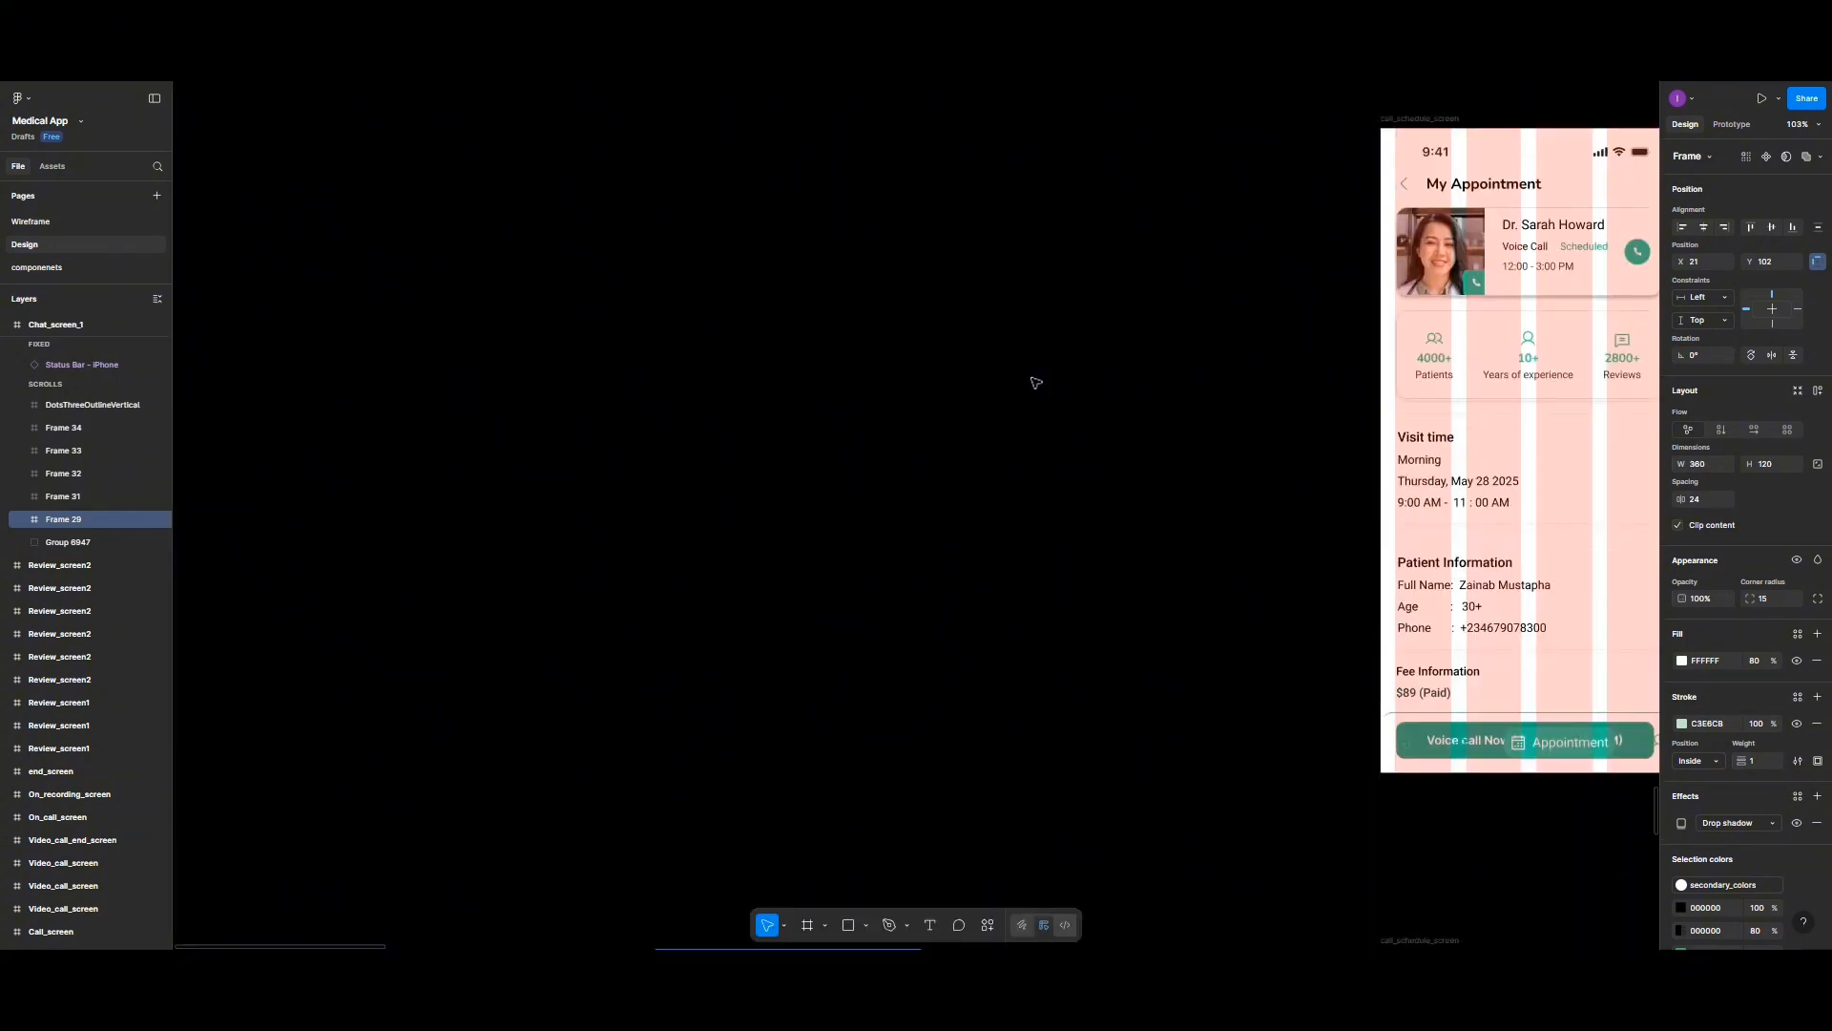
scroll(1035, 382, down, 5)
scroll(1035, 382, right, 10)
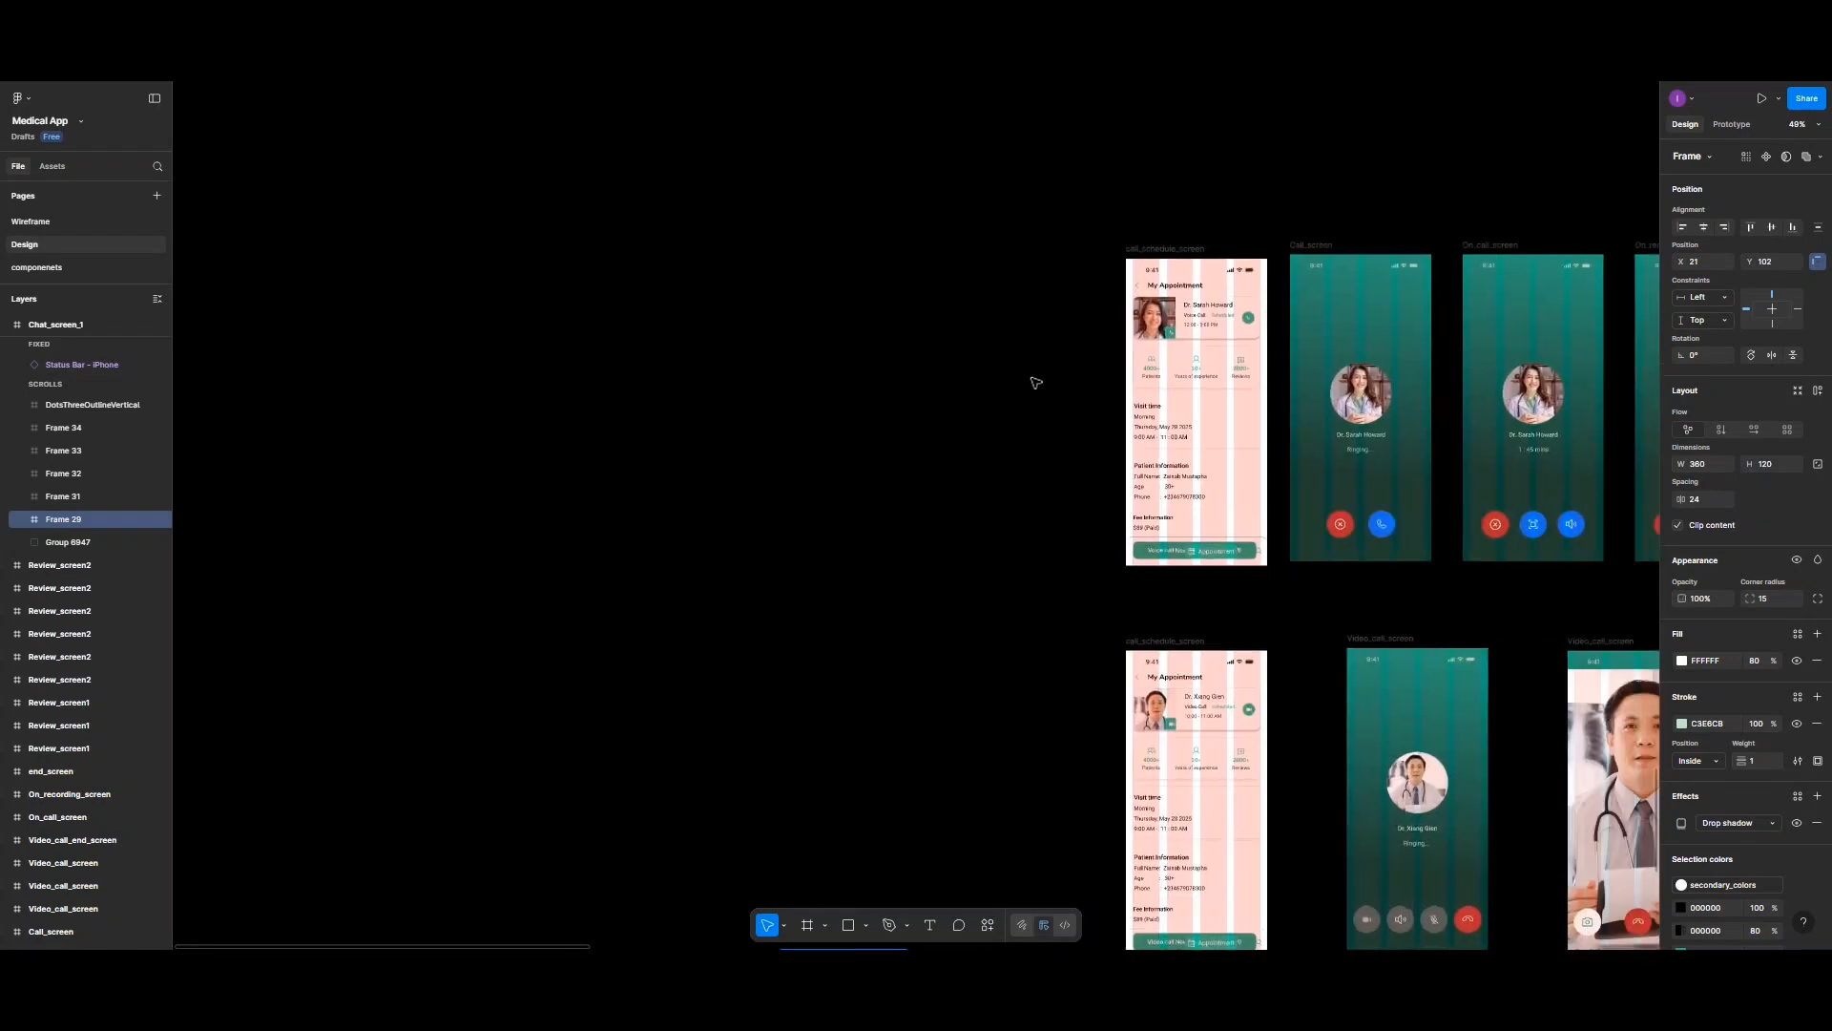
scroll(1031, 384, down, 2)
scroll(1030, 384, up, 8)
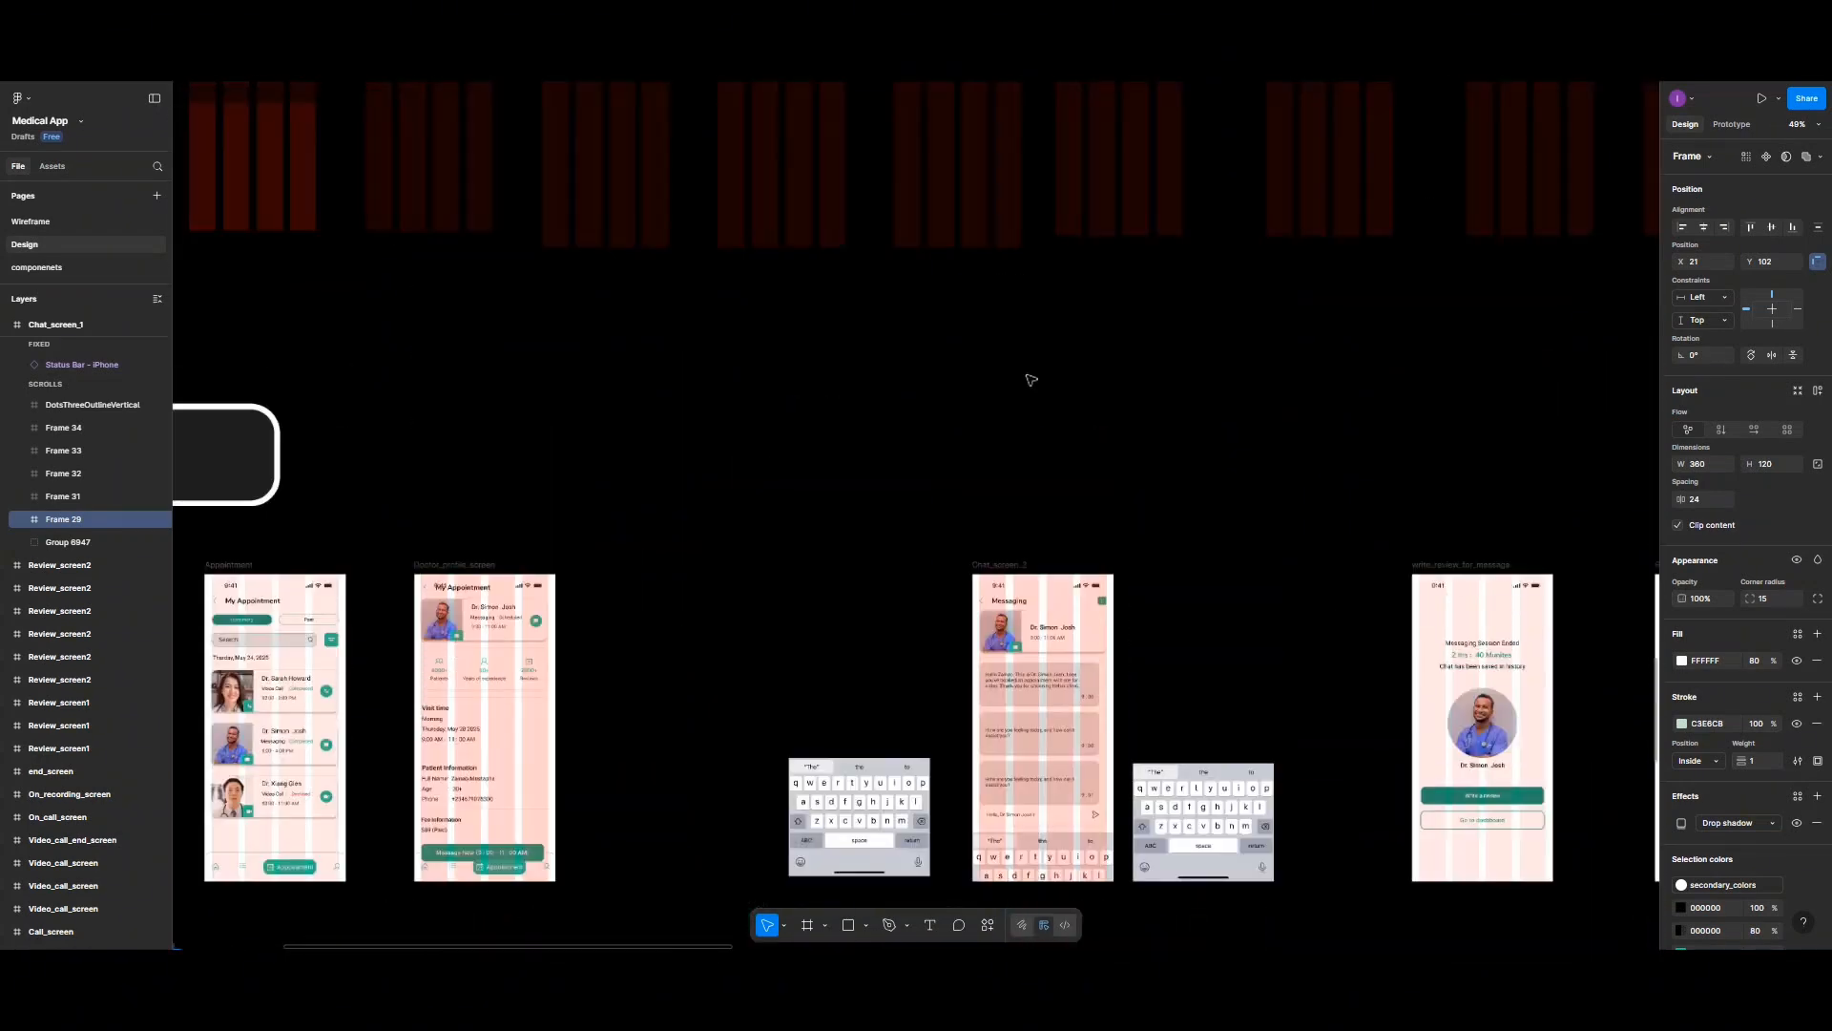
scroll(1031, 384, down, 4)
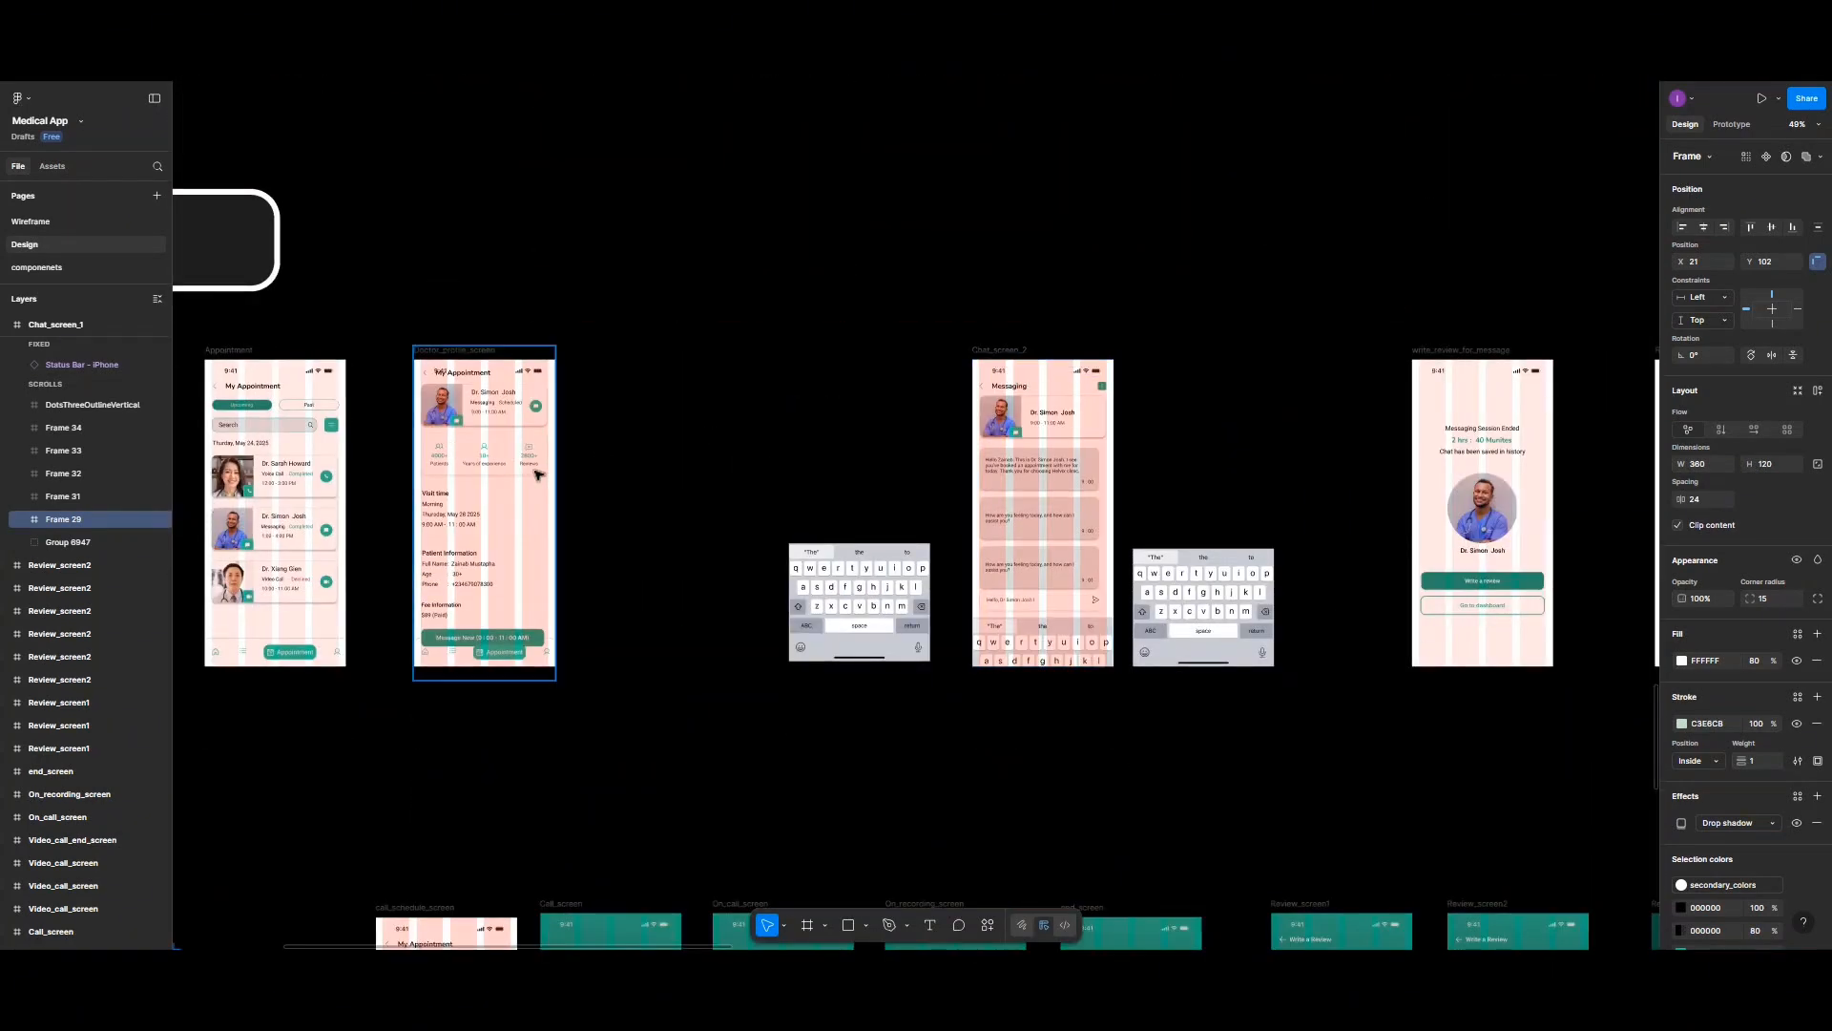
scroll(591, 496, left, 10)
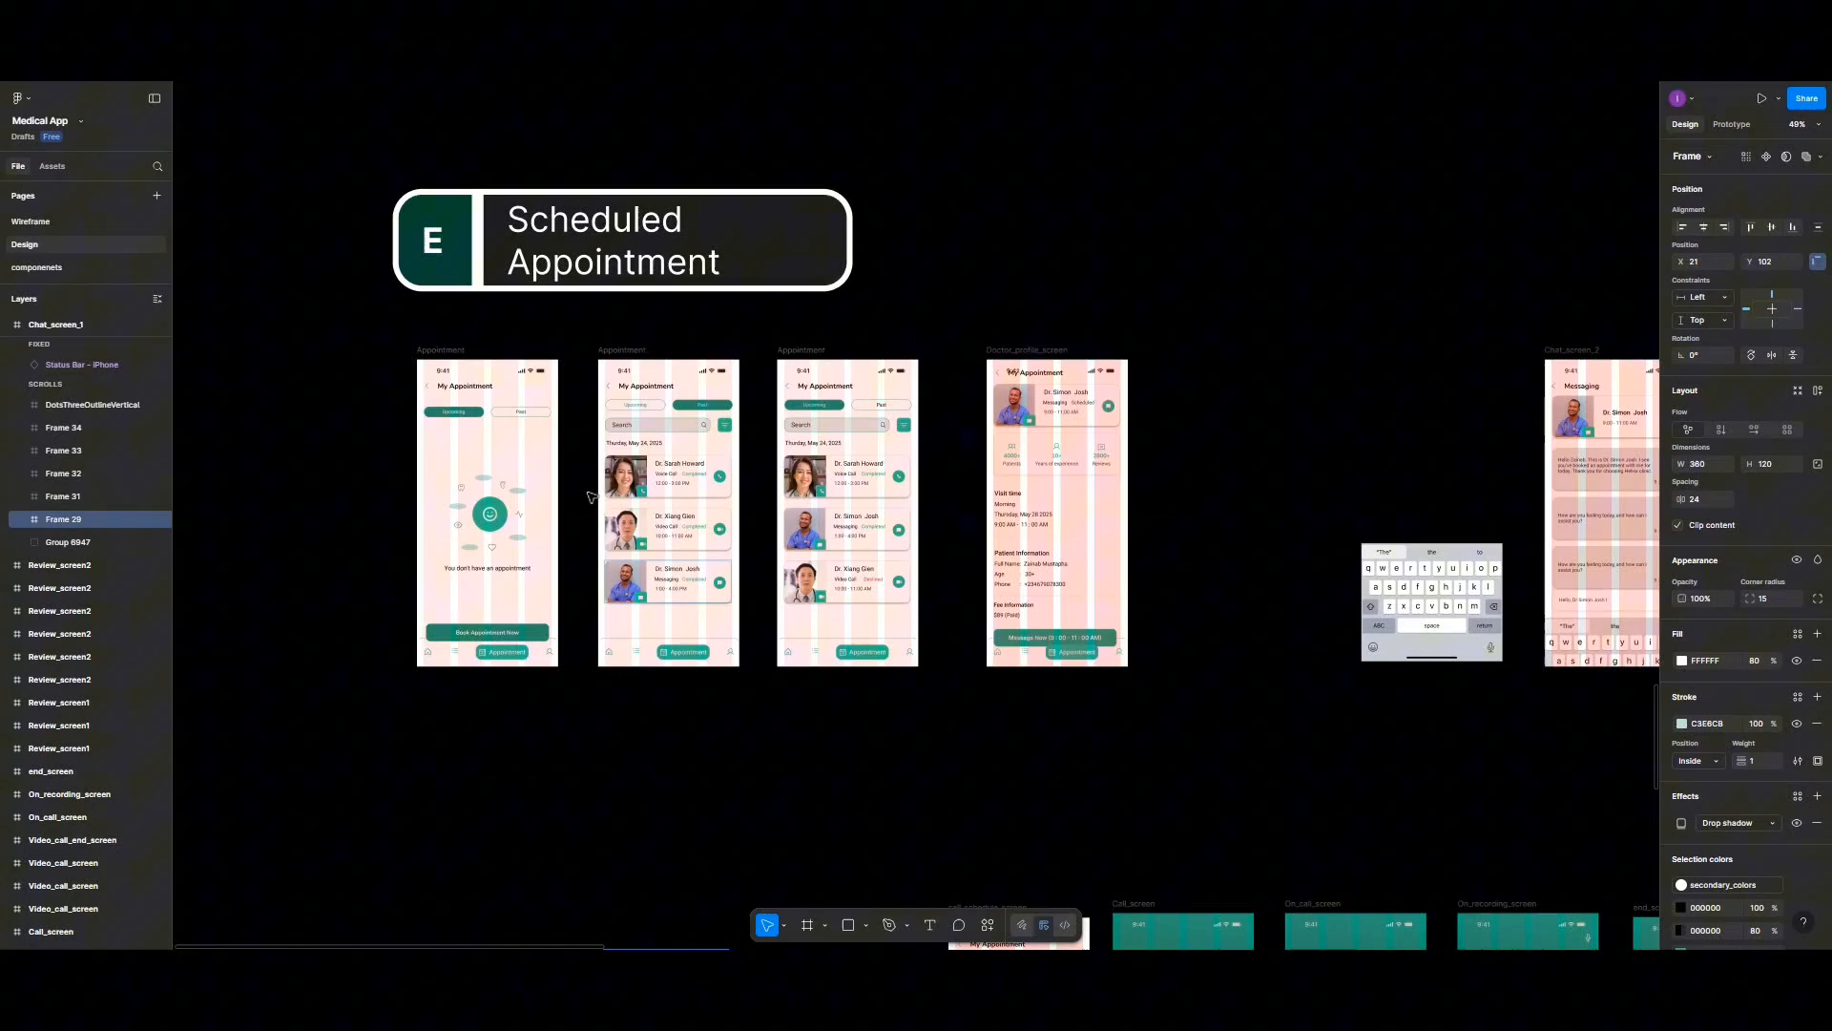
scroll(668, 492, up, 5)
click(675, 483)
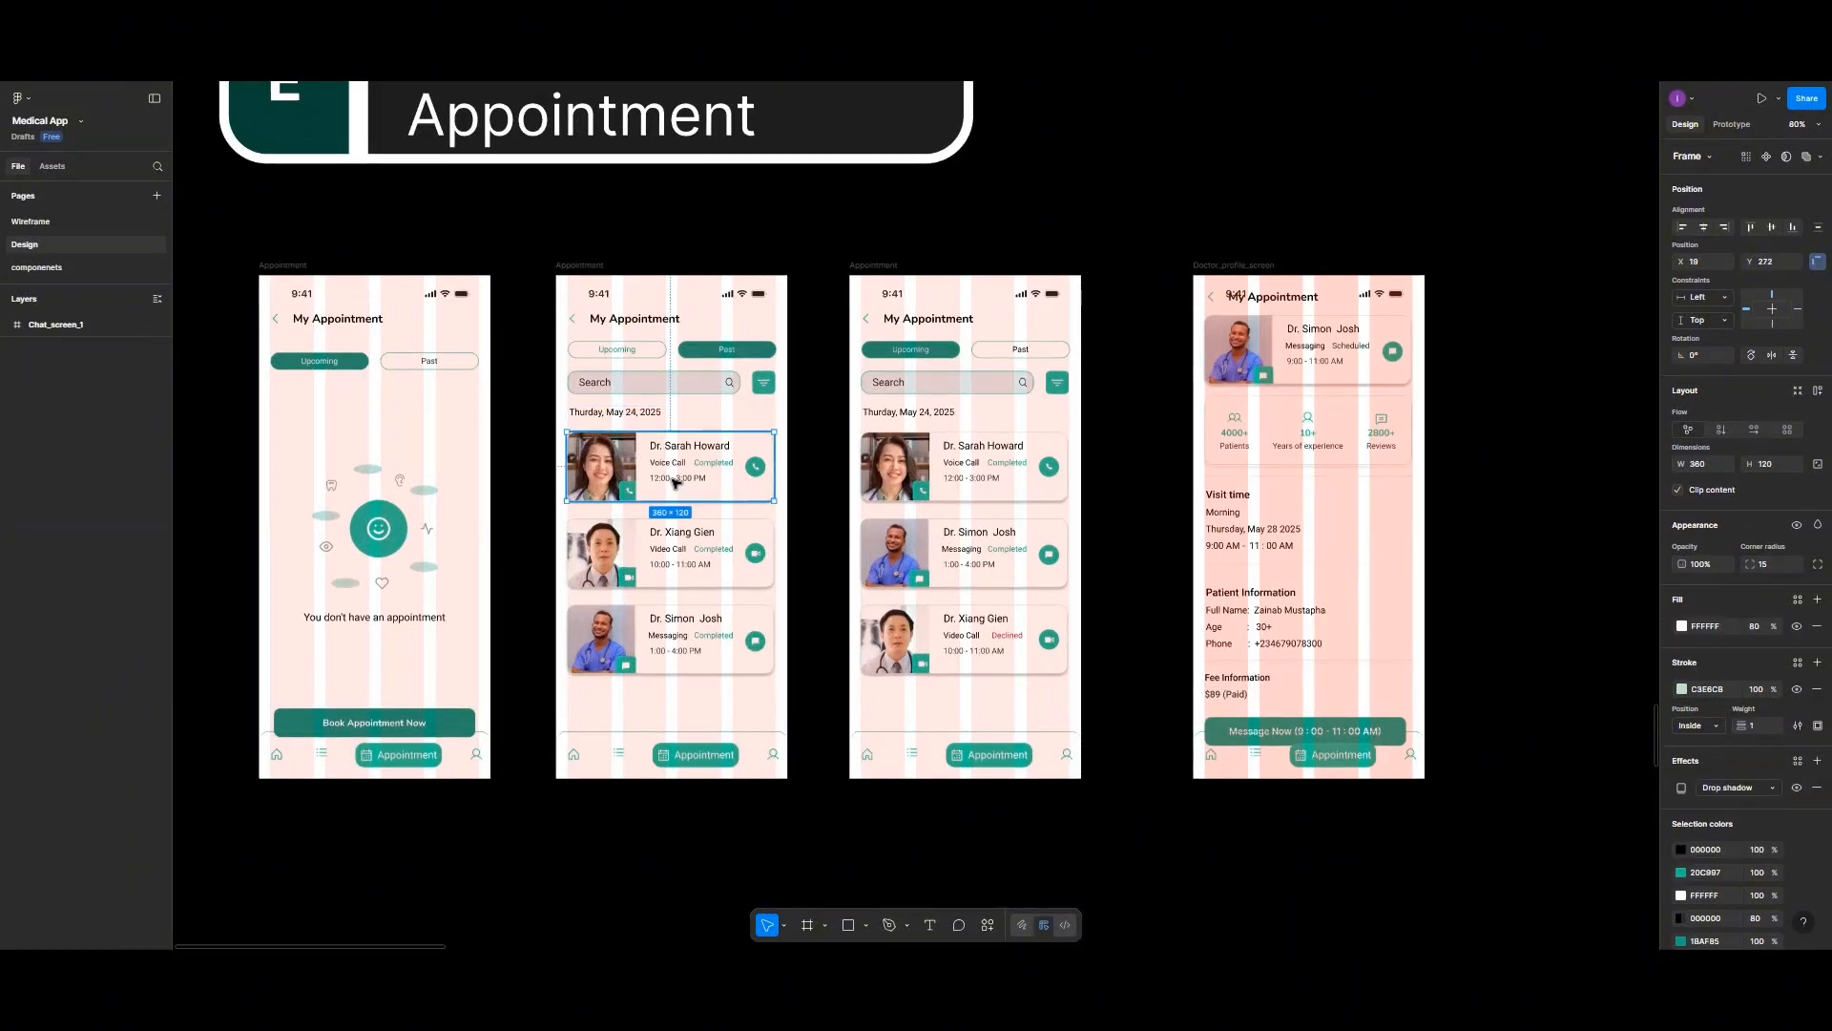
scroll(653, 790, down, 10)
drag(662, 749, 953, 647)
scroll(652, 783, down, 9)
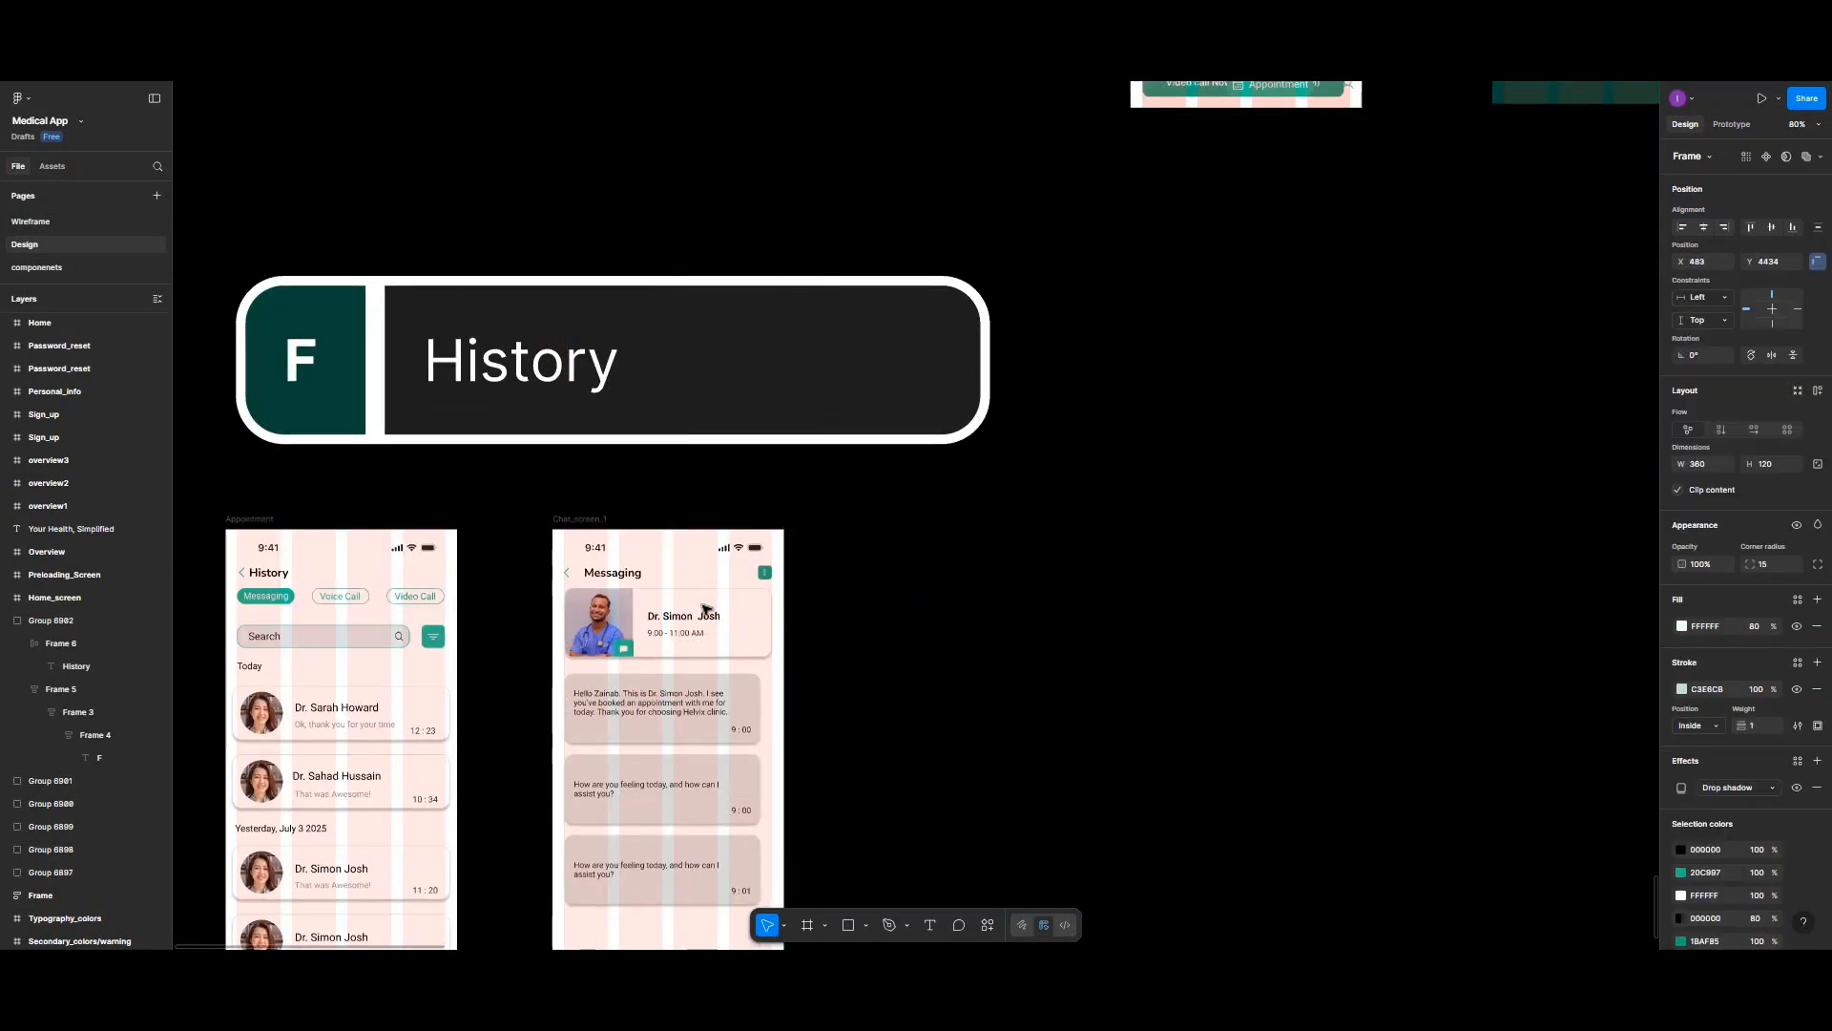
click(698, 617)
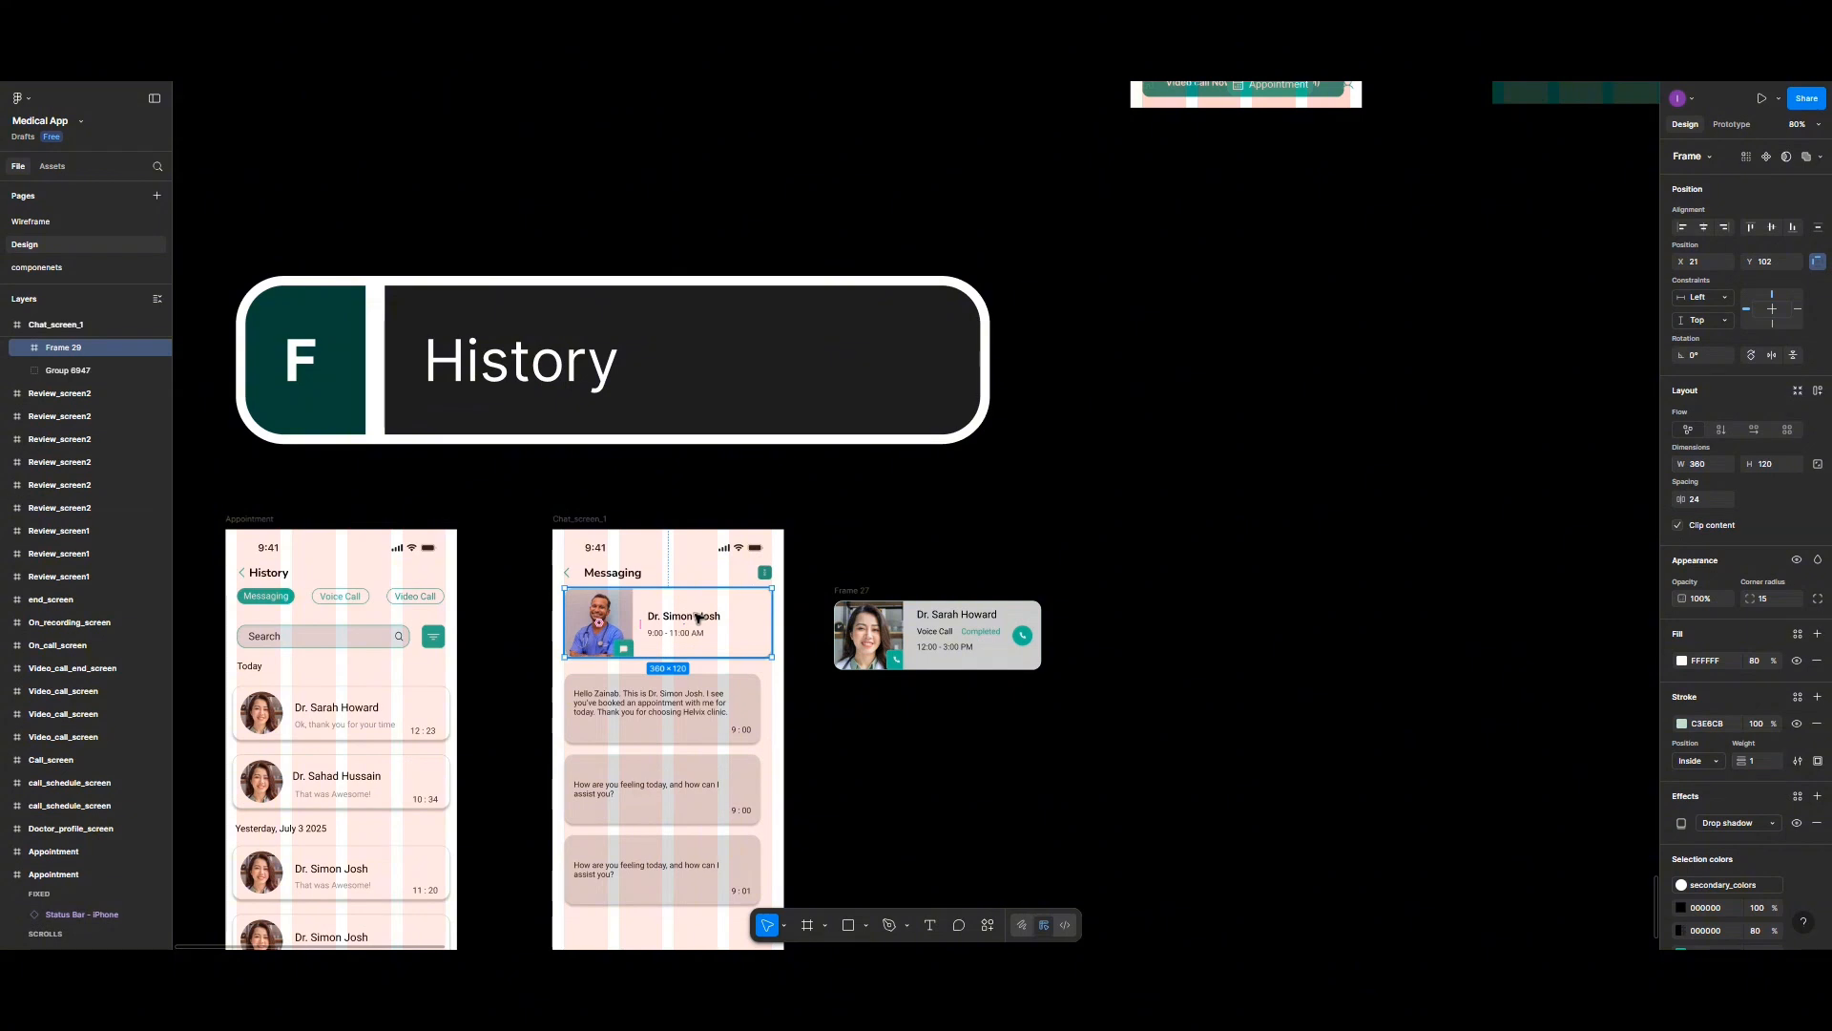
key(Delete)
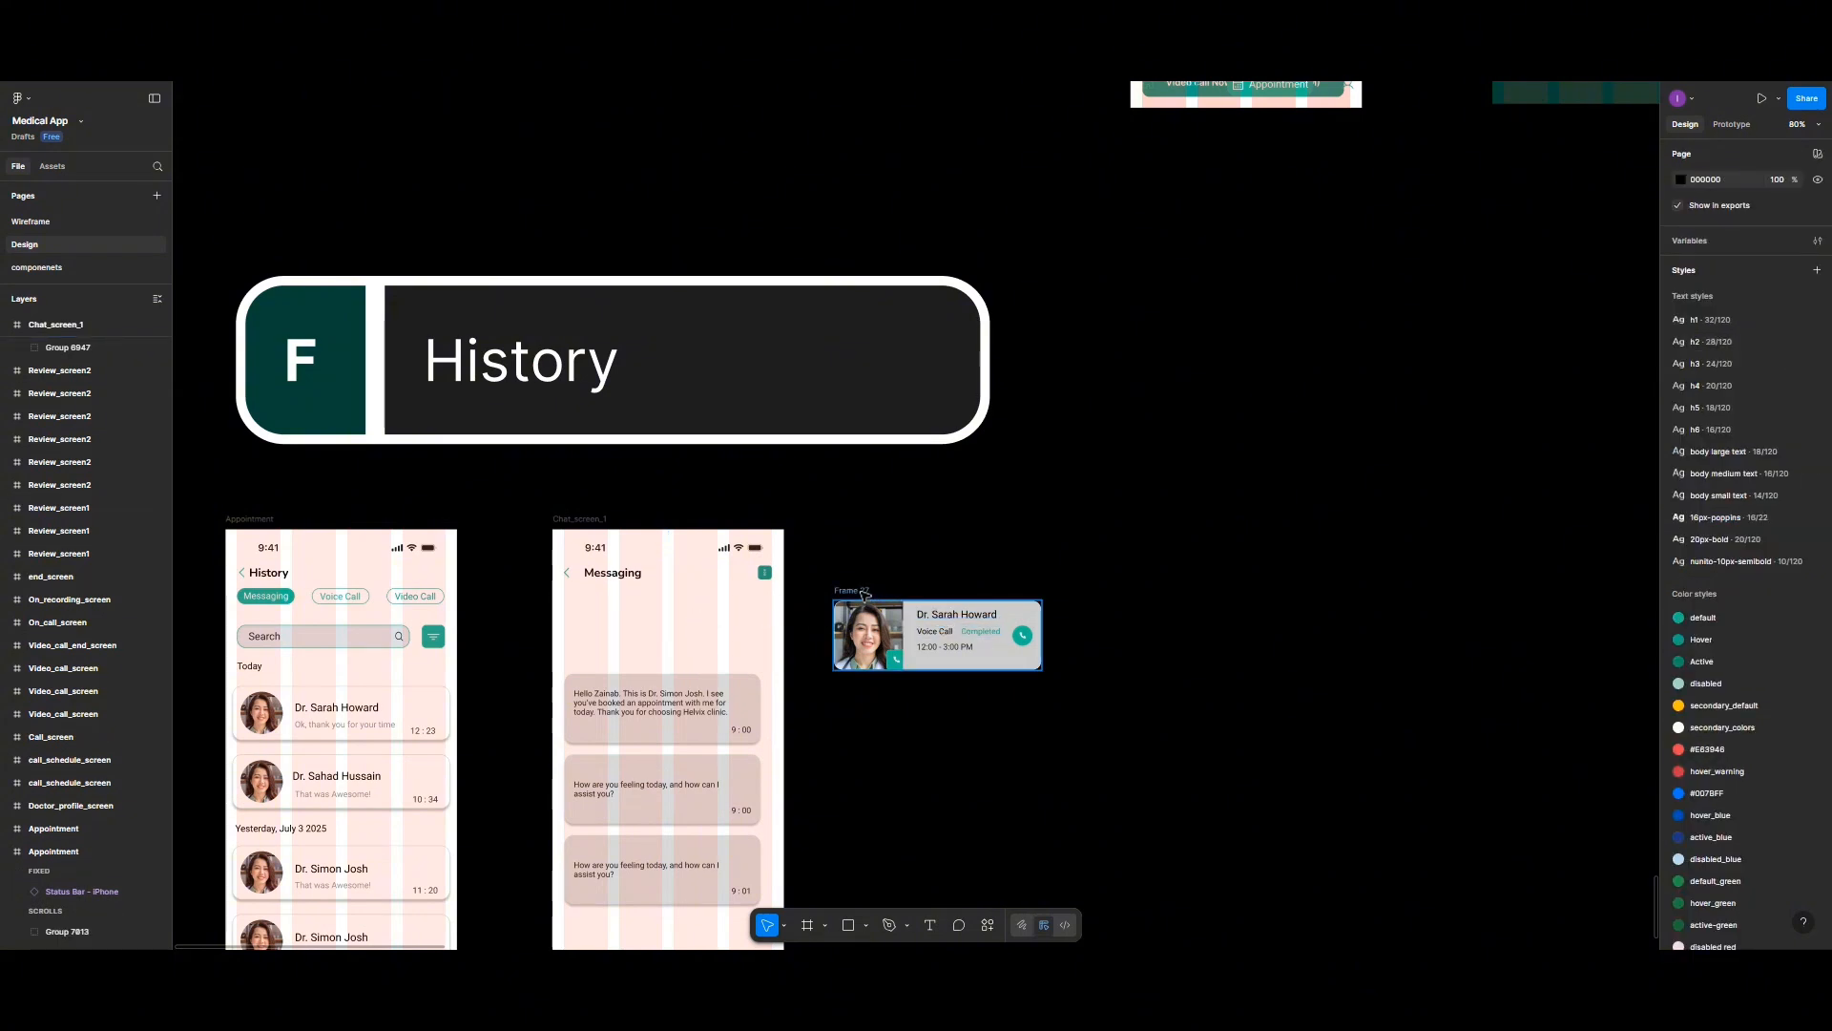
Step: Rename the copied card frame with the doctor's first name and place it below the Messaging header at X 22, Y 109
click(863, 593)
double_click(863, 592)
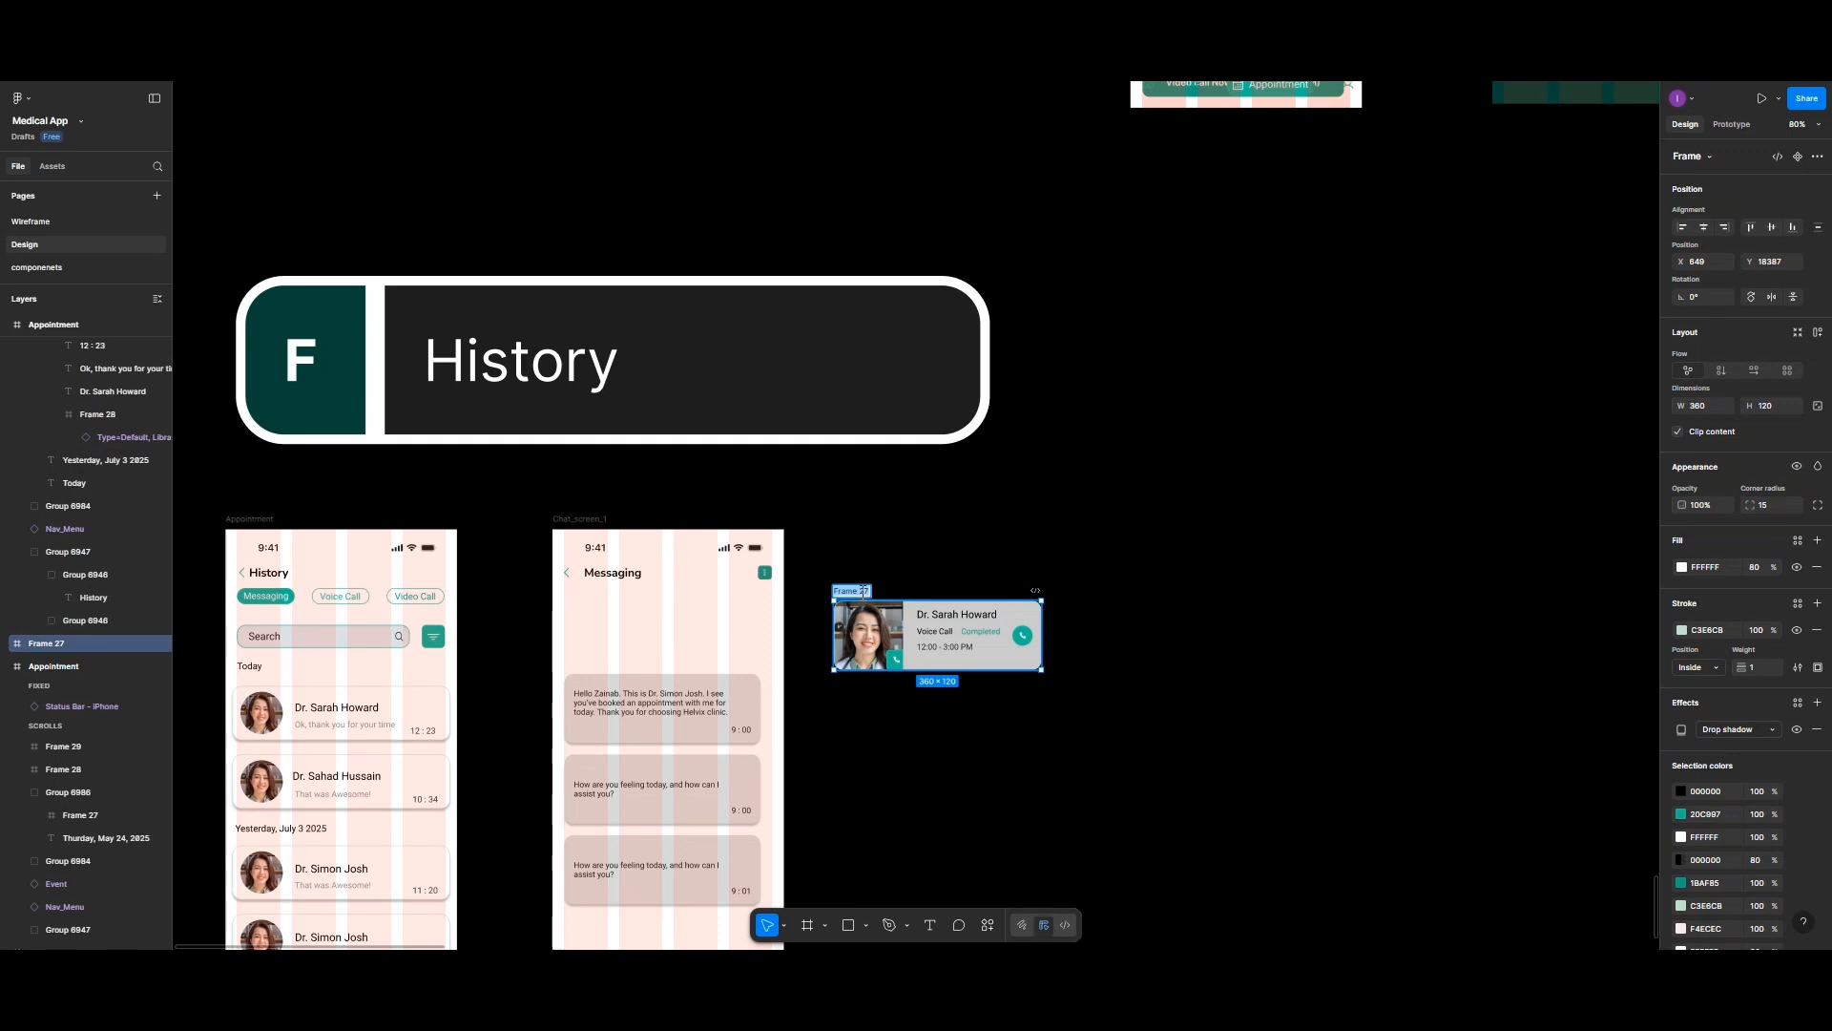
text(Sarah)
key(Return)
key(Escape)
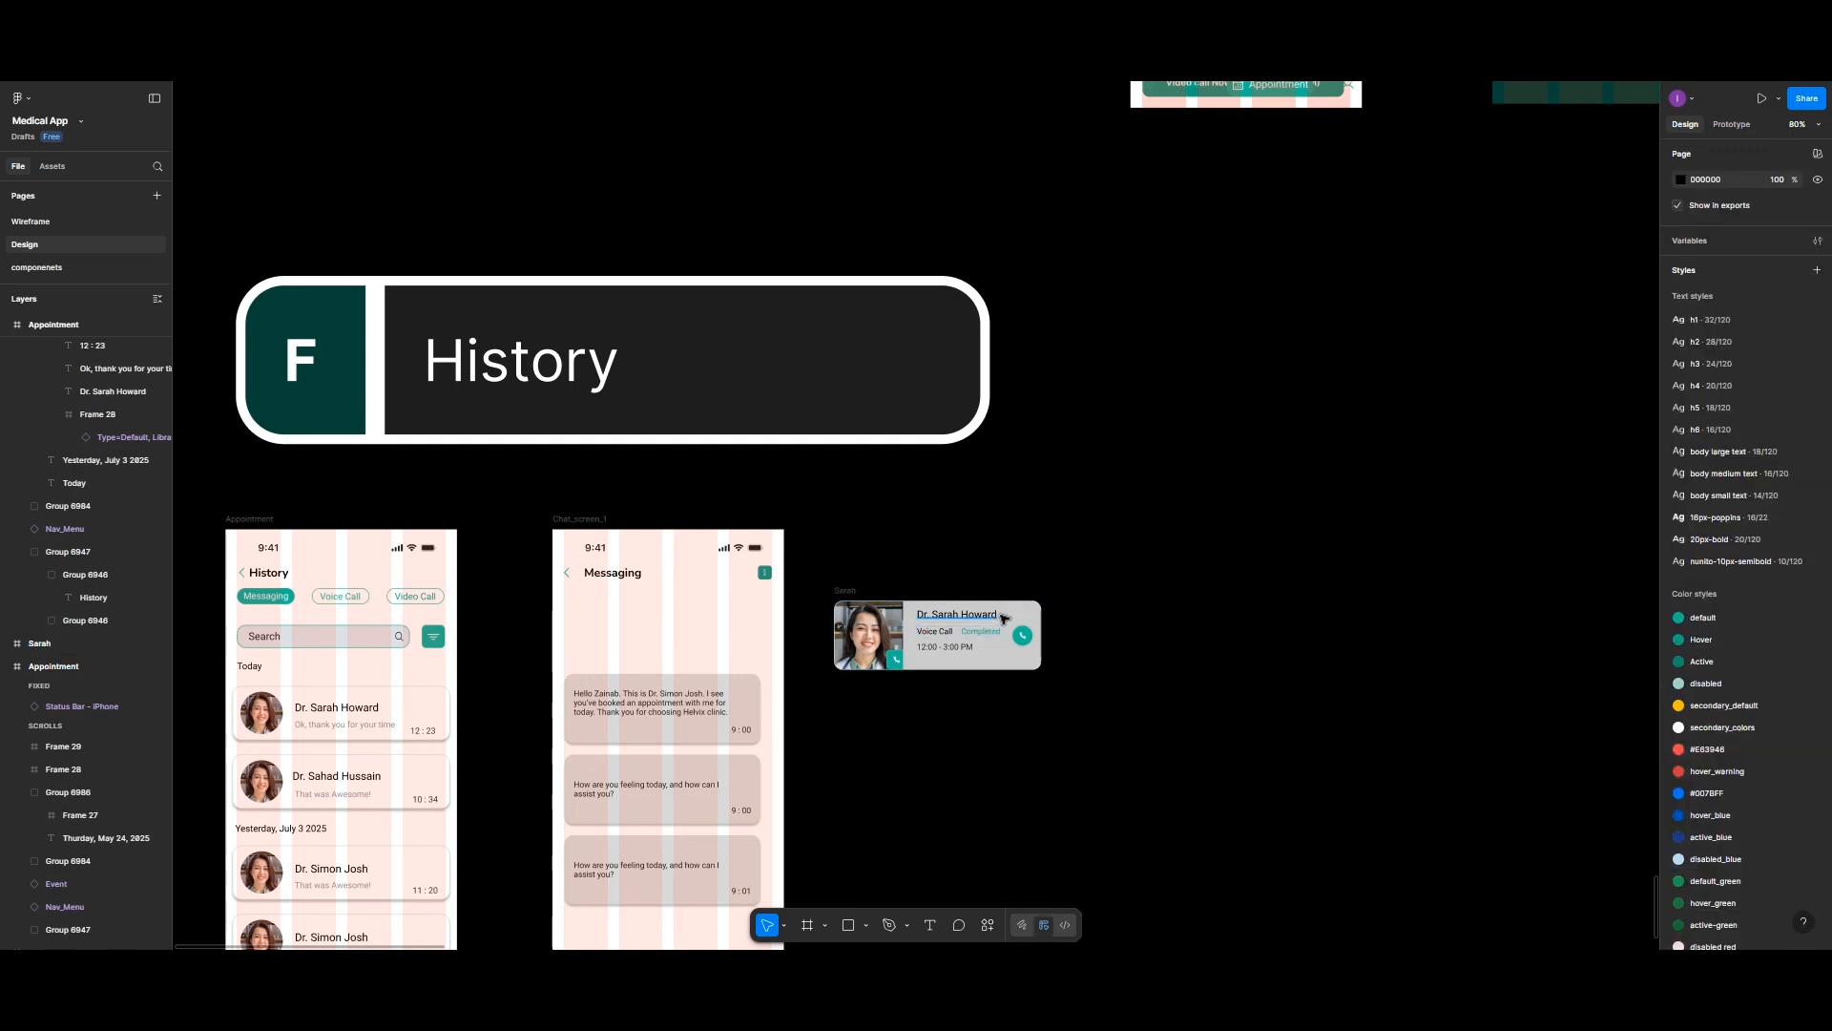
click(954, 616)
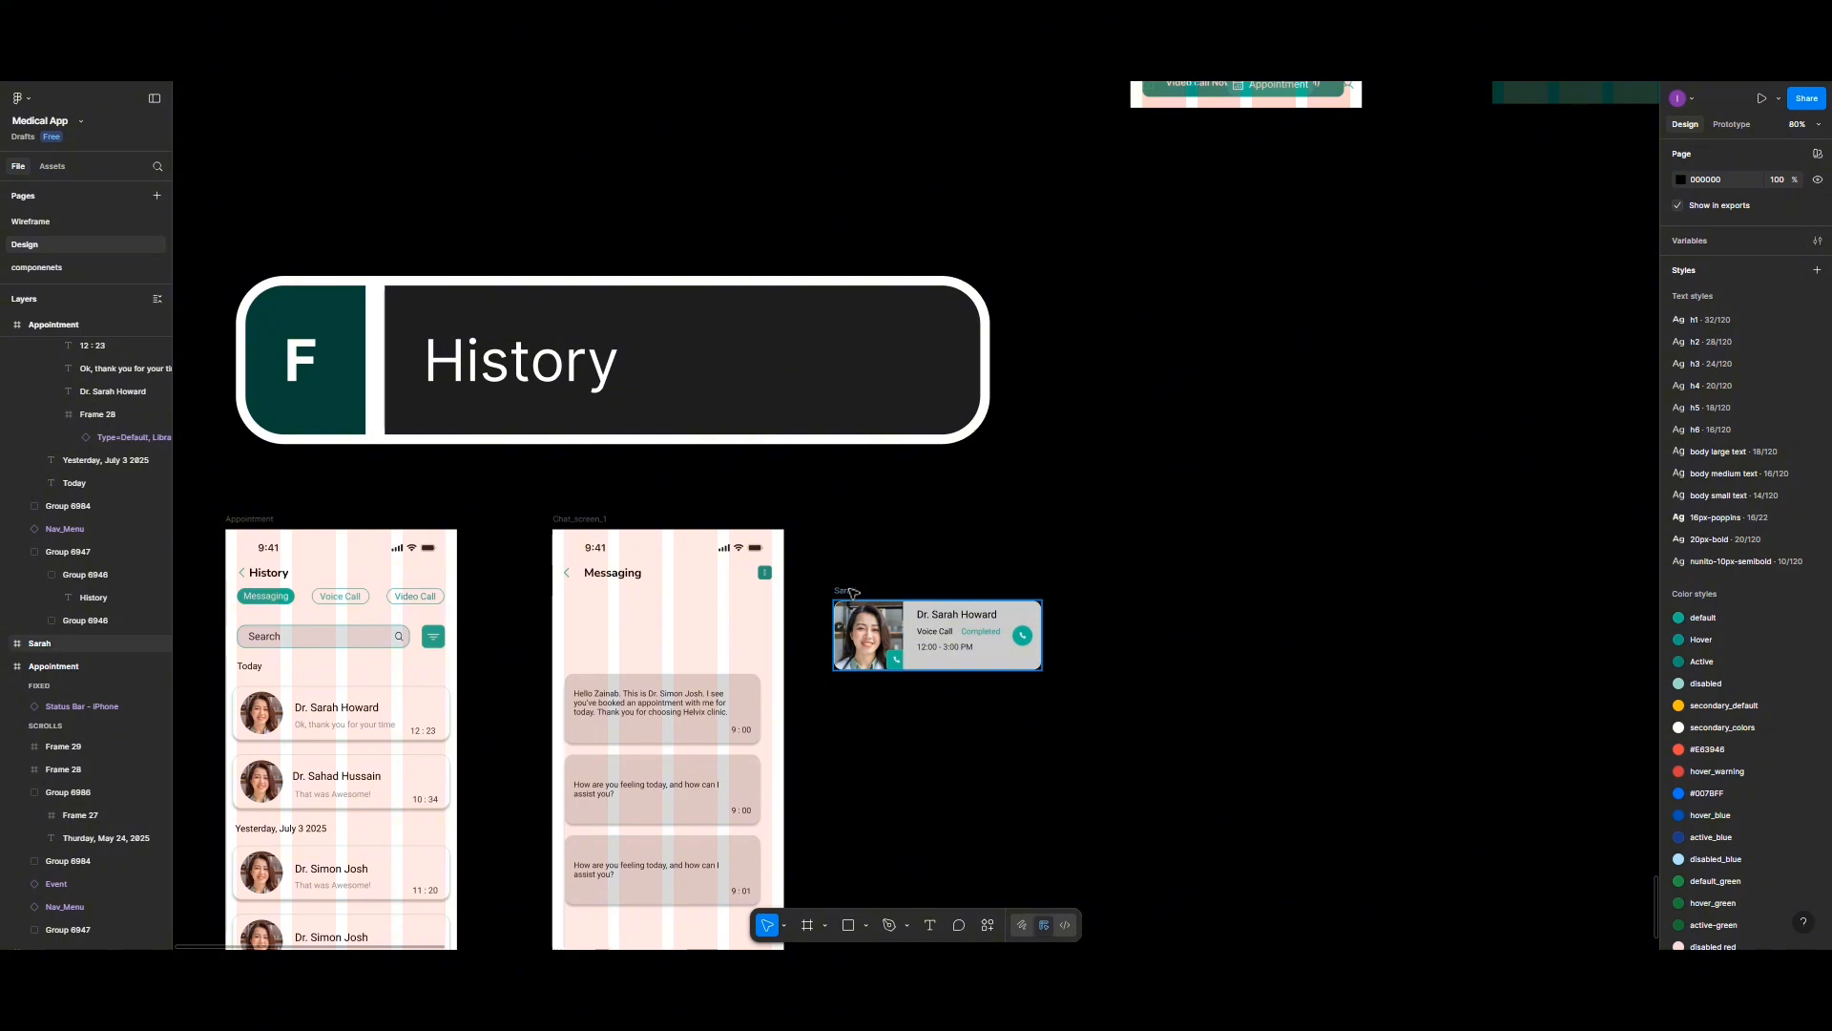
drag(843, 593, 585, 584)
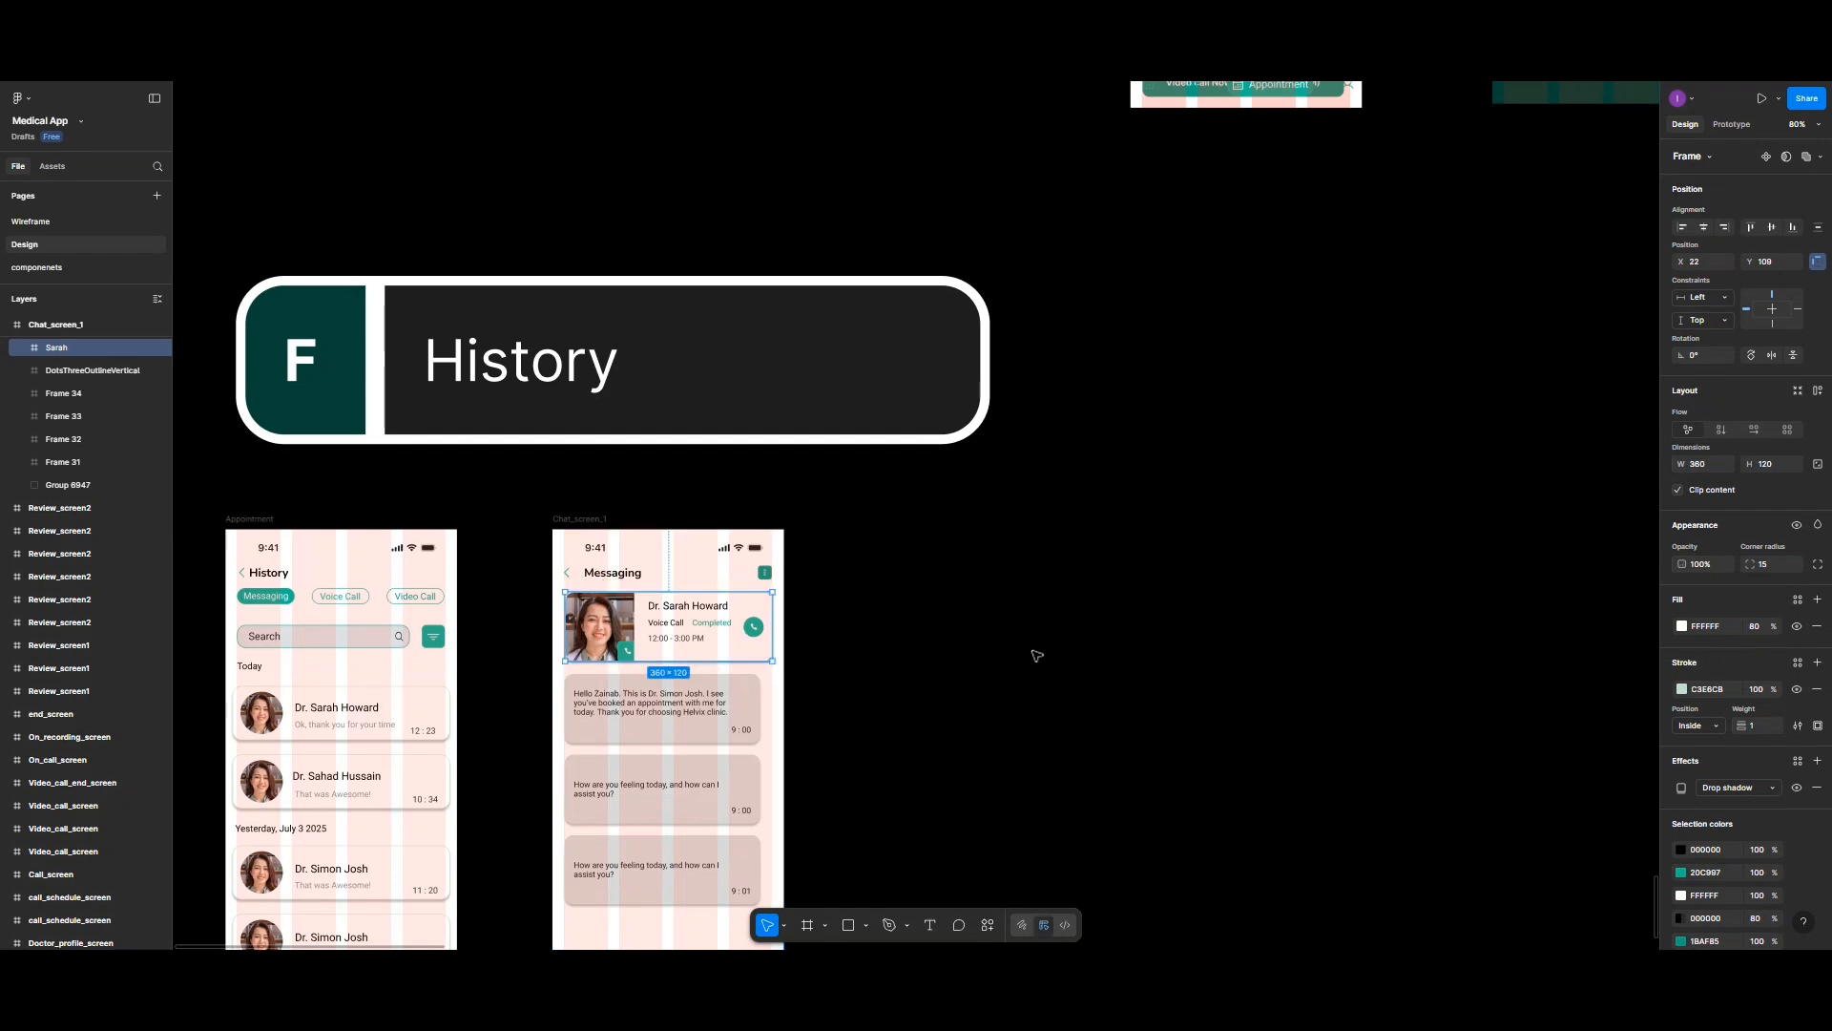
Step: Copy the round message icon from the 1:00 - 4:00 PM messaging card on the Upcoming appointments screen to beside the Messaging screen
scroll(1004, 568, up, 6)
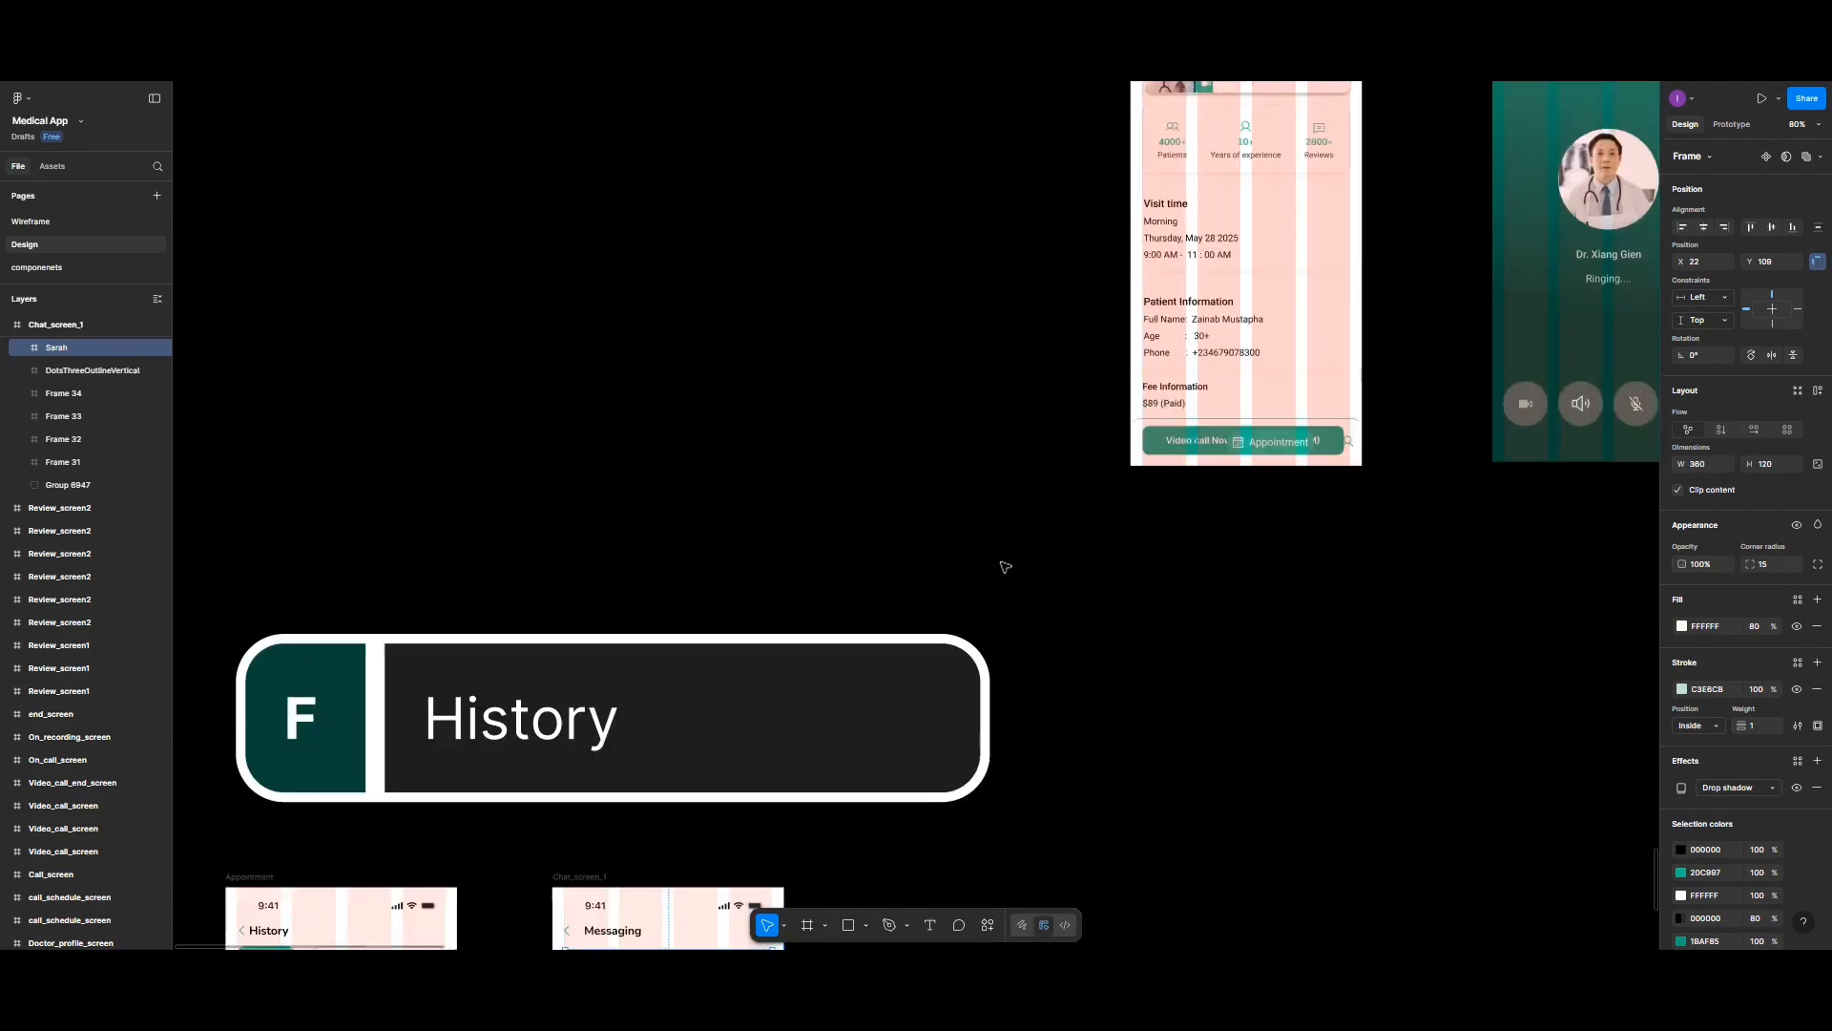
scroll(1084, 522, up, 3)
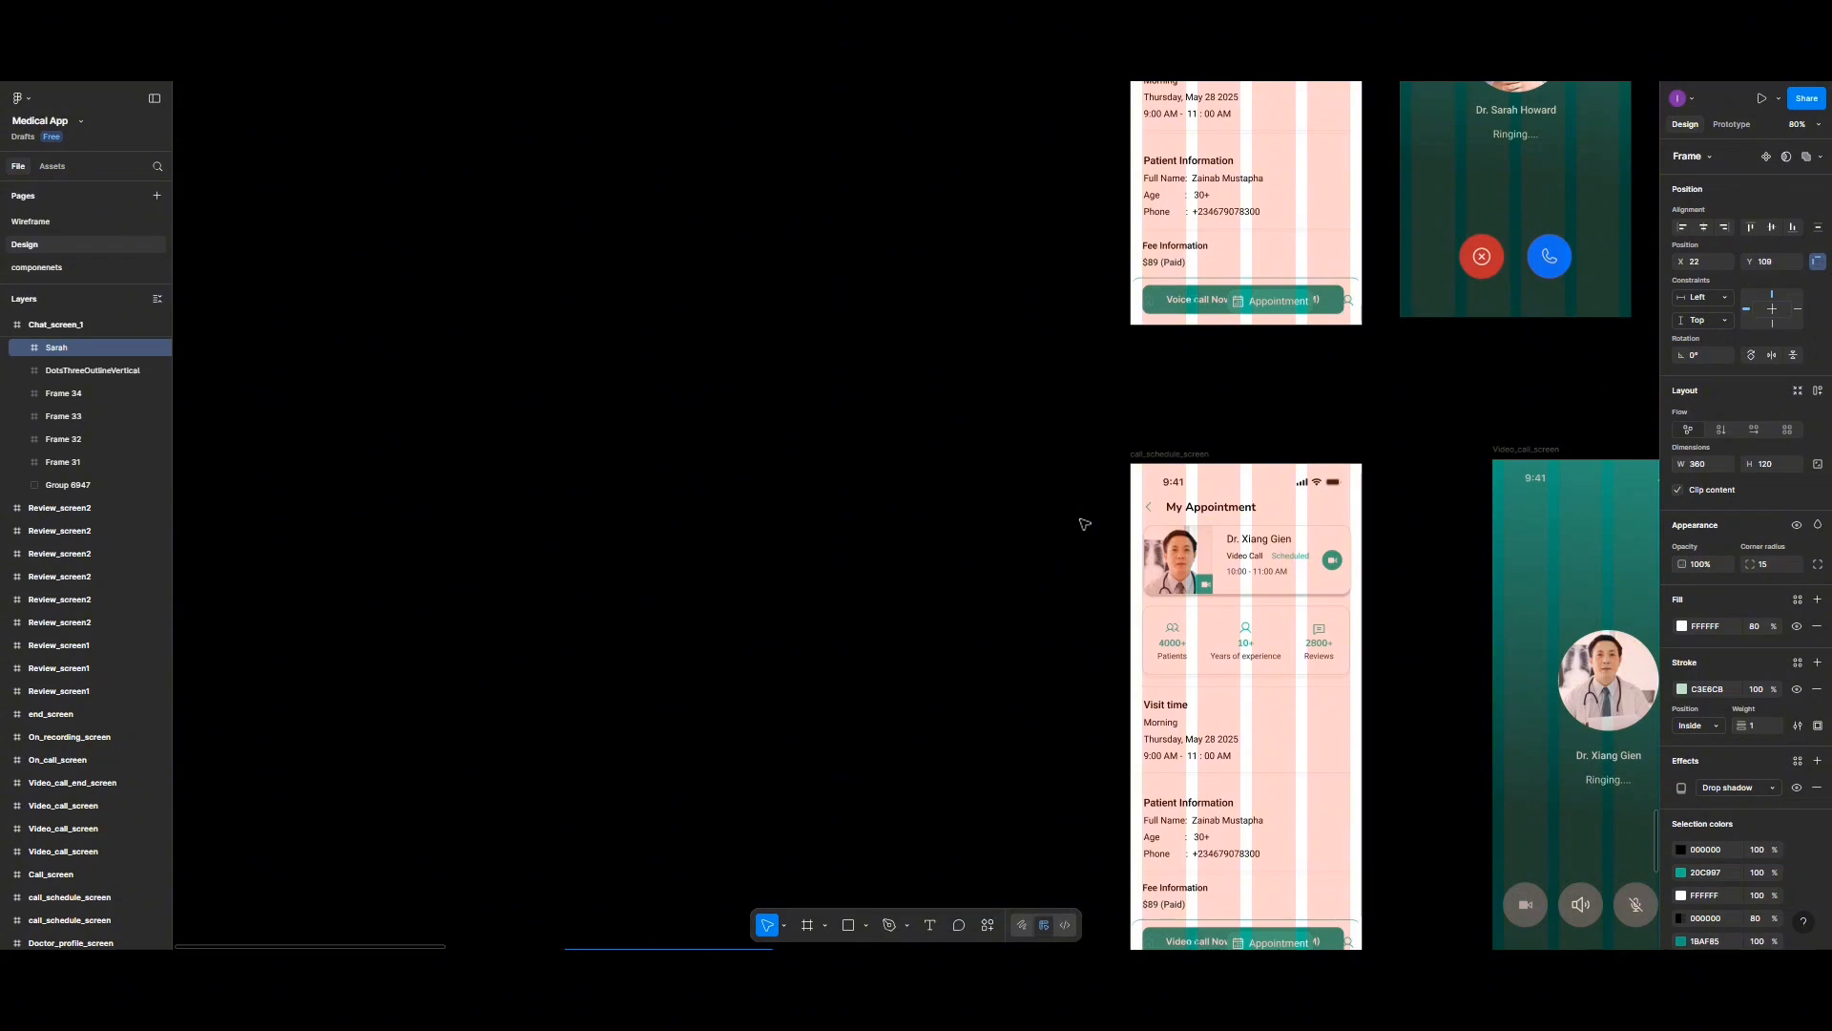
scroll(1084, 523, up, 8)
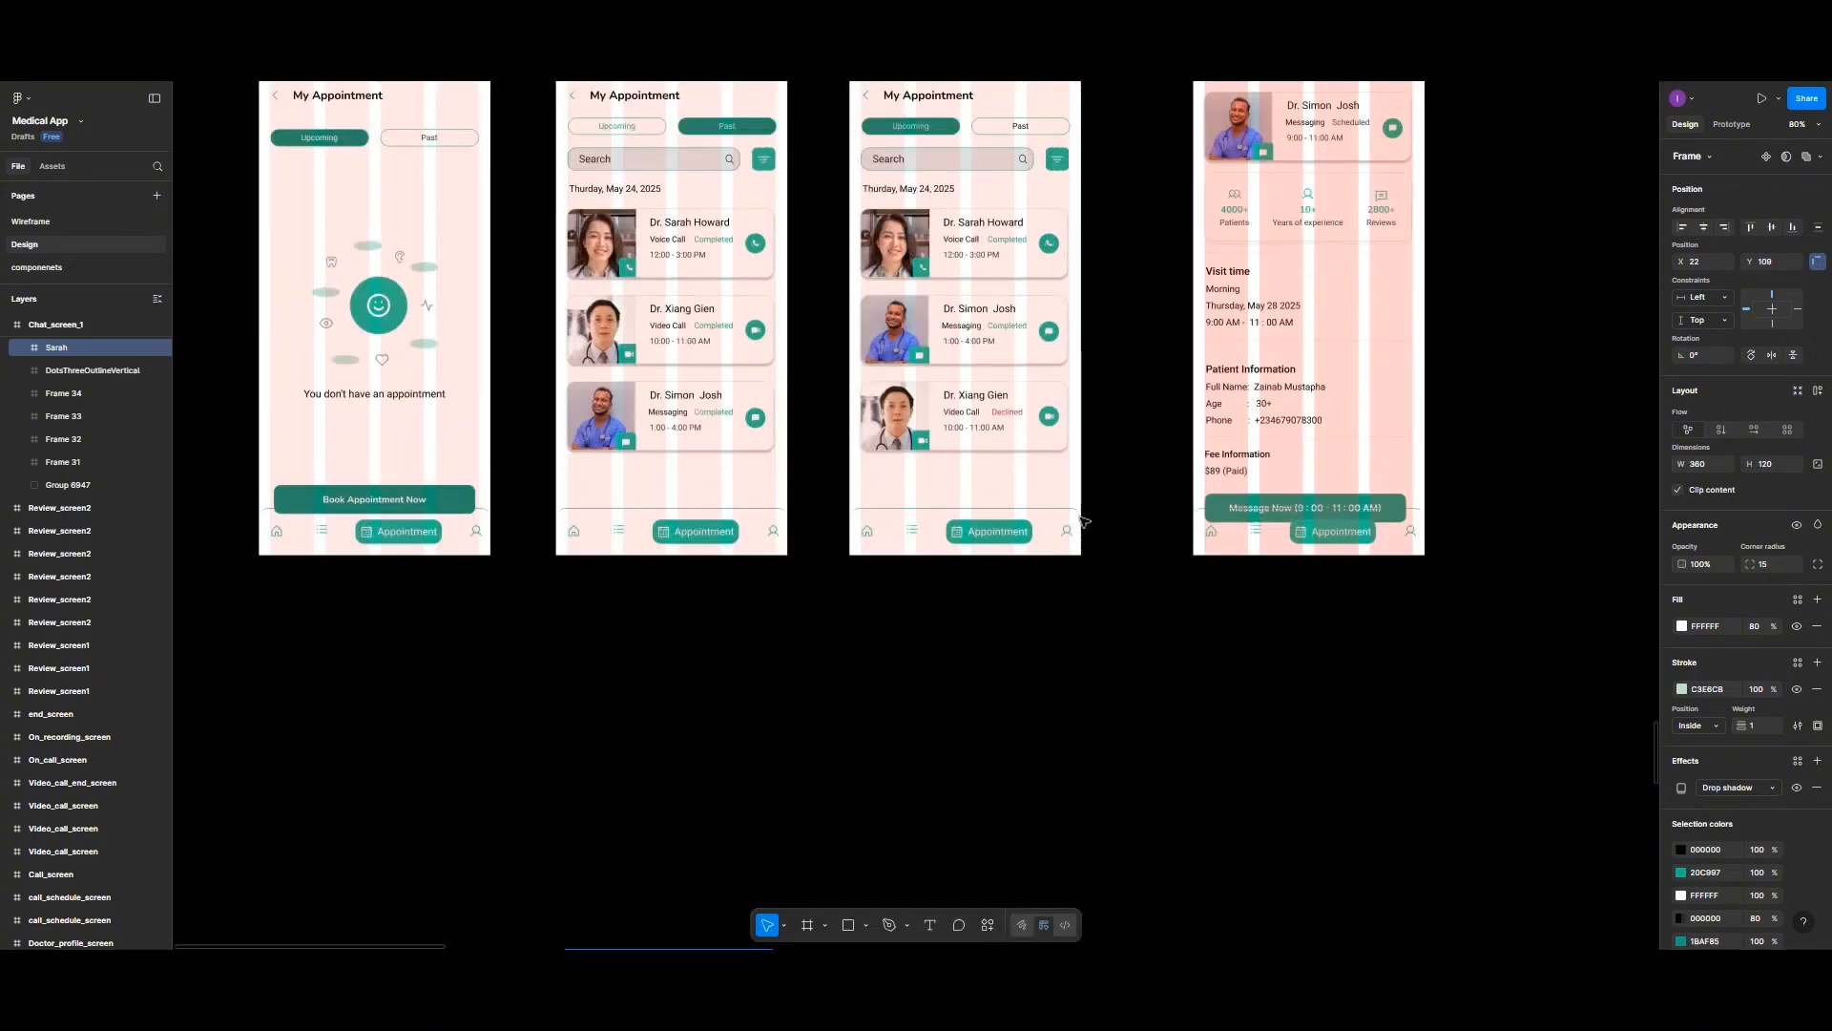
click(1050, 332)
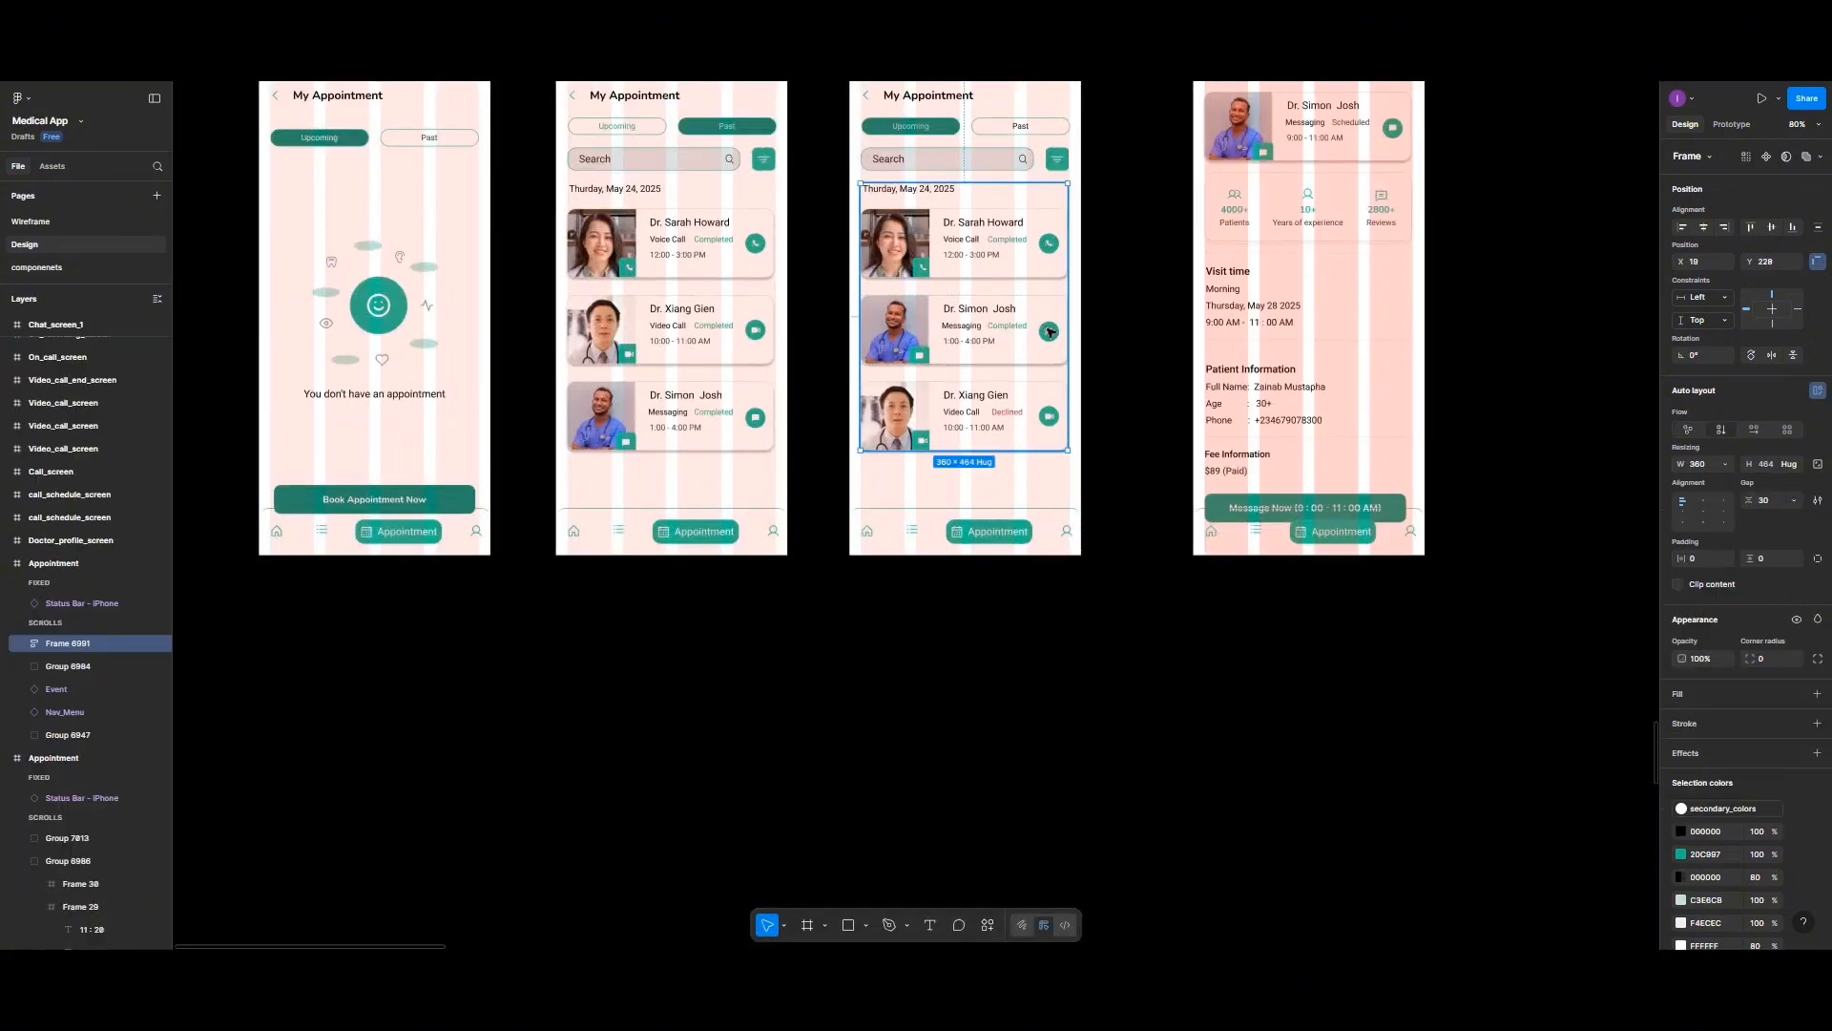
double_click(1049, 332)
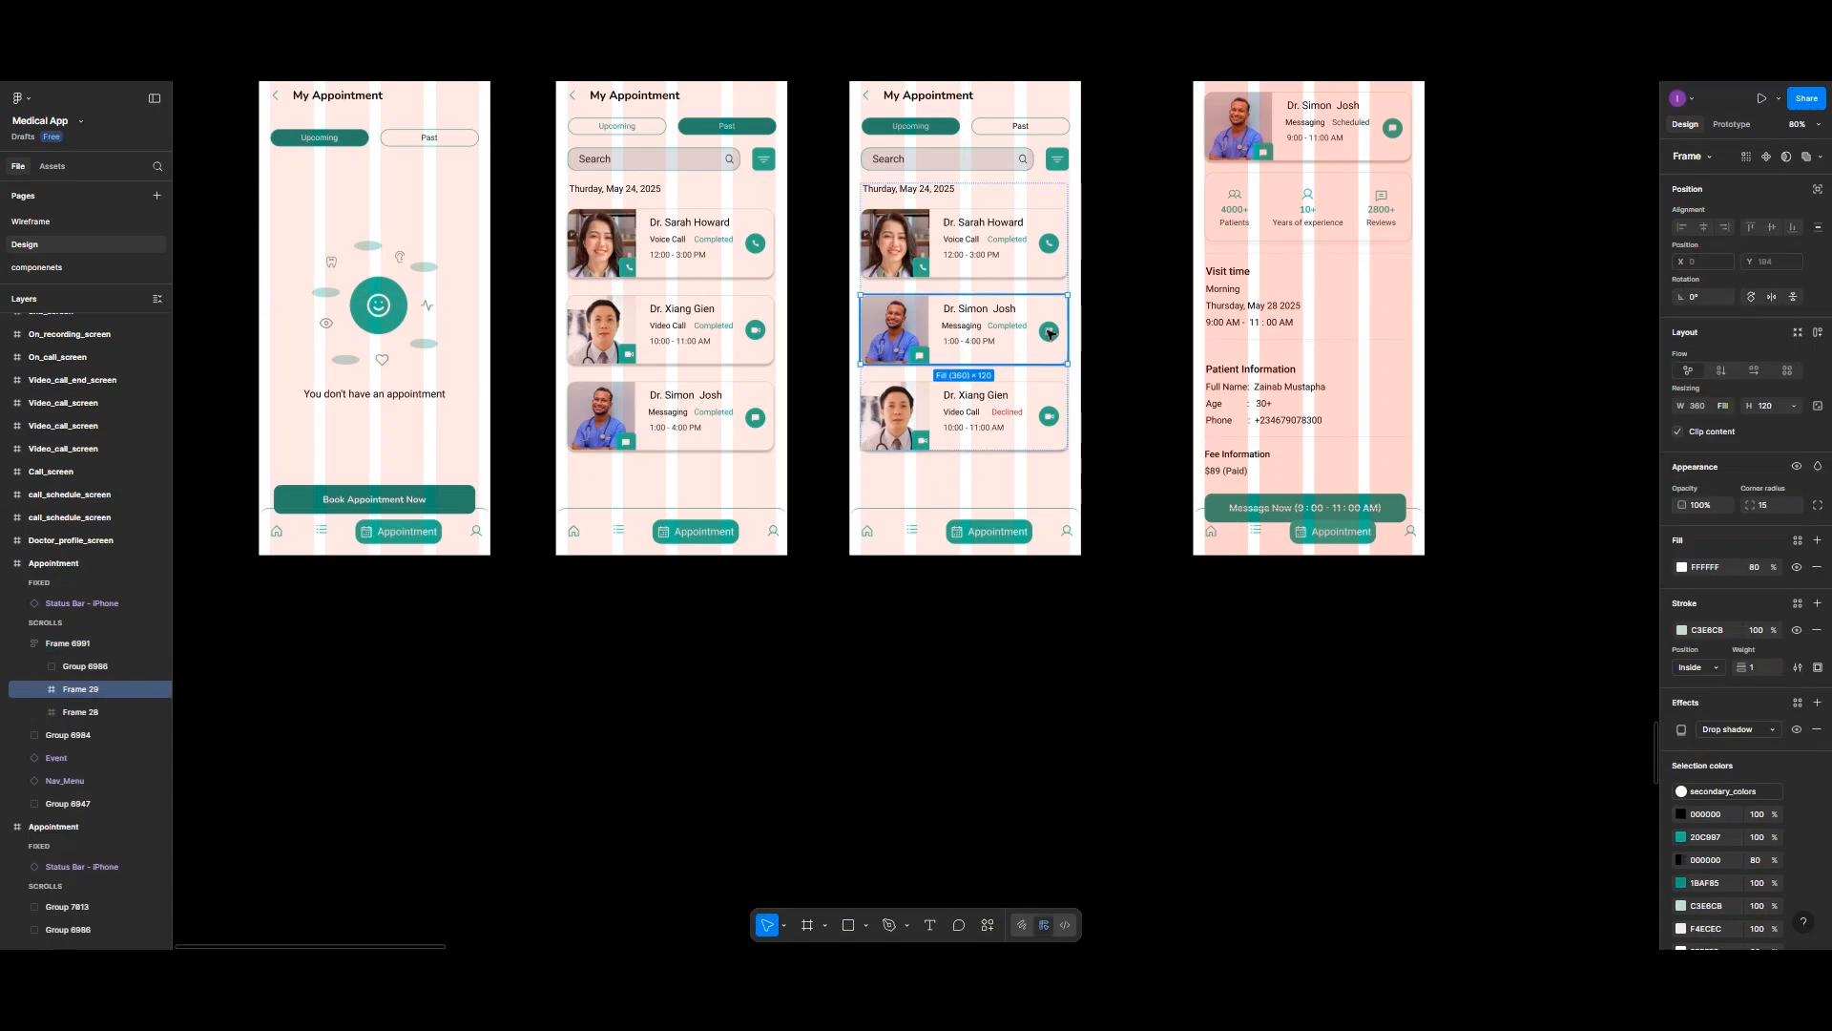
double_click(1050, 333)
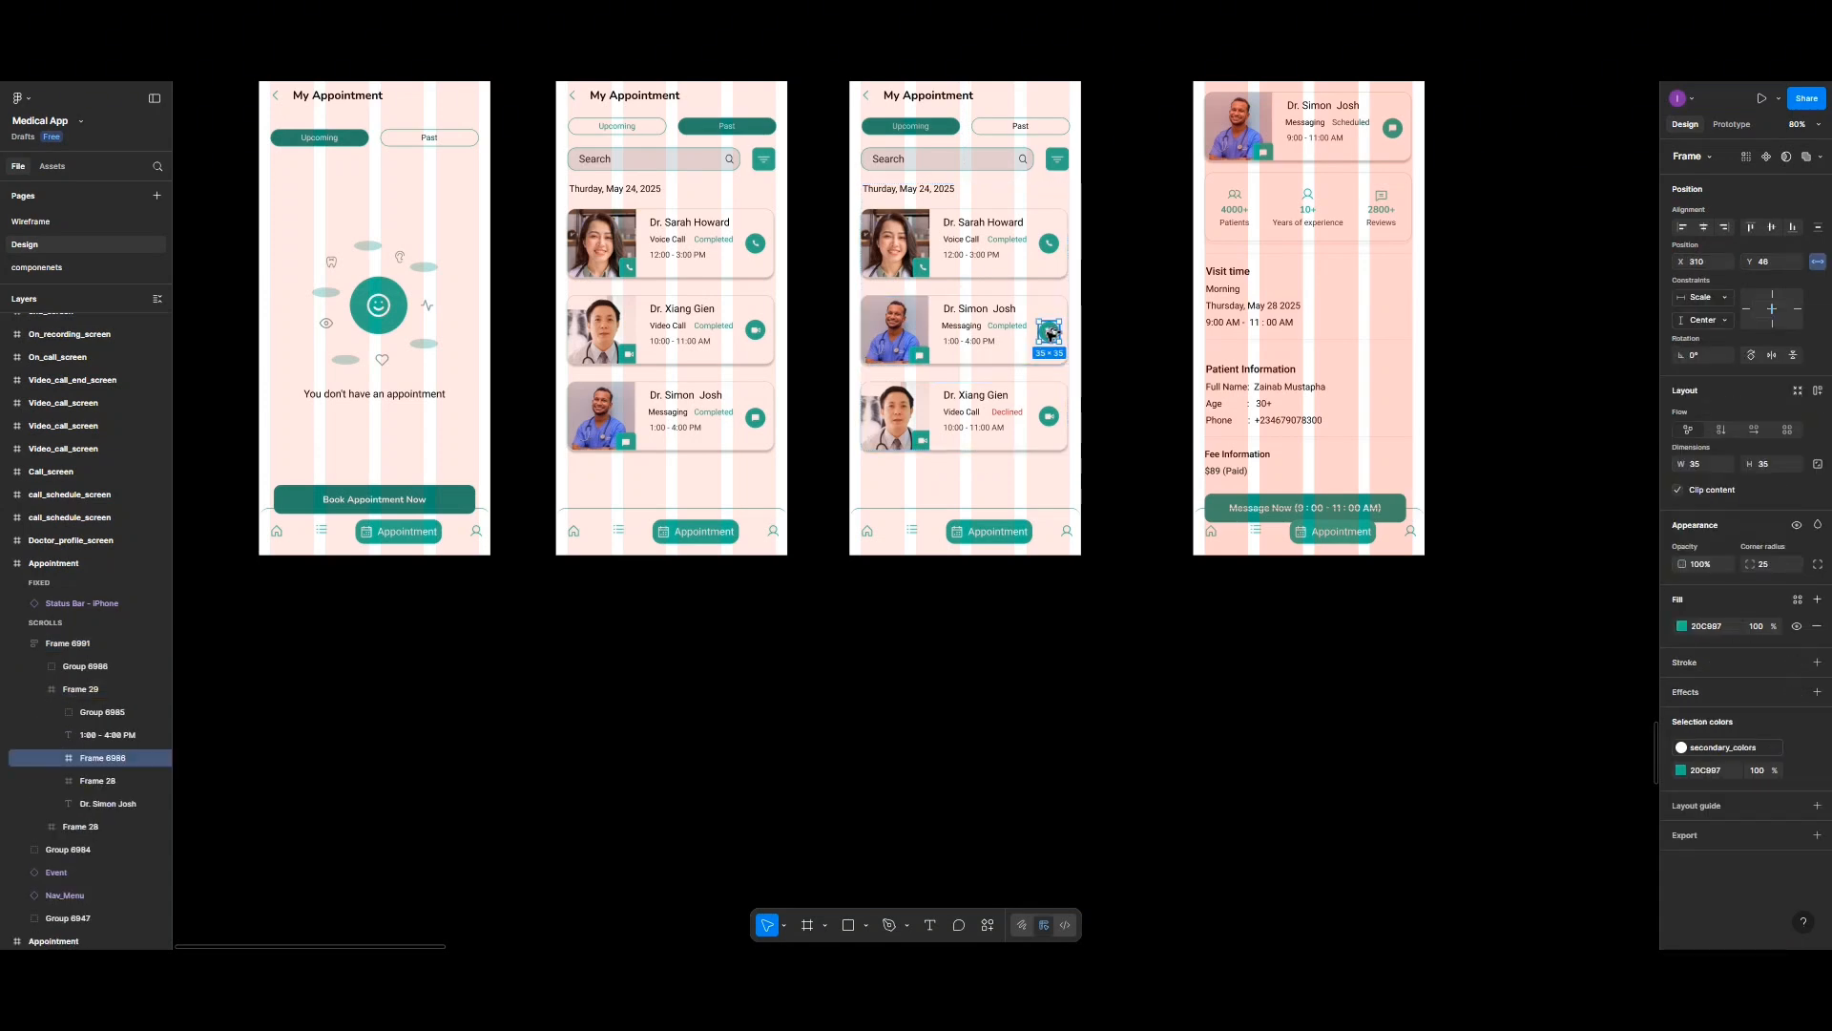
drag(1050, 333, 845, 497)
scroll(793, 834, down, 5)
scroll(783, 790, down, 8)
scroll(785, 793, down, 6)
Step: Replace the round phone icon in the Messaging screen's doctor card with the copied message icon, vertically centered in the card
click(755, 486)
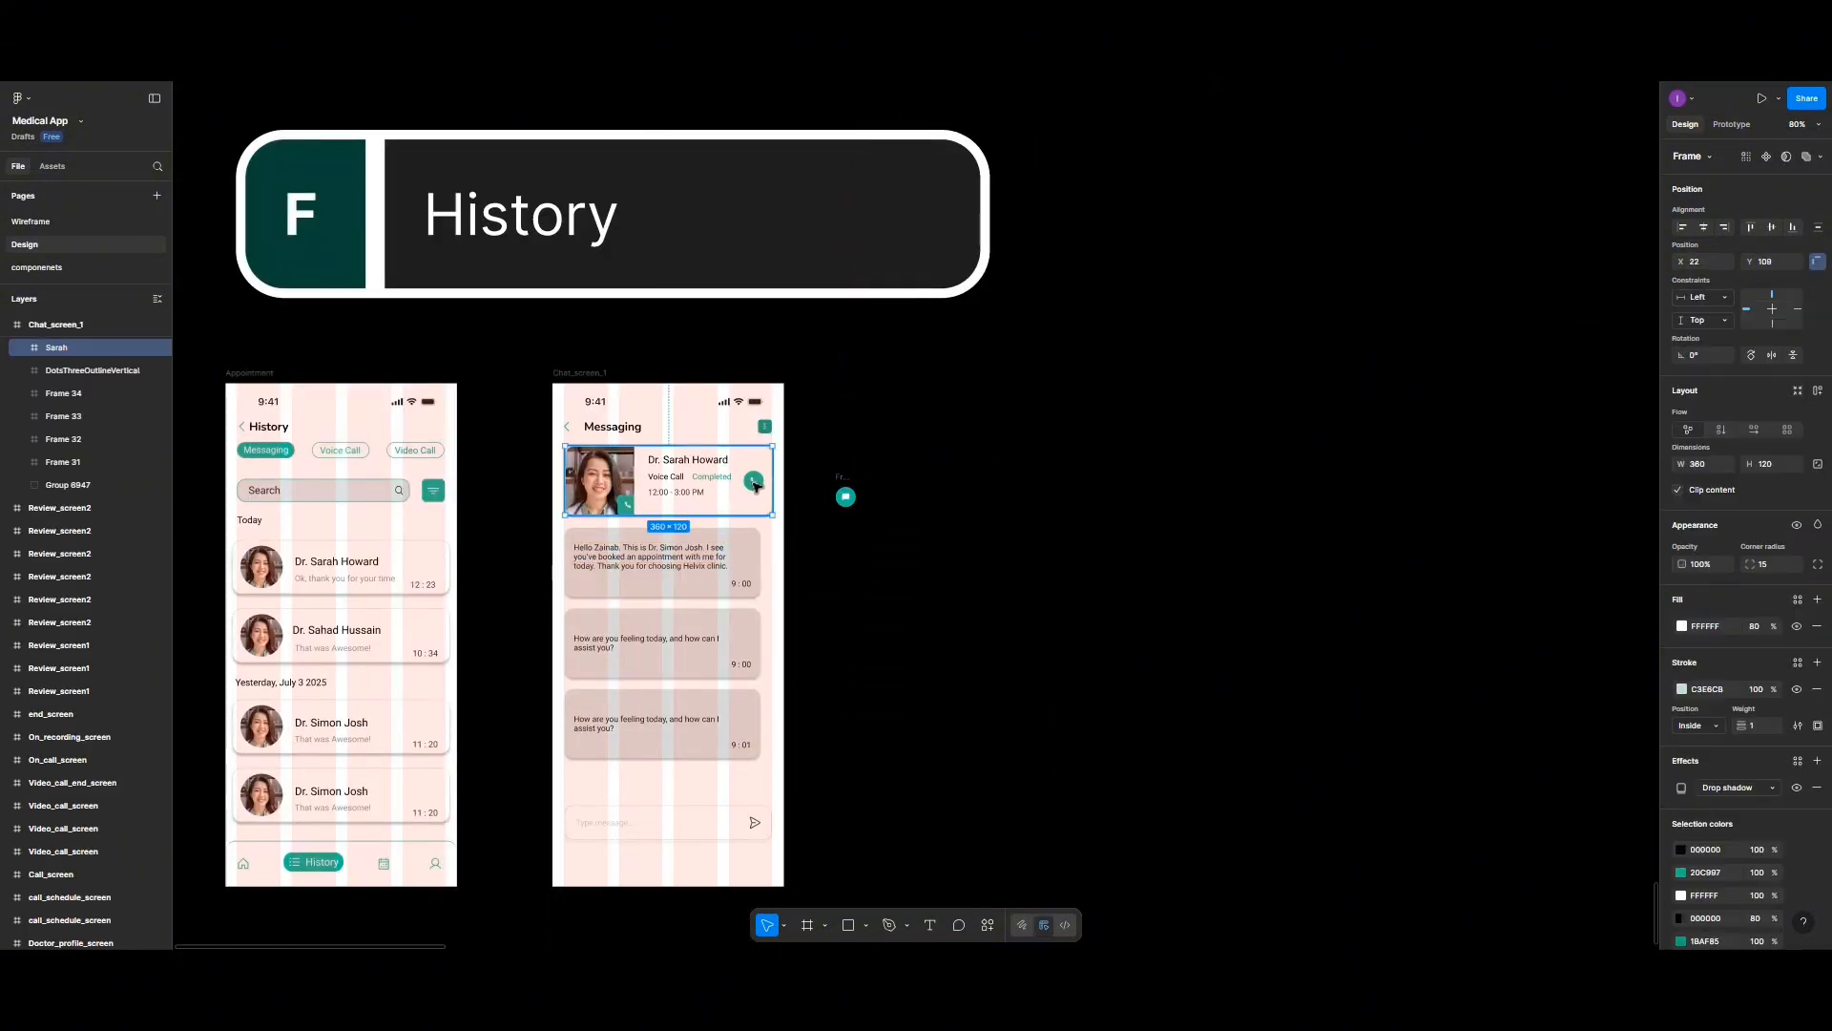
click(755, 486)
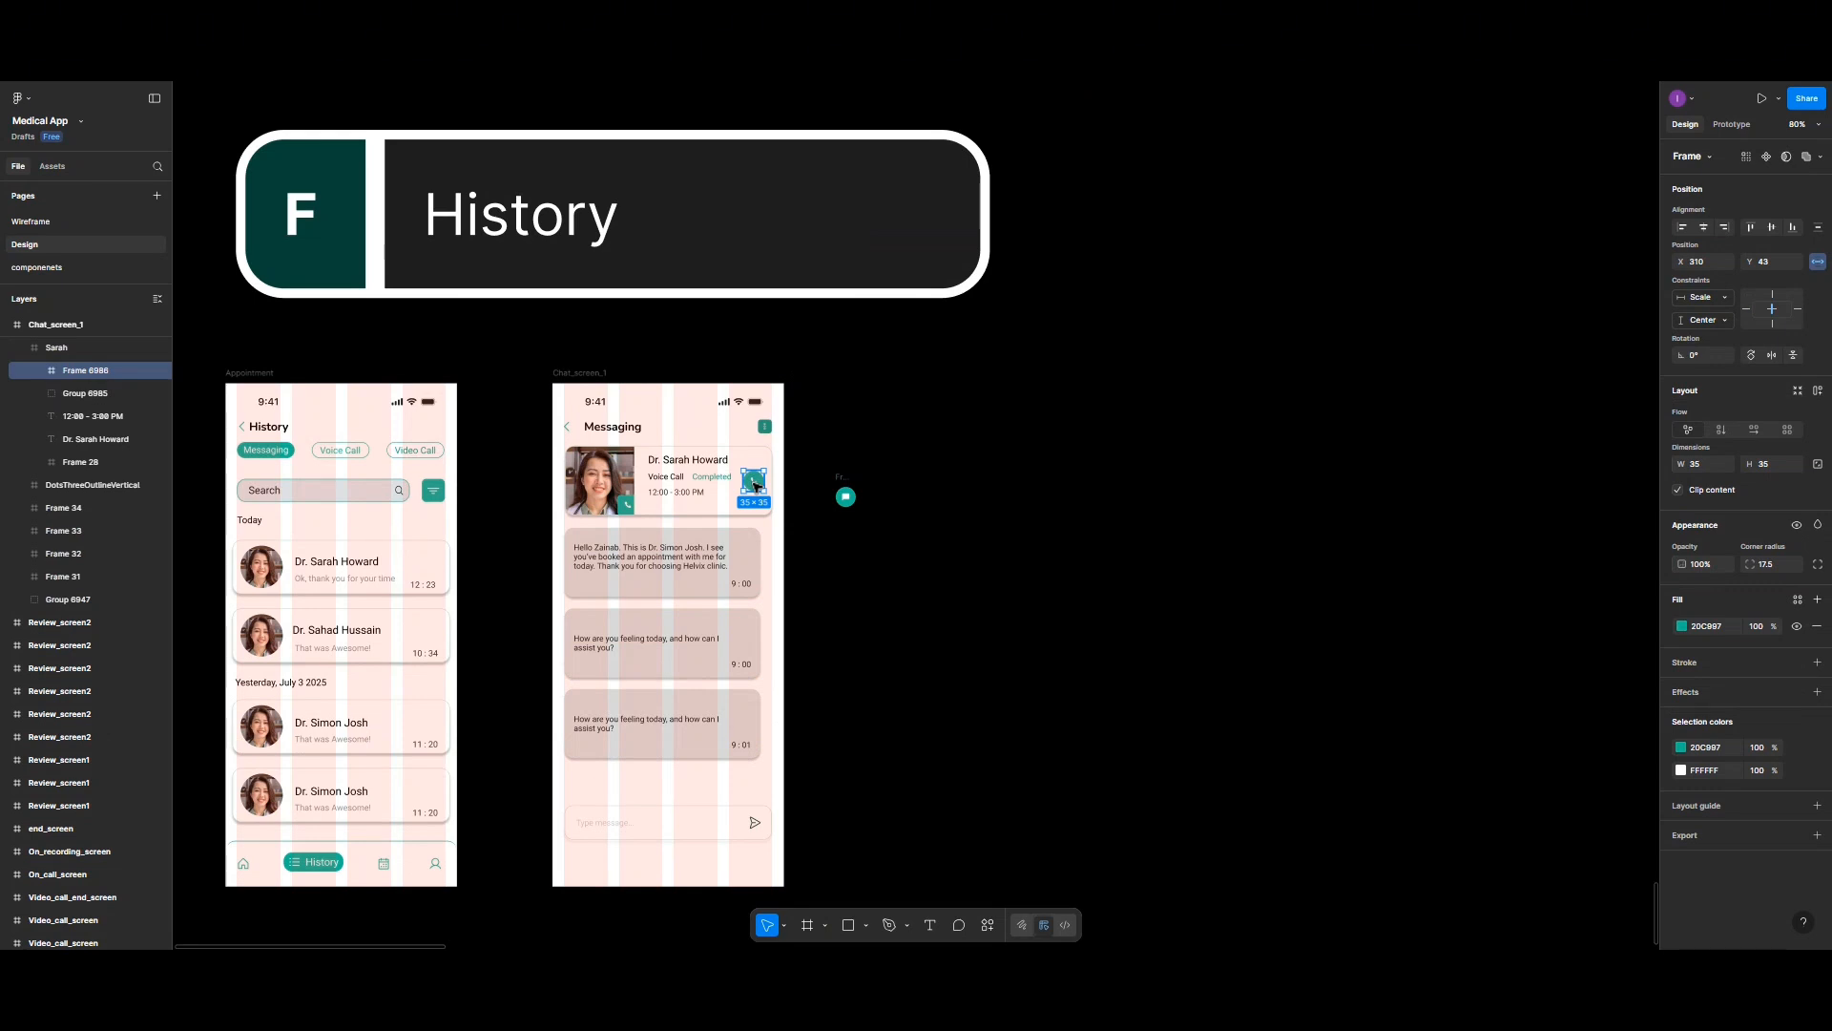
key(Delete)
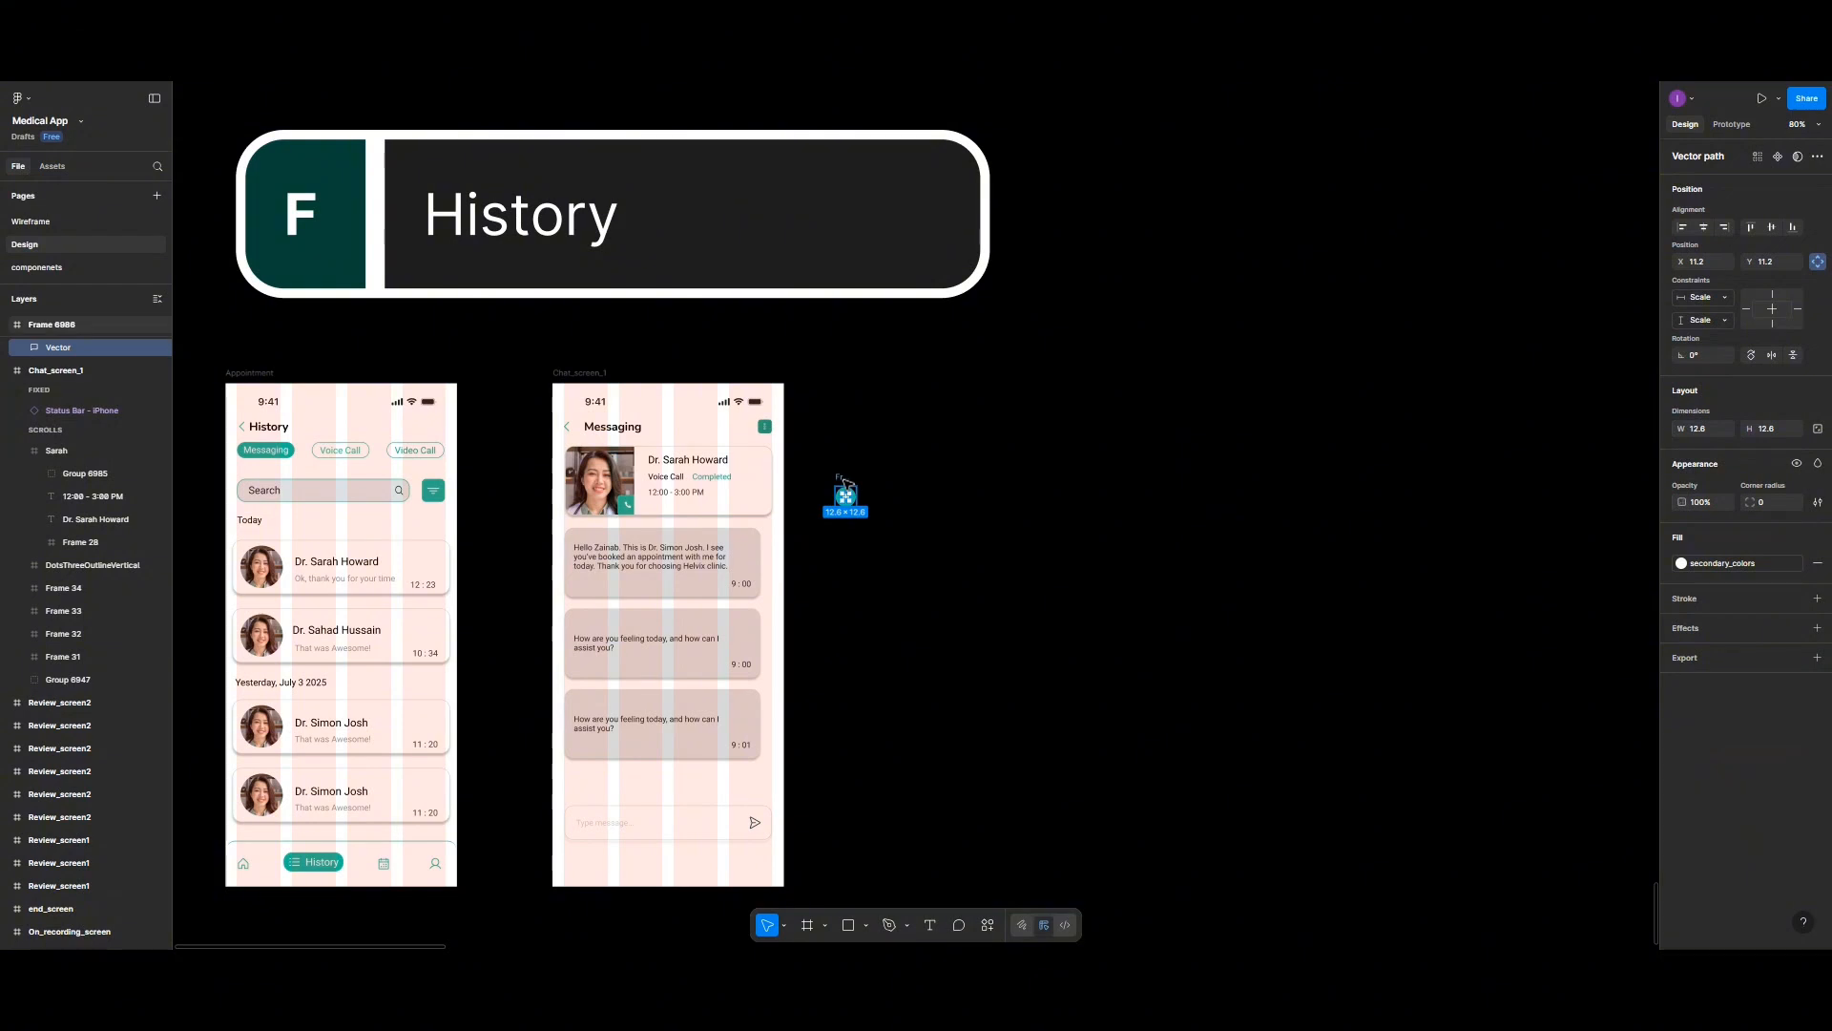
drag(841, 477, 753, 467)
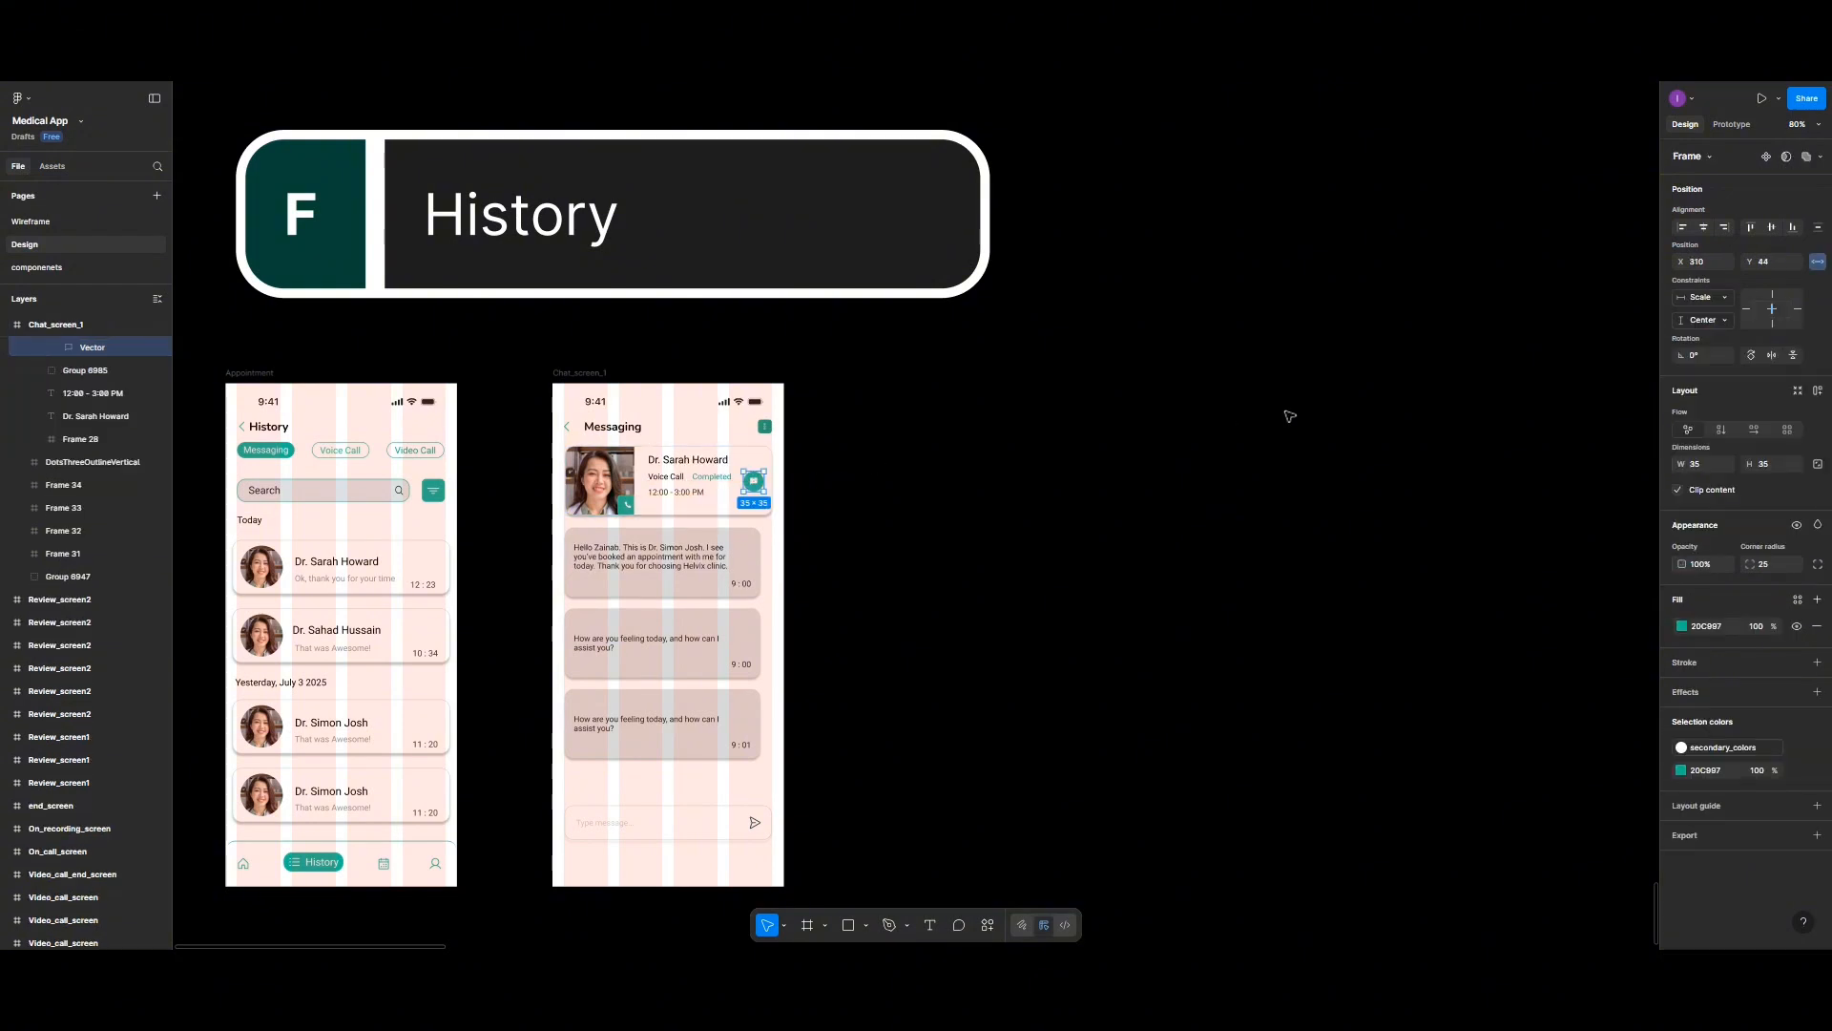
click(1771, 227)
click(883, 524)
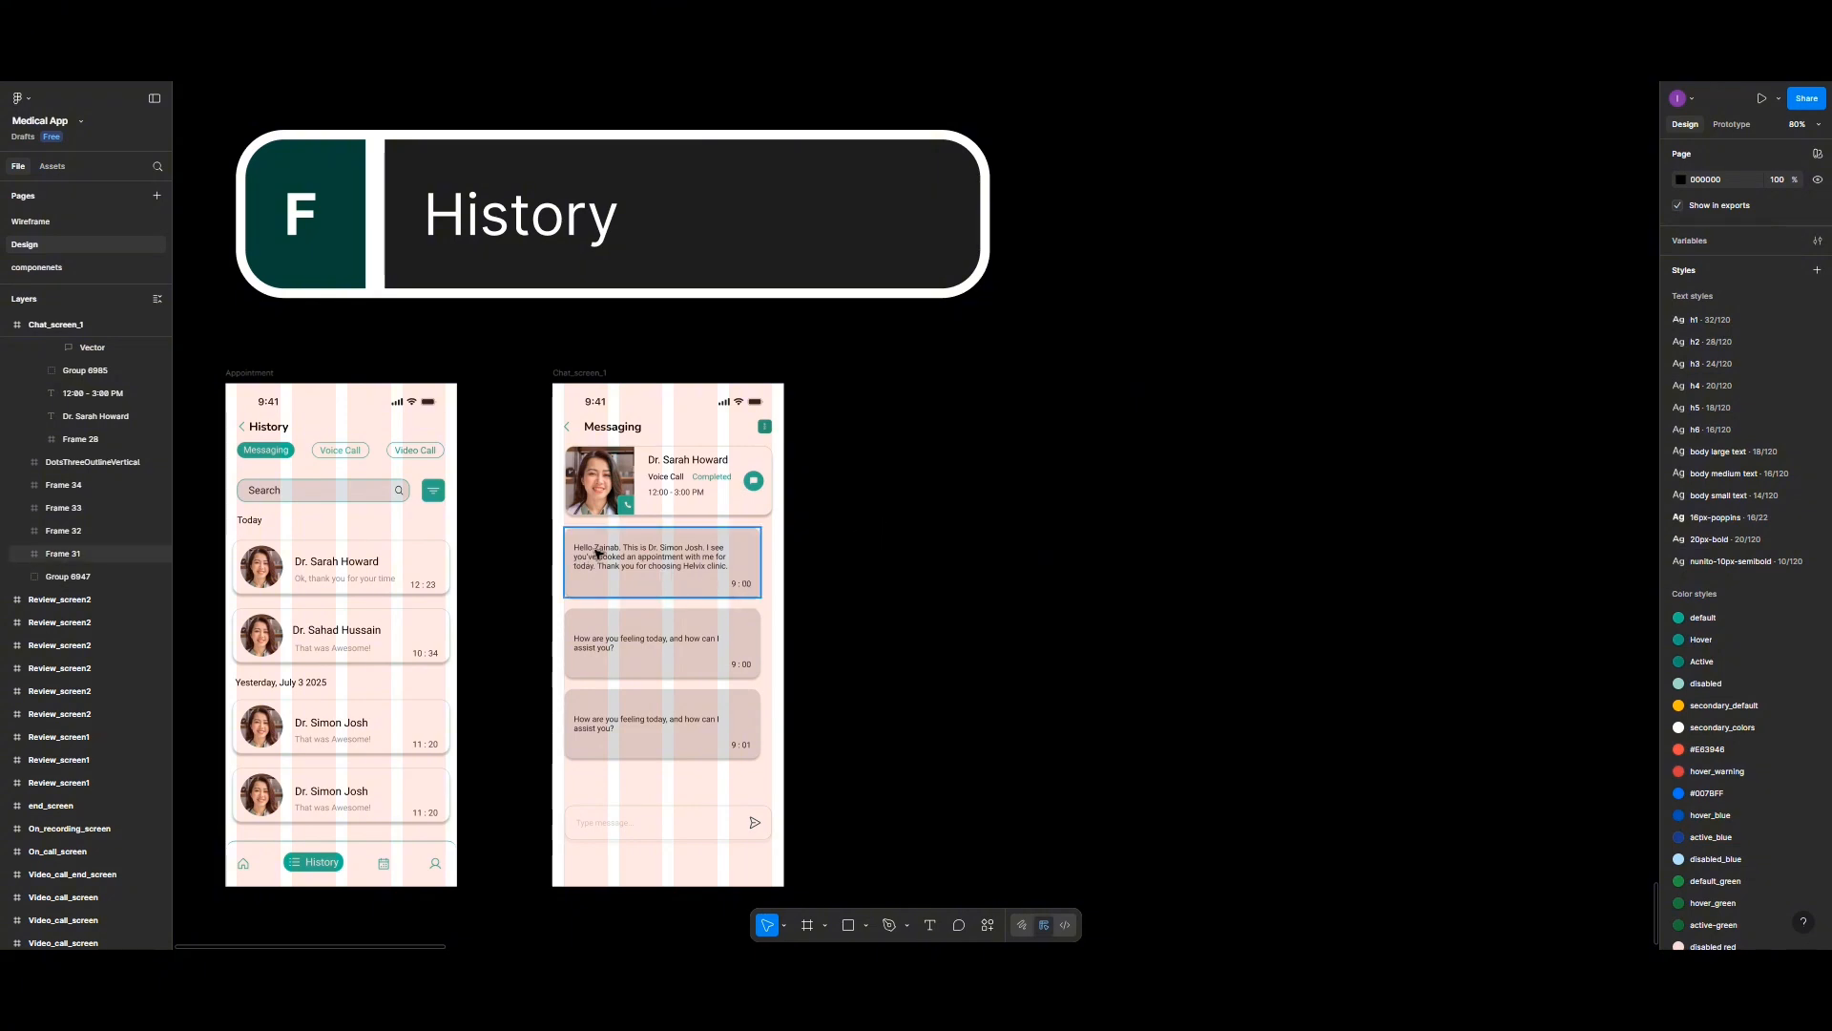
Step: Delete the Voice Call and Completed labels from the Messaging screen's doctor card
double_click(671, 479)
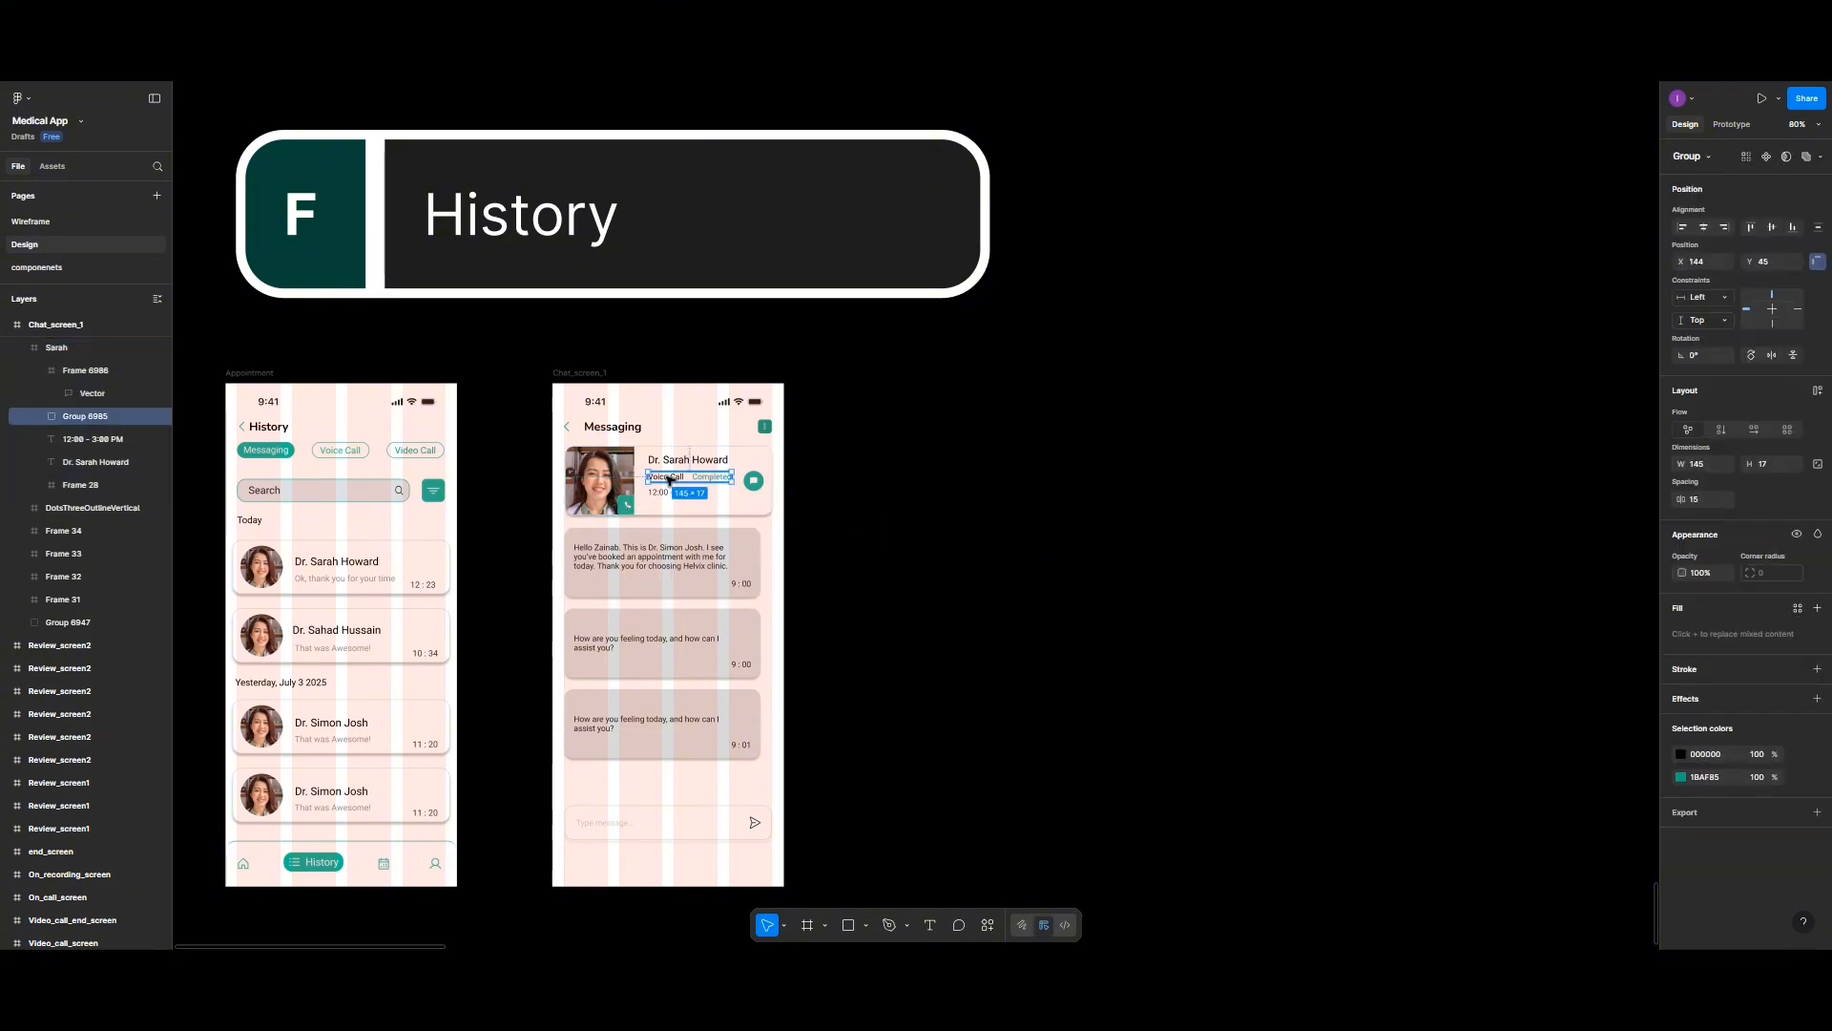
double_click(671, 479)
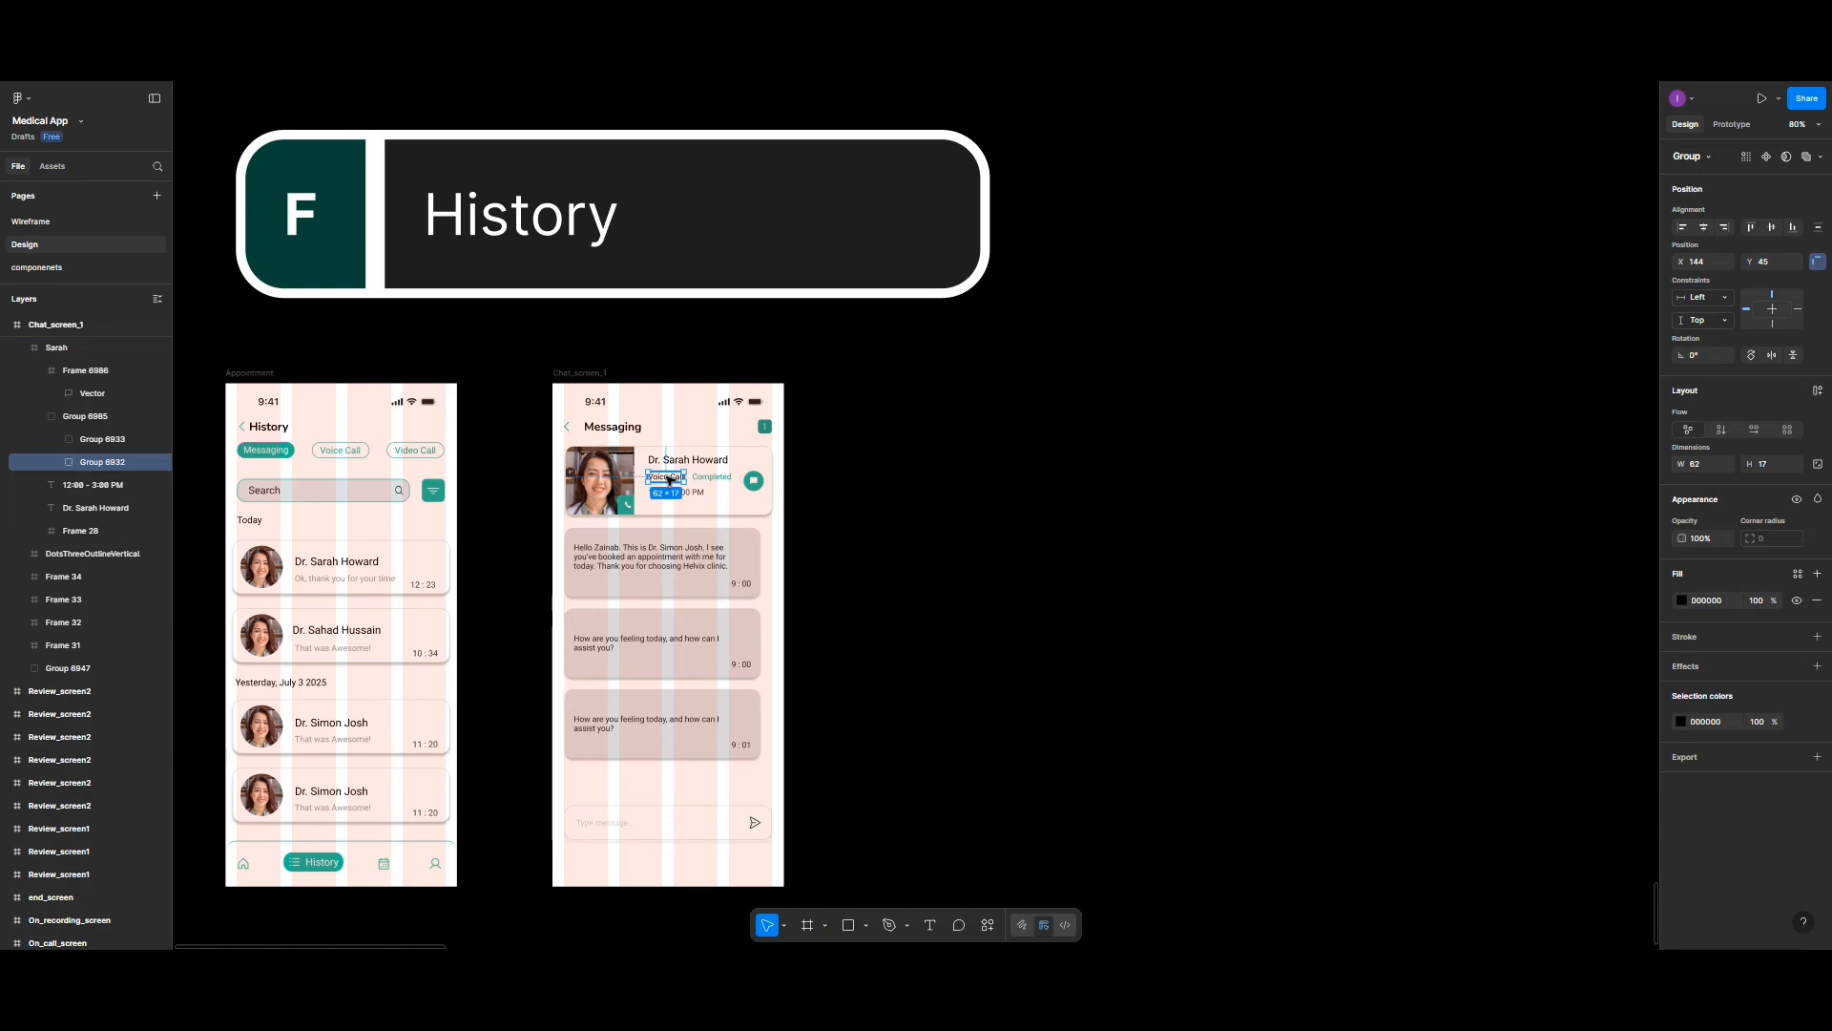
key(Delete)
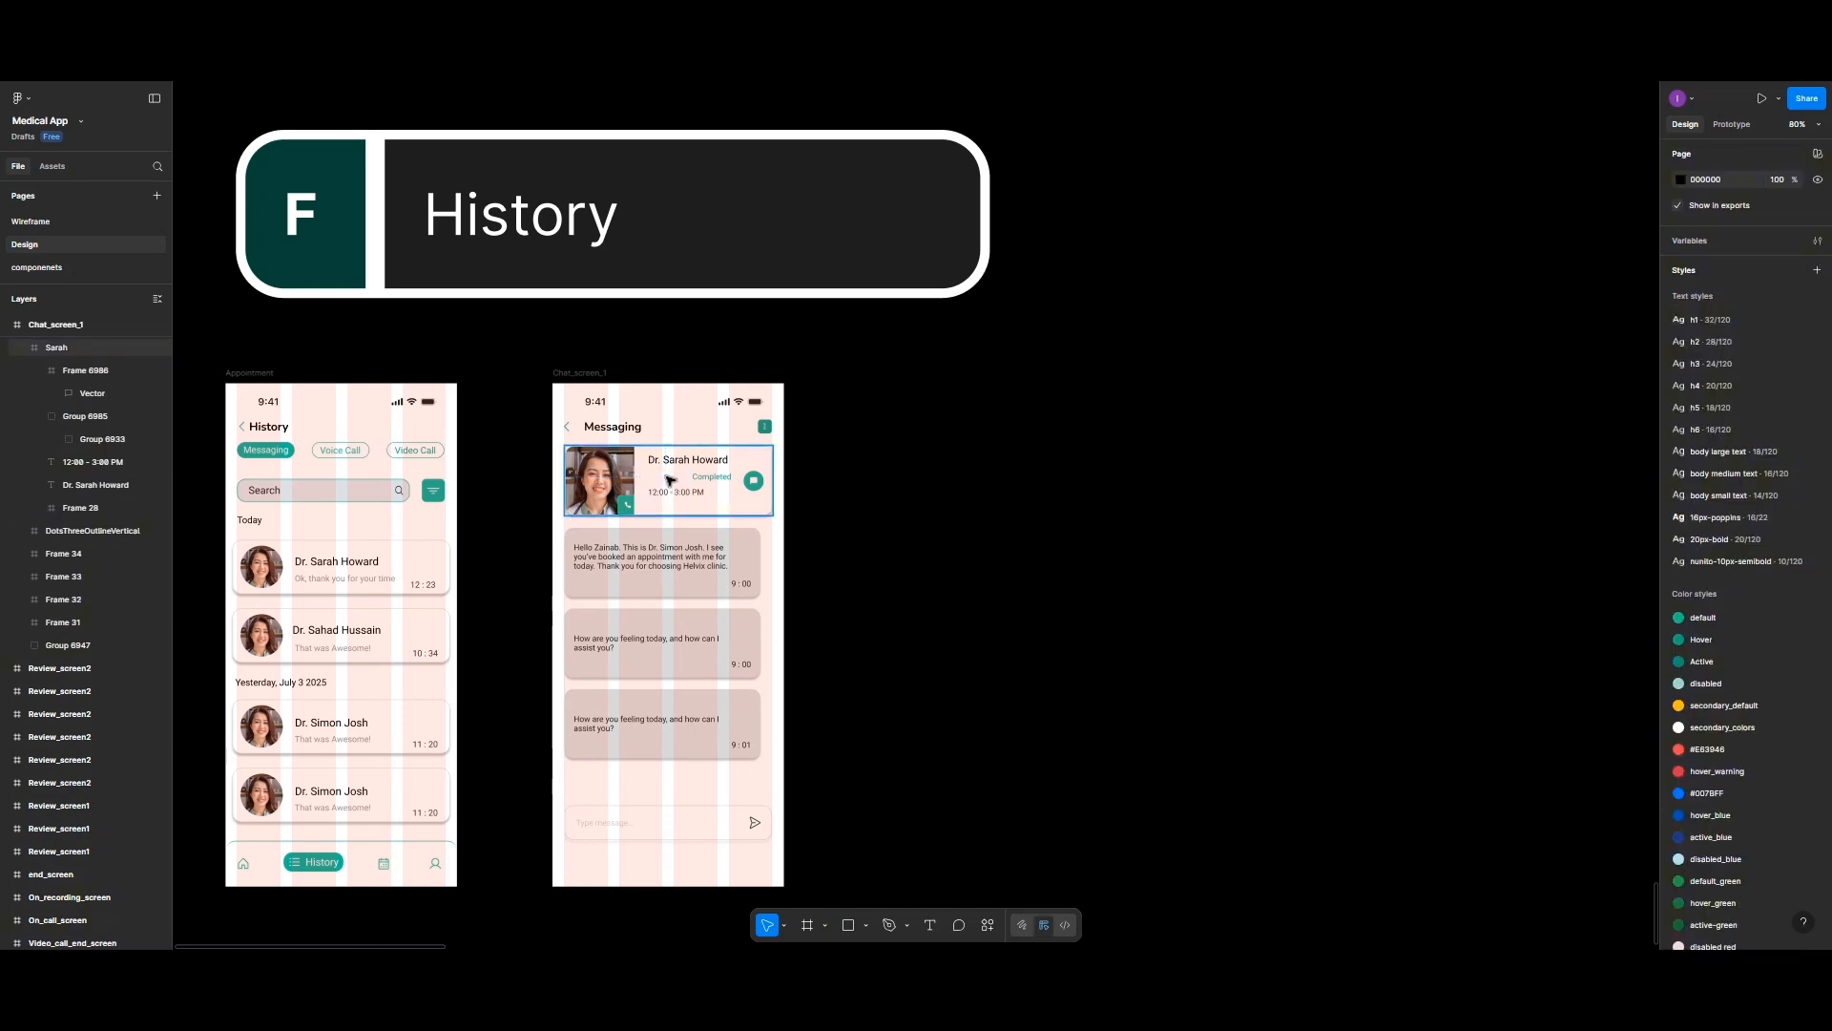
scroll(671, 479, up, 5)
click(781, 485)
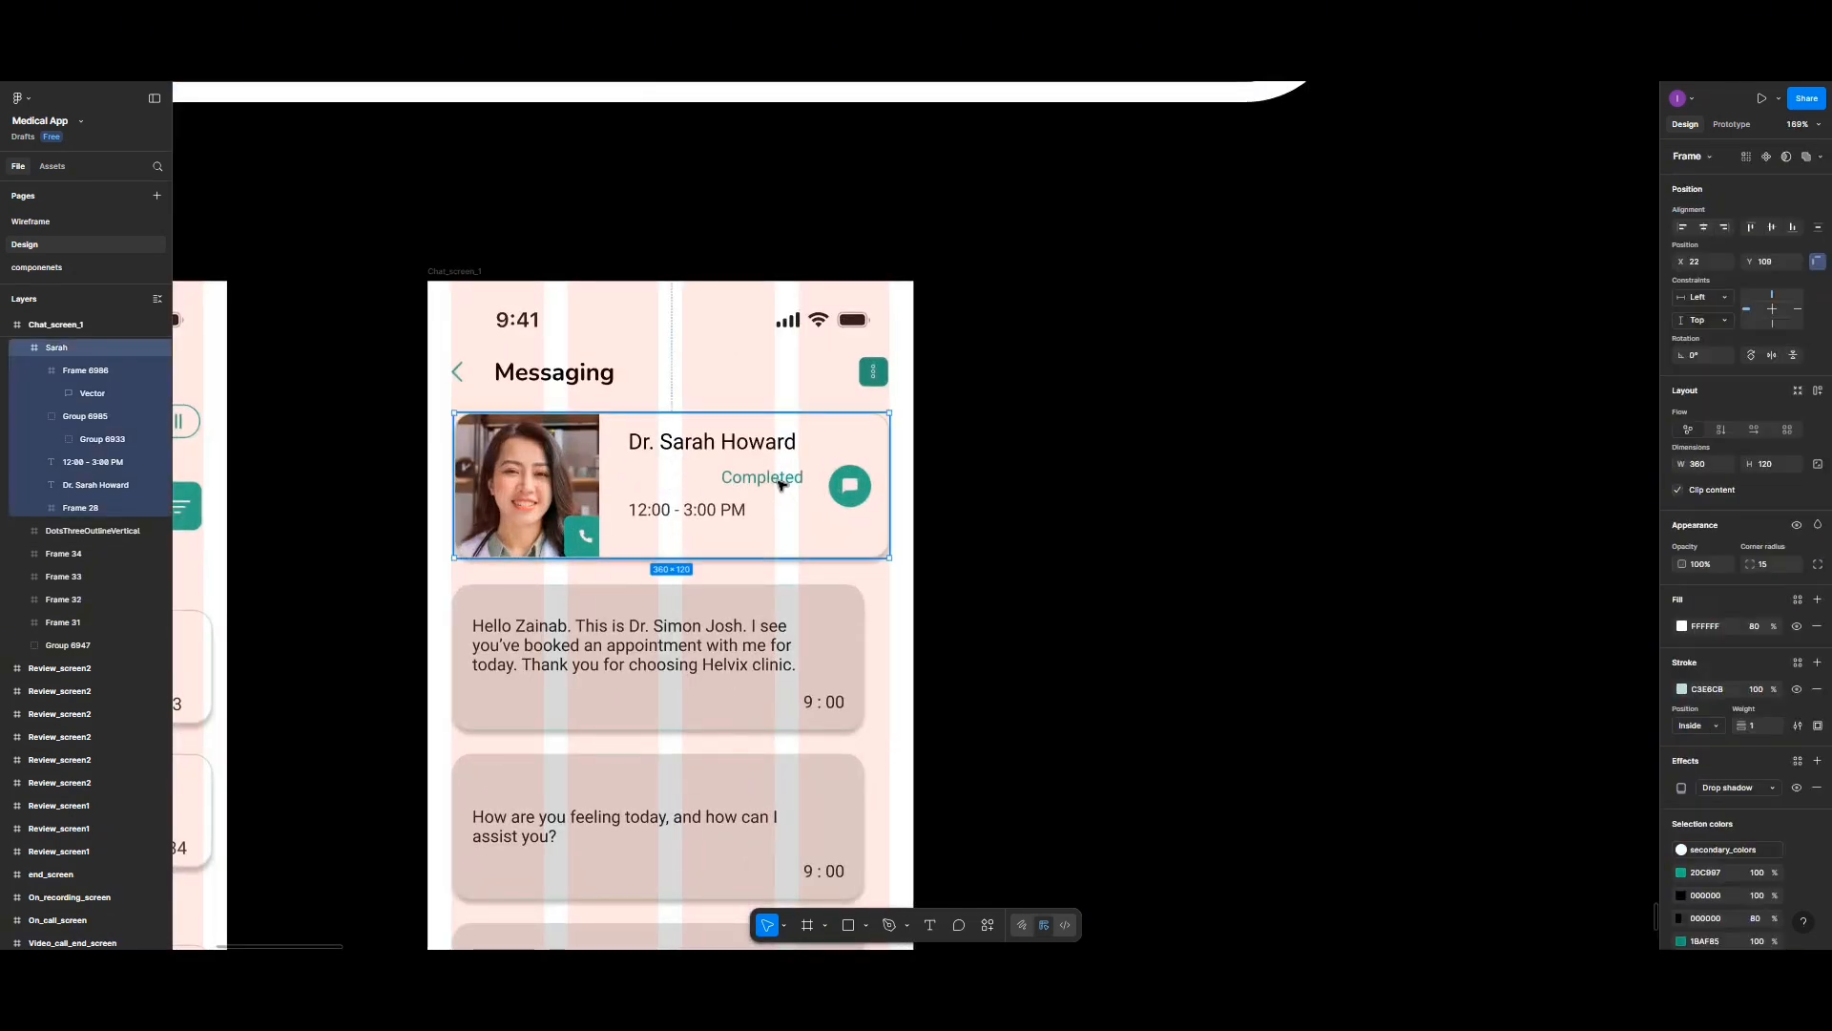
double_click(780, 485)
key(Delete)
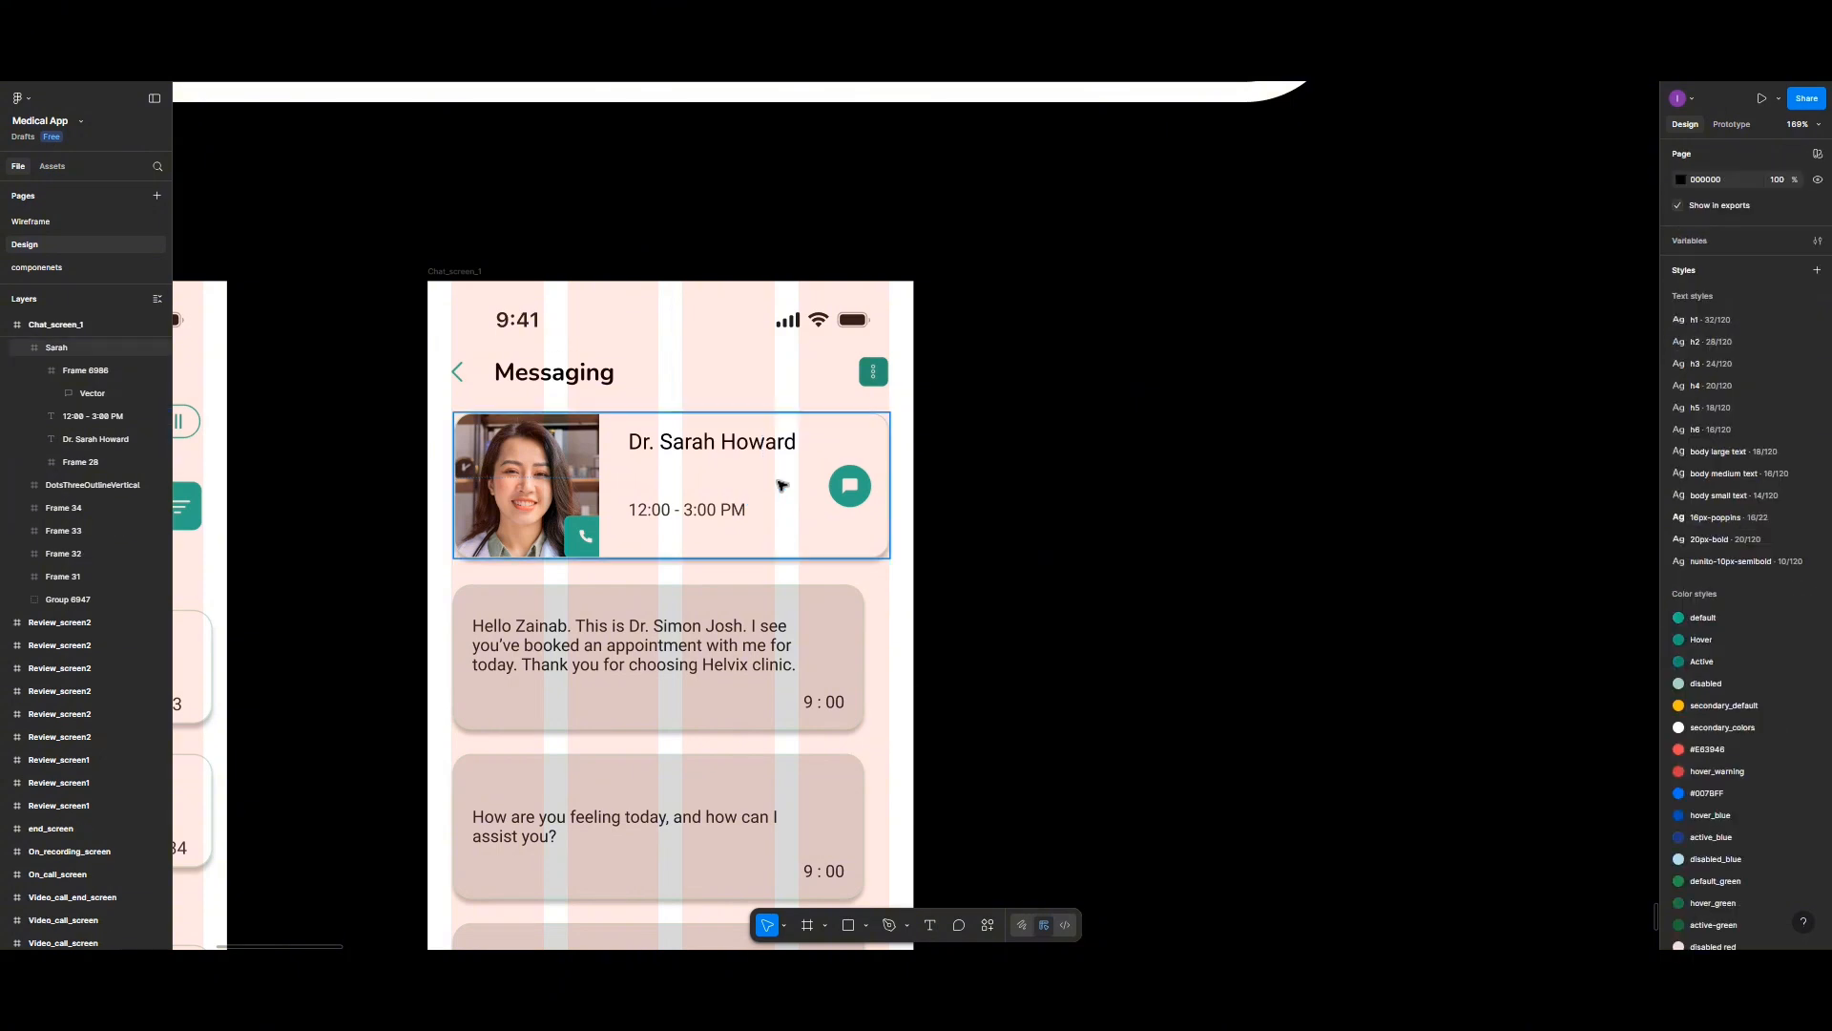
Step: Move the 12:00 - 3:00 PM text up to Y 44, directly below the doctor's name in the card
click(737, 515)
click(731, 515)
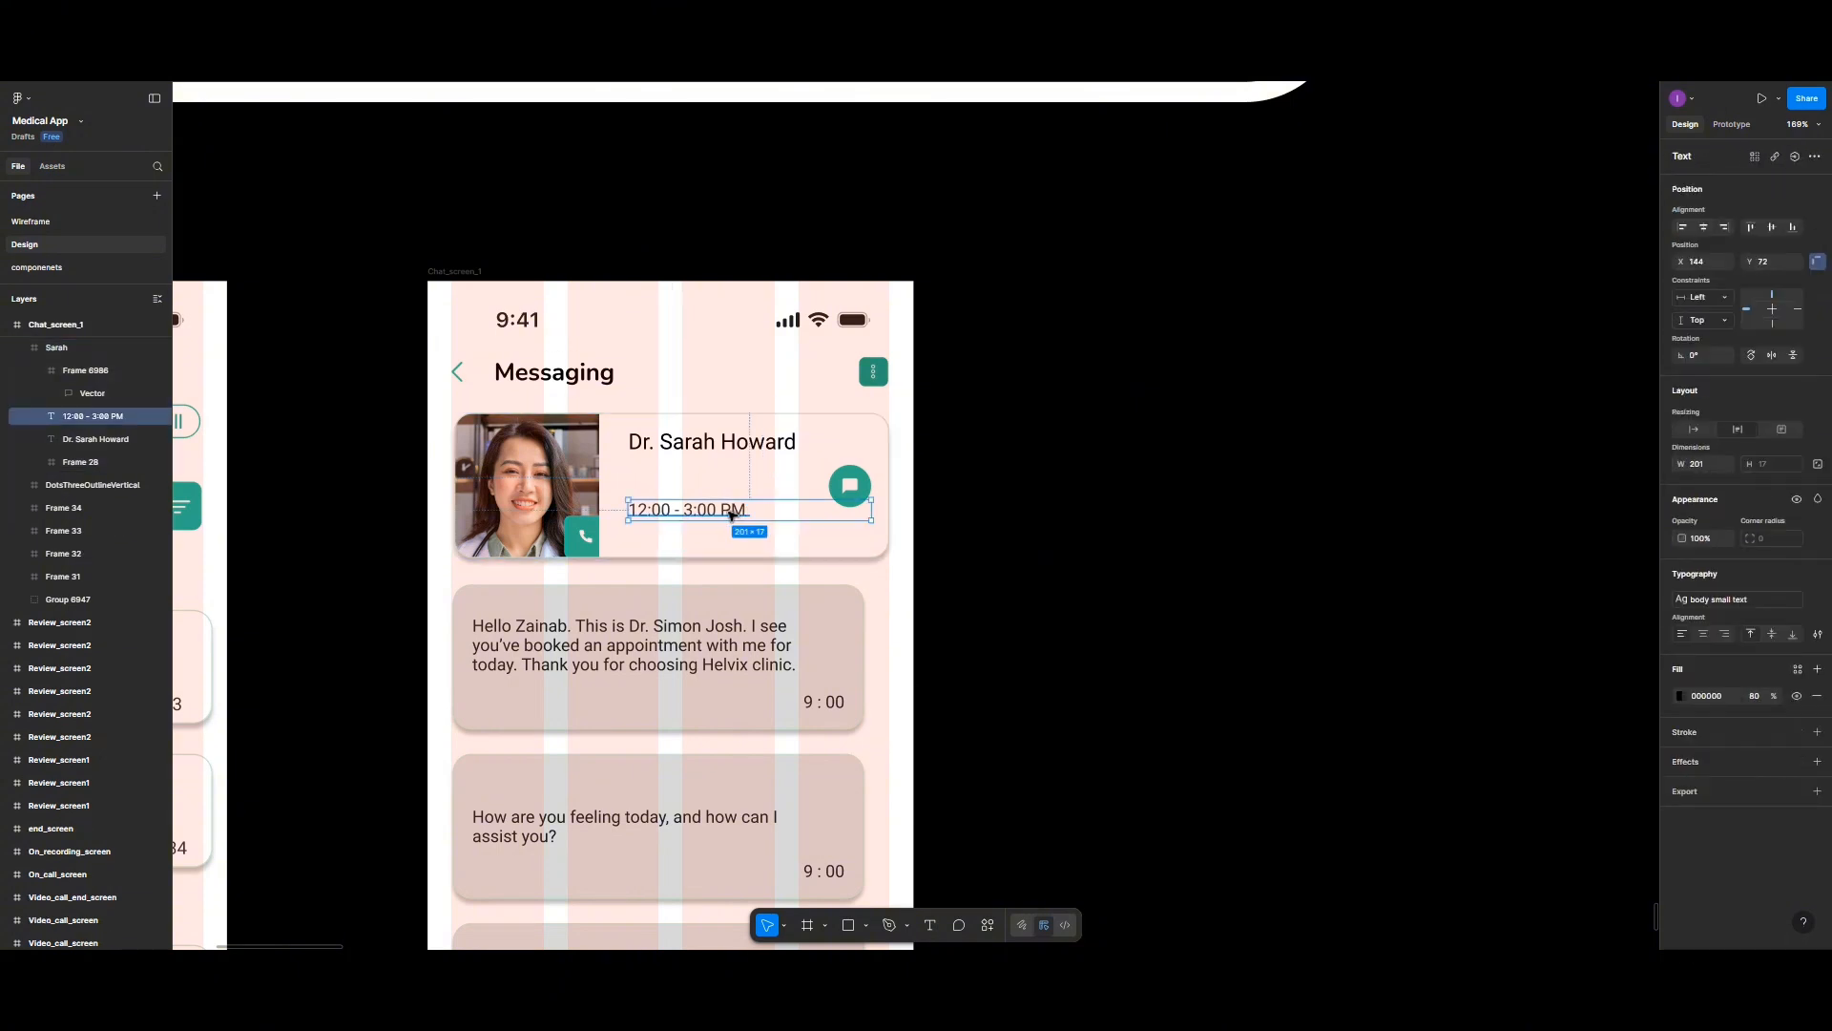
drag(731, 515, 731, 480)
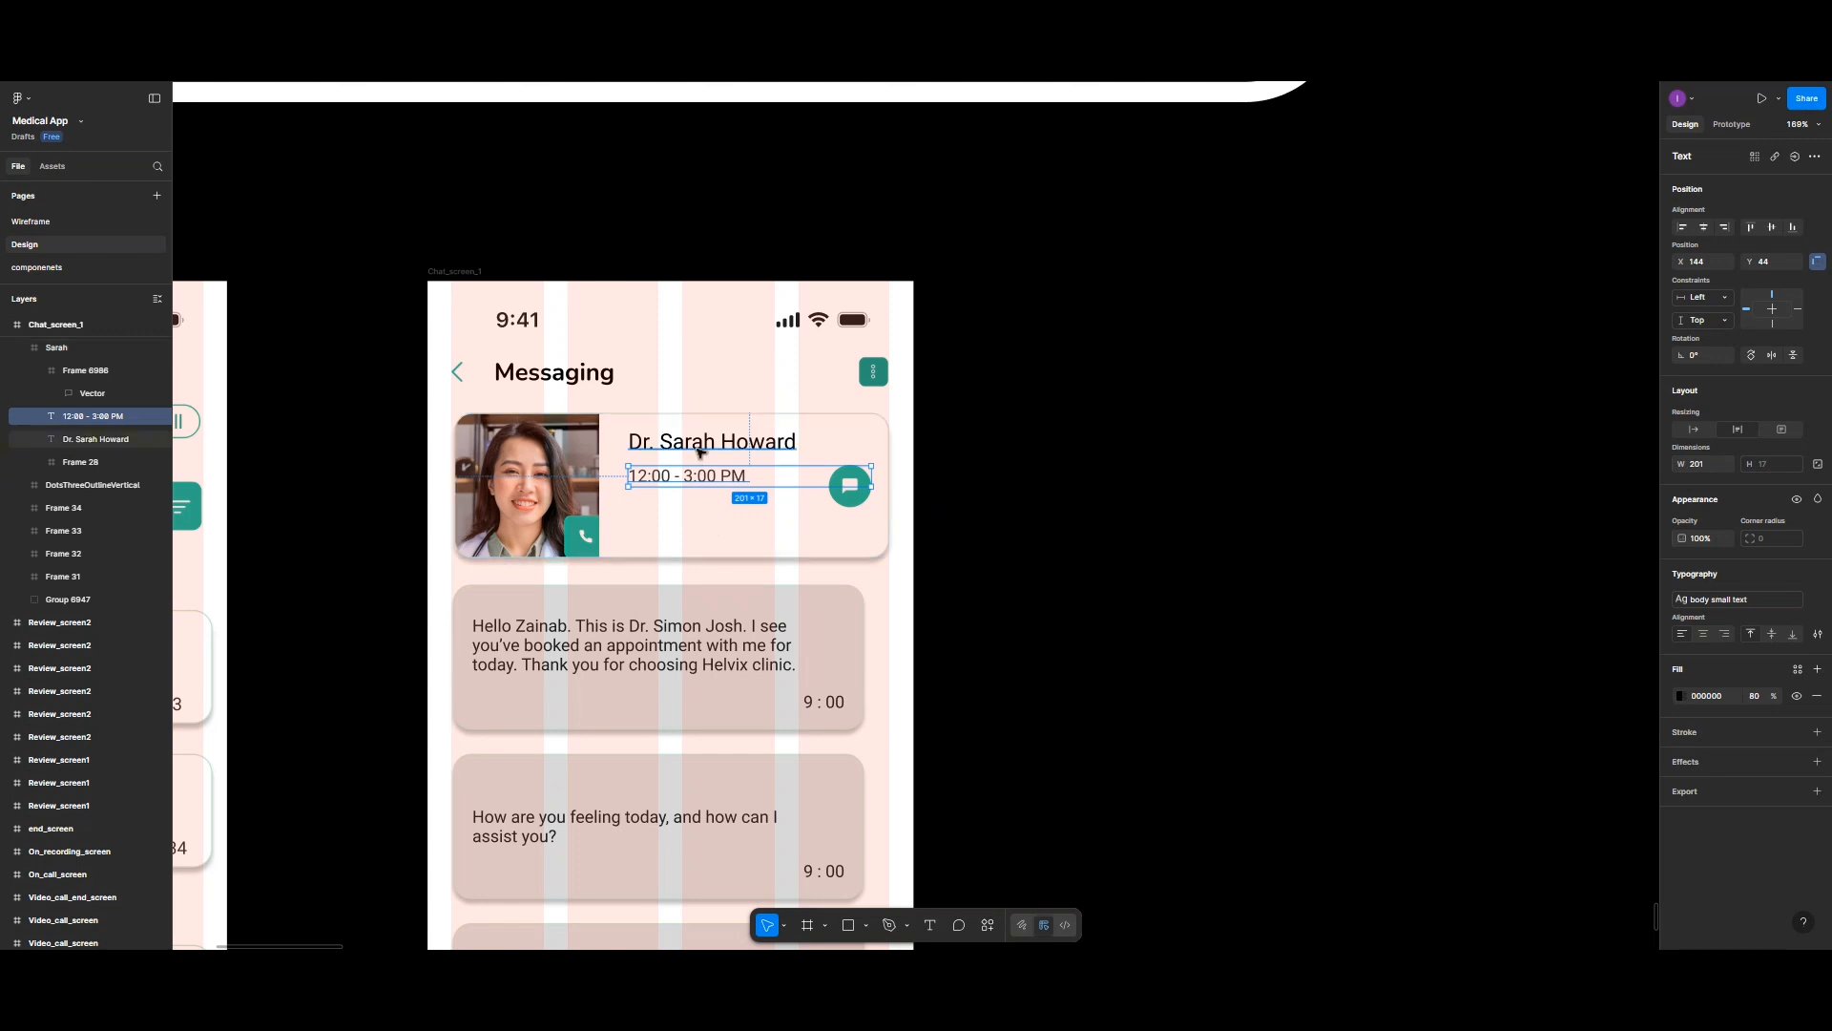
Step: Group the doctor's name with the time text and center the group vertically in the card
shift+click(701, 451)
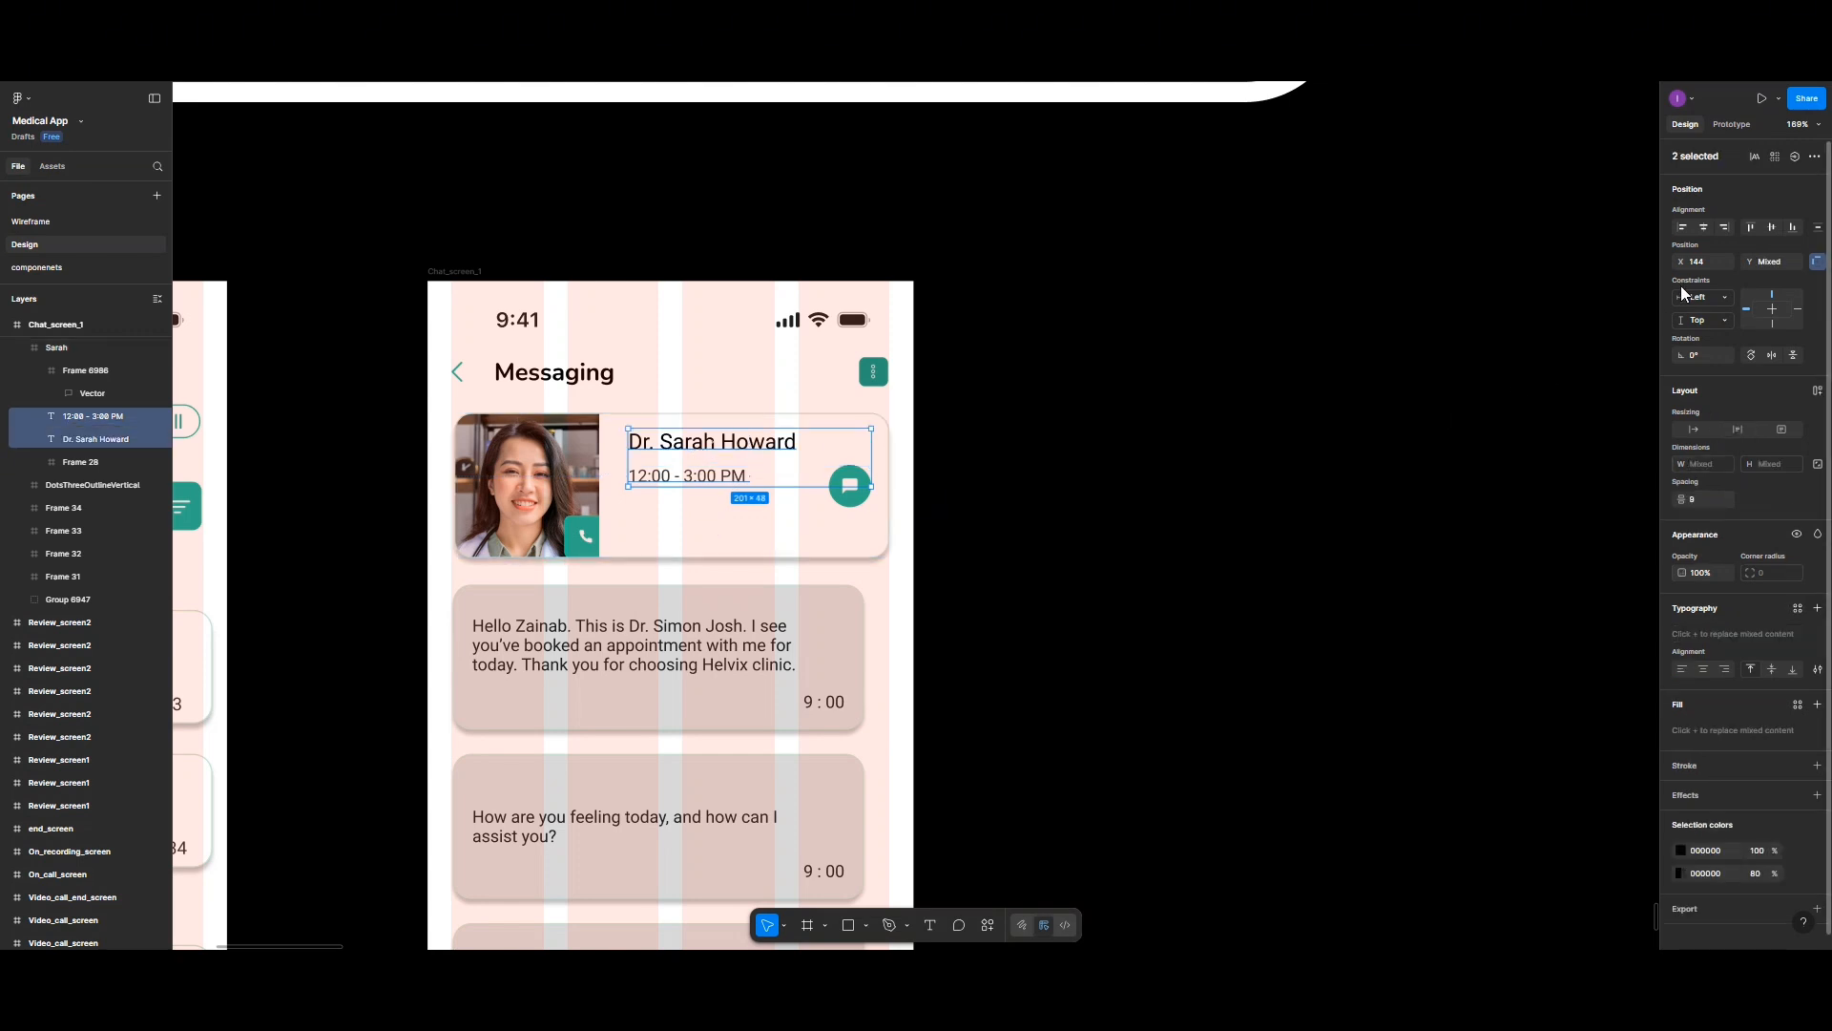
key(ctrl+g)
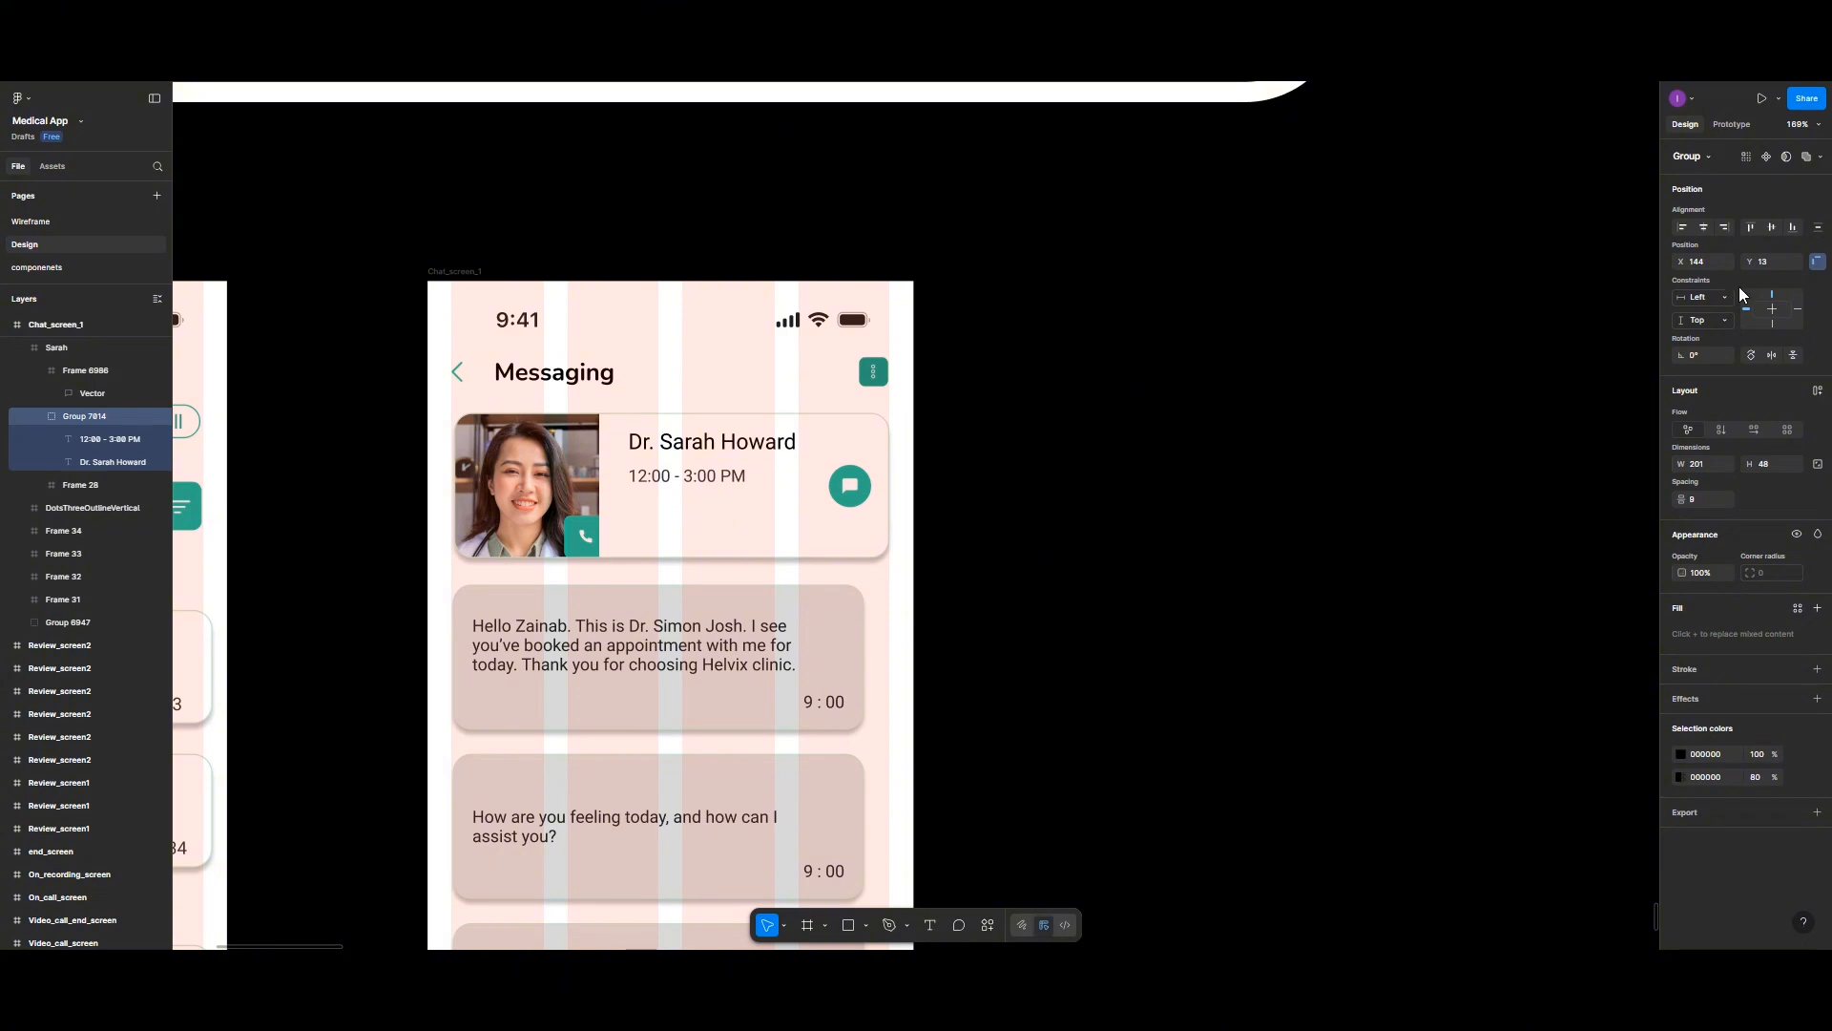
click(1770, 230)
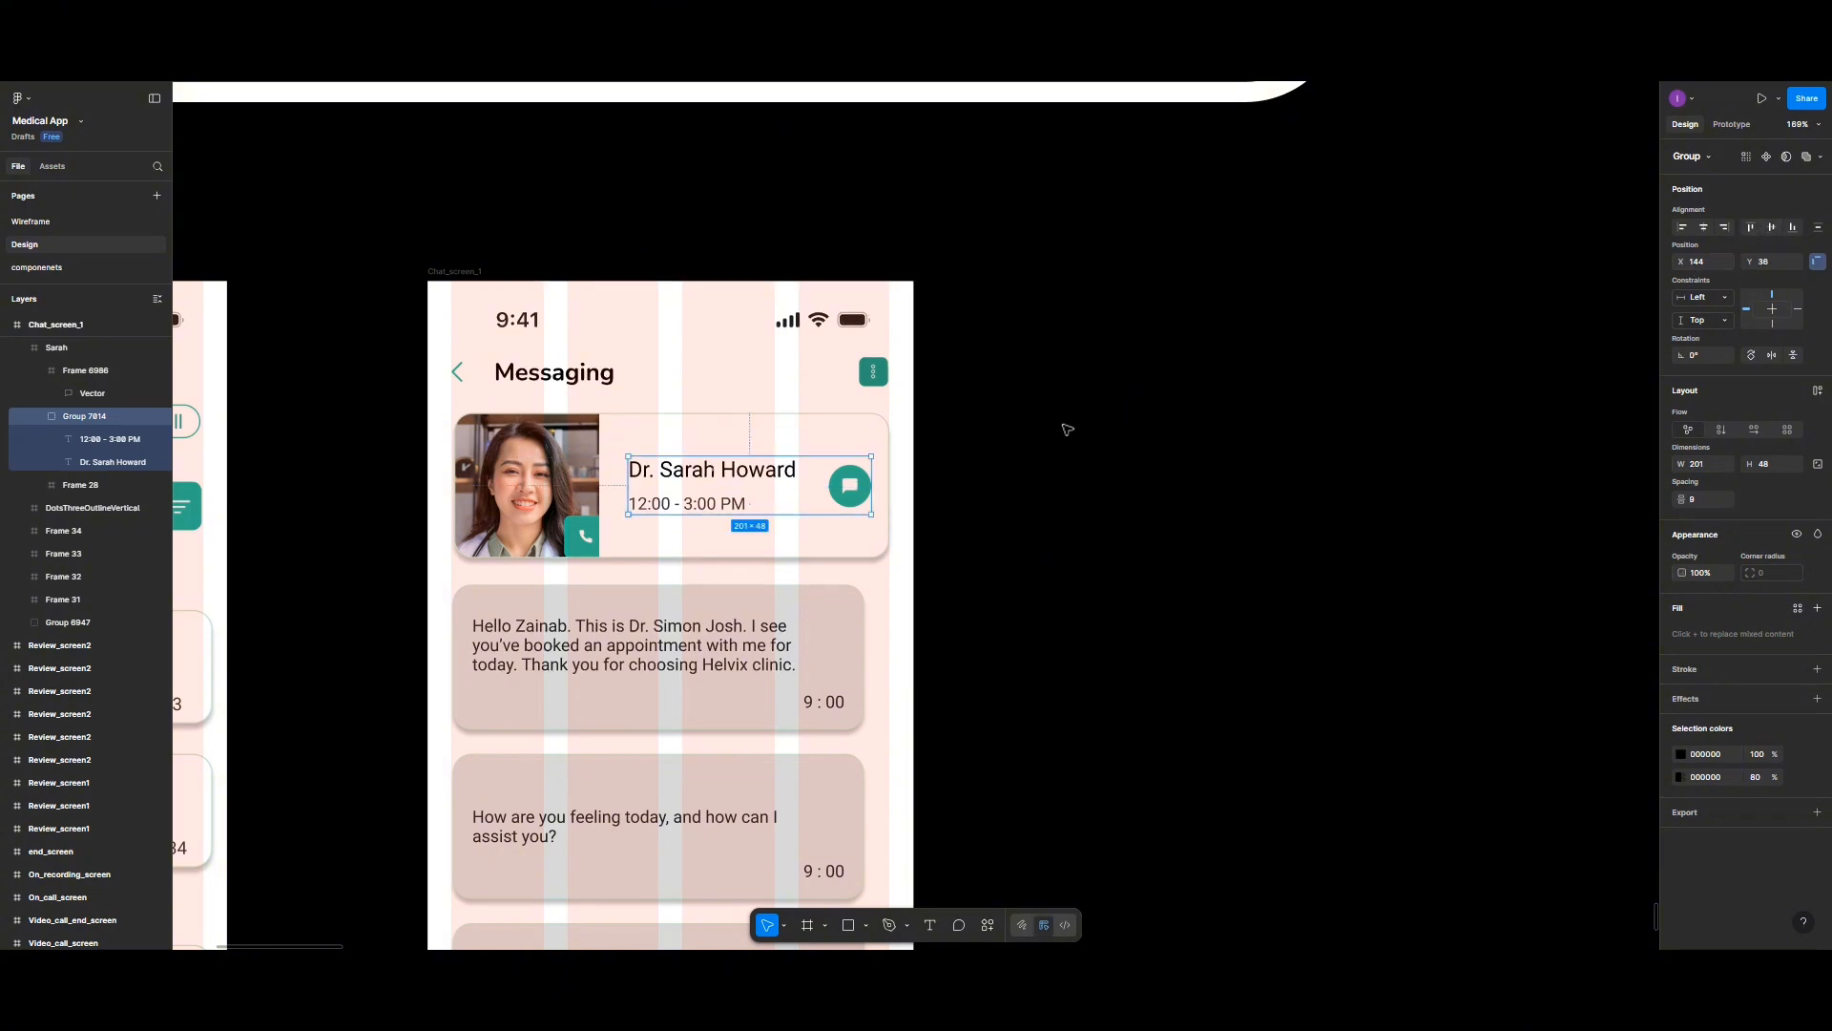
Step: Change the time in the Messaging screen's first message bubble to 12 : 00
scroll(723, 531, down, 1)
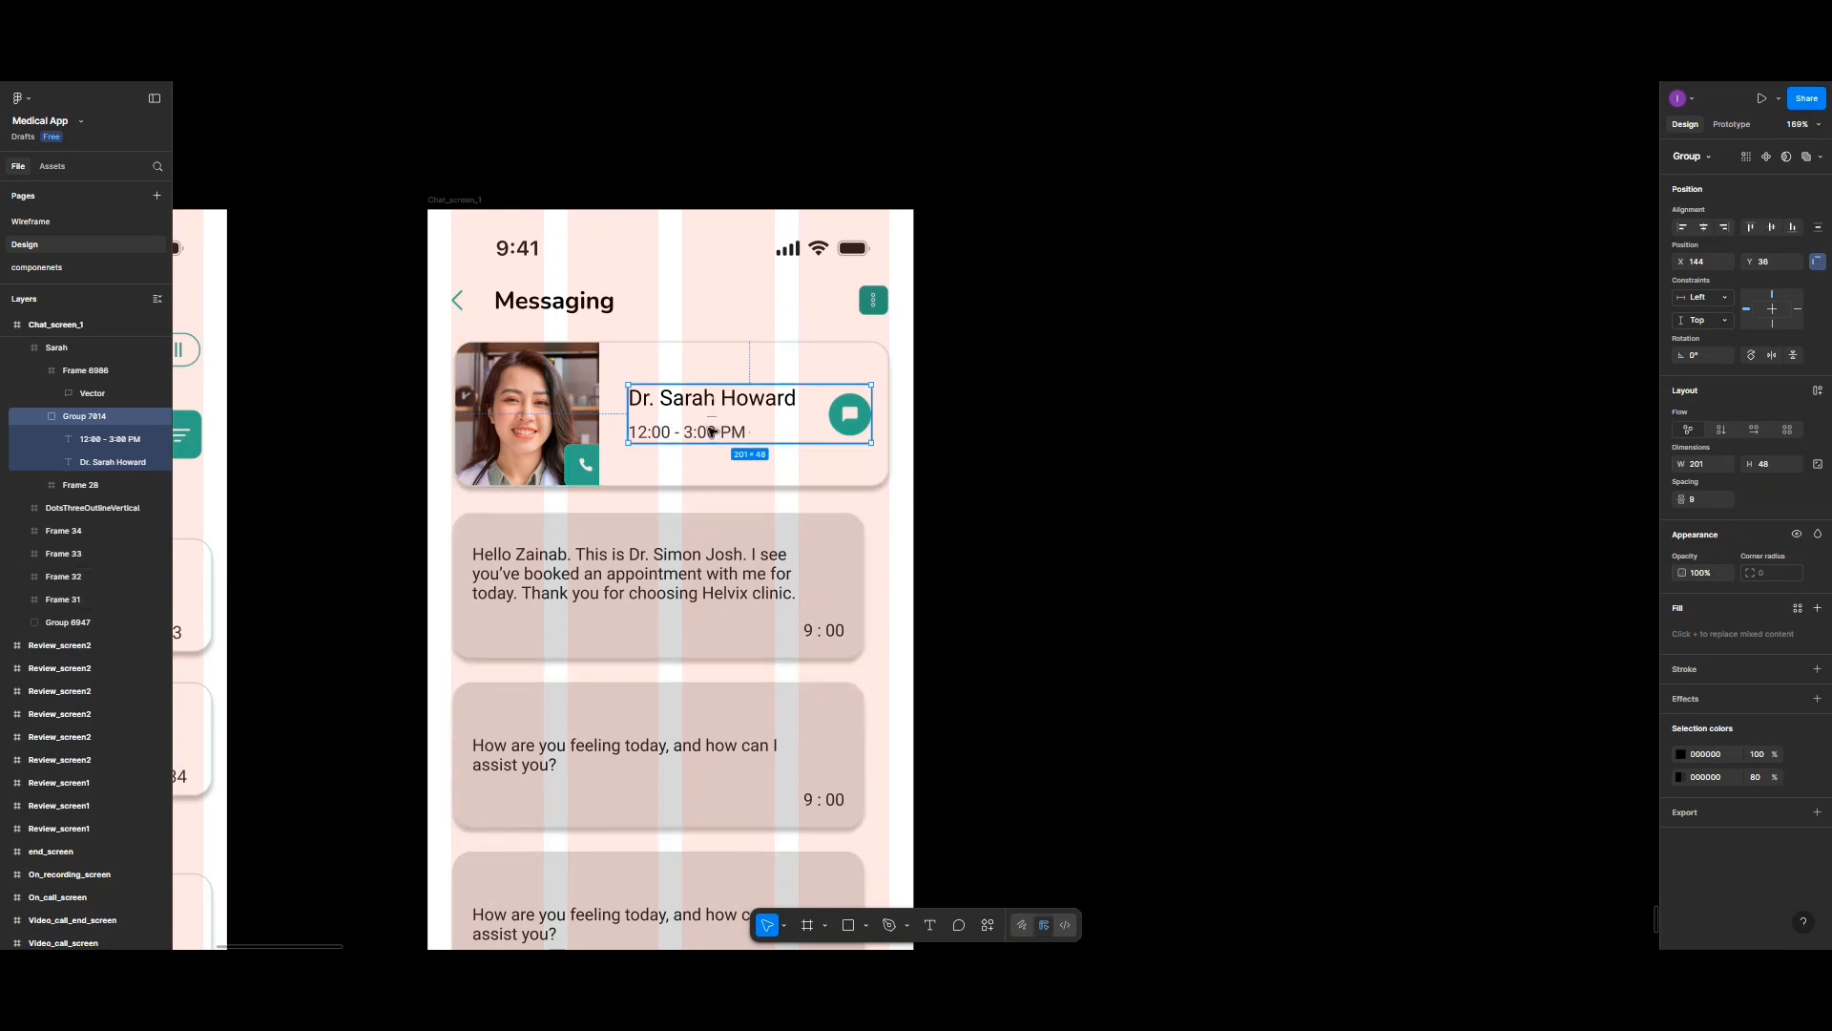
double_click(813, 634)
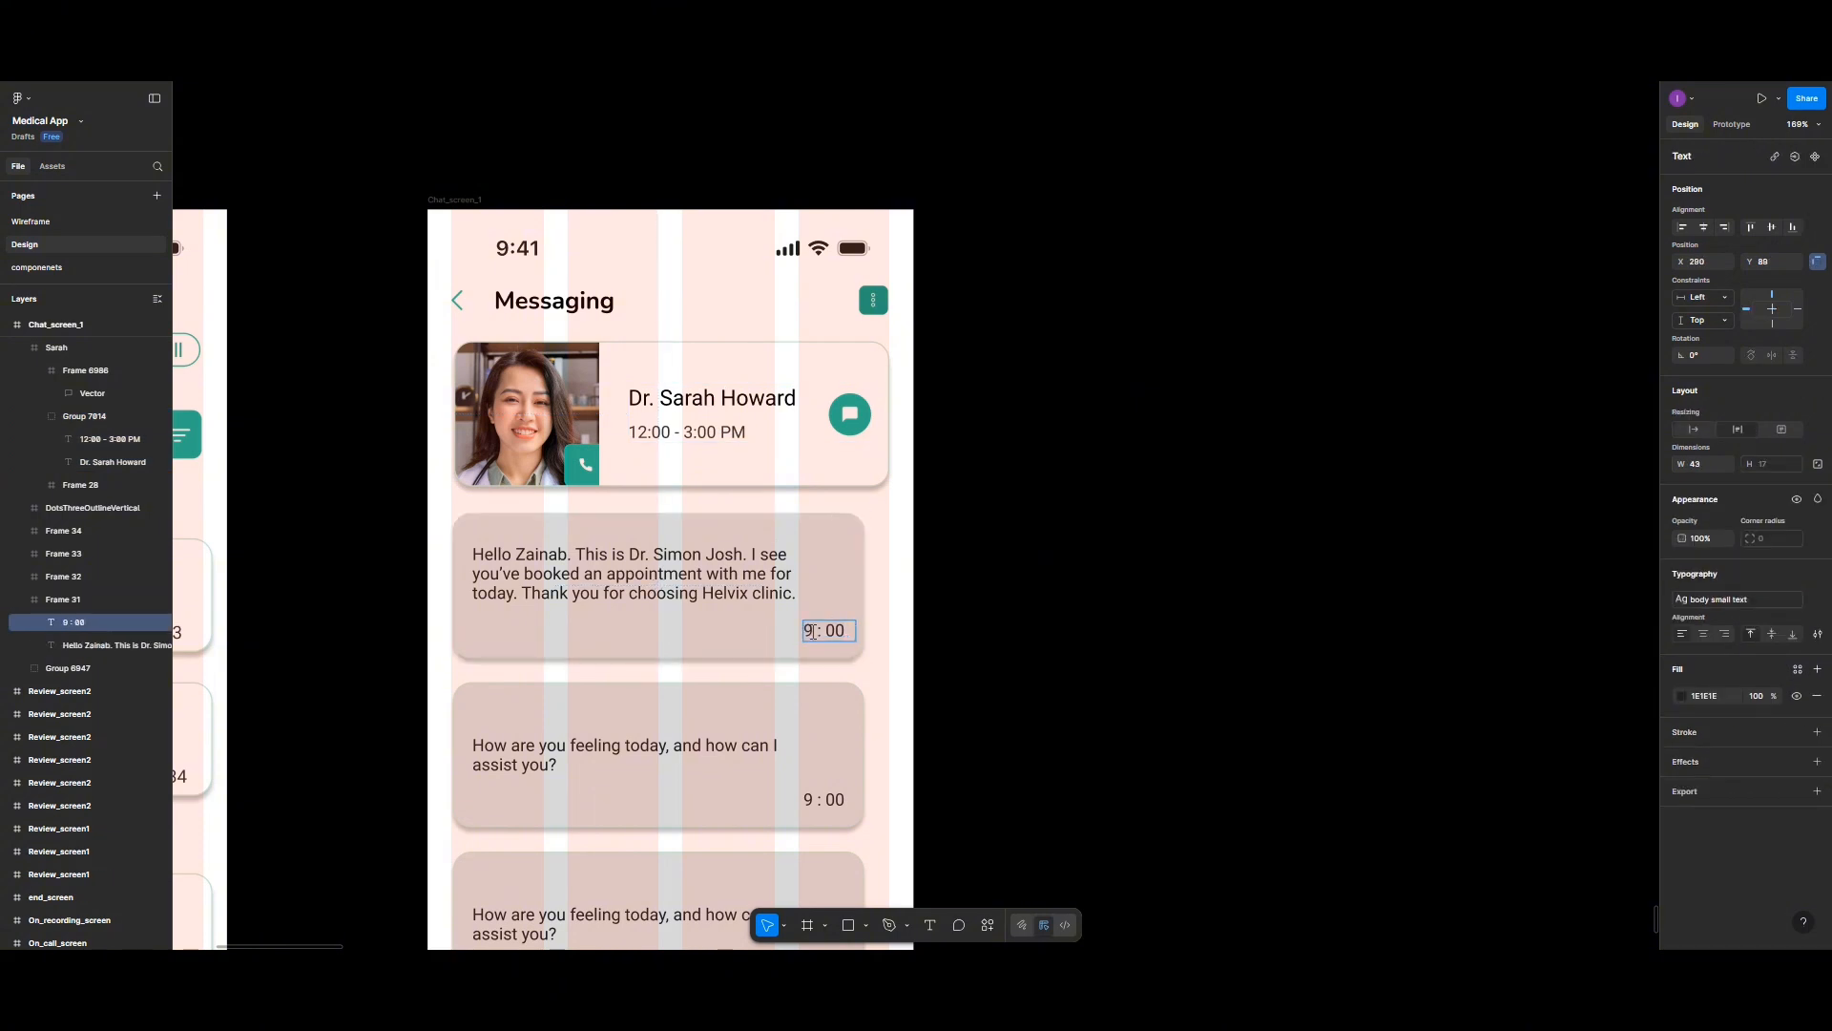
key(BackSpace)
text(12)
scroll(823, 641, down, 5)
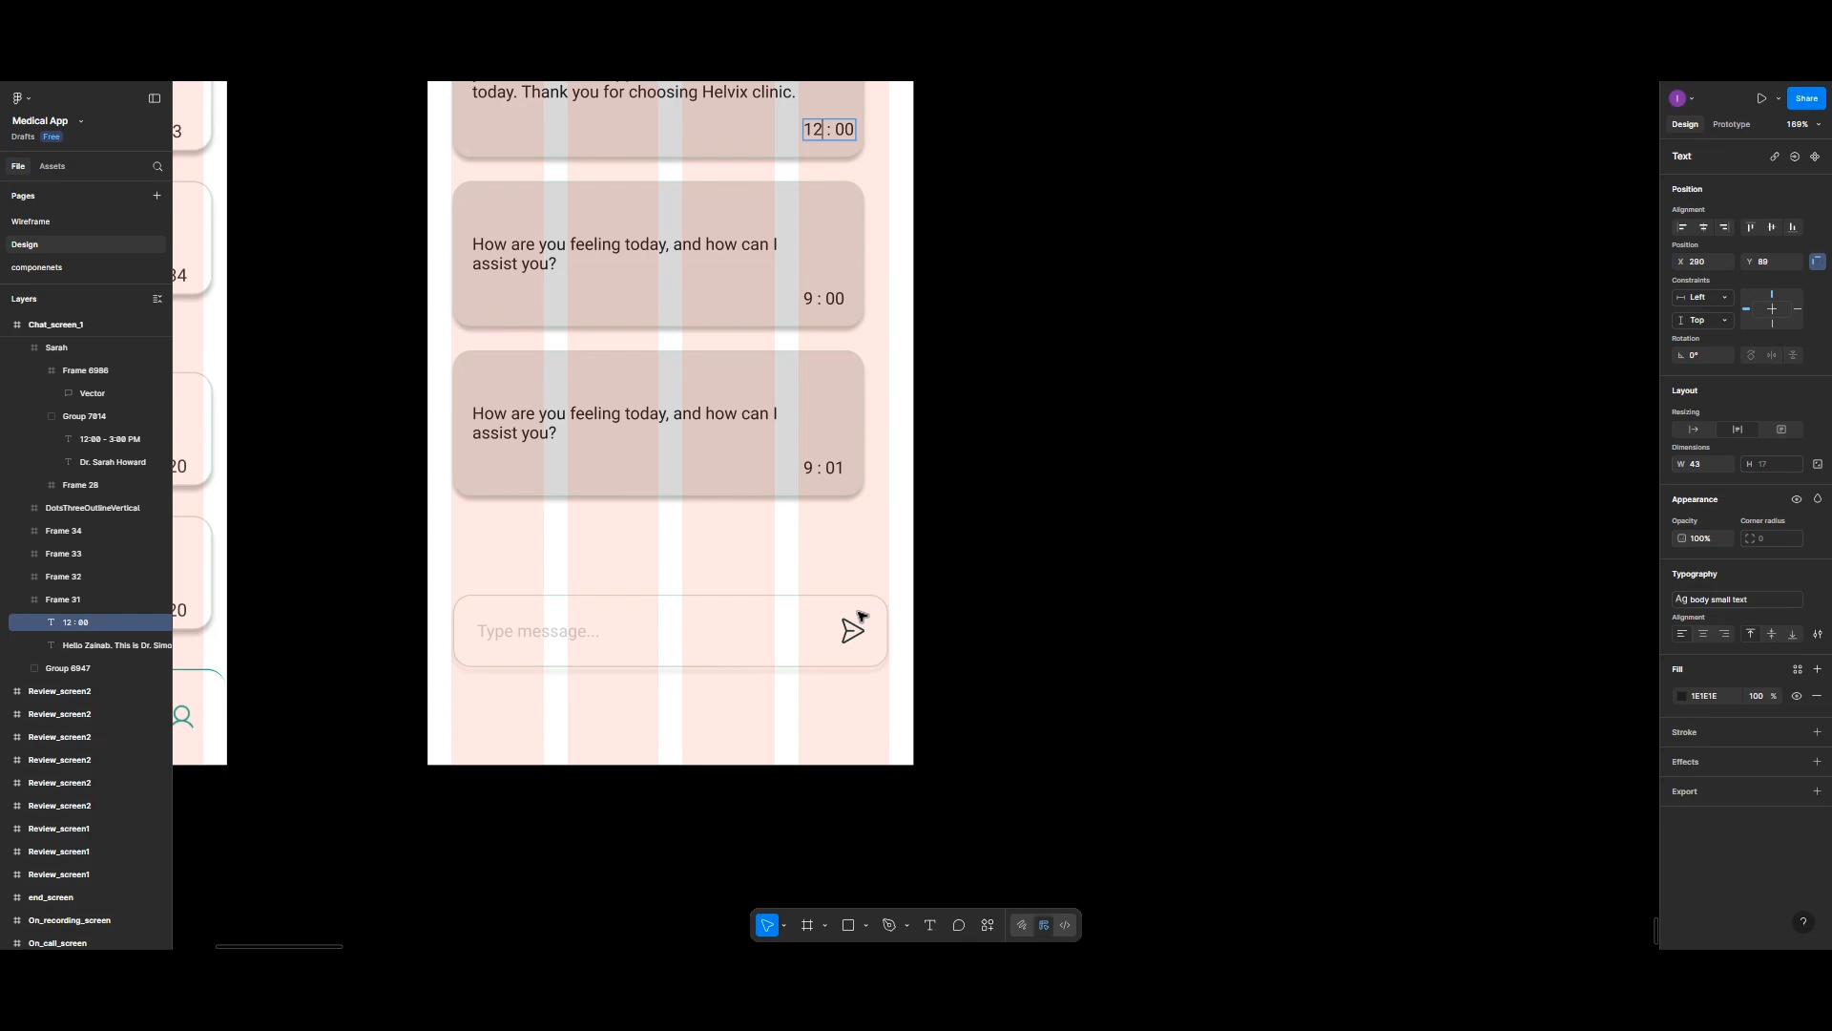
Step: Rename the History screen's frame to Chat_history1
scroll(859, 611, down, 5)
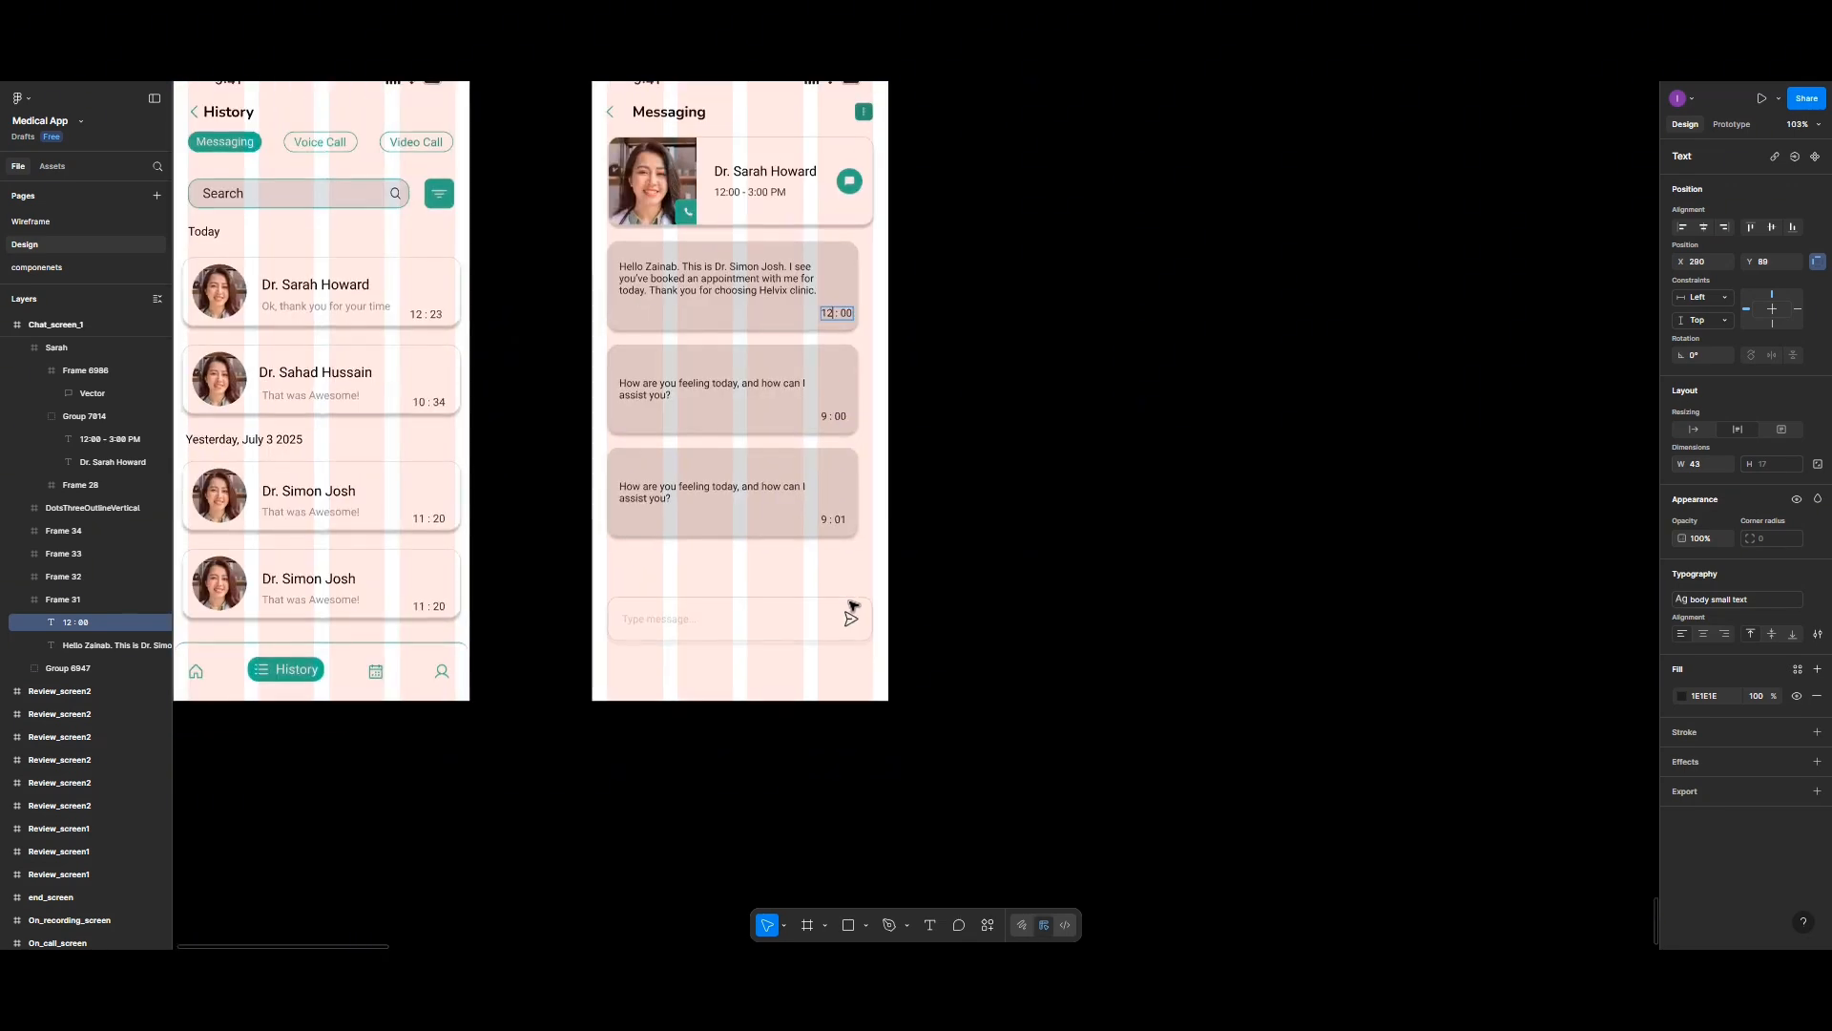
scroll(854, 605, left, 5)
scroll(853, 605, down, 3)
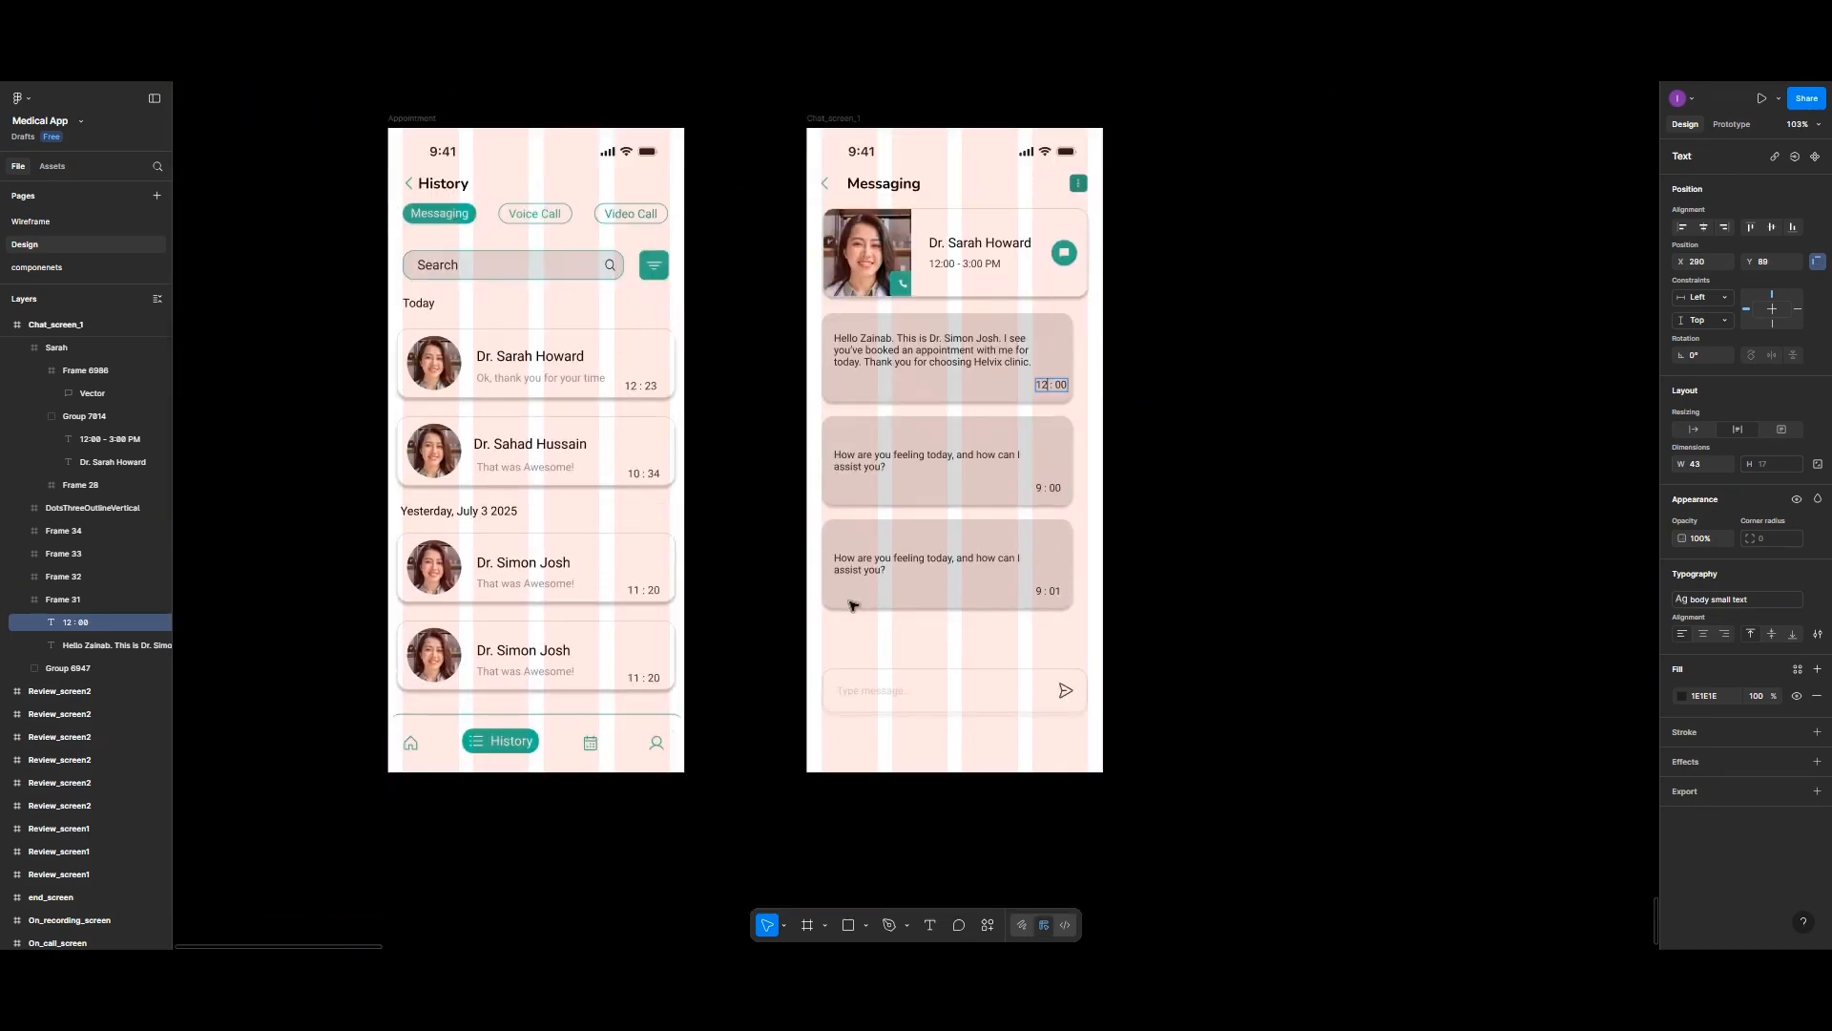
click(426, 119)
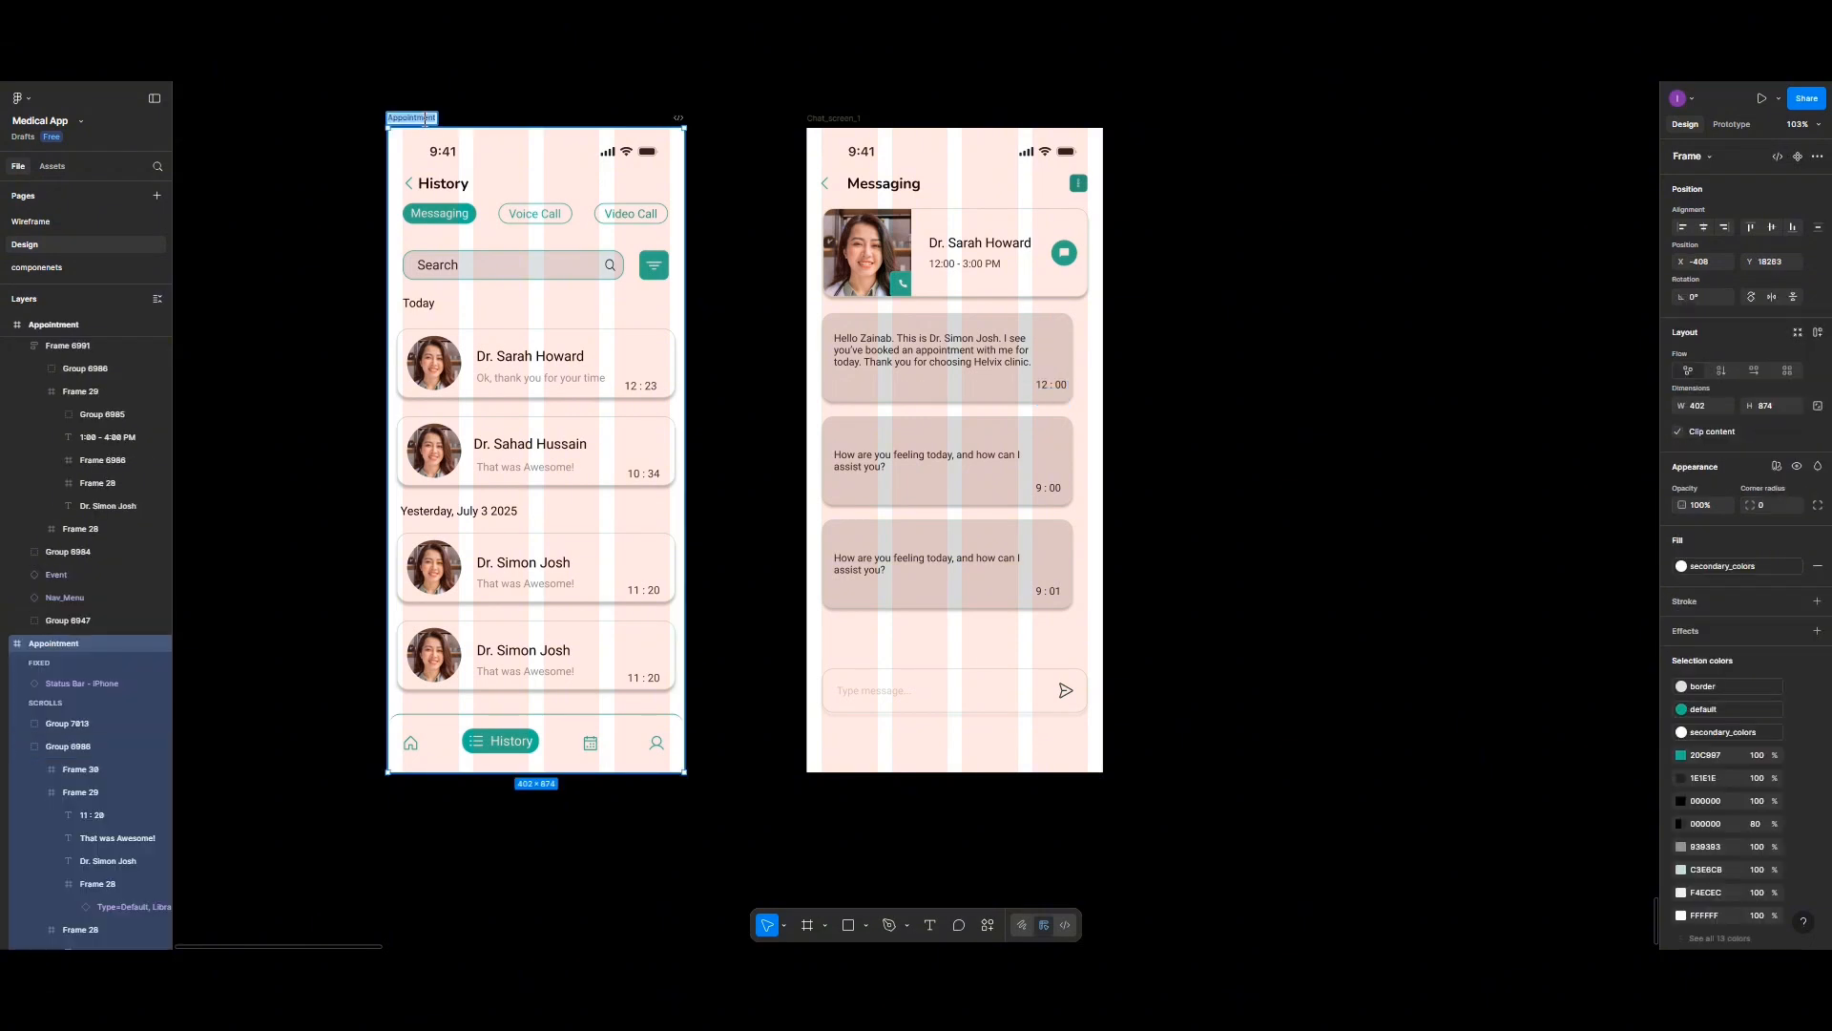
text(Chat_history)
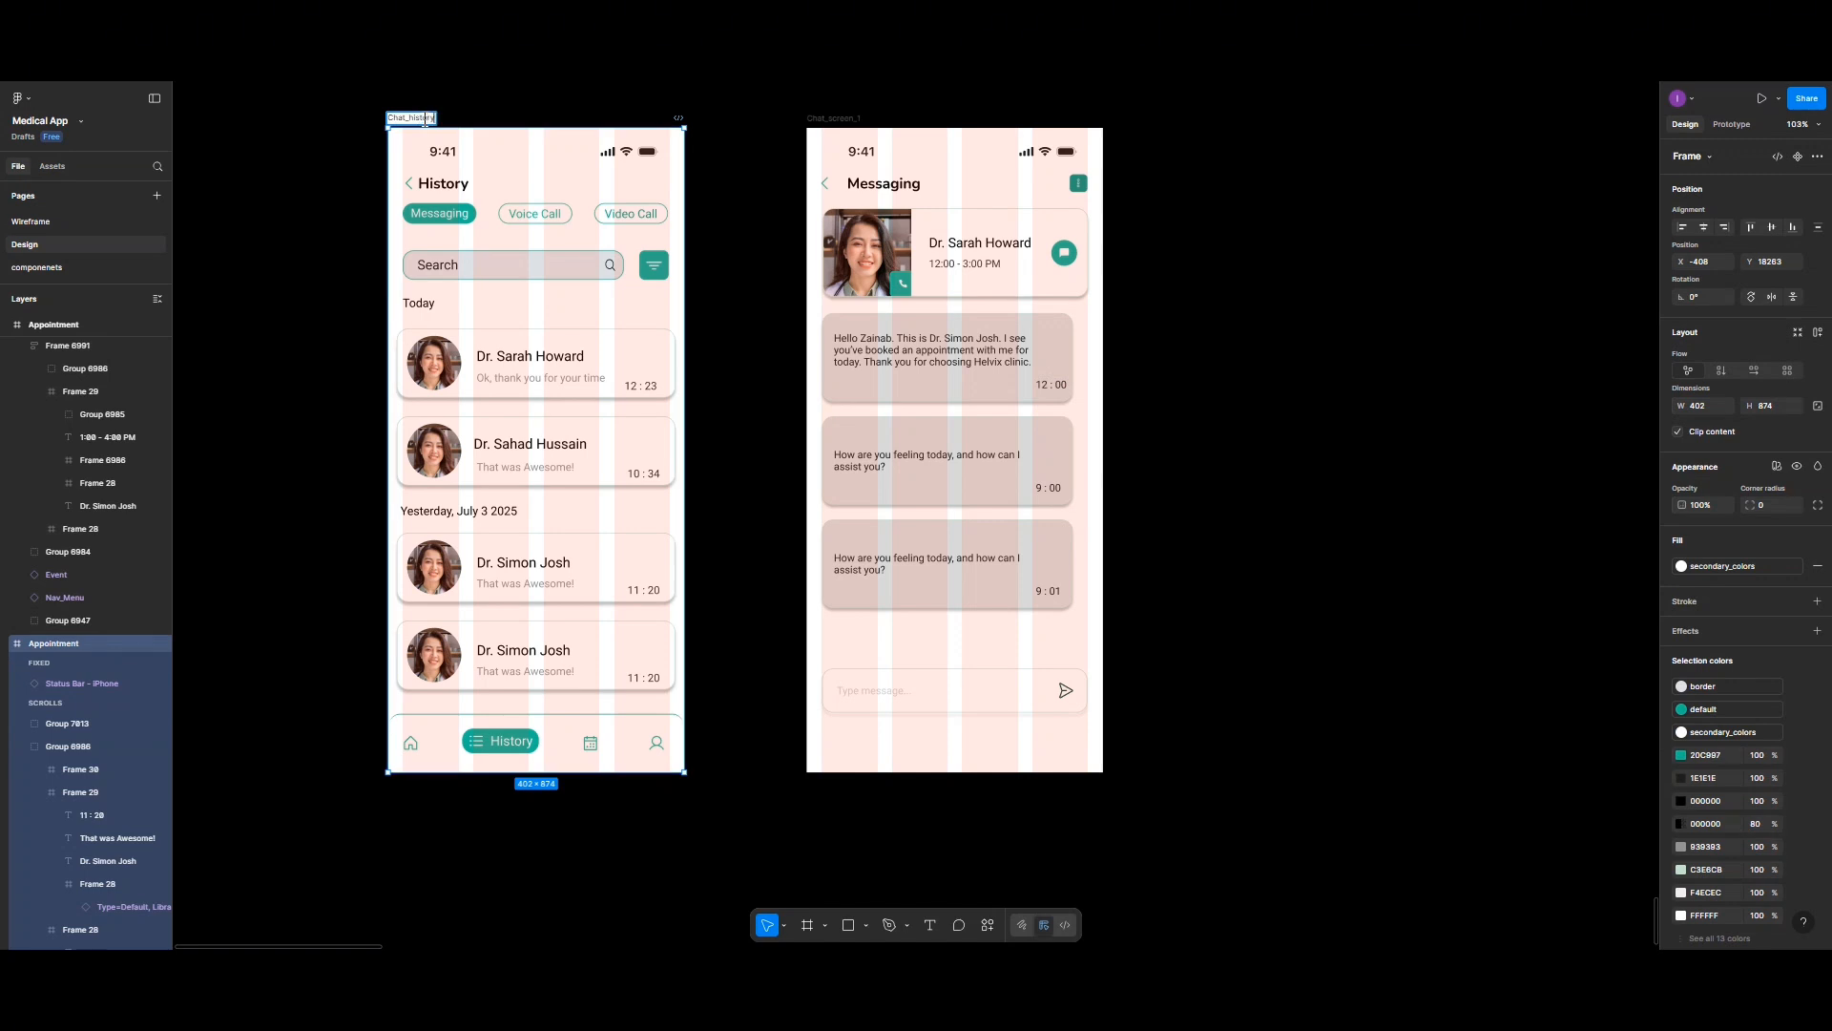
Step: Rename the Messaging screen's frame to Chat_history2
double_click(857, 118)
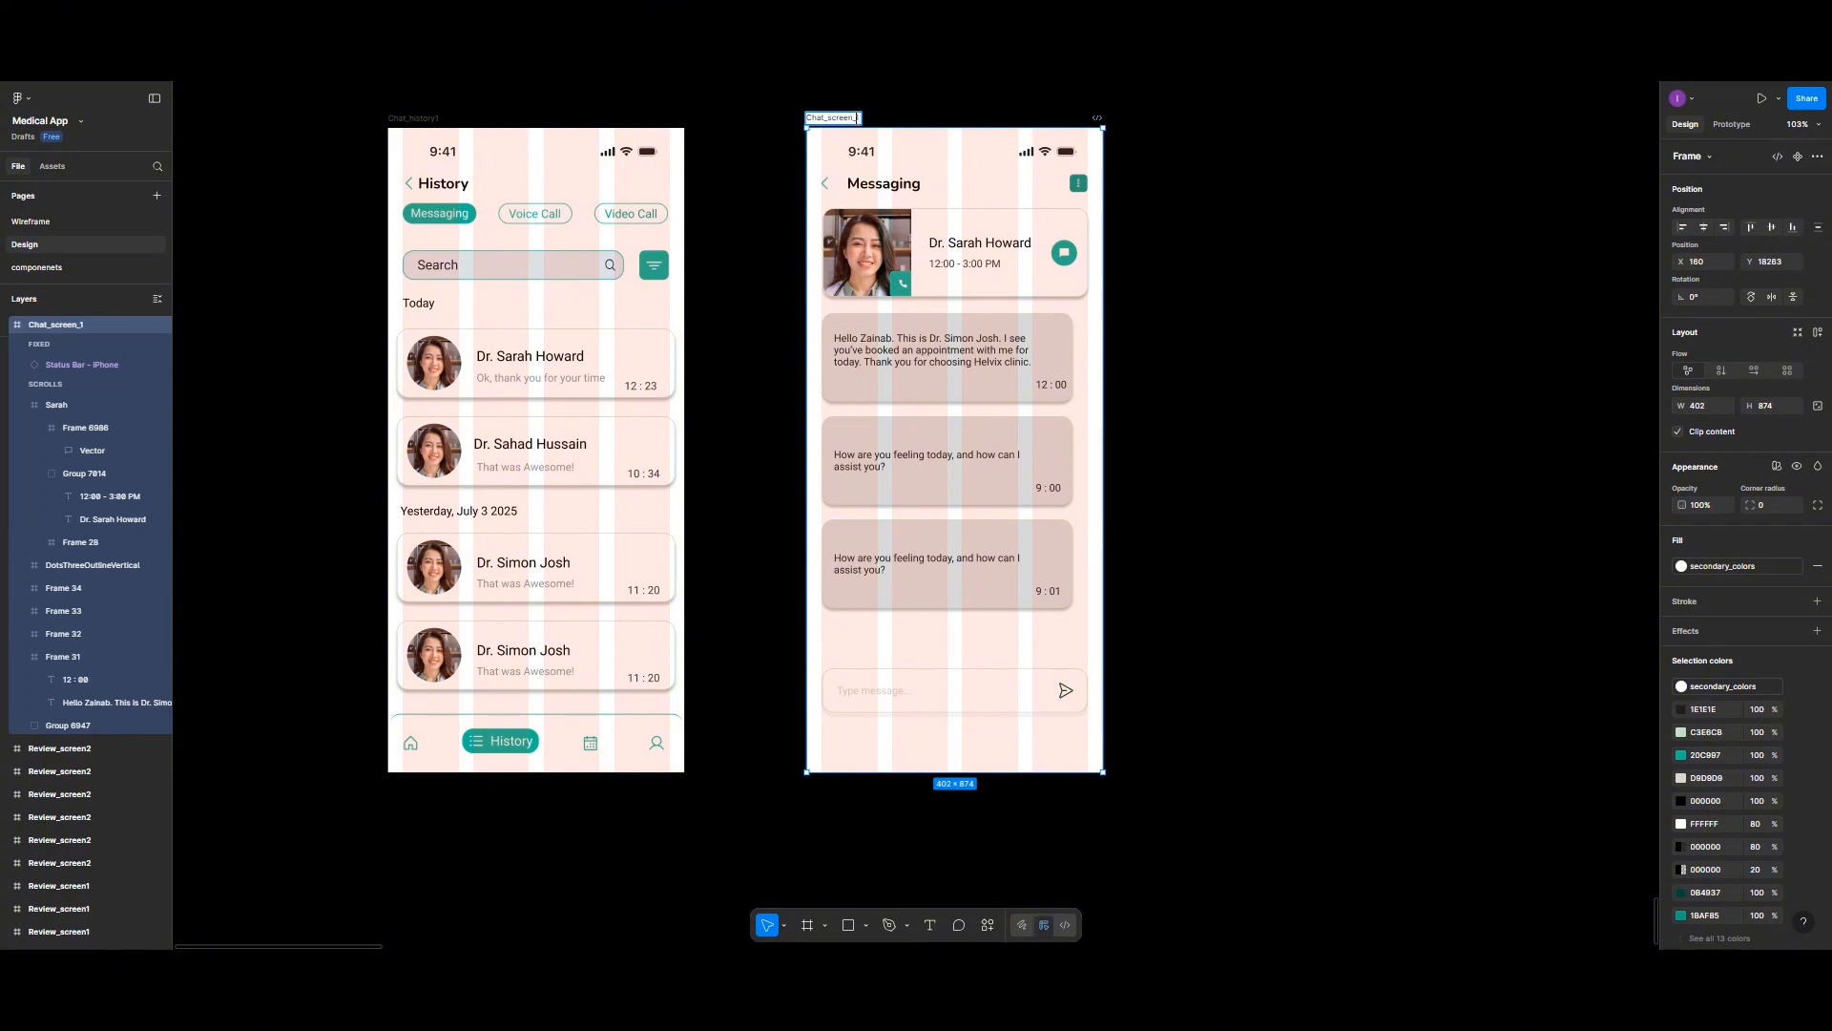
key(BackSpace)
key(BackSpace)
key(BackSpace)
key(BackSpace)
key(BackSpace)
key(BackSpace)
key(BackSpace)
text(_histo)
text(ry)
text(_)
scroll(769, 553, up, 1)
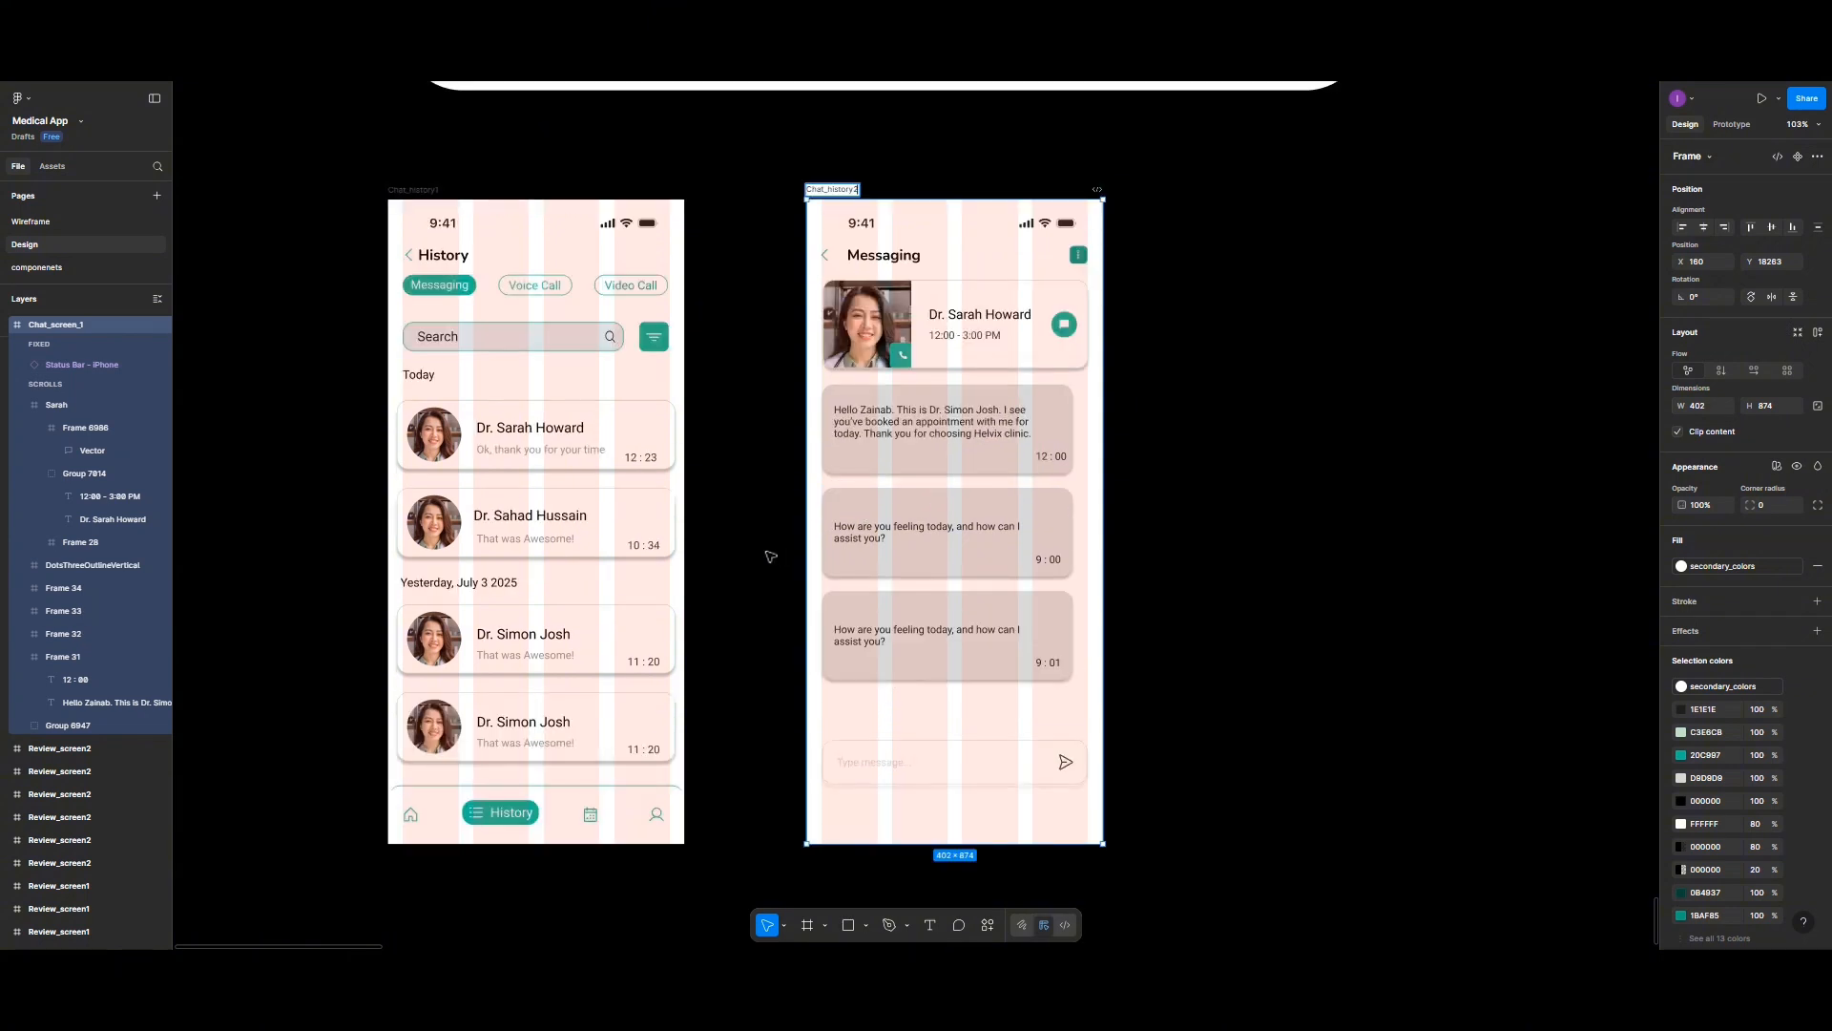
Step: Preview the Chat_history1 frame as a running prototype in a device mockup, and close the preview
click(410, 190)
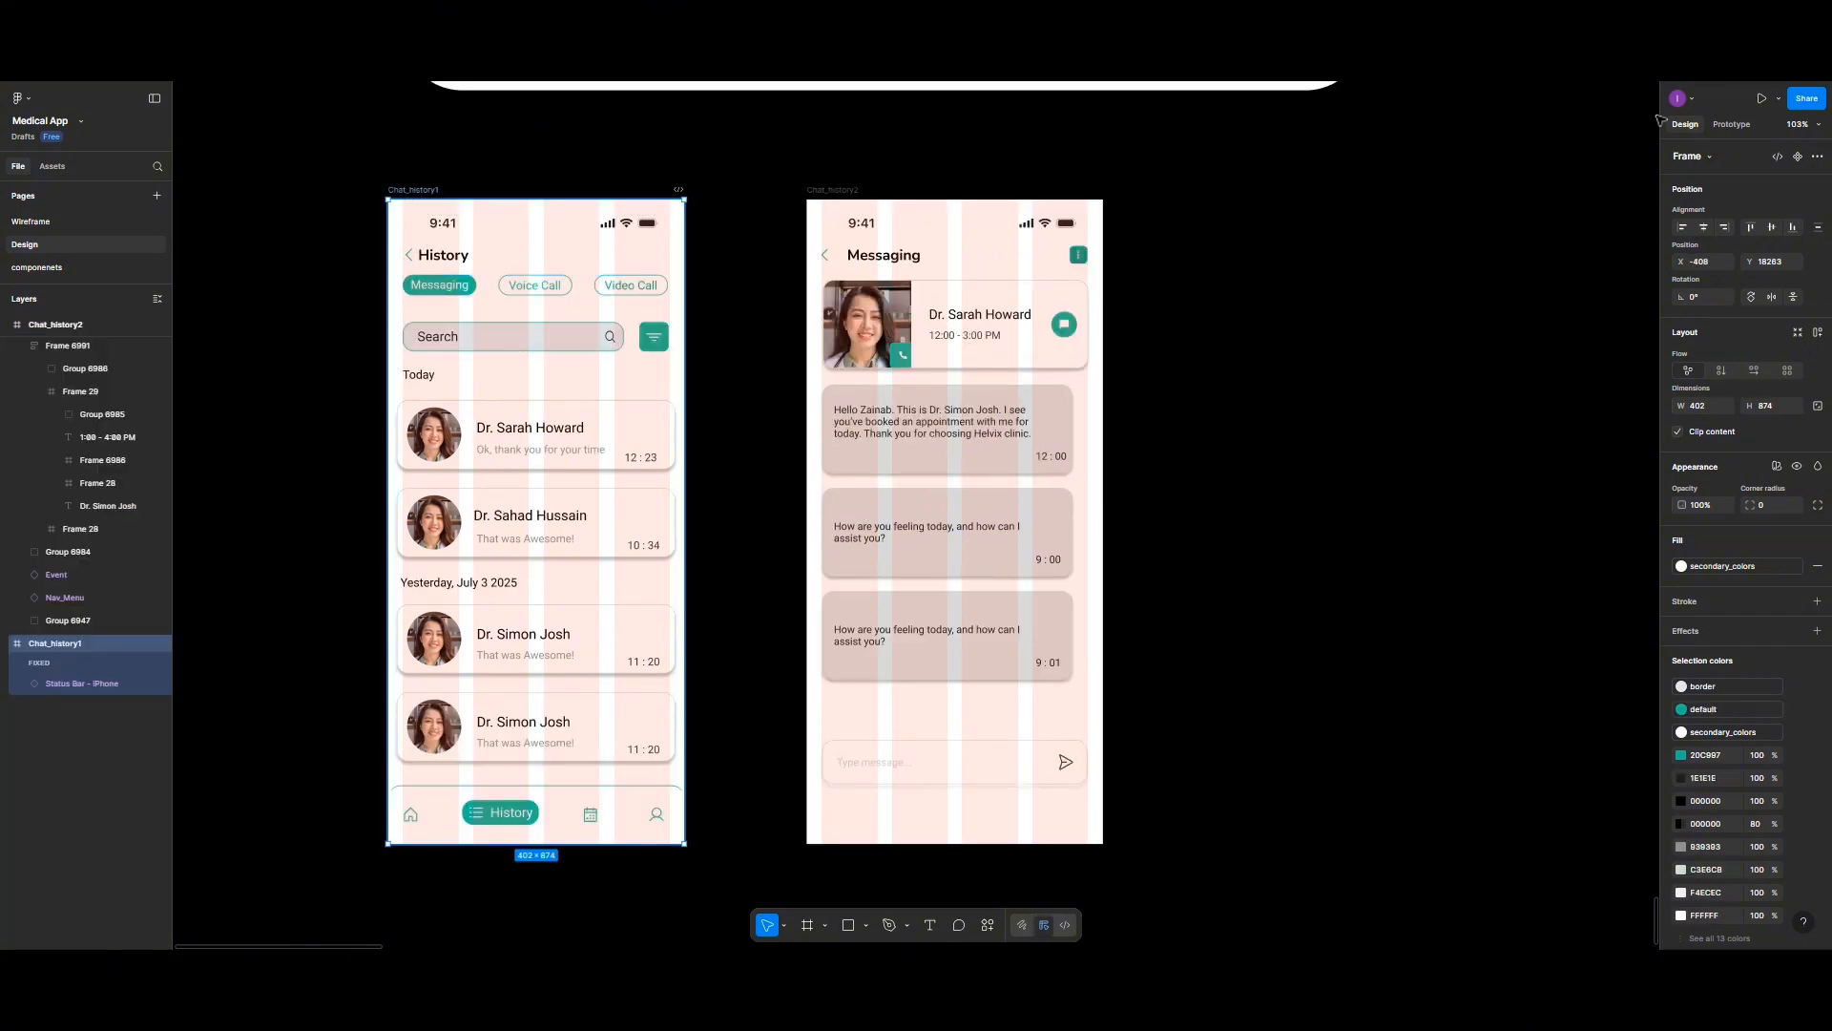
click(1778, 99)
click(1701, 148)
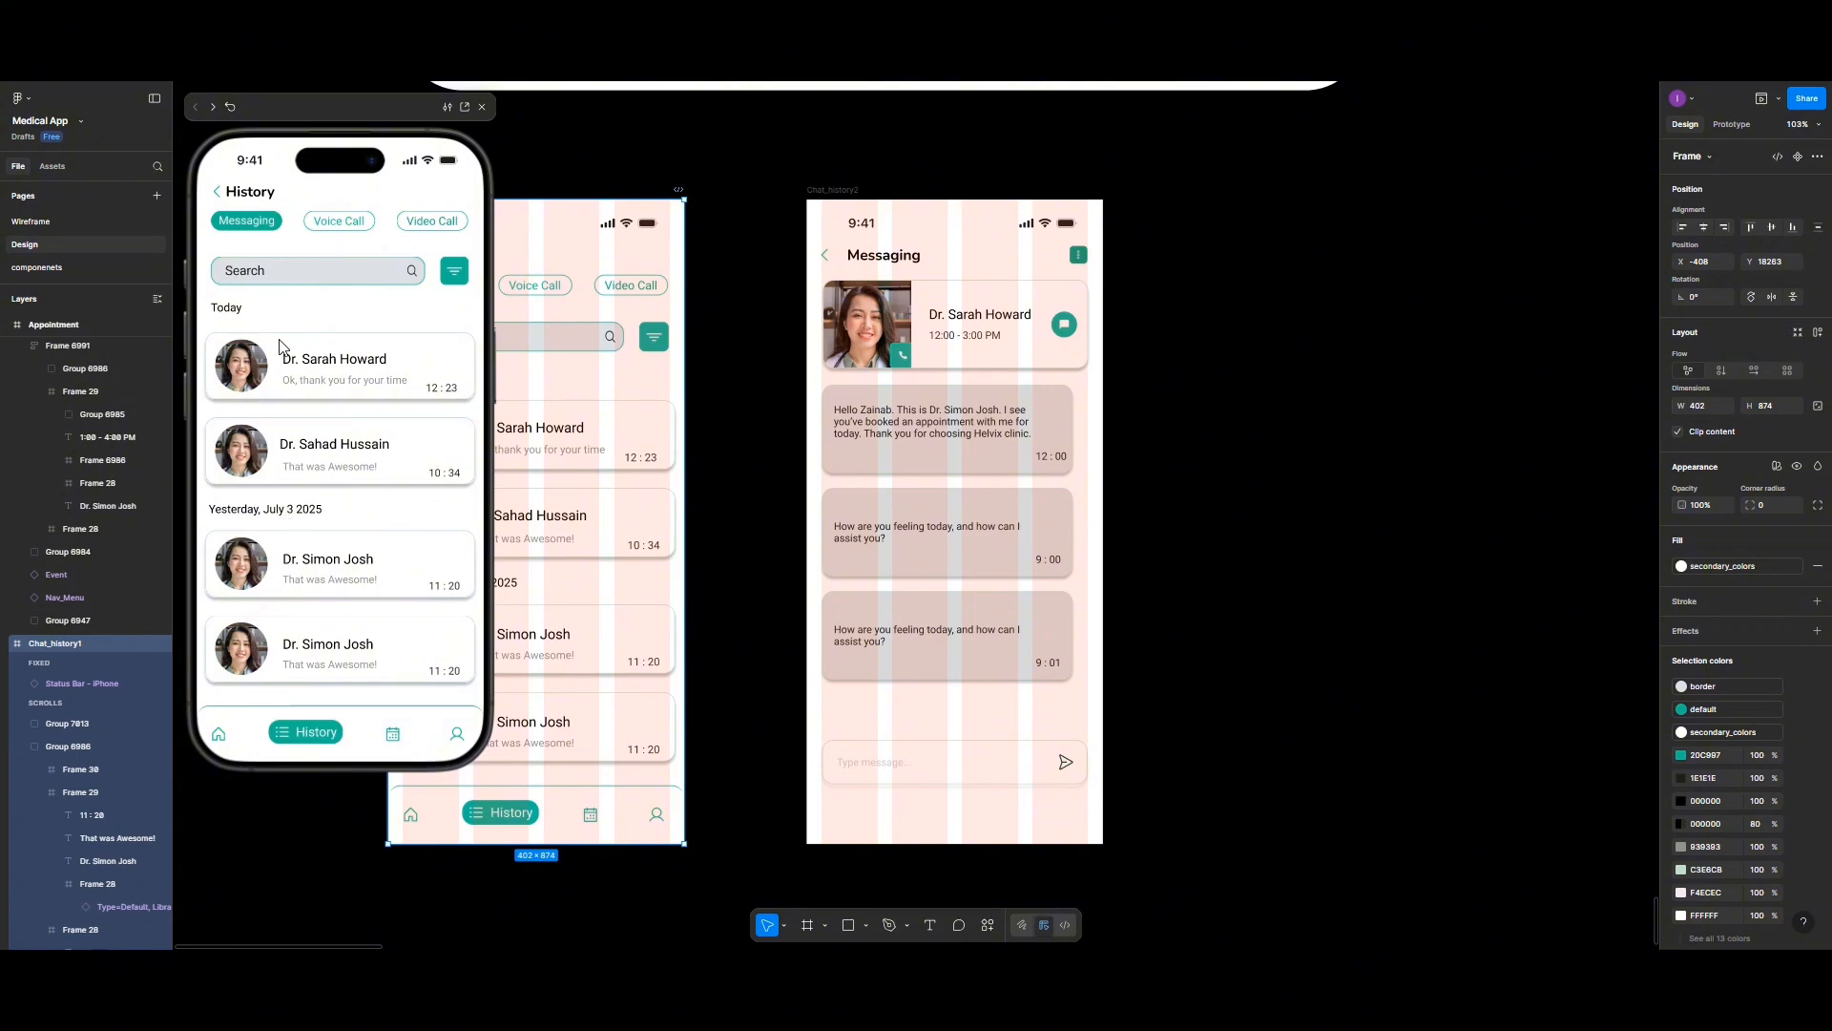
click(483, 108)
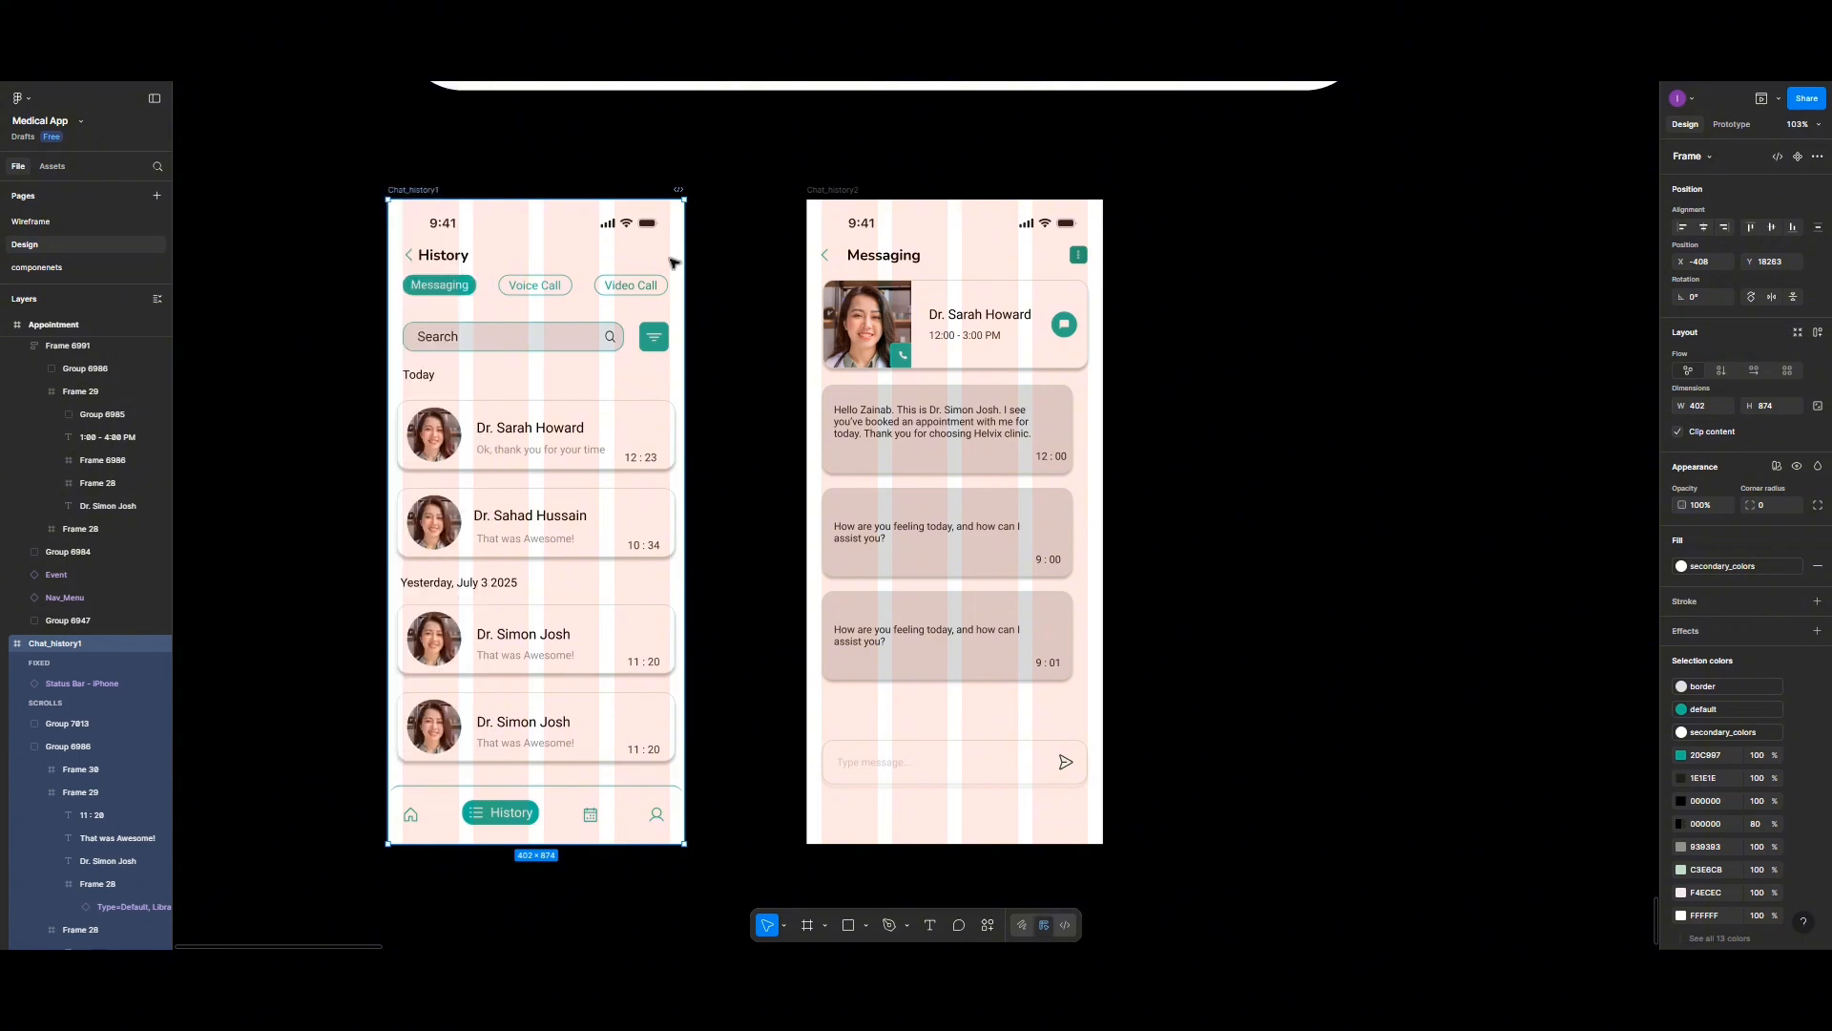
Step: Delete the green phone badge from the corner of the doctor's photo in the Messaging screen's card
click(907, 357)
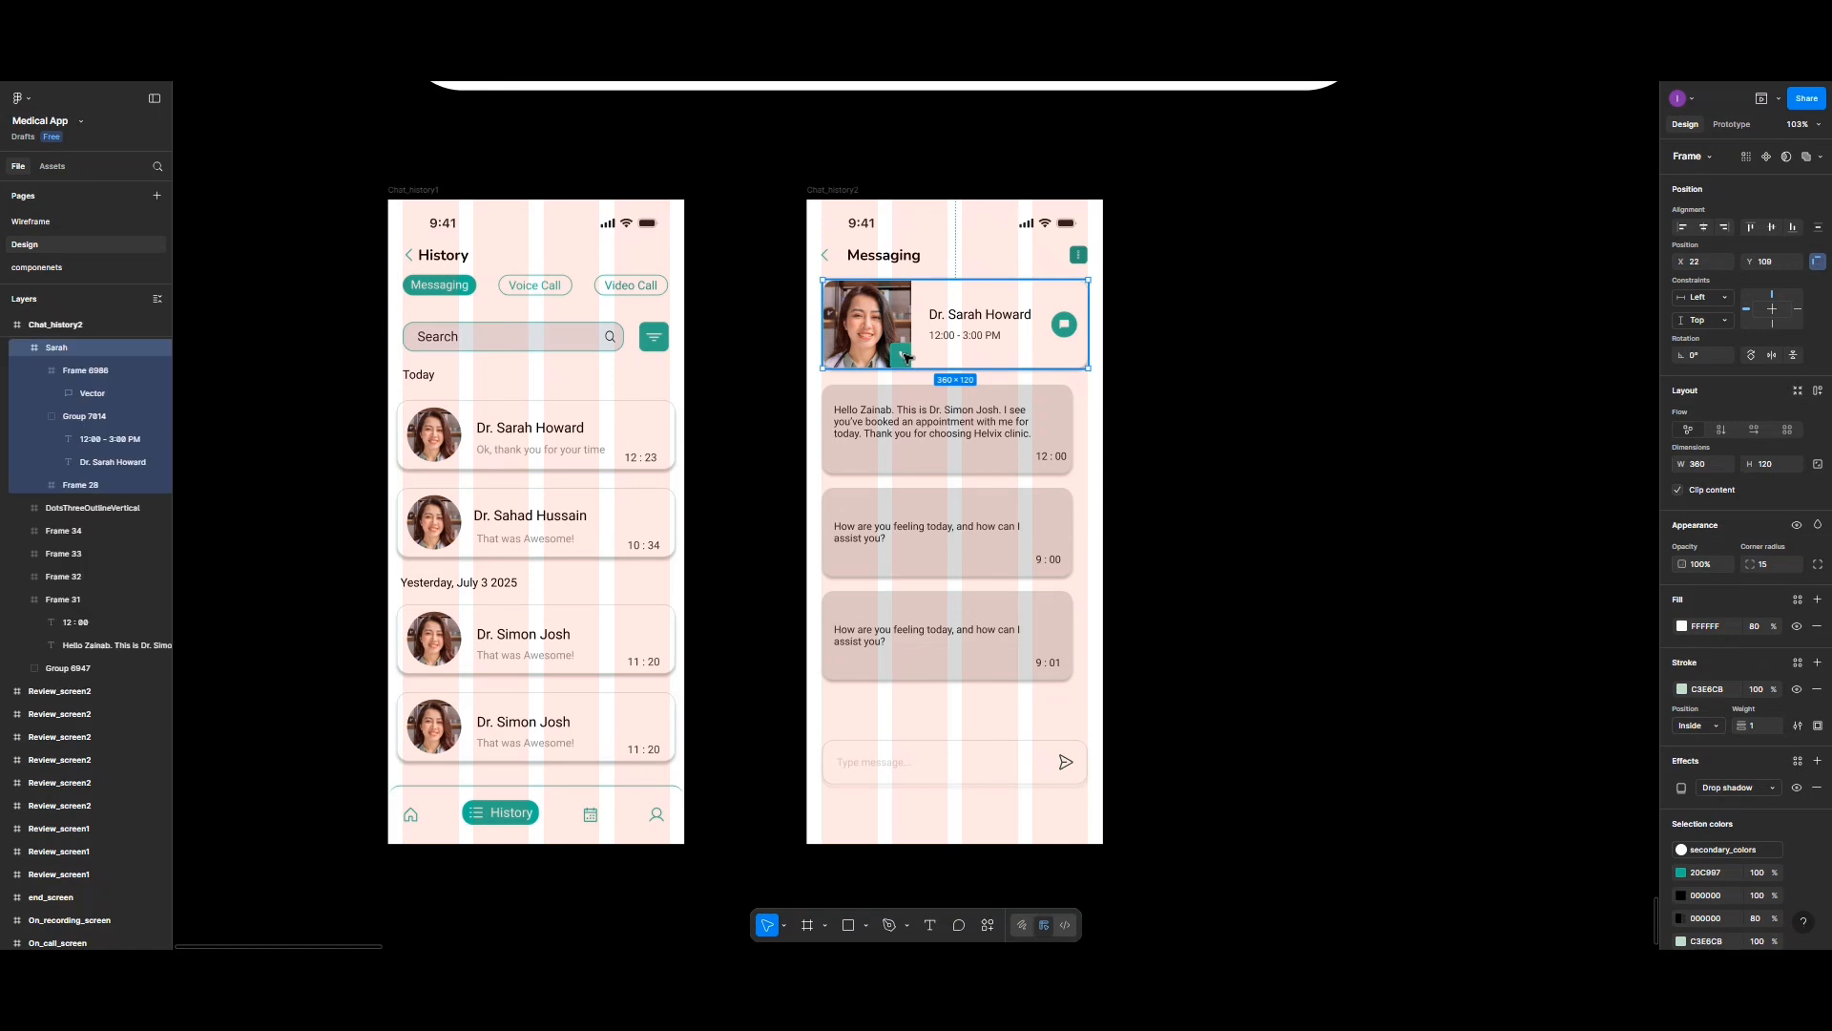
double_click(906, 357)
double_click(906, 357)
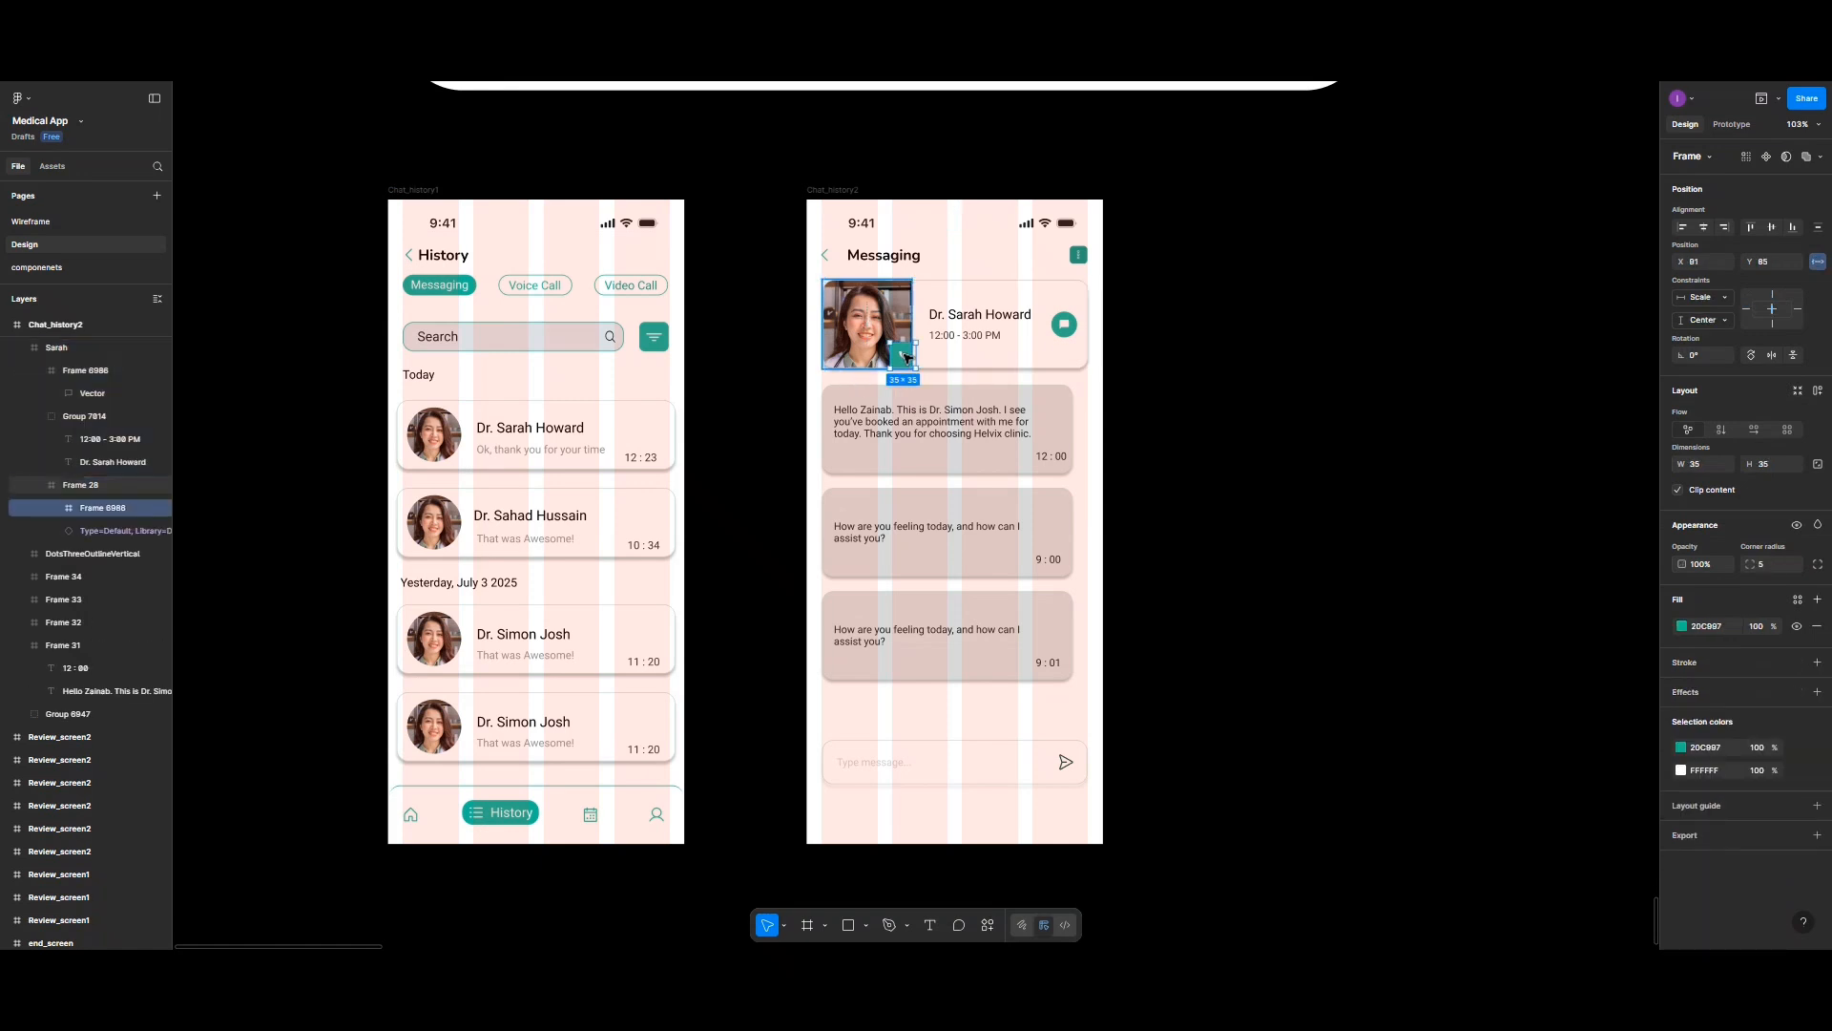
key(Delete)
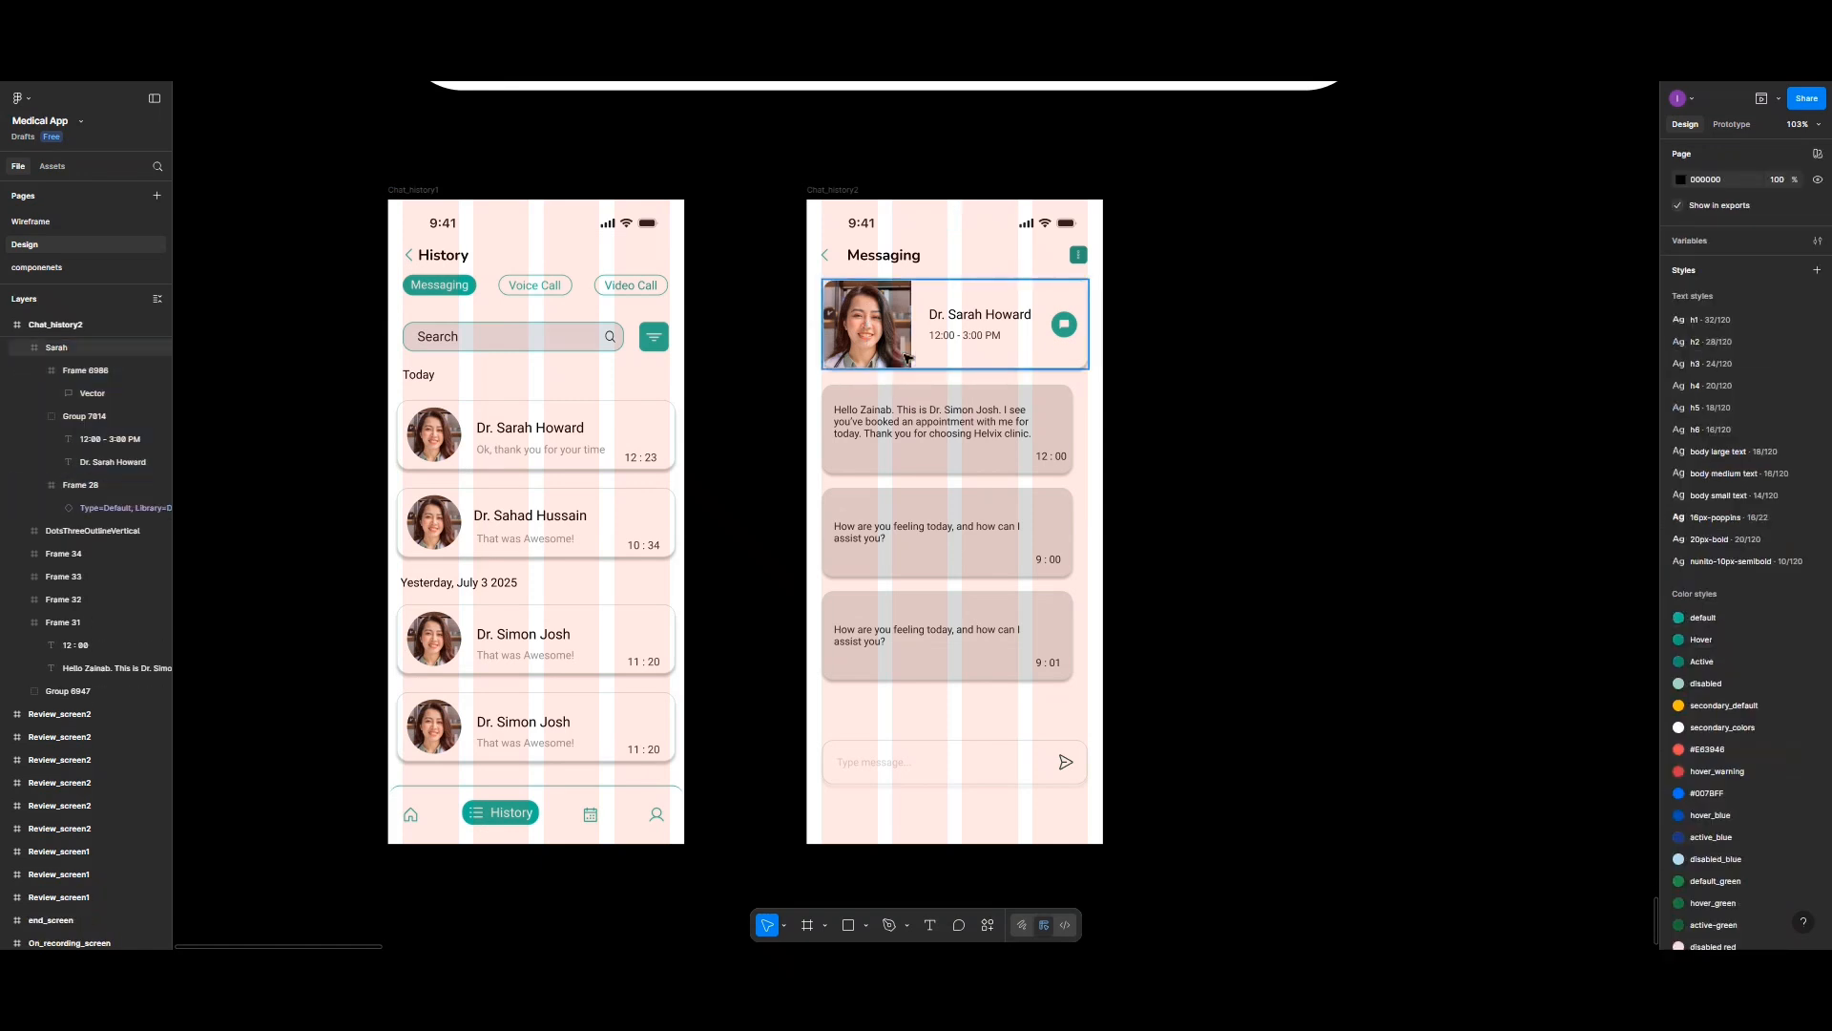
scroll(1086, 642, down, 3)
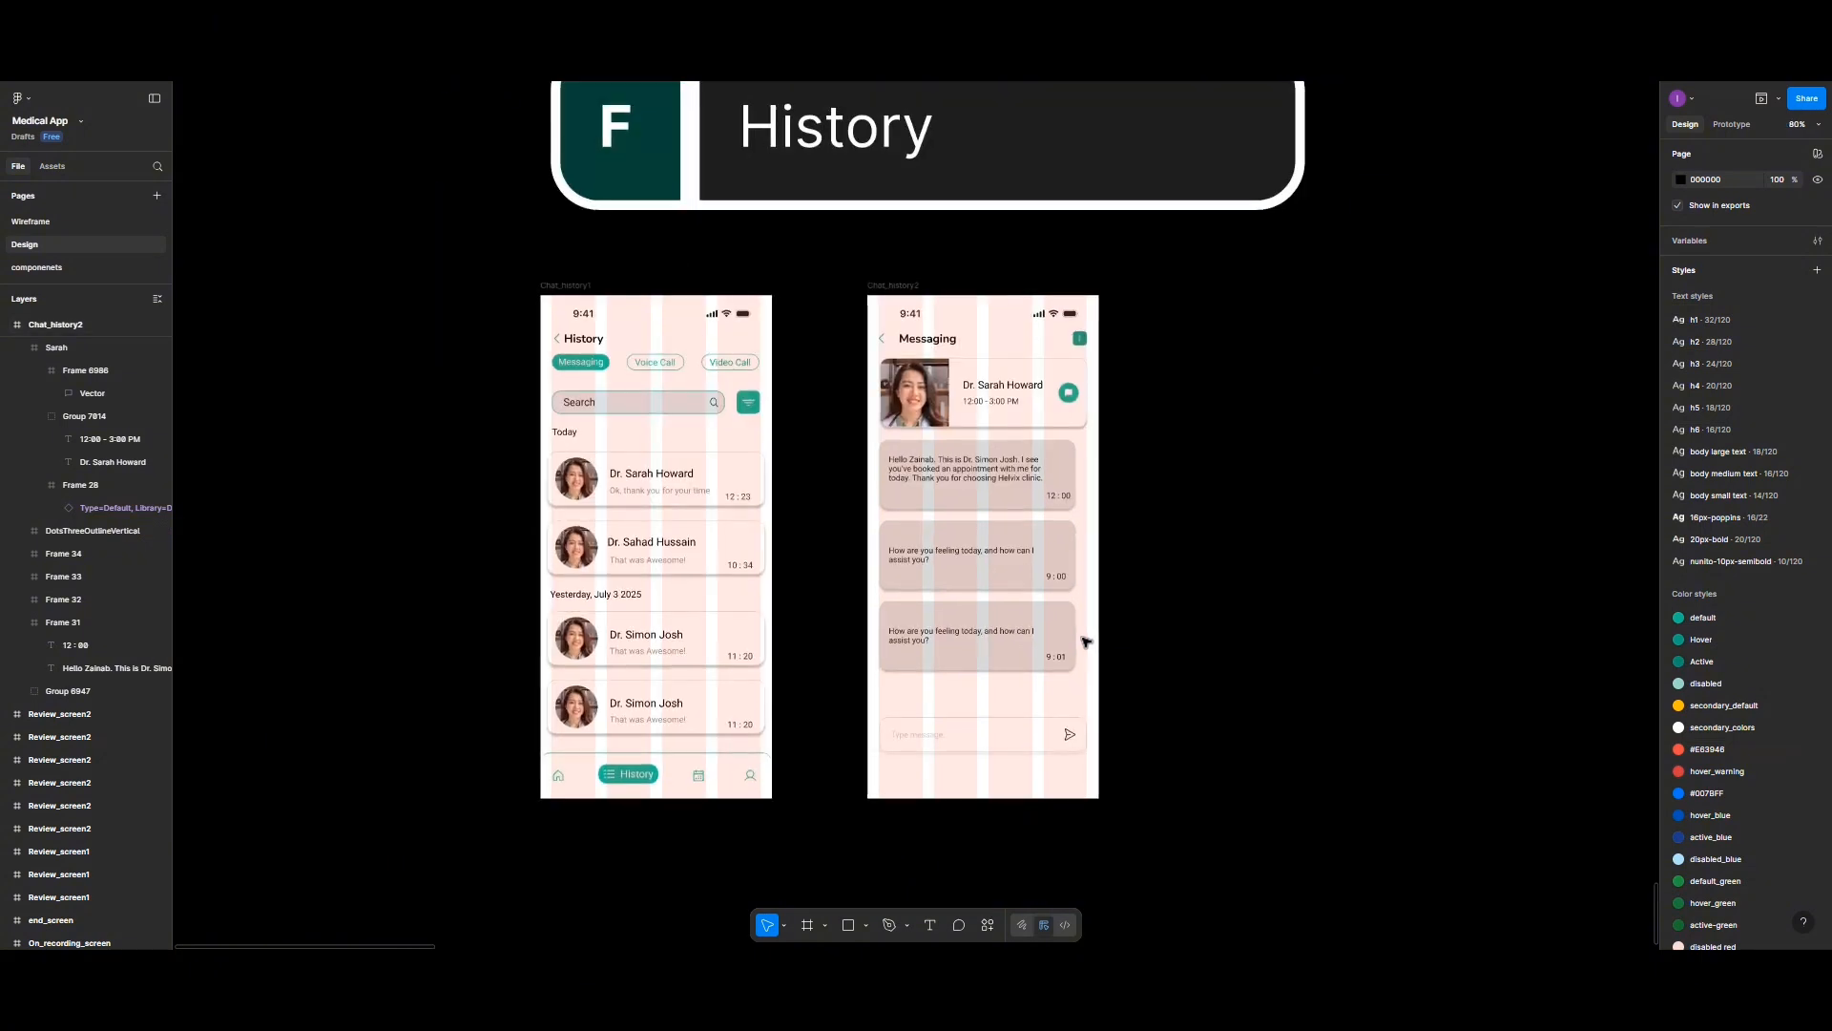
scroll(1077, 611, down, 2)
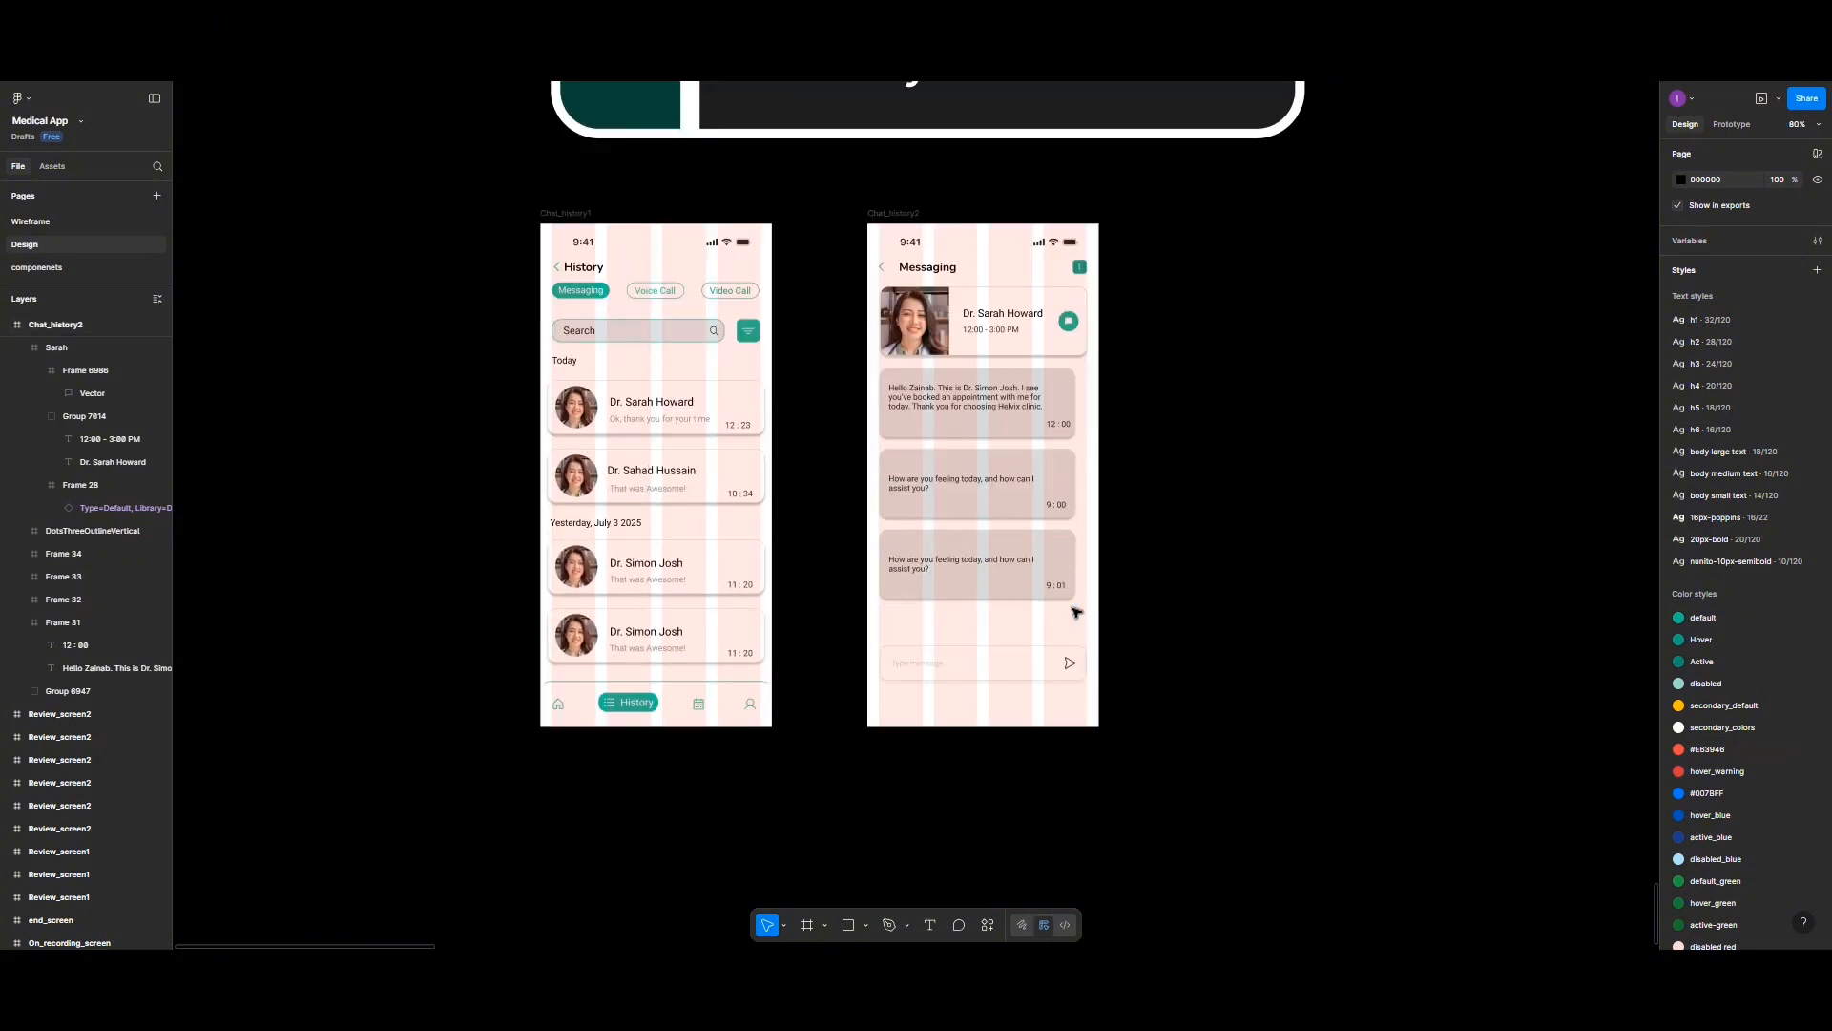